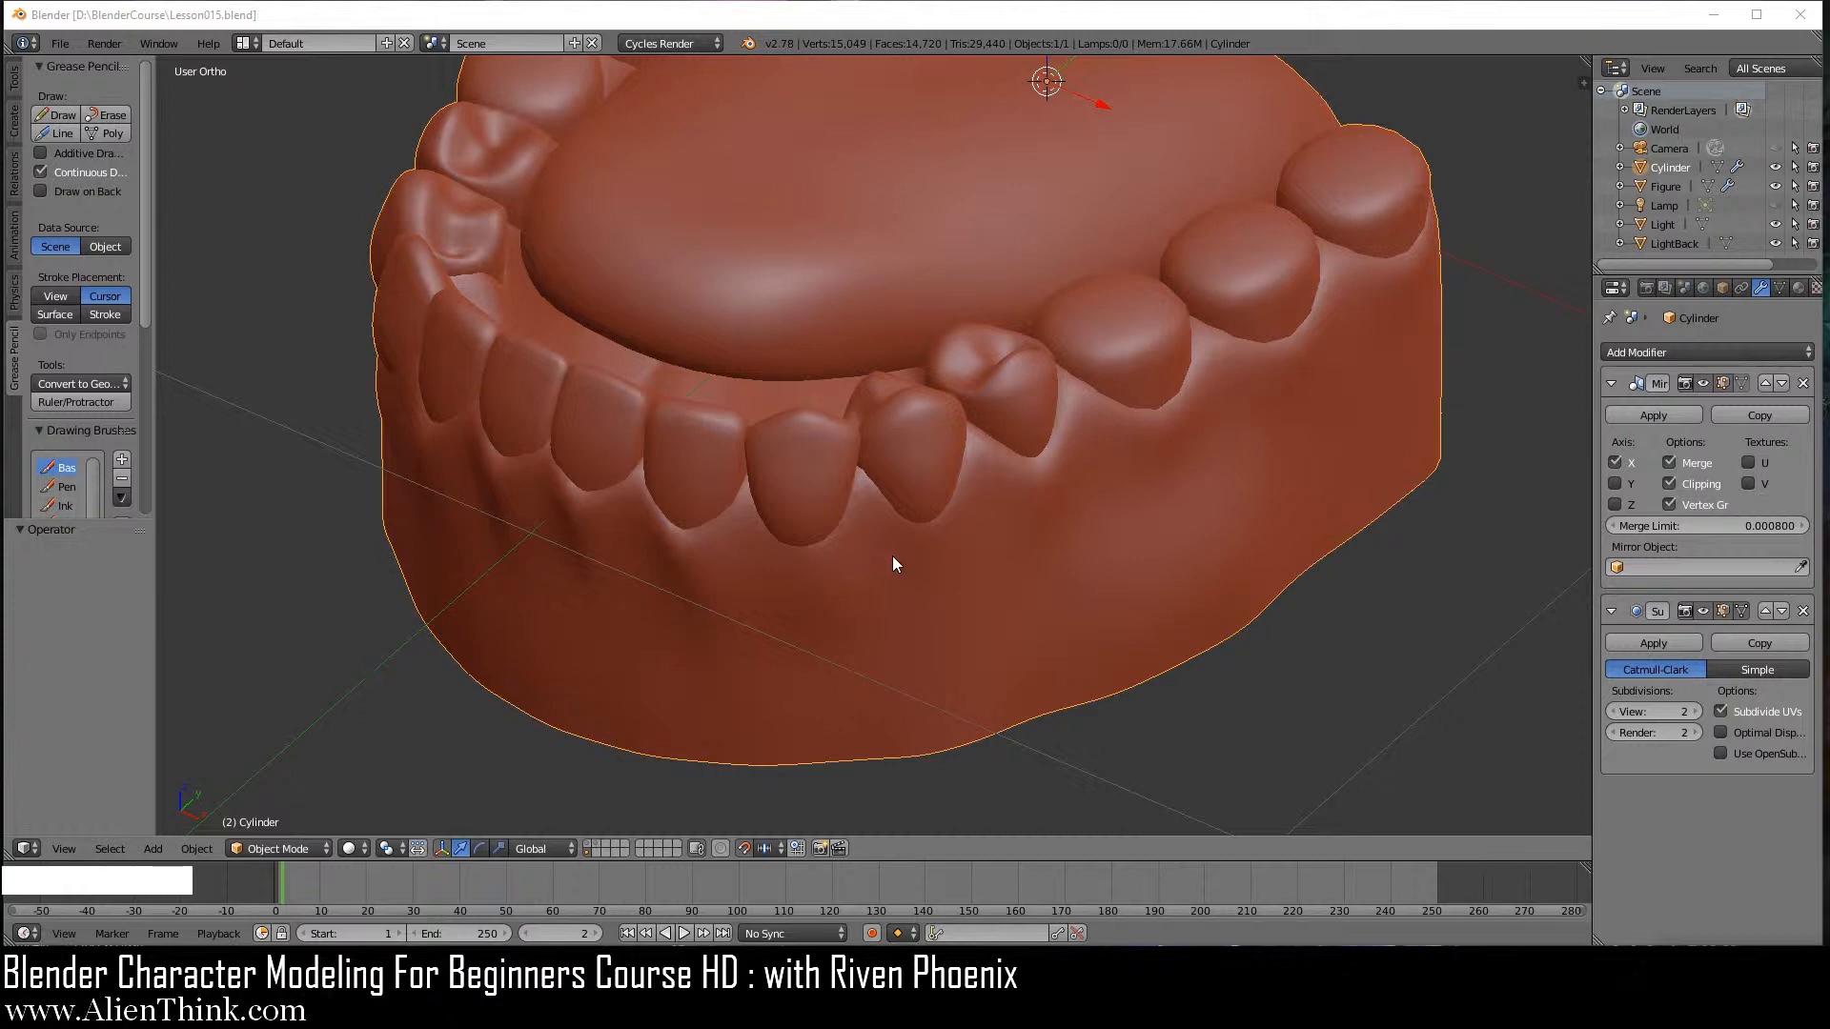
# Examine the finished and still rounded lower teeth on the gum model from several angles and up close.
pyautogui.moveTo(893, 557)
pyautogui.mouseDown(button='middle')
pyautogui.moveTo(772, 581)
pyautogui.moveTo(882, 592)
pyautogui.mouseUp(button='middle')
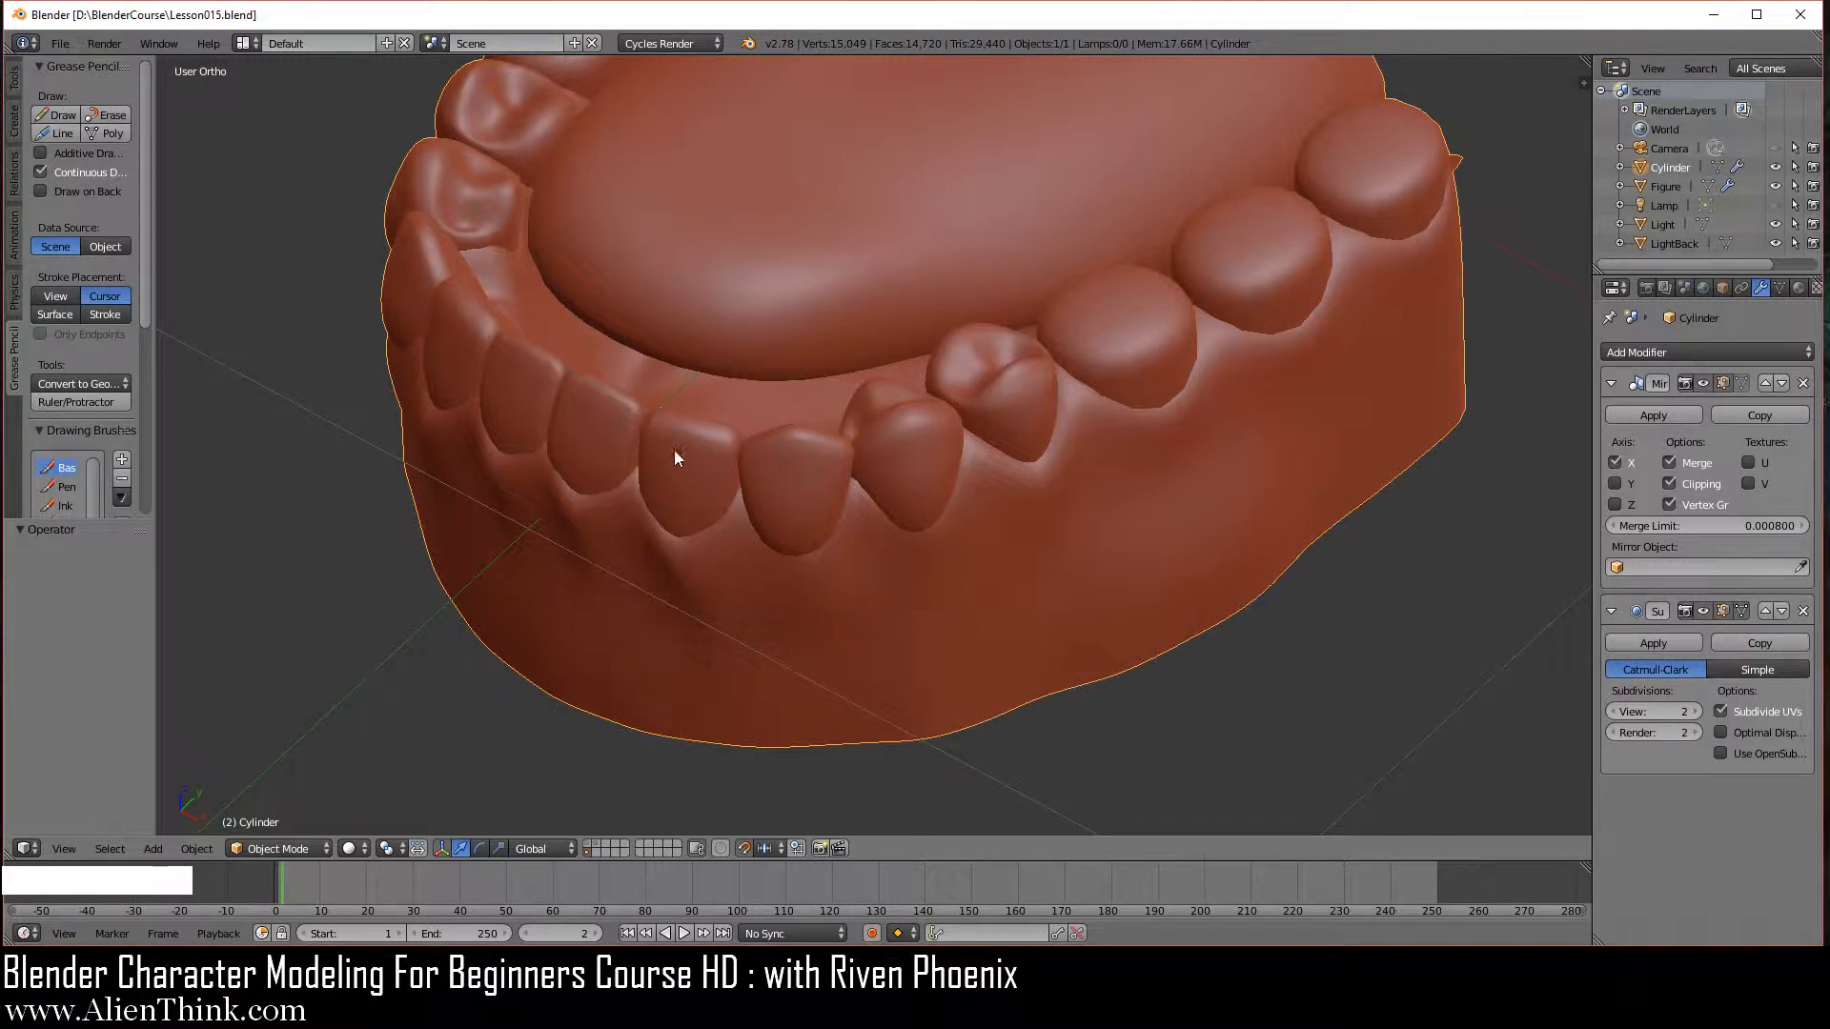
pyautogui.moveTo(808, 531); pyautogui.dragTo(807, 407, button='middle')
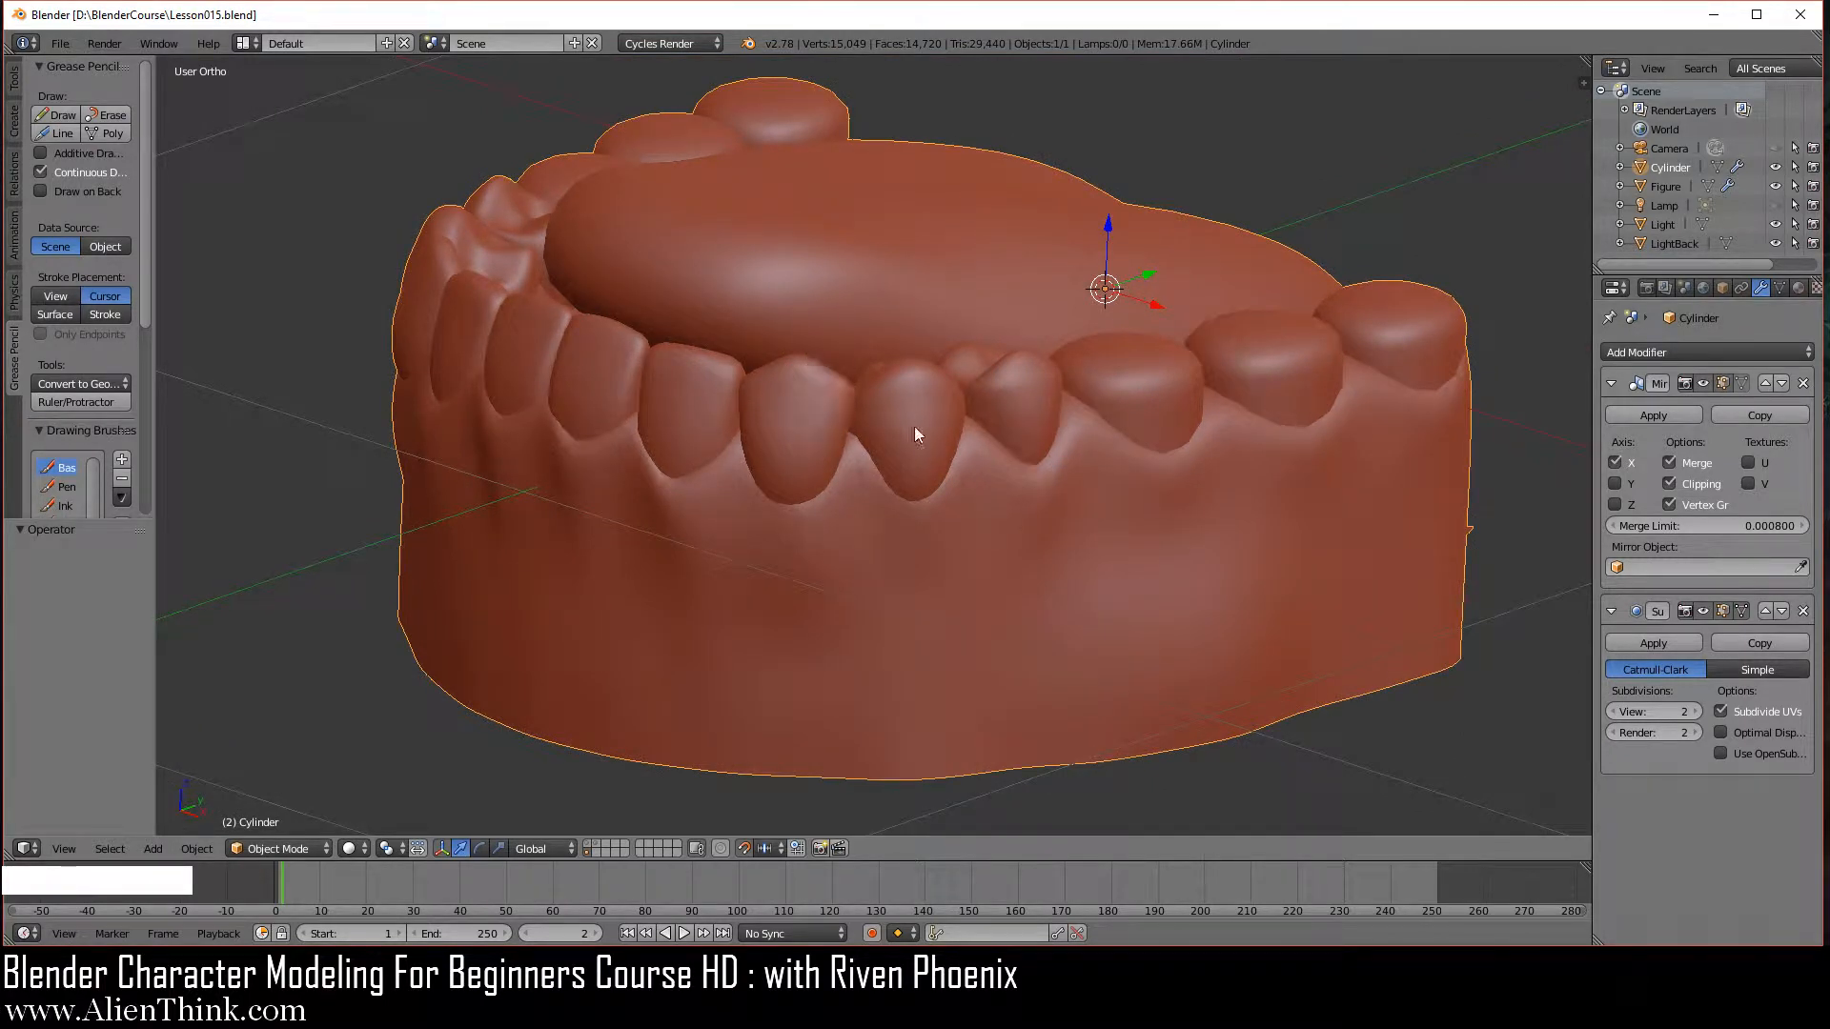
pyautogui.moveTo(877, 414); pyautogui.dragTo(917, 478, button='middle')
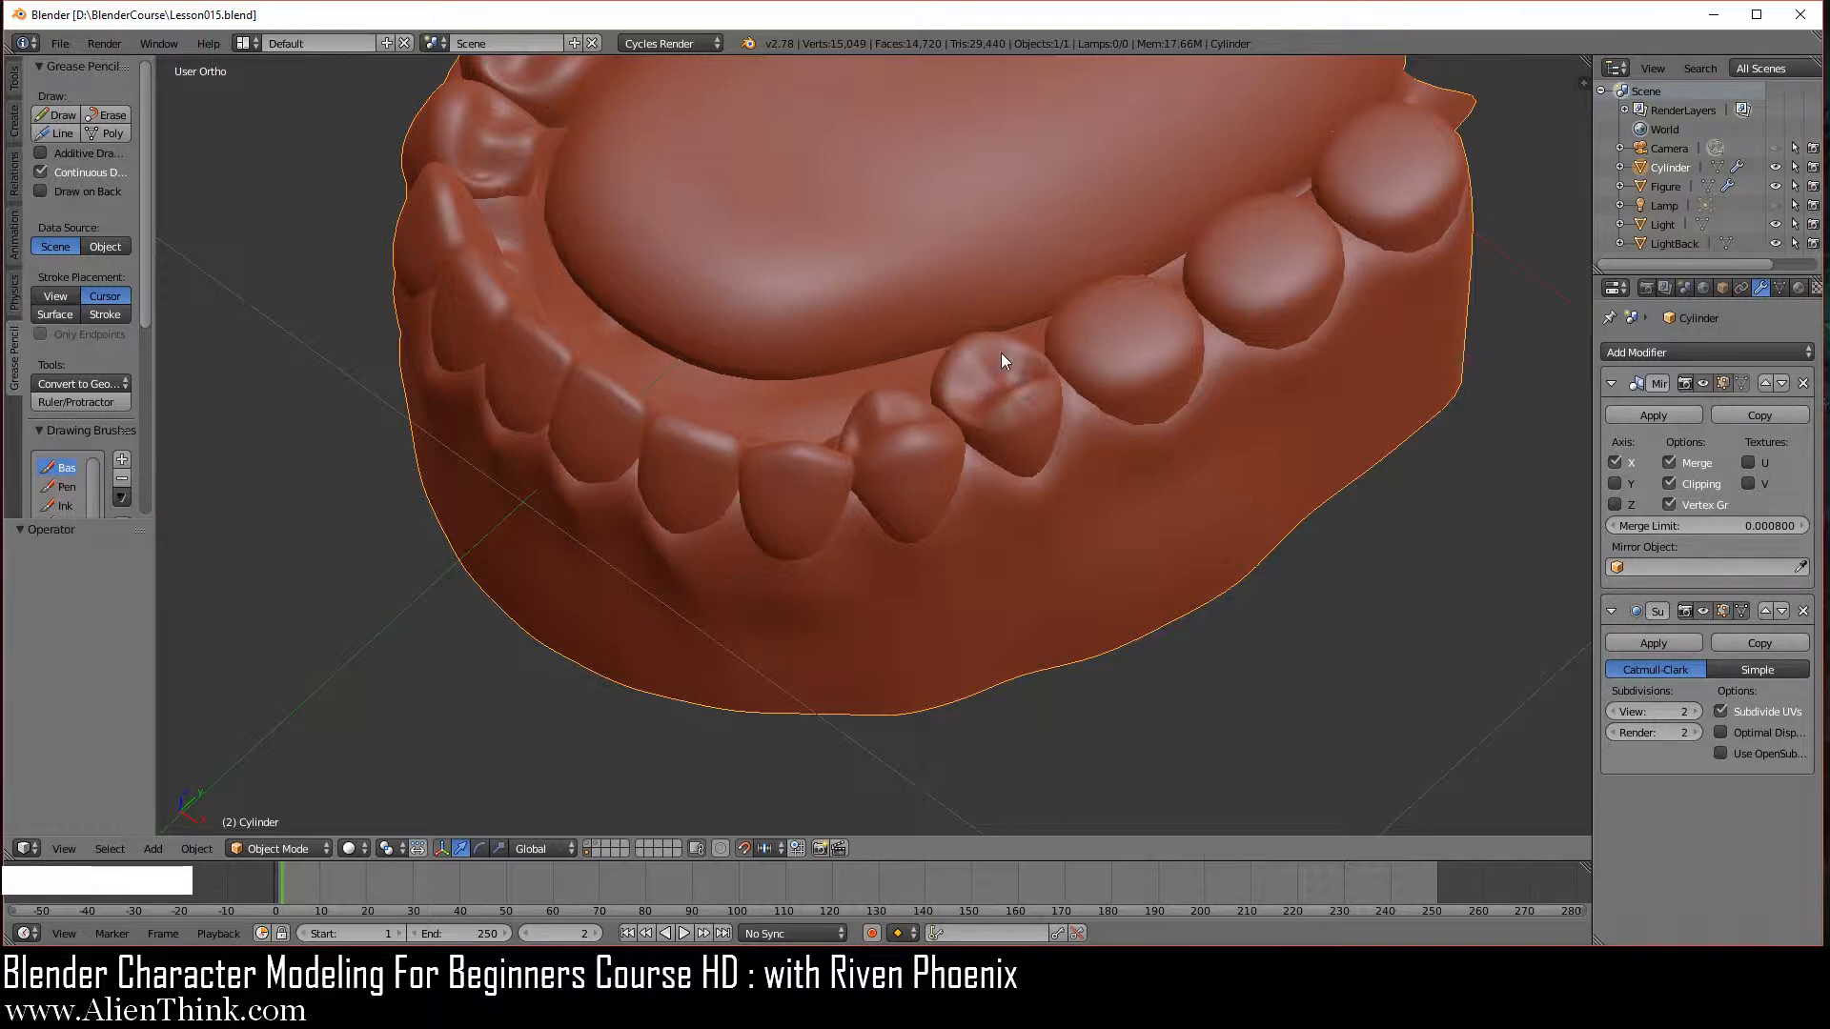
pyautogui.moveTo(1123, 454); pyautogui.dragTo(1198, 377, button='middle')
pyautogui.scroll(3, 980, 396)
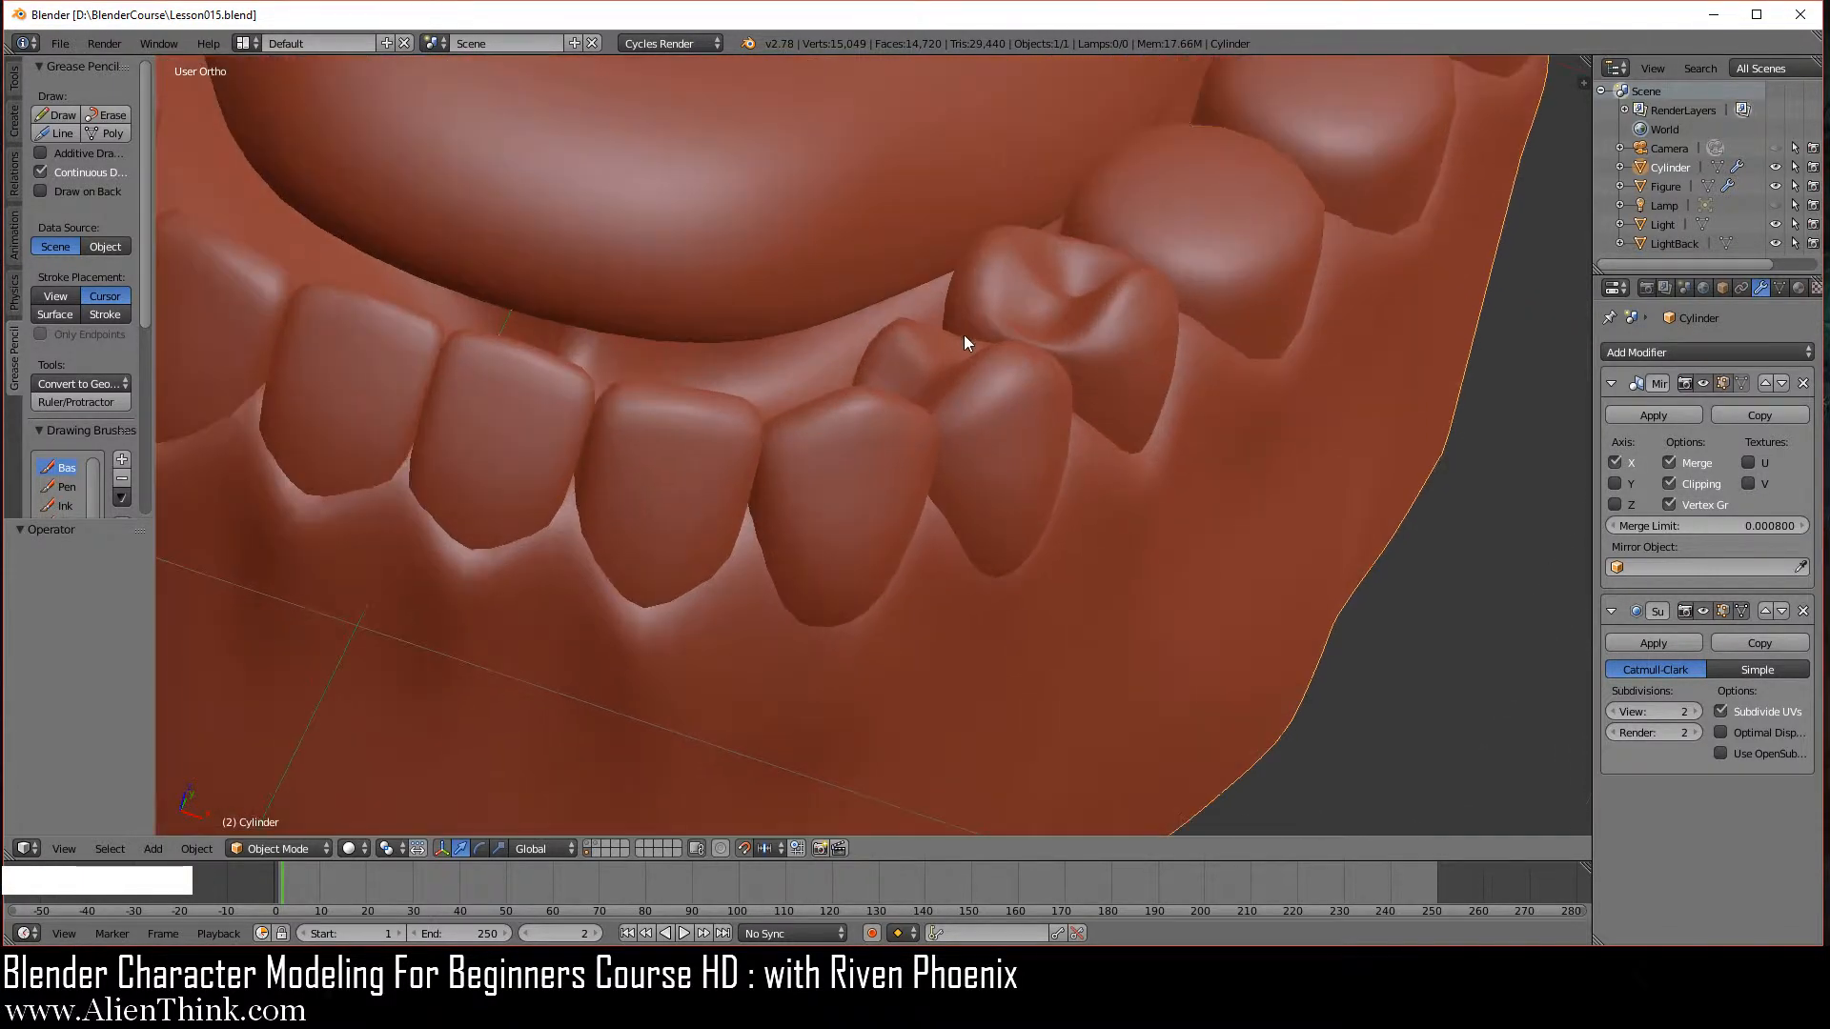
pyautogui.moveTo(964, 334); pyautogui.dragTo(955, 382, button='middle')
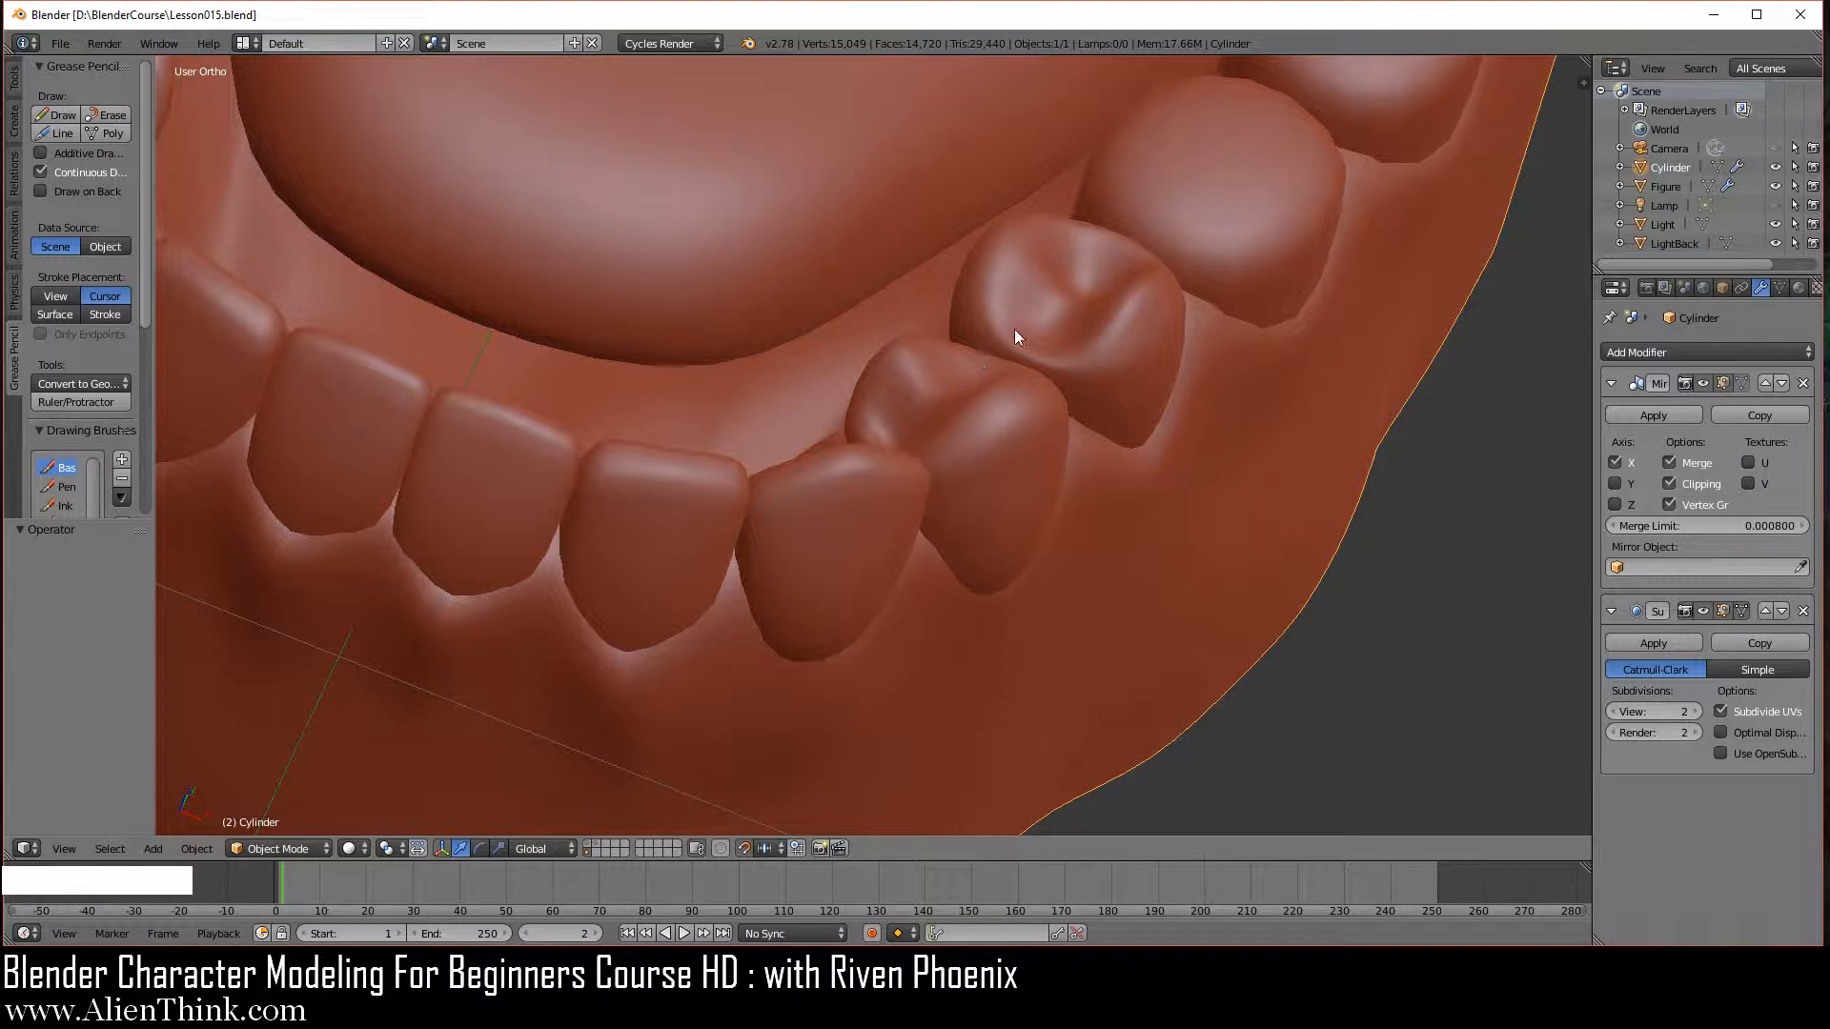
pyautogui.scroll(-5, 1170, 393)
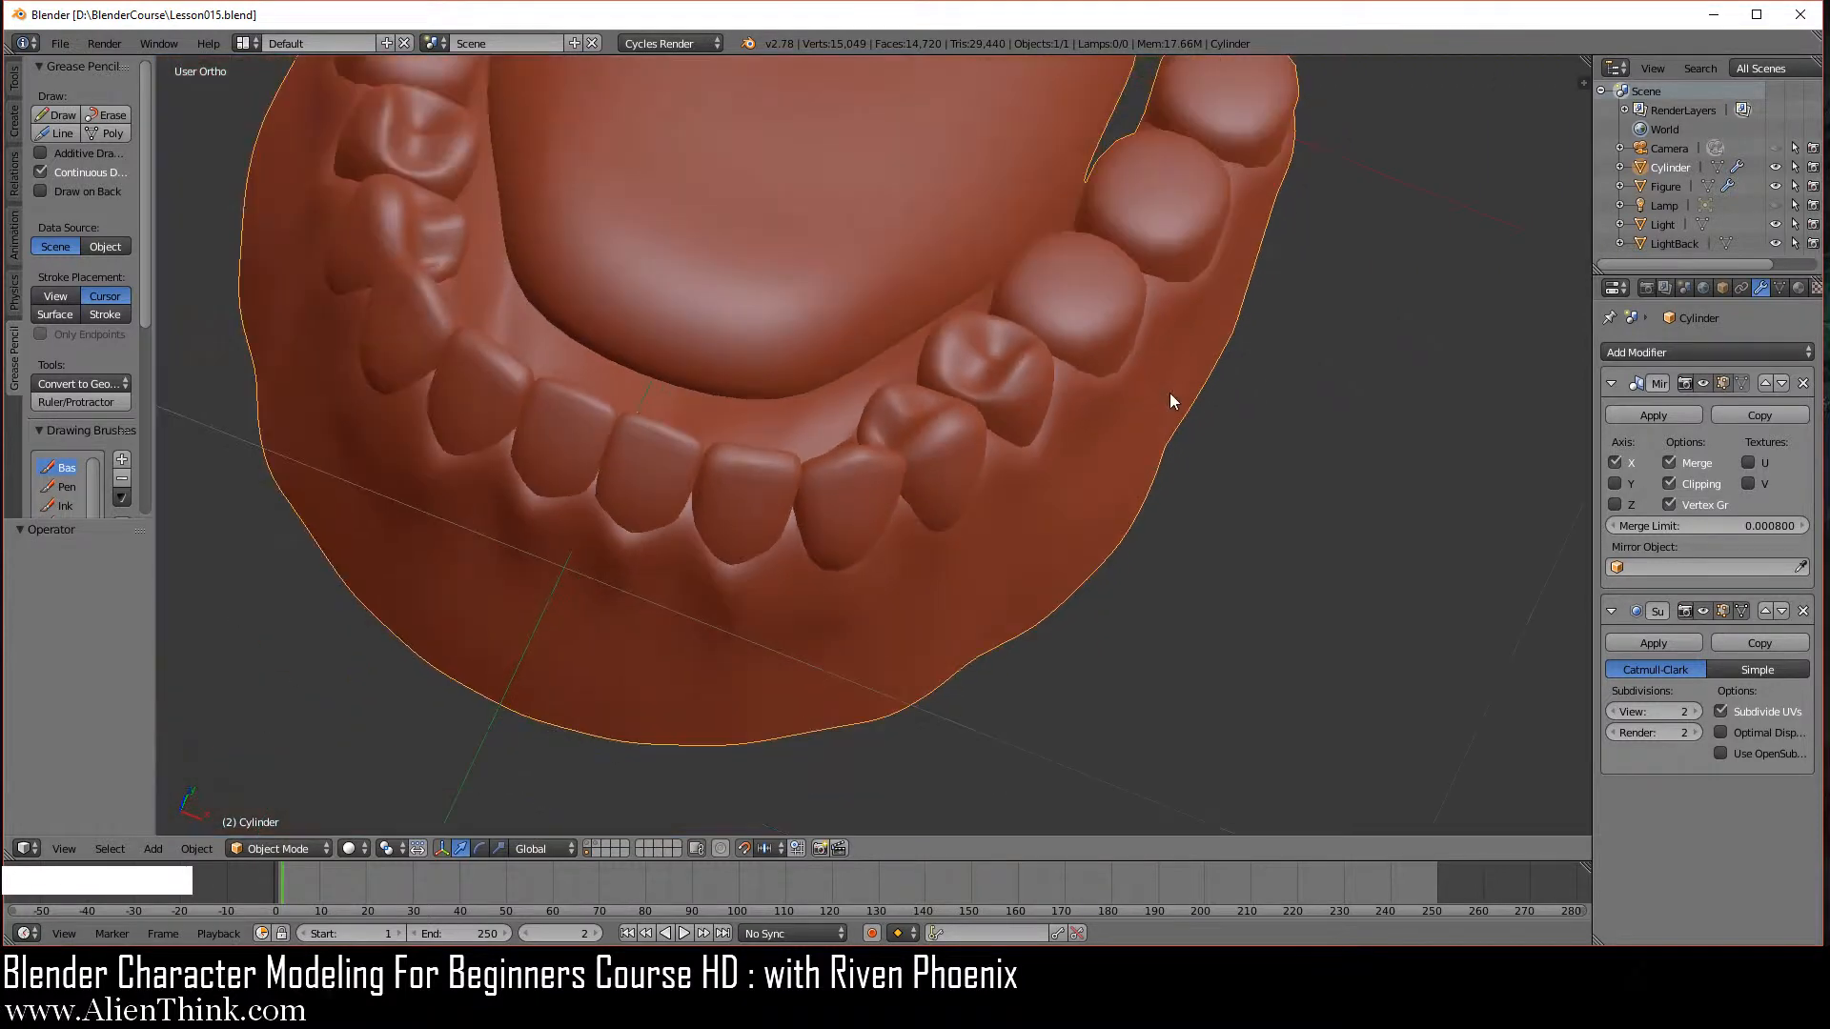
pyautogui.moveTo(1170, 392); pyautogui.dragTo(1052, 392, button='middle')
pyautogui.moveTo(986, 560); pyautogui.dragTo(887, 399, button='middle')
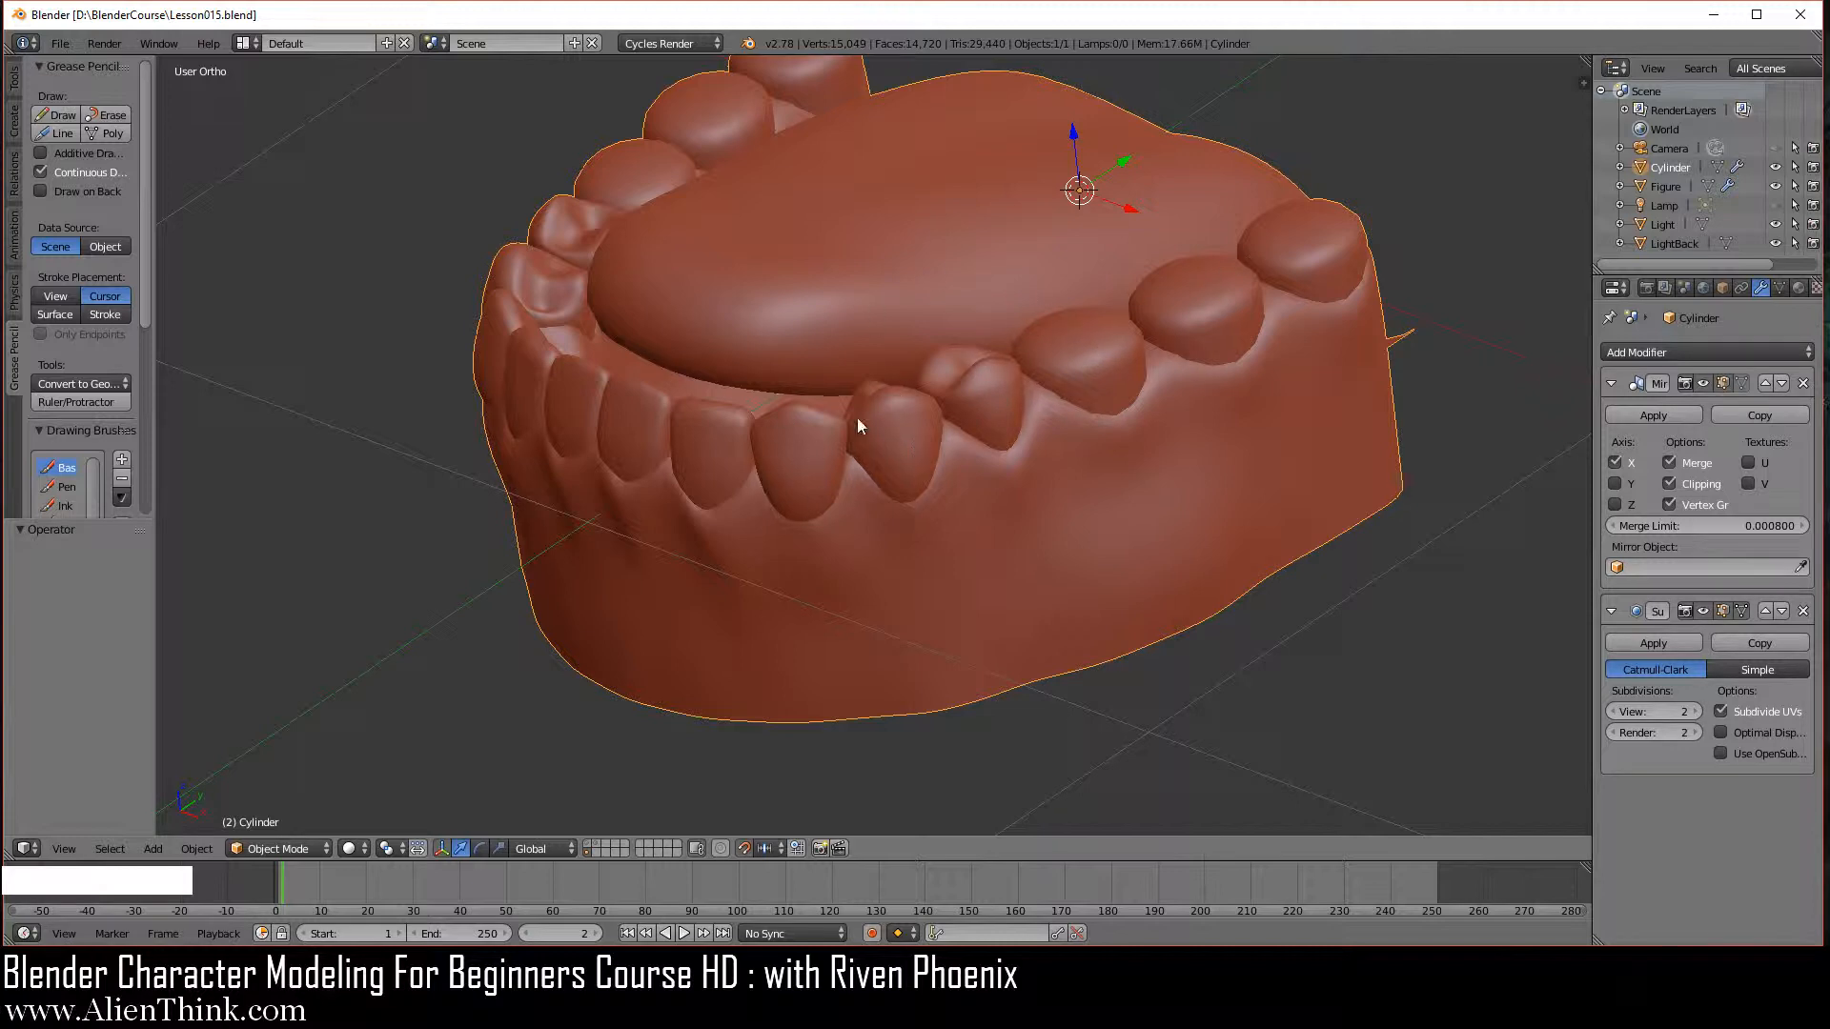
pyautogui.moveTo(1246, 437); pyautogui.dragTo(1040, 524, button='middle')
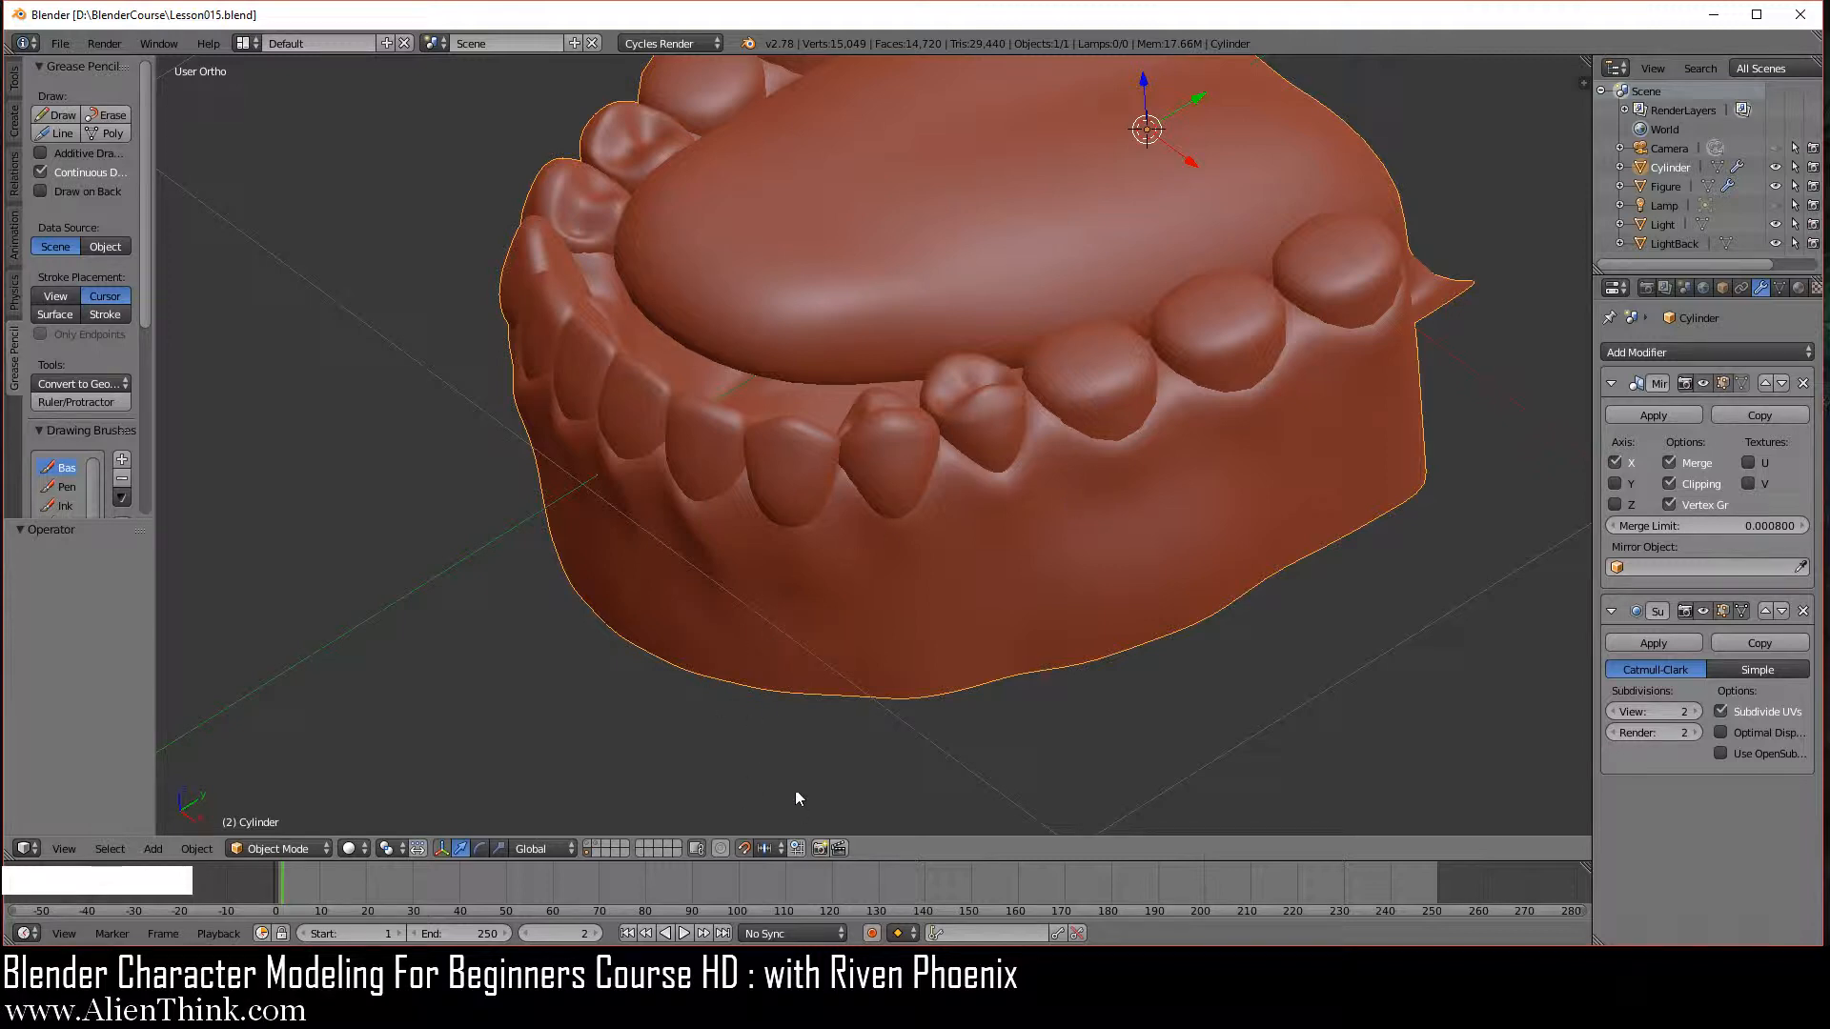
# Set the snap element to Increment and the transform orientation to Global, and choose the pivot point.
pyautogui.click(746, 851)
pyautogui.click(768, 850)
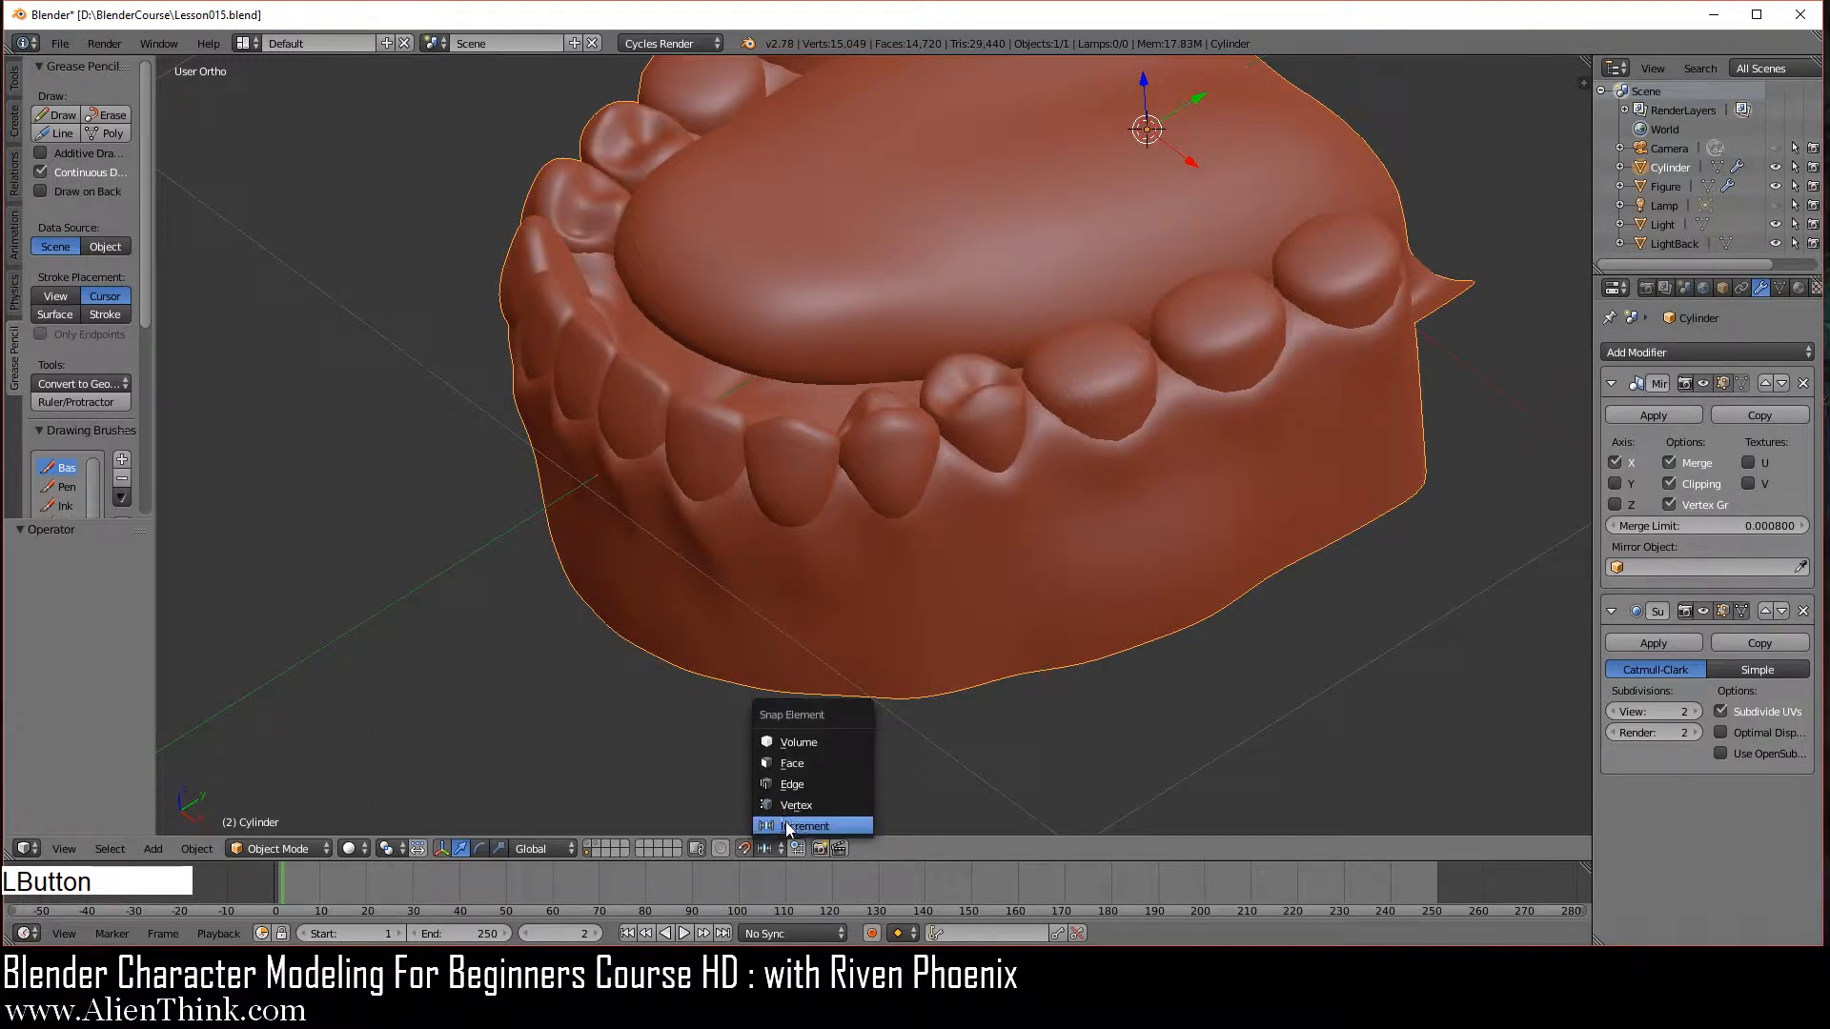
pyautogui.click(788, 827)
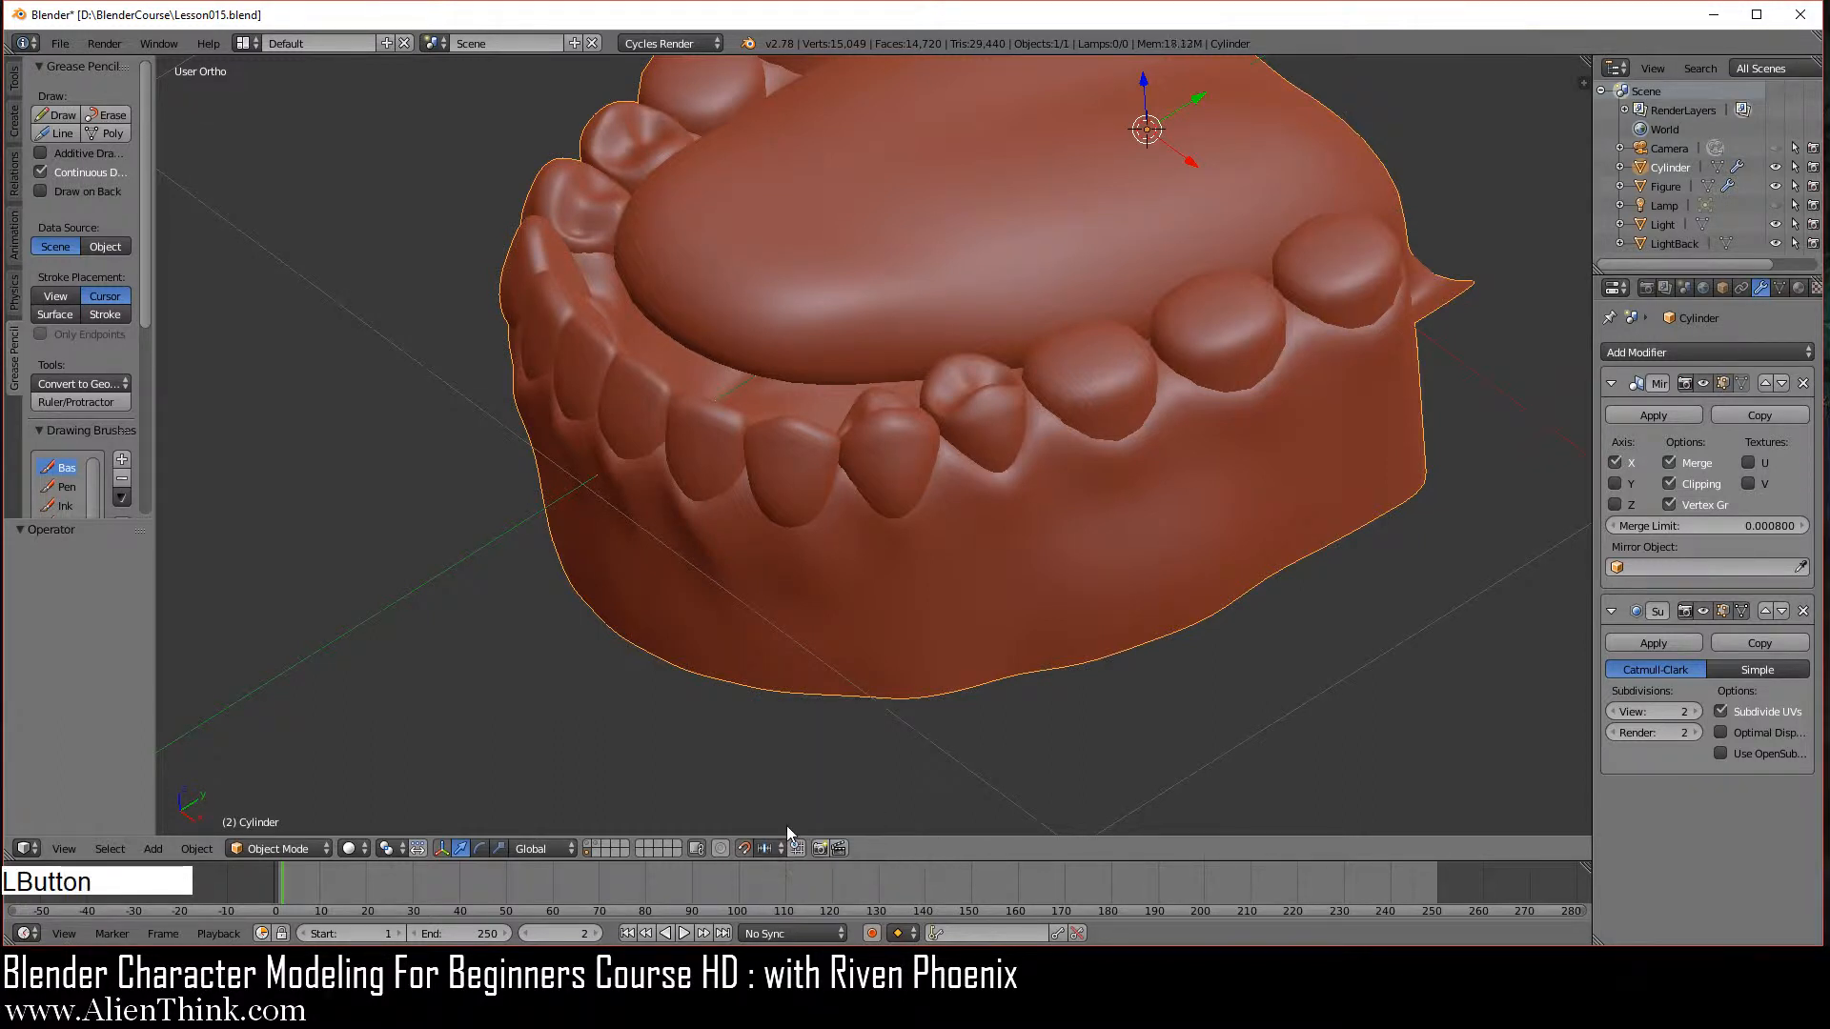
pyautogui.click(546, 849)
pyautogui.click(546, 827)
pyautogui.click(389, 848)
pyautogui.click(437, 768)
# Switch the Cylinder teeth mesh to Edit Mode and look through its available edge operations.
pyautogui.click(286, 848)
pyautogui.click(286, 807)
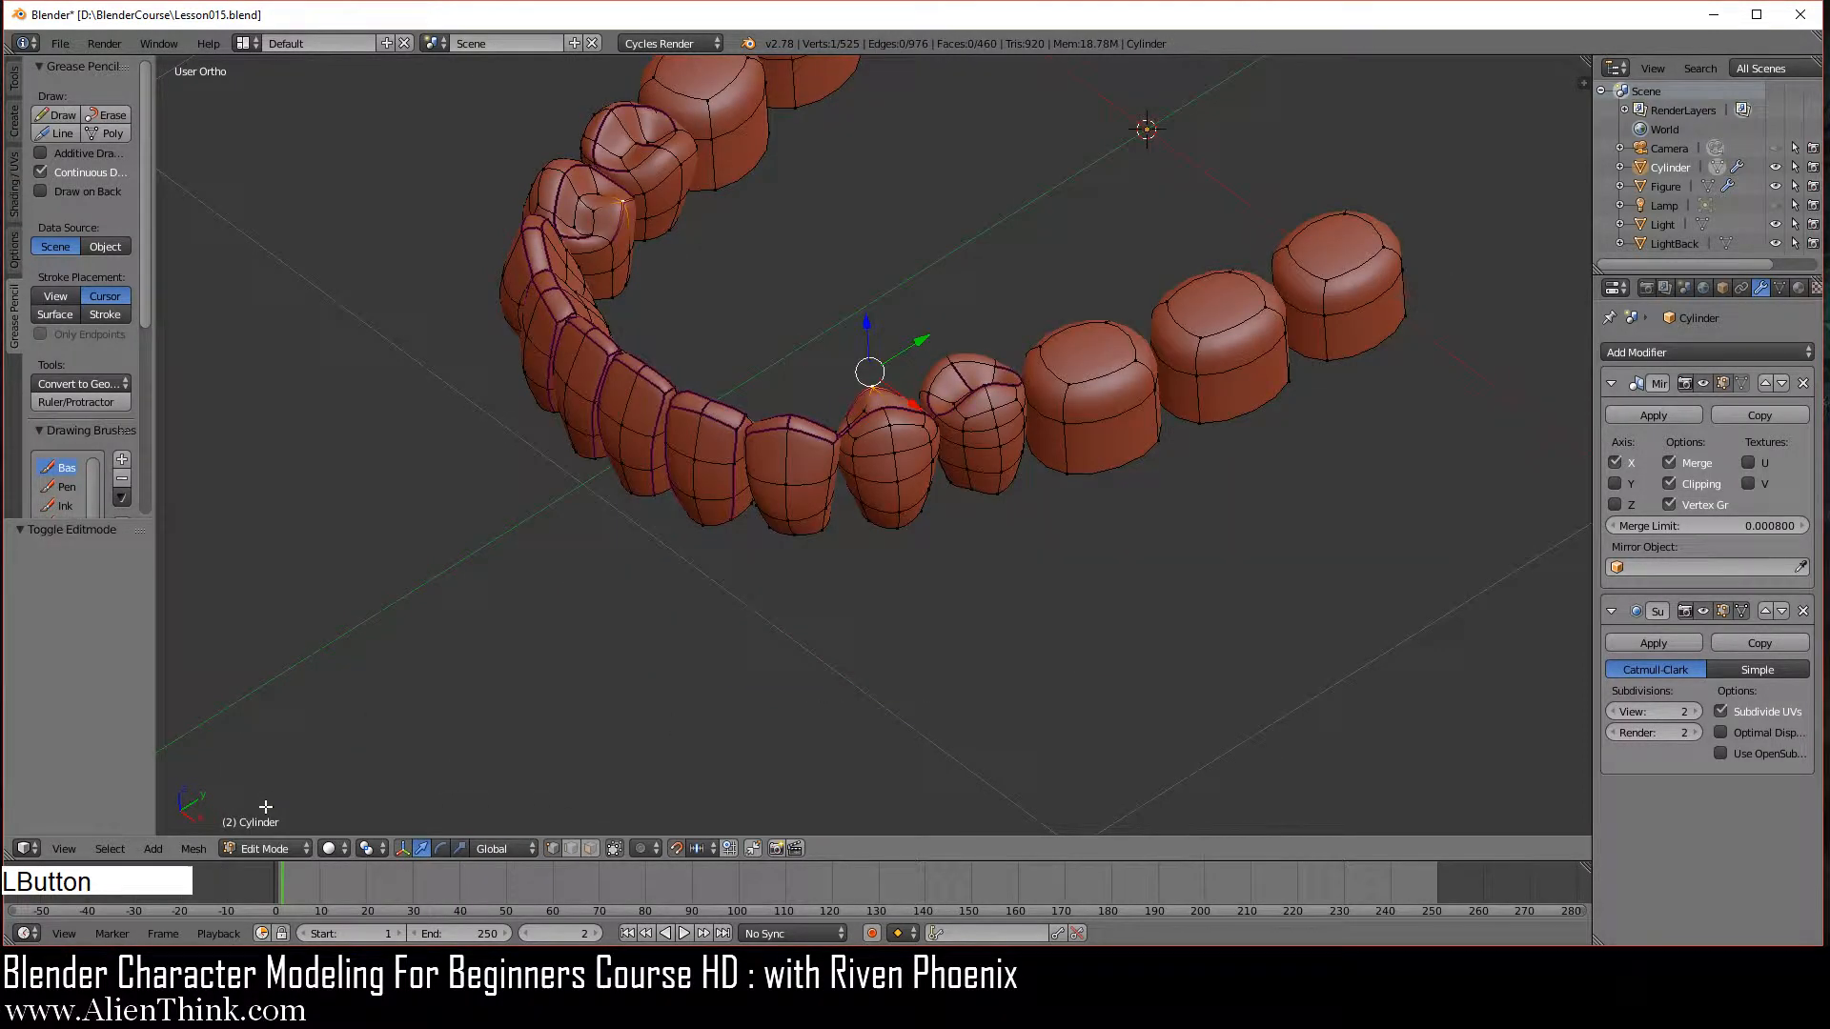
pyautogui.click(192, 849)
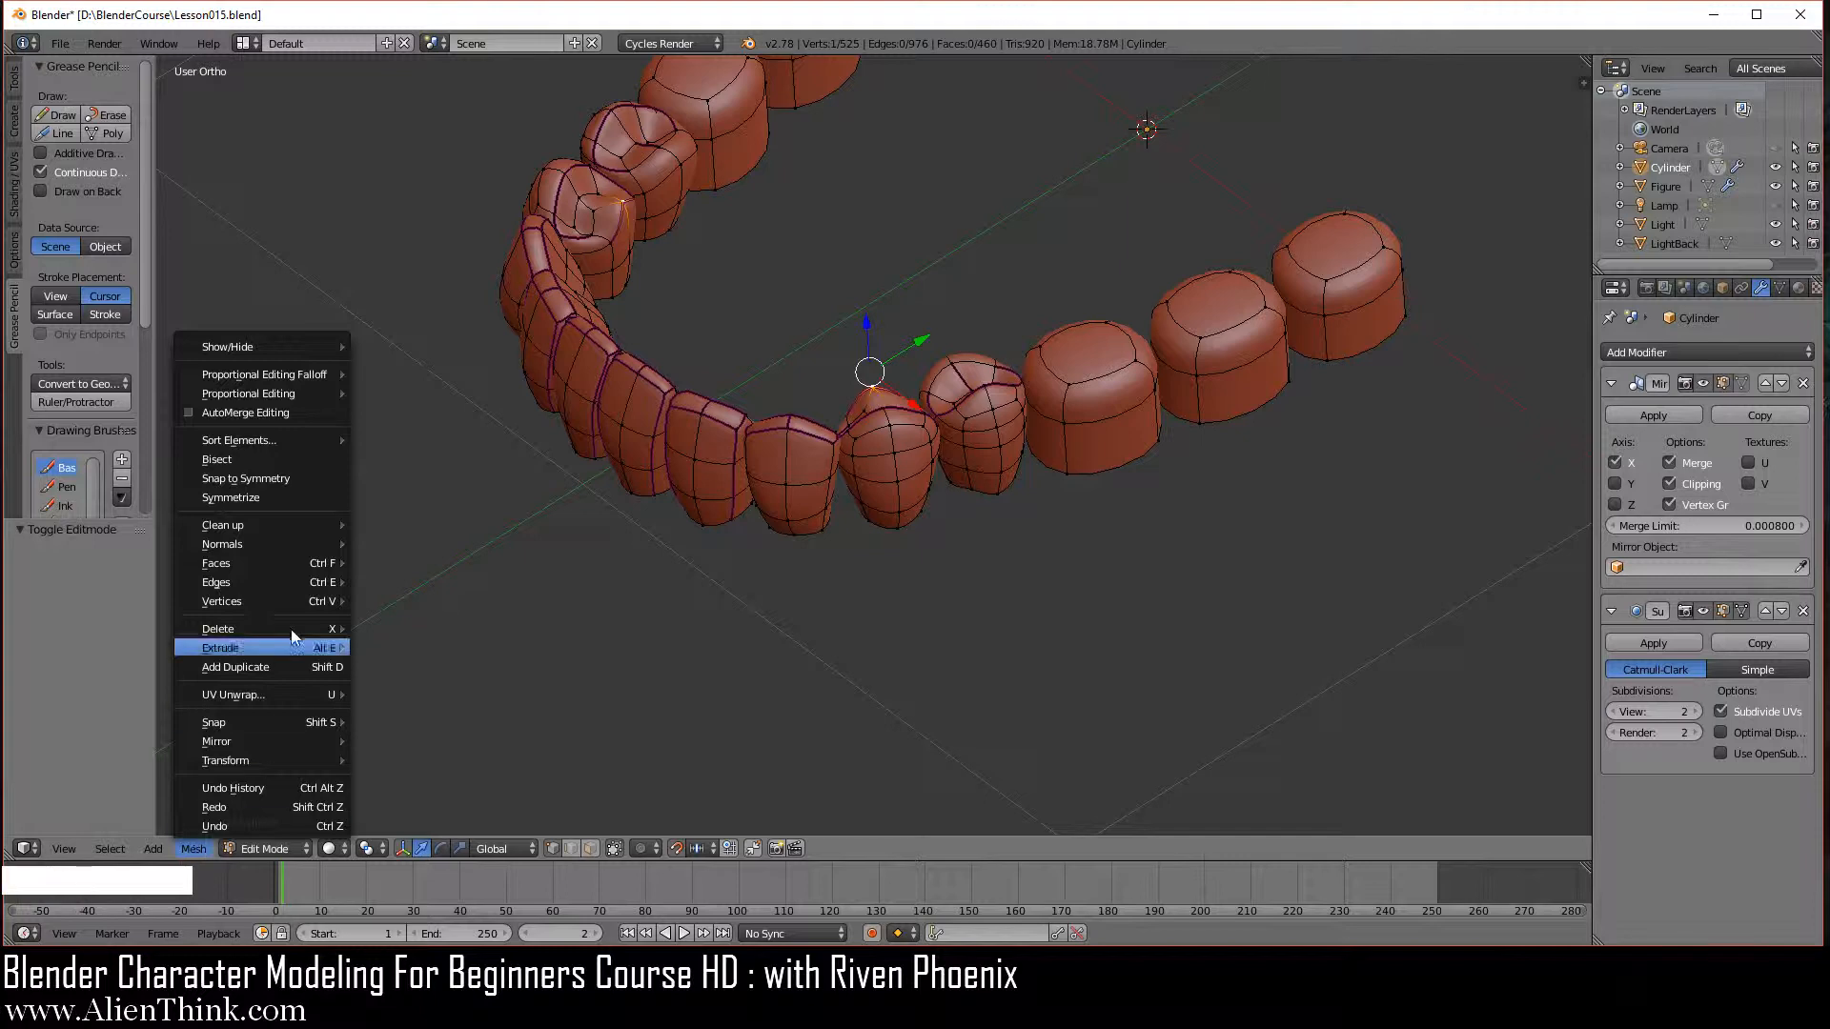
pyautogui.moveTo(288, 580)
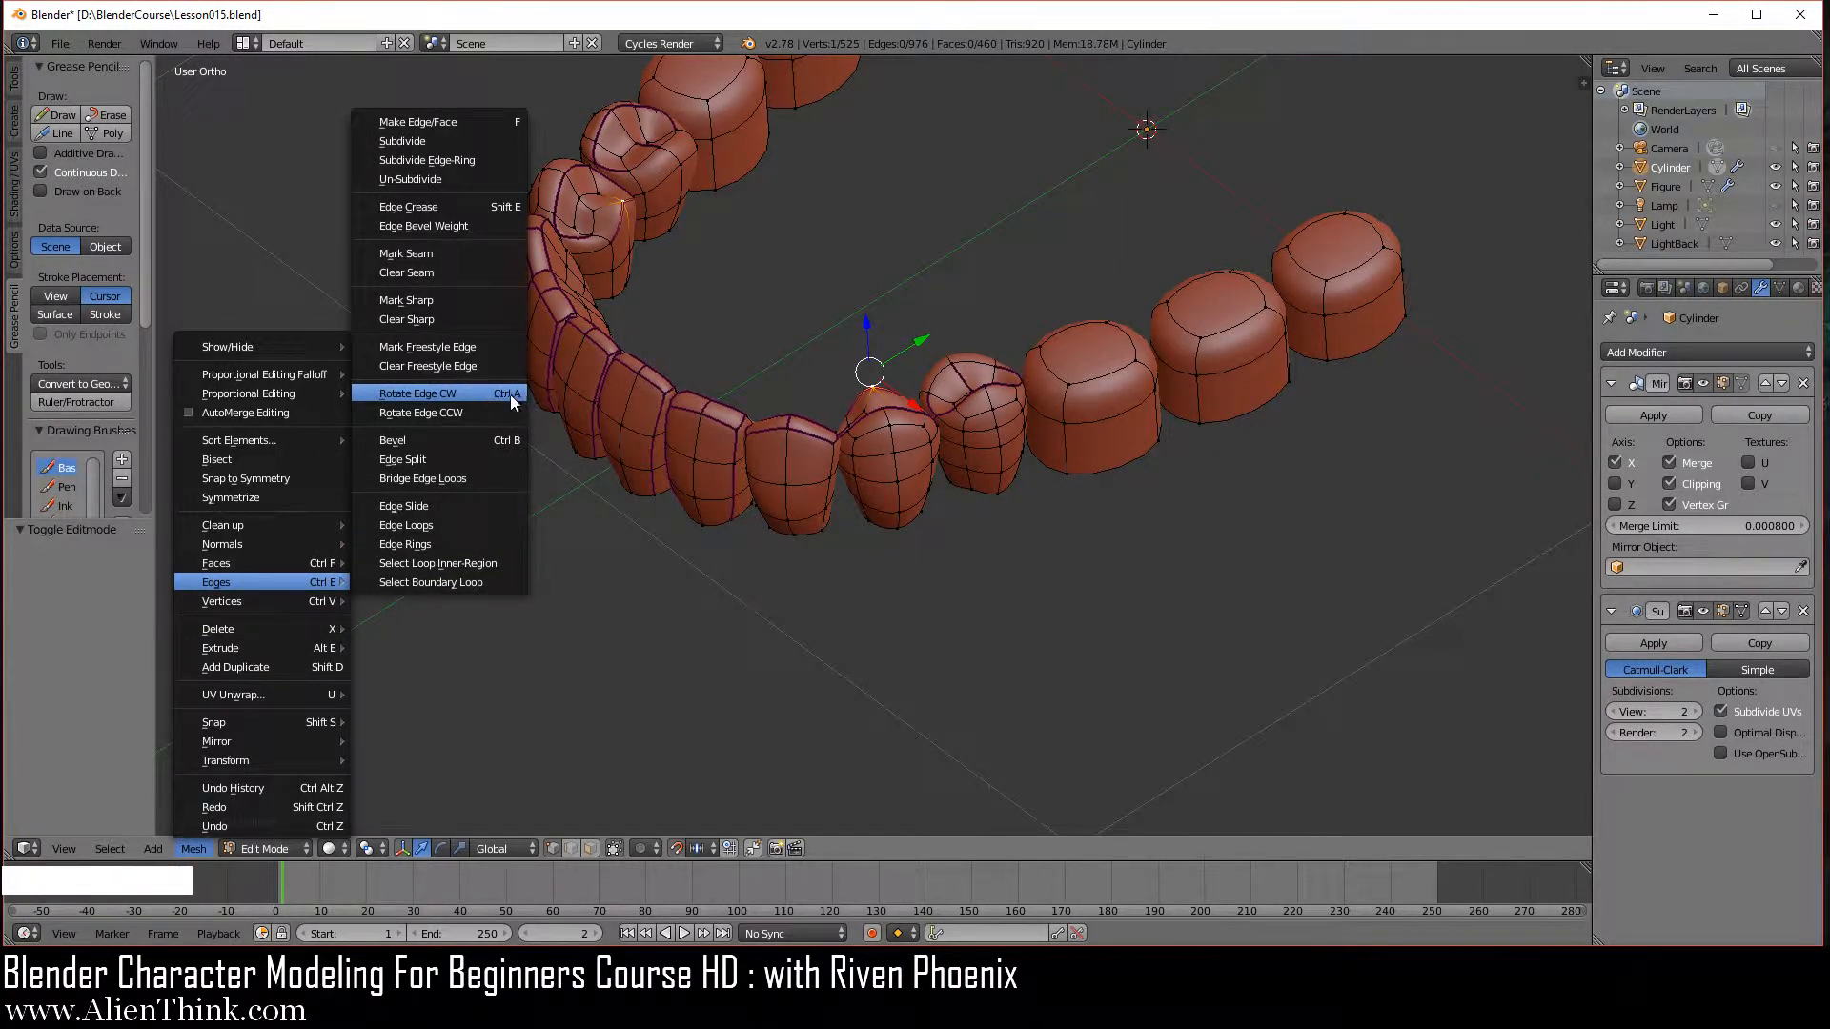
# Clear the selection across the teeth mesh and turn off the Mirror modifier's display in Edit Mode.
pyautogui.scroll(-3, 985, 590)
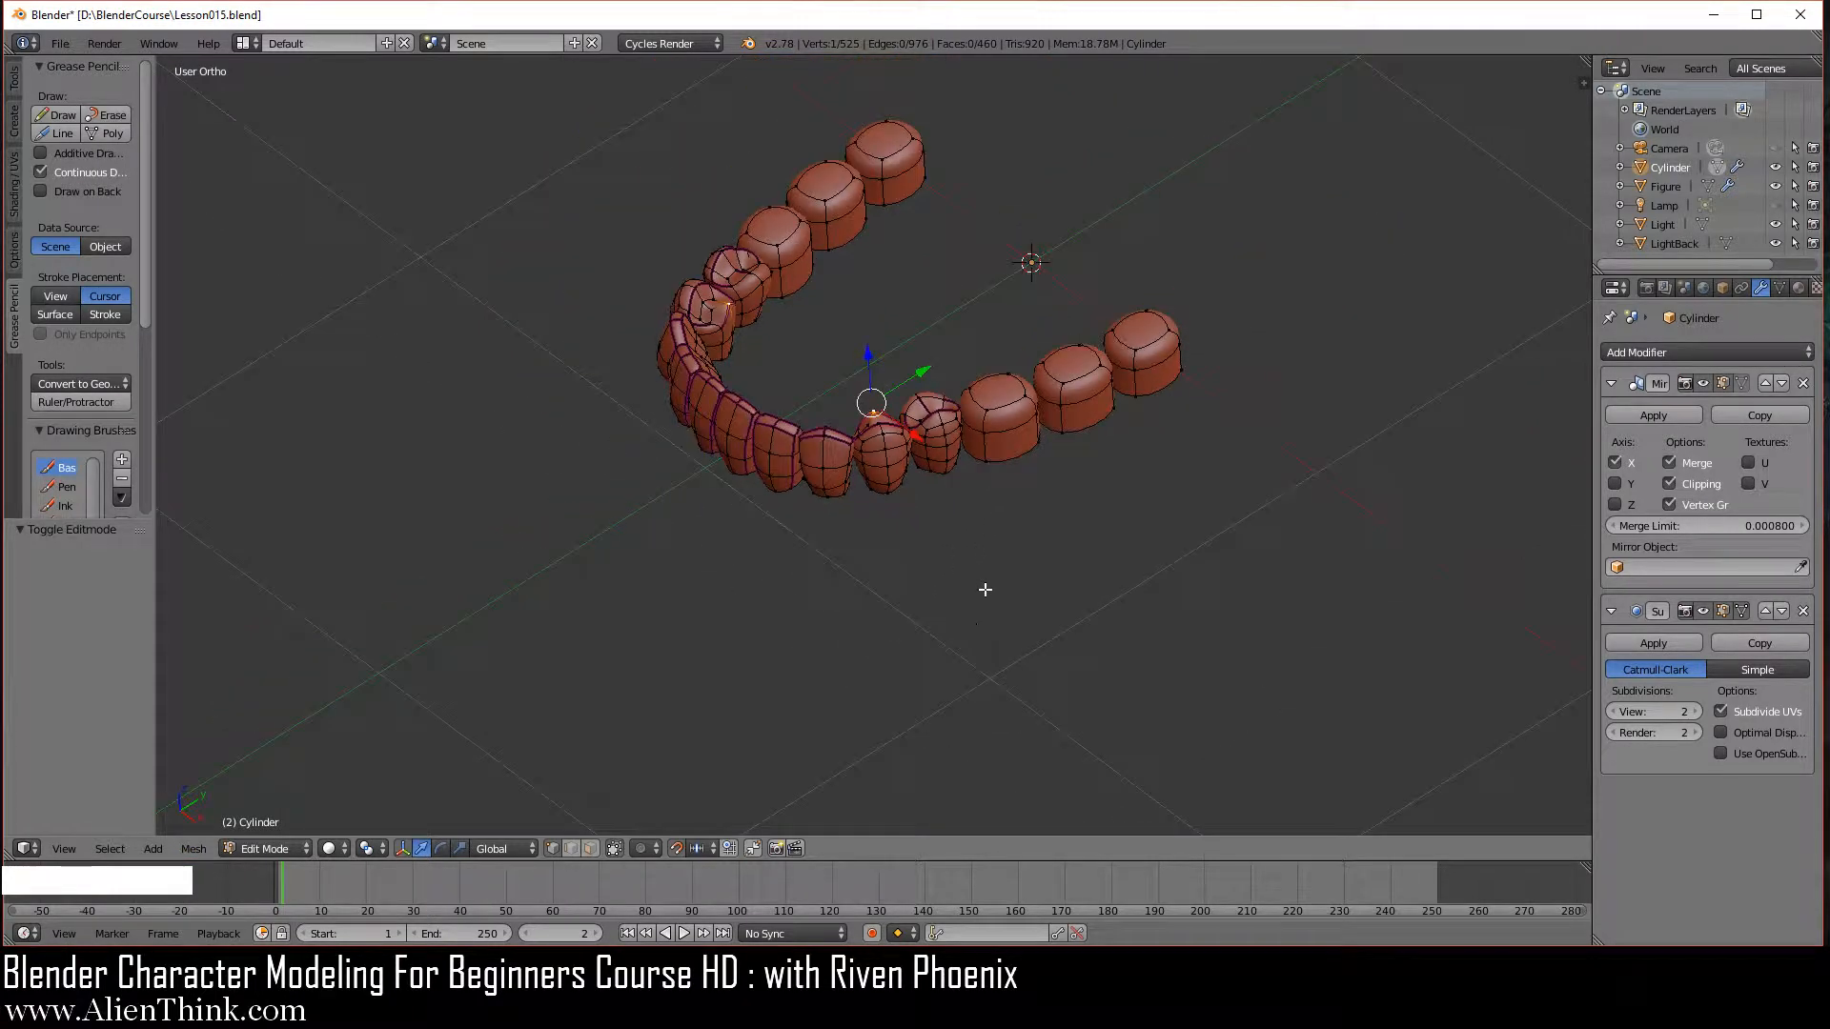
pyautogui.scroll(1, 982, 579)
pyautogui.press('a')
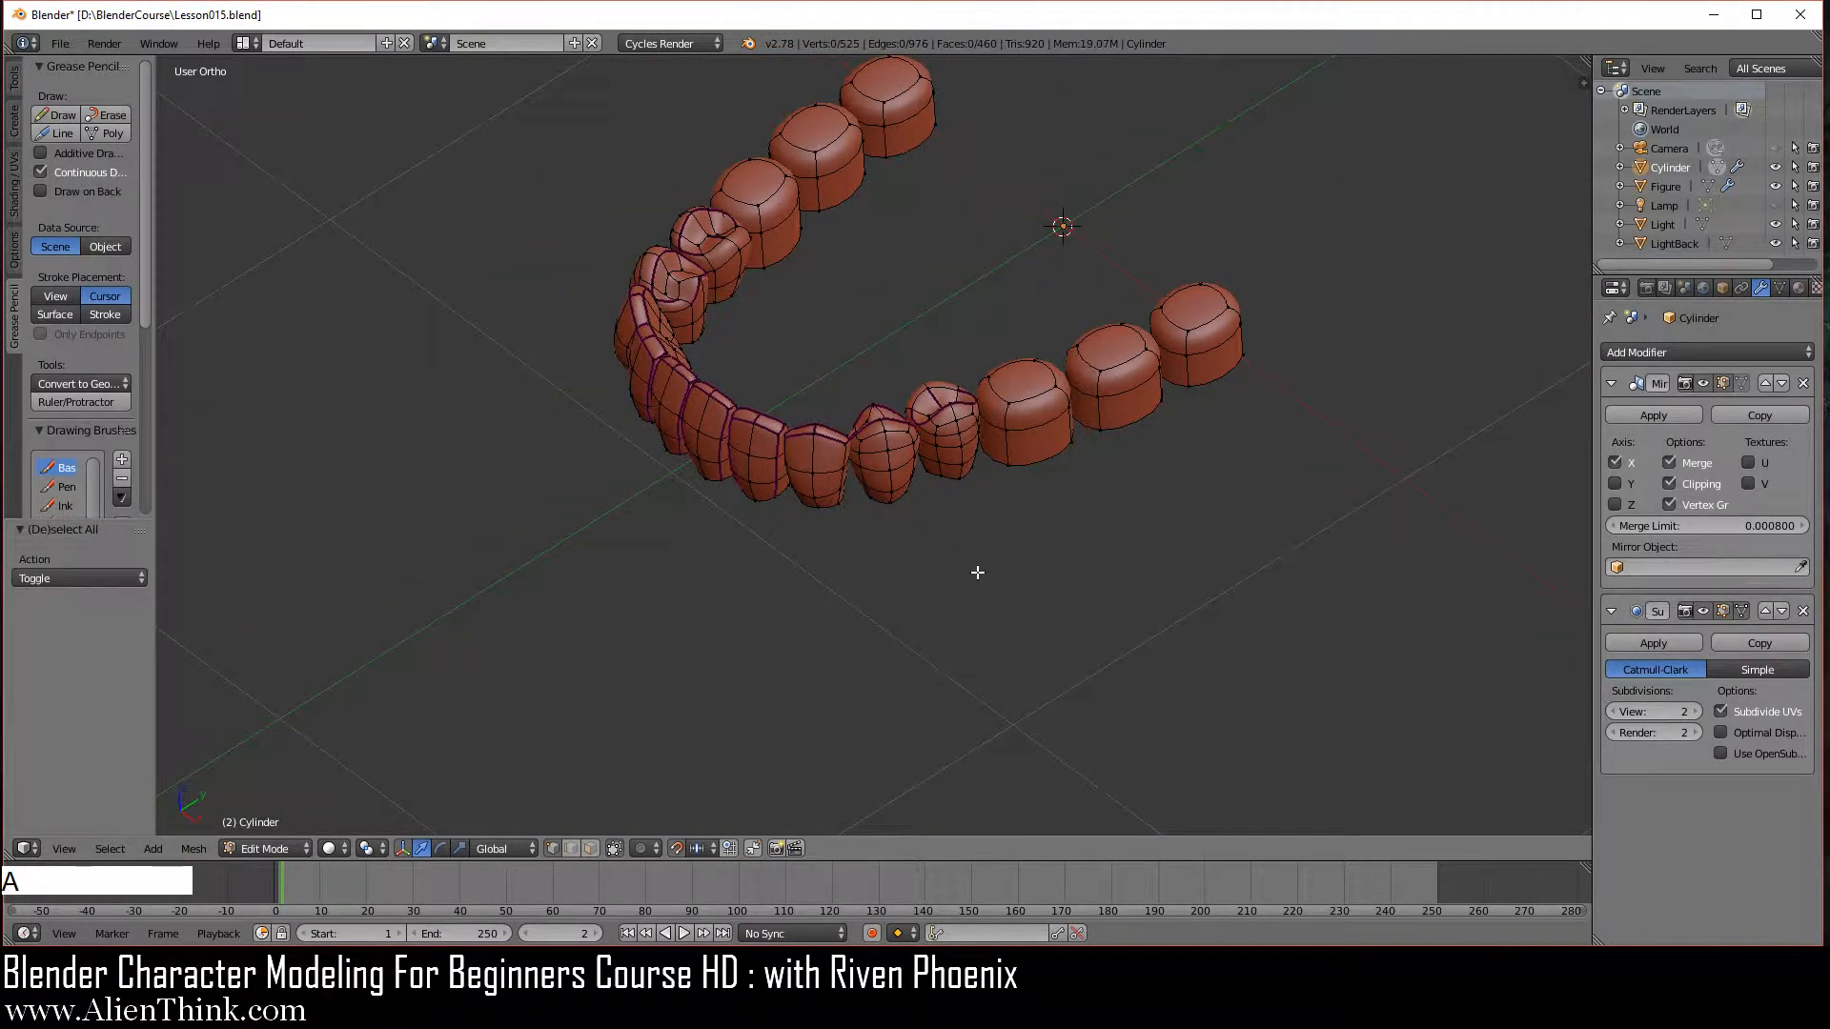
pyautogui.press('a')
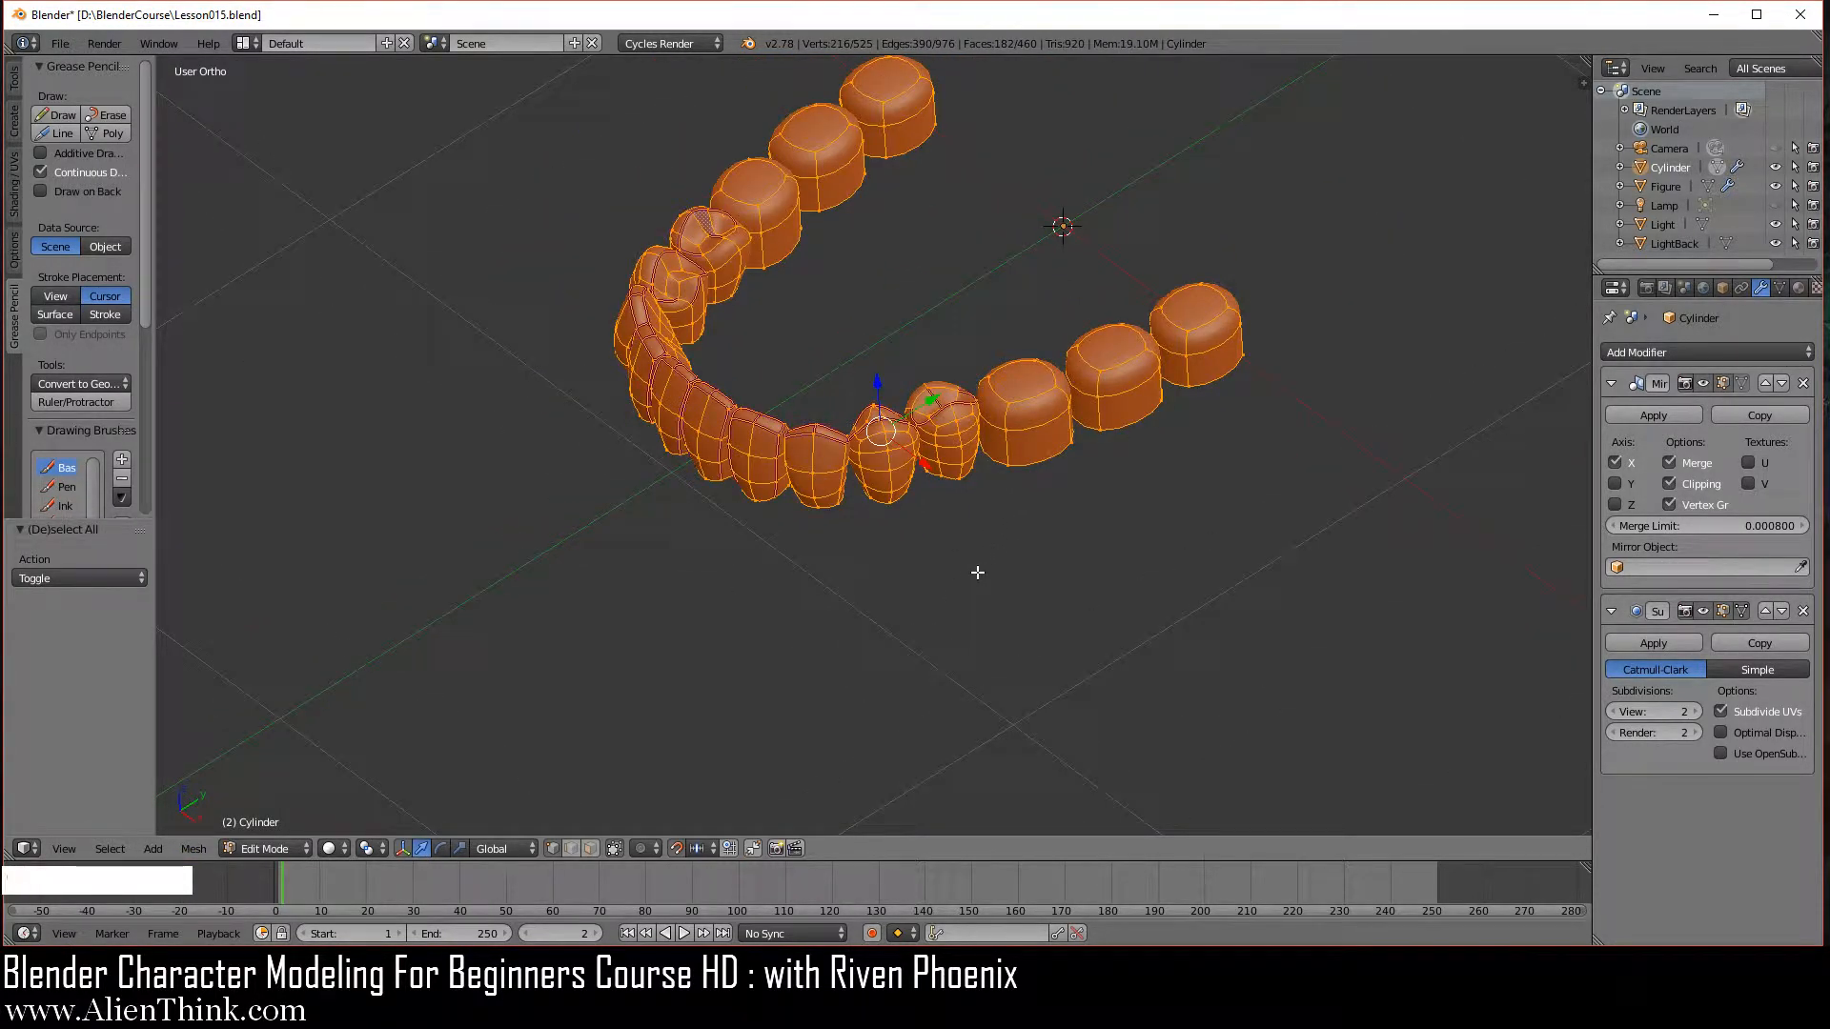
pyautogui.press('KP_Decimal')
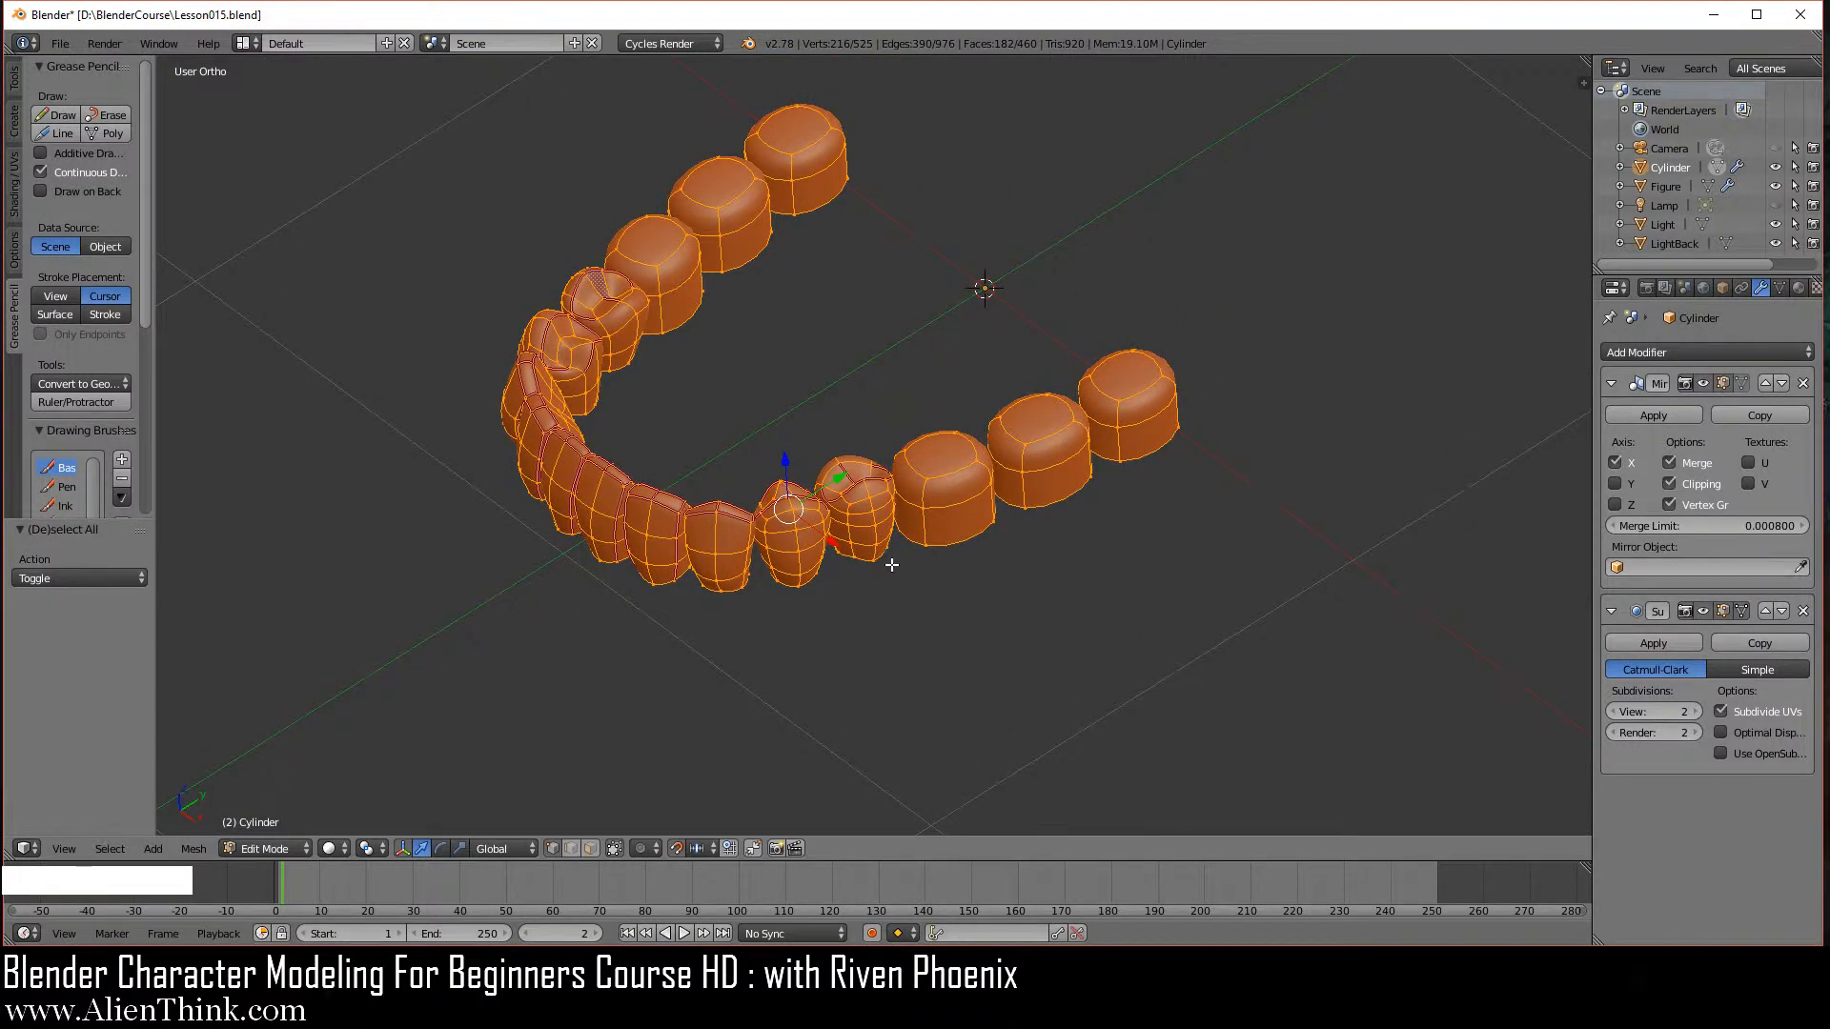
pyautogui.scroll(2, 890, 563)
pyautogui.press('a')
pyautogui.scroll(-1, 782, 532)
pyautogui.moveTo(782, 531); pyautogui.dragTo(846, 620, button='middle')
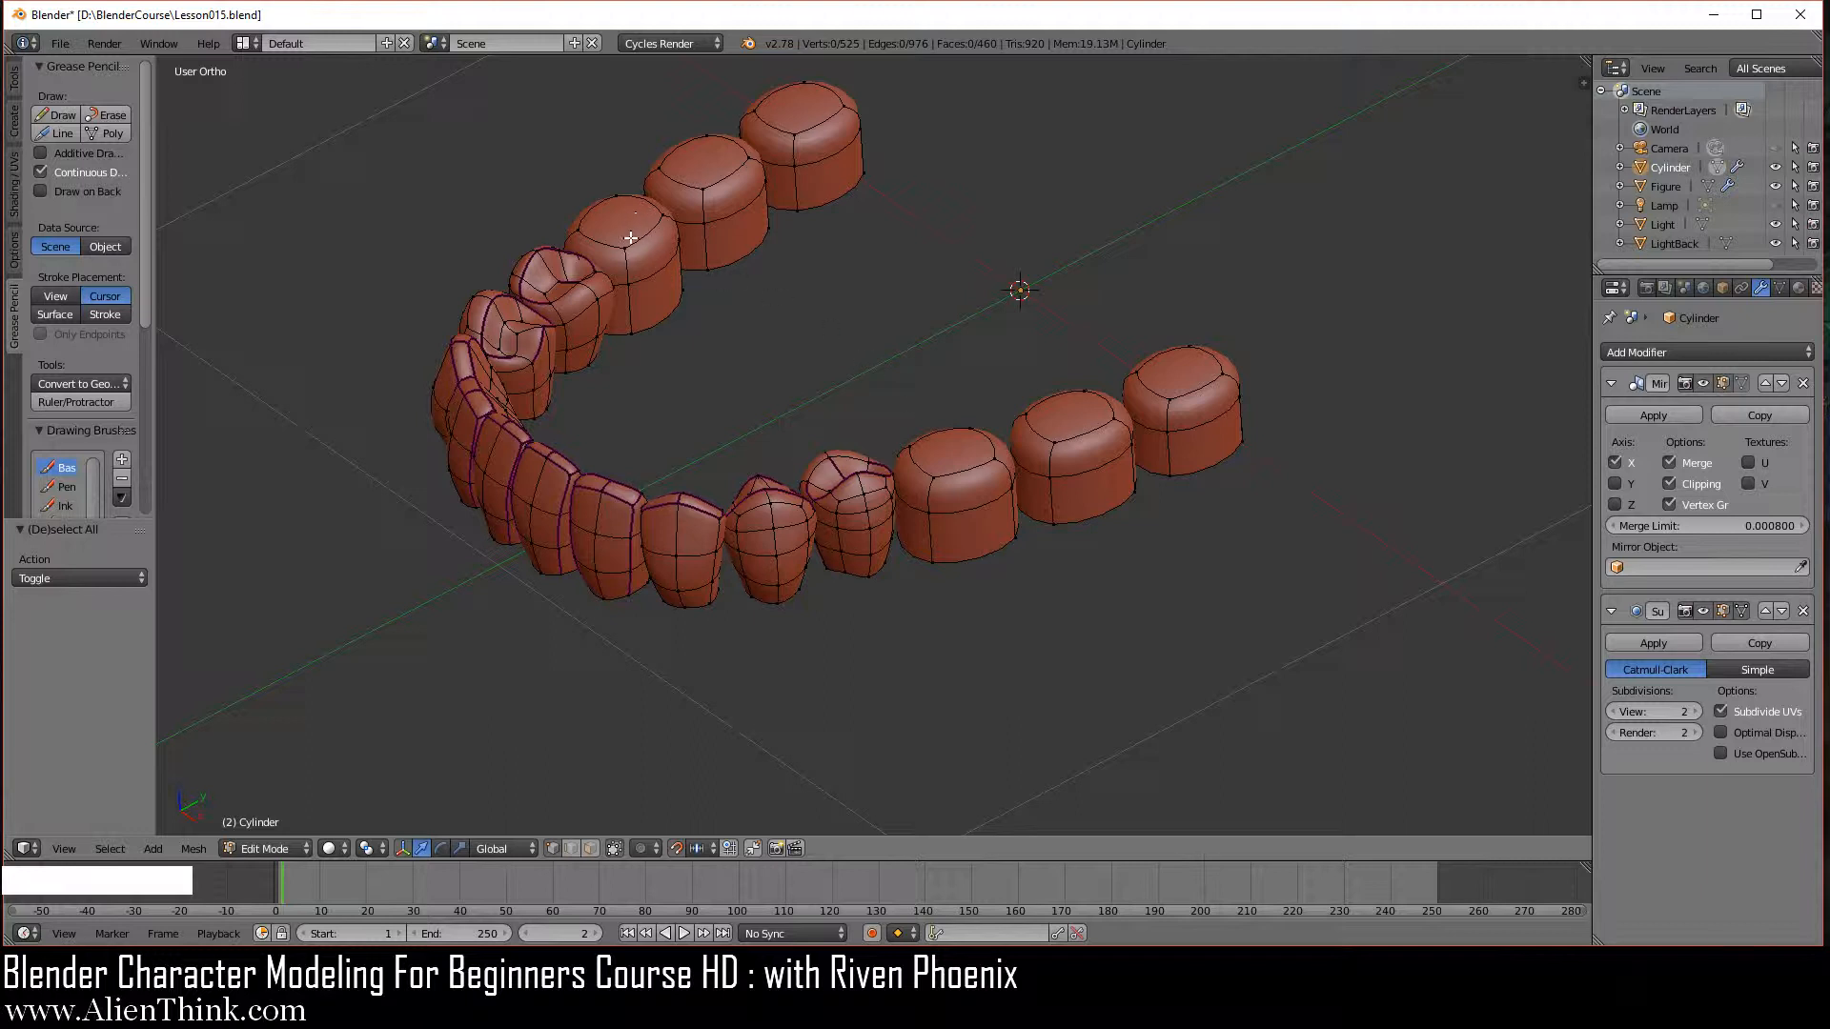
pyautogui.click(1764, 287)
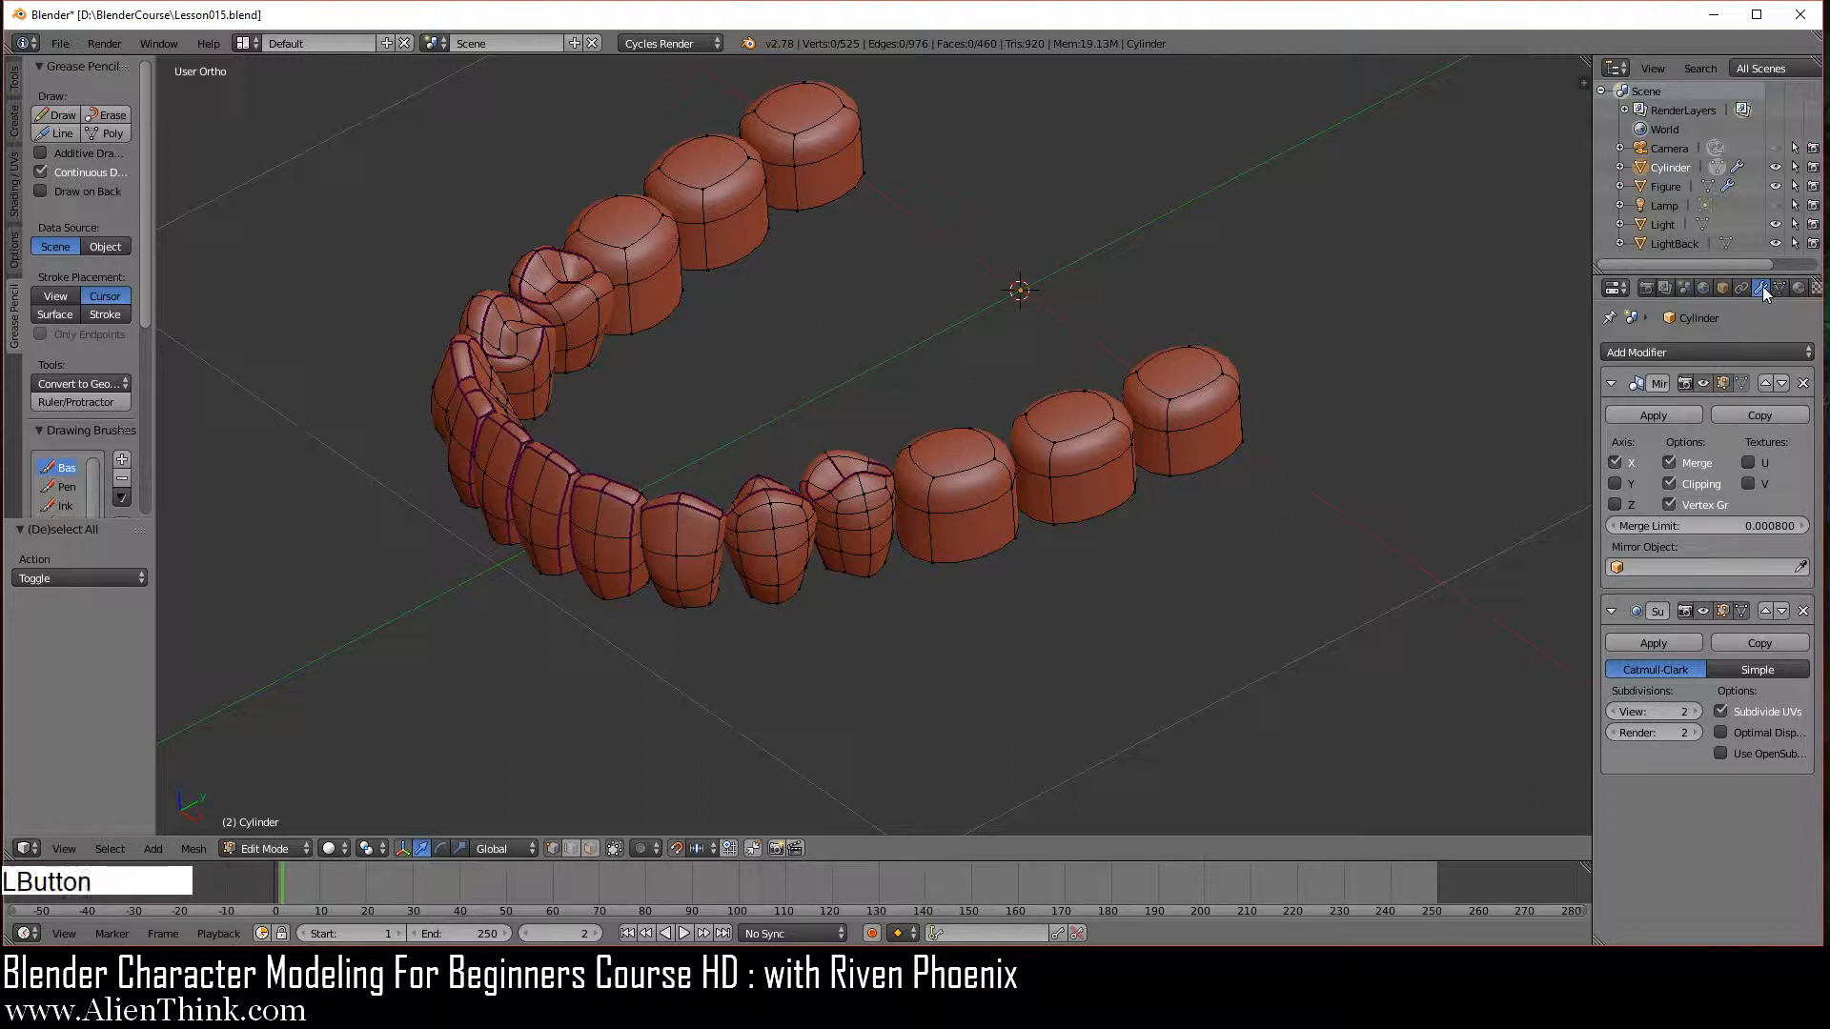
pyautogui.click(1724, 383)
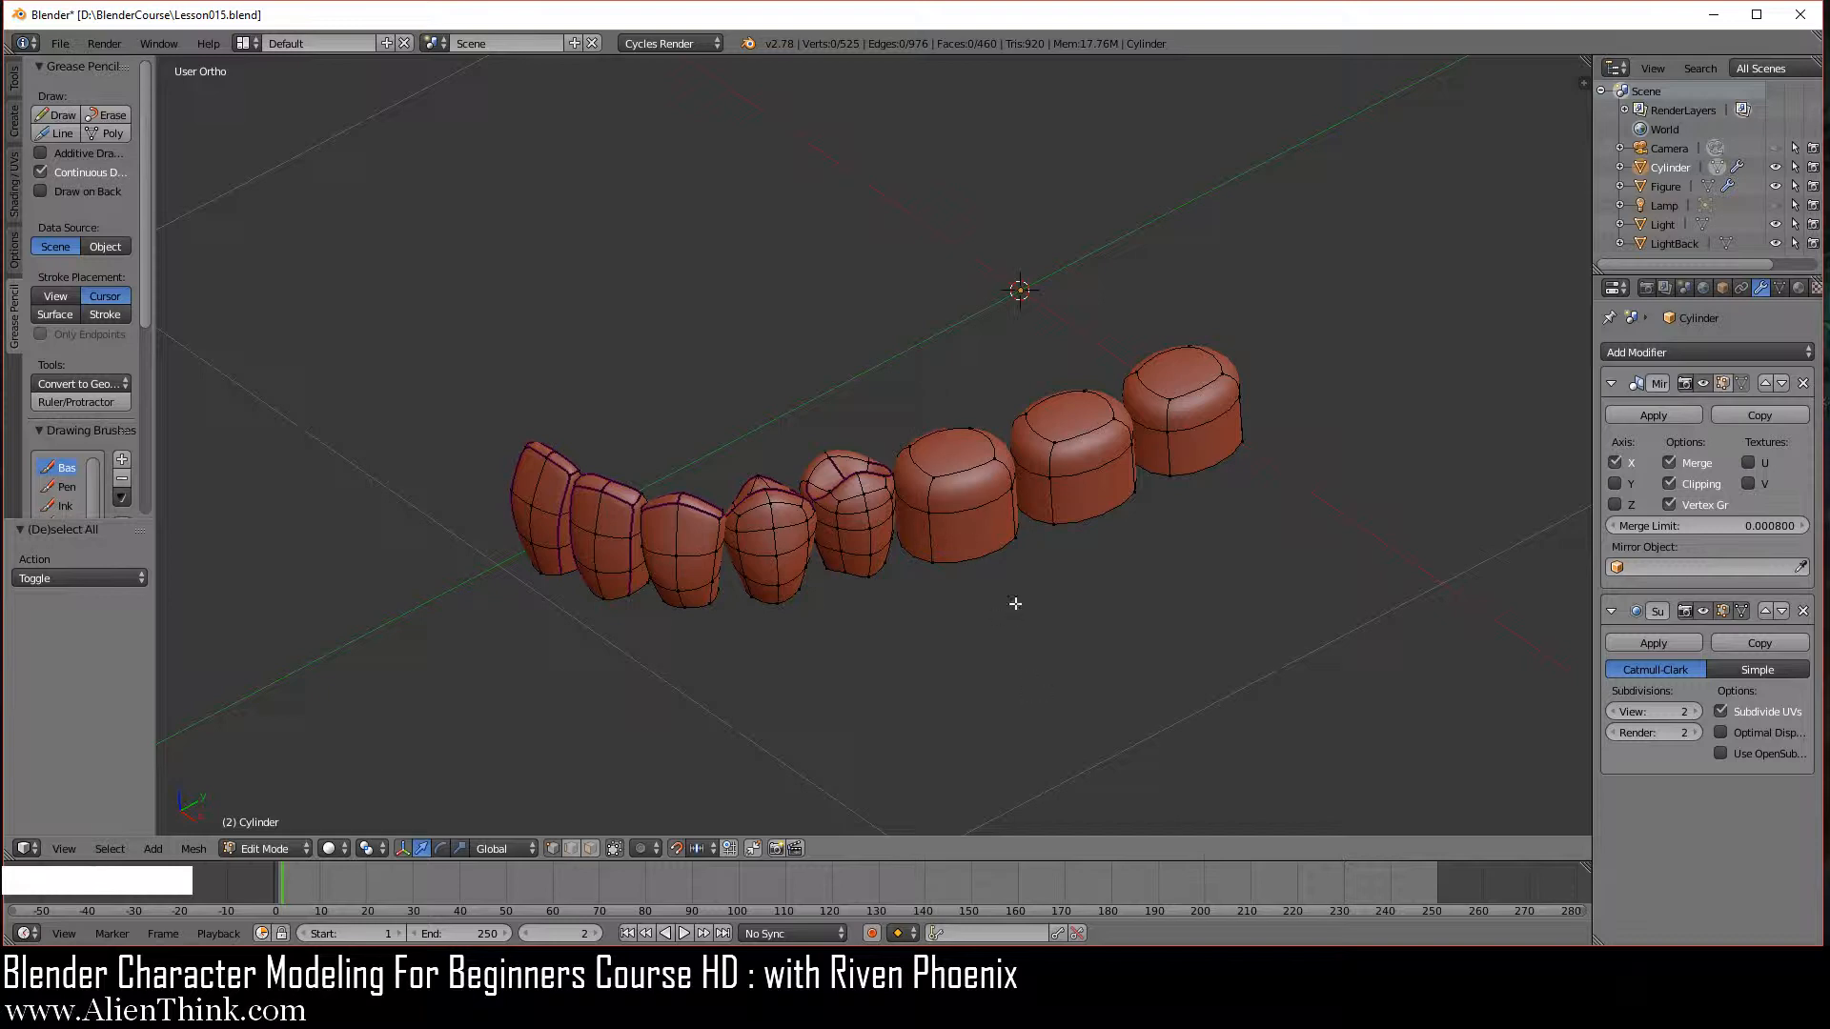
# Add one centred horizontal loop cut around the lower side of the first unshaped molar beside the finished teeth.
pyautogui.scroll(5, 1037, 632)
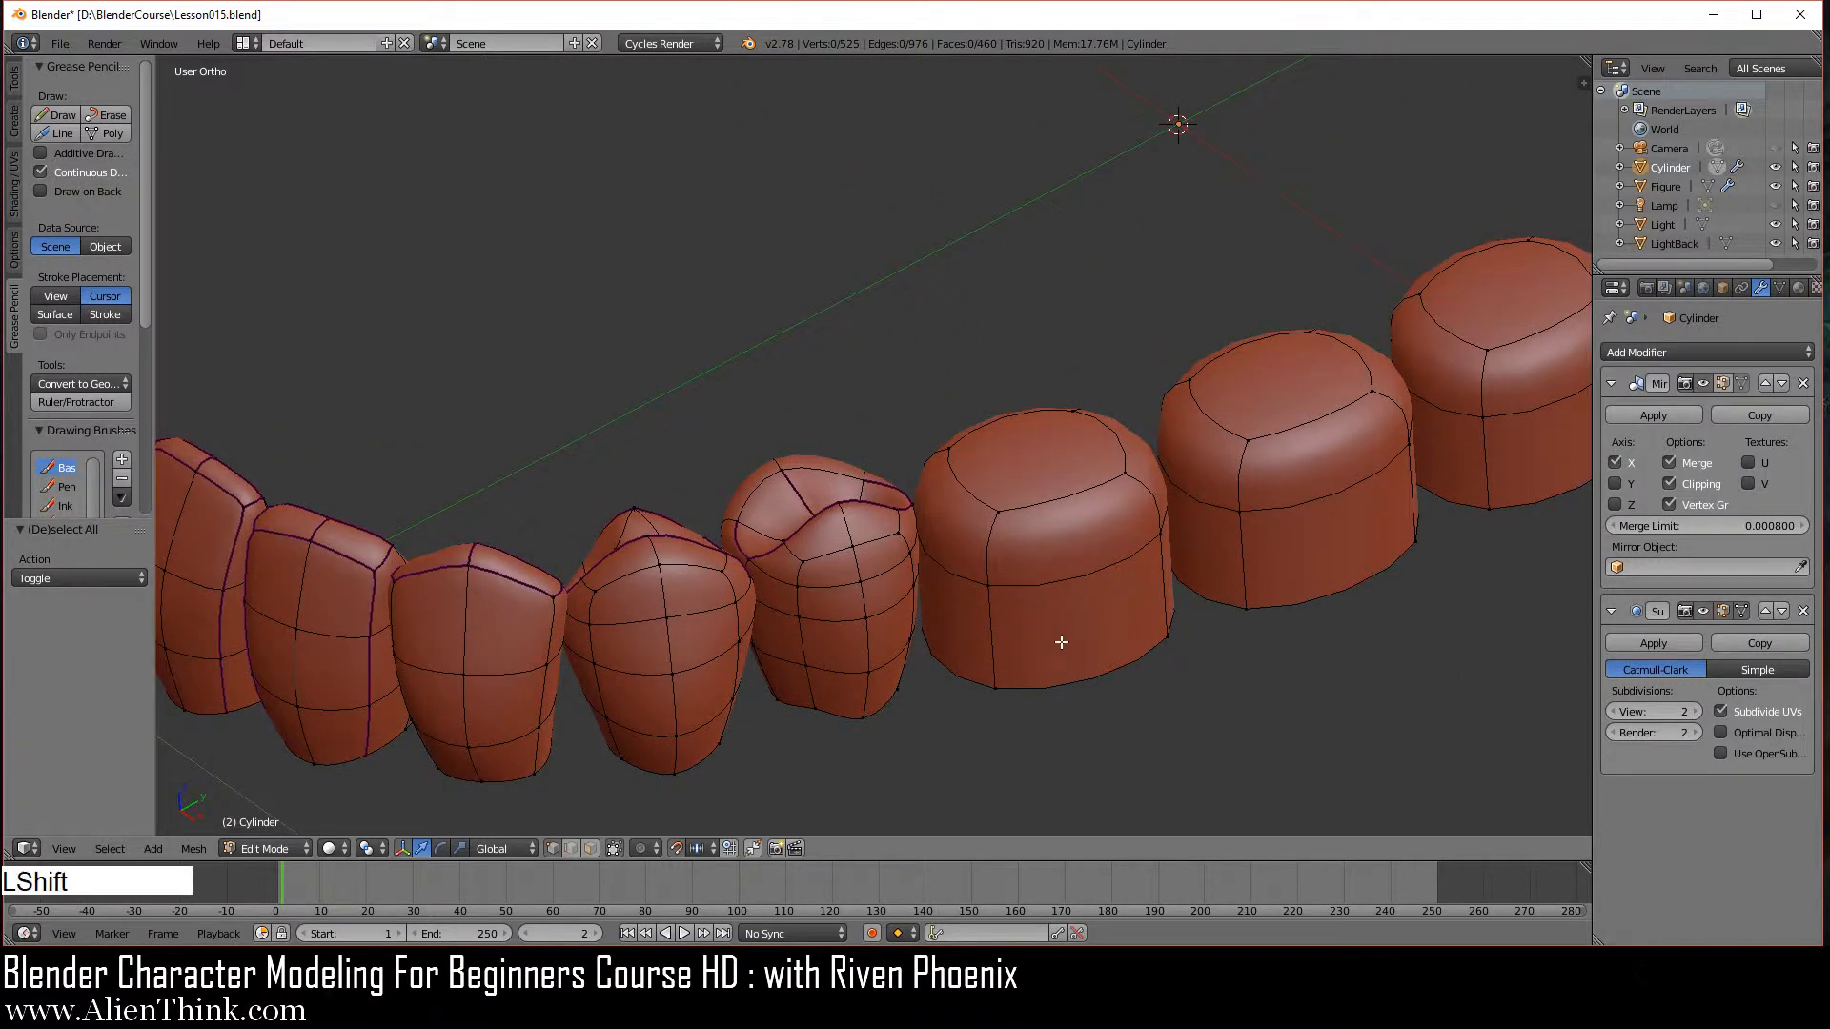
pyautogui.keyDown('shift'); pyautogui.moveTo(1061, 641); pyautogui.dragTo(890, 535, button='middle'); pyautogui.keyUp('shift')
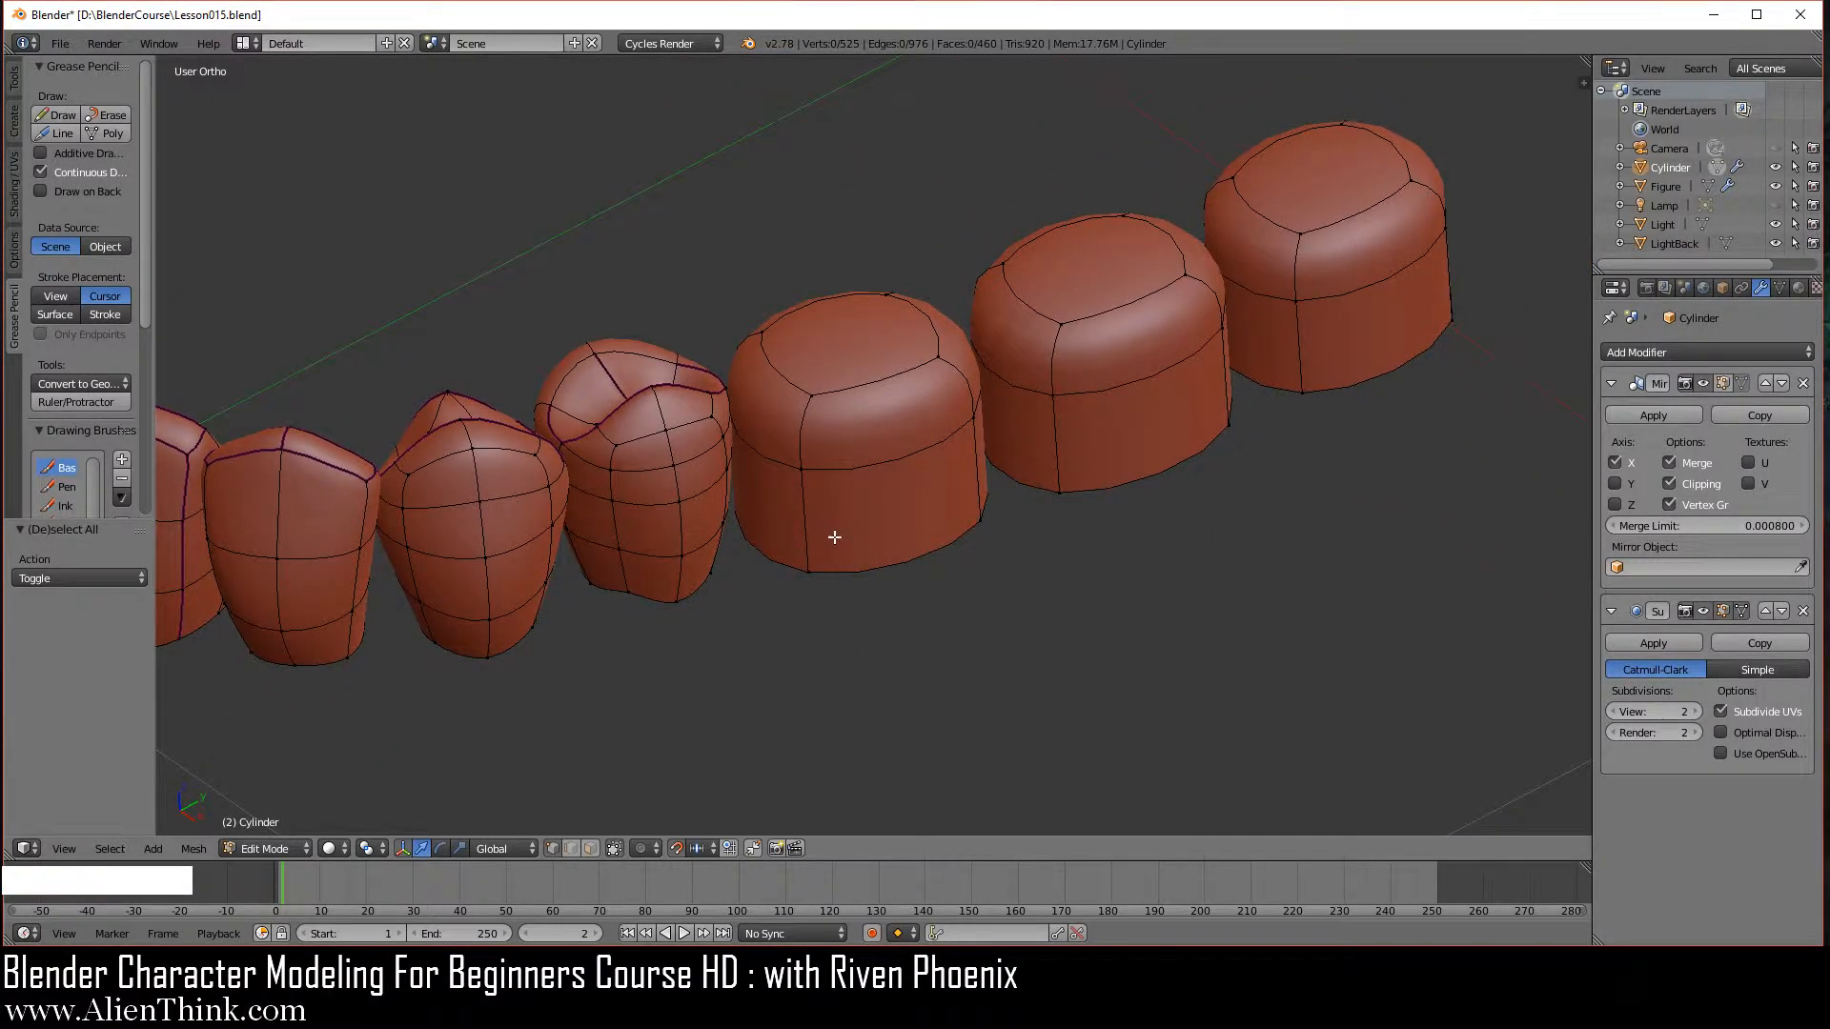
pyautogui.scroll(3, 875, 512)
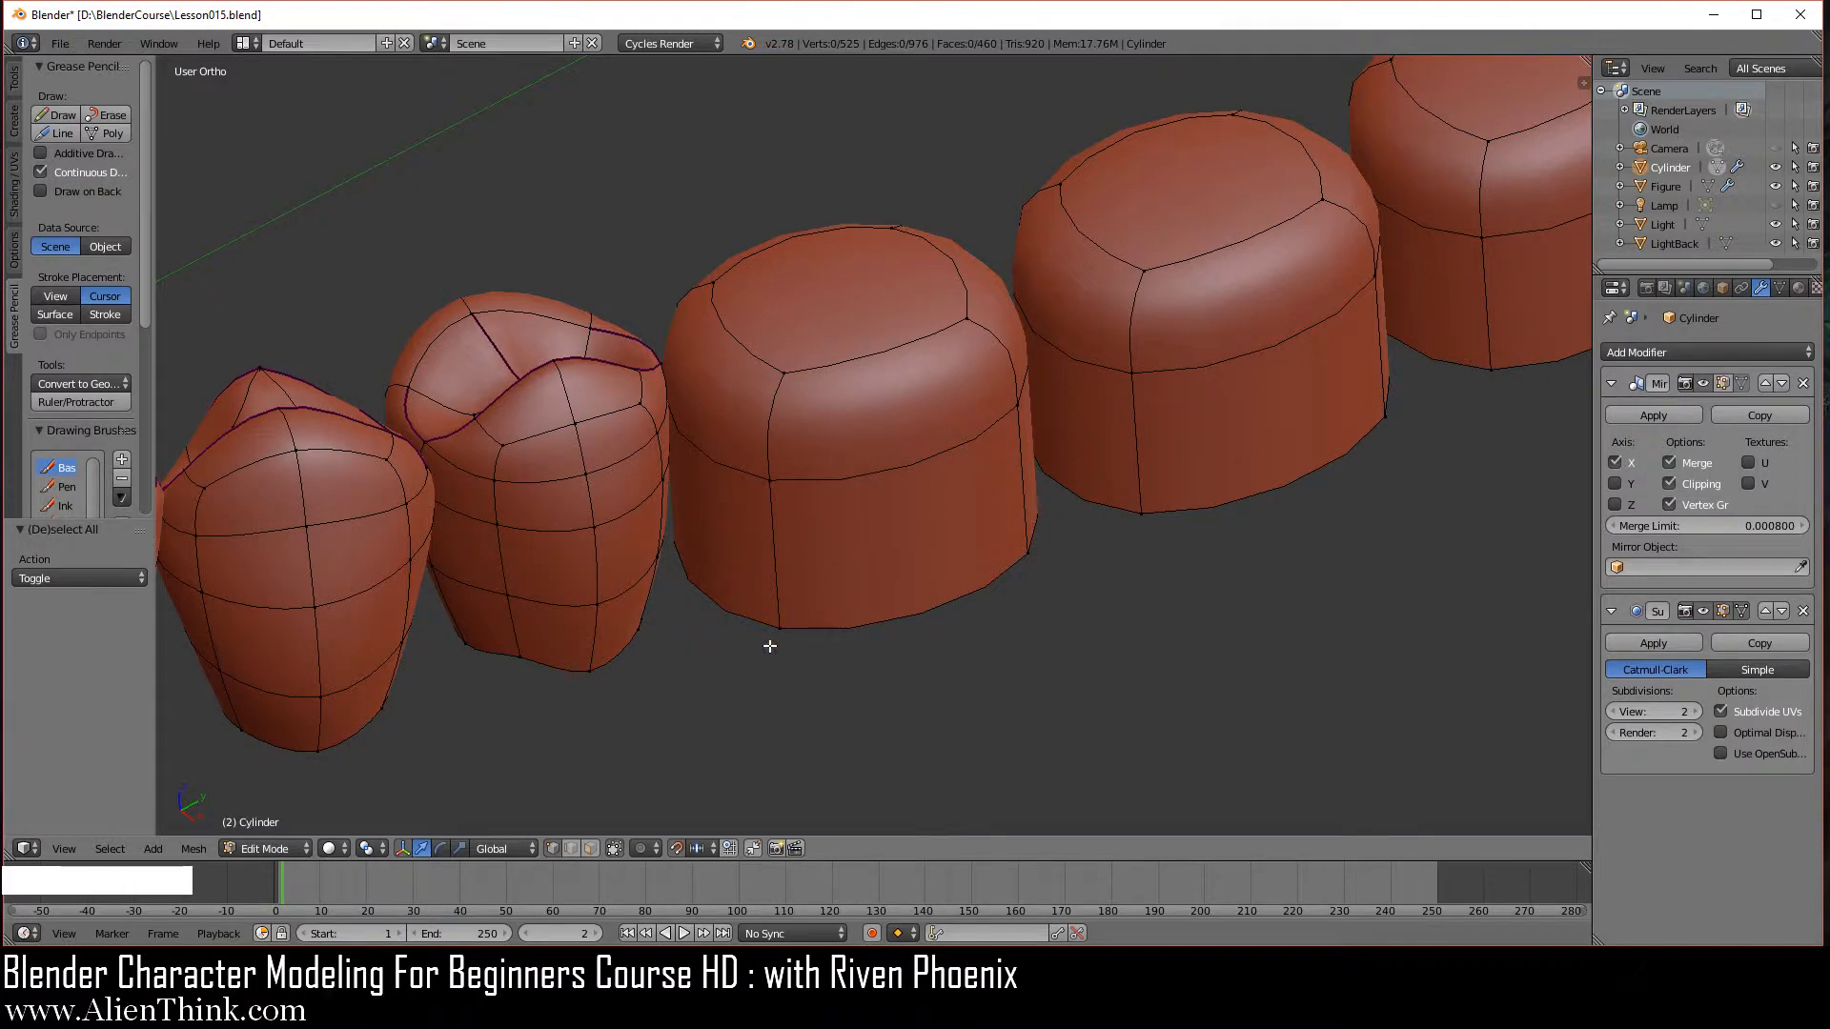
pyautogui.hotkey('ctrl', 'r')
pyautogui.click(772, 551)
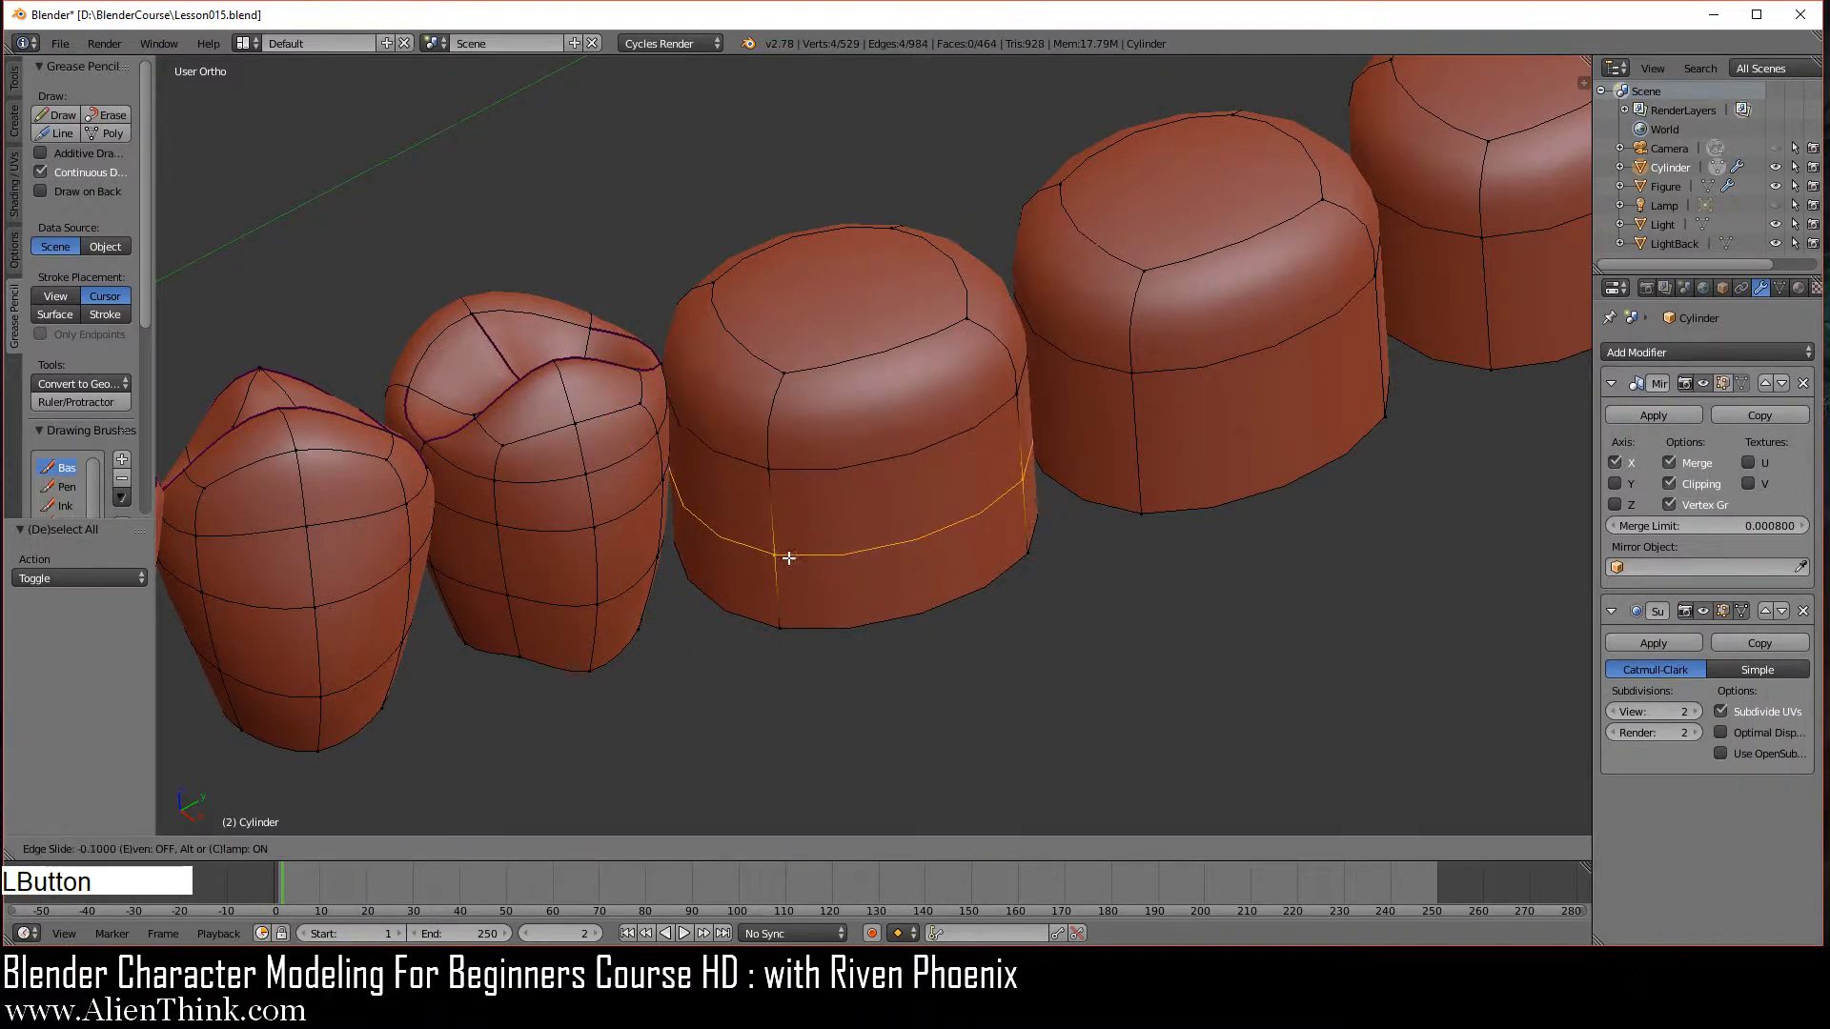
pyautogui.rightClick(989, 548)
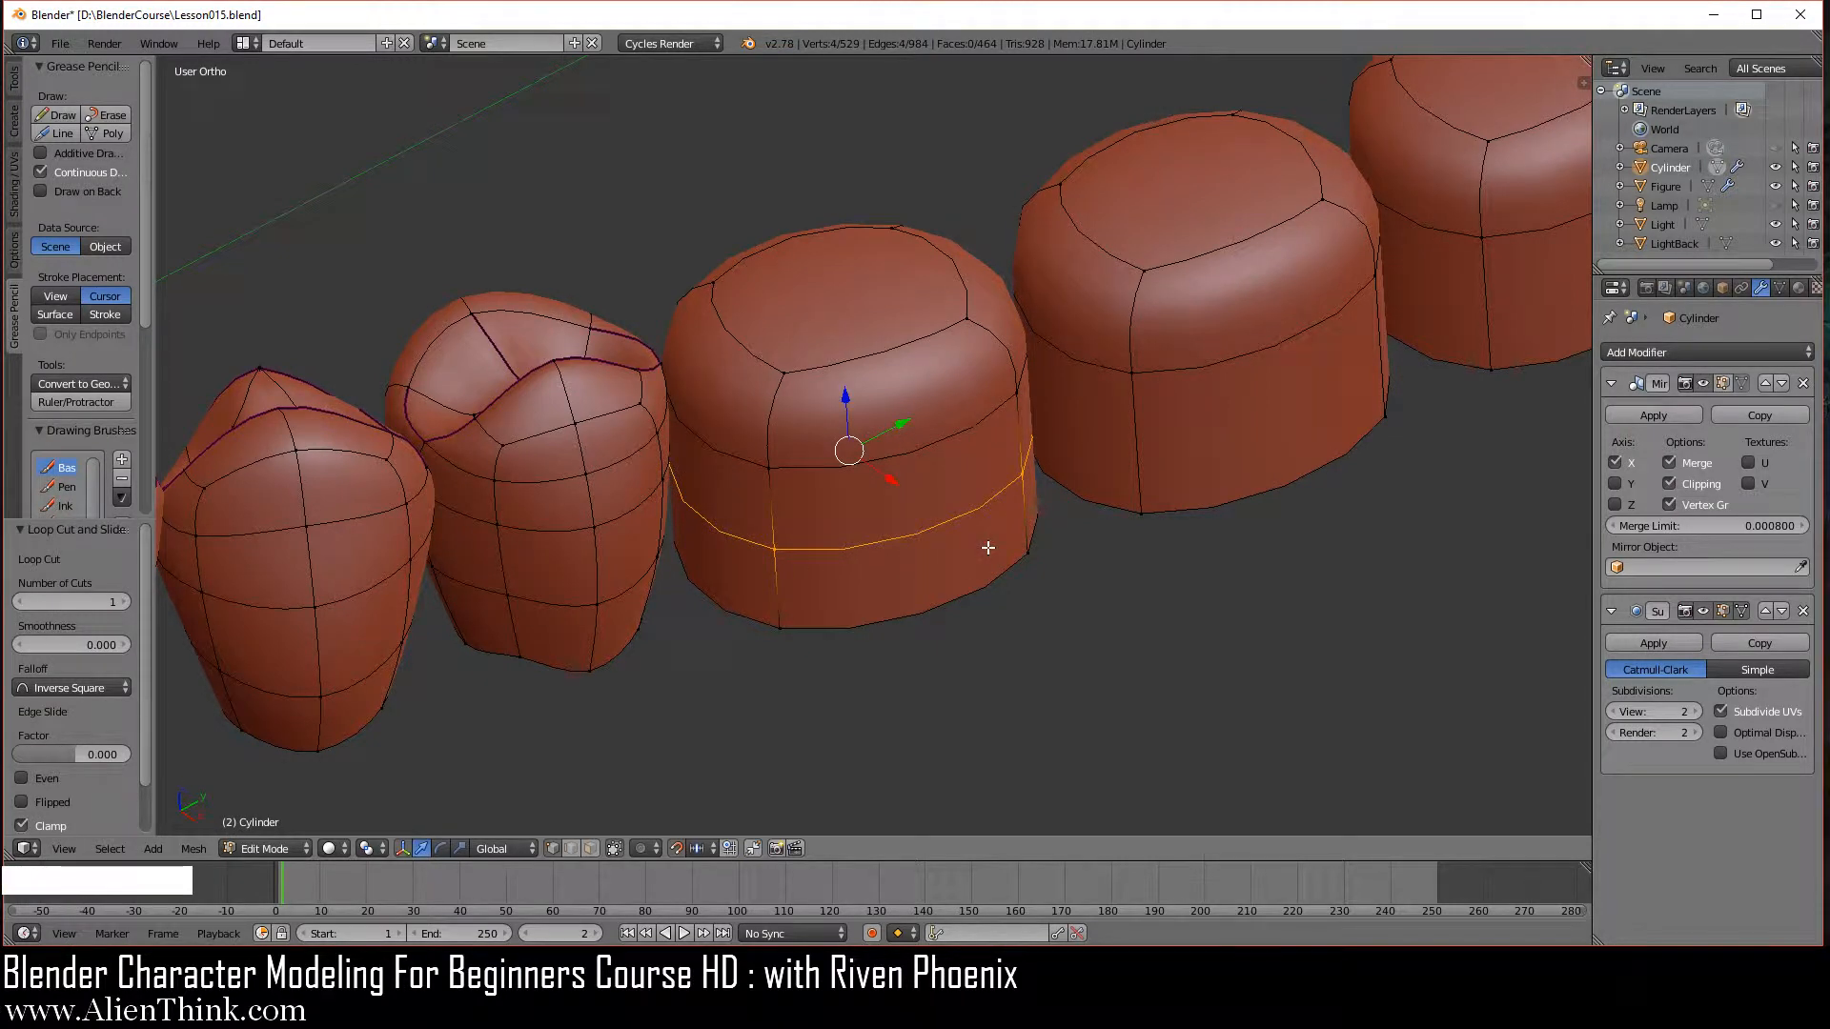
# Add two centred vertical loop cuts to the same molar, one lengthwise and one crosswise, crossing on its top surface.
pyautogui.press('KP_Decimal')
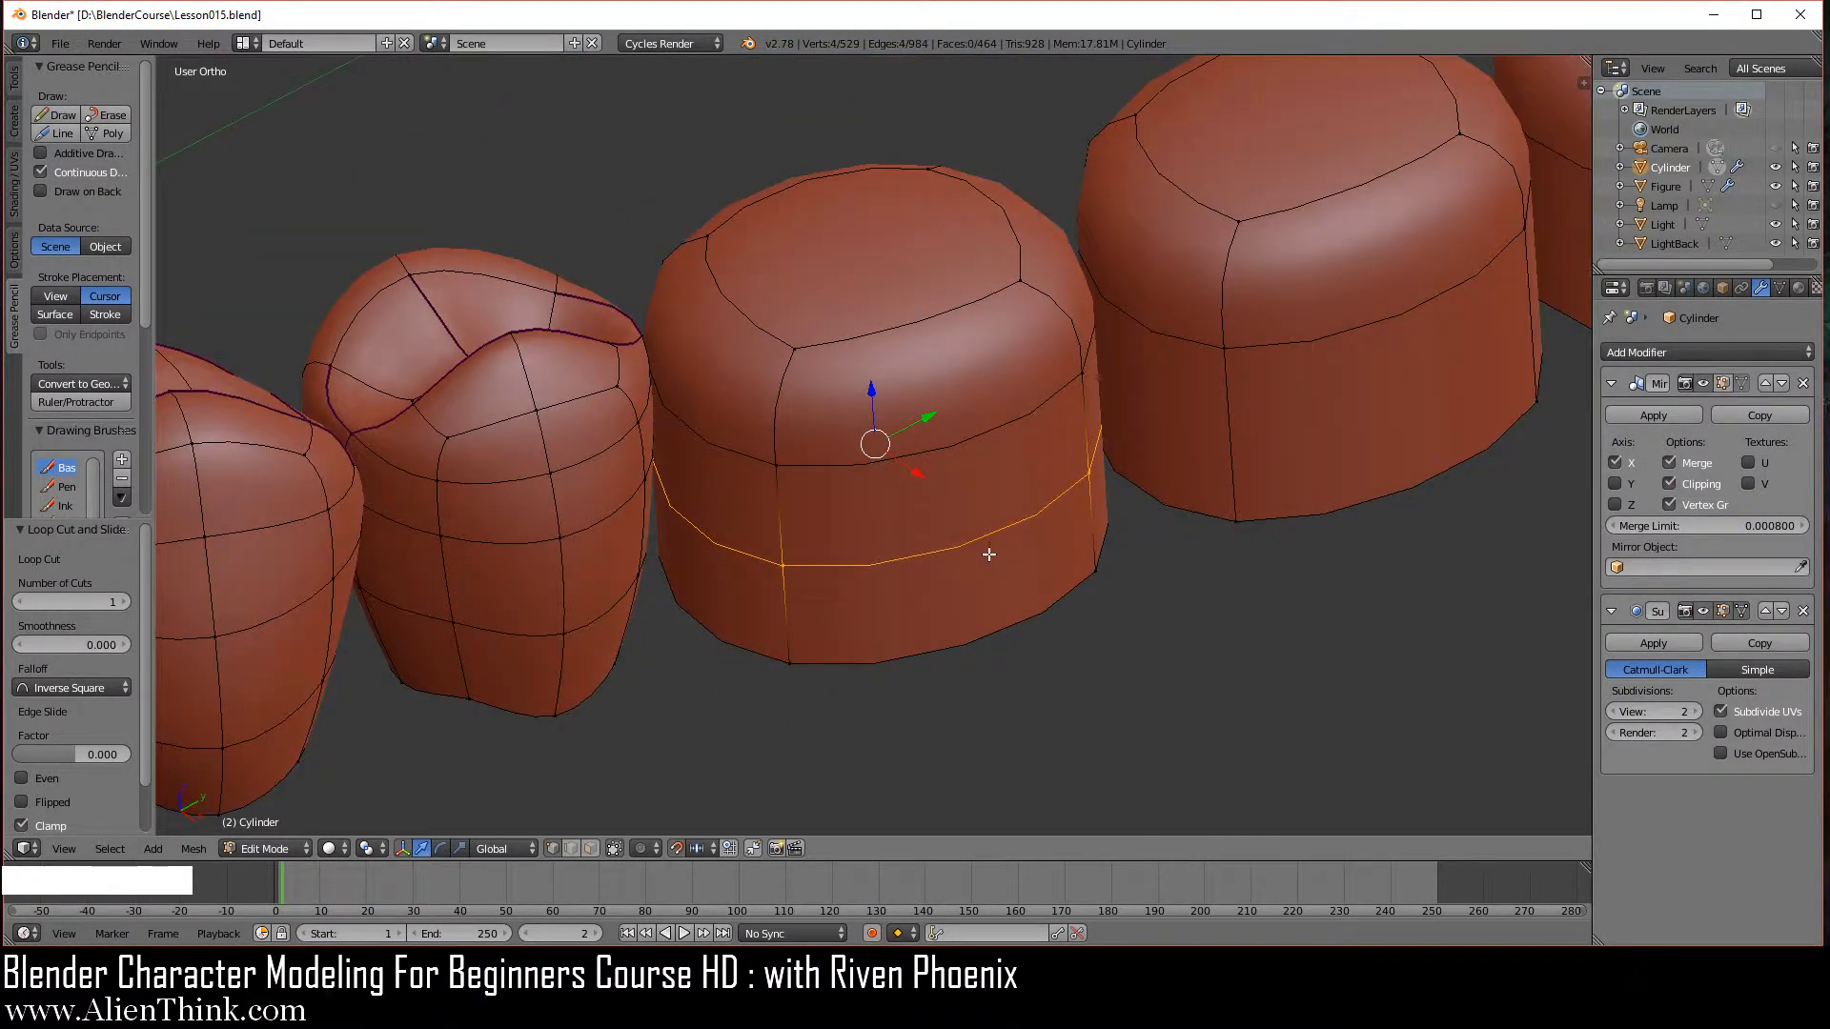
pyautogui.moveTo(985, 551); pyautogui.dragTo(951, 574, button='middle')
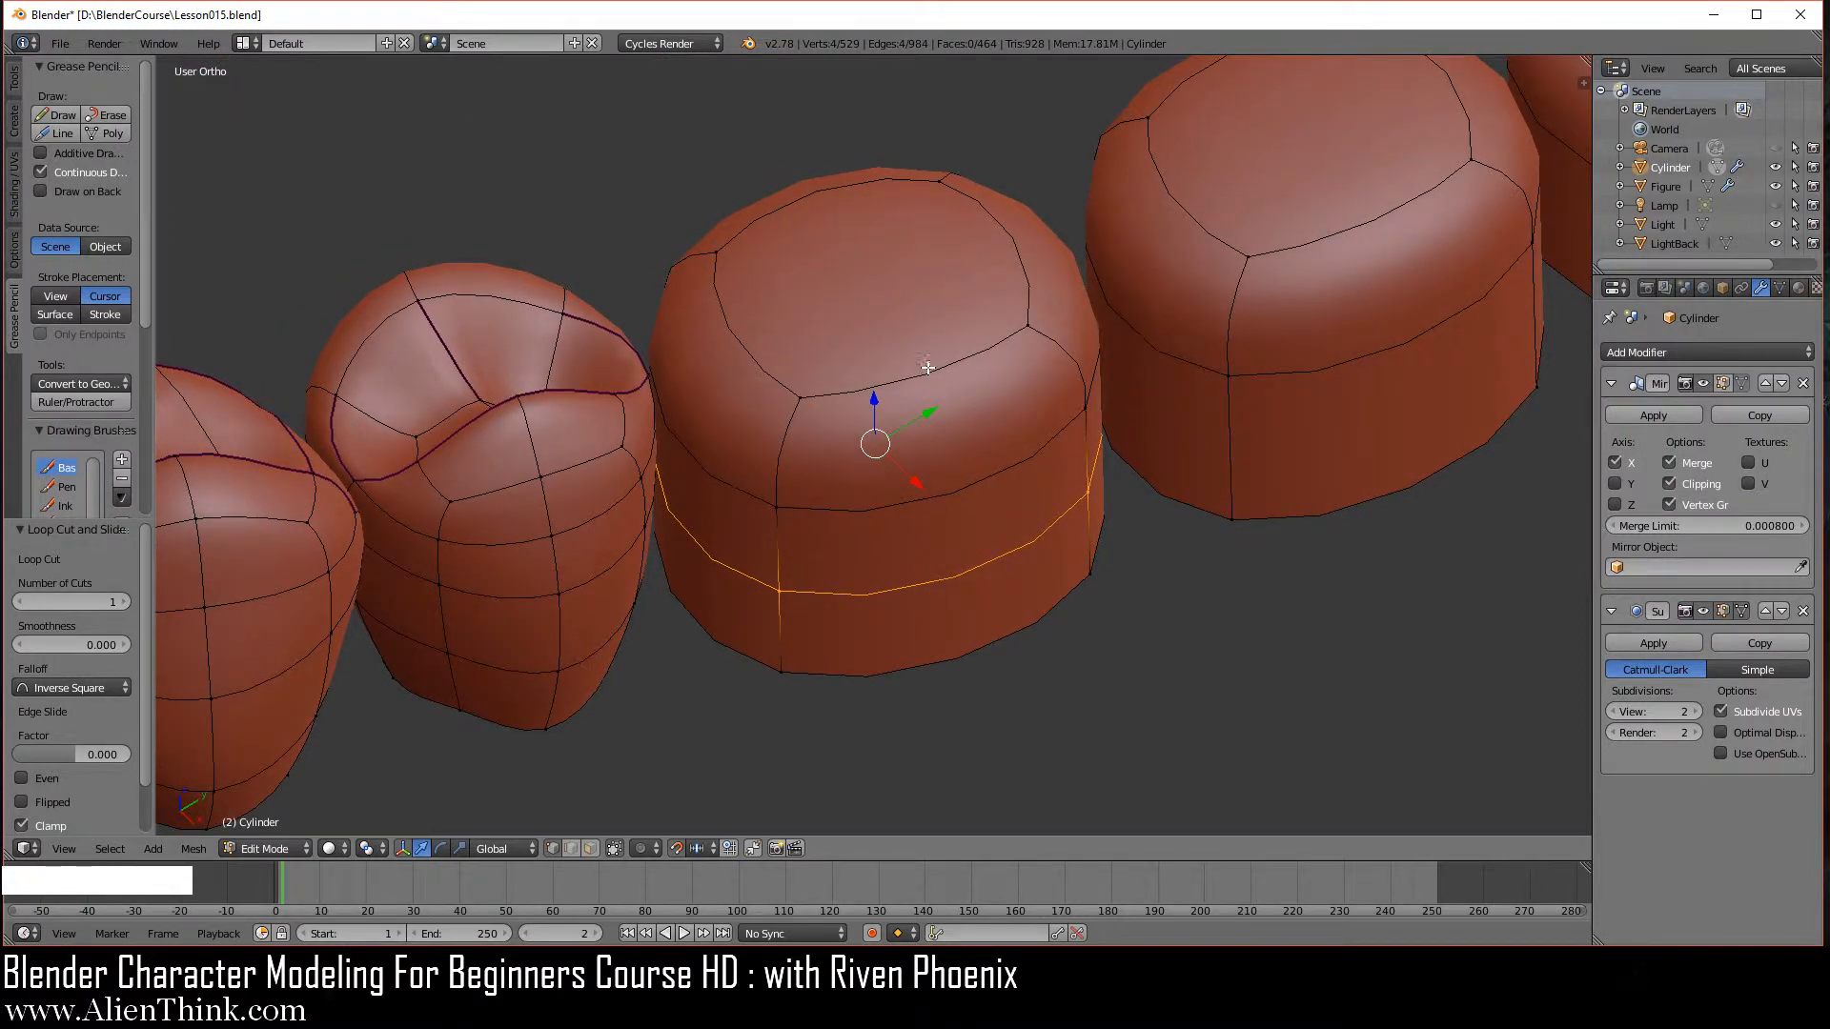
pyautogui.hotkey('ctrl', 'r')
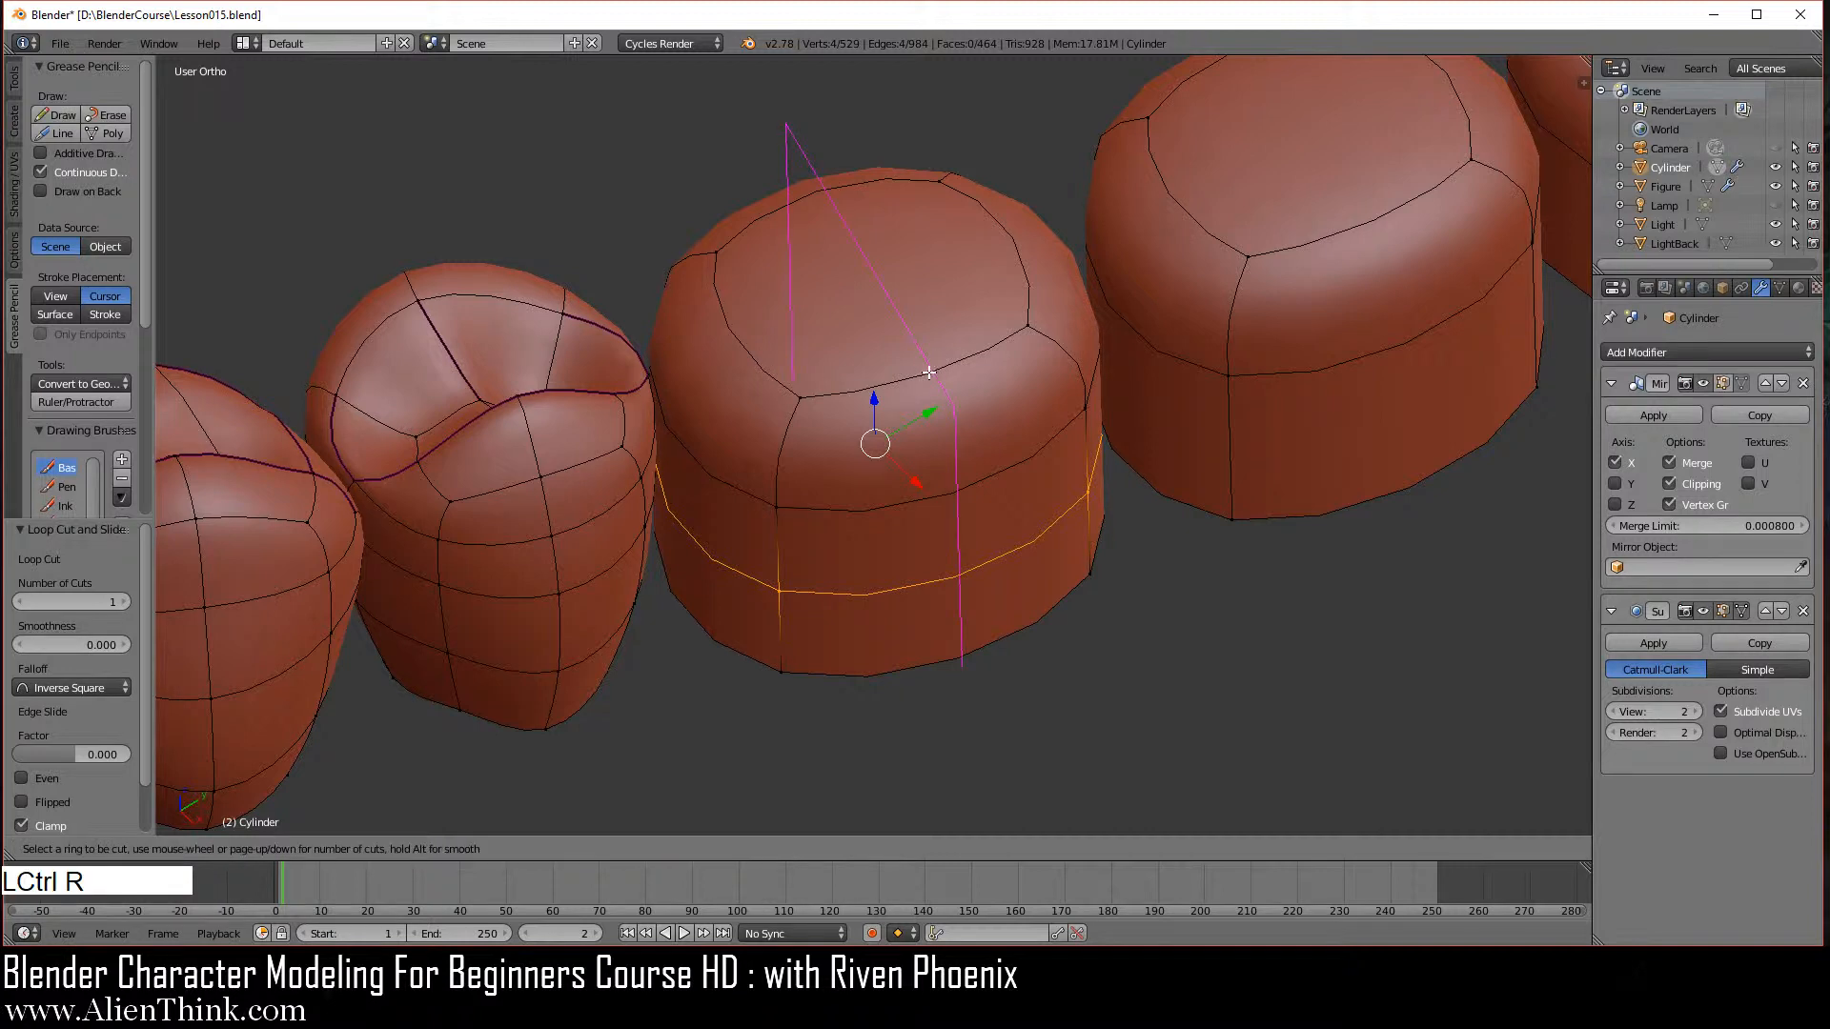
pyautogui.click(930, 369)
pyautogui.rightClick(930, 377)
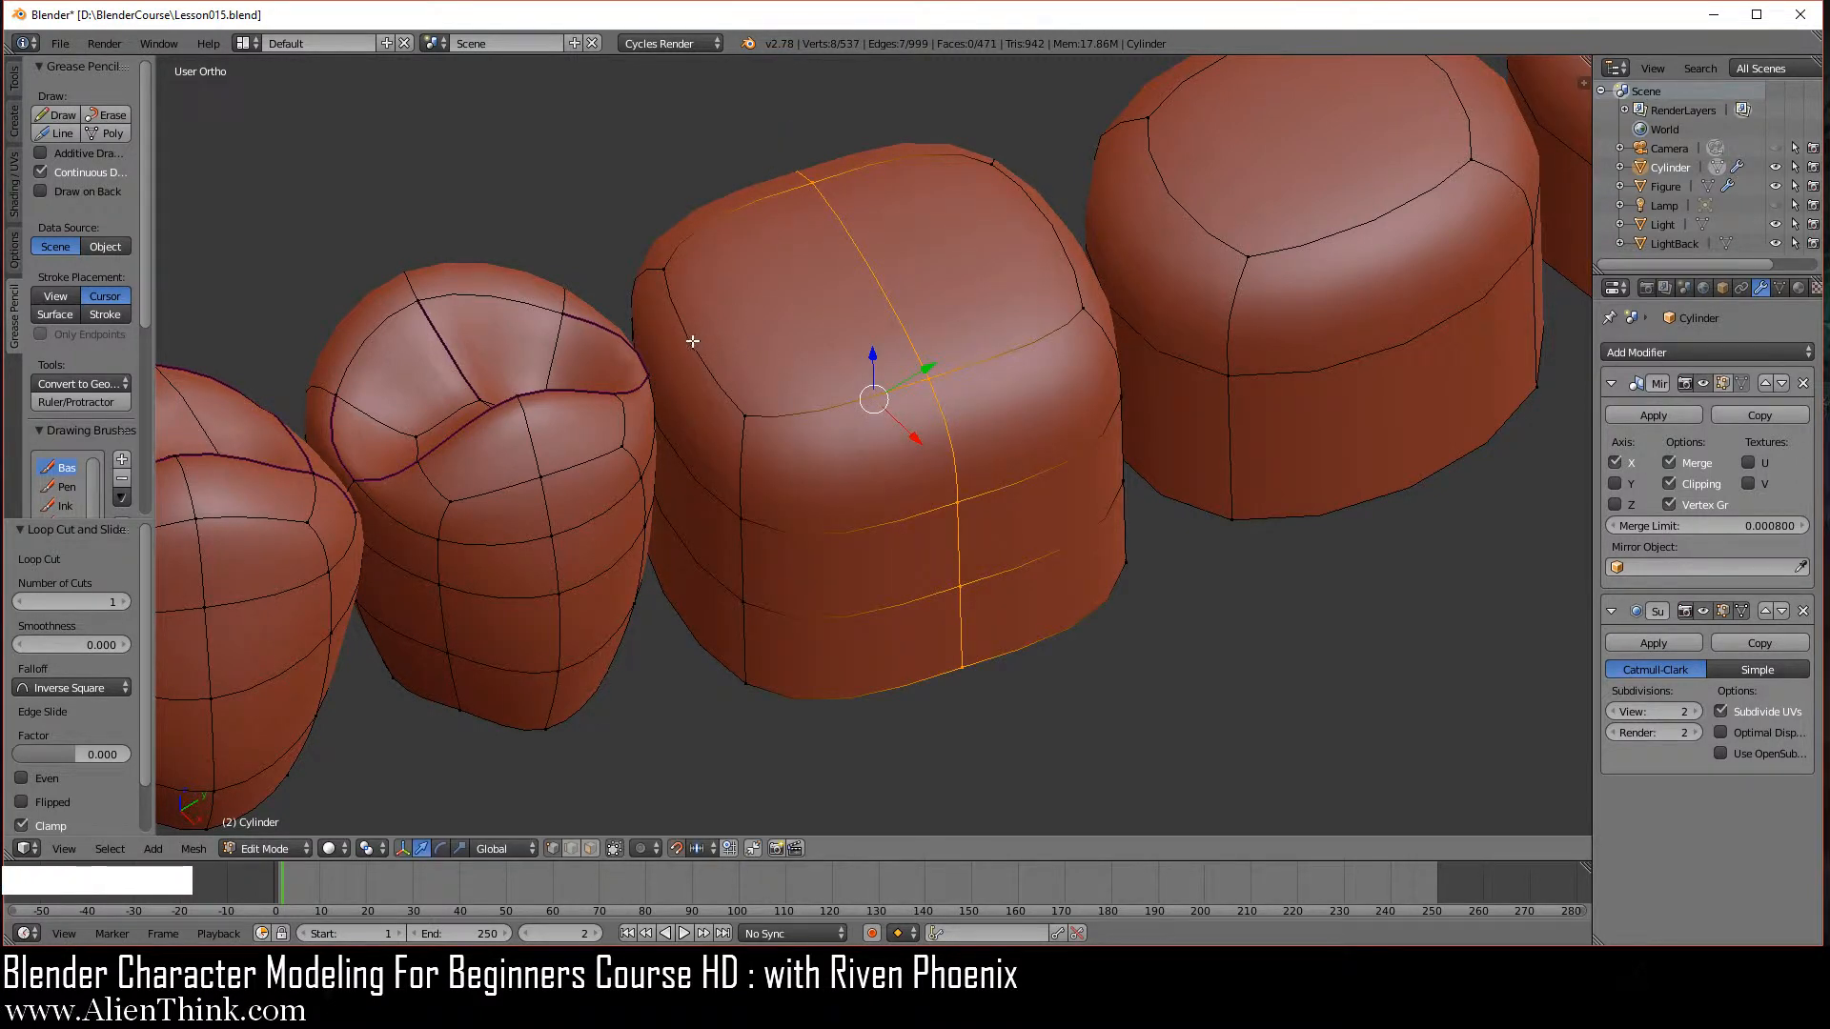
pyautogui.hotkey('ctrl', 'r')
pyautogui.click(693, 348)
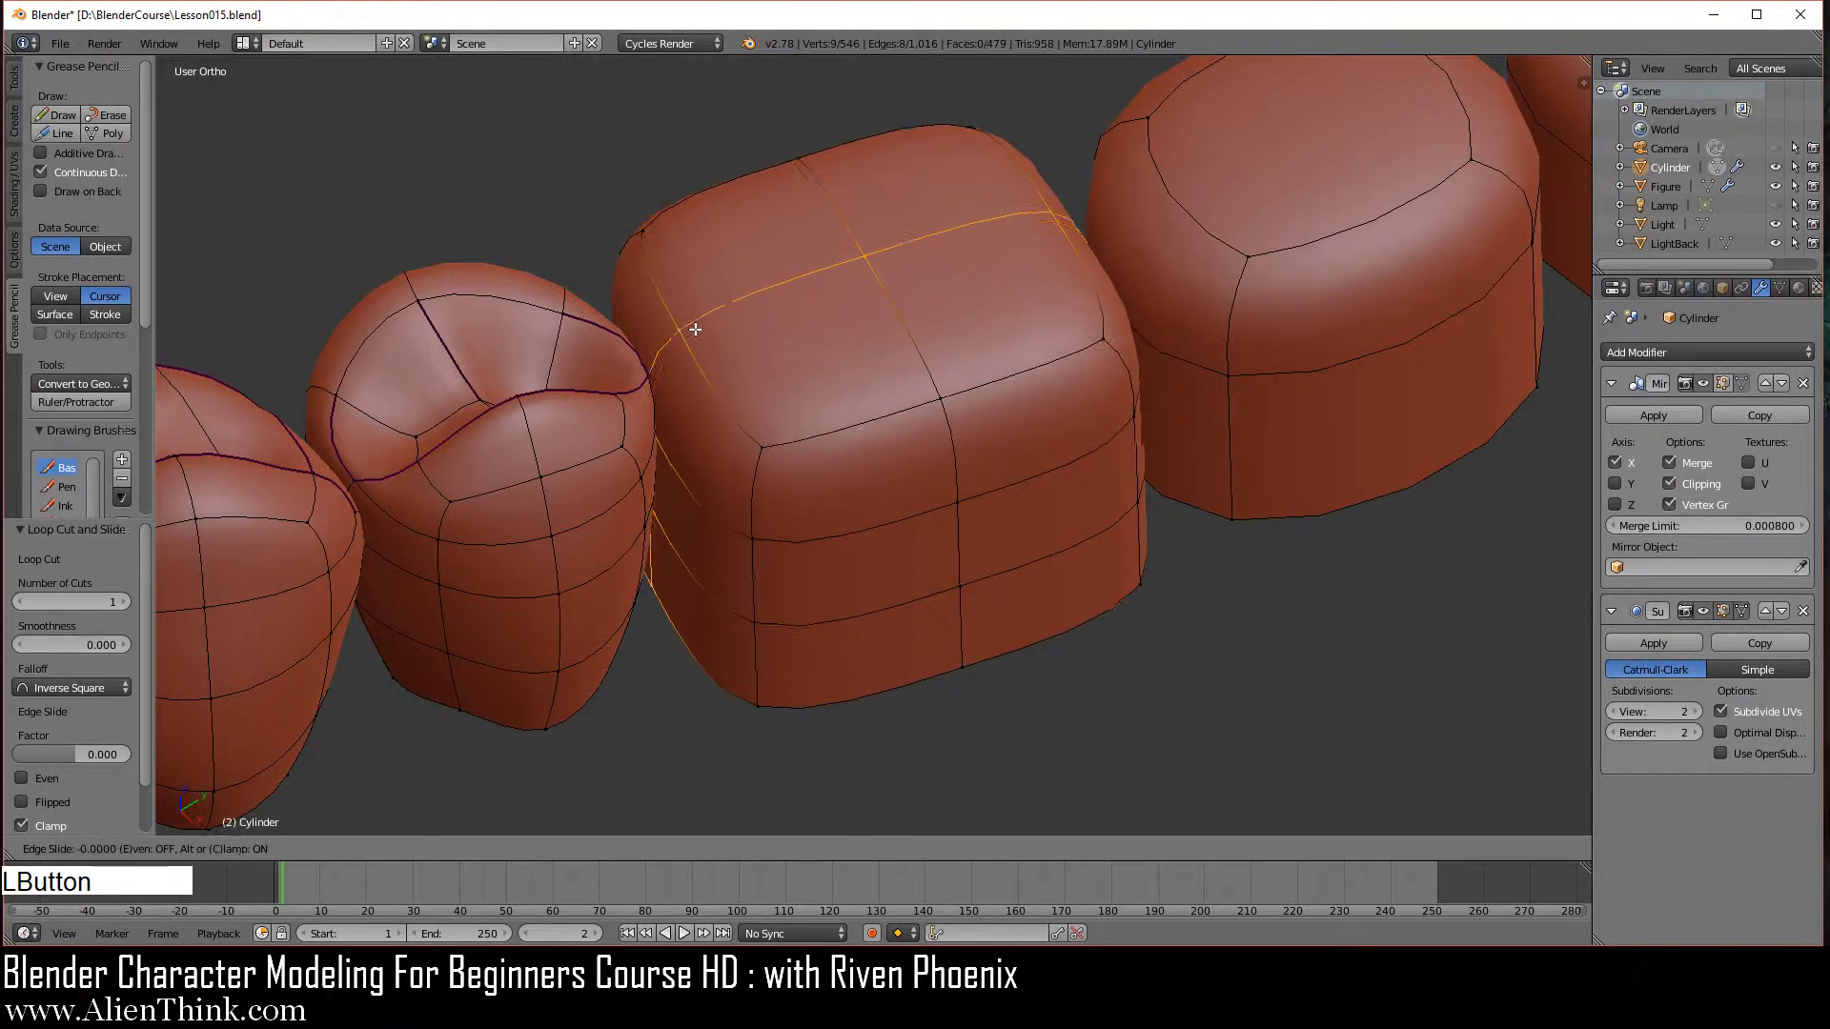
pyautogui.rightClick(772, 408)
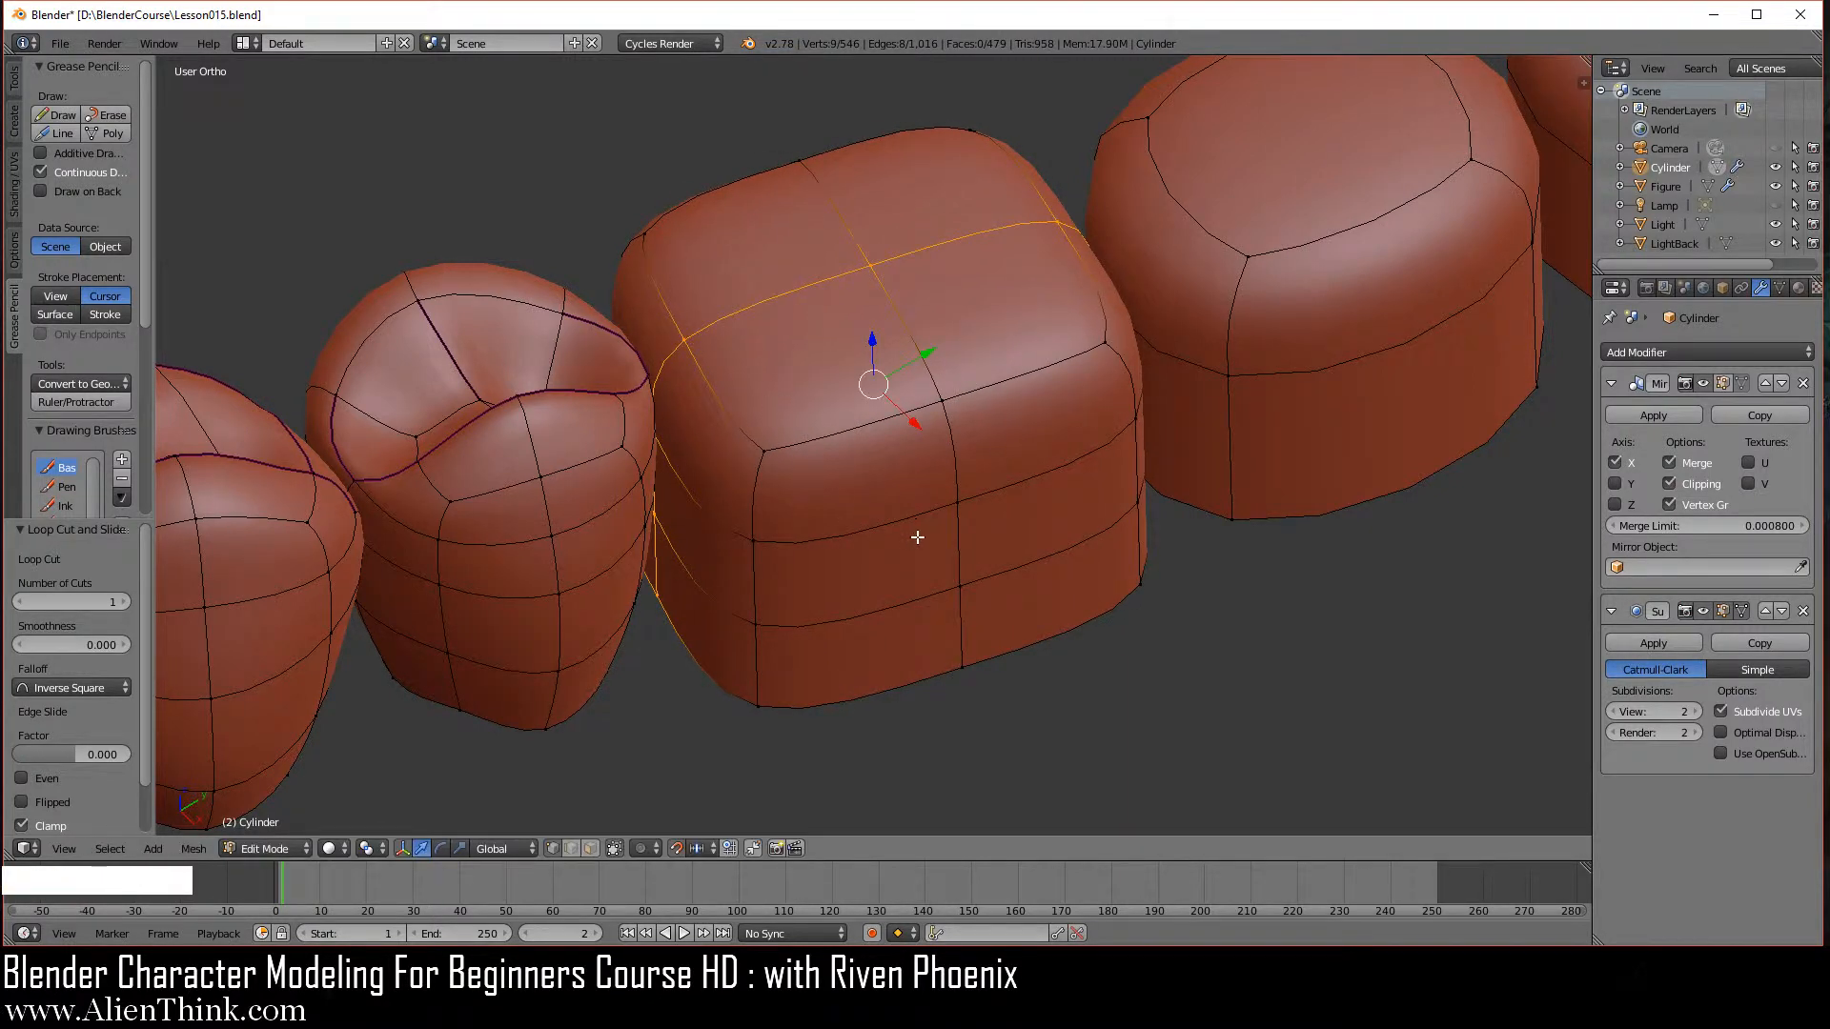
# Select the open bottom edge loop of the first unshaped molar and scale it uniformly to 0.7.
pyautogui.middleClick(904, 596)
pyautogui.moveTo(904, 596); pyautogui.dragTo(883, 491, button='middle')
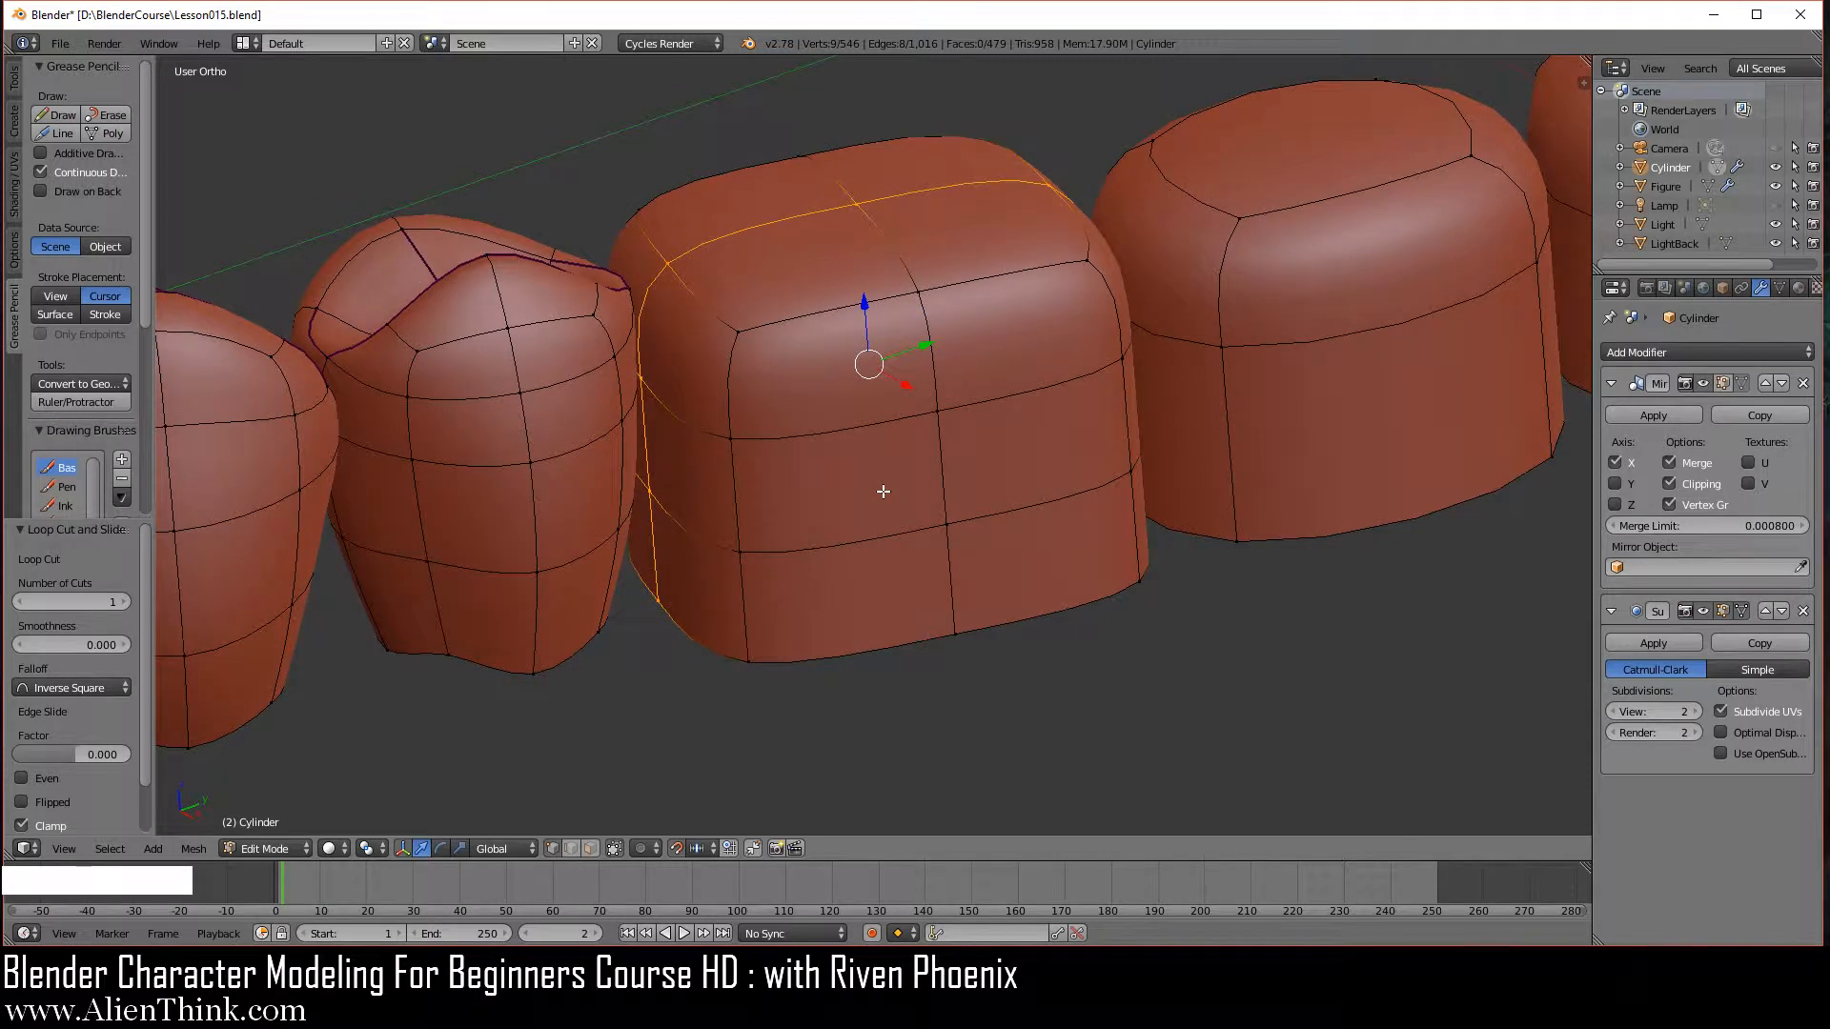
pyautogui.keyDown('alt'); pyautogui.rightClick(875, 642); pyautogui.keyUp('alt')
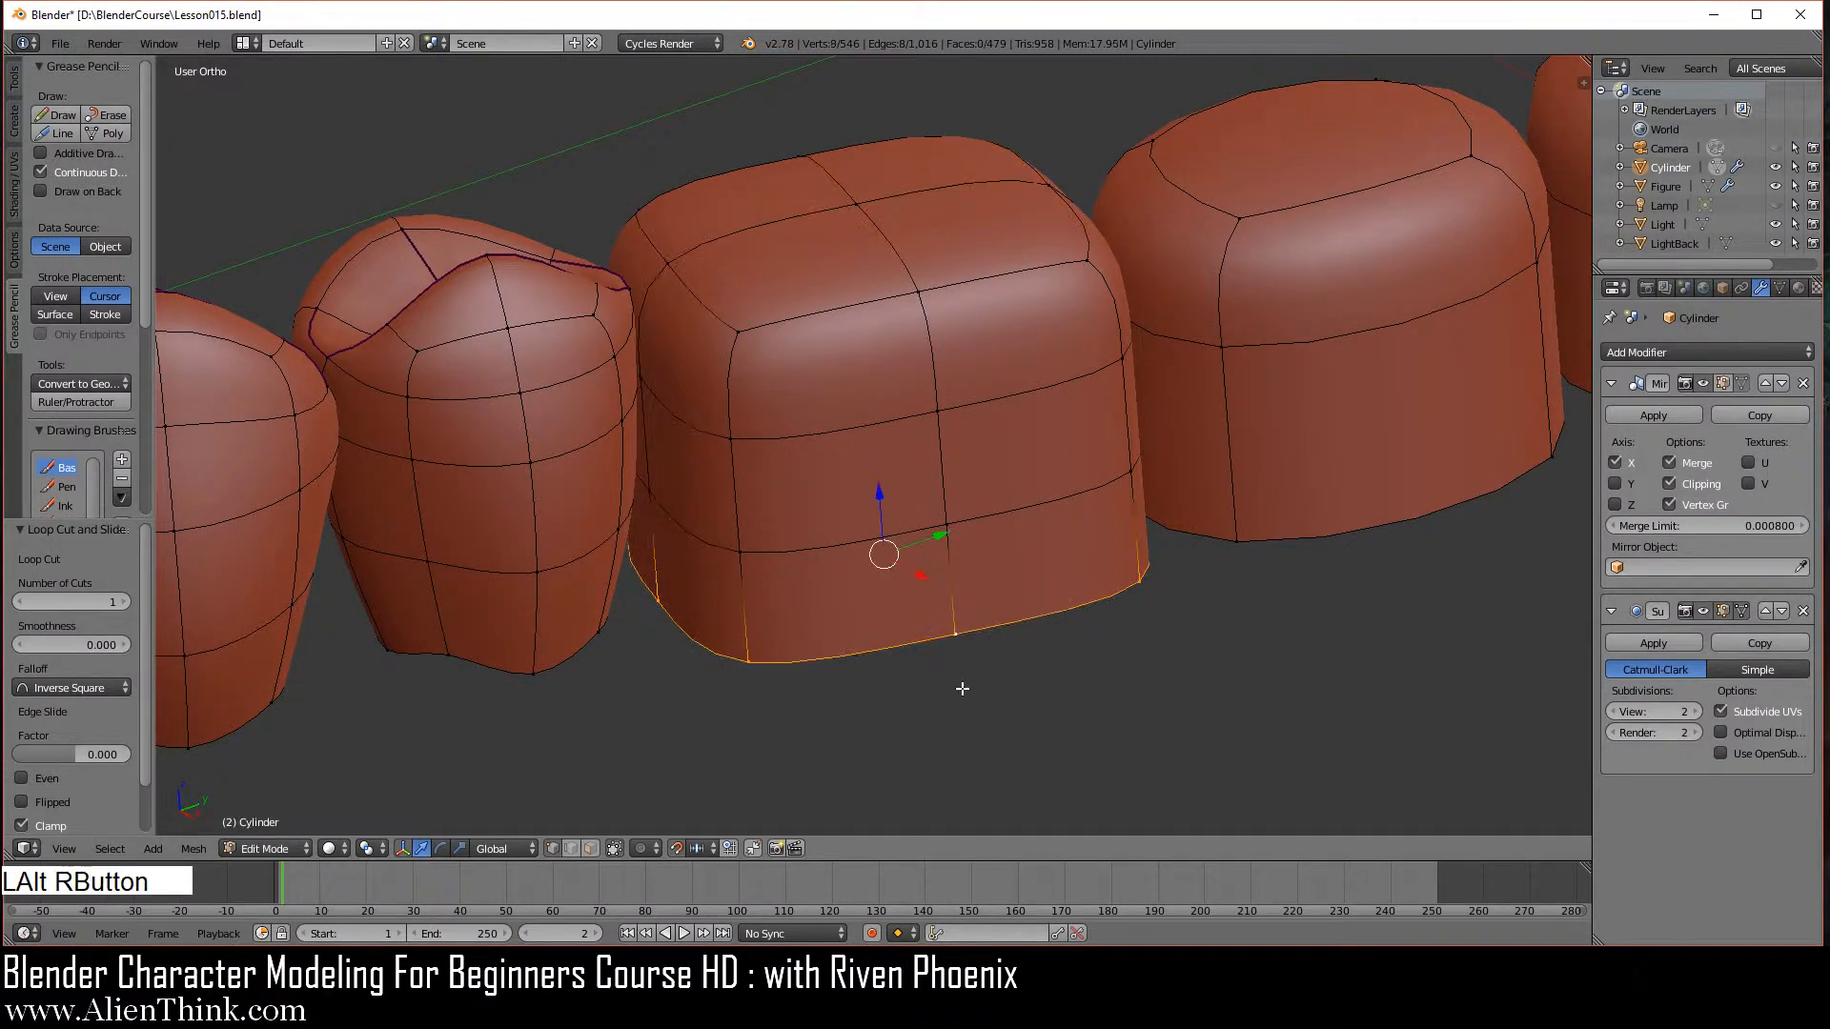
pyautogui.moveTo(960, 723); pyautogui.dragTo(875, 349, button='middle')
pyautogui.scroll(-1, 897, 427)
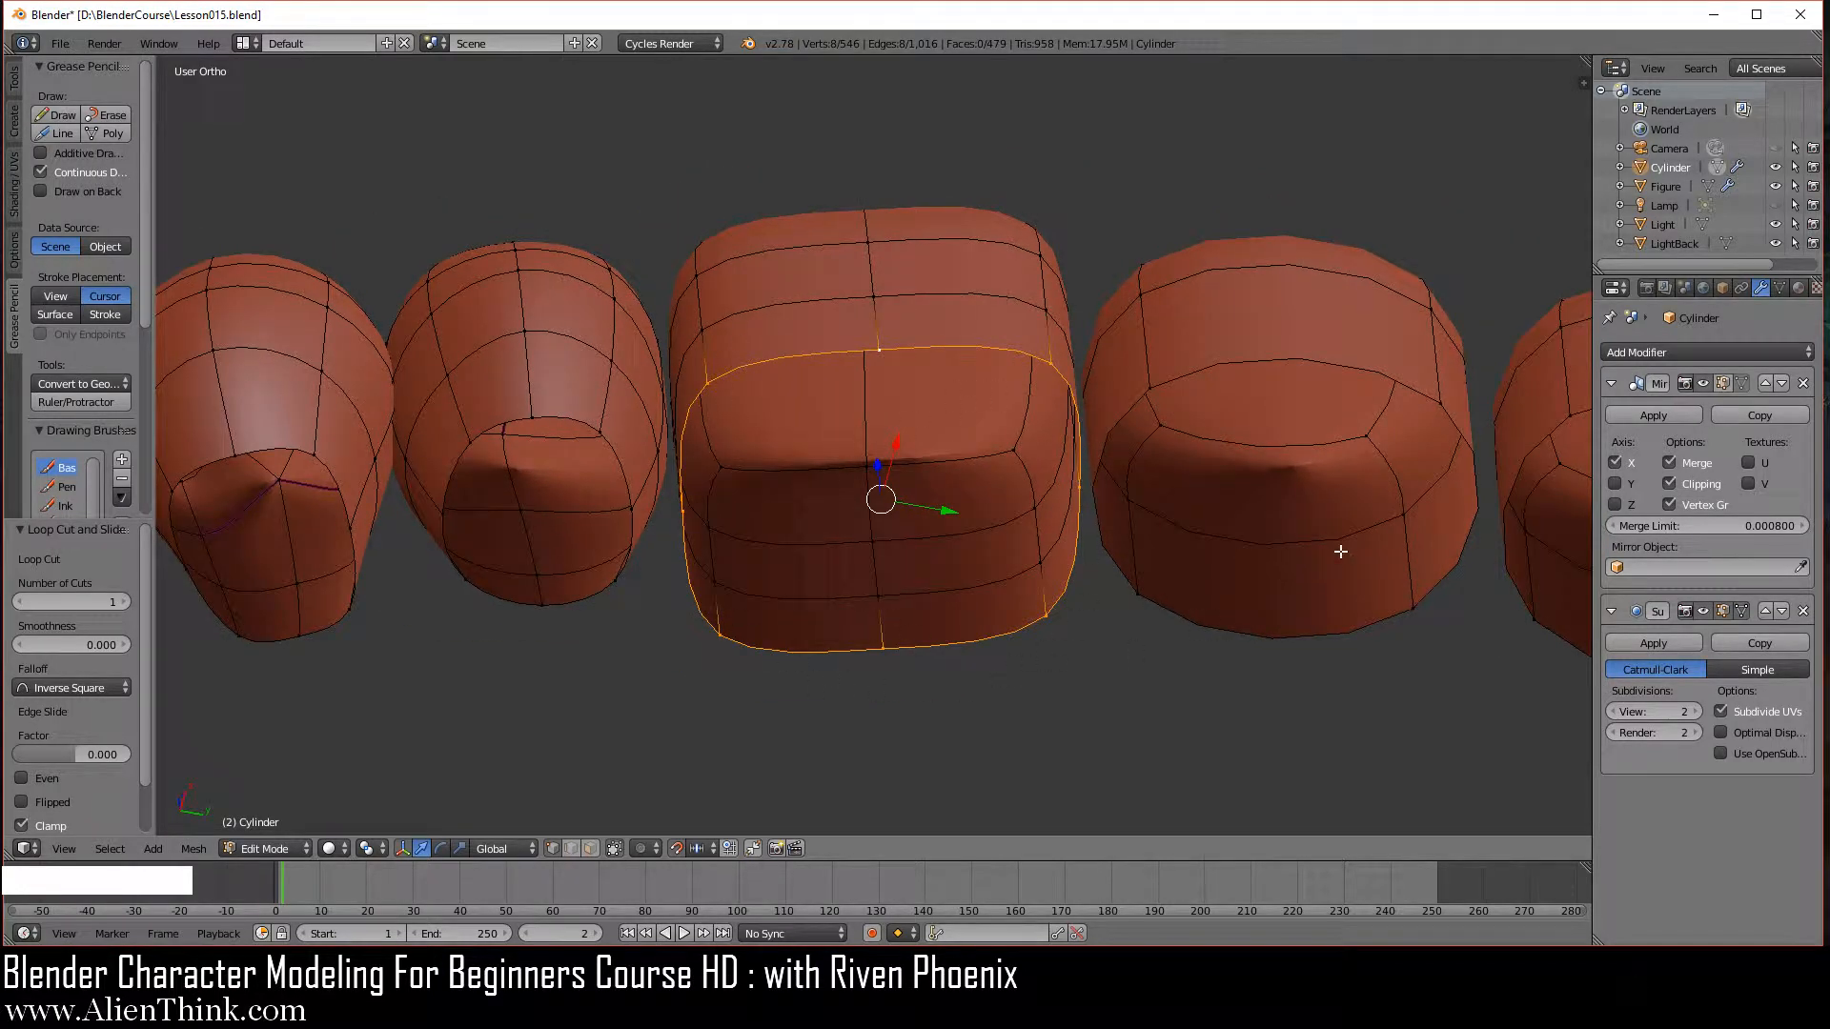
pyautogui.press('s')
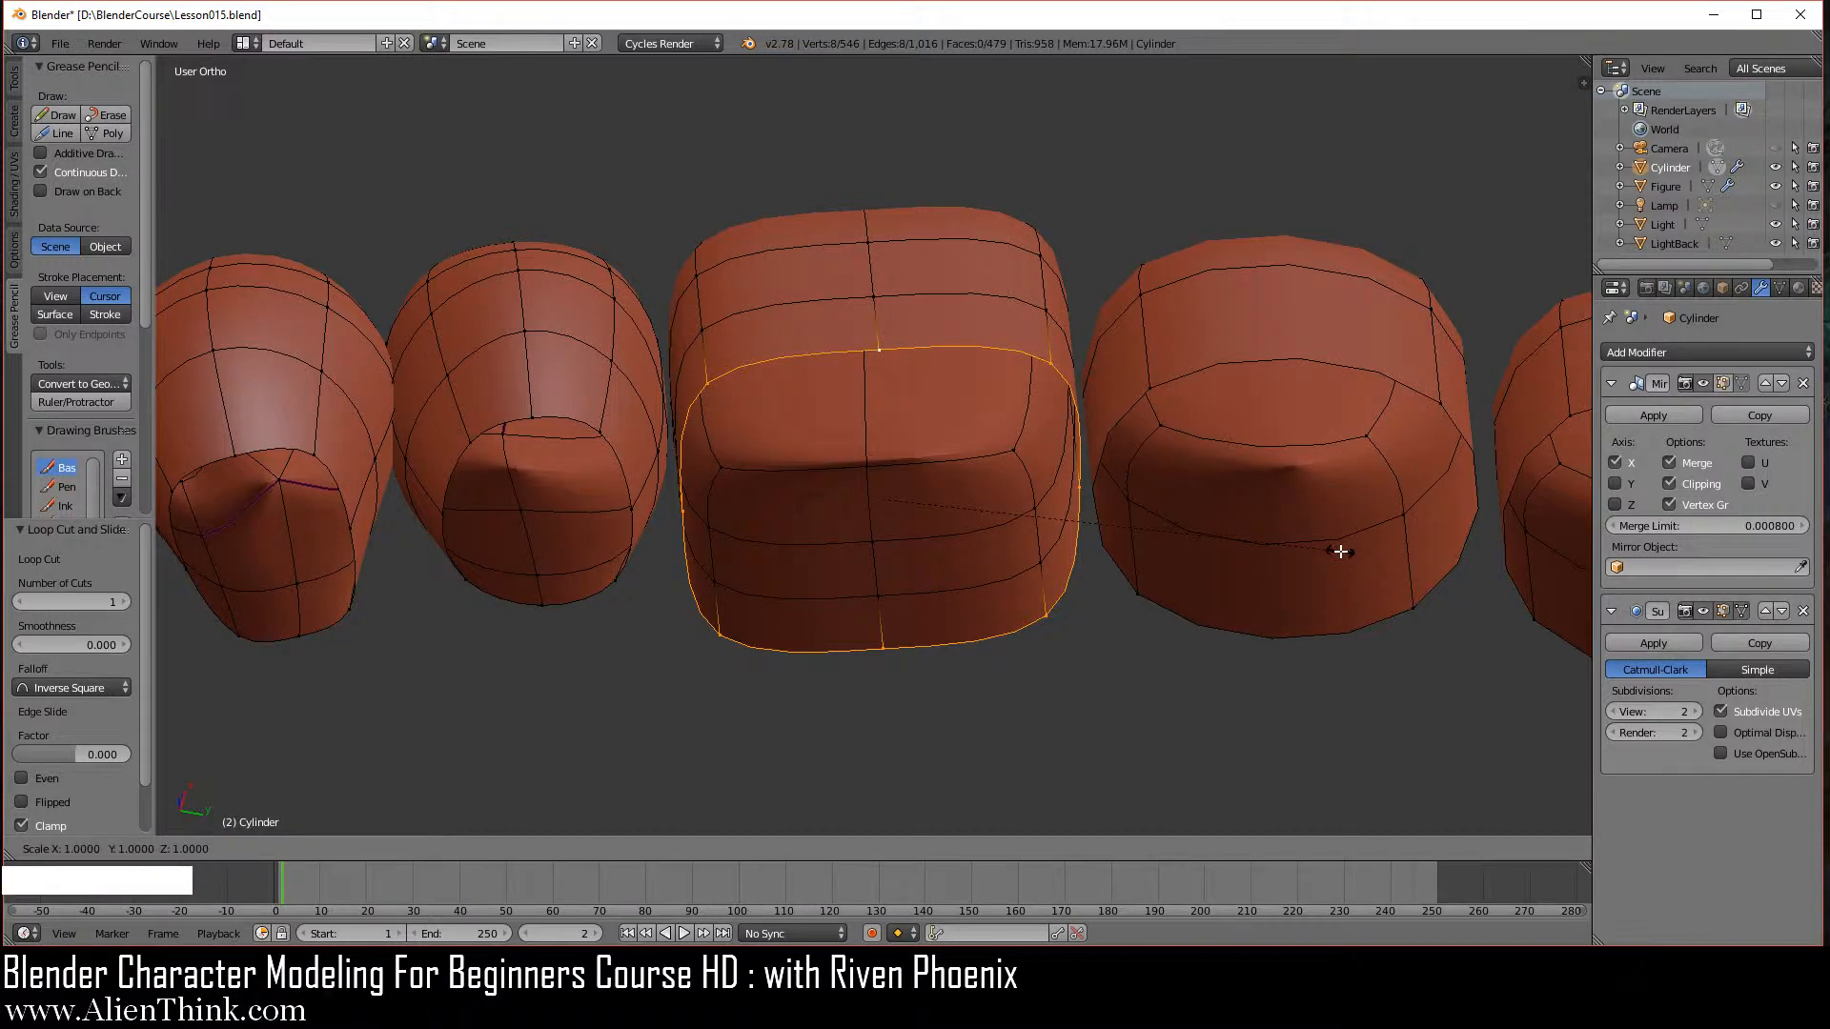
pyautogui.click(1220, 539)
# Smooth the molar's bottom edge loop, lower it by 0.01 along Z, and clear the selection.
pyautogui.moveTo(964, 567); pyautogui.dragTo(944, 469, button='middle')
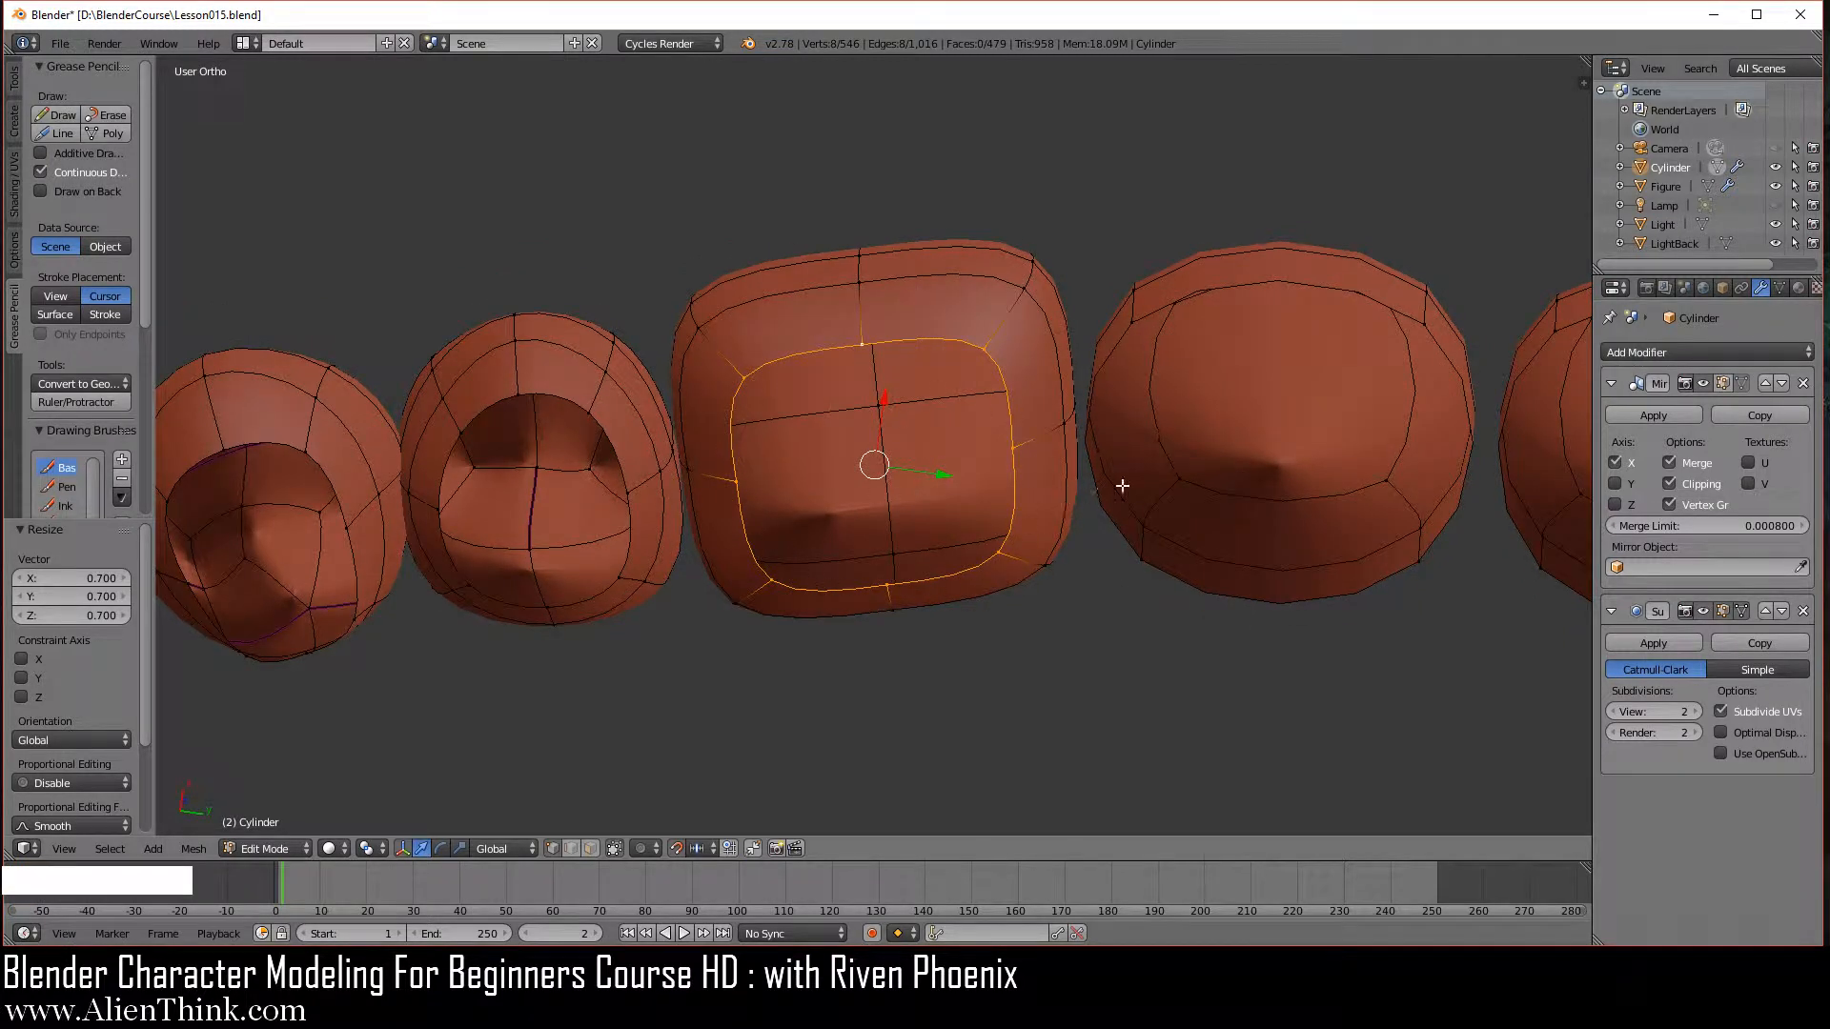
pyautogui.press('w')
pyautogui.click(1172, 431)
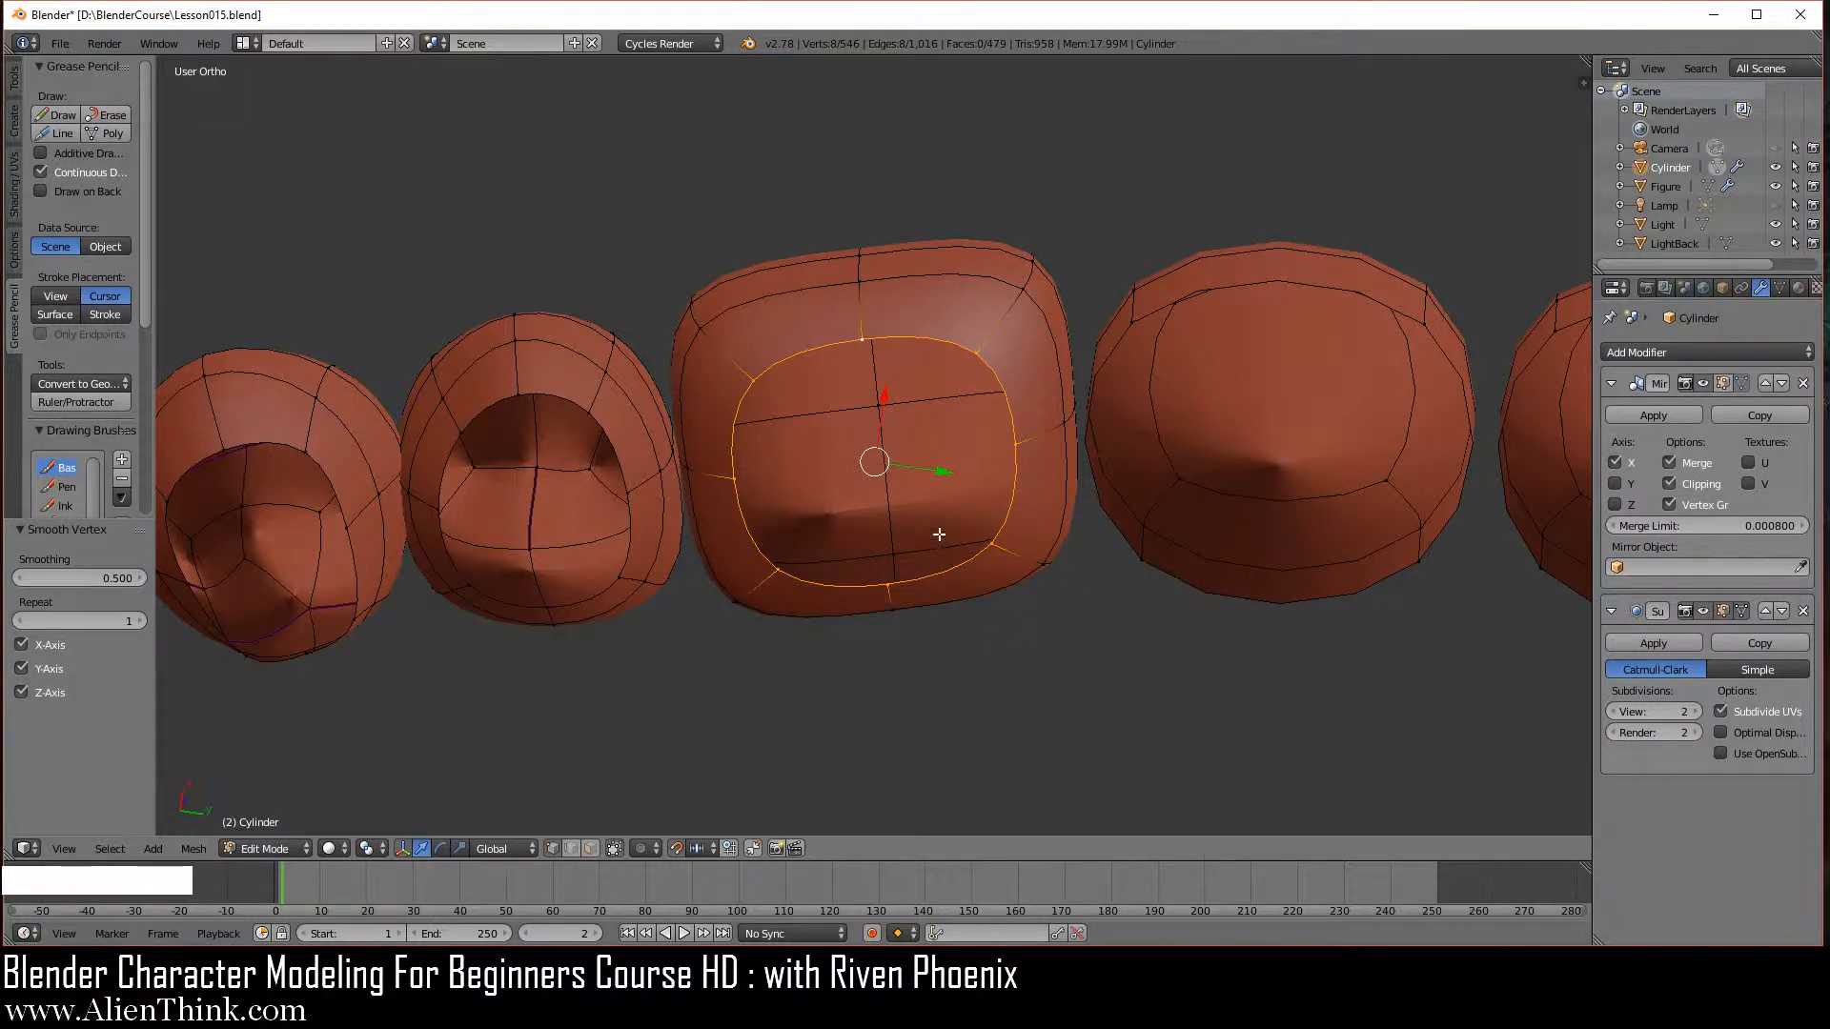
pyautogui.press('KP_3')
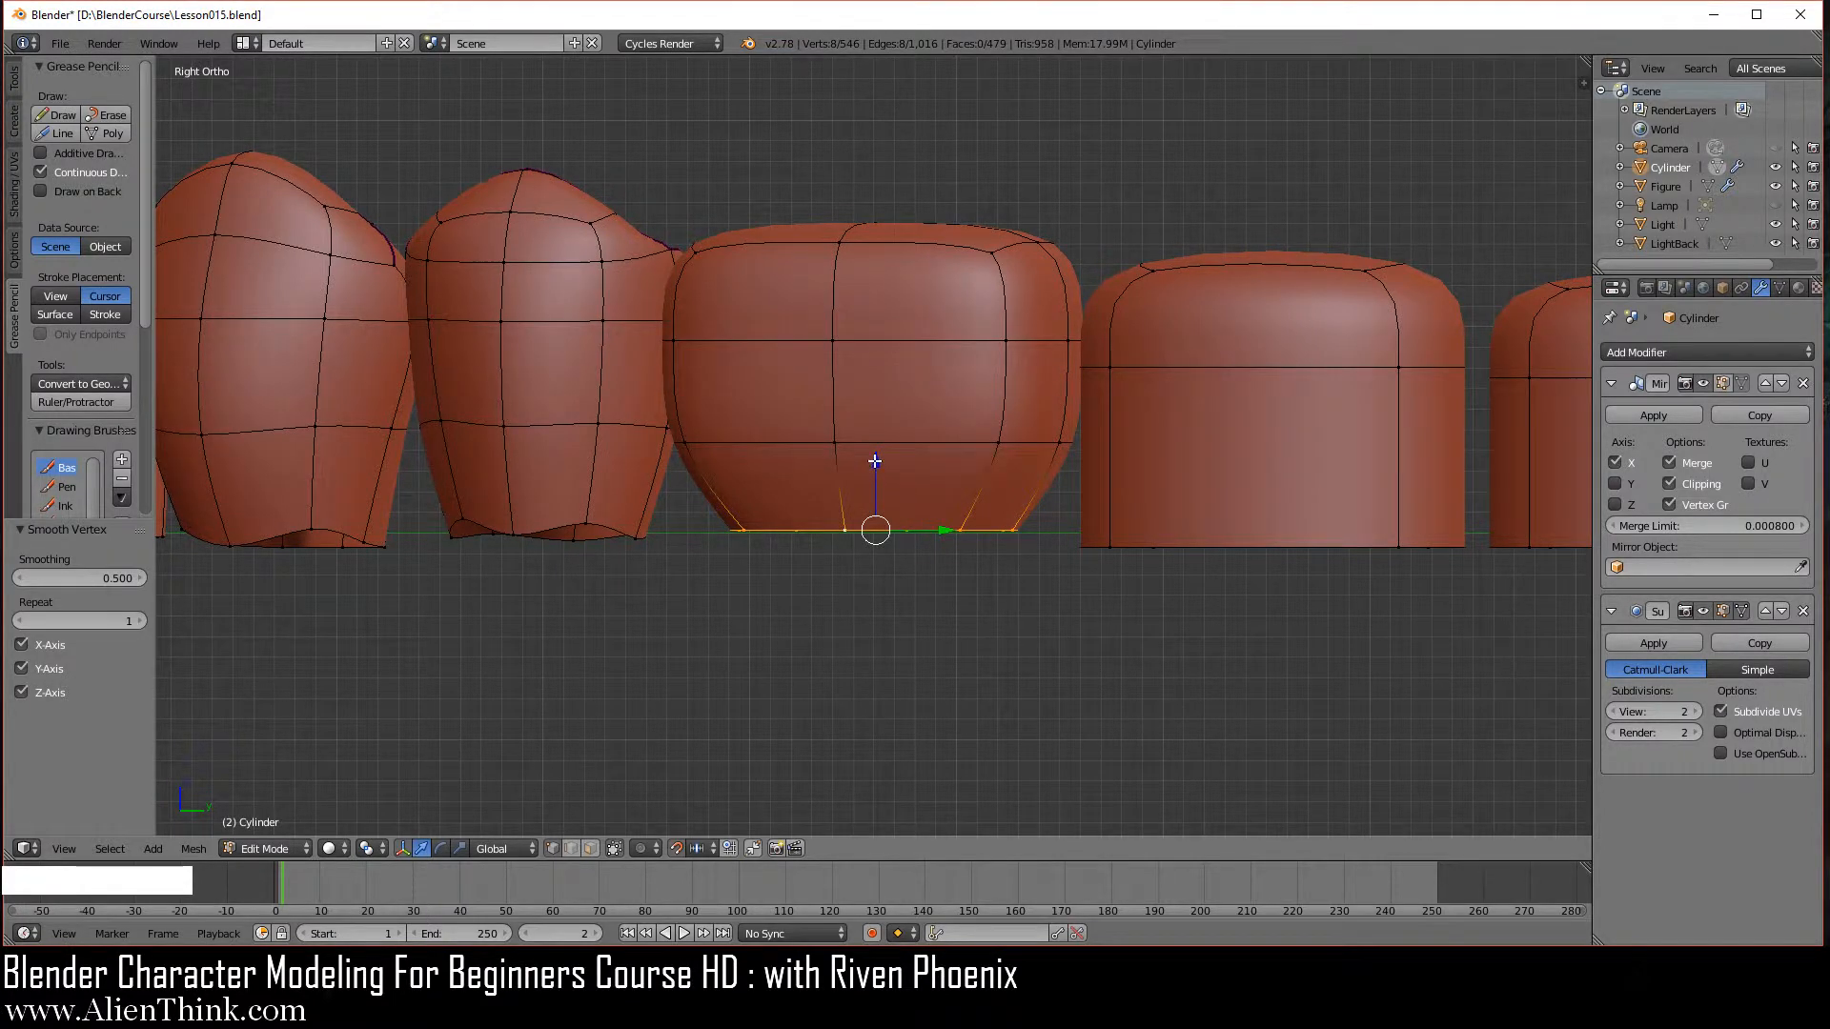
pyautogui.moveTo(873, 467); pyautogui.dragTo(869, 479)
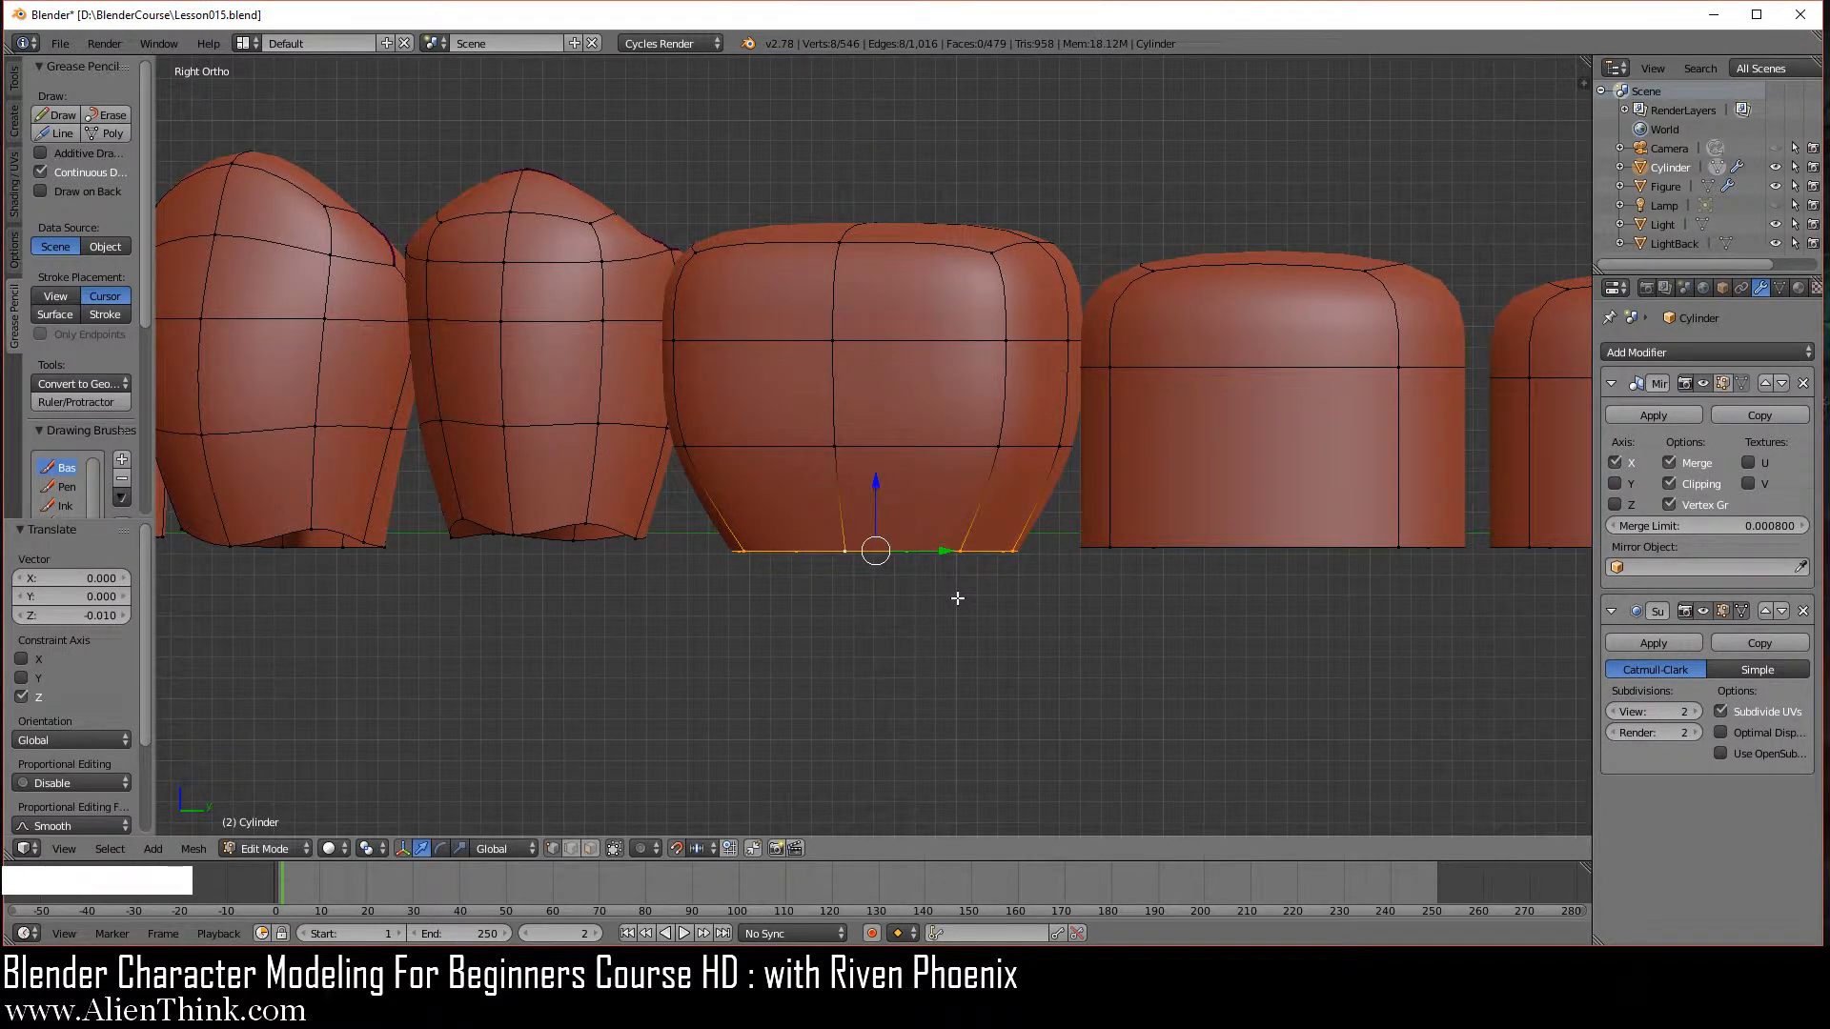
pyautogui.press('a')
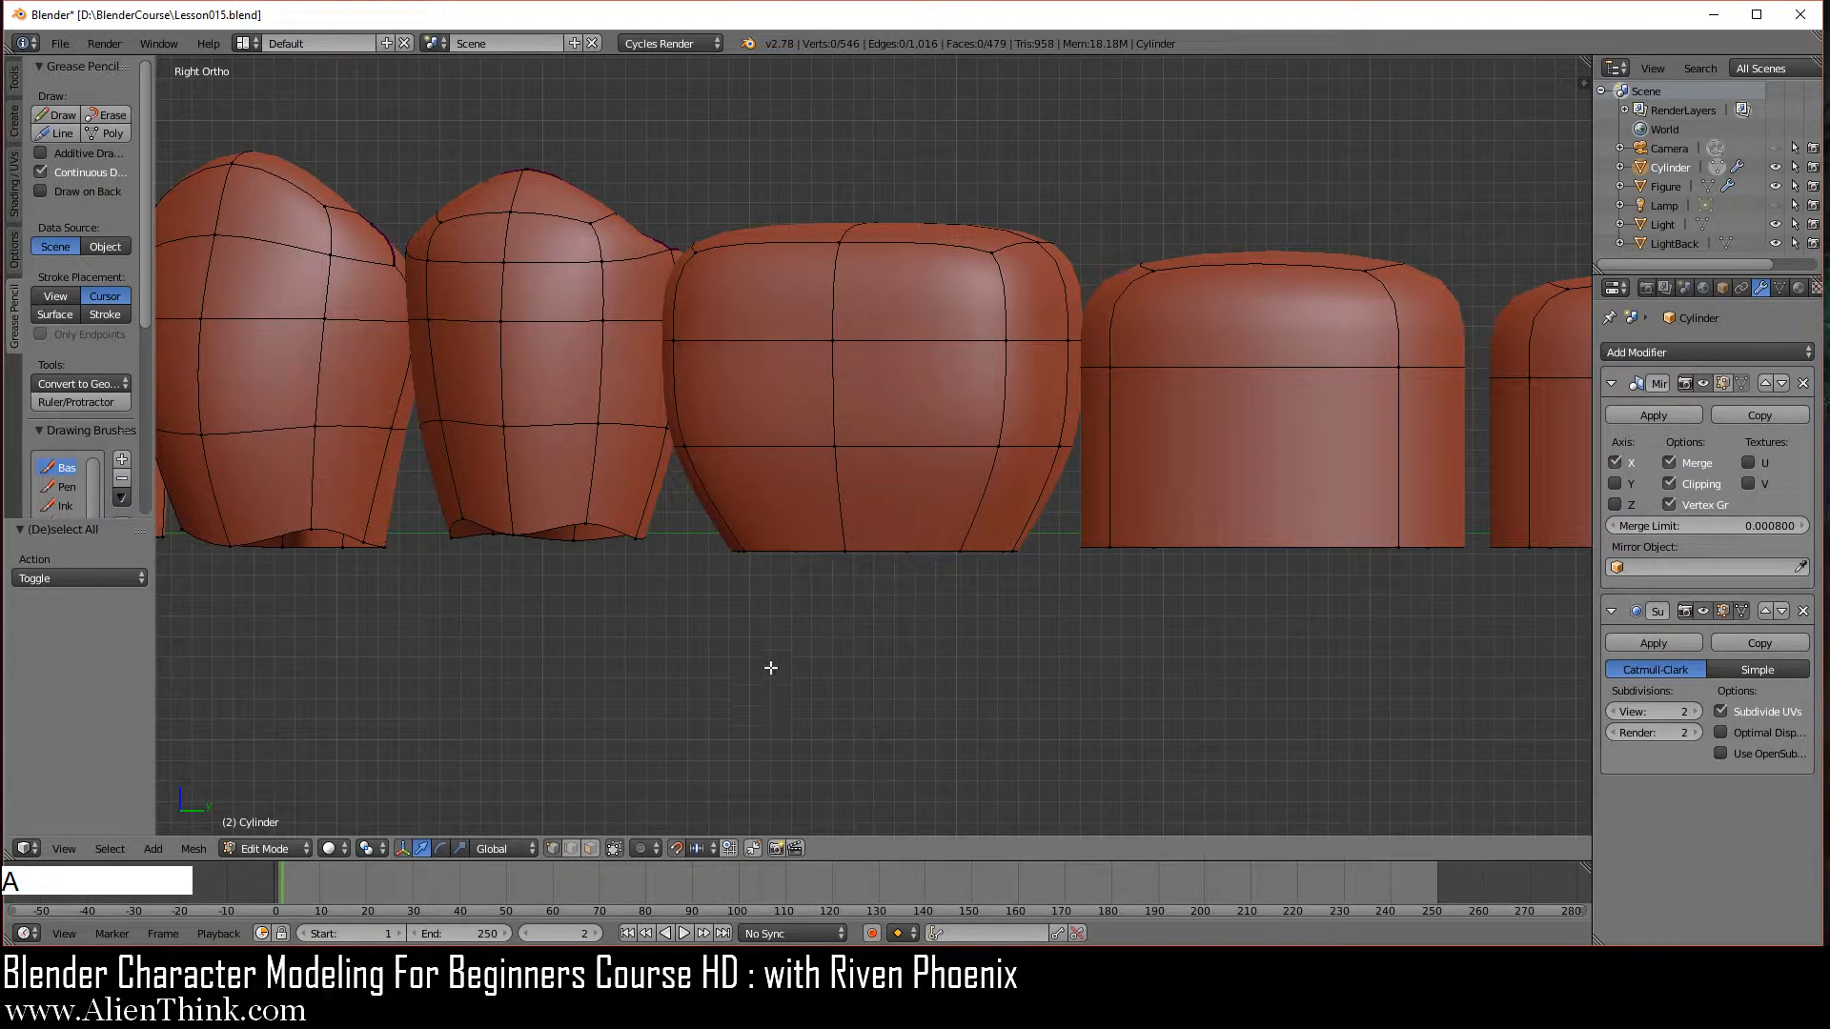
# In edge selection mode, select the upper and middle vertical edges at both corners of the molar's outer side and smooth them.
pyautogui.click(573, 849)
pyautogui.moveTo(797, 499); pyautogui.dragTo(754, 378, button='middle')
pyautogui.rightClick(754, 381)
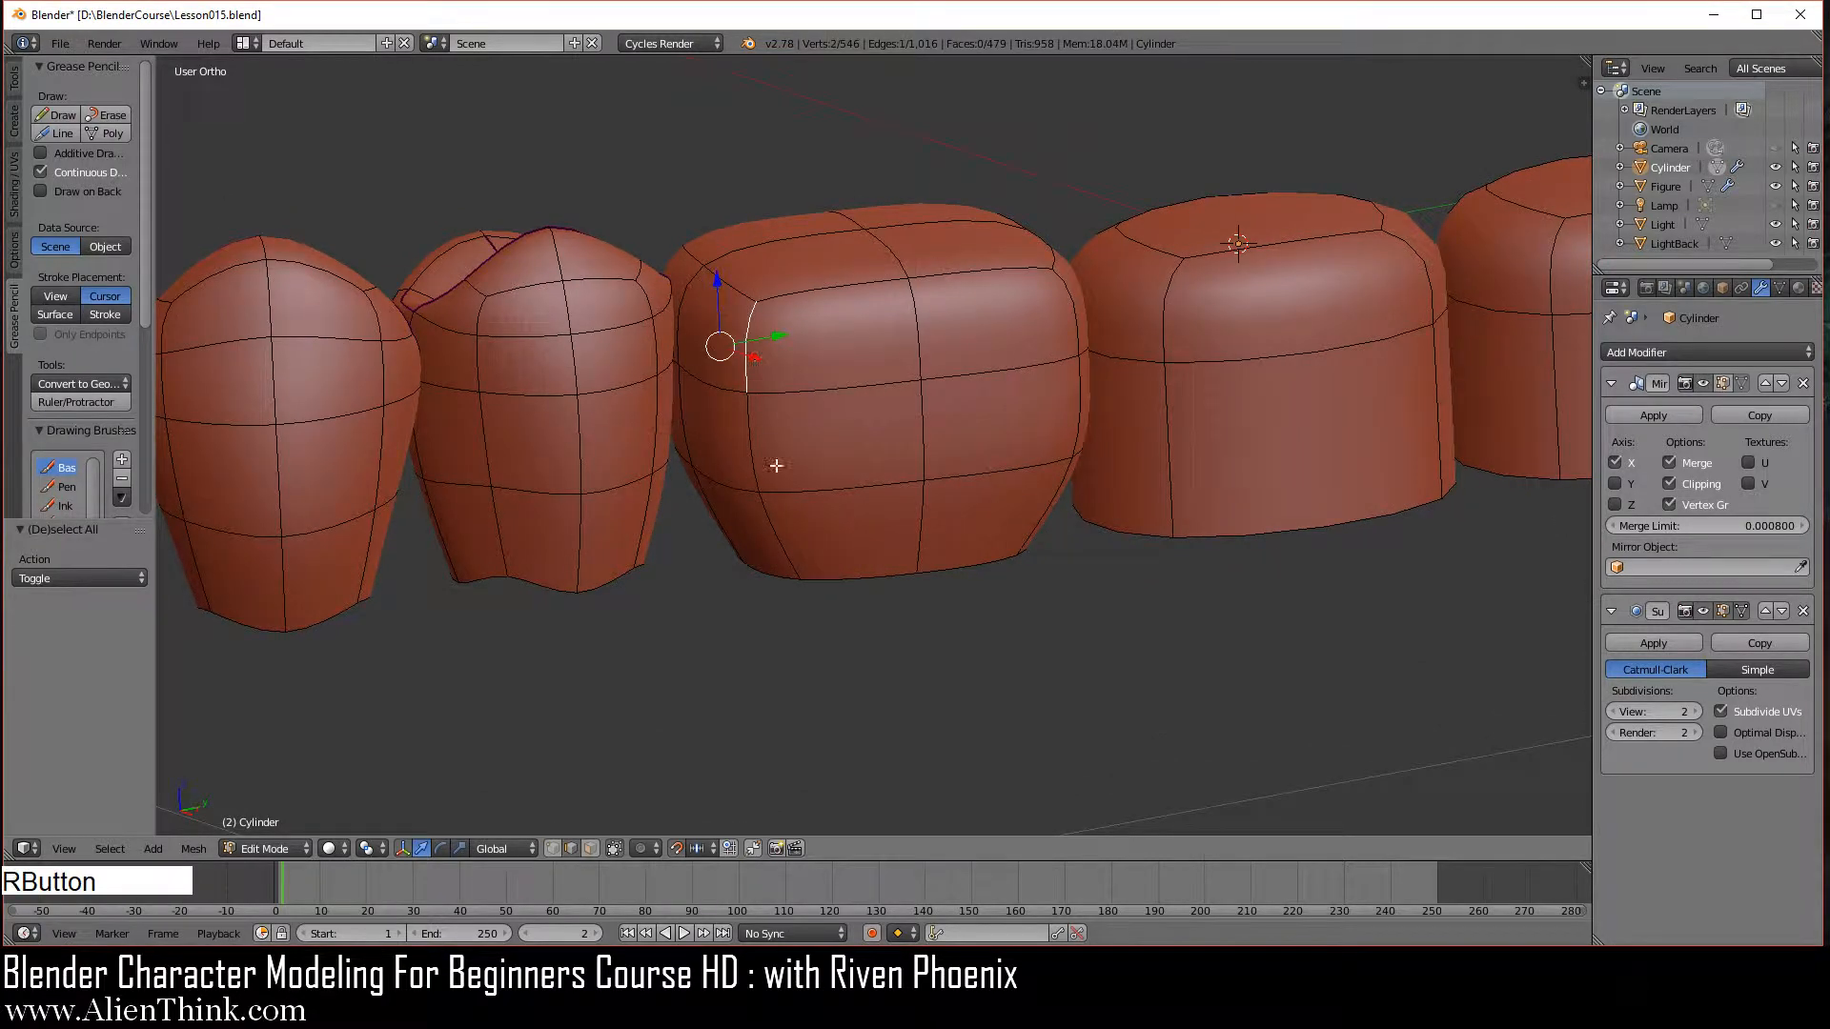
pyautogui.keyDown('shift'); pyautogui.rightClick(774, 462); pyautogui.keyUp('shift')
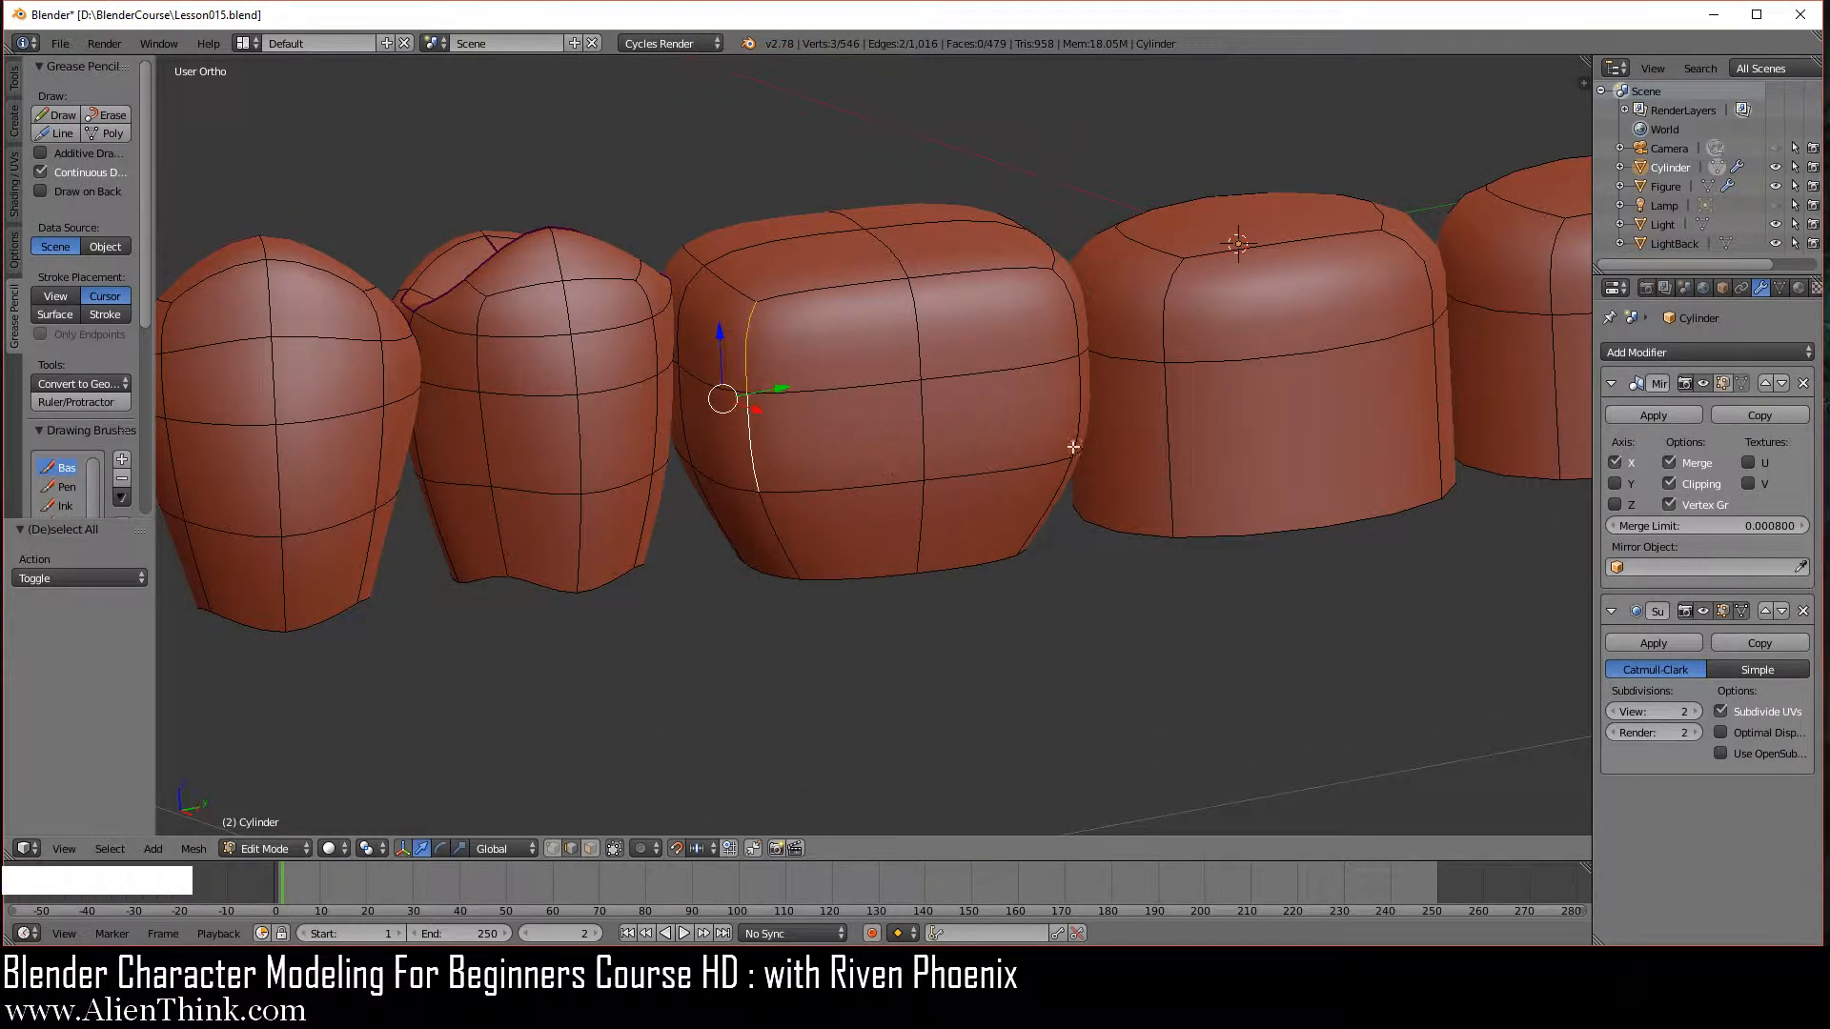
pyautogui.moveTo(969, 434); pyautogui.dragTo(985, 525, button='middle')
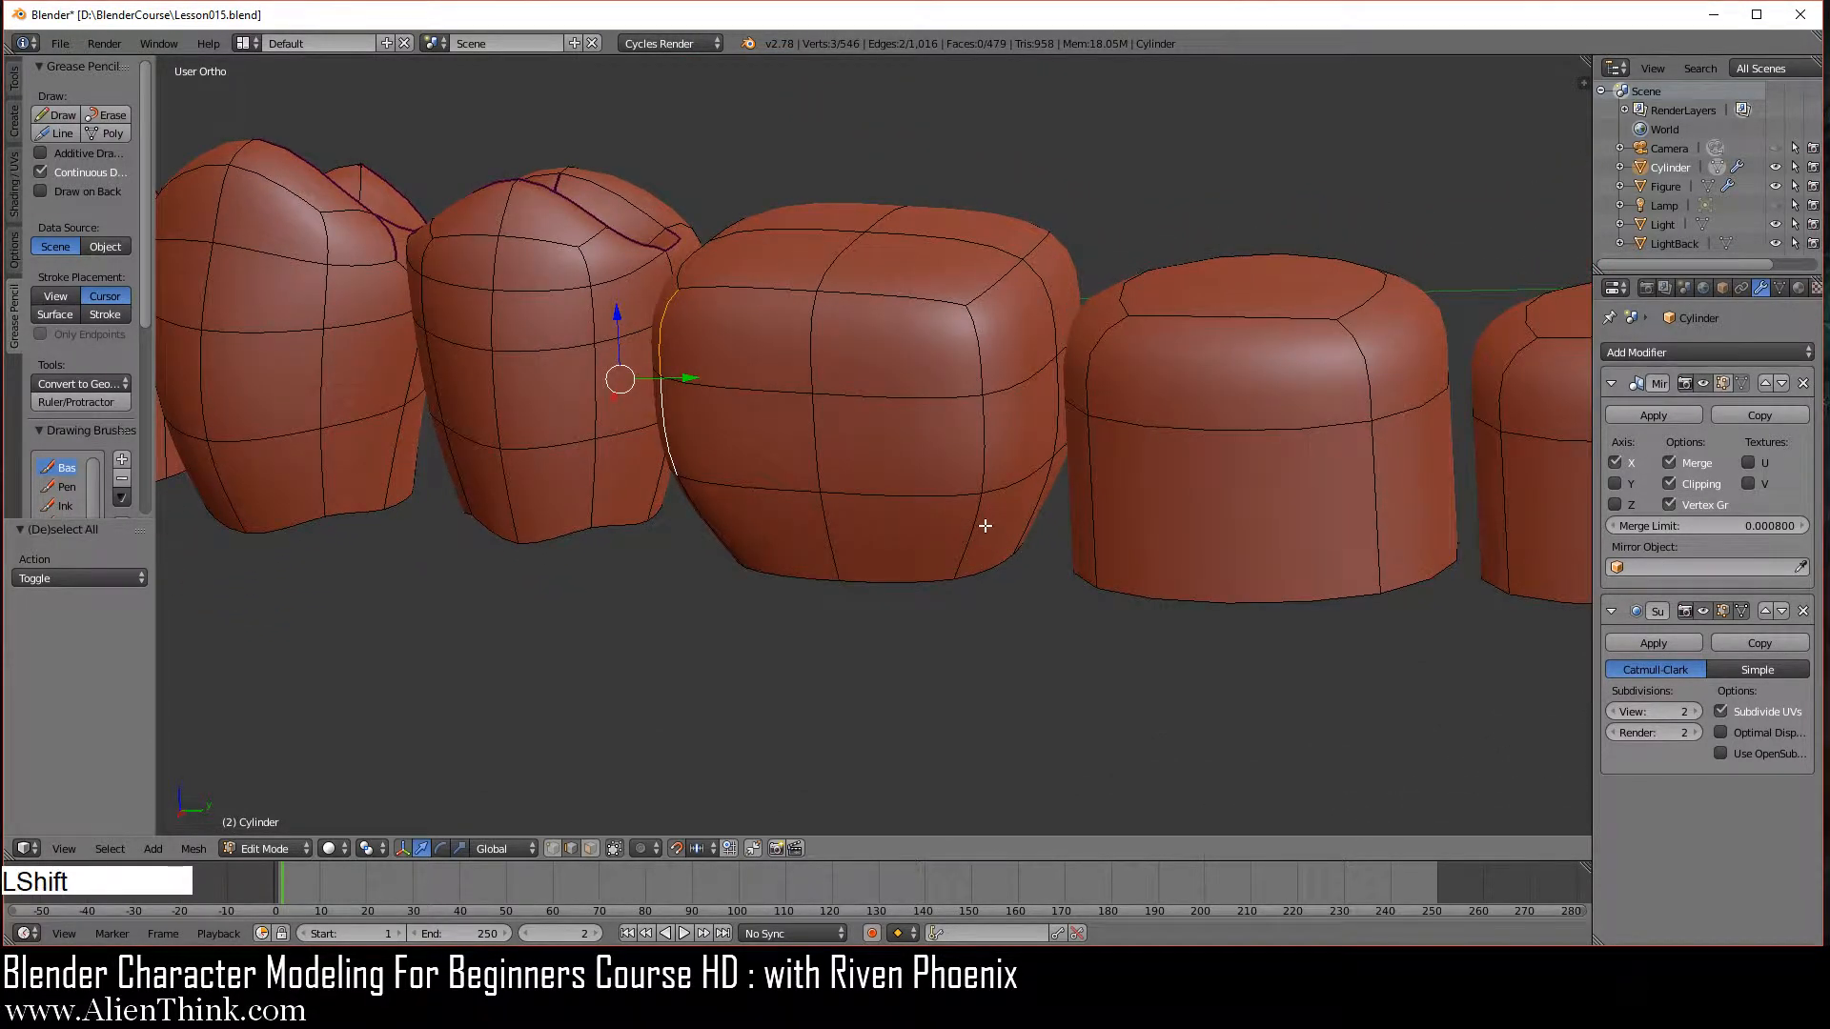
pyautogui.keyDown('shift'); pyautogui.rightClick(986, 369); pyautogui.keyUp('shift')
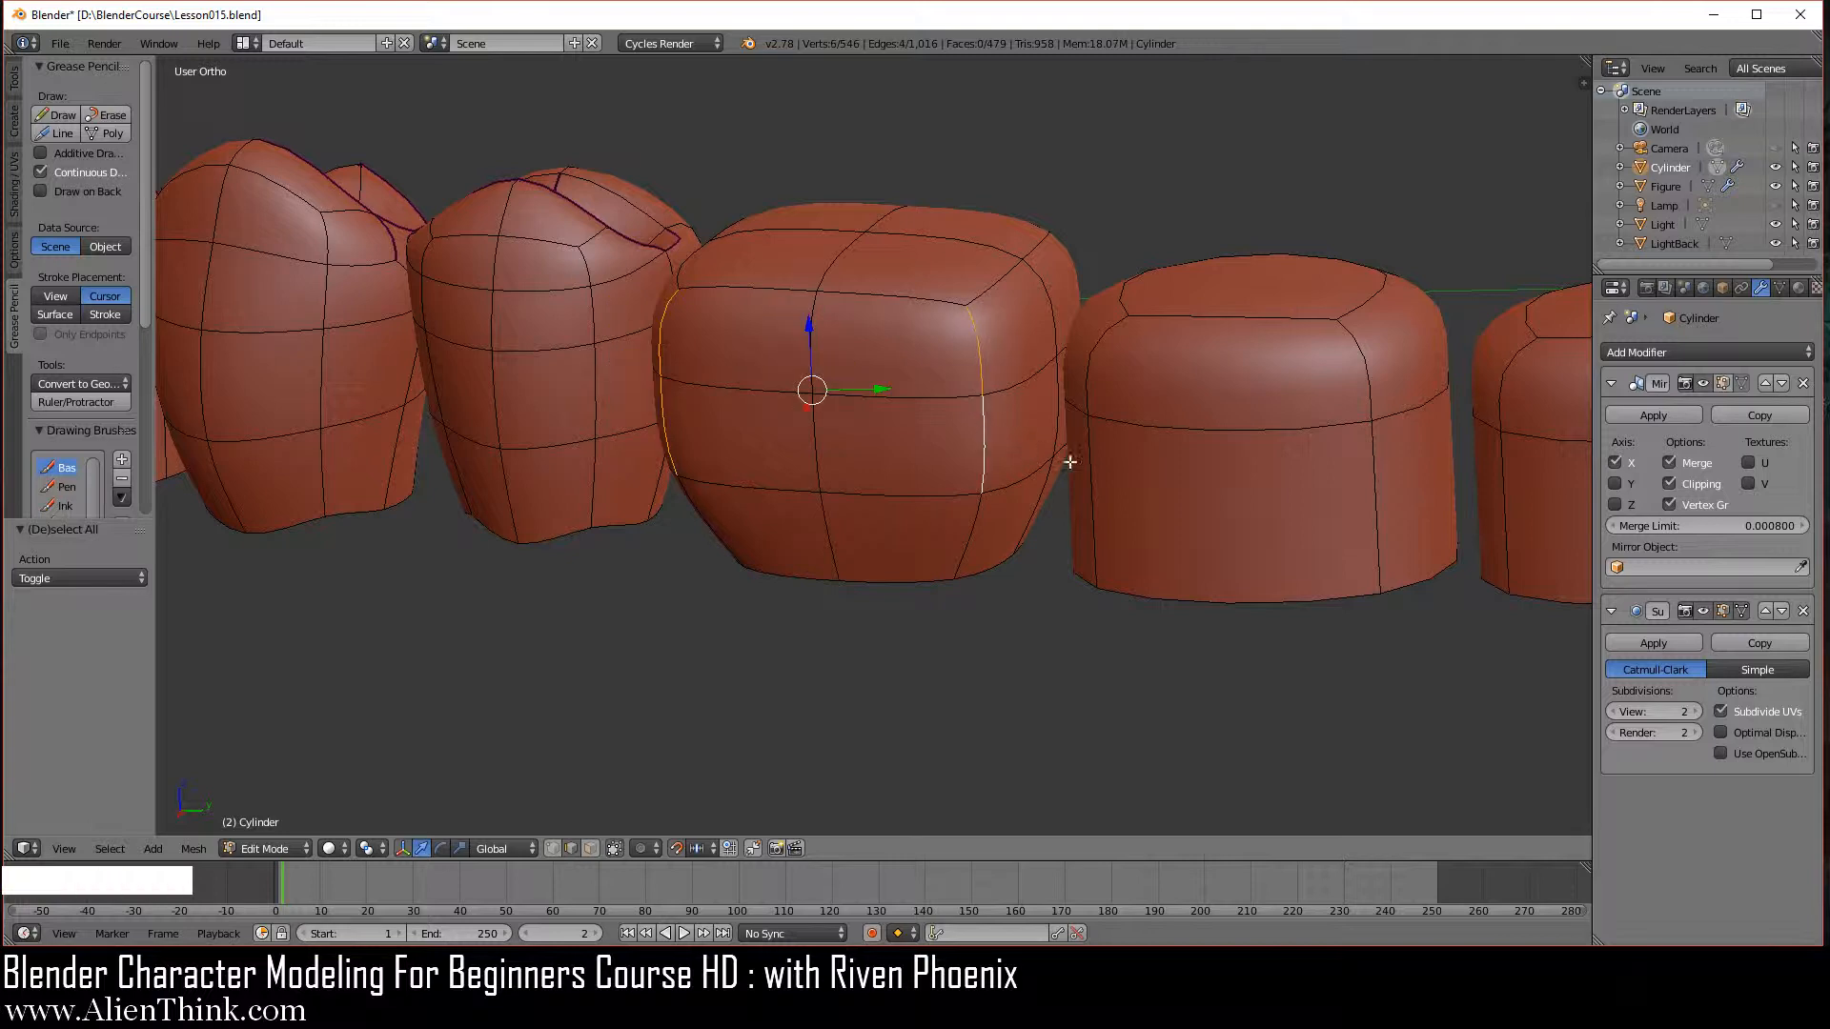
pyautogui.press('w')
pyautogui.click(1141, 399)
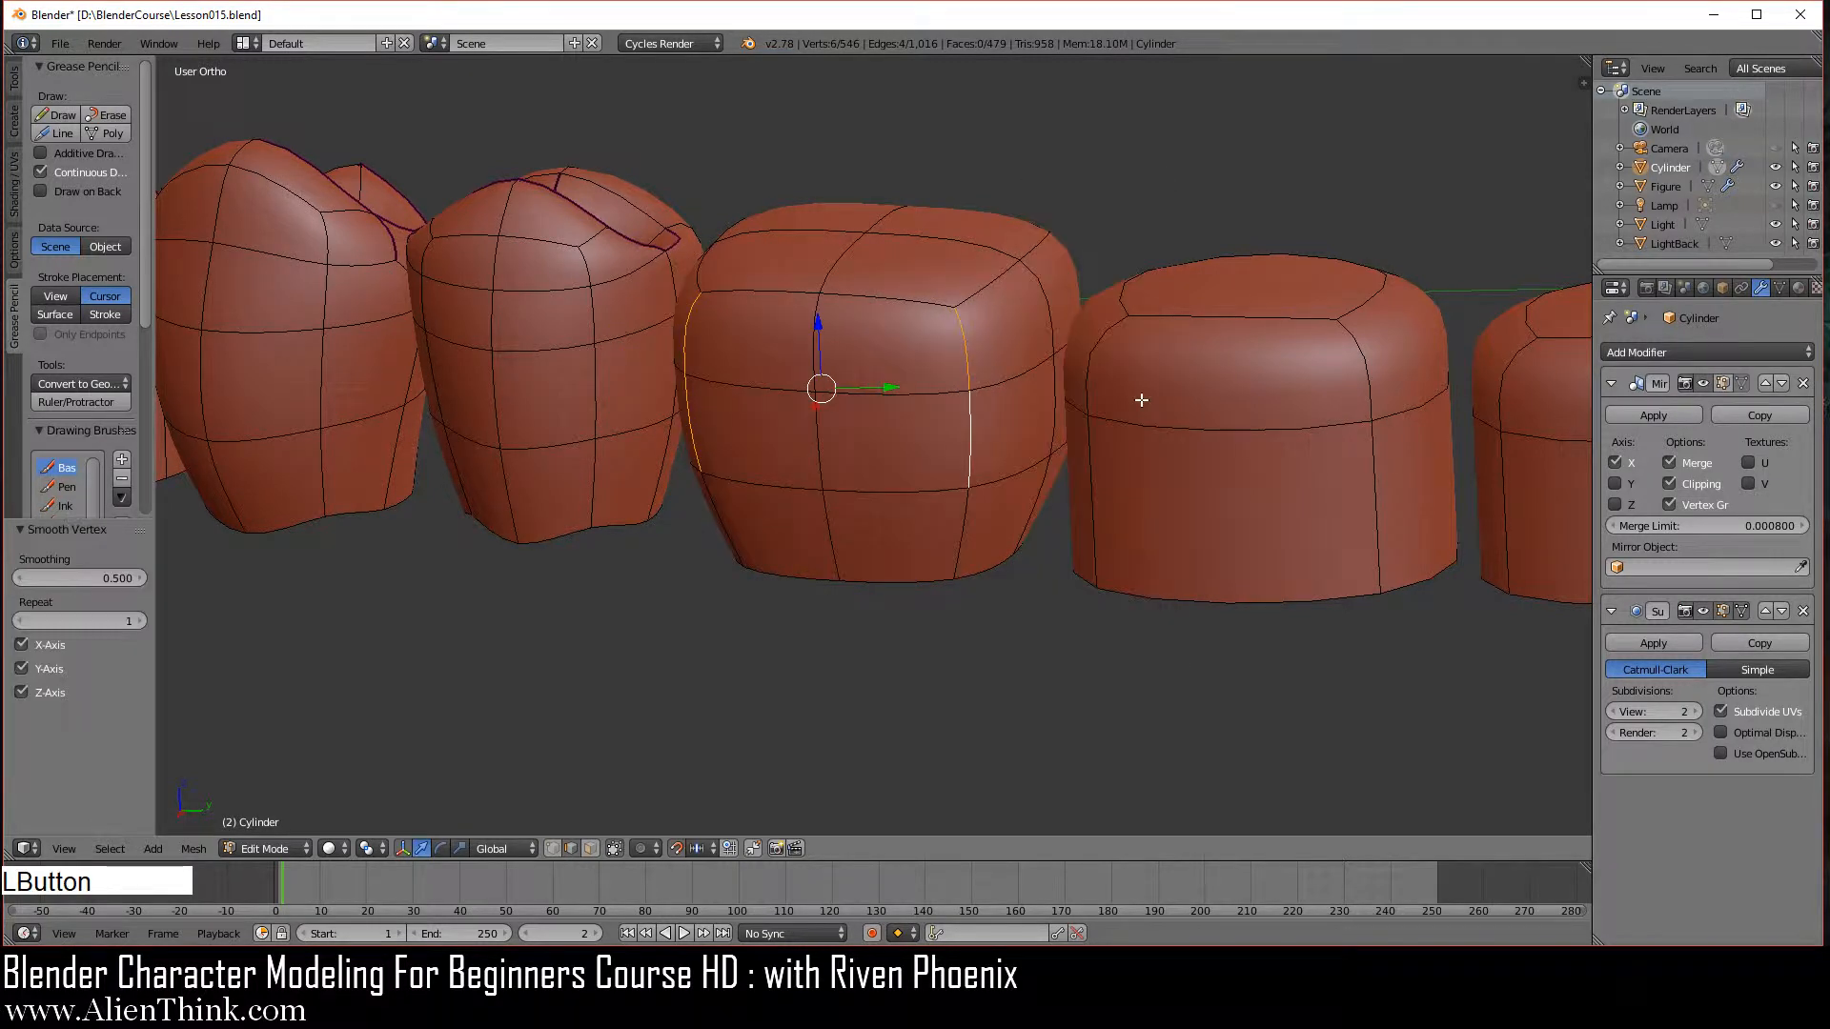
# Move the middle vertical edge at each outer corner of the molar outward, one by -0.01 and the other by 0.01 along Y.
pyautogui.moveTo(792, 527); pyautogui.dragTo(820, 498, button='middle')
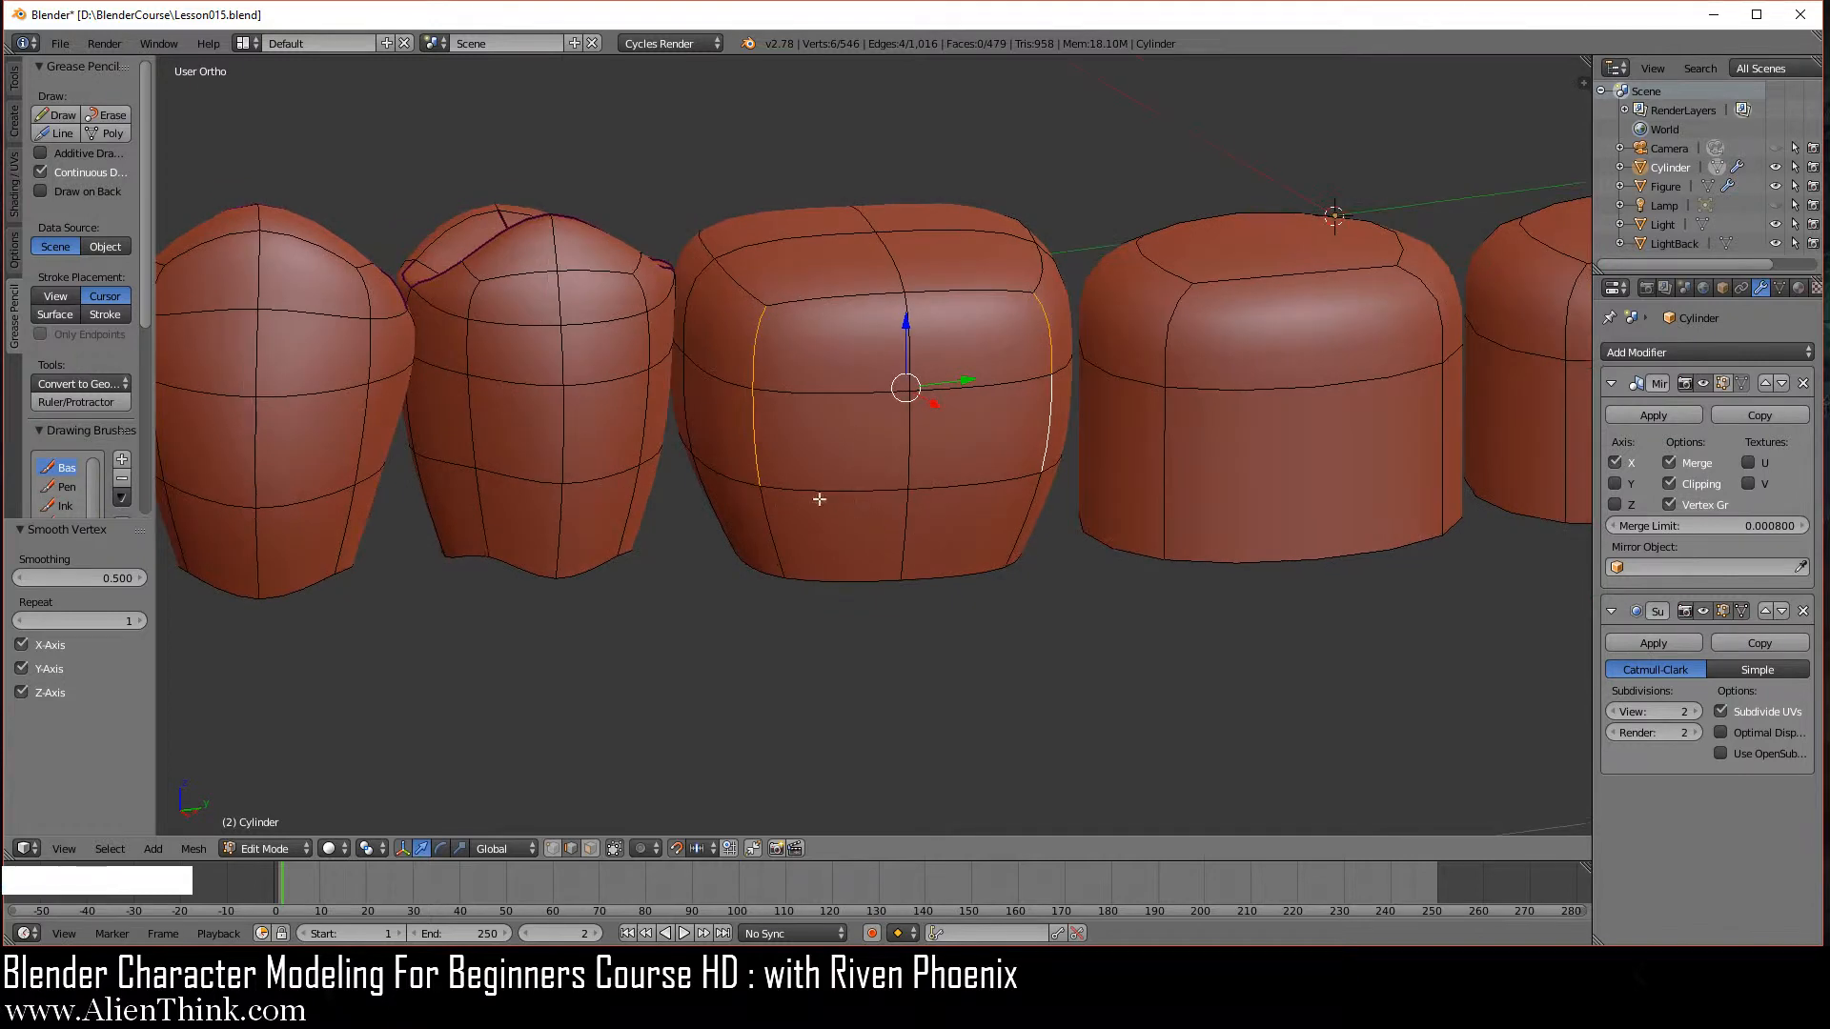
pyautogui.rightClick(767, 431)
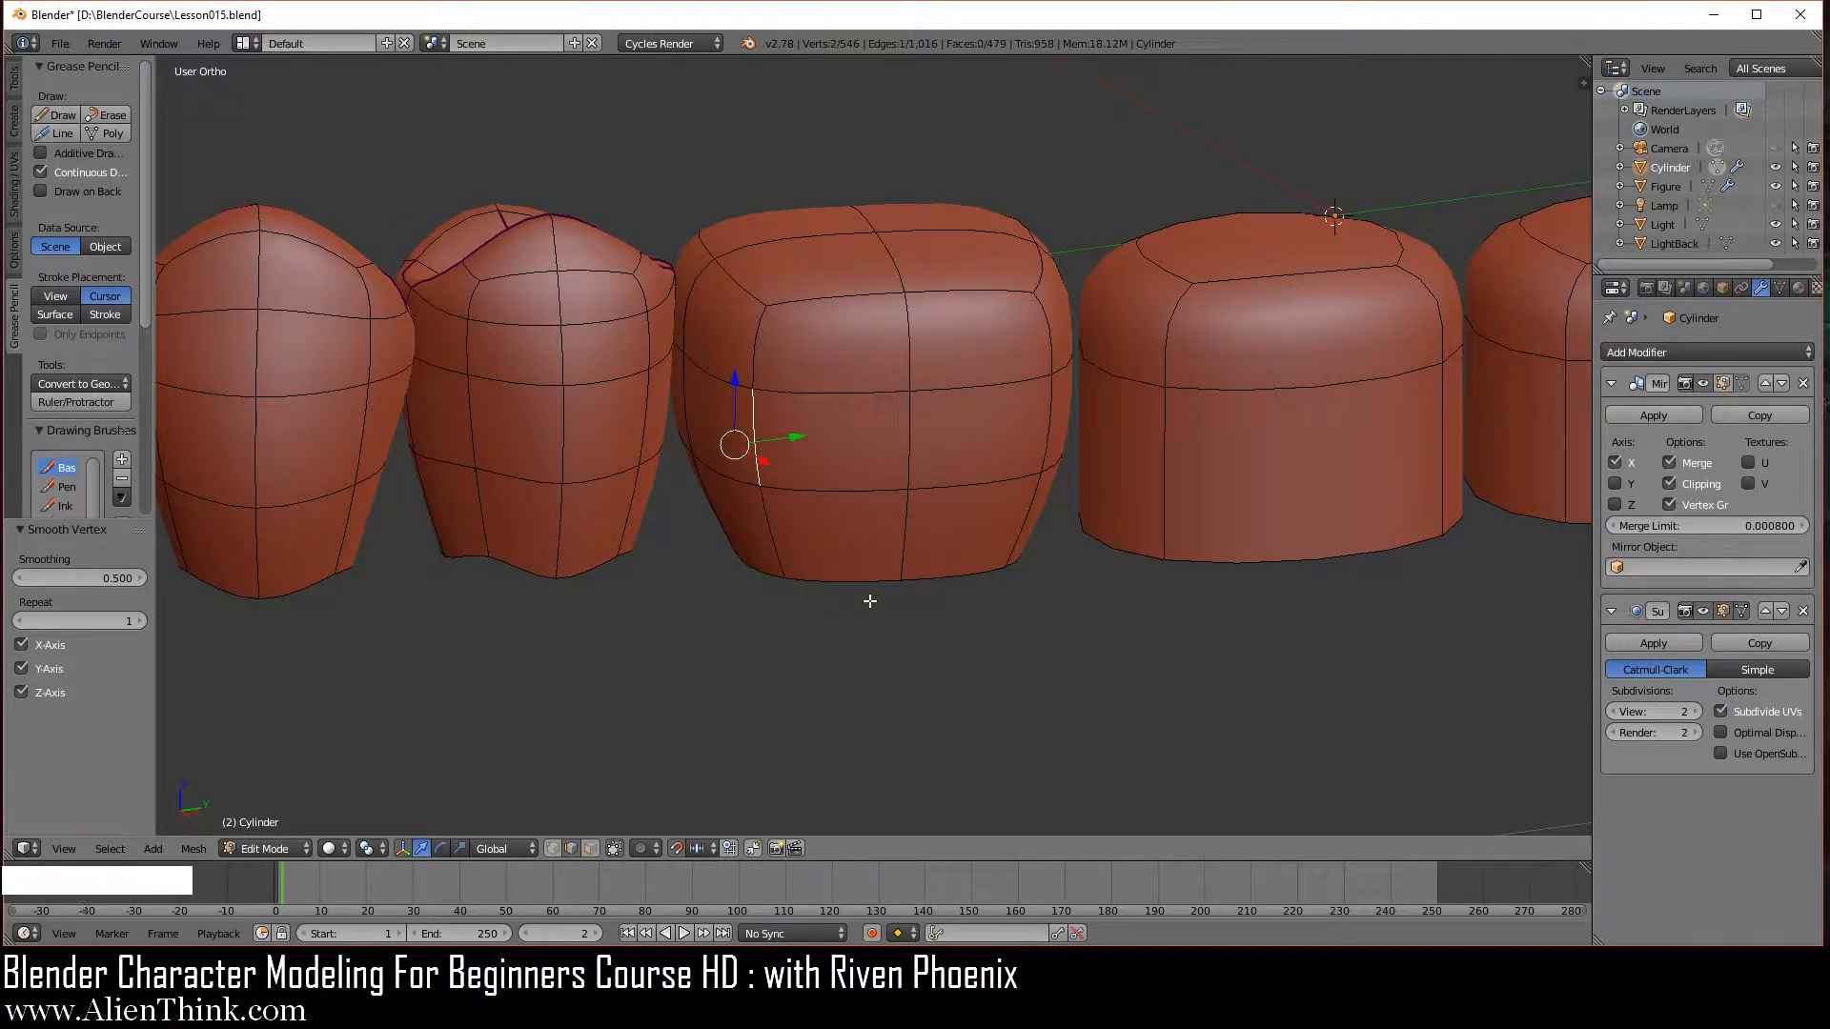
pyautogui.moveTo(870, 625); pyautogui.dragTo(872, 612, button='middle')
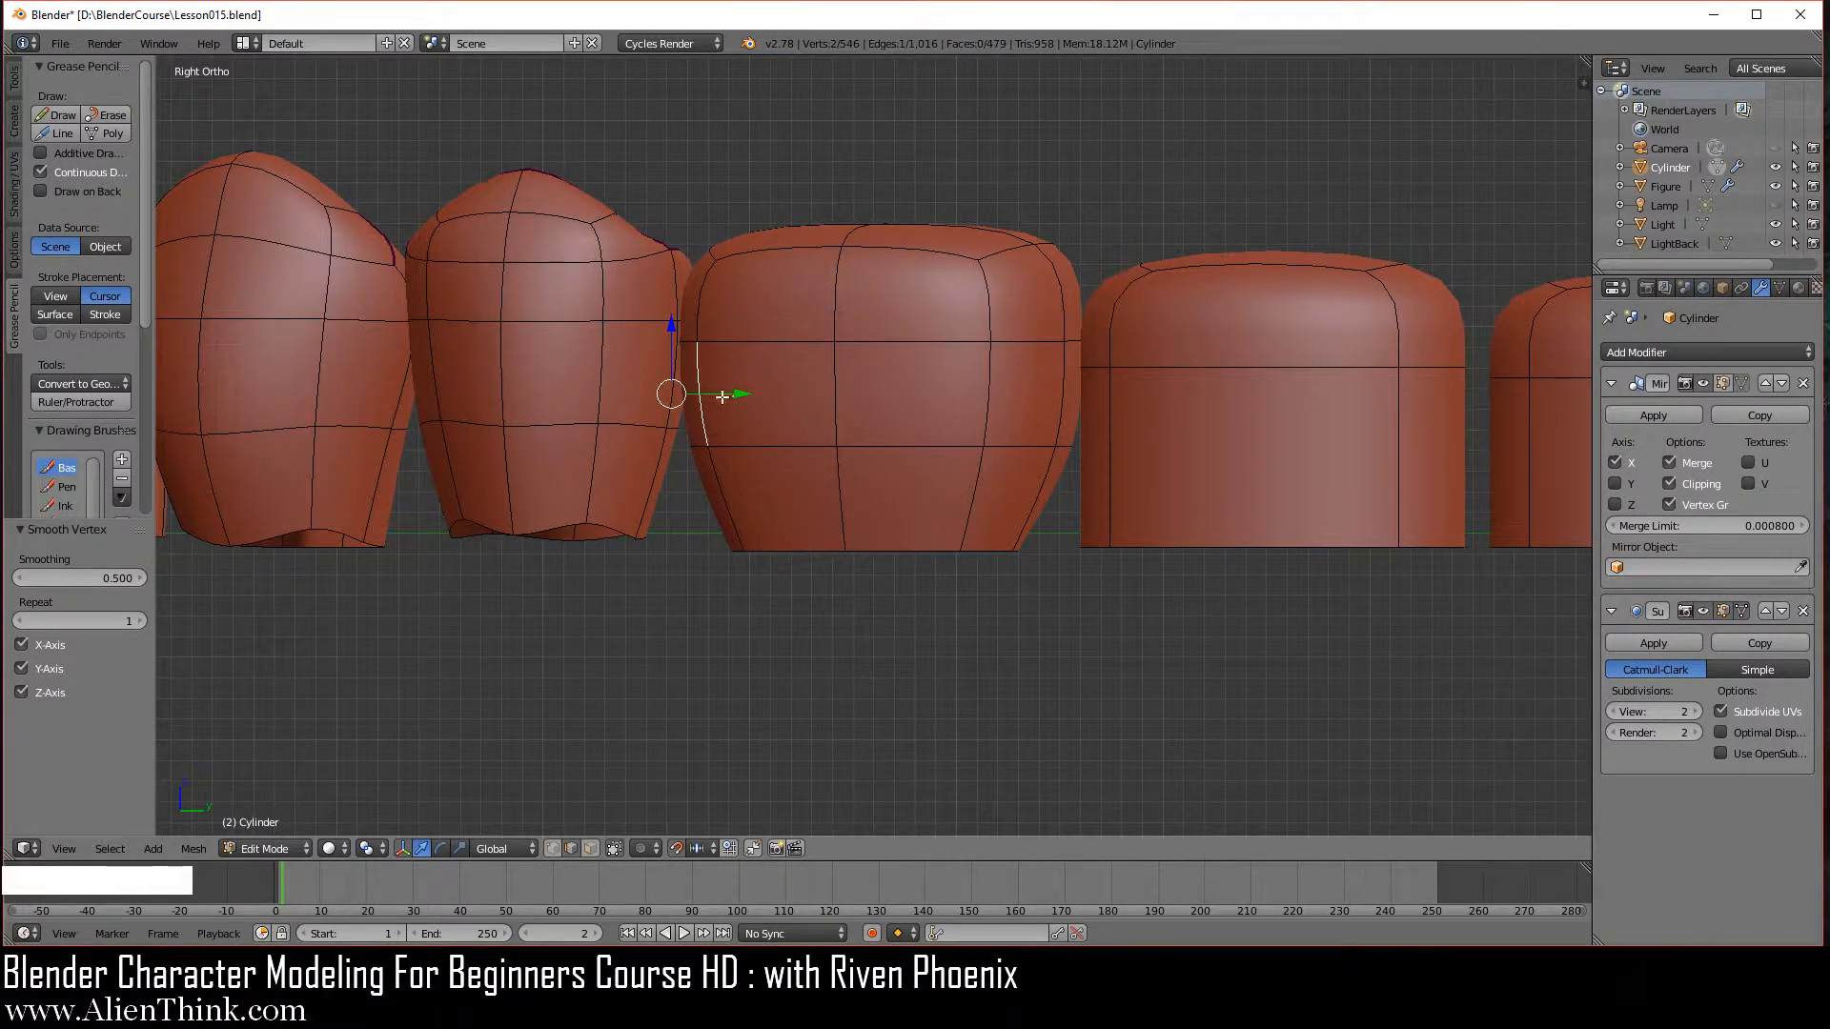
pyautogui.moveTo(734, 394); pyautogui.dragTo(729, 394)
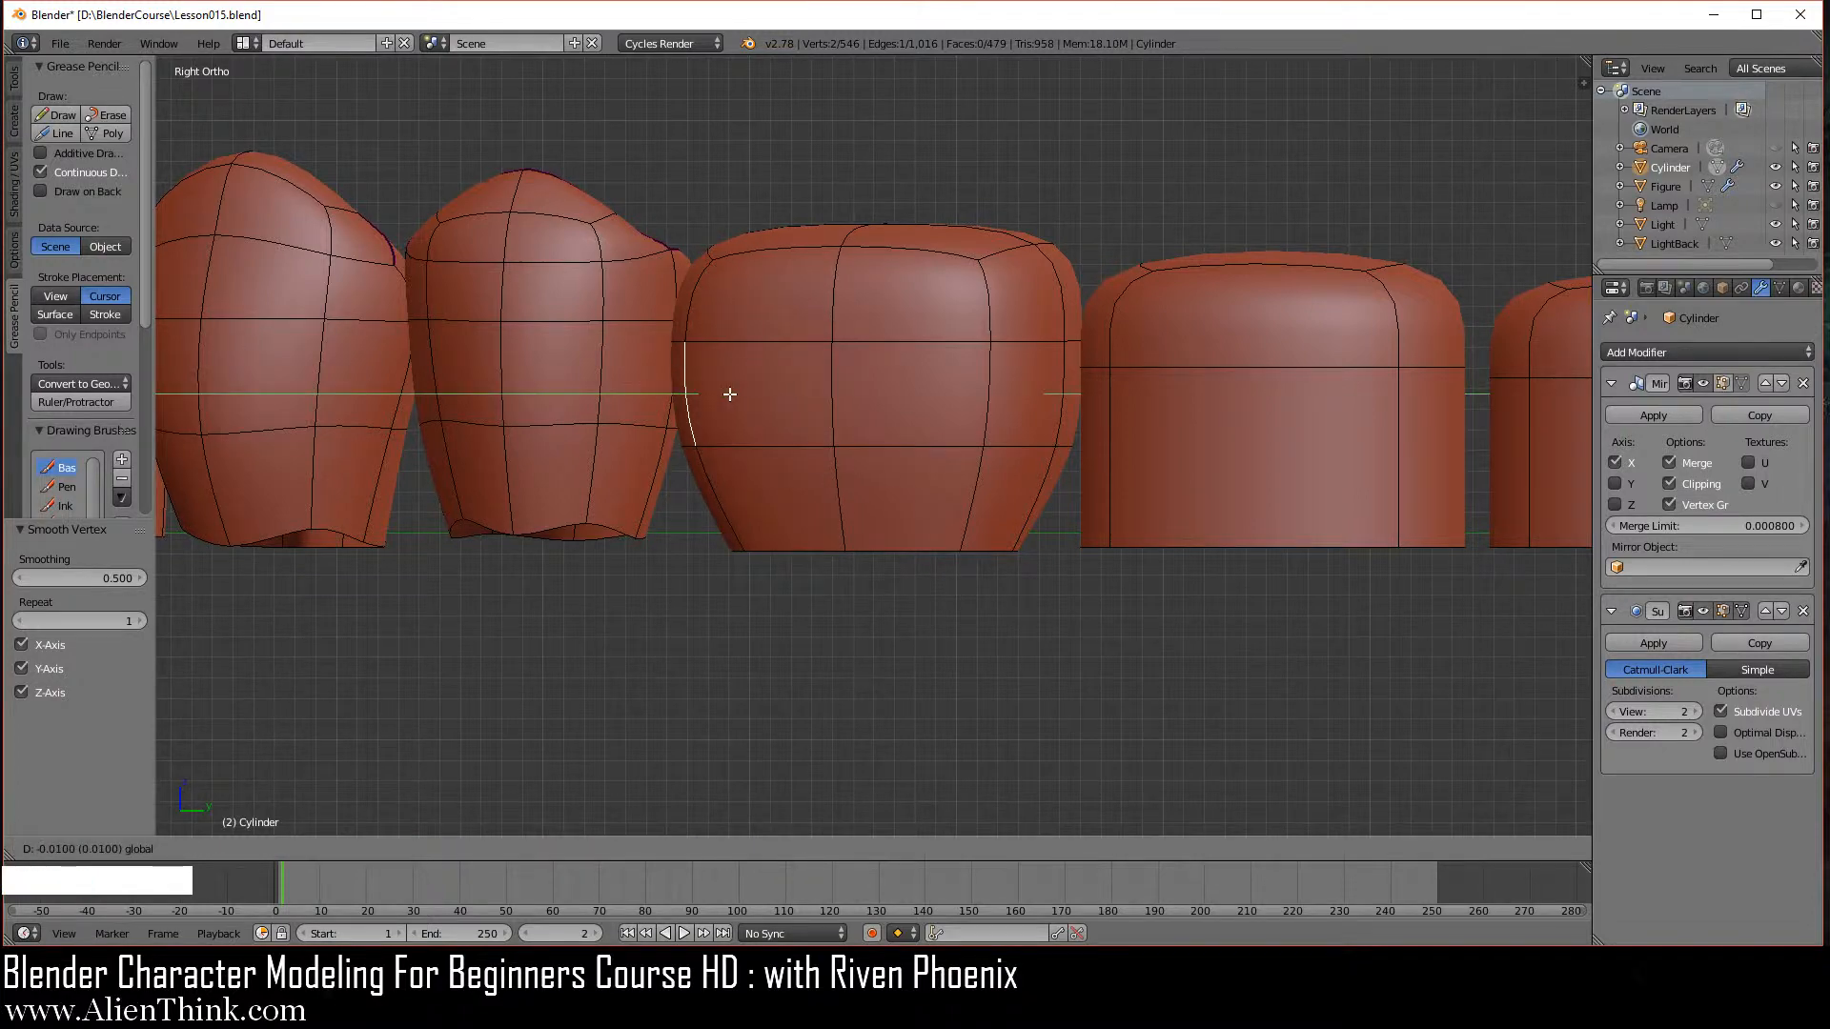
pyautogui.rightClick(1061, 381)
pyautogui.moveTo(1036, 388); pyautogui.dragTo(1043, 472, button='middle')
pyautogui.press('KP_3')
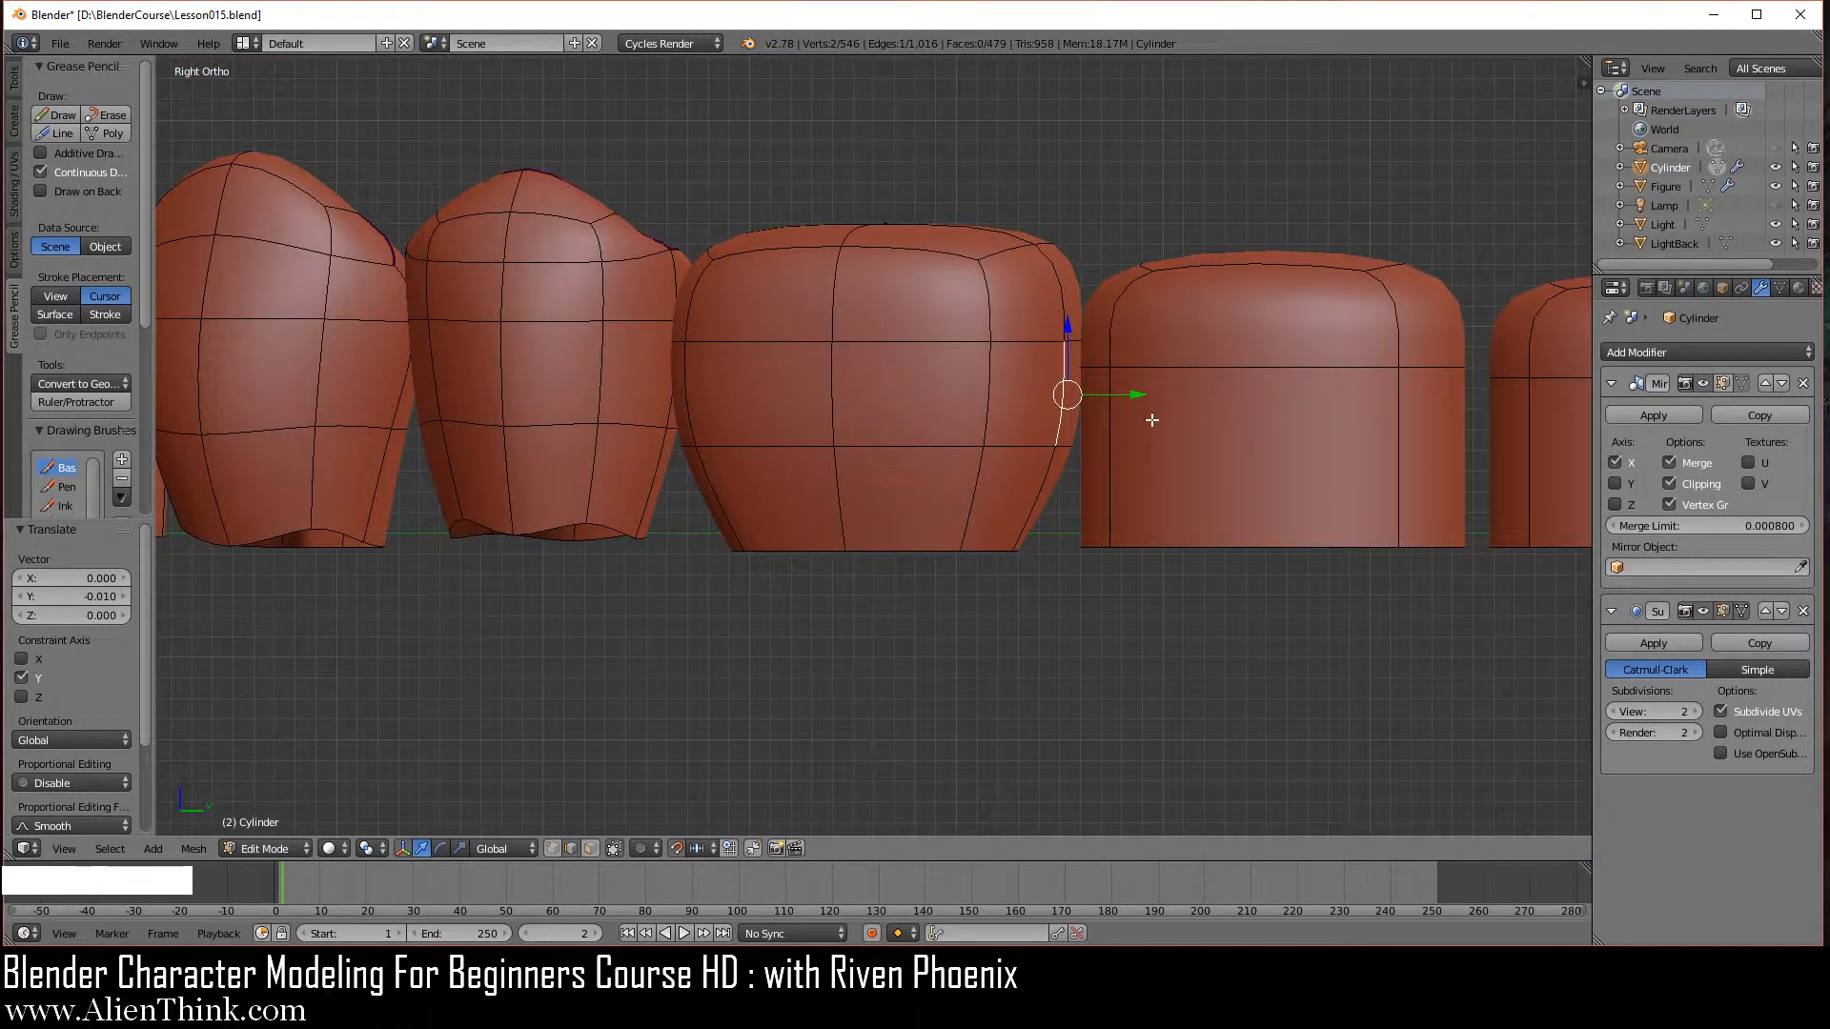
pyautogui.moveTo(1141, 396); pyautogui.dragTo(1148, 396)
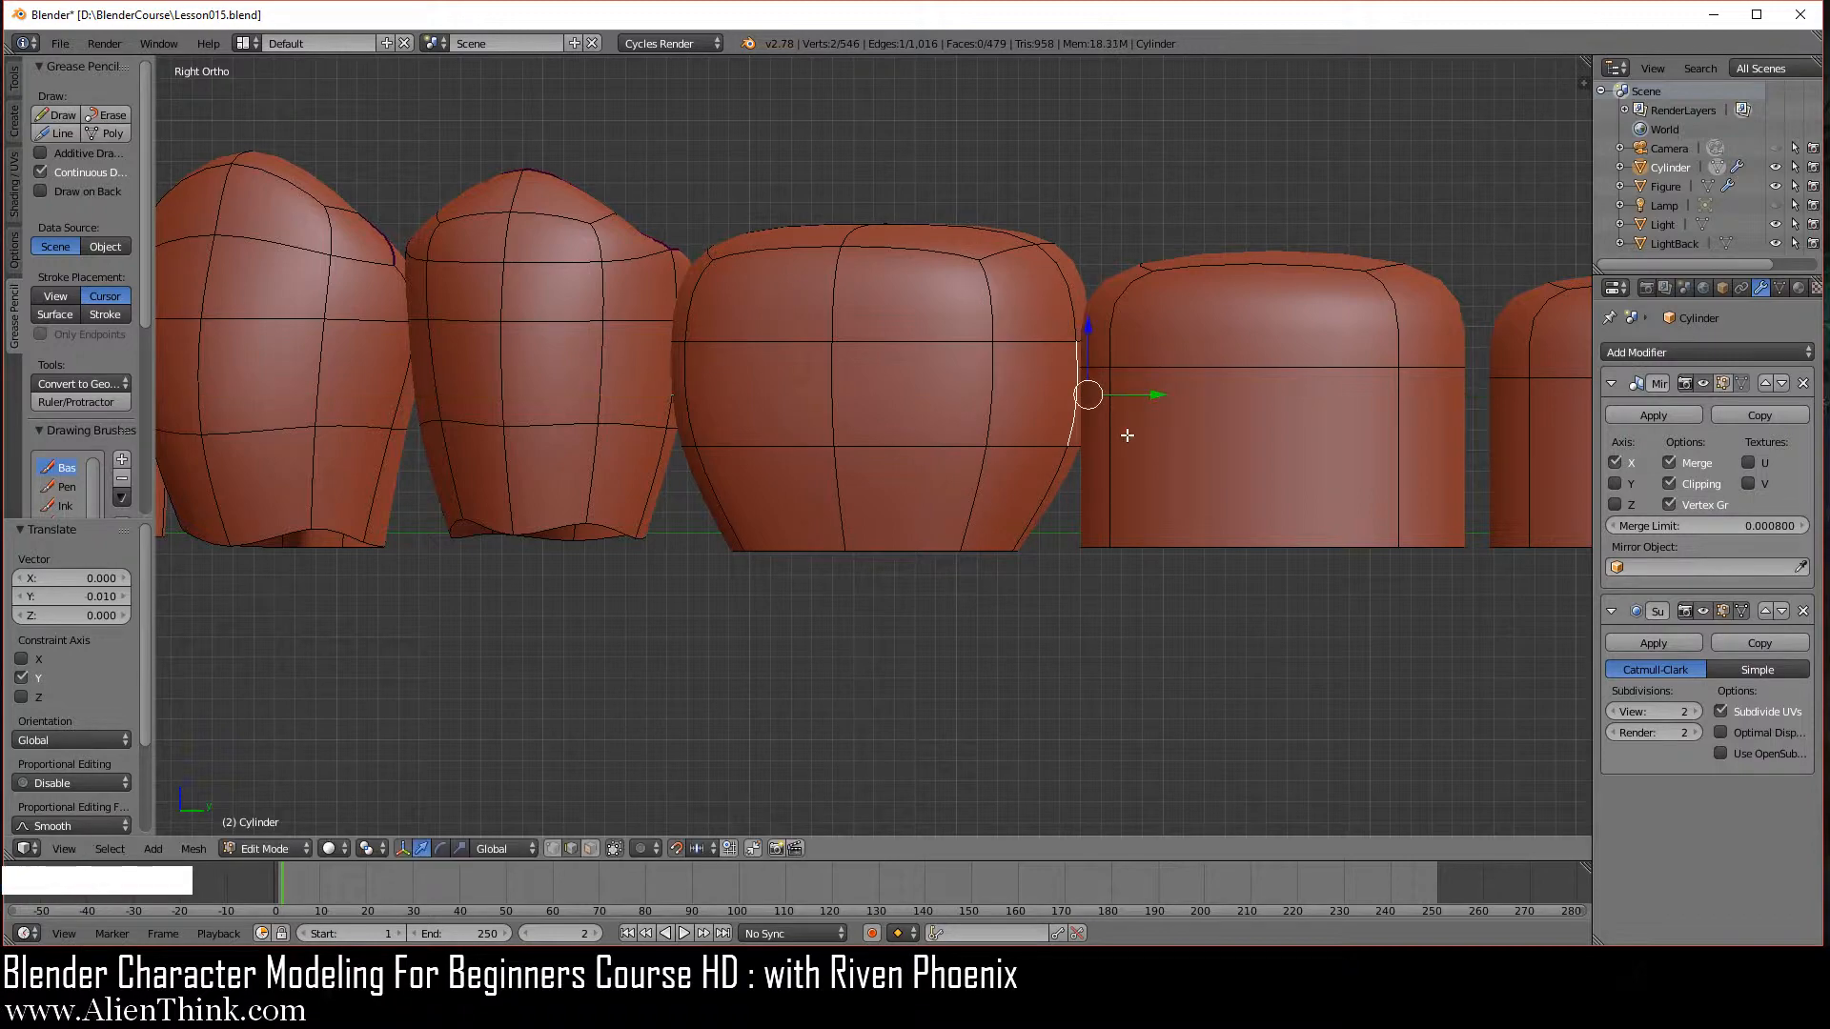
# Select the lowest vertical edges at both corners of the molar's inner side and smooth them.
pyautogui.moveTo(1325, 416); pyautogui.dragTo(1246, 572, button='middle')
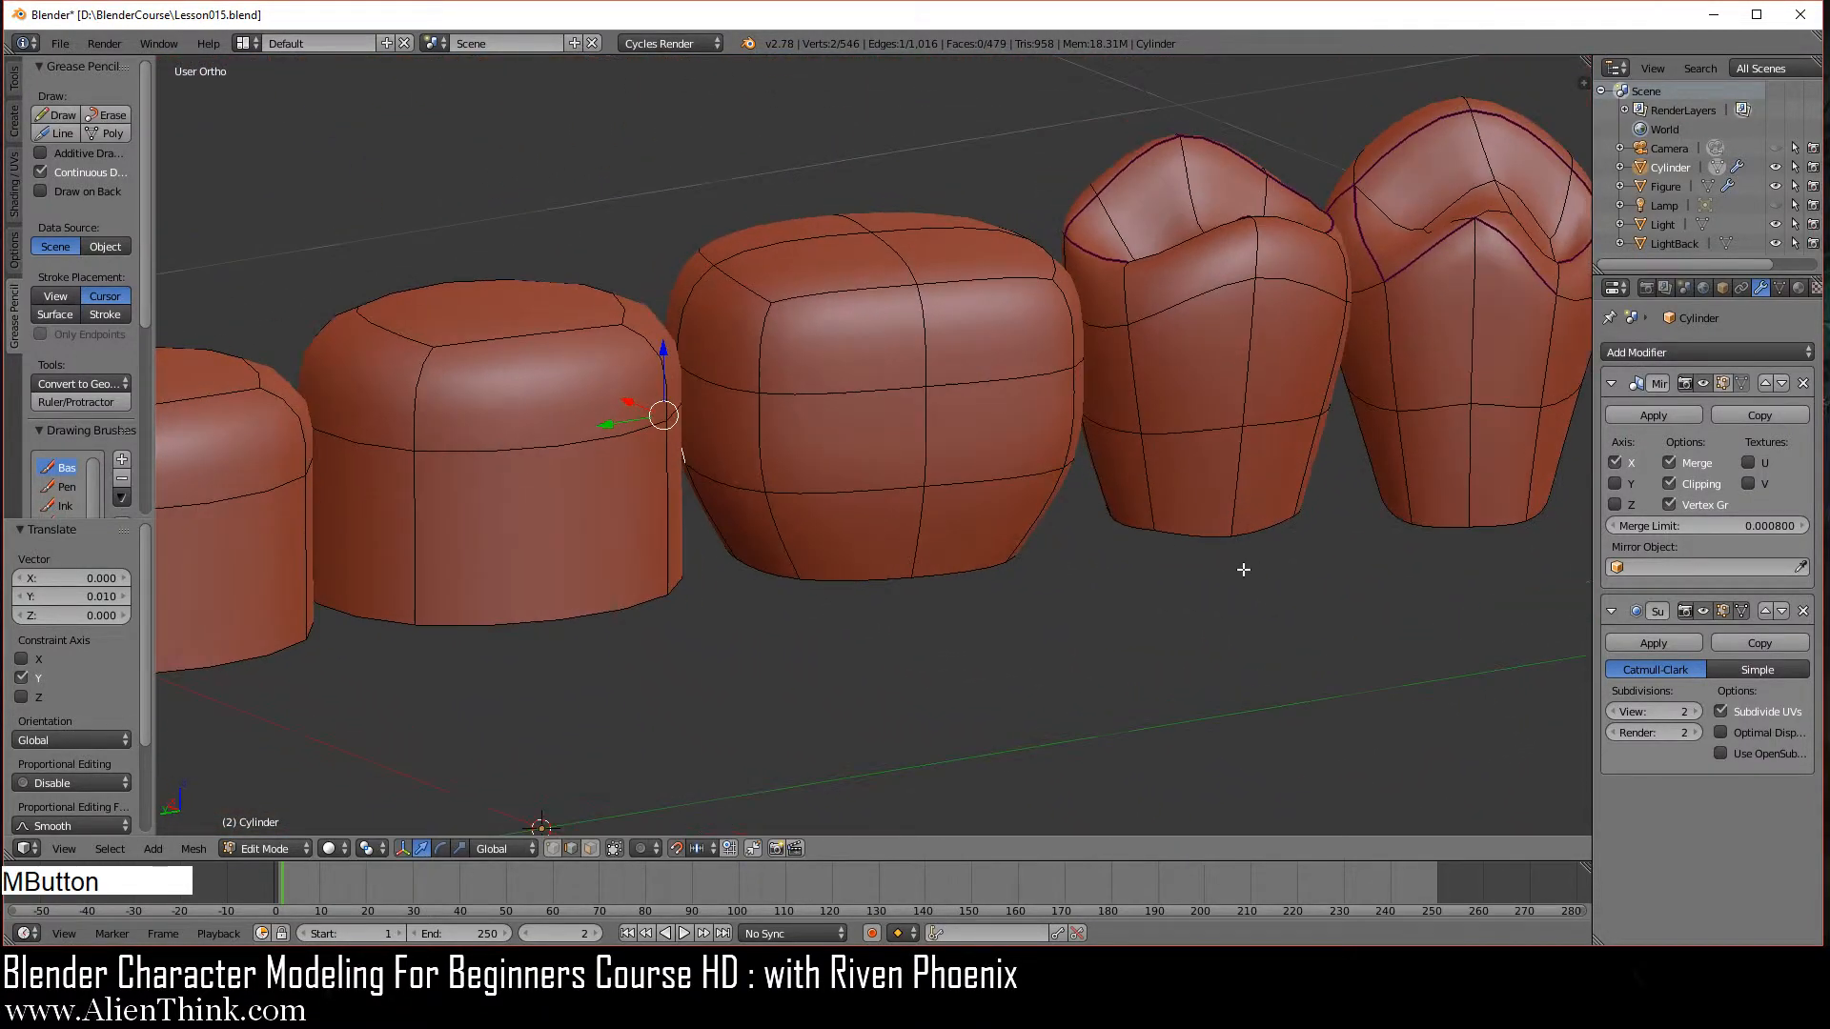
pyautogui.rightClick(790, 527)
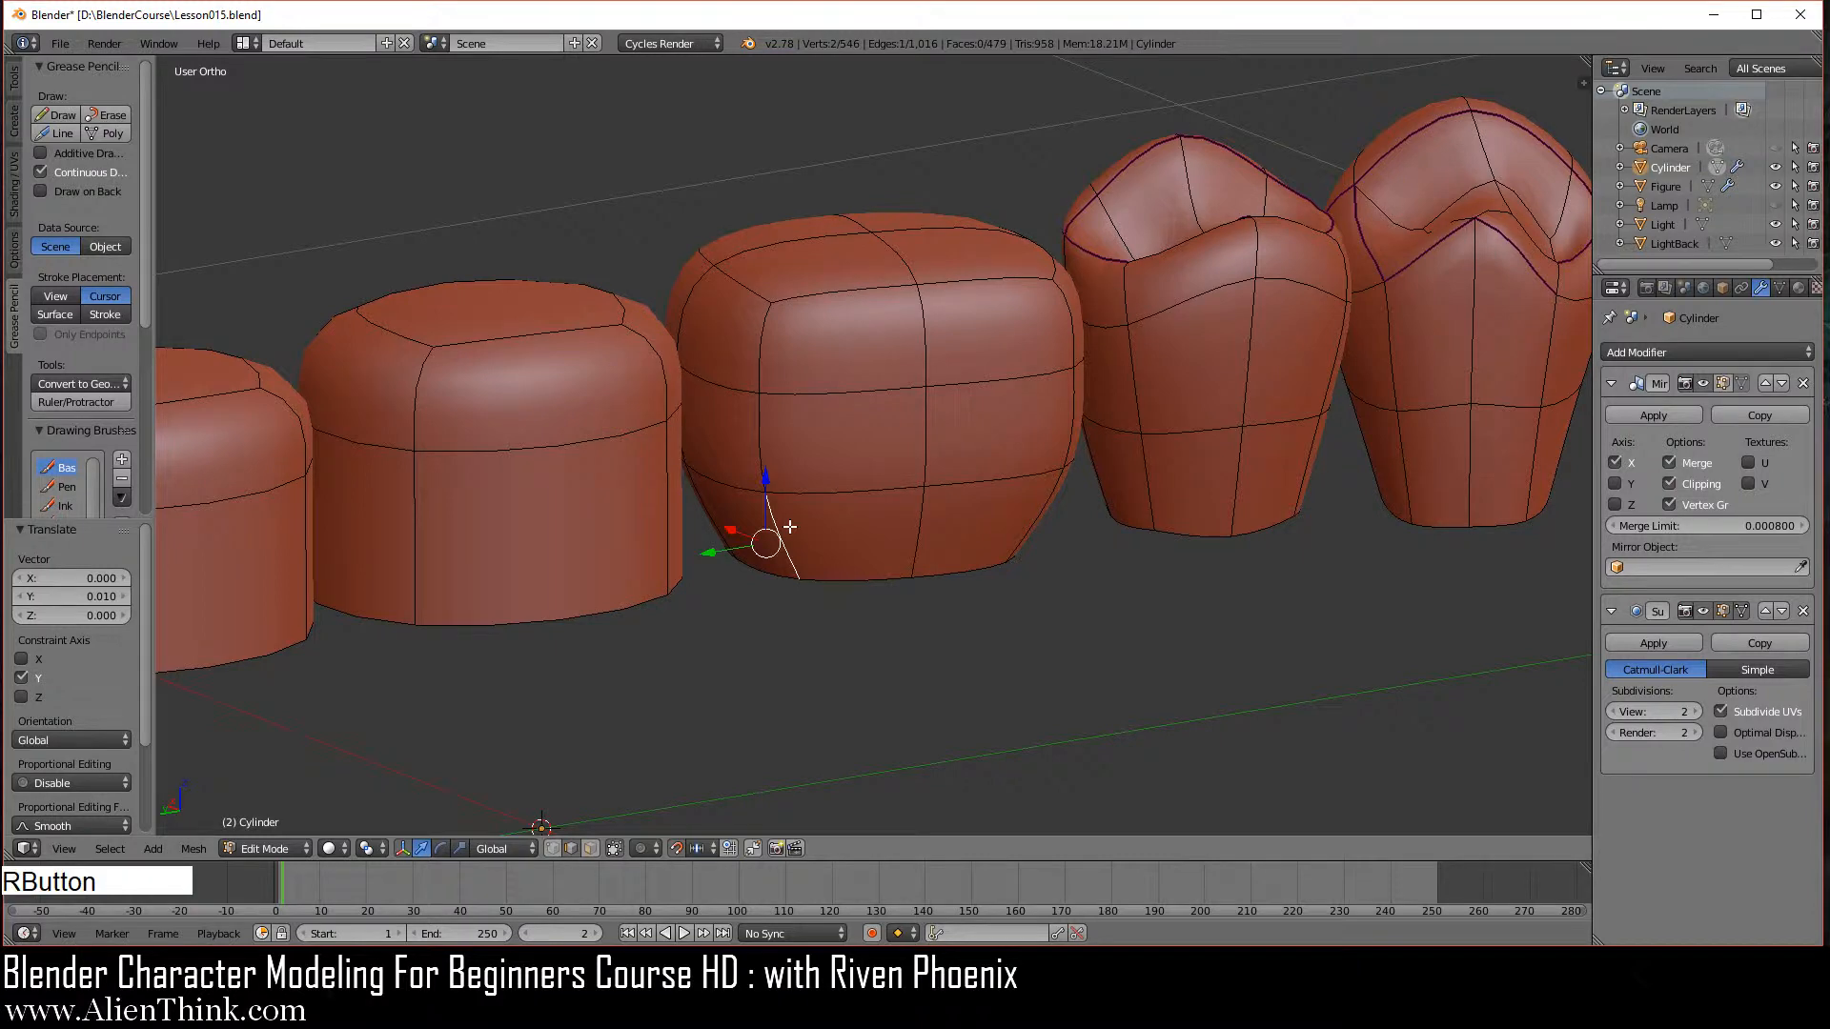
pyautogui.keyDown('shift'); pyautogui.rightClick(1032, 507); pyautogui.keyUp('shift')
pyautogui.press('w')
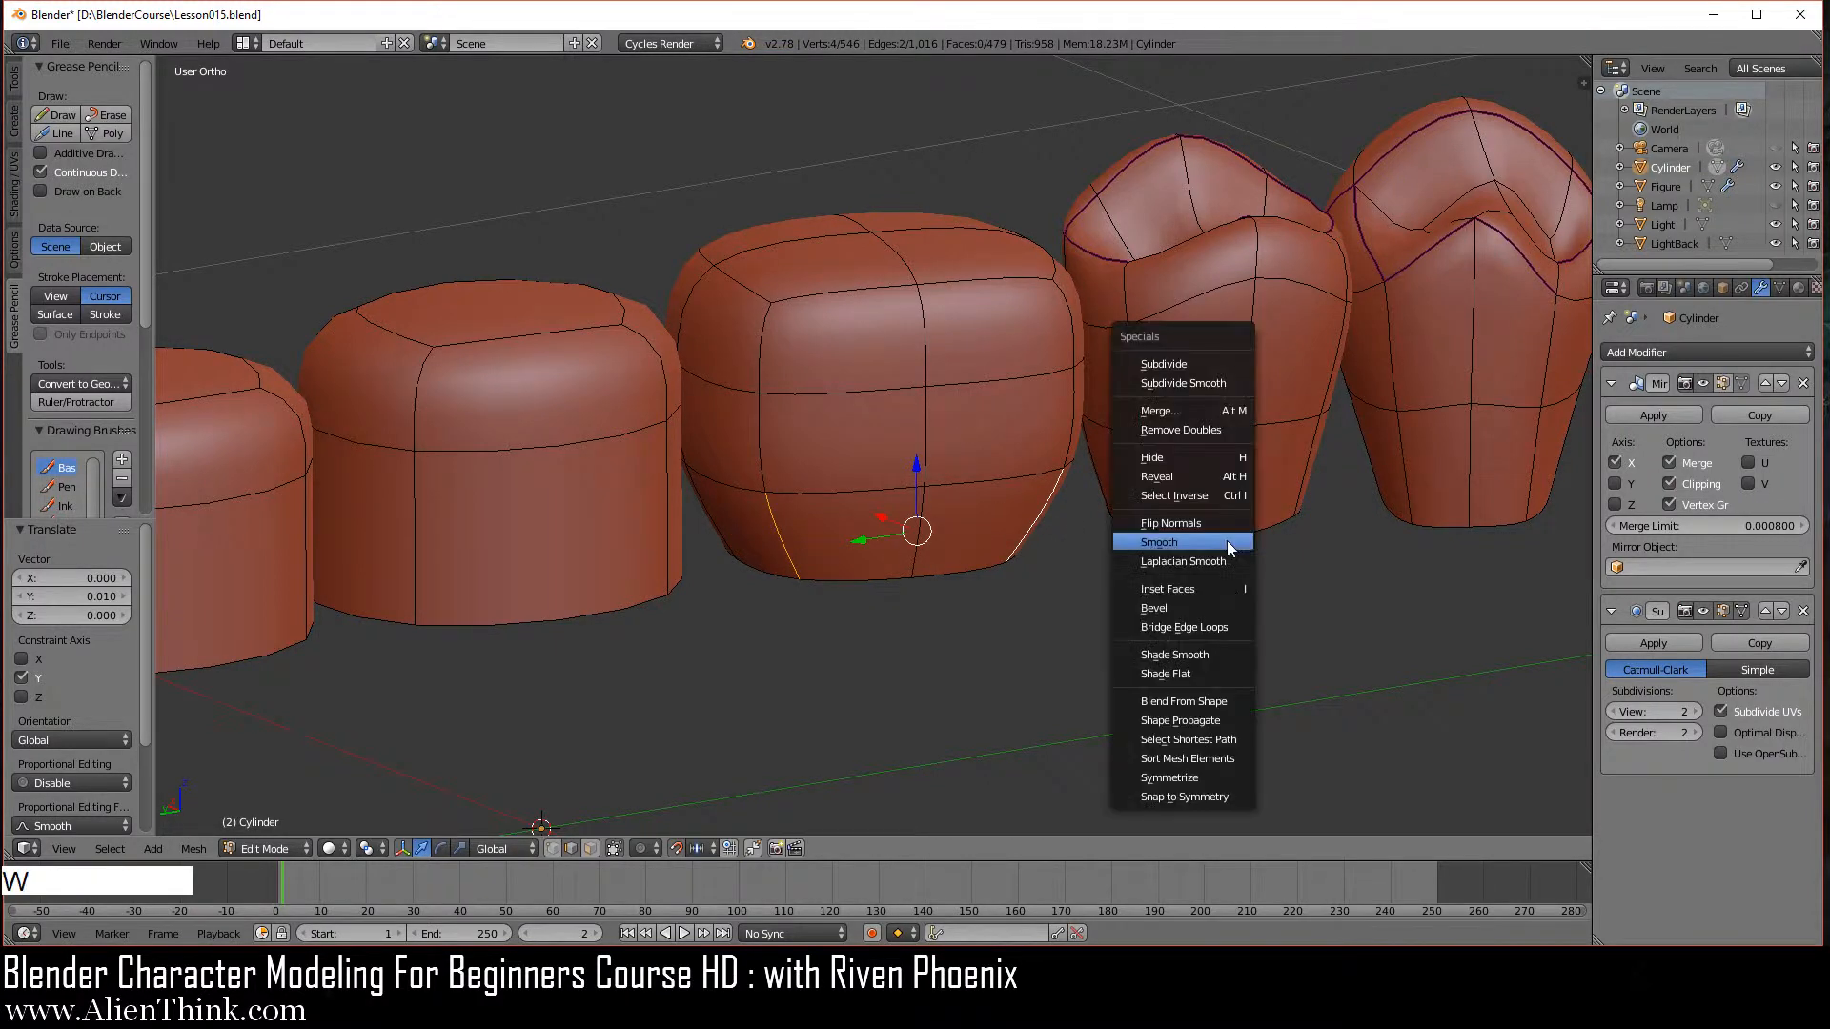
pyautogui.click(1227, 541)
# Move the molar's lower horizontal edge facing the next unshaped molar outward by 0.01 along Y.
pyautogui.rightClick(734, 472)
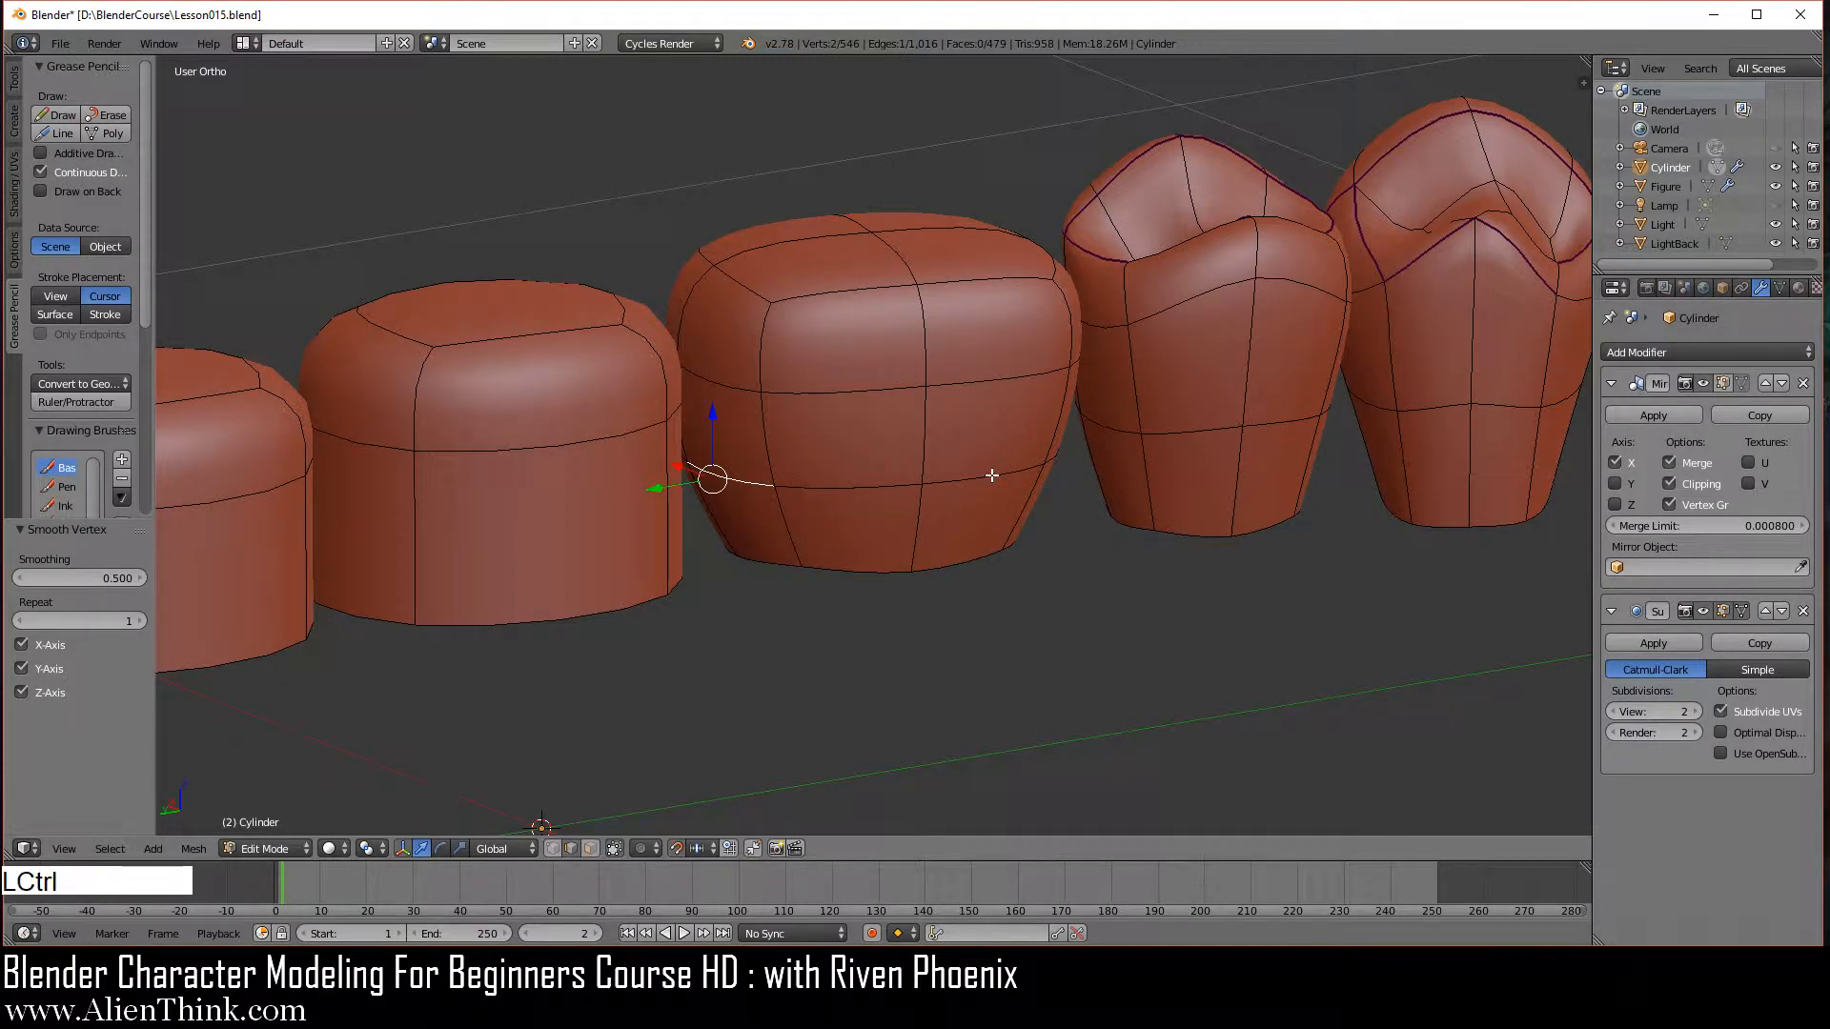
pyautogui.press('ctrl+KP_3')
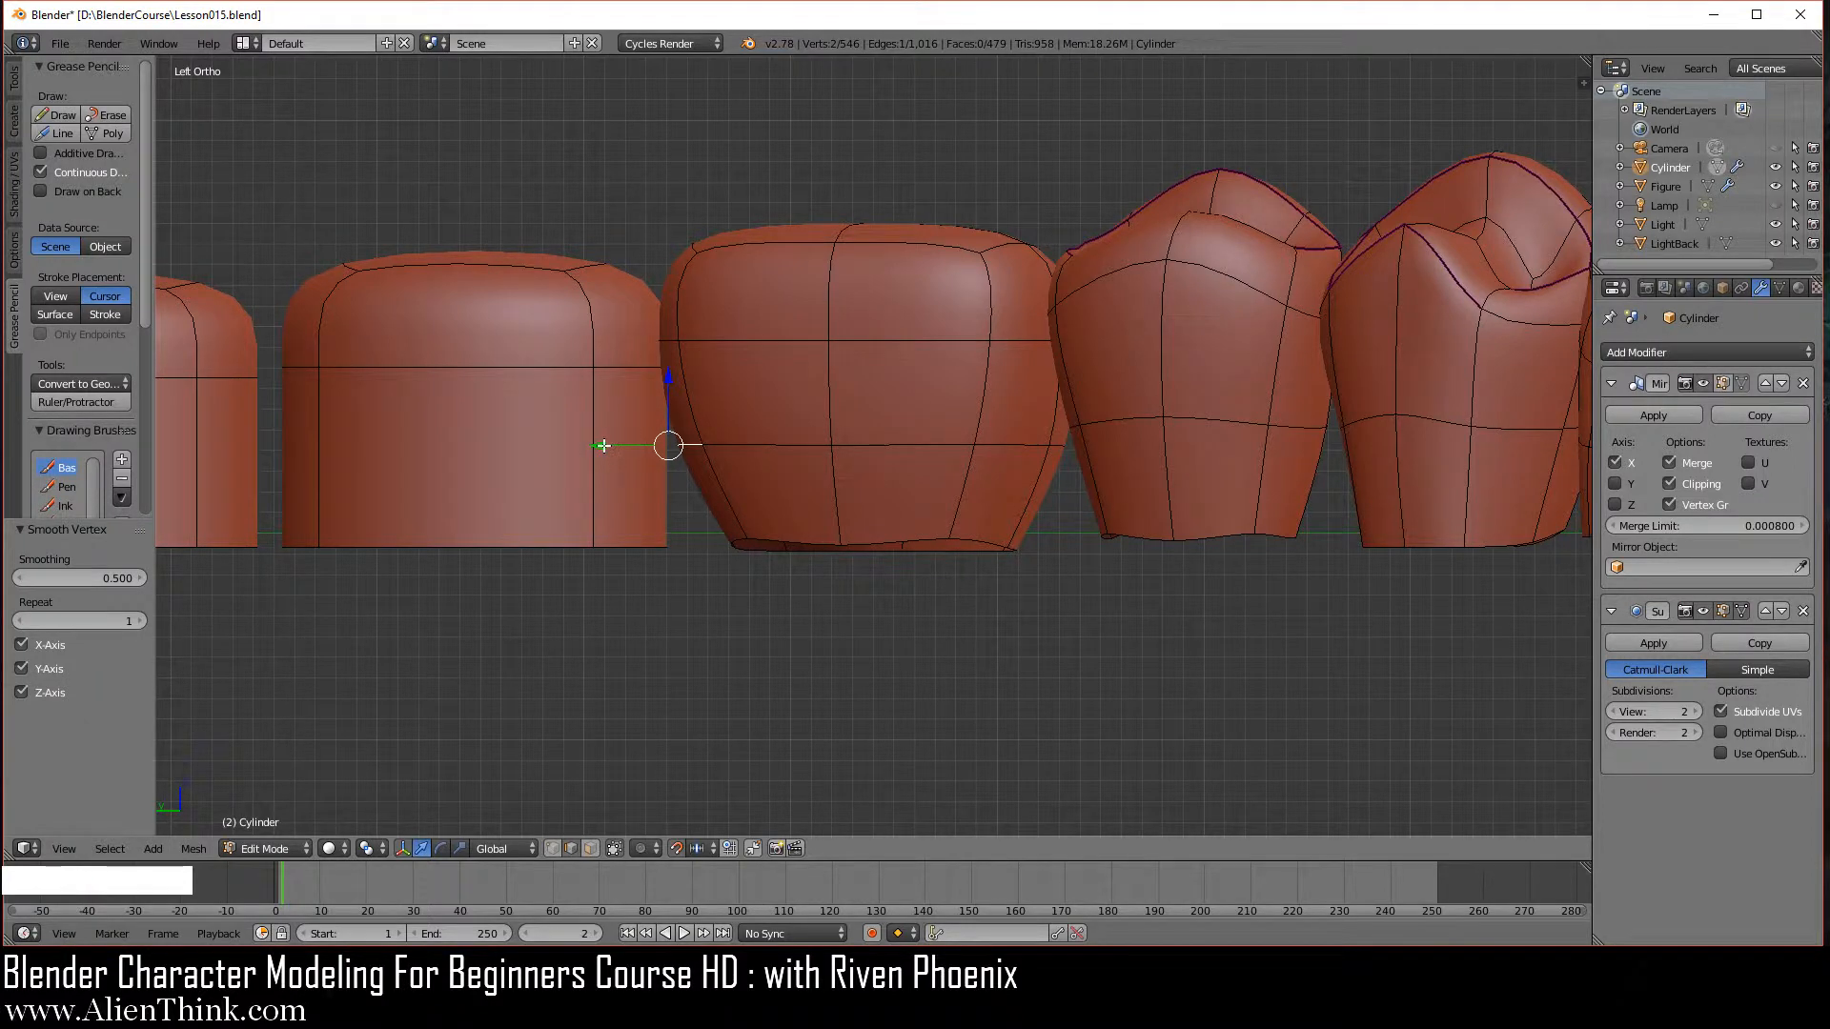
pyautogui.moveTo(603, 445); pyautogui.dragTo(582, 445)
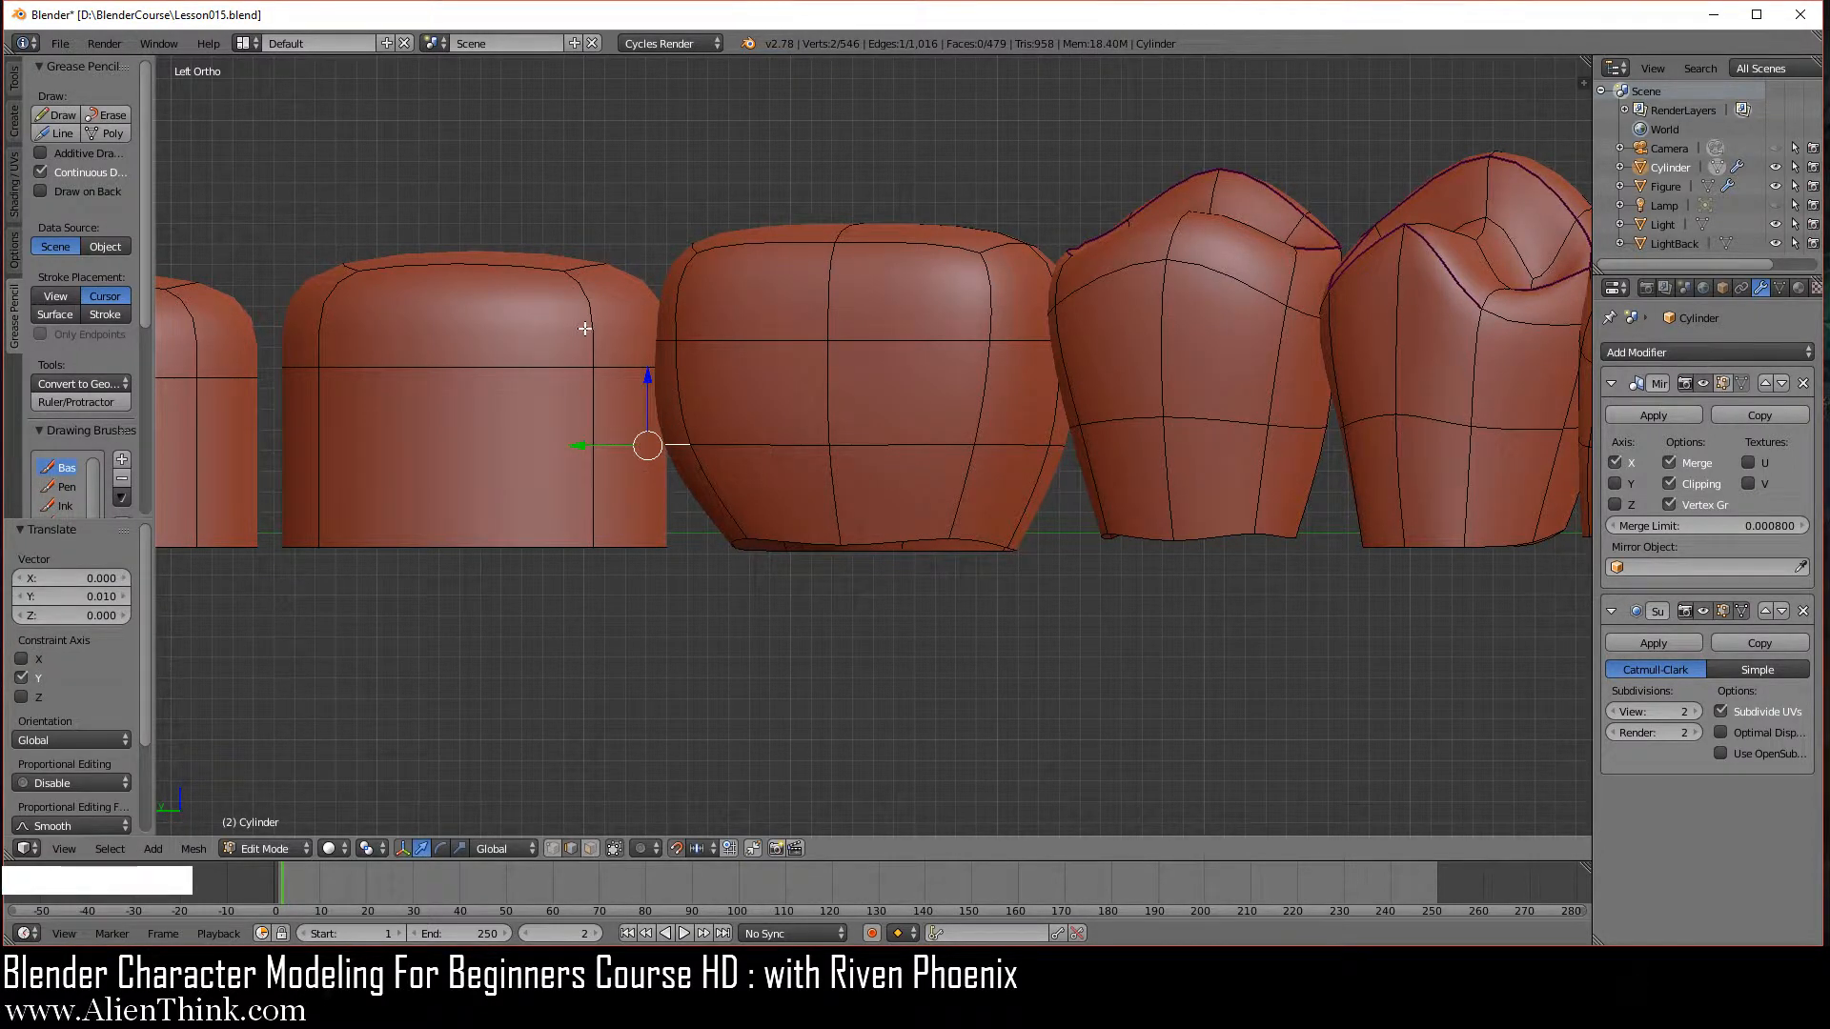
# Add one centred horizontal loop cut around the molar just below its top surface.
pyautogui.moveTo(556, 409); pyautogui.dragTo(962, 533, button='middle')
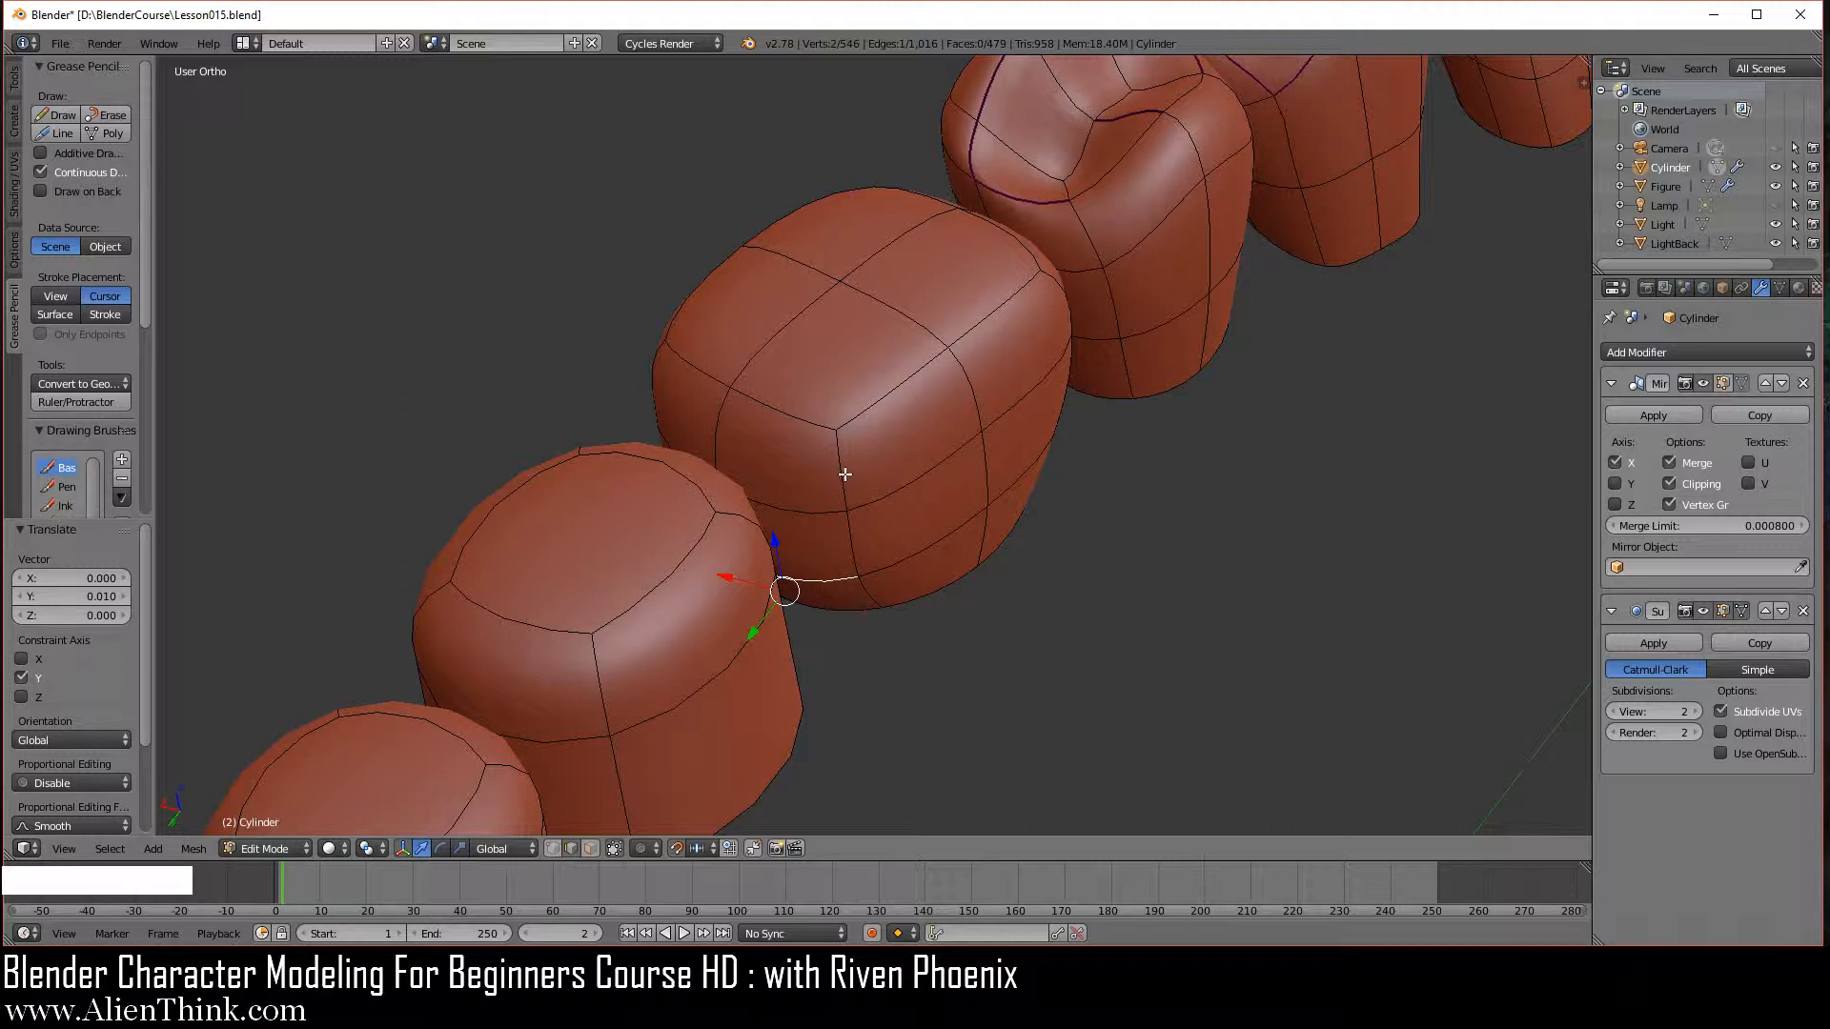
pyautogui.hotkey('ctrl', 'r')
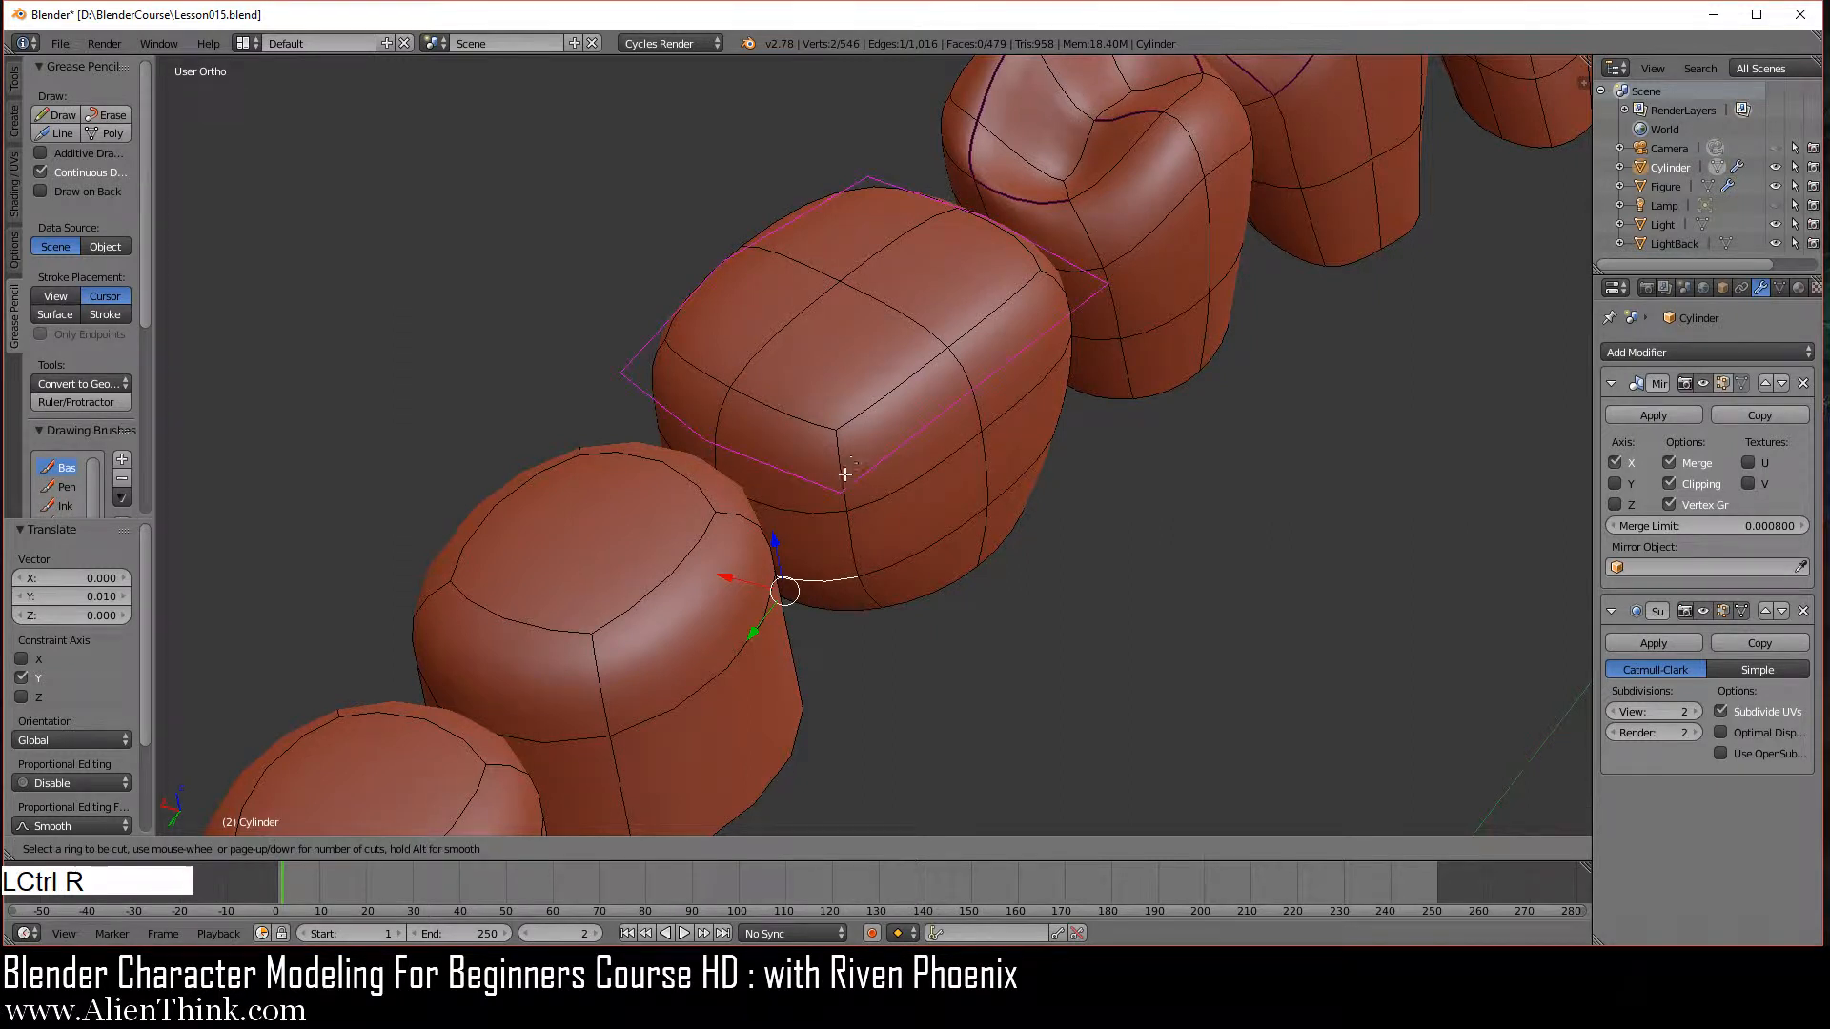
pyautogui.click(849, 474)
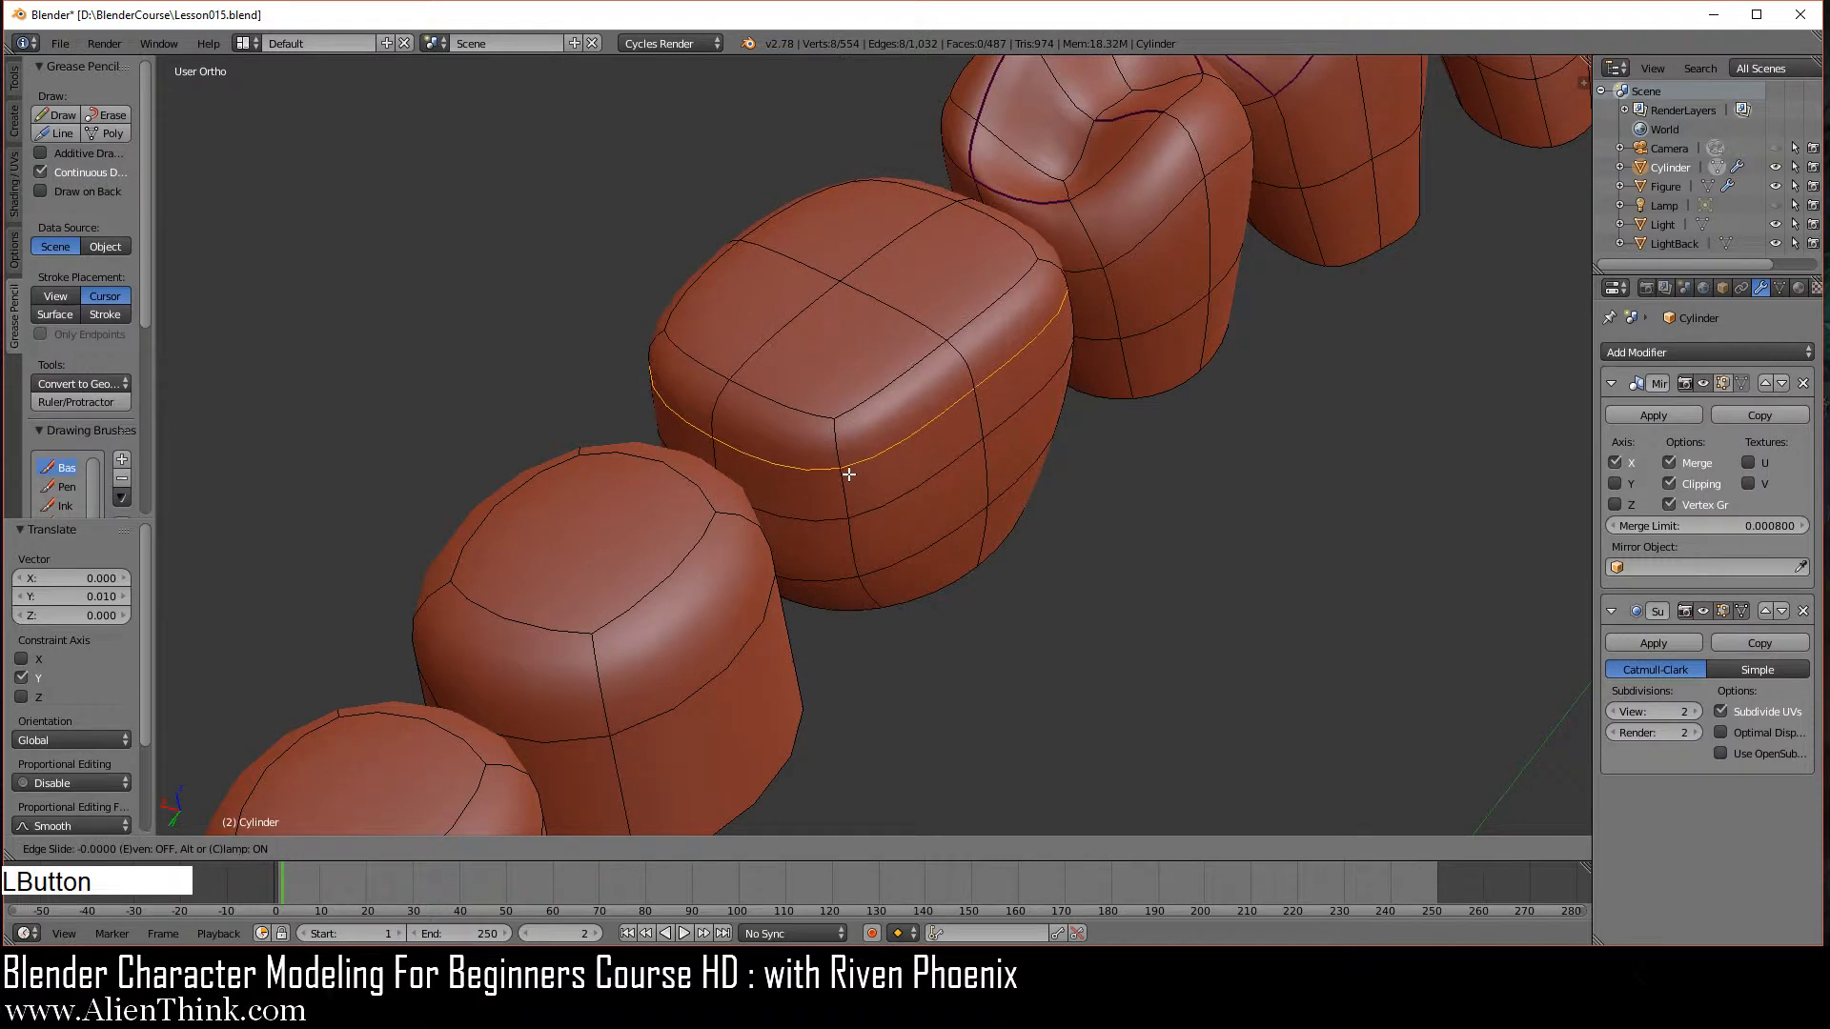
pyautogui.rightClick(848, 473)
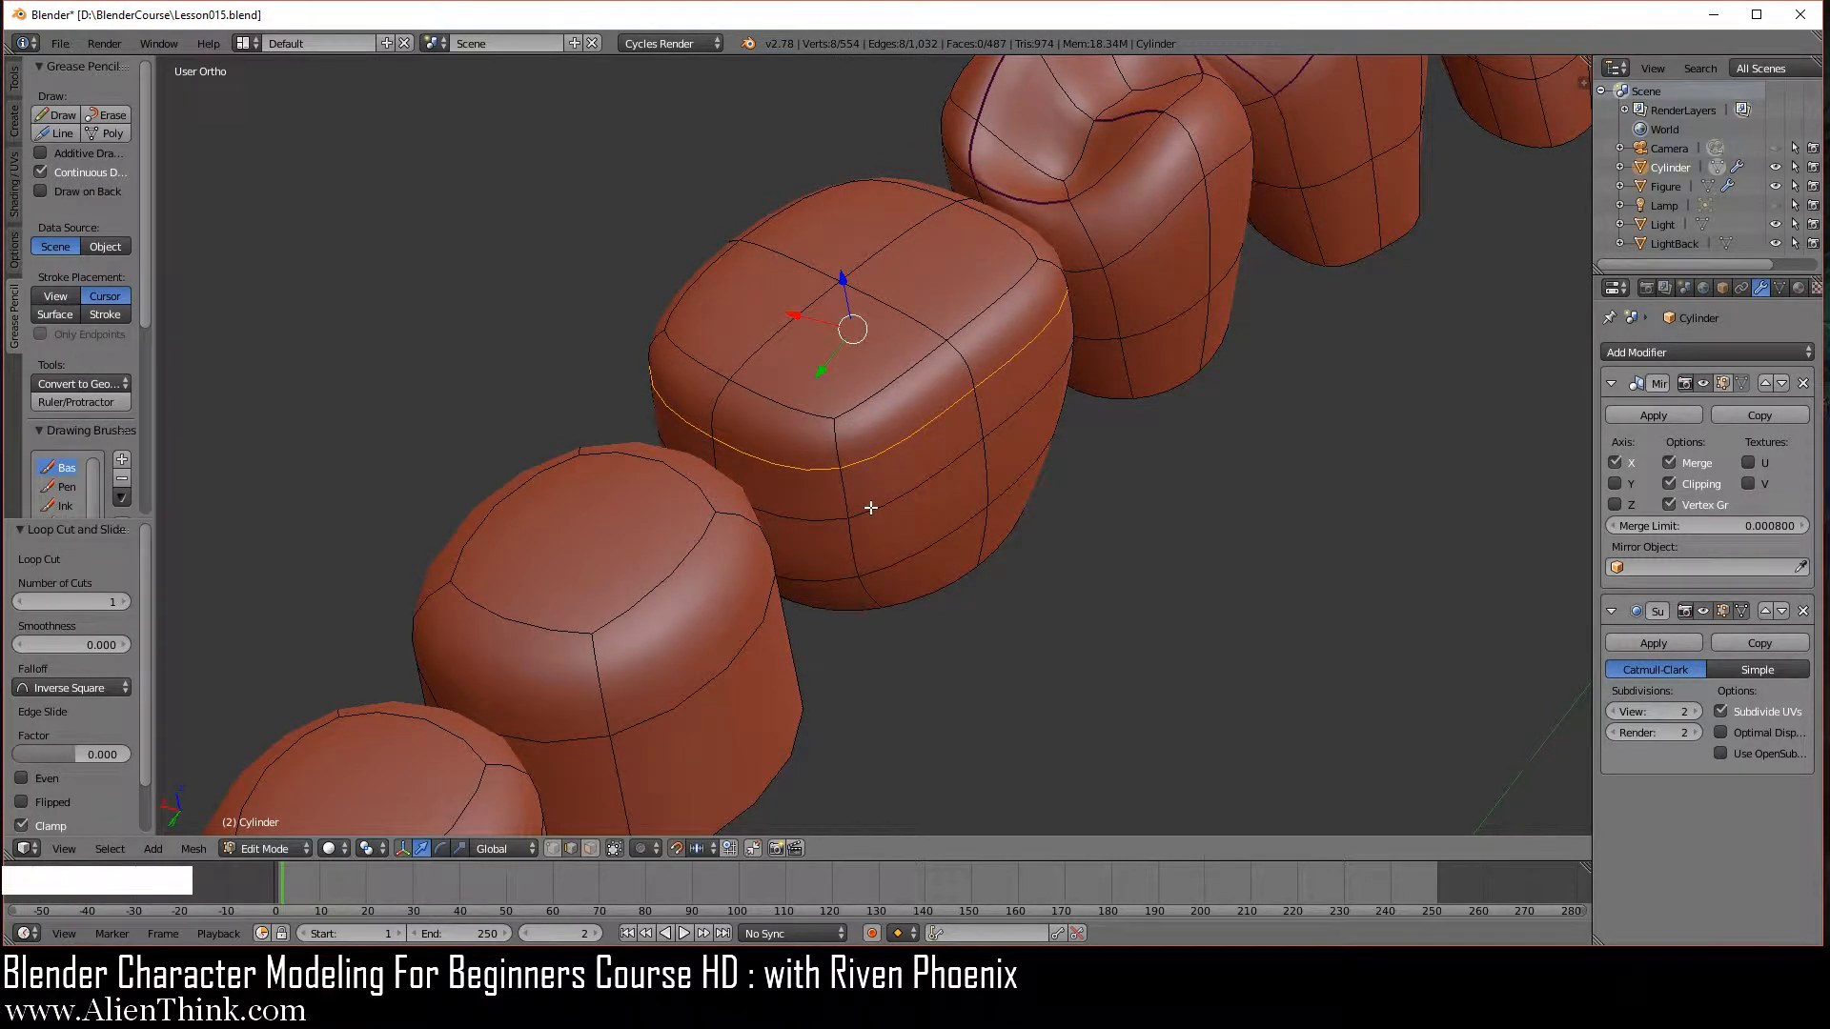
# Select the four corner vertices of the inner loop on the molar's top surface and scale them to 0.4.
pyautogui.press('KP_7')
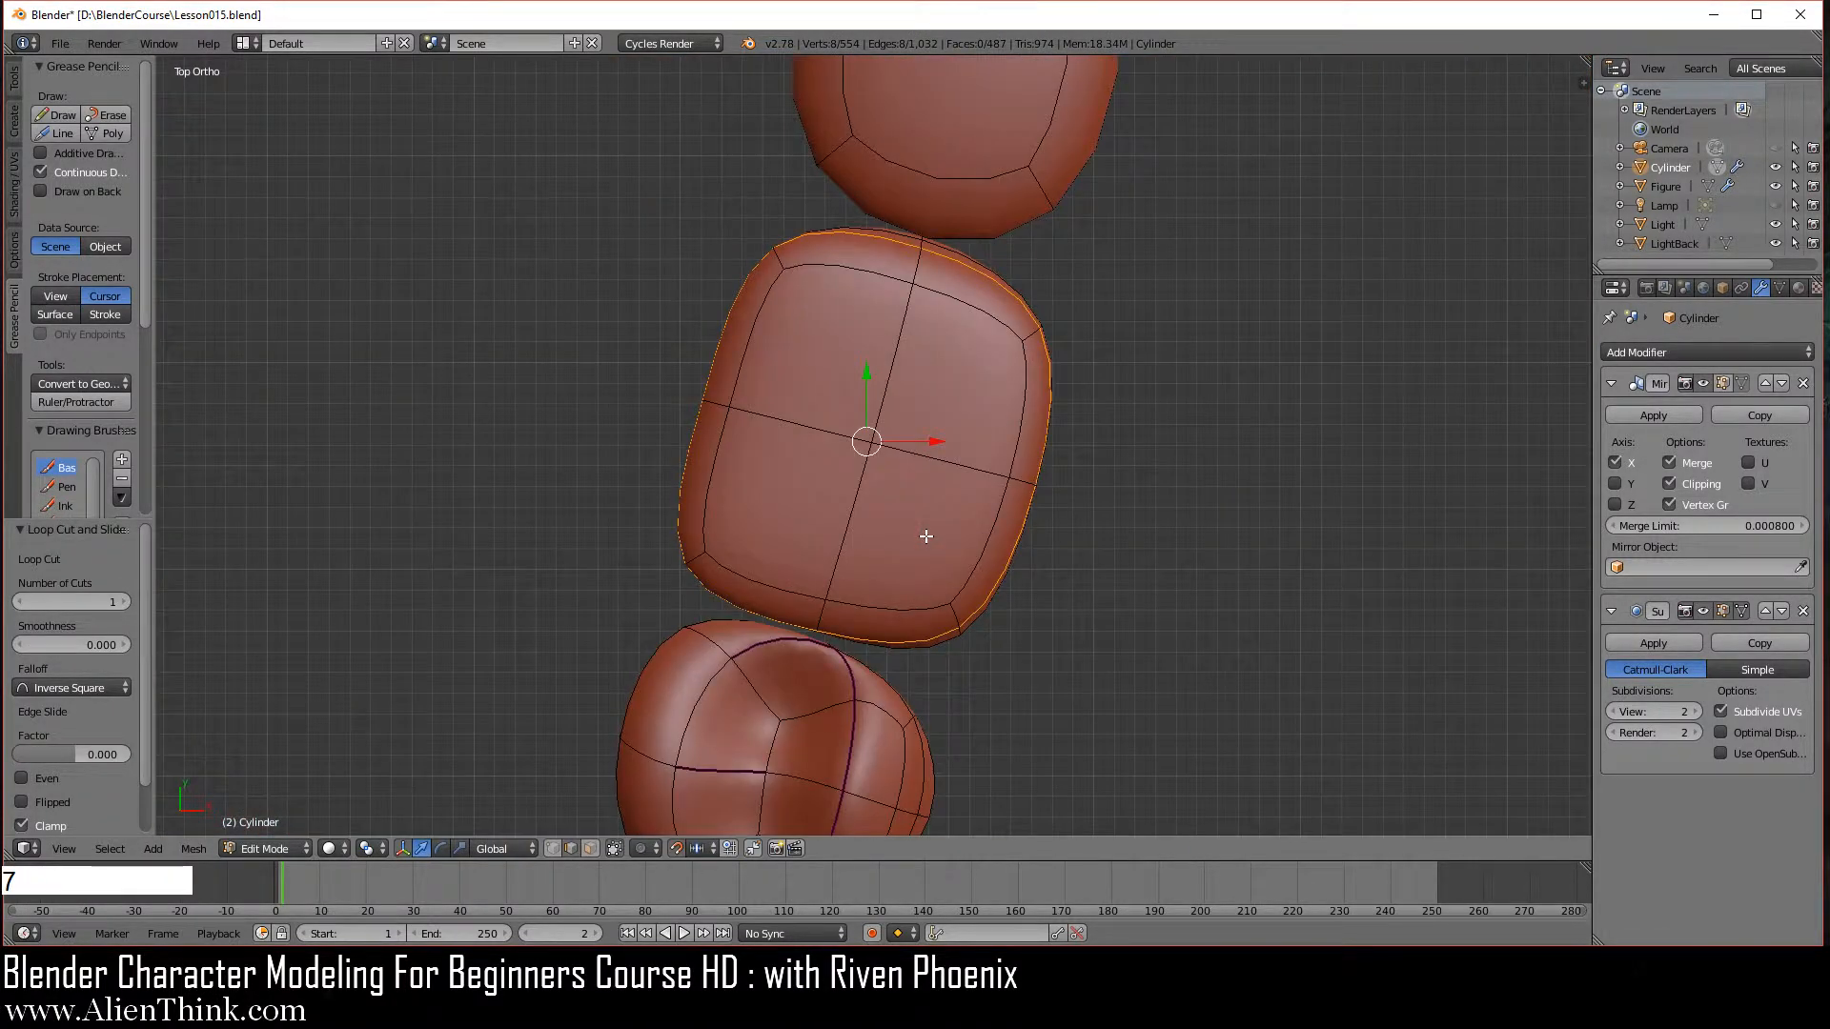
pyautogui.click(555, 847)
pyautogui.rightClick(787, 274)
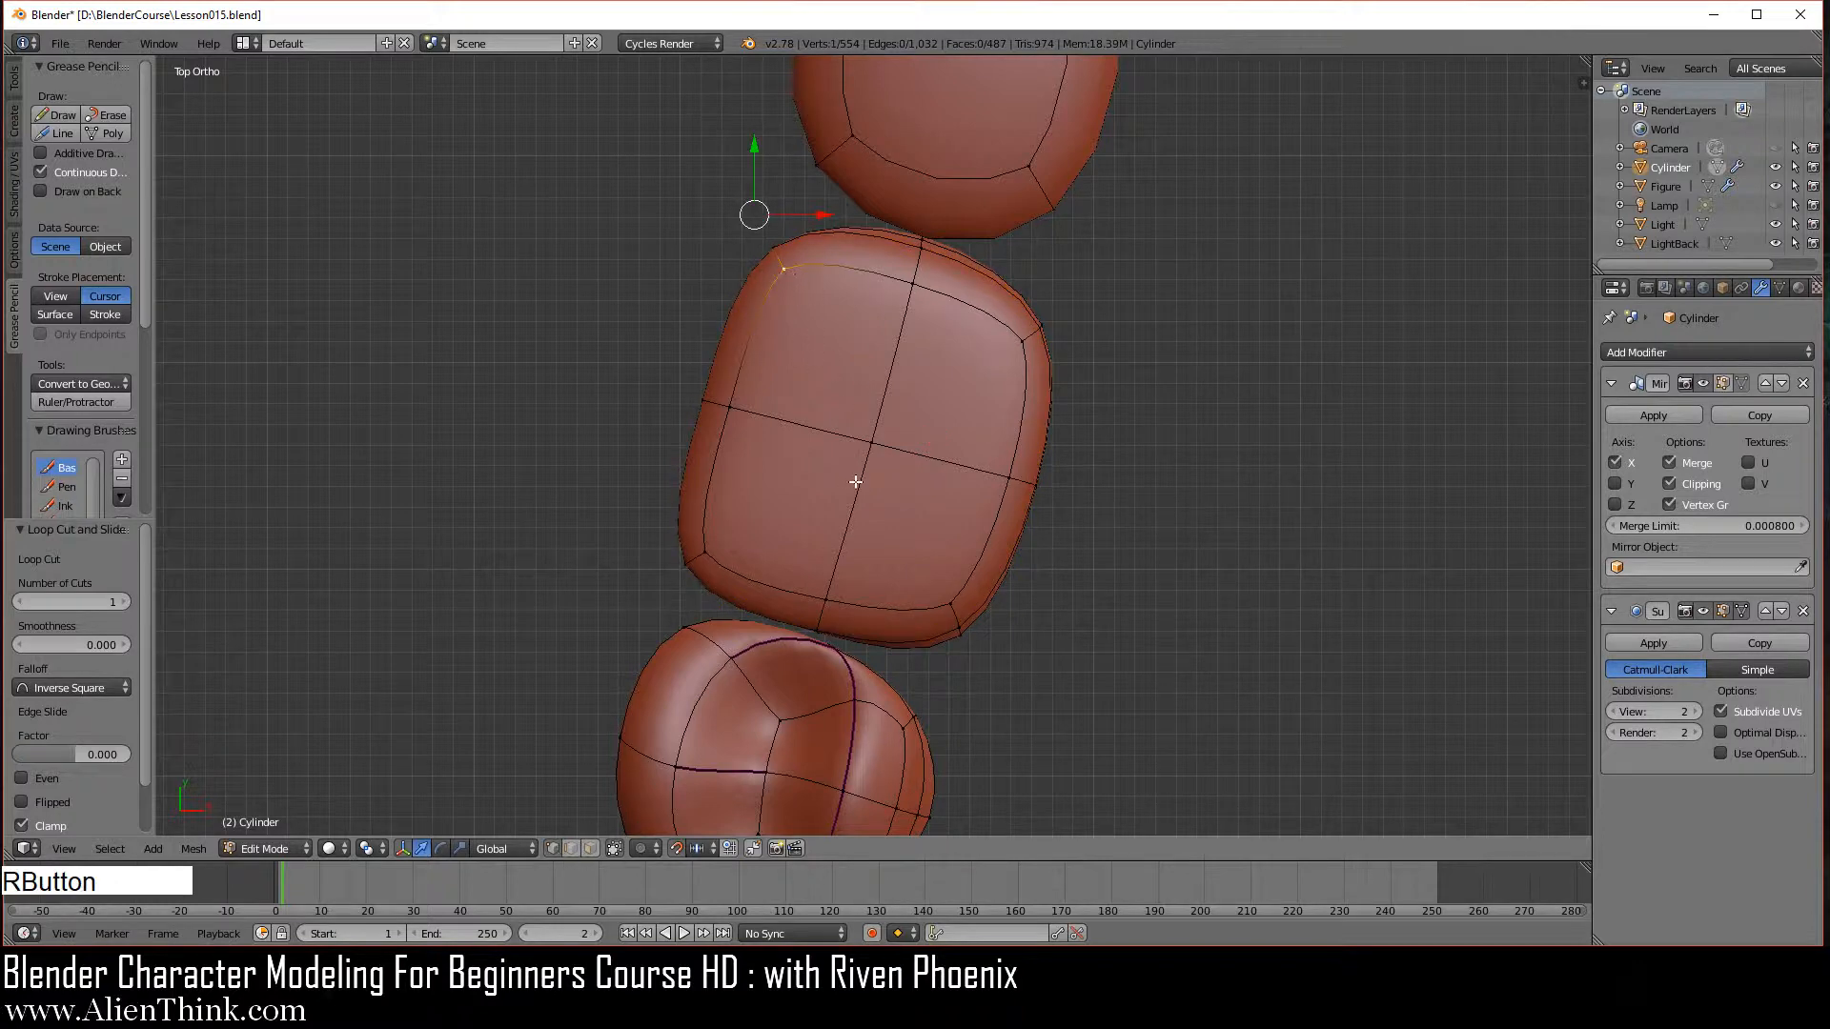
pyautogui.keyDown('shift'); pyautogui.rightClick(1019, 353); pyautogui.keyUp('shift')
pyautogui.keyDown('shift'); pyautogui.rightClick(959, 593); pyautogui.keyUp('shift')
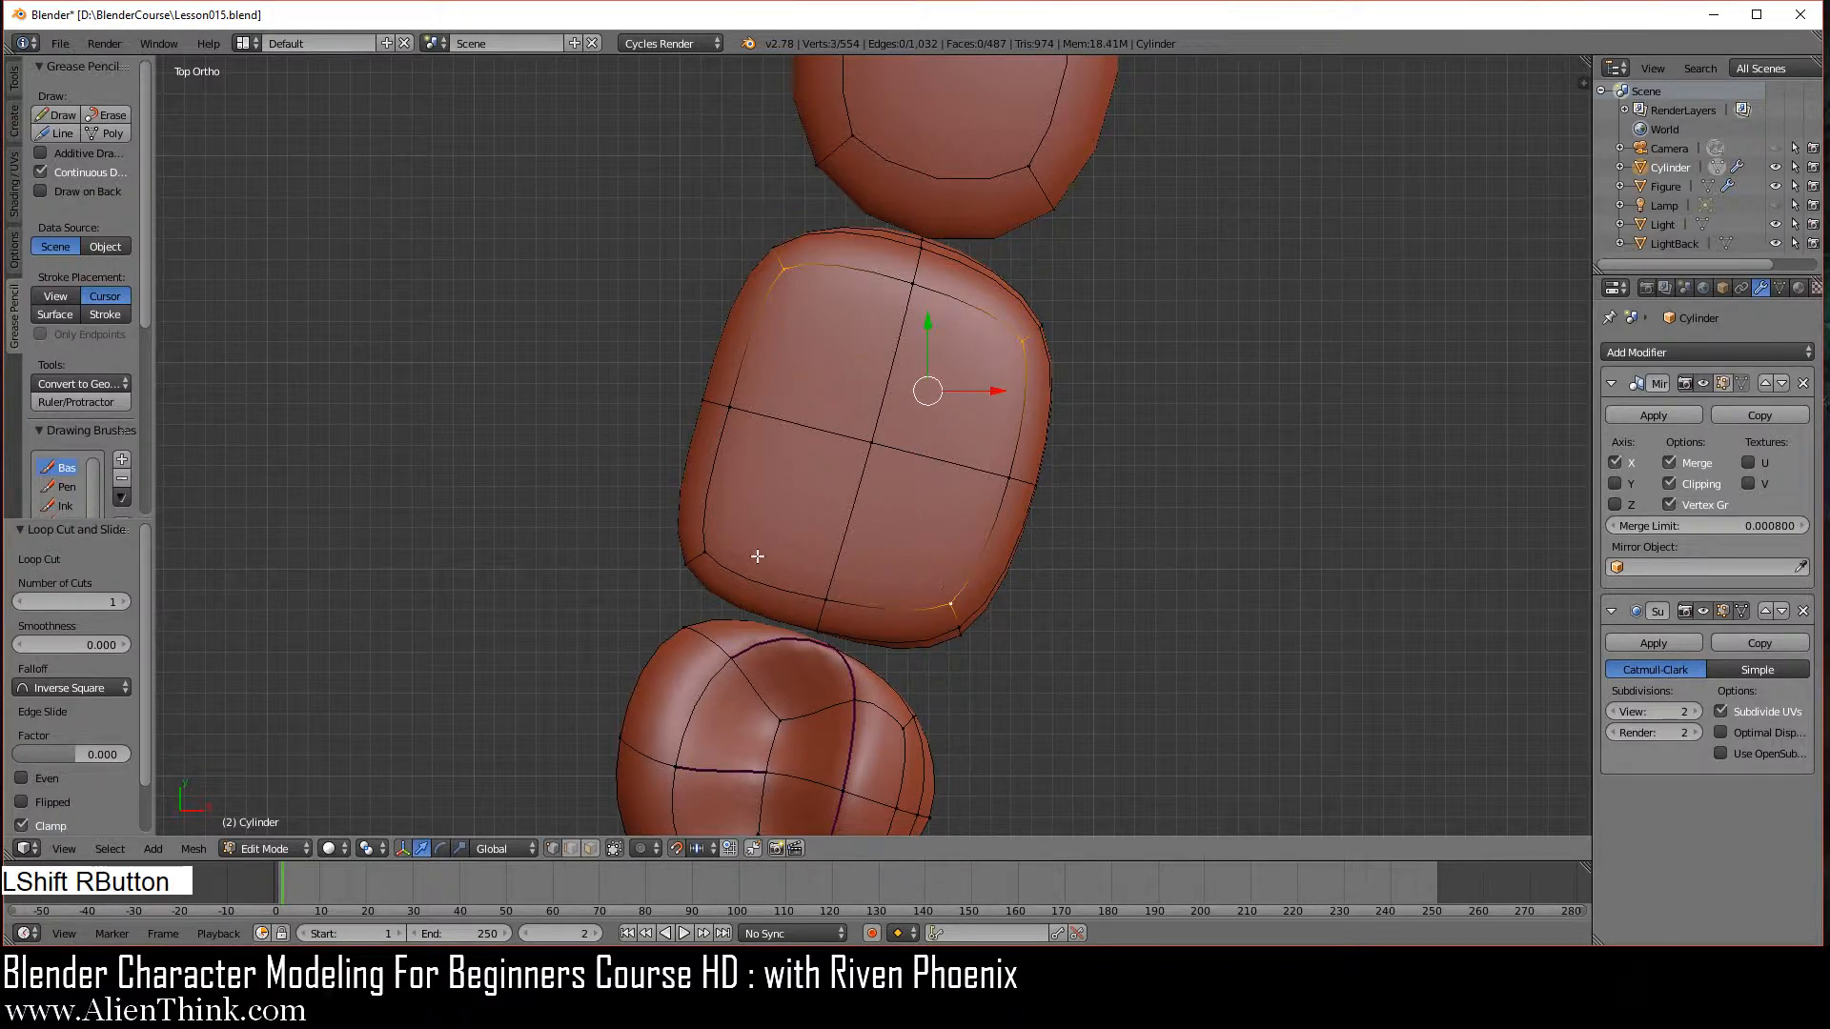
pyautogui.keyDown('shift'); pyautogui.rightClick(720, 545); pyautogui.keyUp('shift')
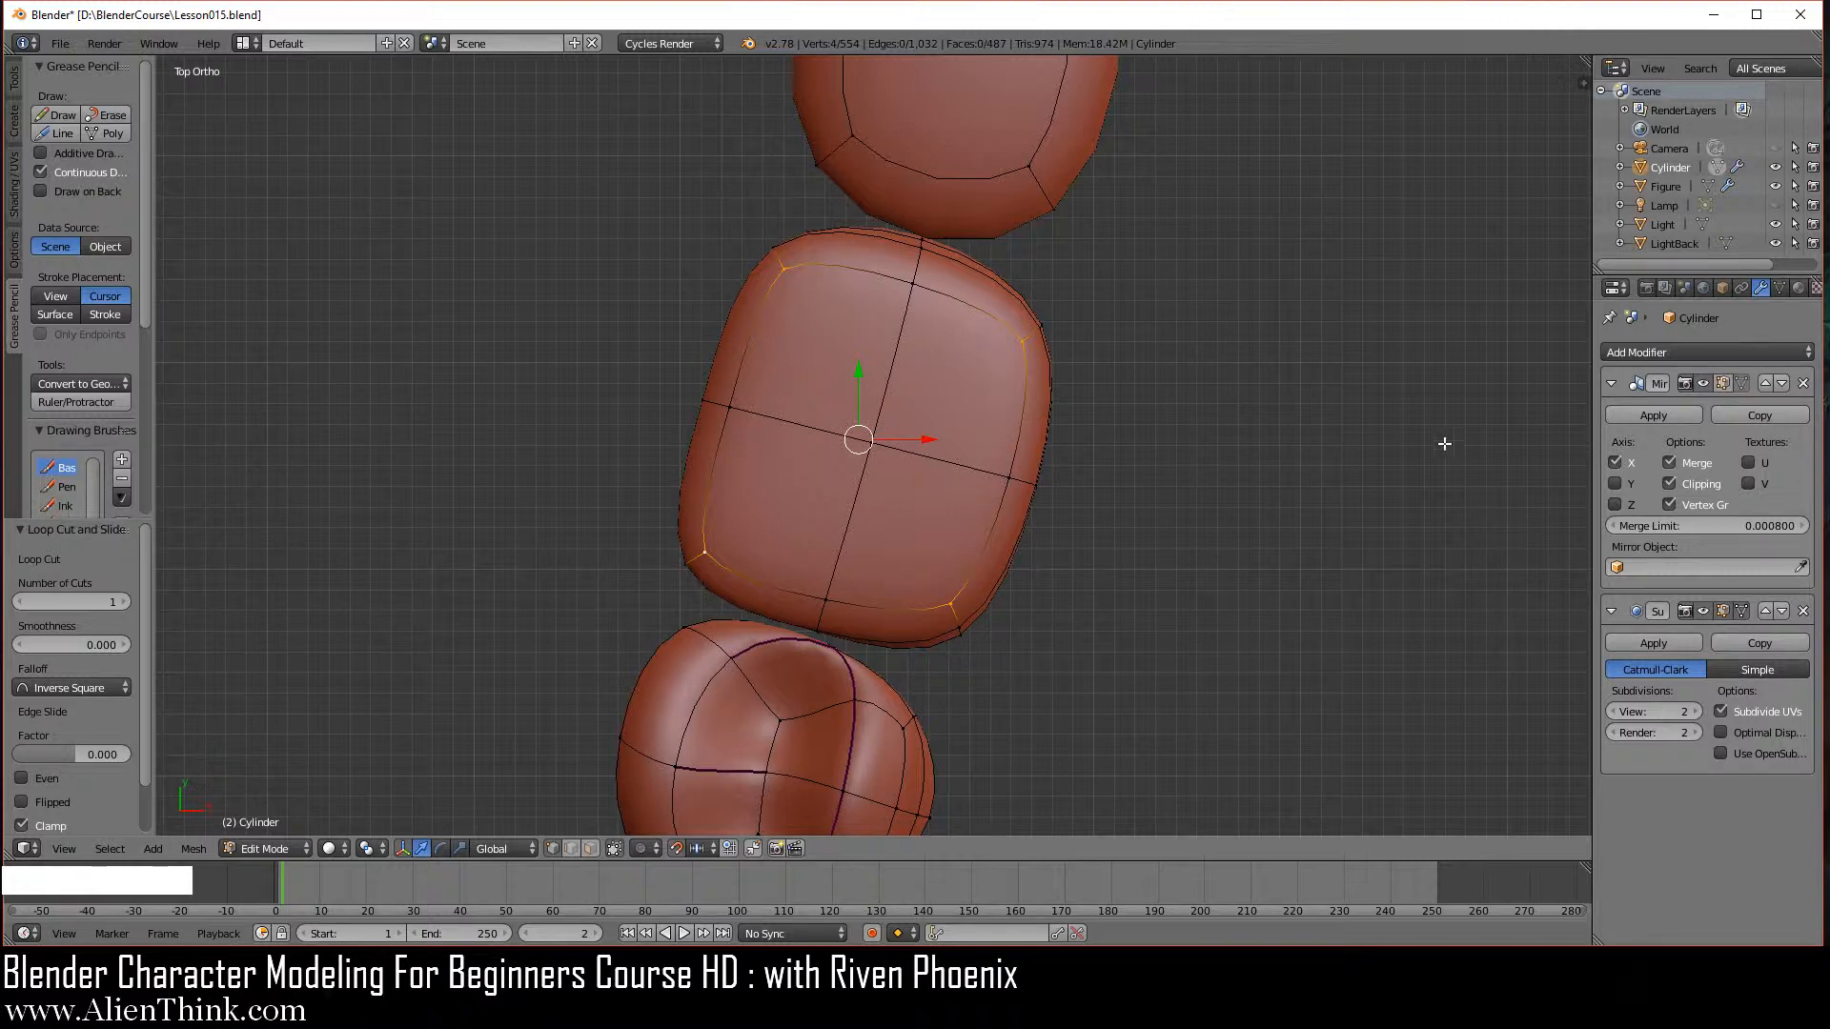
pyautogui.press('s')
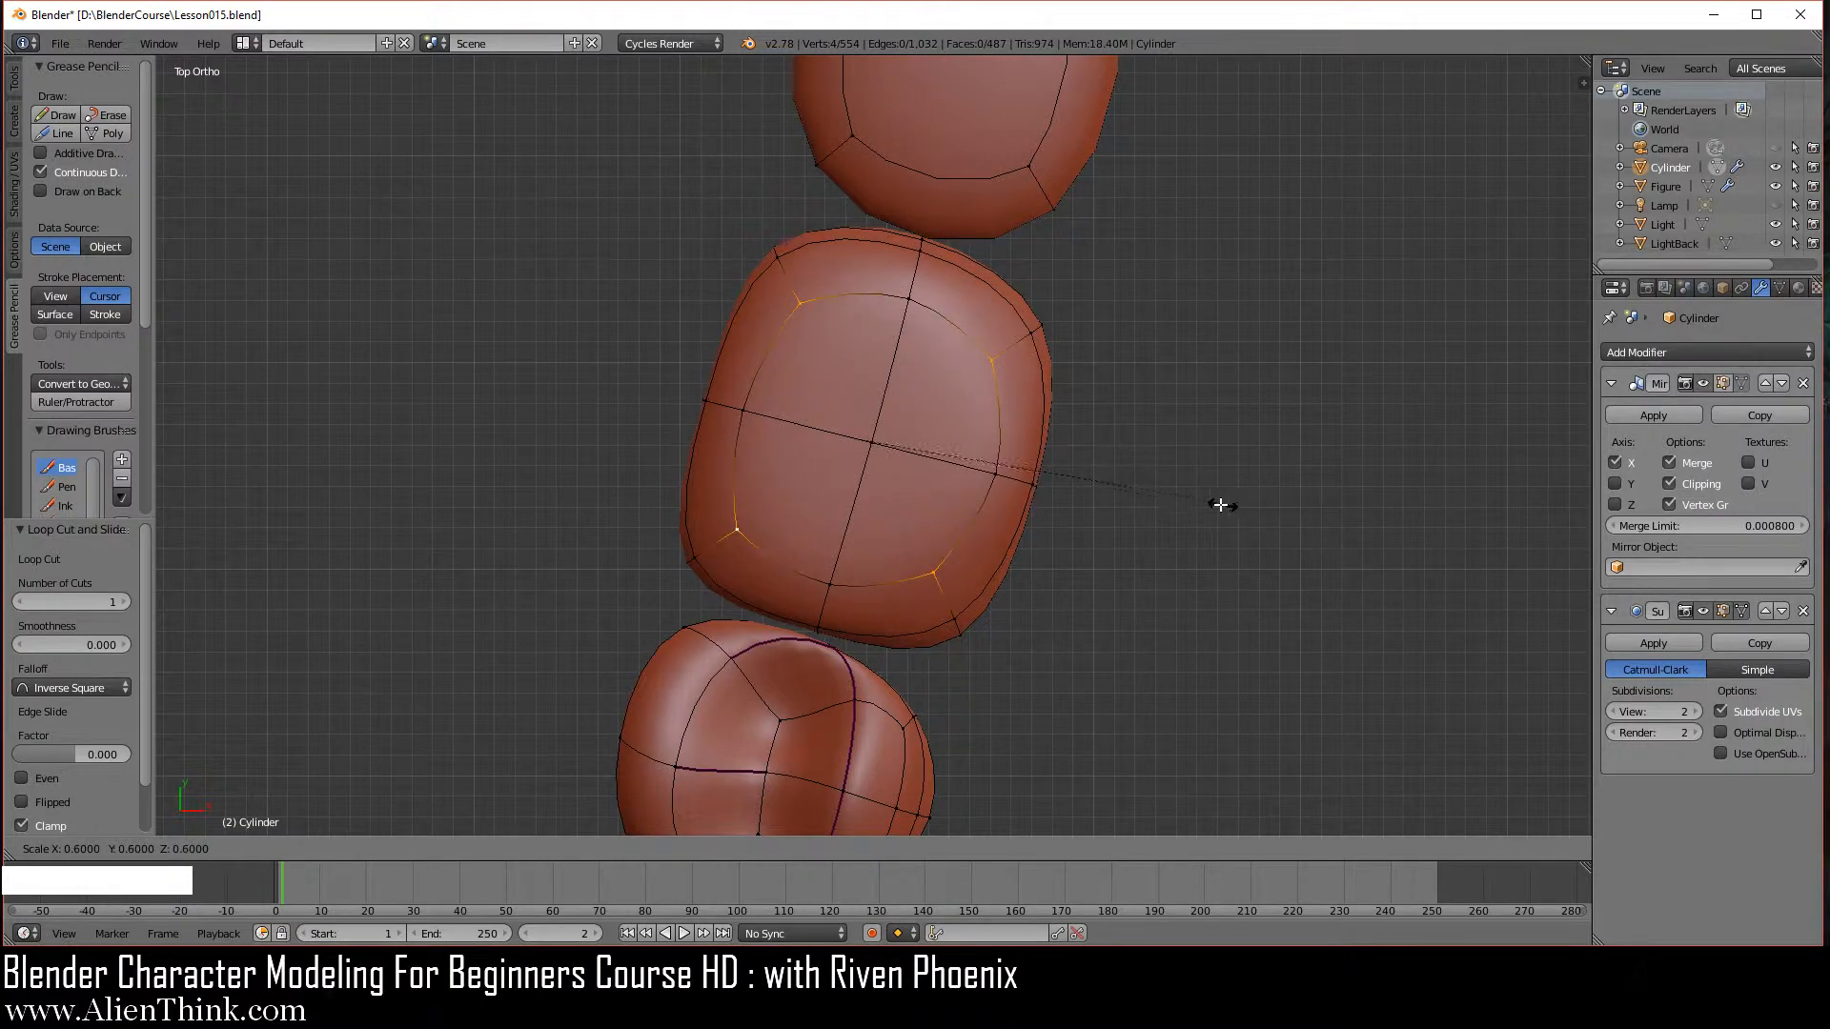
pyautogui.click(1120, 495)
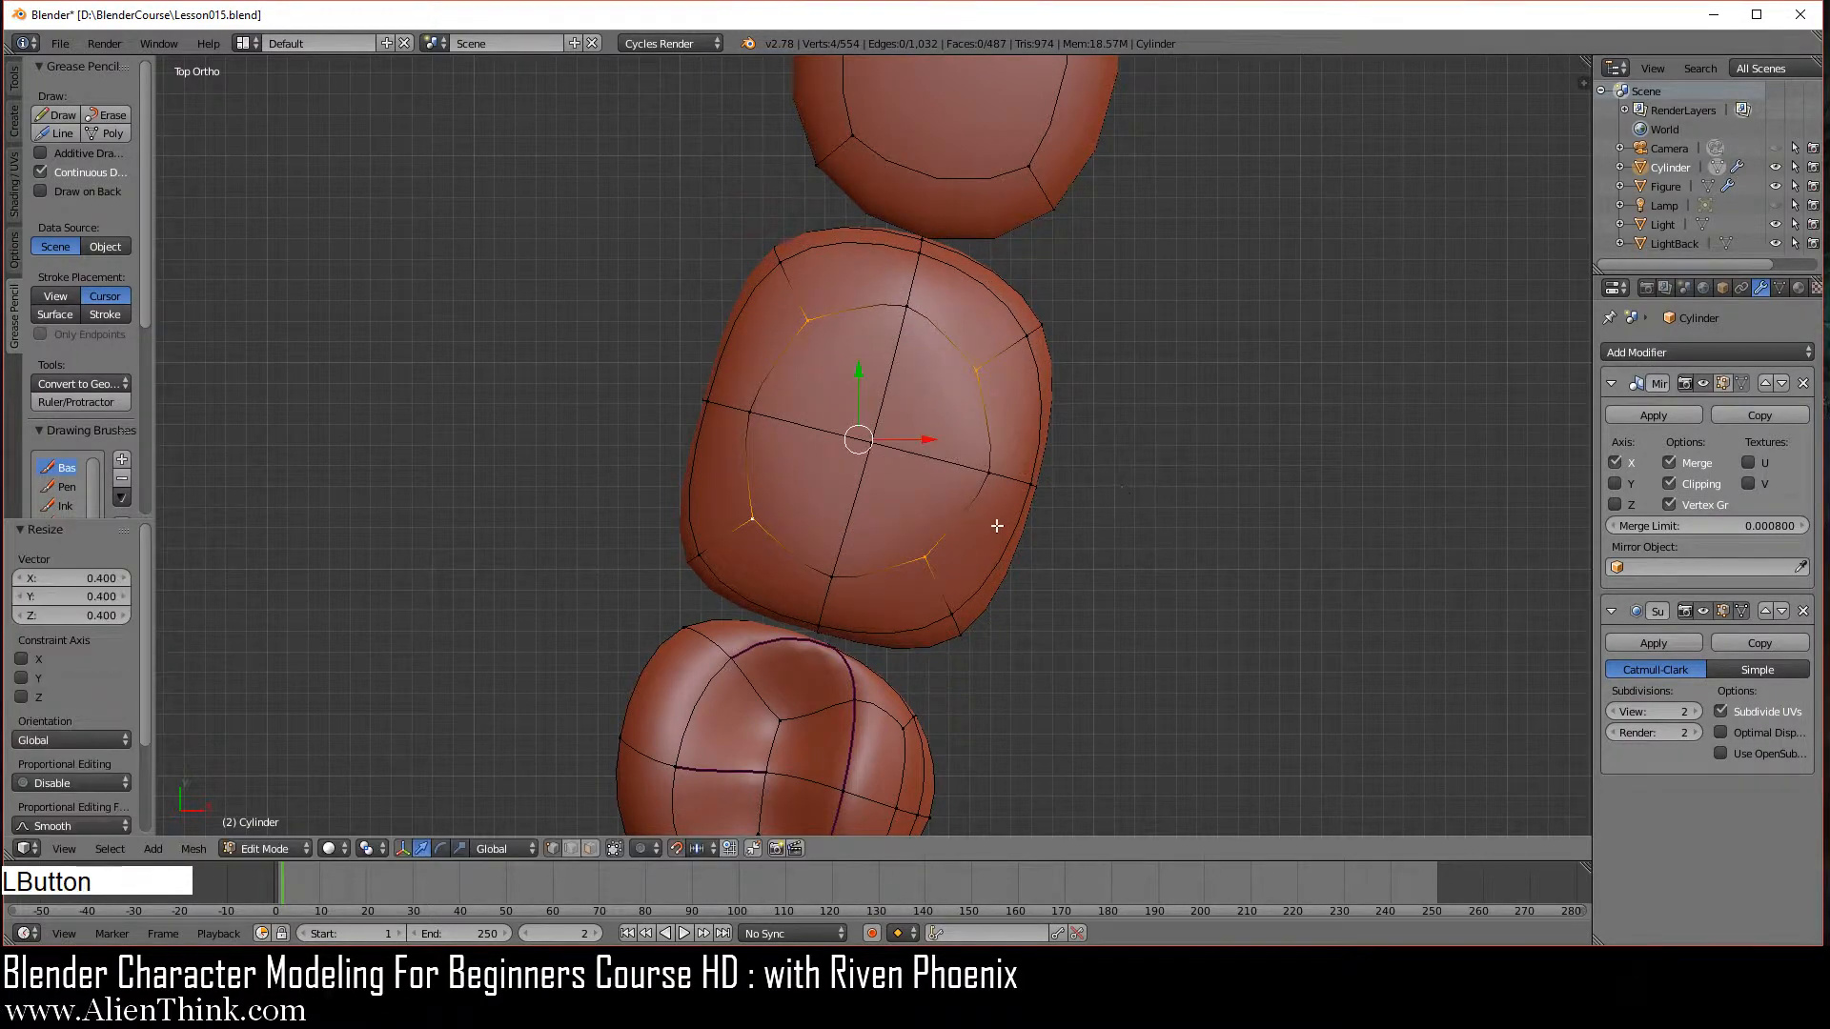
# Select the centre vertex of the molar's top surface and lower it by -0.12 along Z.
pyautogui.moveTo(915, 678); pyautogui.dragTo(1067, 544, button='middle')
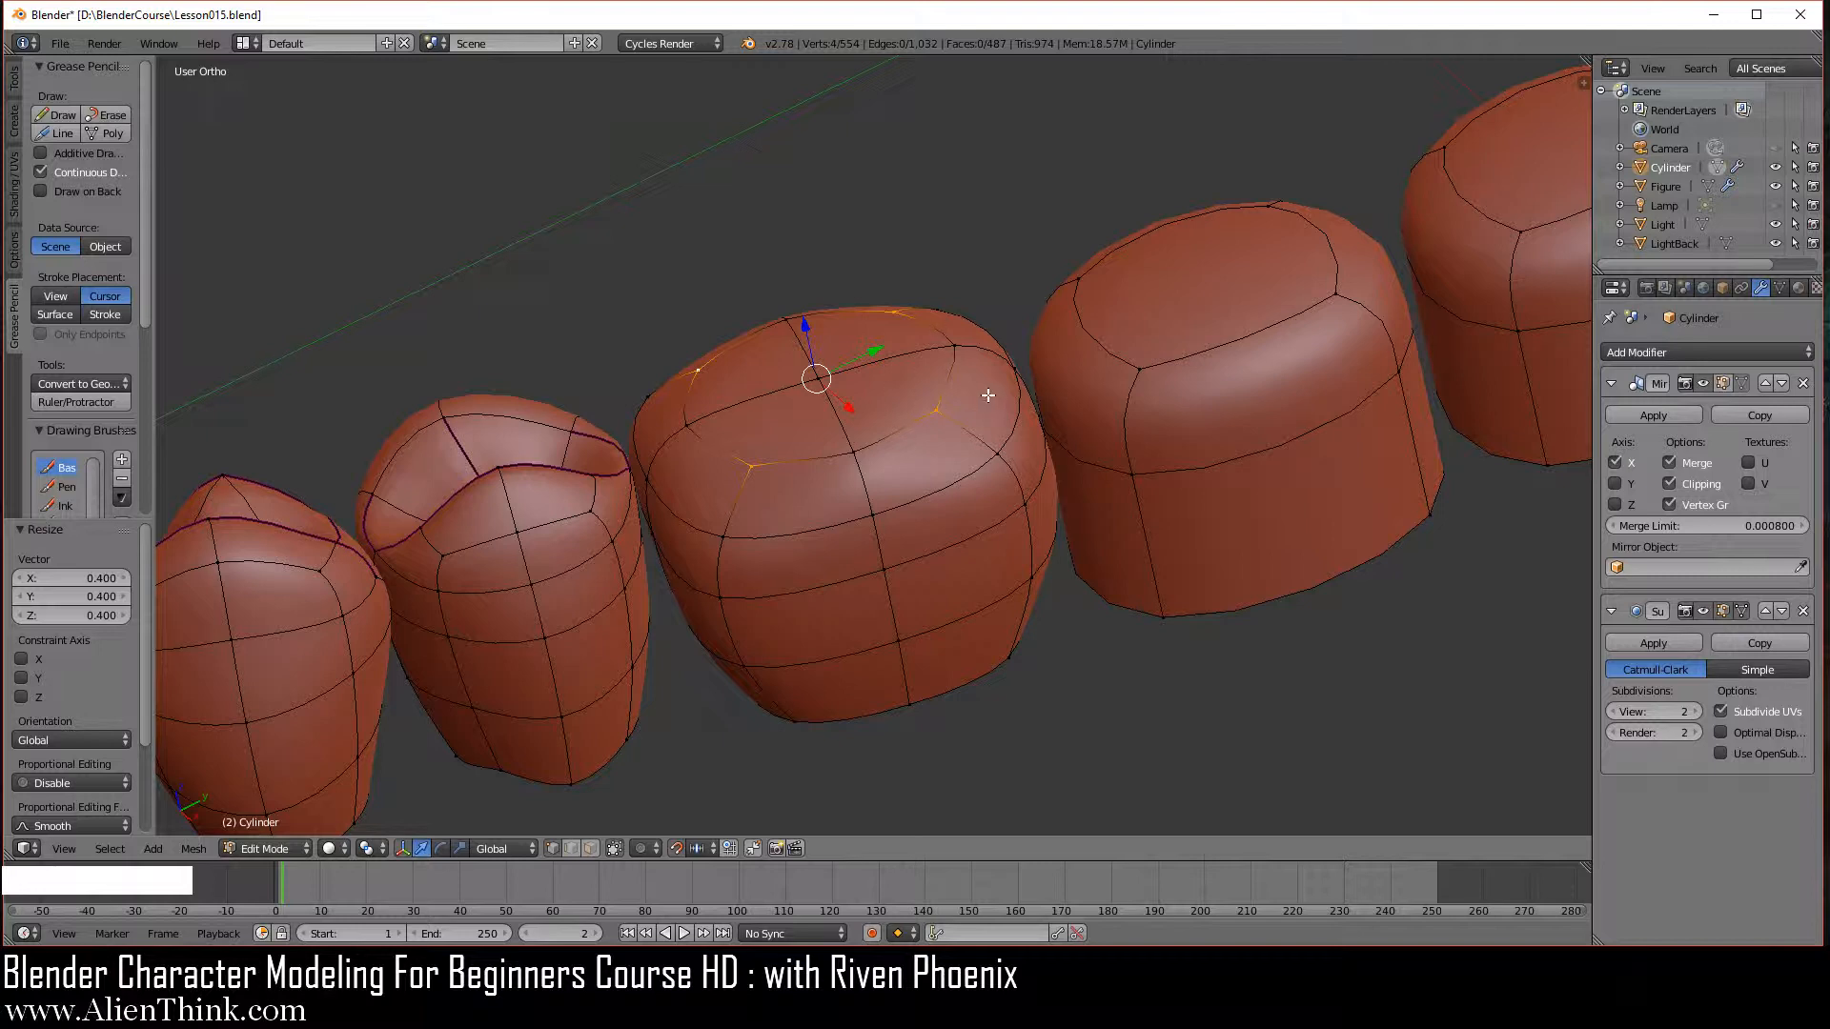
pyautogui.rightClick(818, 376)
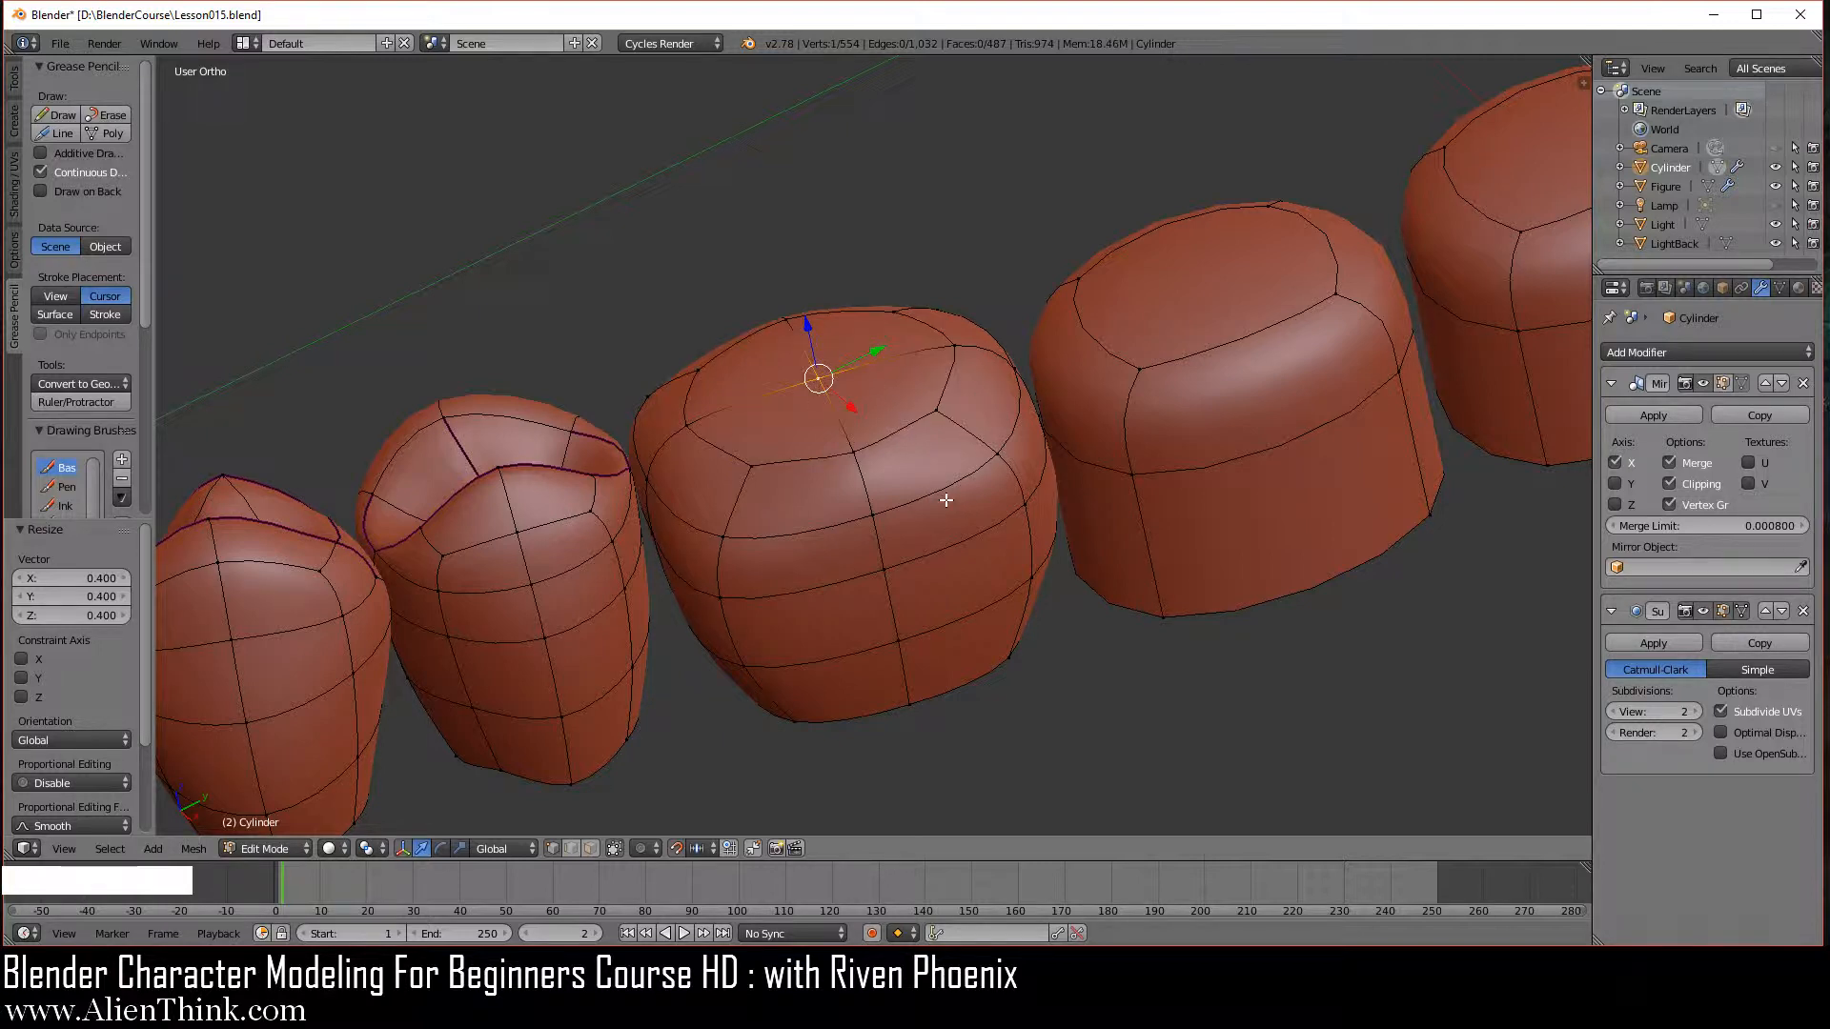
pyautogui.press('KP_3')
pyautogui.scroll(1, 840, 407)
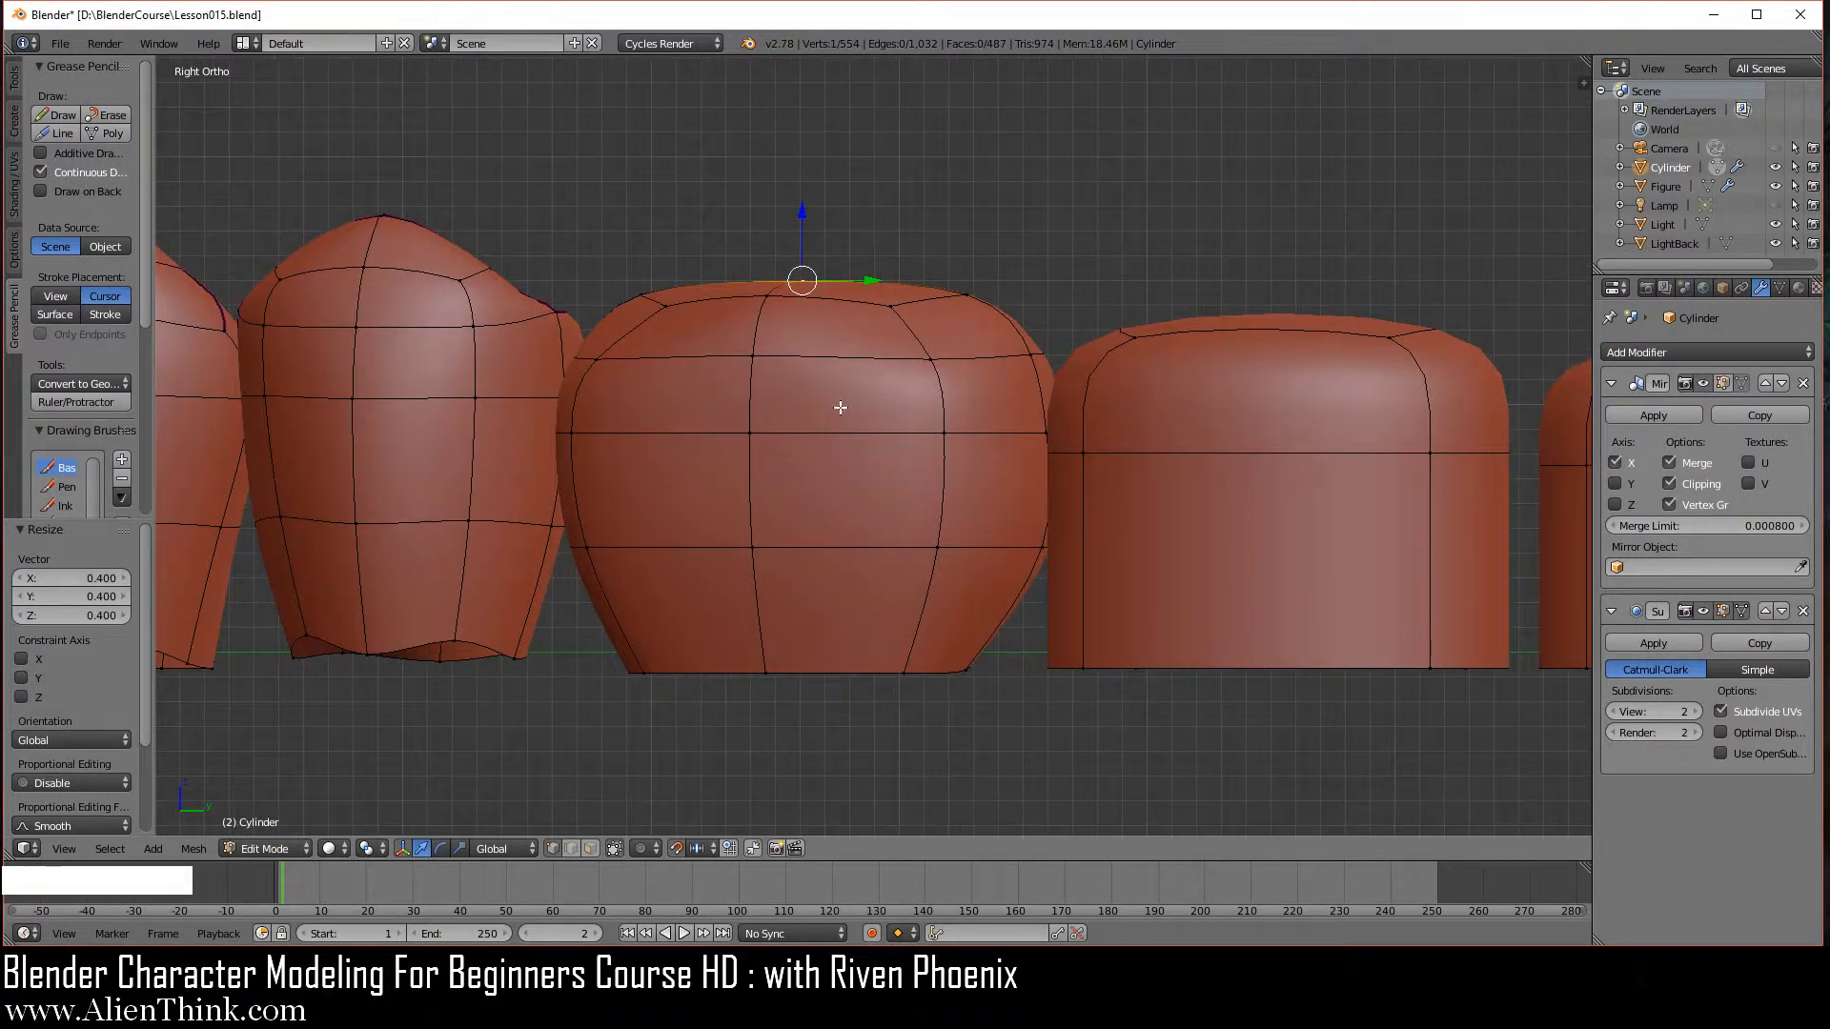
pyautogui.press('z')
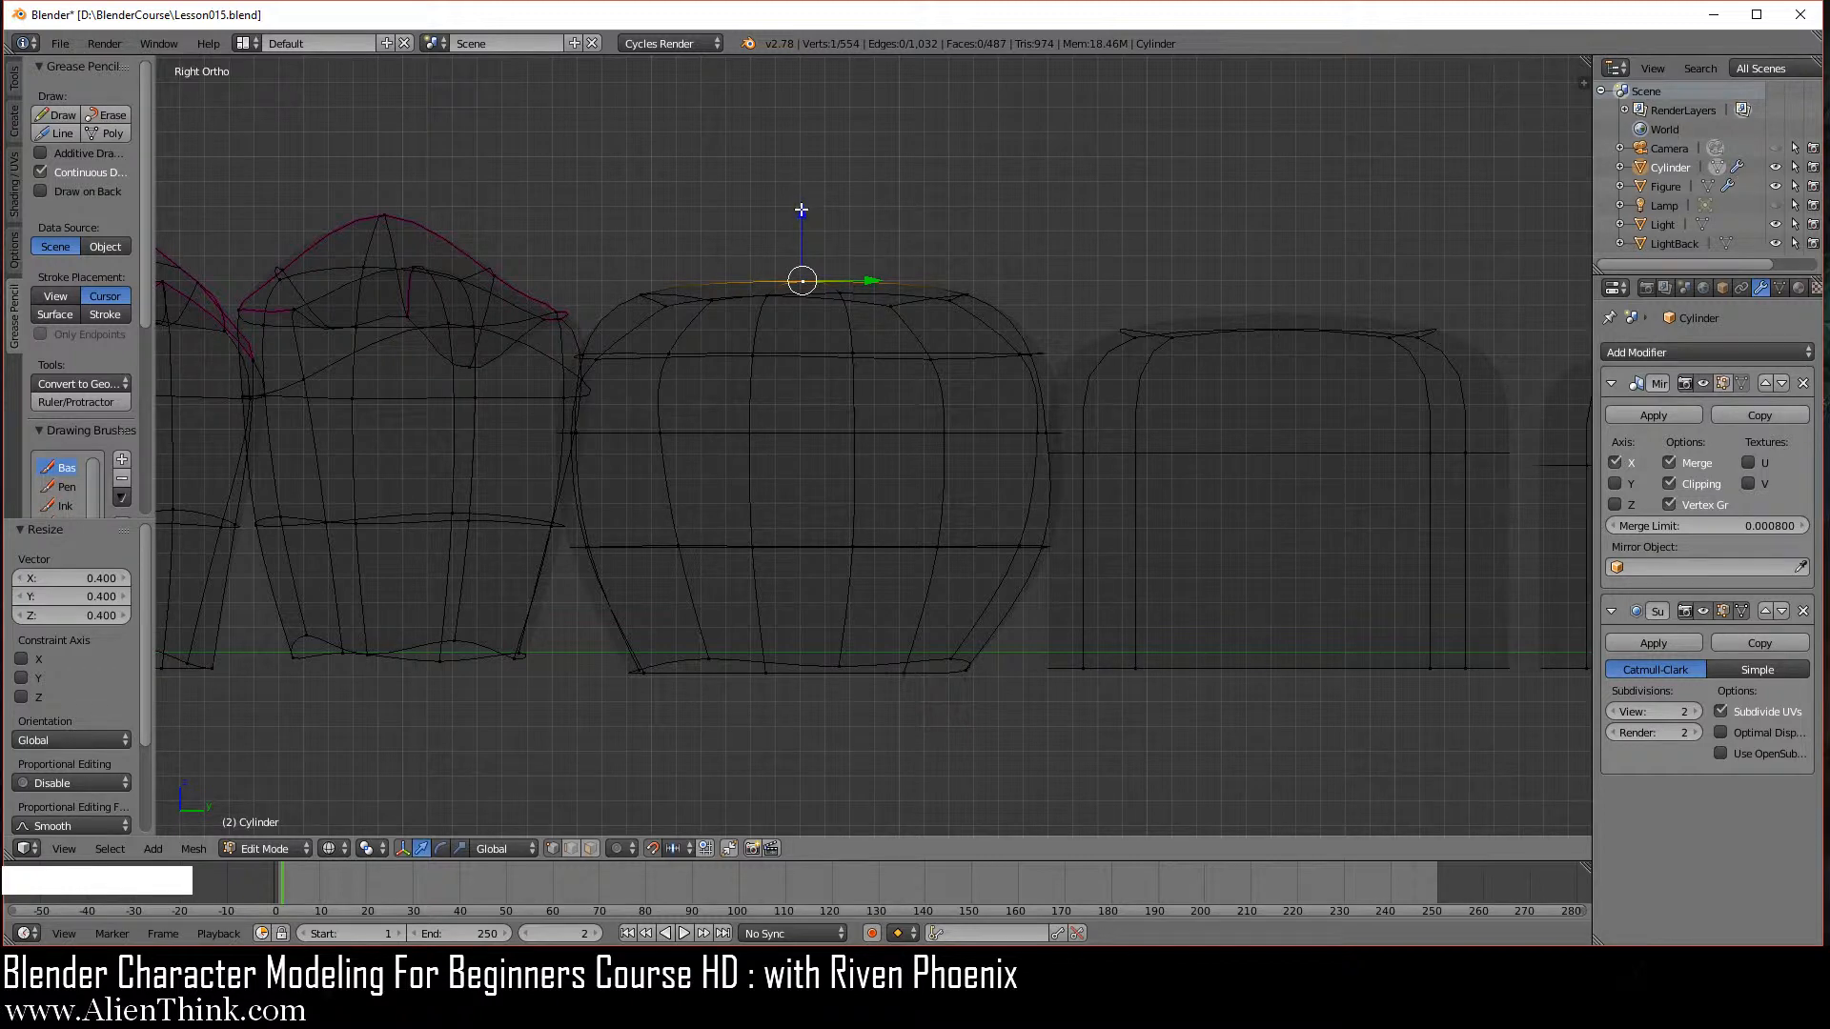
pyautogui.moveTo(801, 210); pyautogui.dragTo(799, 499)
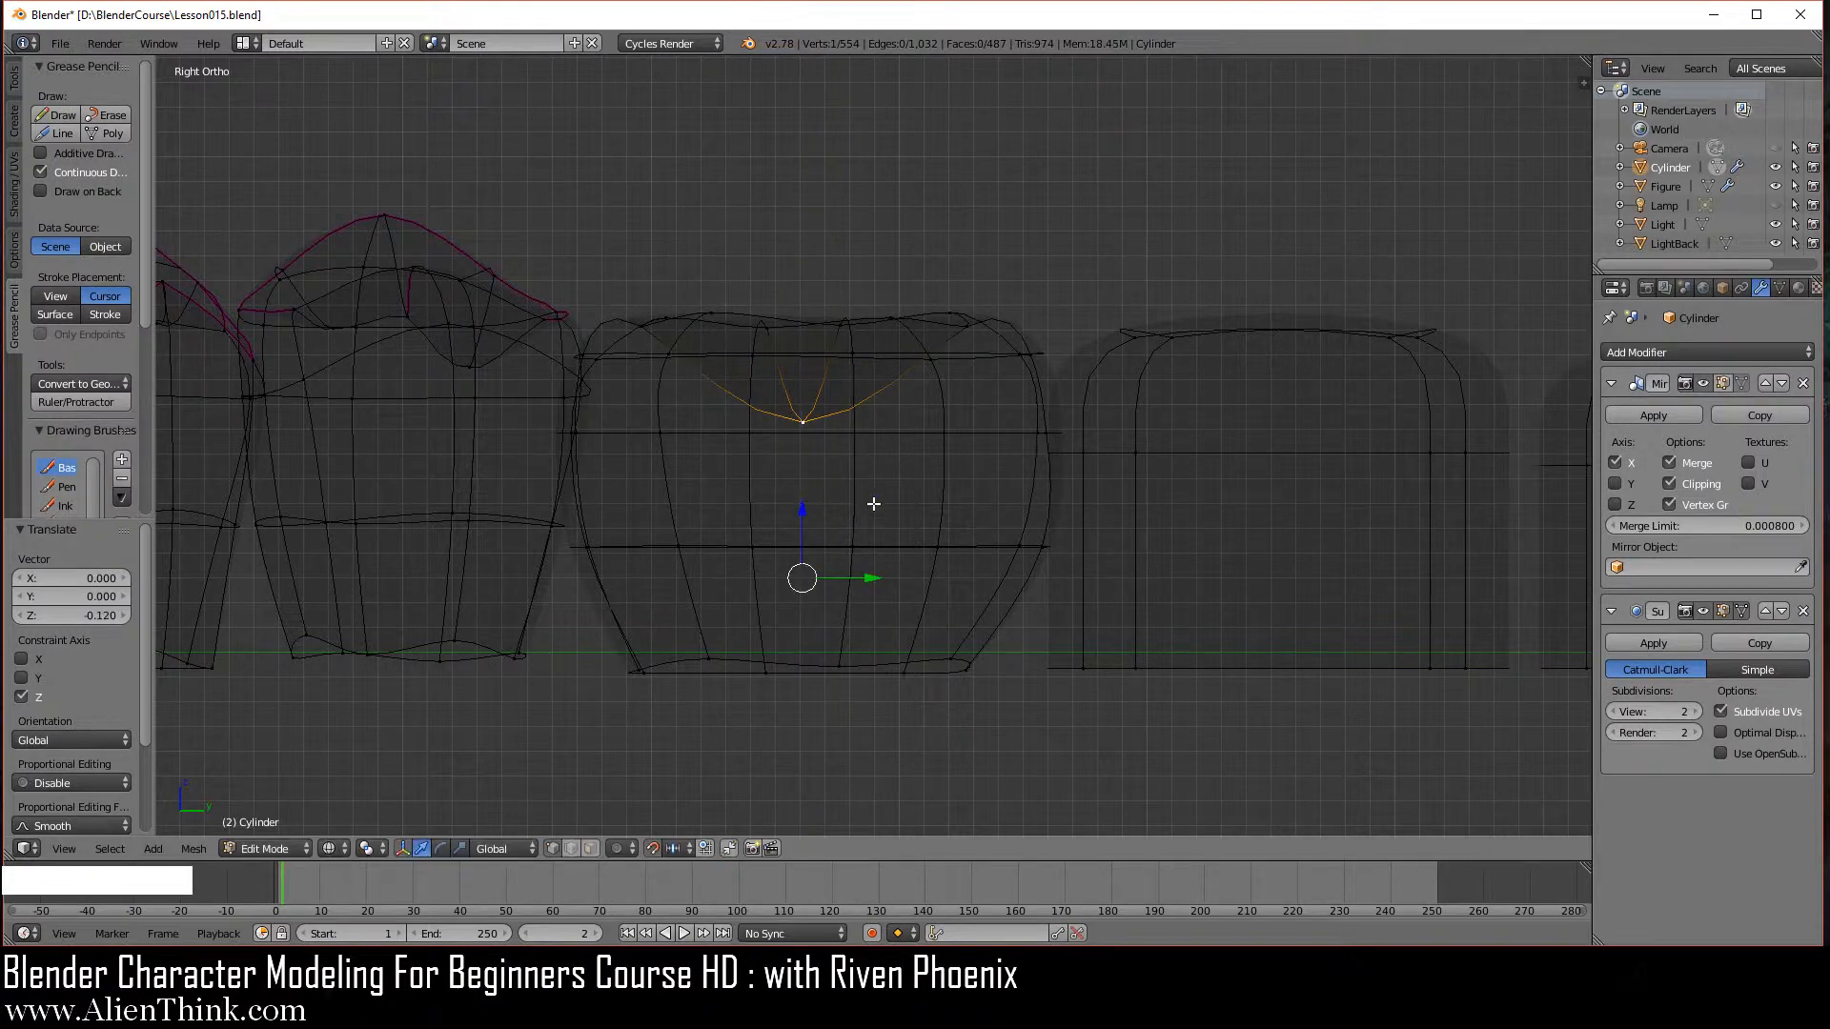
pyautogui.press('z')
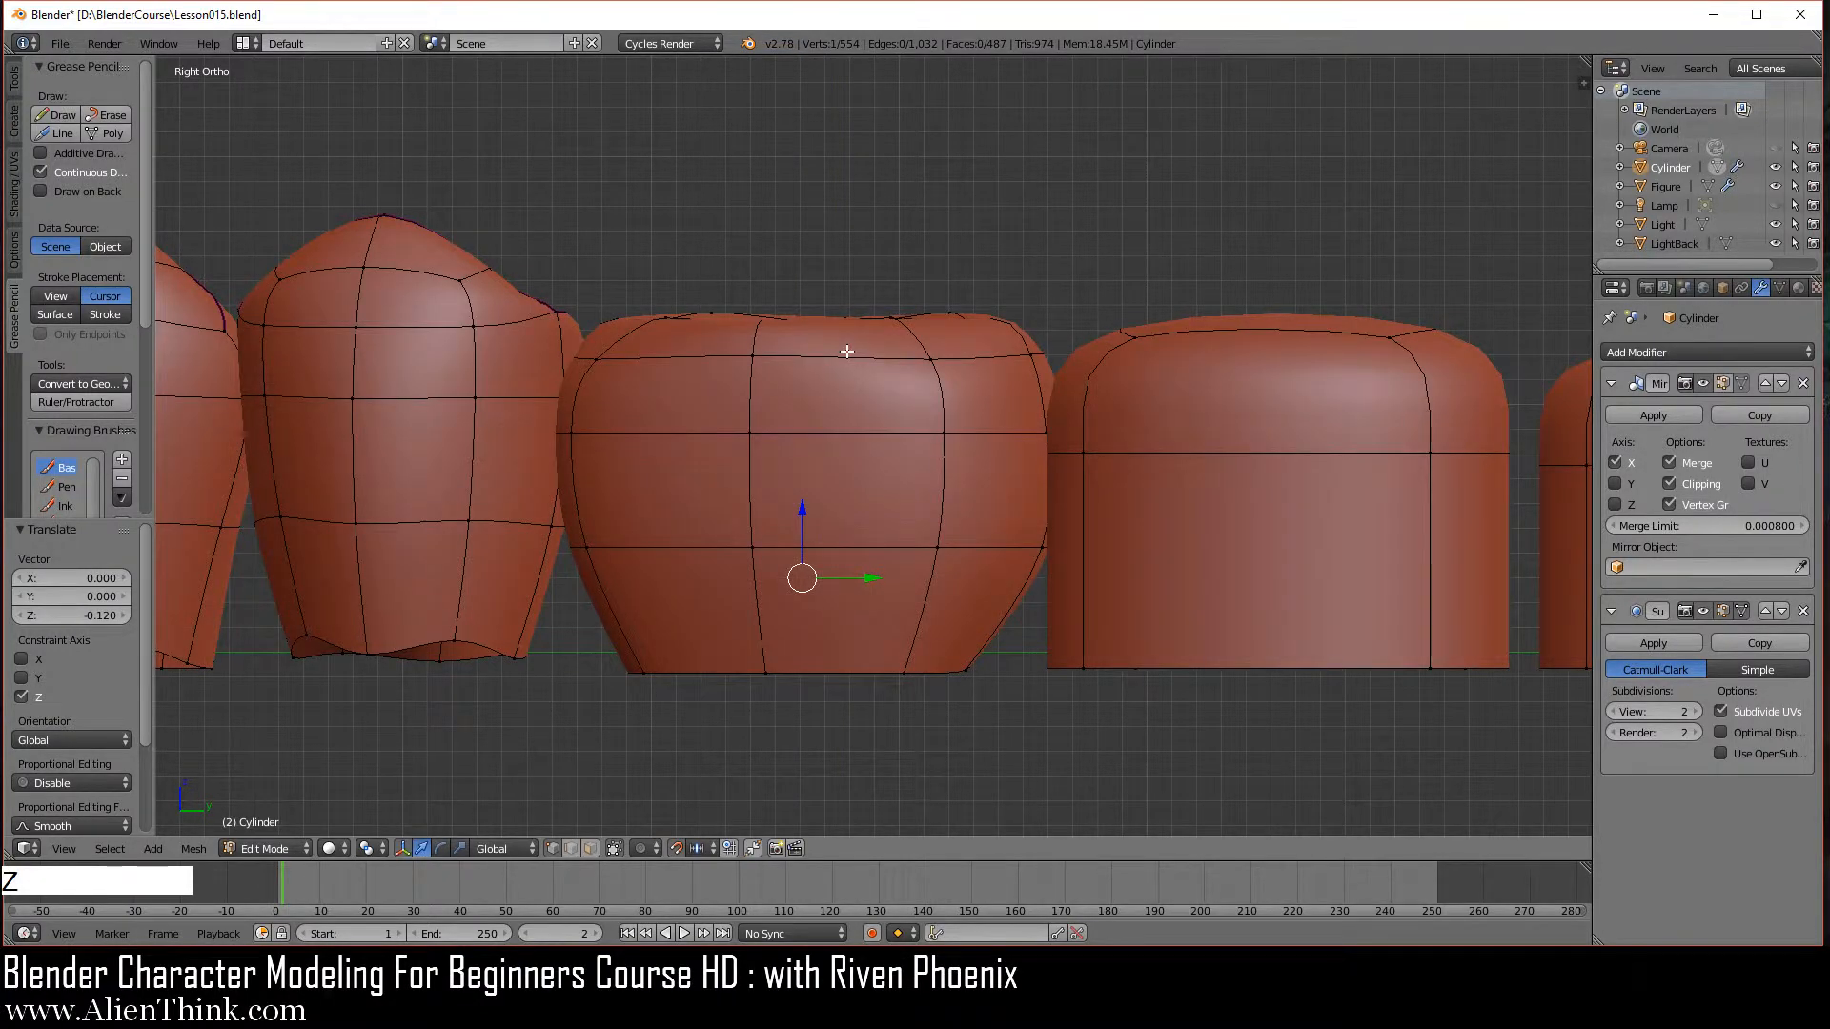
# Select the four corner vertices around the molar's central hollow and raise them by 0.04 along Z.
pyautogui.moveTo(846, 351); pyautogui.dragTo(856, 594, button='middle')
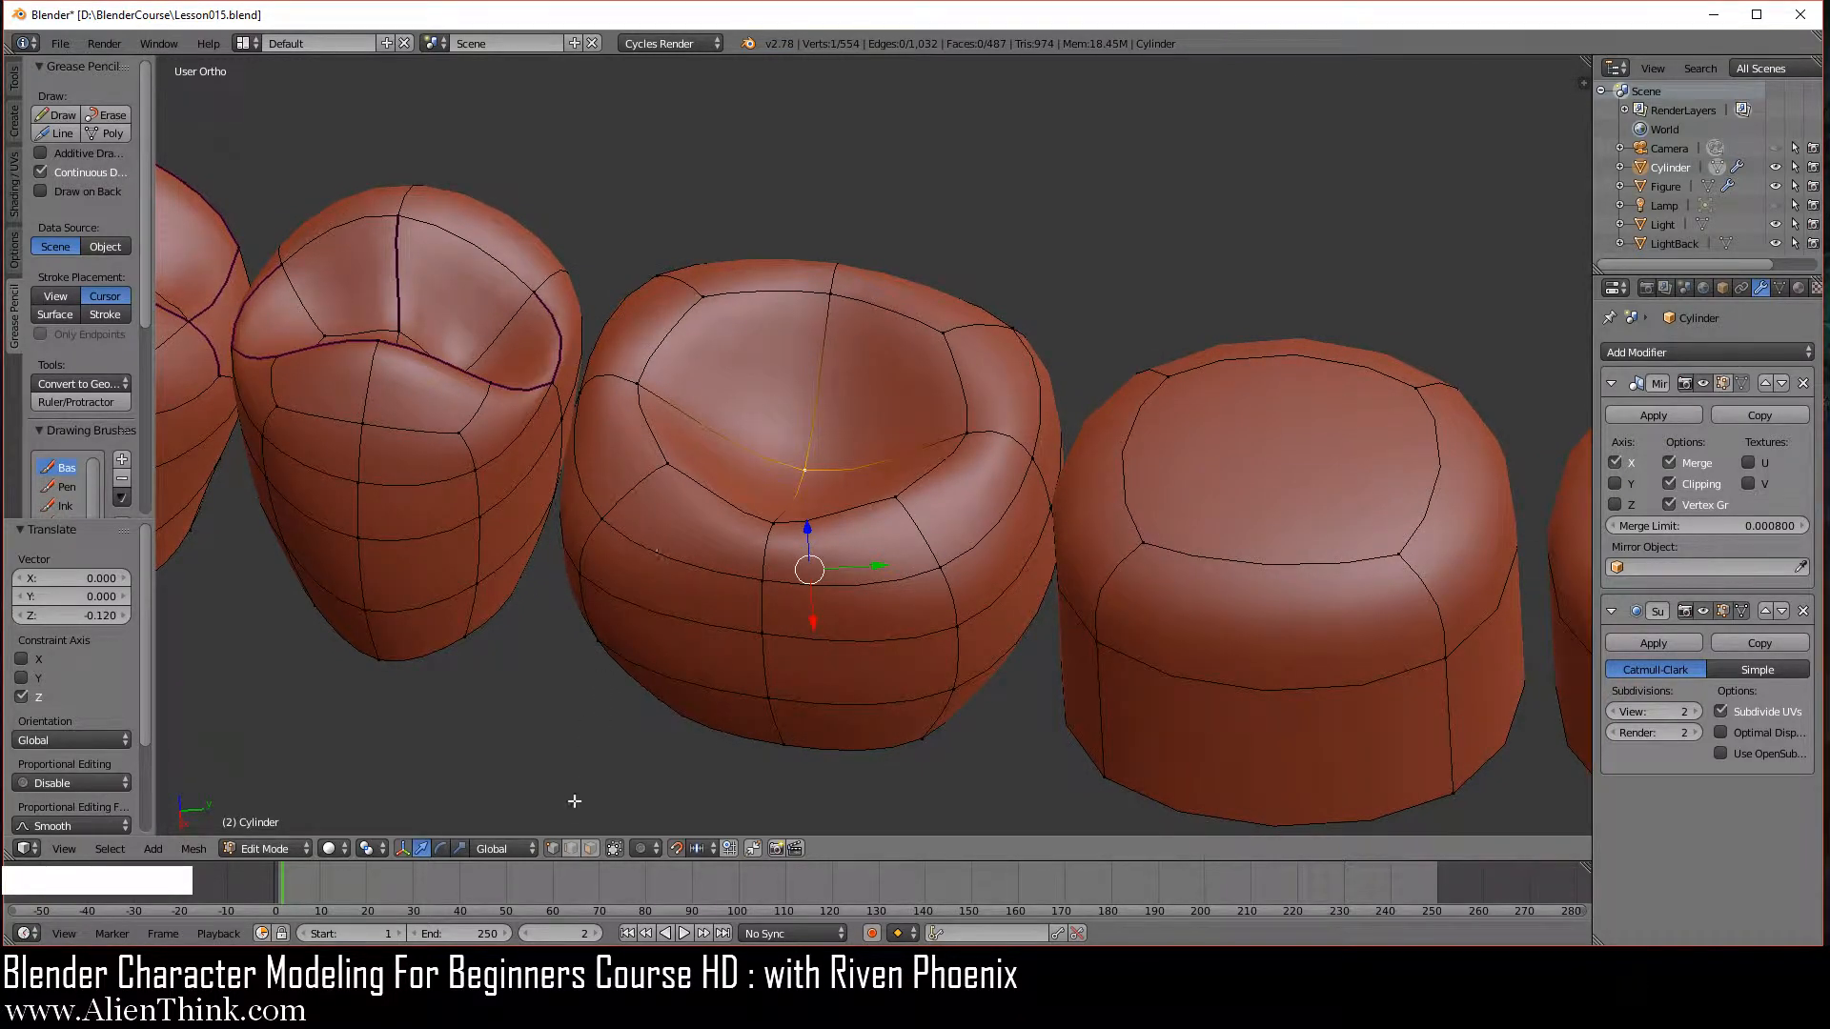
pyautogui.click(553, 848)
pyautogui.rightClick(671, 464)
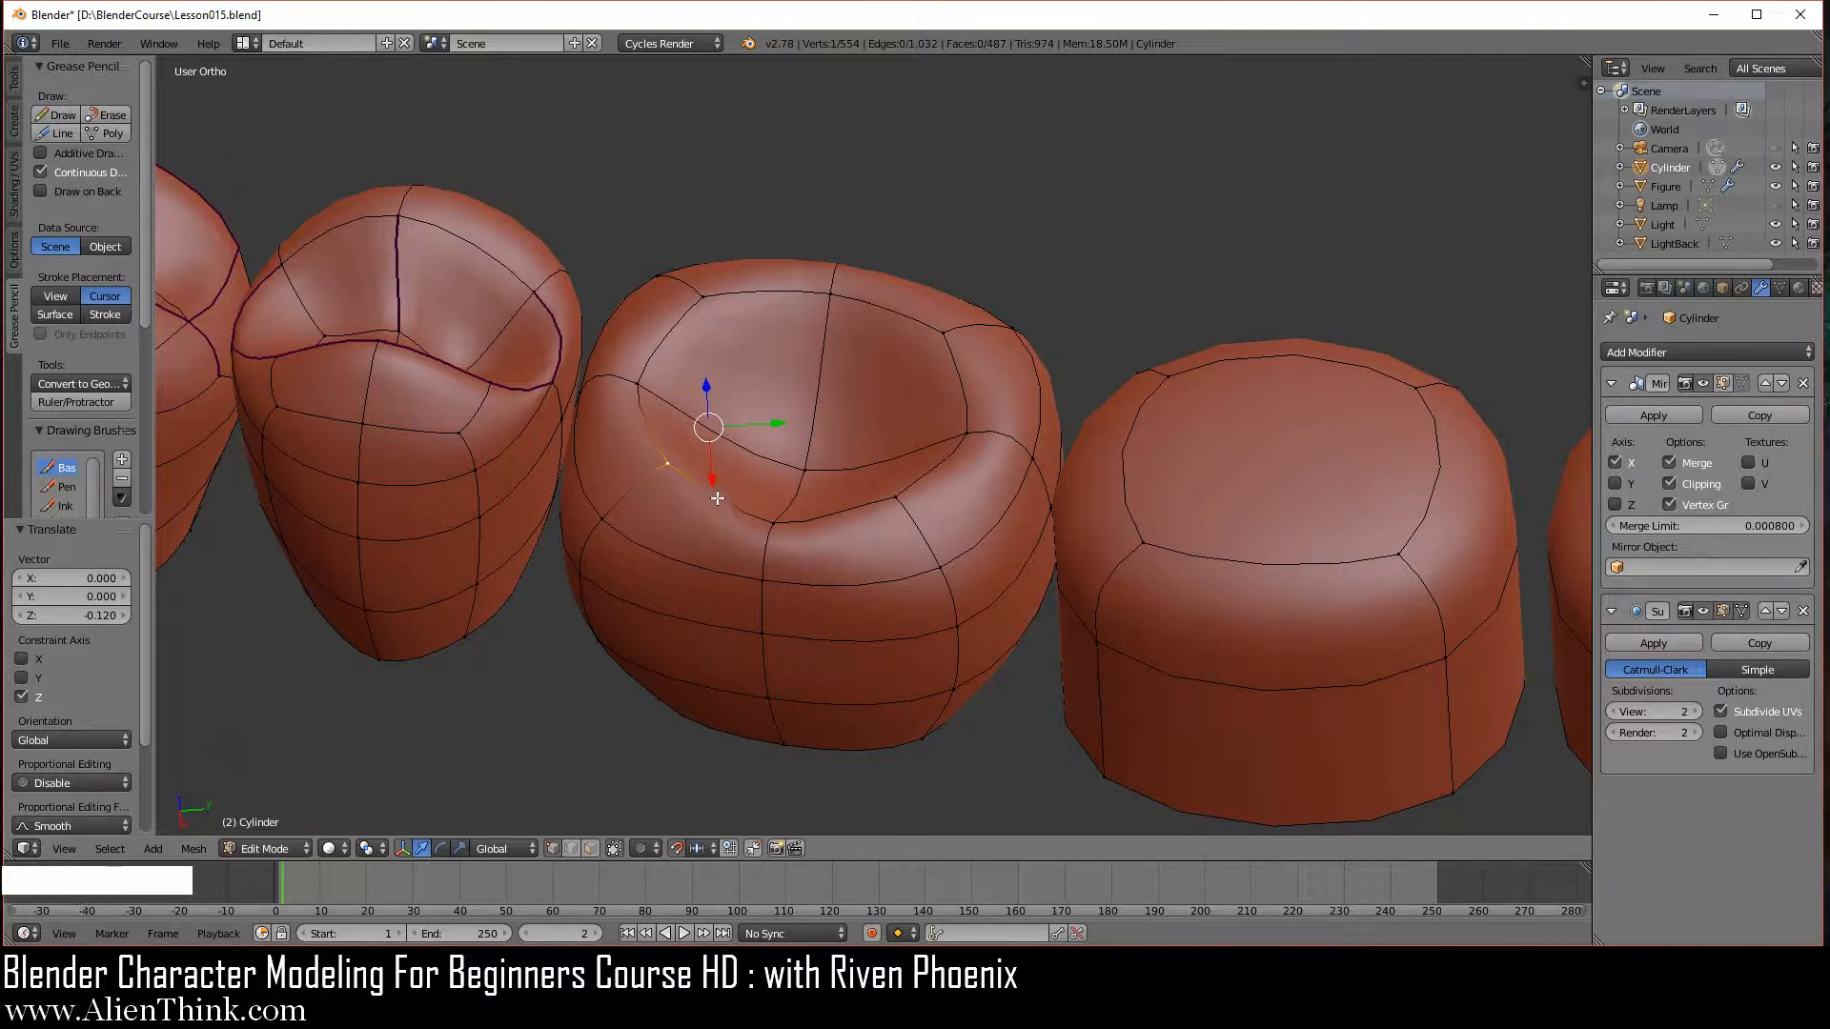
pyautogui.keyDown('shift'); pyautogui.rightClick(703, 298); pyautogui.keyUp('shift')
pyautogui.keyDown('shift'); pyautogui.rightClick(943, 334); pyautogui.keyUp('shift')
pyautogui.keyDown('shift'); pyautogui.rightClick(901, 495); pyautogui.keyUp('shift')
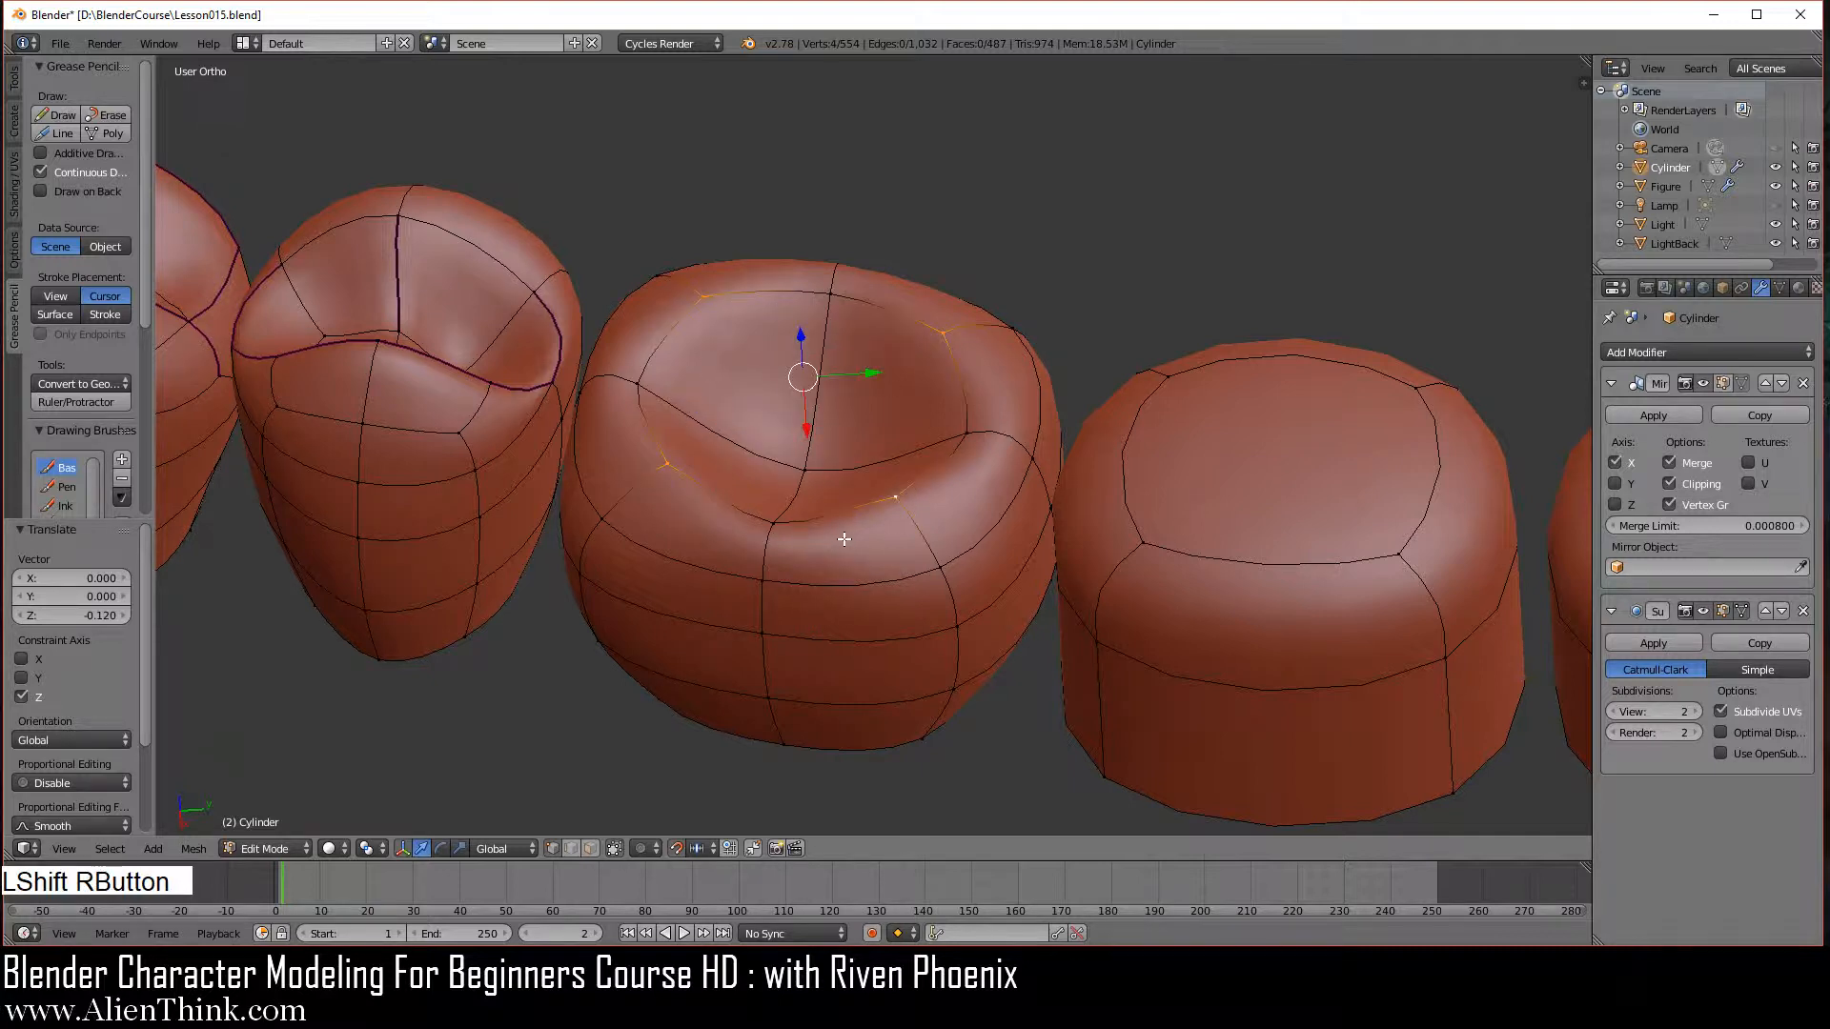
pyautogui.press('KP_3')
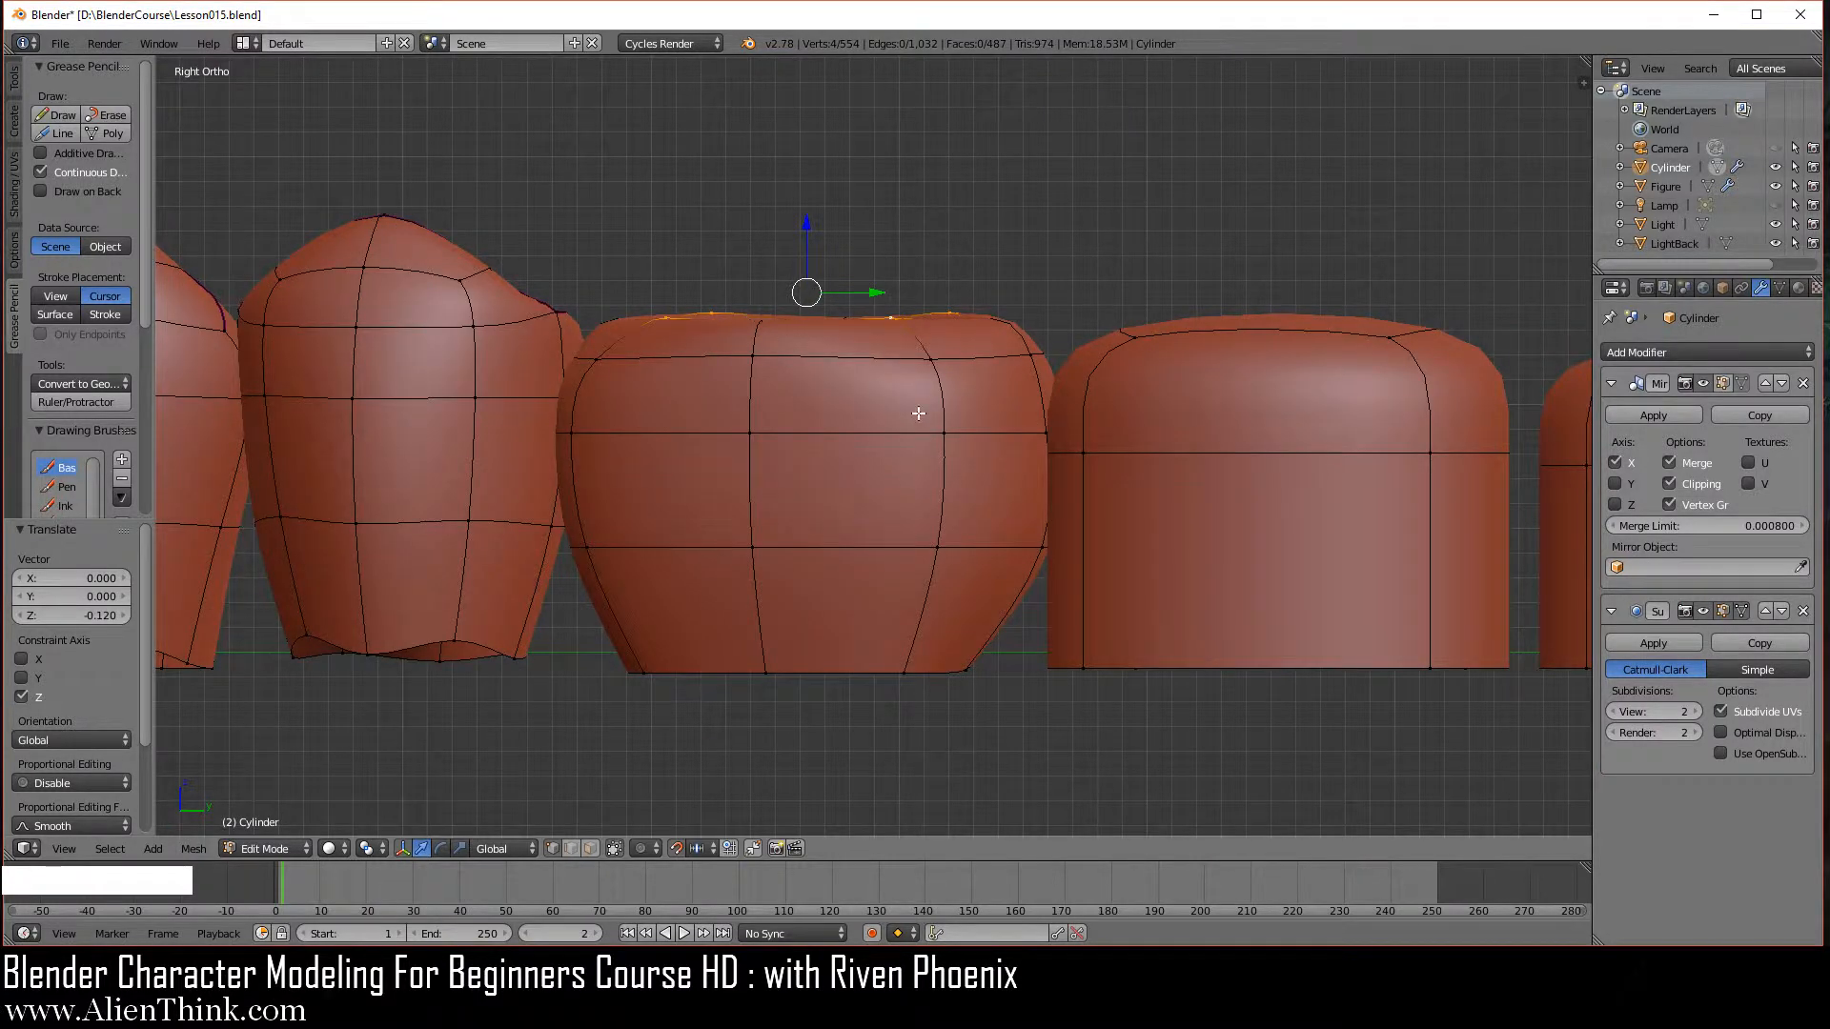
pyautogui.scroll(-3, 919, 408)
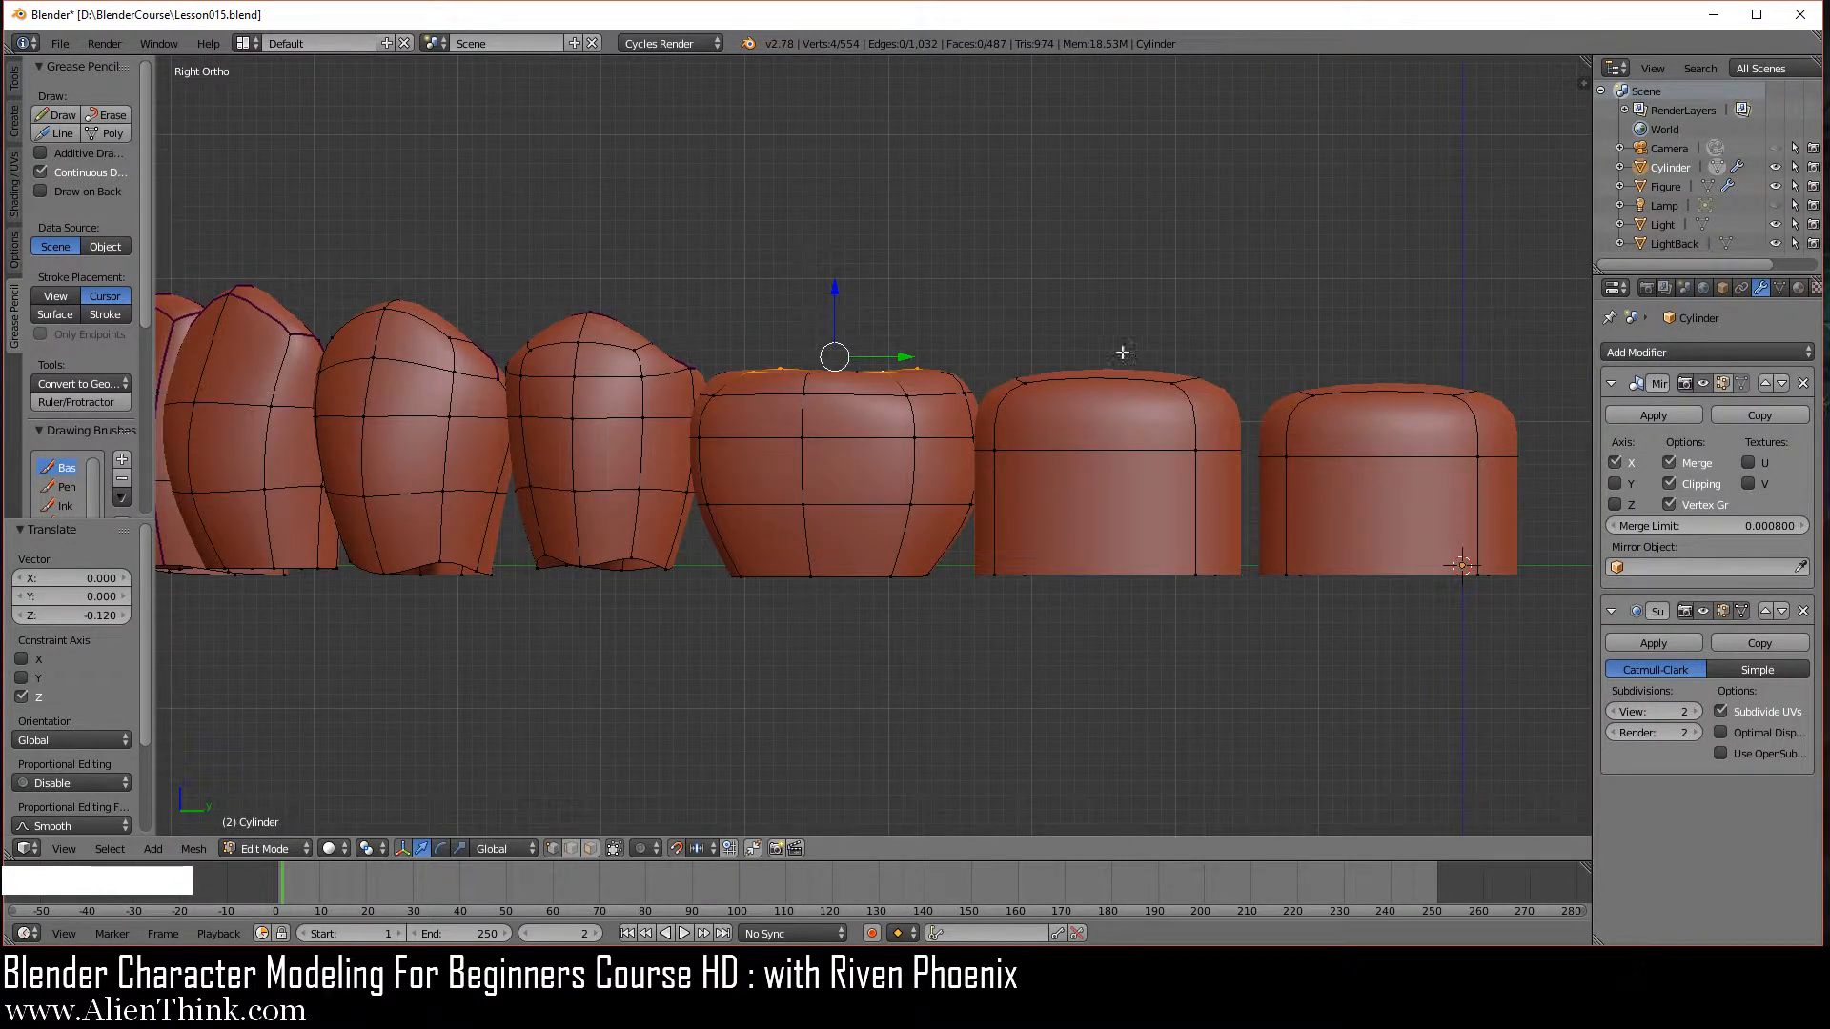
pyautogui.scroll(3, 801, 408)
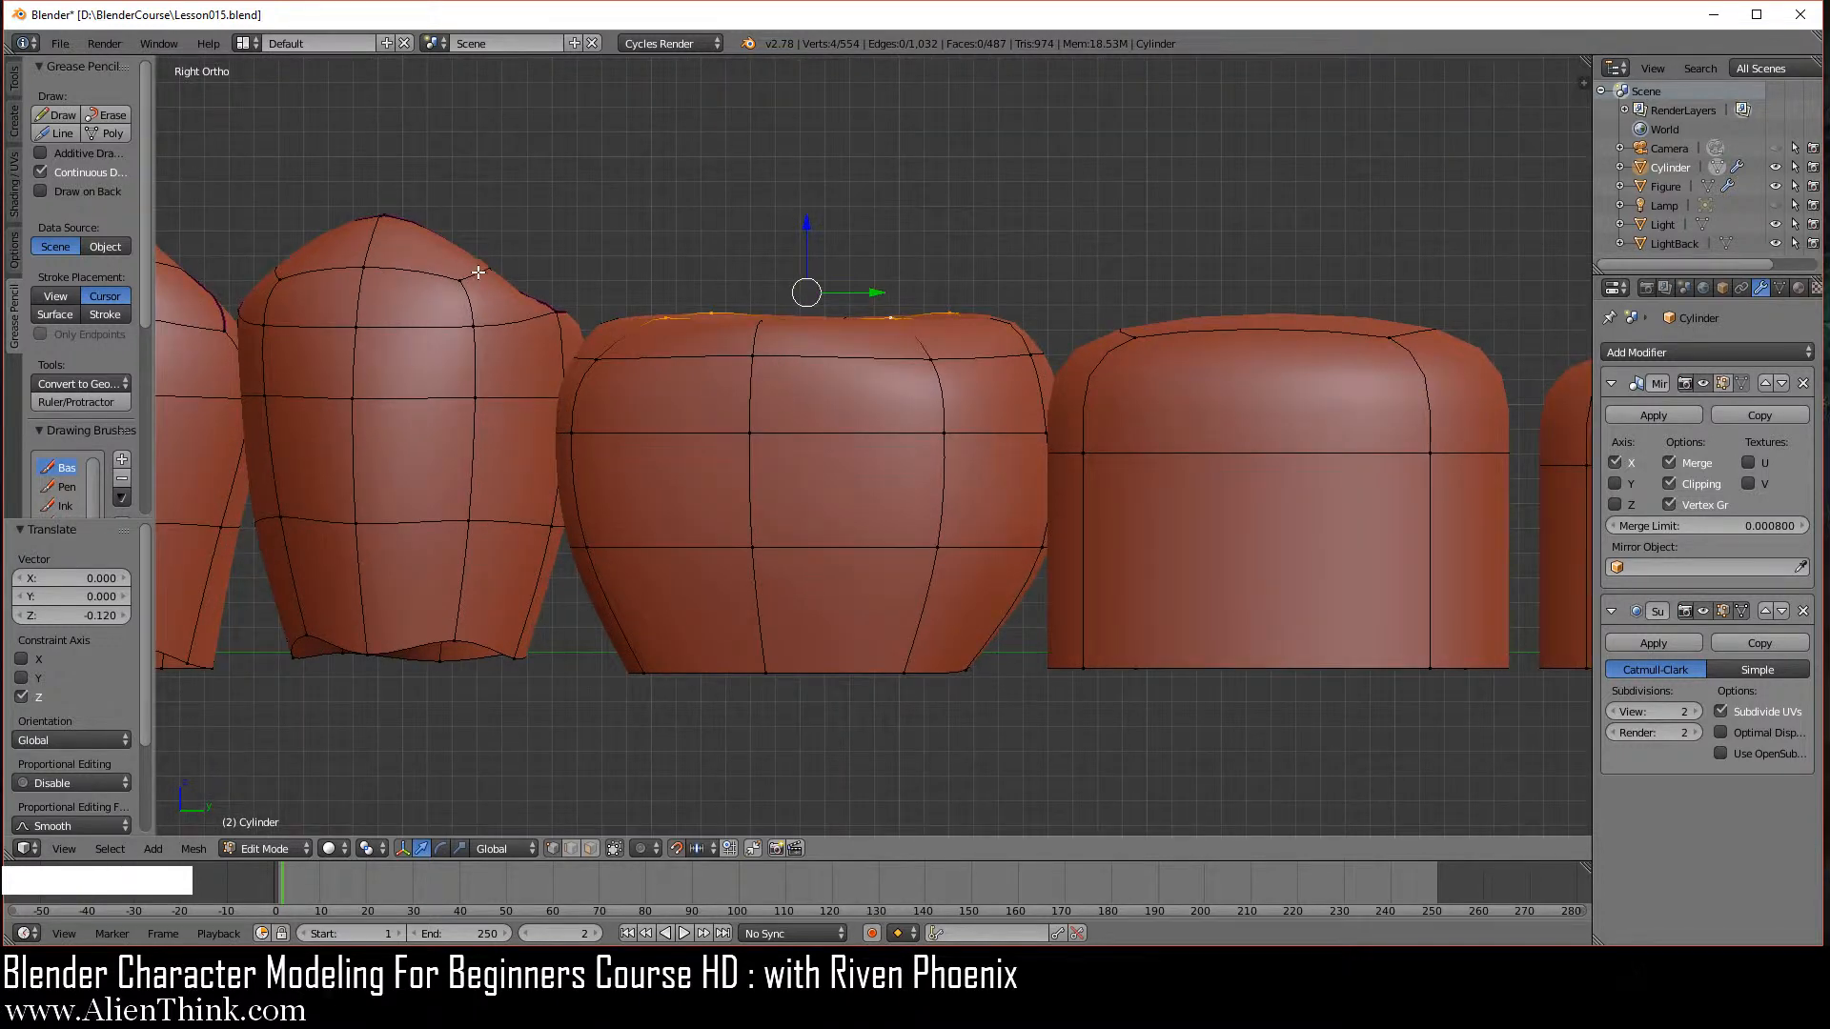
pyautogui.click(807, 225)
pyautogui.moveTo(807, 225); pyautogui.dragTo(804, 135)
pyautogui.moveTo(845, 359); pyautogui.dragTo(862, 420, button='middle')
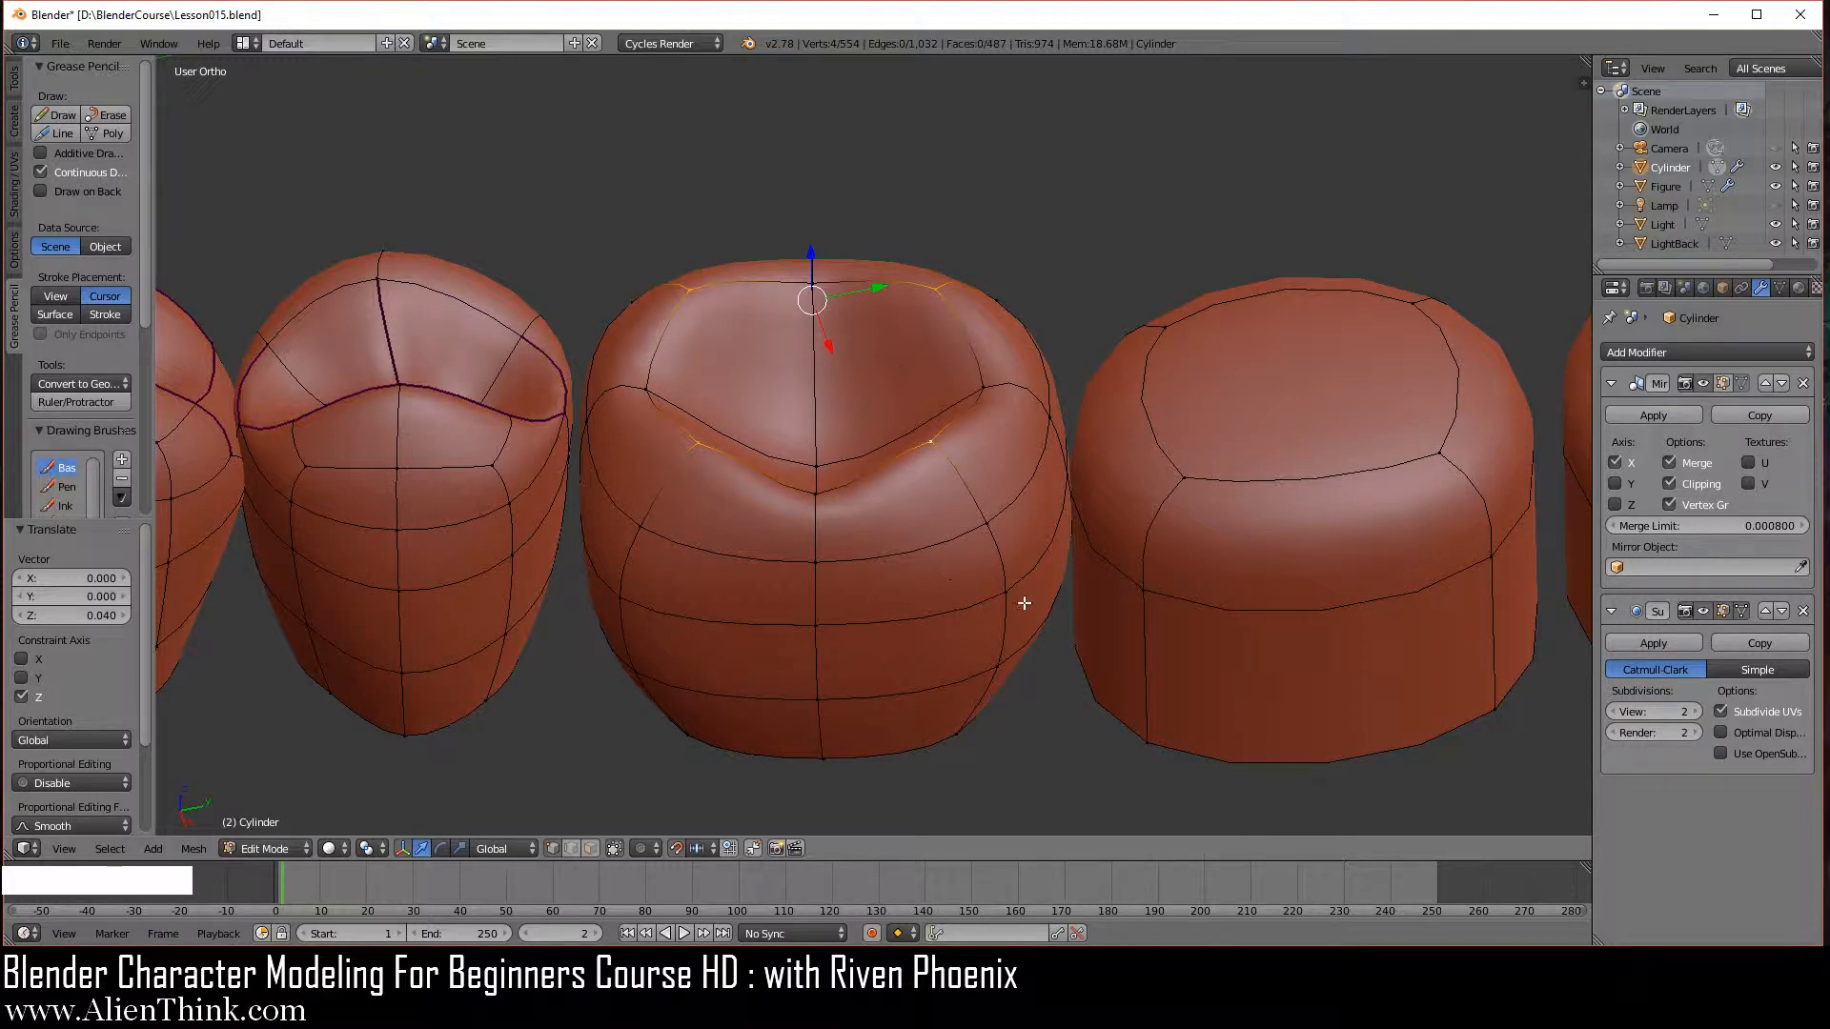
# Select the four edges that cross at the centre of the molar's hollow and apply Rip Fill to them in place.
pyautogui.press('KP_7')
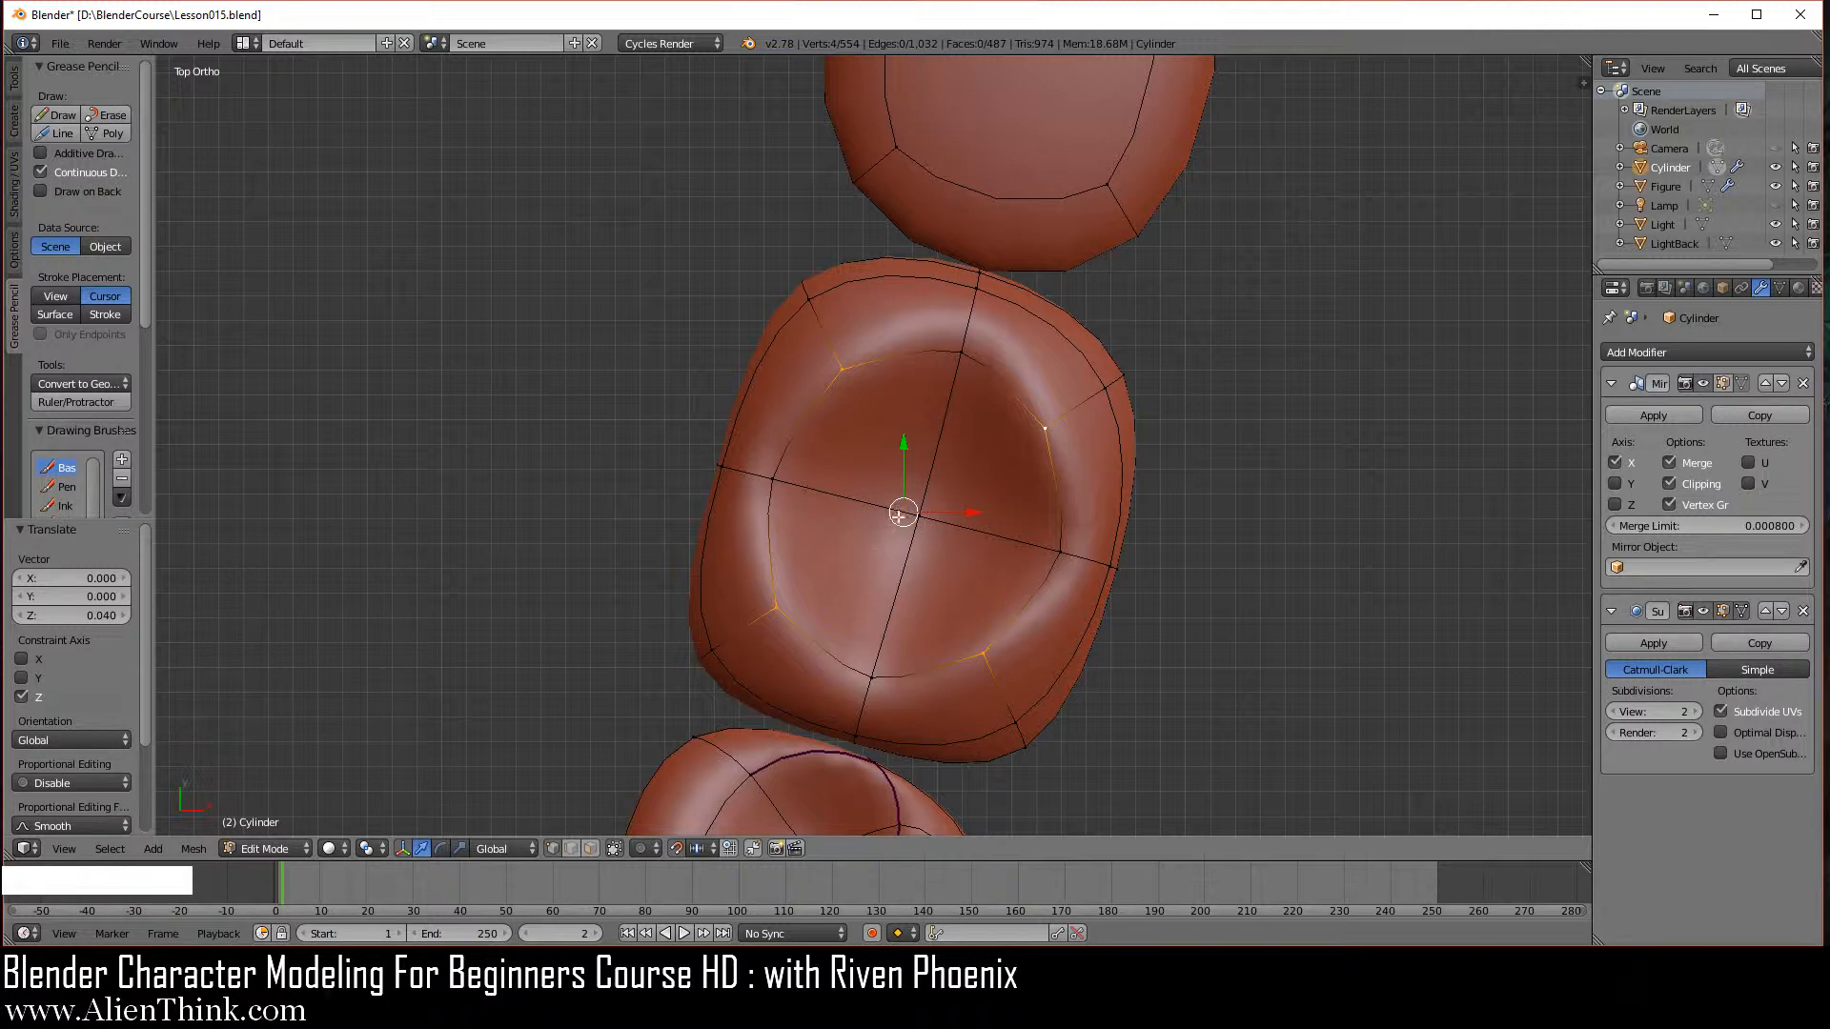
pyautogui.click(571, 848)
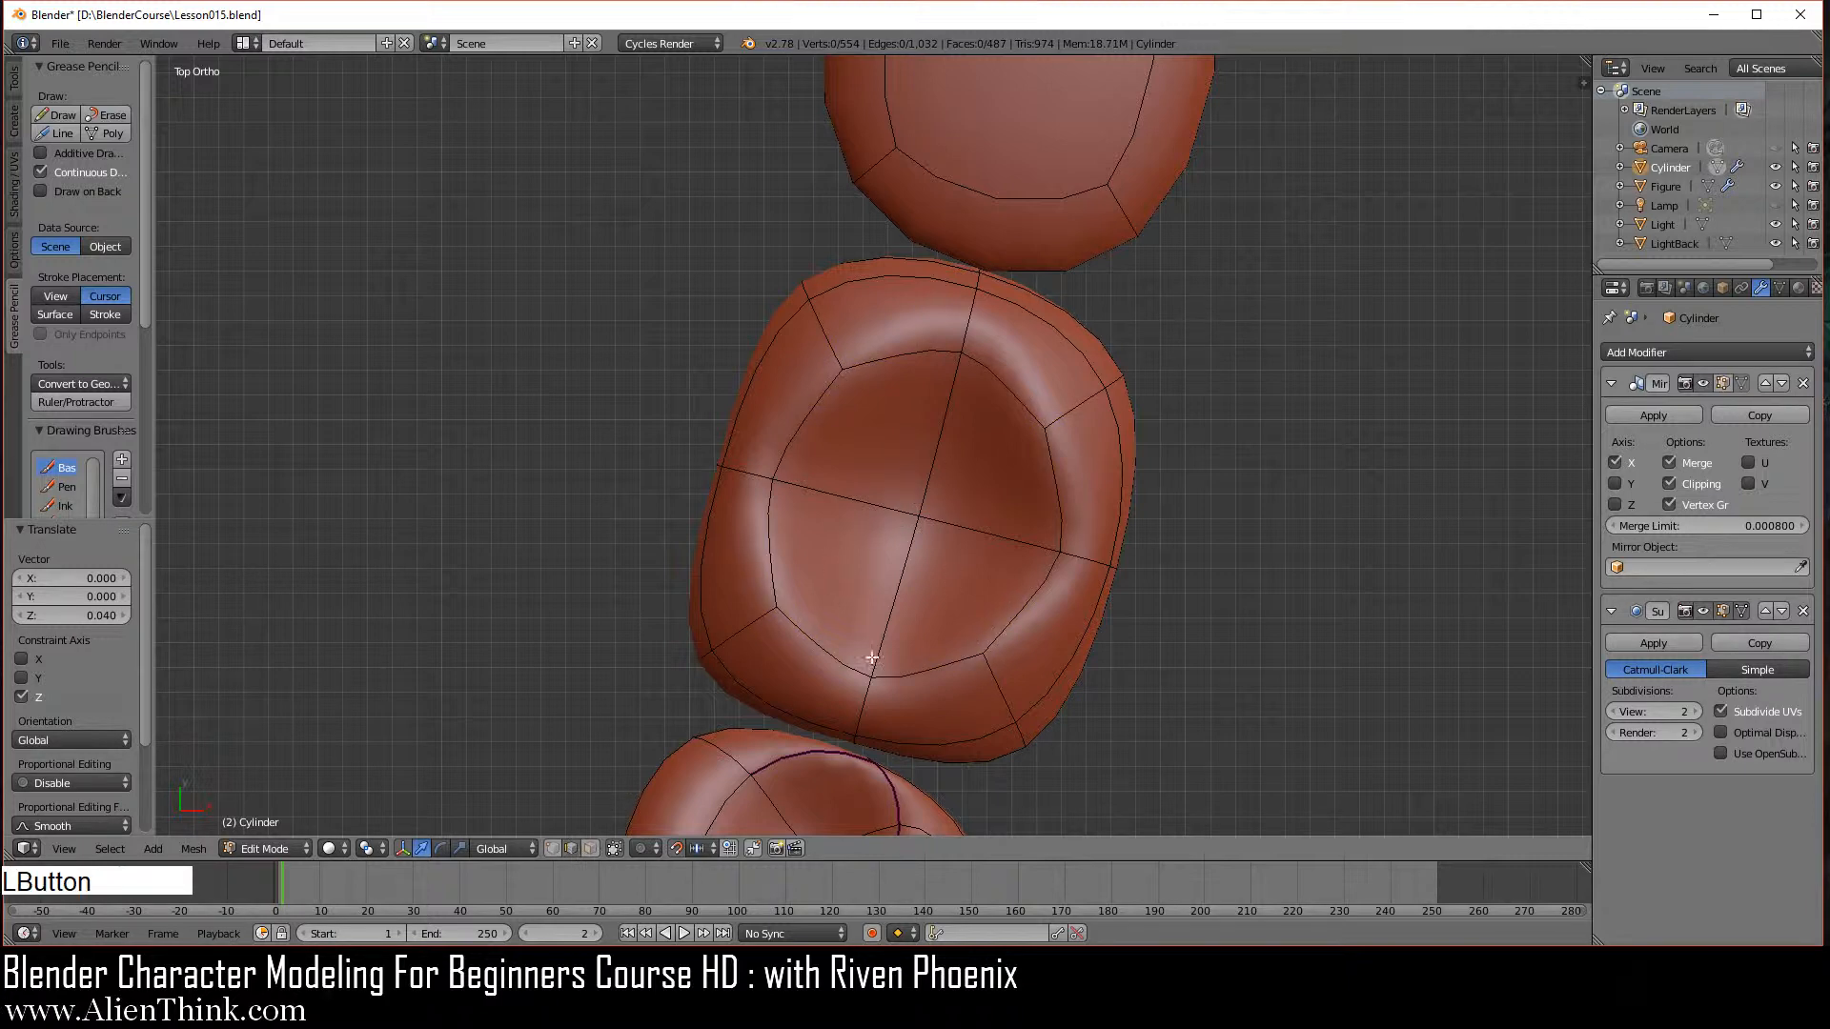
pyautogui.rightClick(912, 563)
pyautogui.keyDown('shift'); pyautogui.rightClick(886, 507); pyautogui.keyUp('shift')
pyautogui.keyDown('shift'); pyautogui.rightClick(953, 523); pyautogui.keyUp('shift')
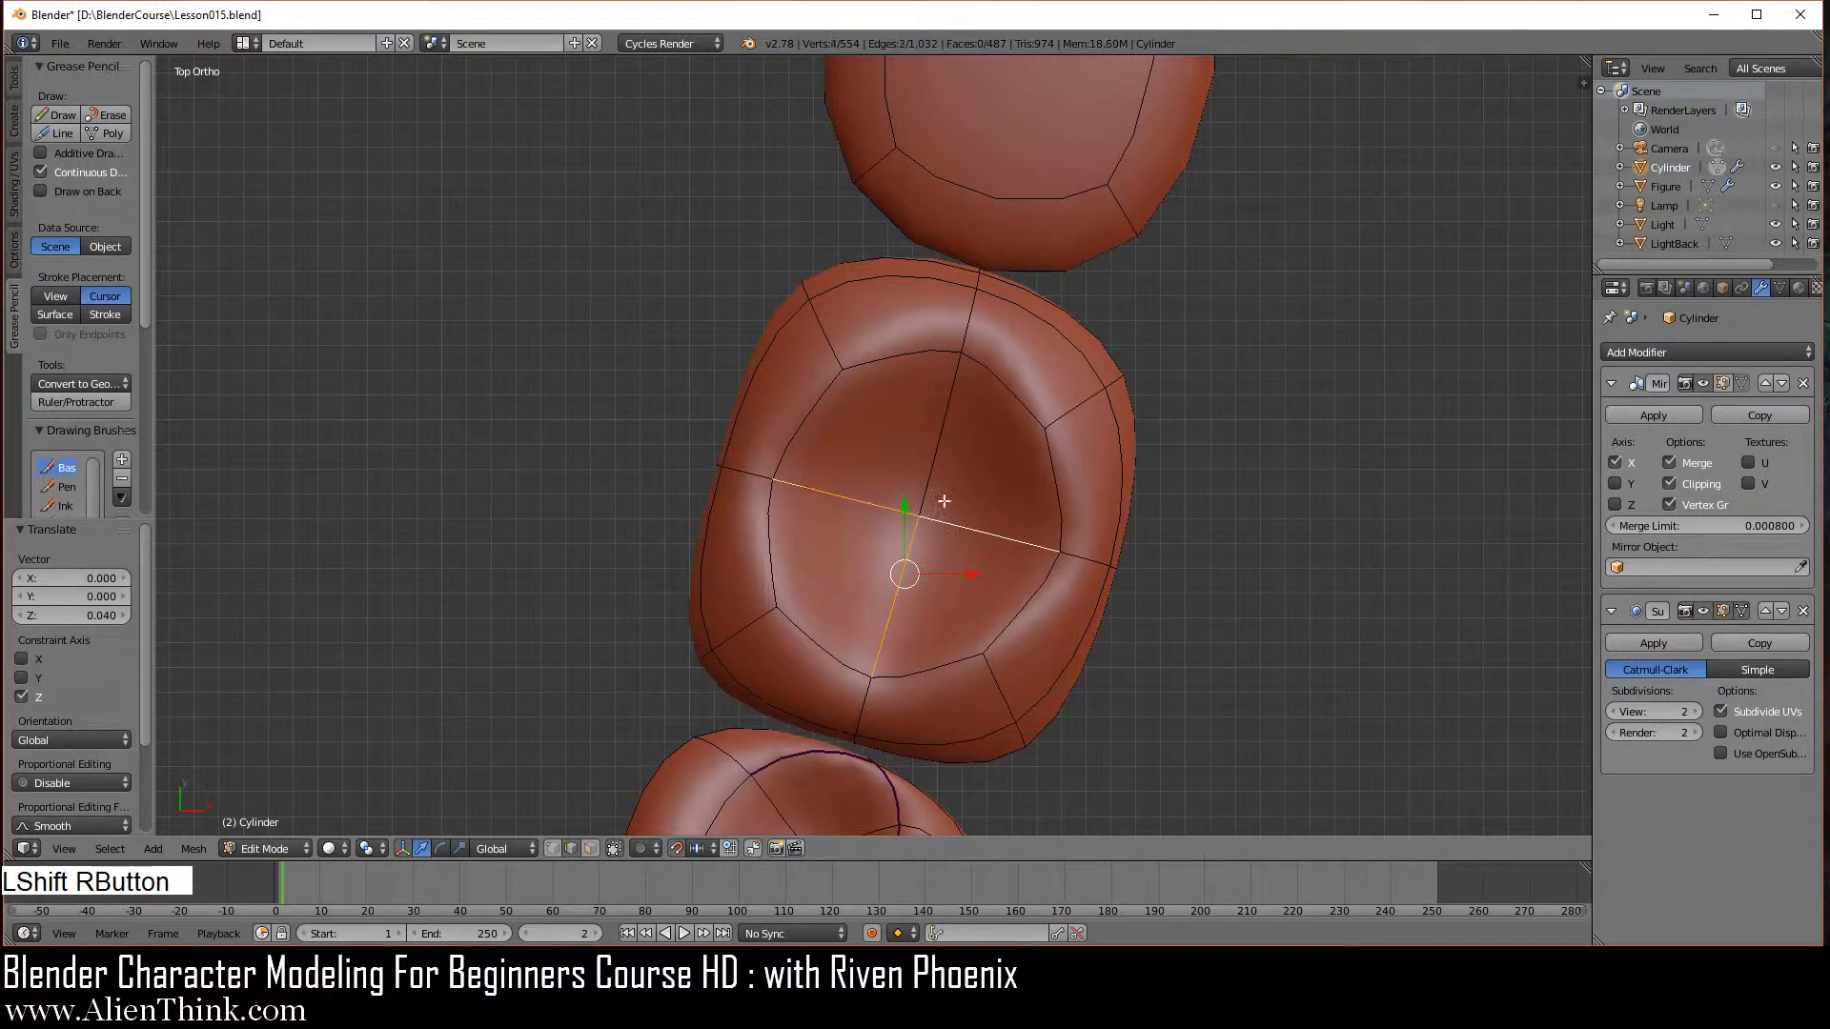
pyautogui.keyDown('shift'); pyautogui.rightClick(939, 438); pyautogui.keyUp('shift')
pyautogui.moveTo(736, 687); pyautogui.dragTo(935, 597, button='middle')
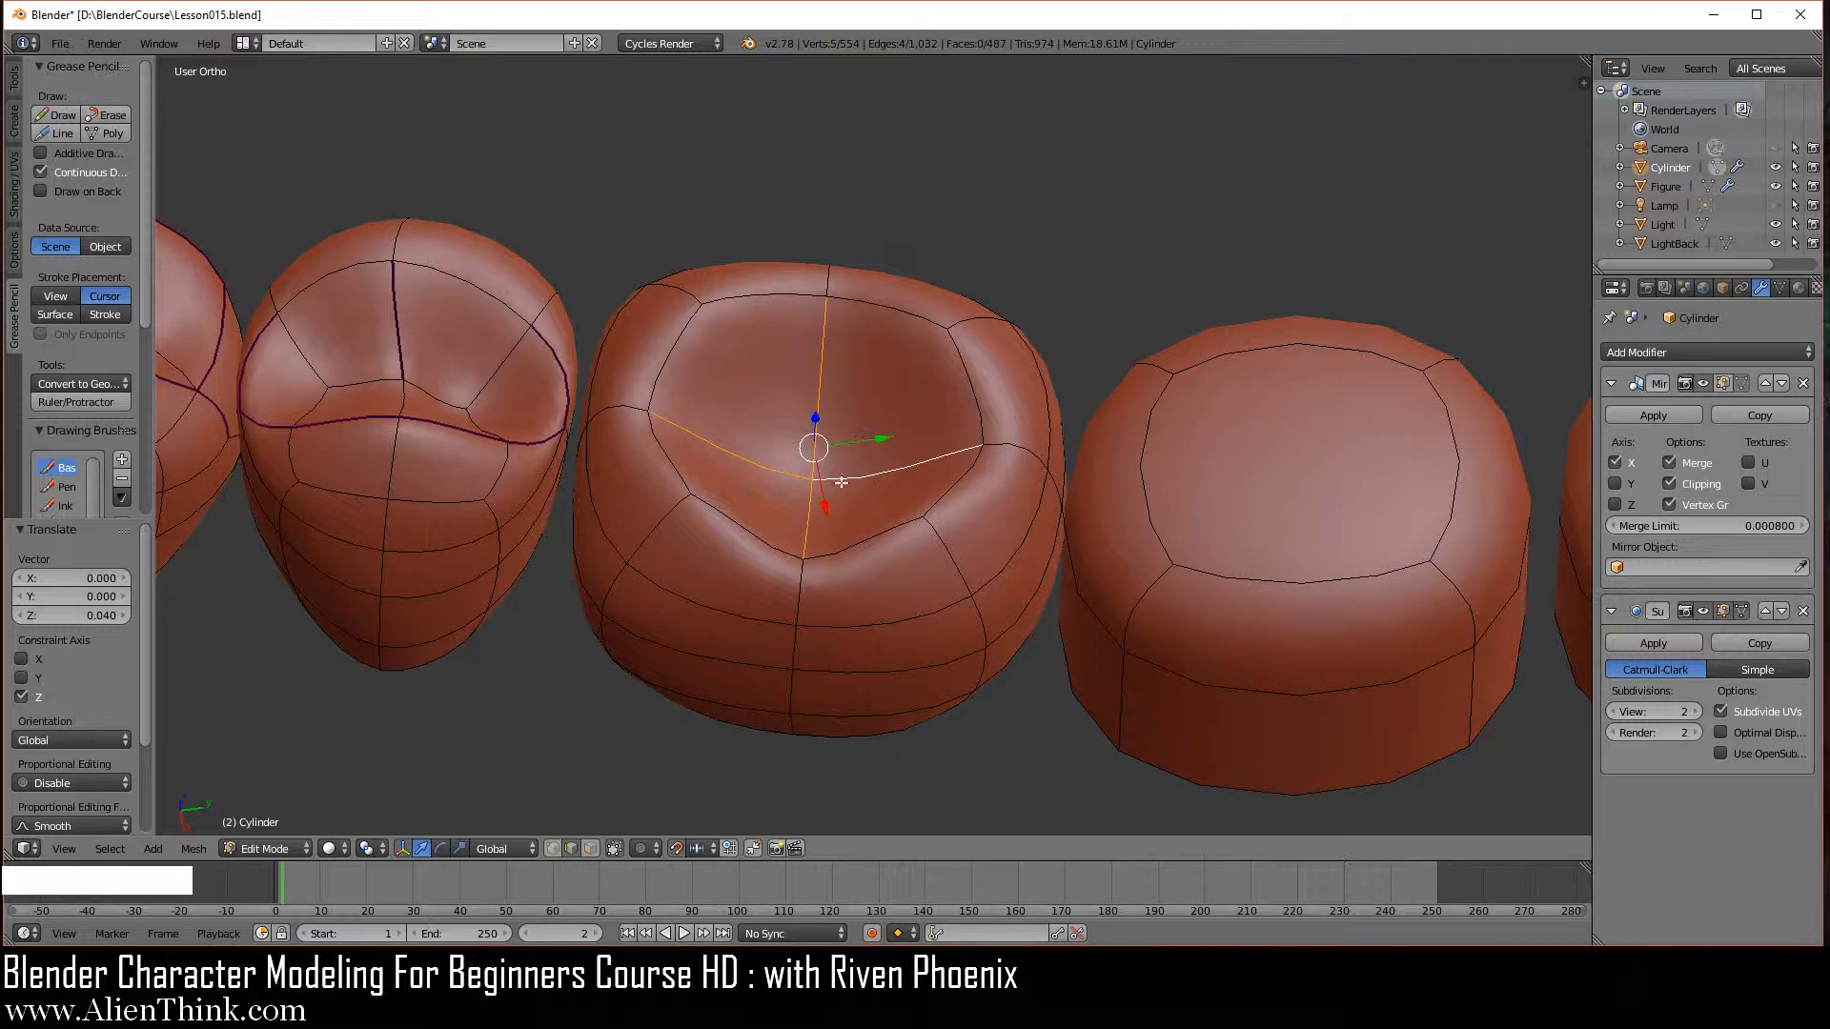
pyautogui.scroll(2, 810, 418)
pyautogui.moveTo(800, 423); pyautogui.dragTo(891, 533, button='middle')
pyautogui.hotkey('alt', 'v')
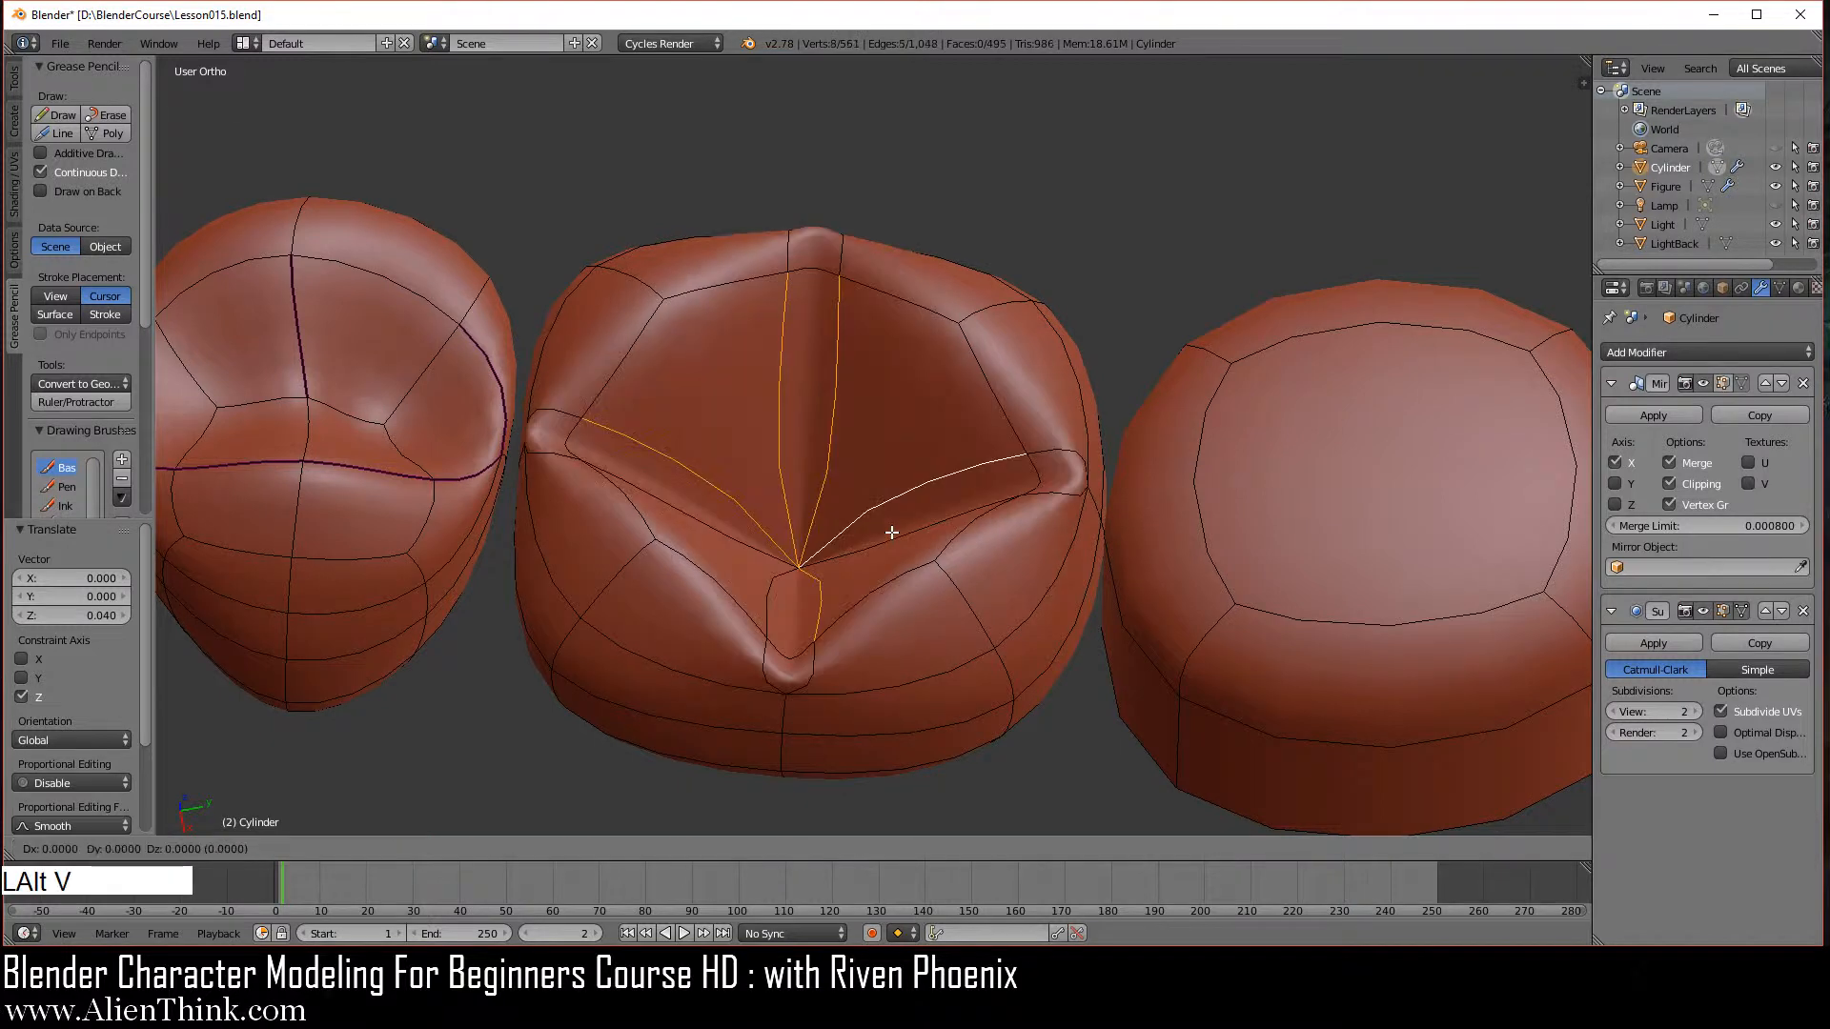
pyautogui.click(913, 386)
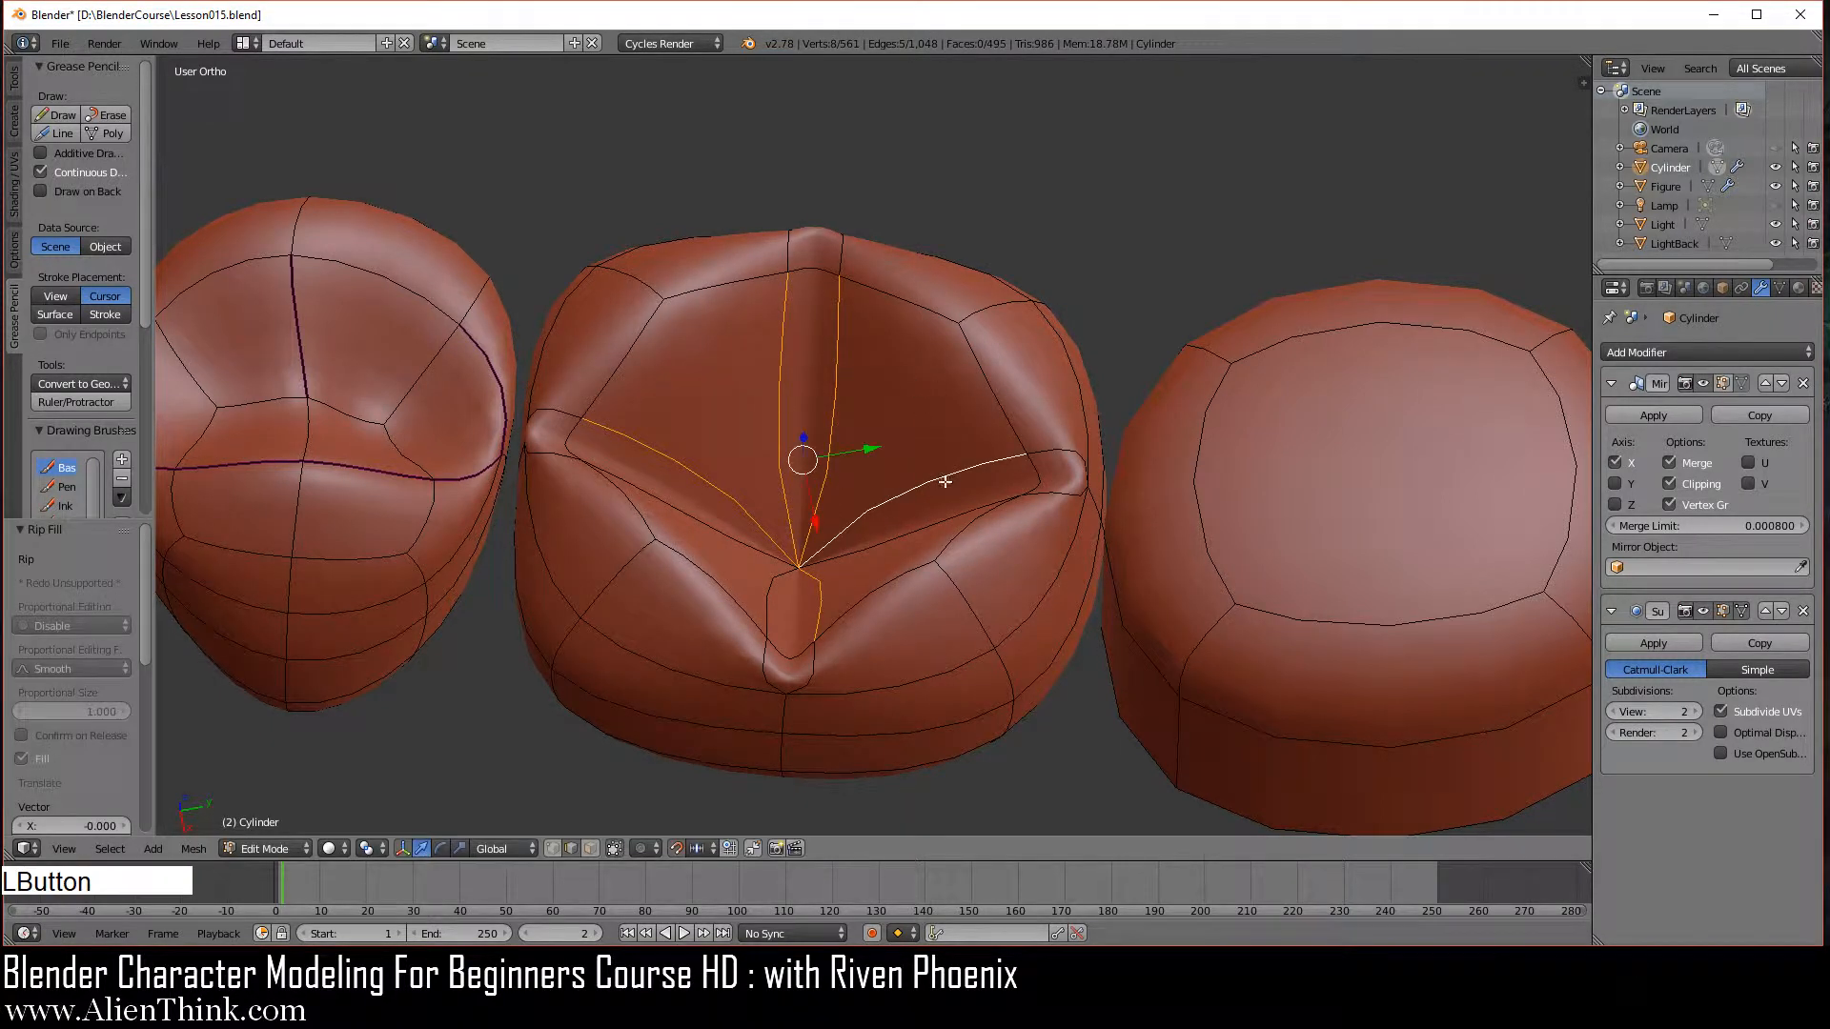
# Add the remaining four groove edges around the molar's centre to the selection and smooth all eight three times.
pyautogui.moveTo(873, 390); pyautogui.dragTo(772, 500, button='middle')
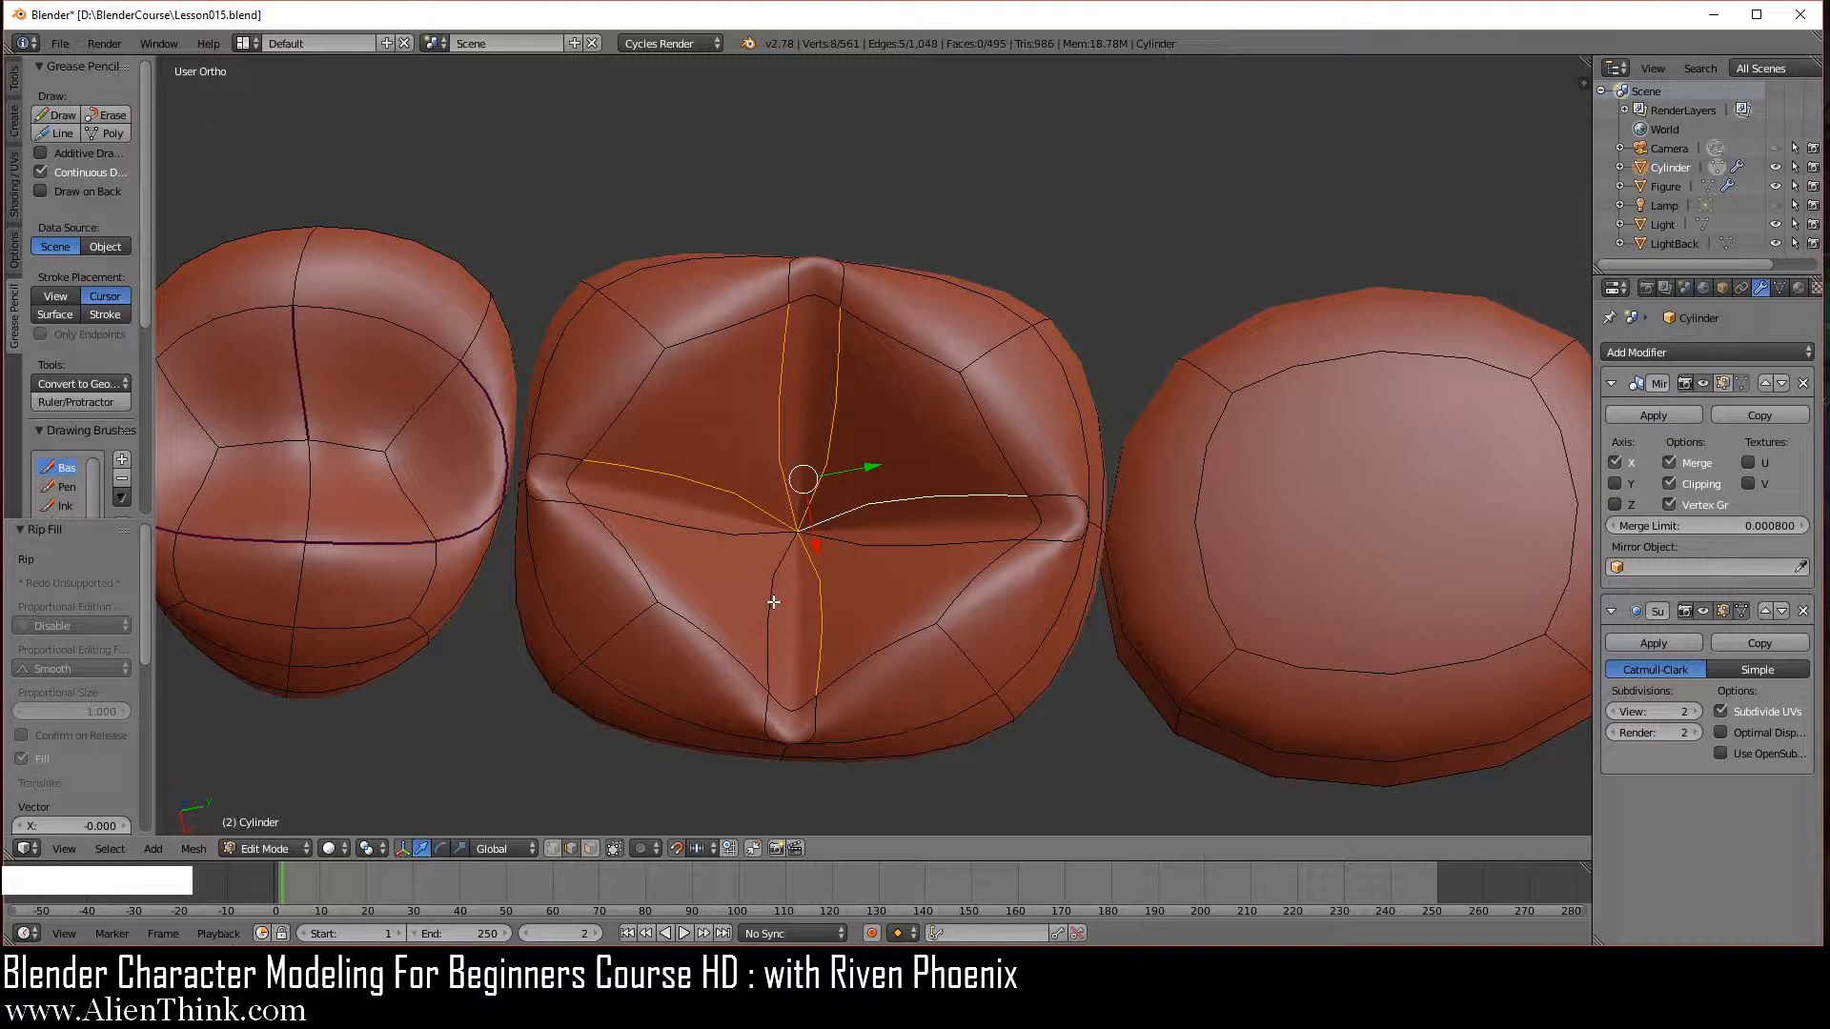
pyautogui.press('shift')
pyautogui.keyDown('shift'); pyautogui.rightClick(730, 539); pyautogui.keyUp('shift')
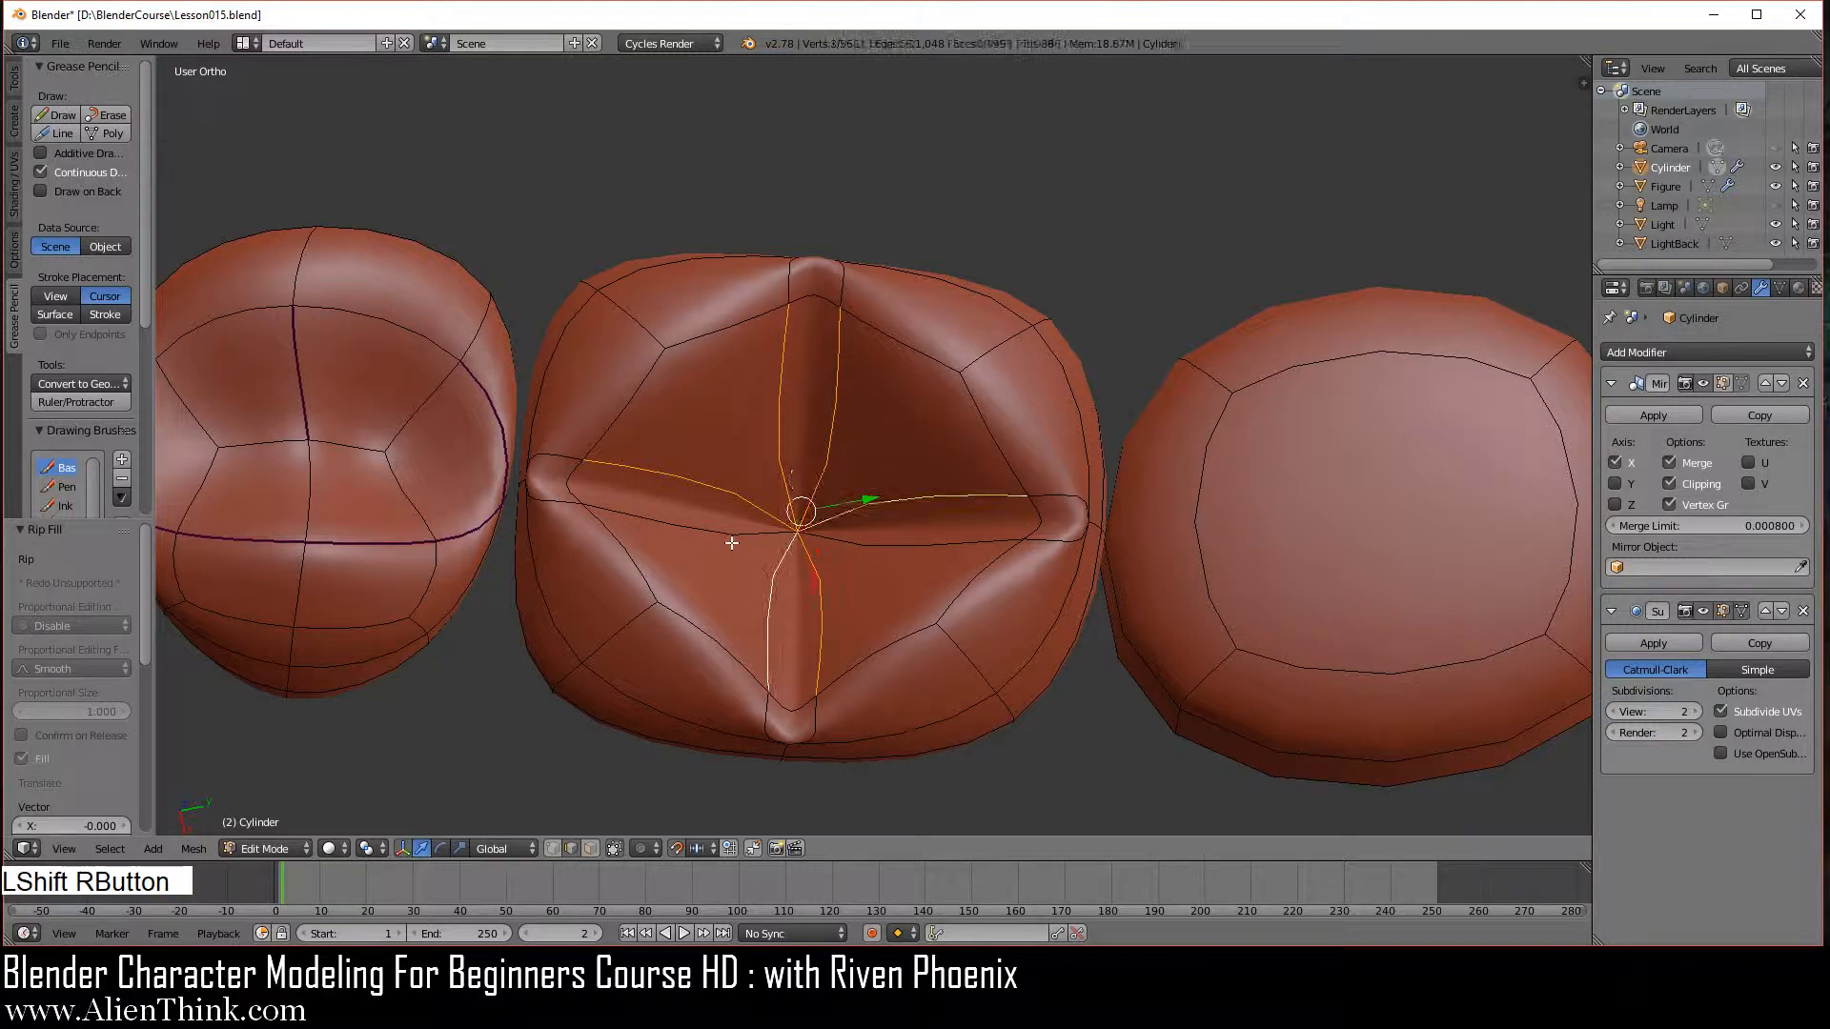
pyautogui.keyDown('shift'); pyautogui.rightClick(728, 530); pyautogui.keyUp('shift')
pyautogui.keyDown('shift'); pyautogui.rightClick(942, 546); pyautogui.keyUp('shift')
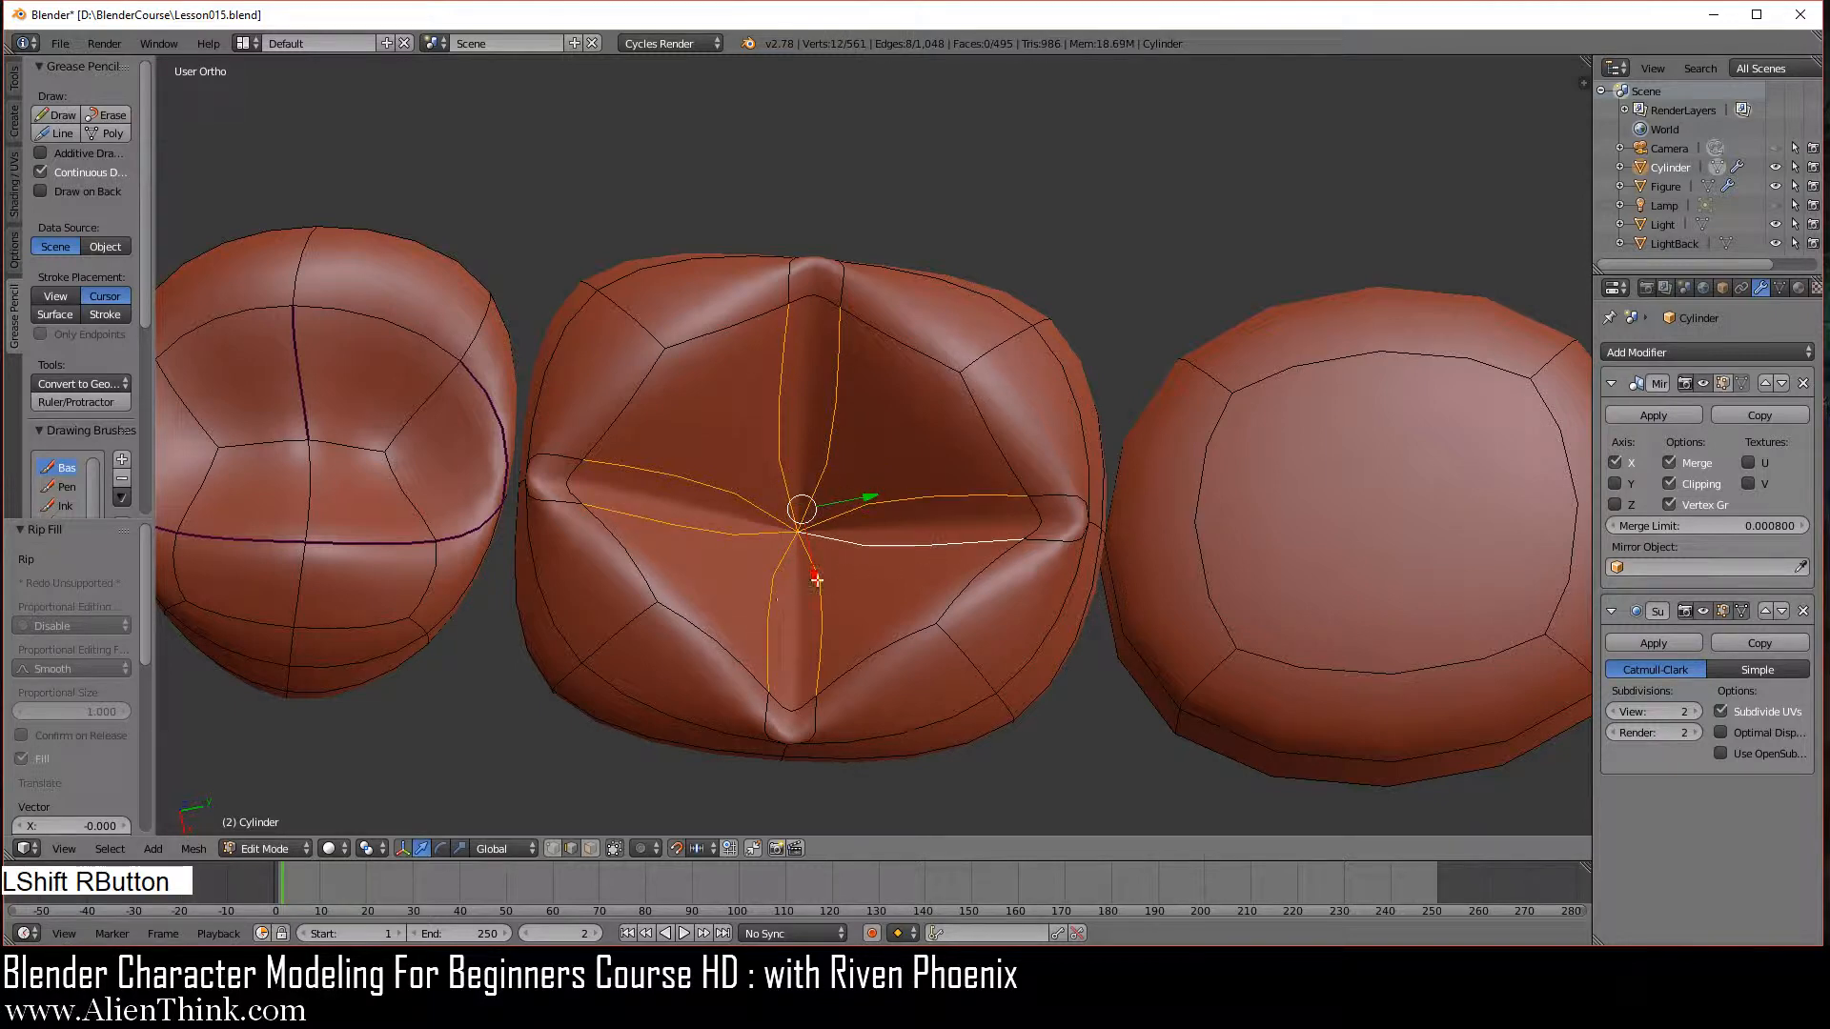
pyautogui.moveTo(935, 596); pyautogui.dragTo(935, 544, button='middle')
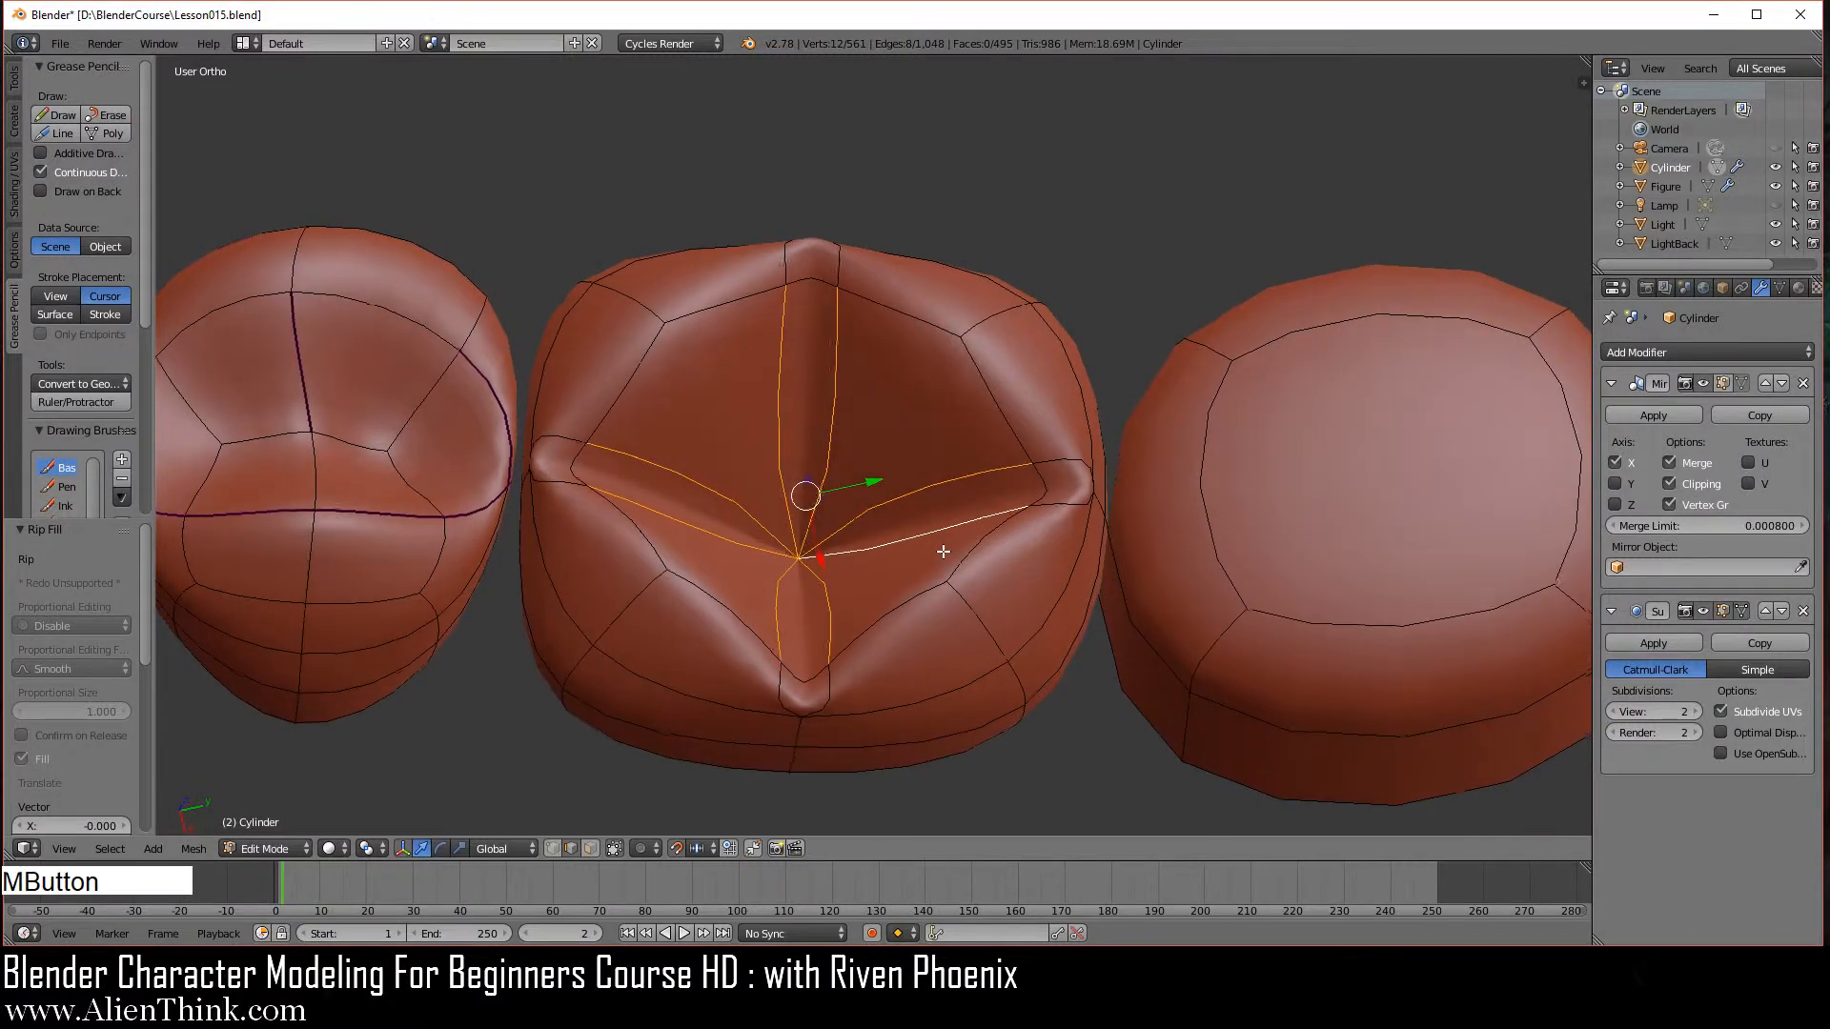
pyautogui.keyDown('shift'); pyautogui.moveTo(969, 604); pyautogui.dragTo(962, 530, button='middle'); pyautogui.keyUp('shift')
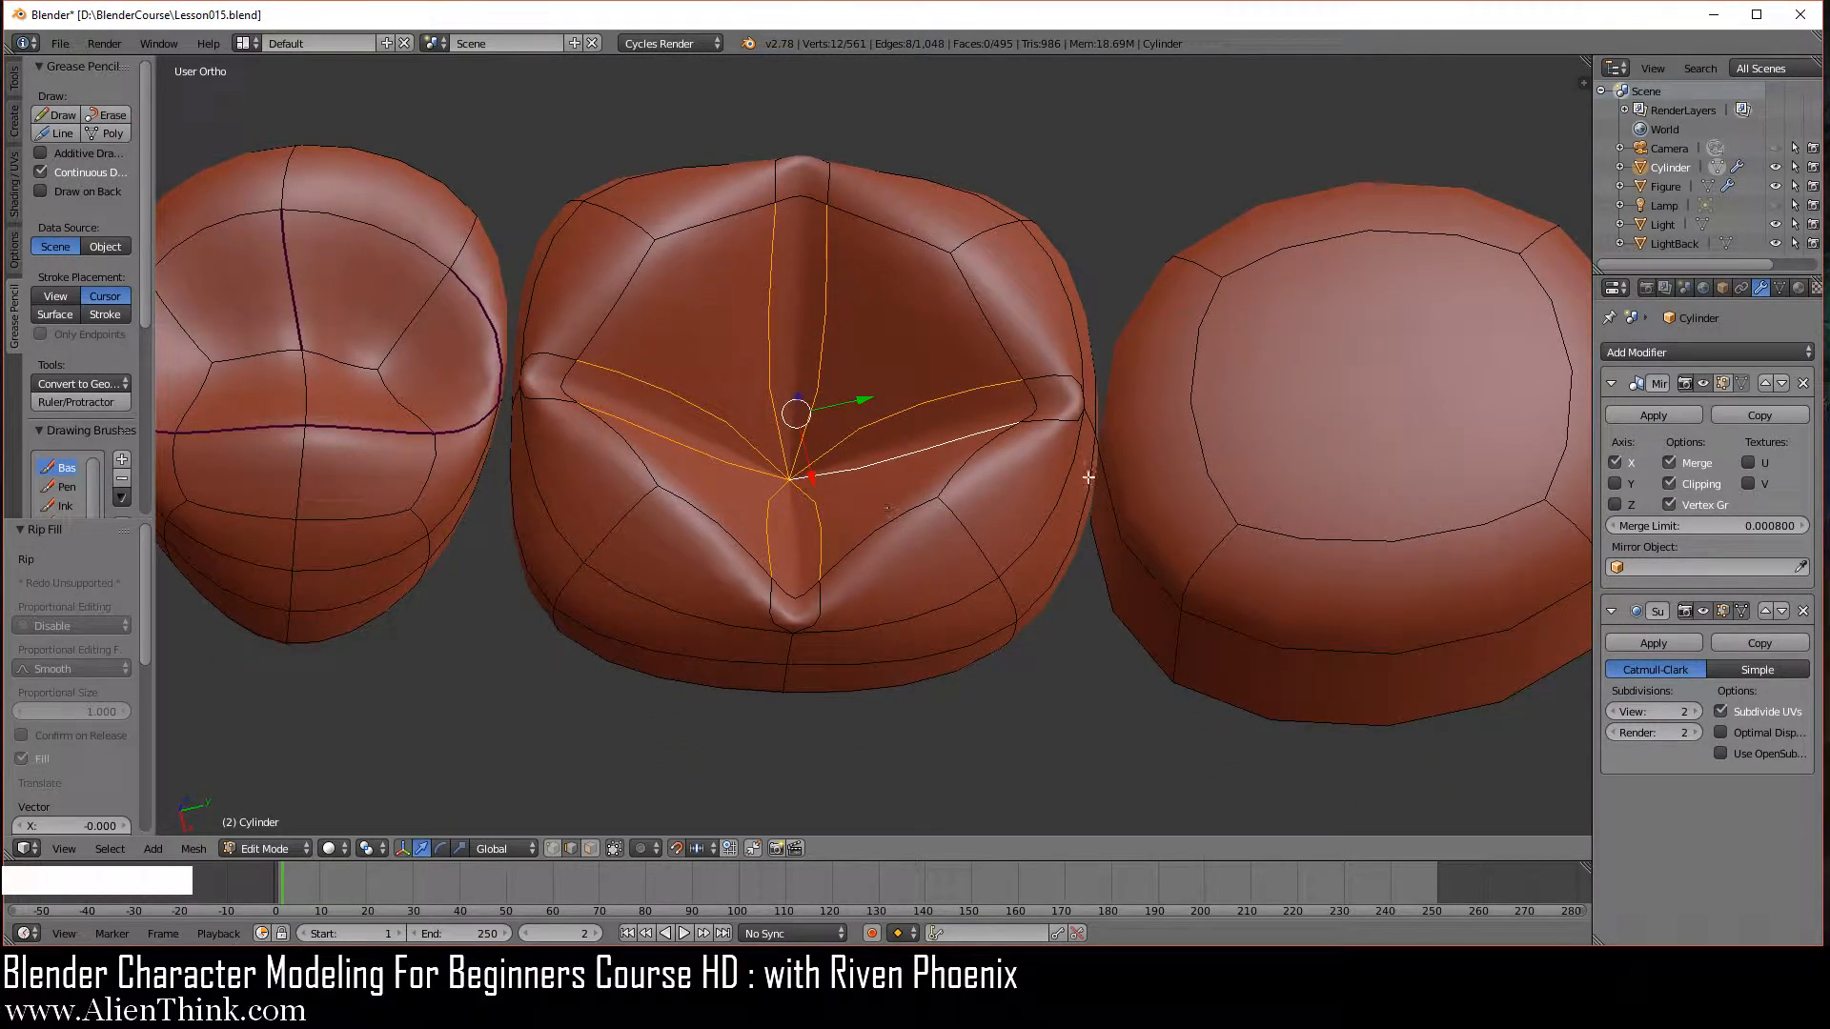
pyautogui.press('w')
pyautogui.click(1138, 420)
pyautogui.press('w')
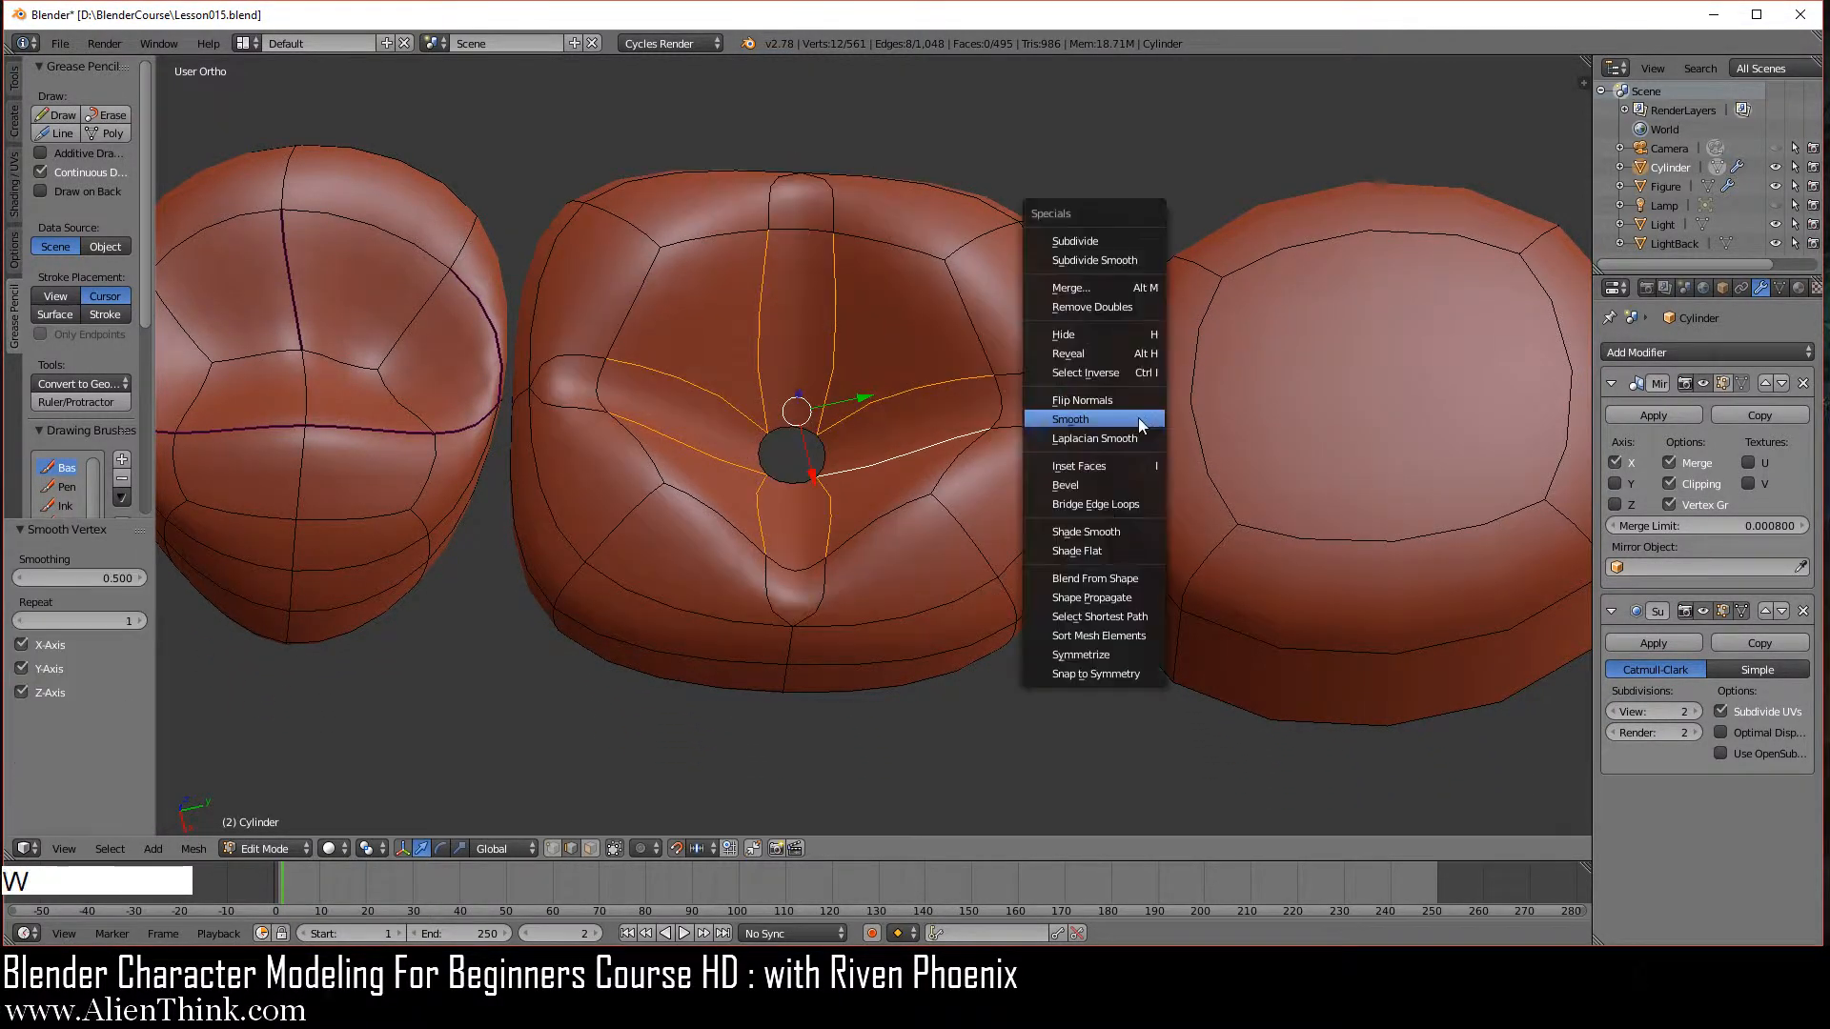
pyautogui.click(1138, 419)
pyautogui.press('w')
pyautogui.click(1138, 419)
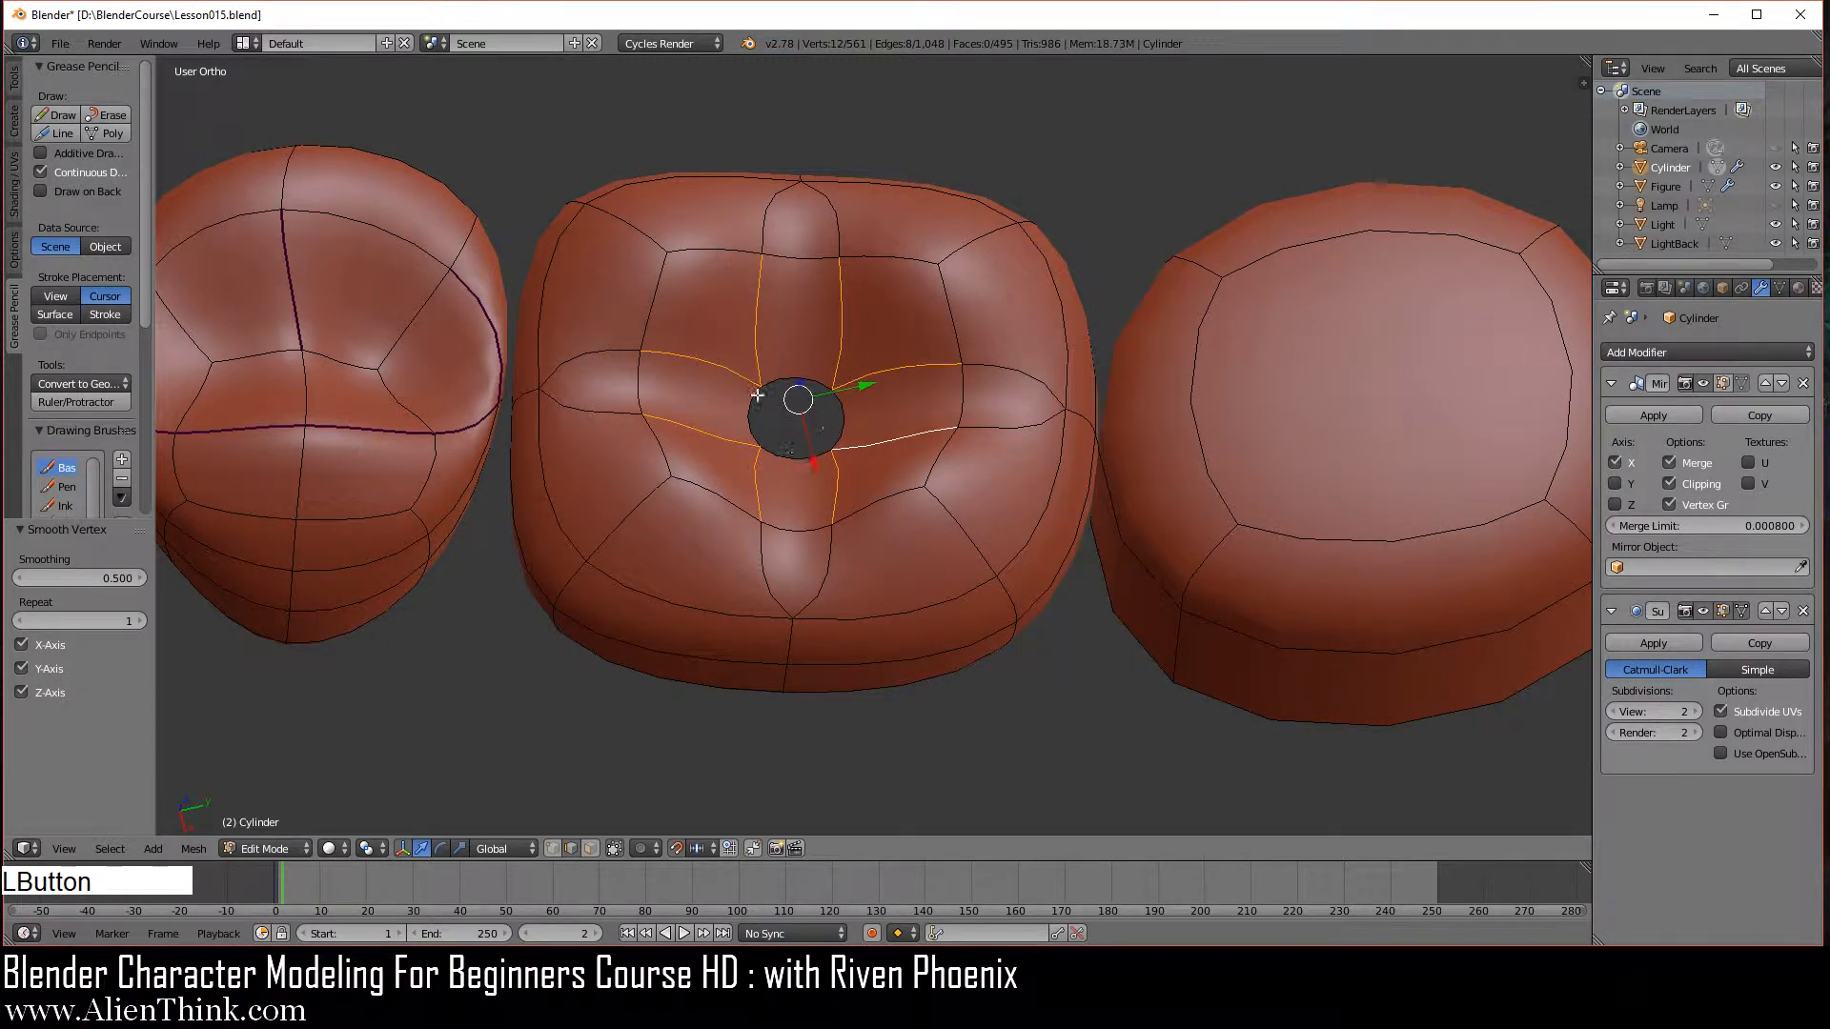
# Fill the open edge loop at the centre of the molar's top with a face and switch to Object Mode.
pyautogui.keyDown('alt'); pyautogui.rightClick(845, 424); pyautogui.keyUp('alt')
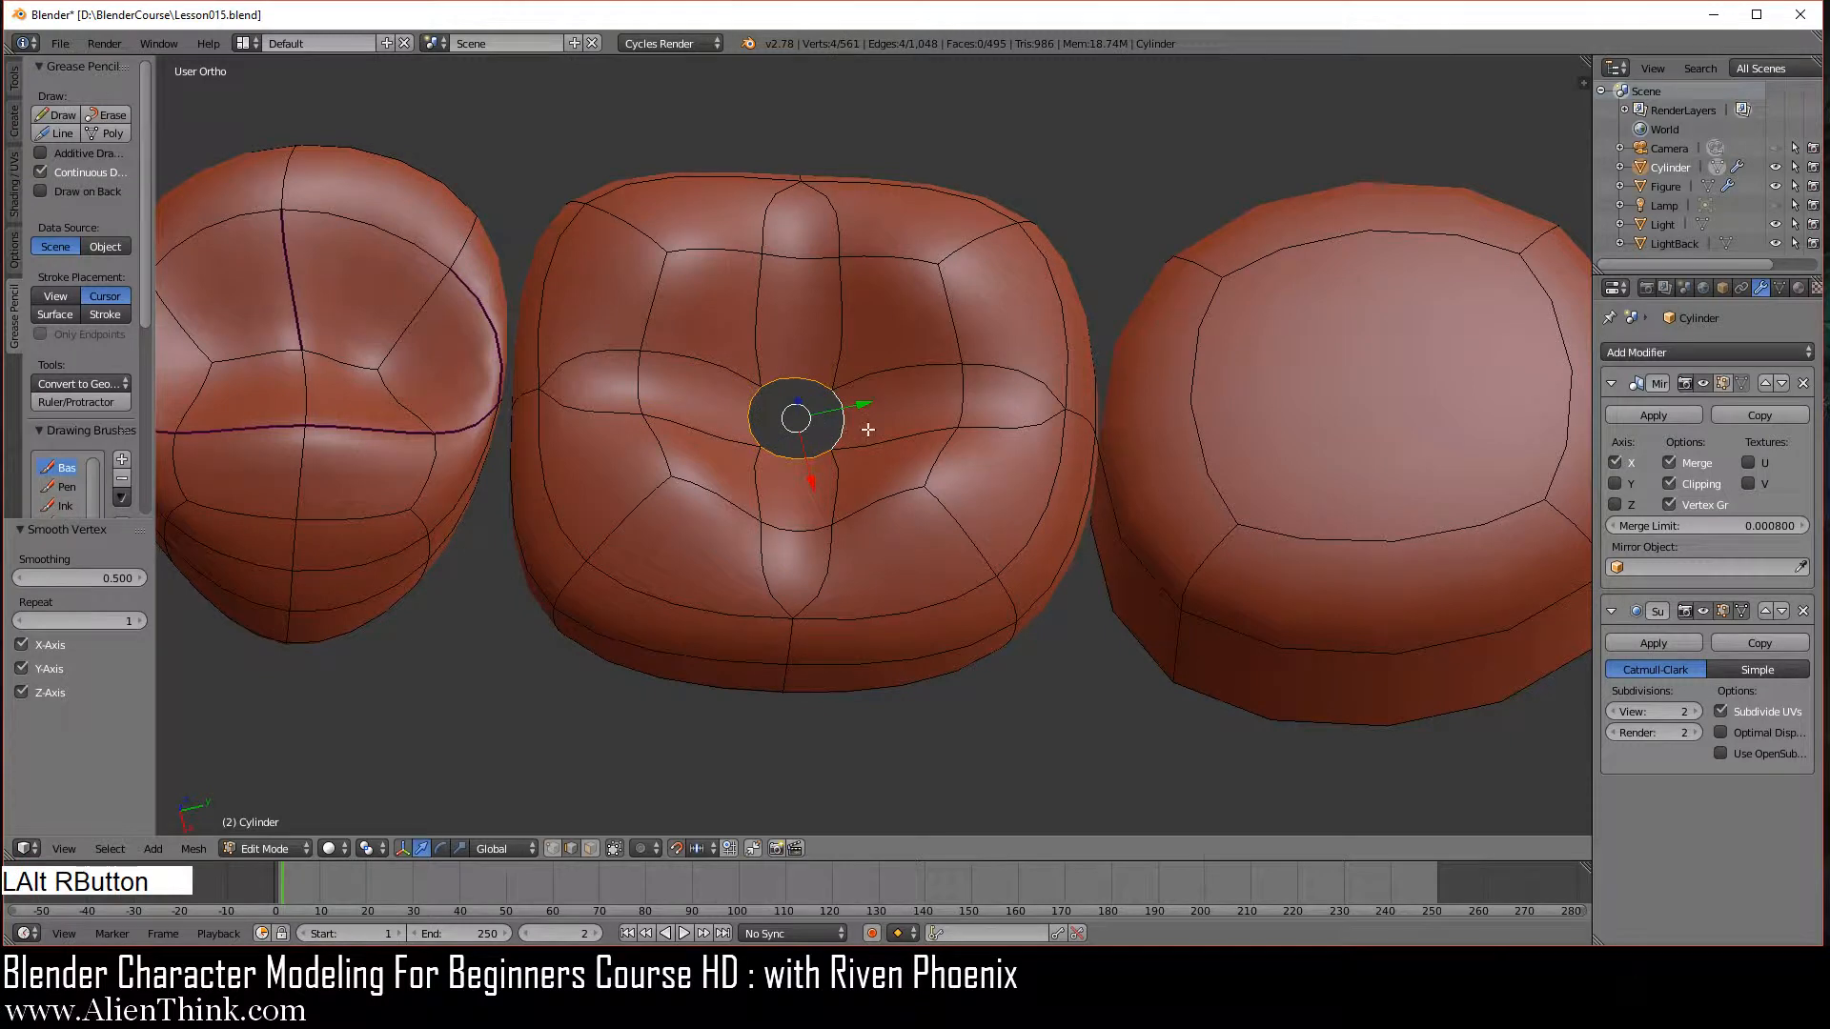
pyautogui.press('f')
pyautogui.press('a')
pyautogui.moveTo(895, 584); pyautogui.dragTo(1014, 591, button='middle')
pyautogui.press('Tab')
pyautogui.scroll(-3, 963, 605)
pyautogui.scroll(1, 789, 488)
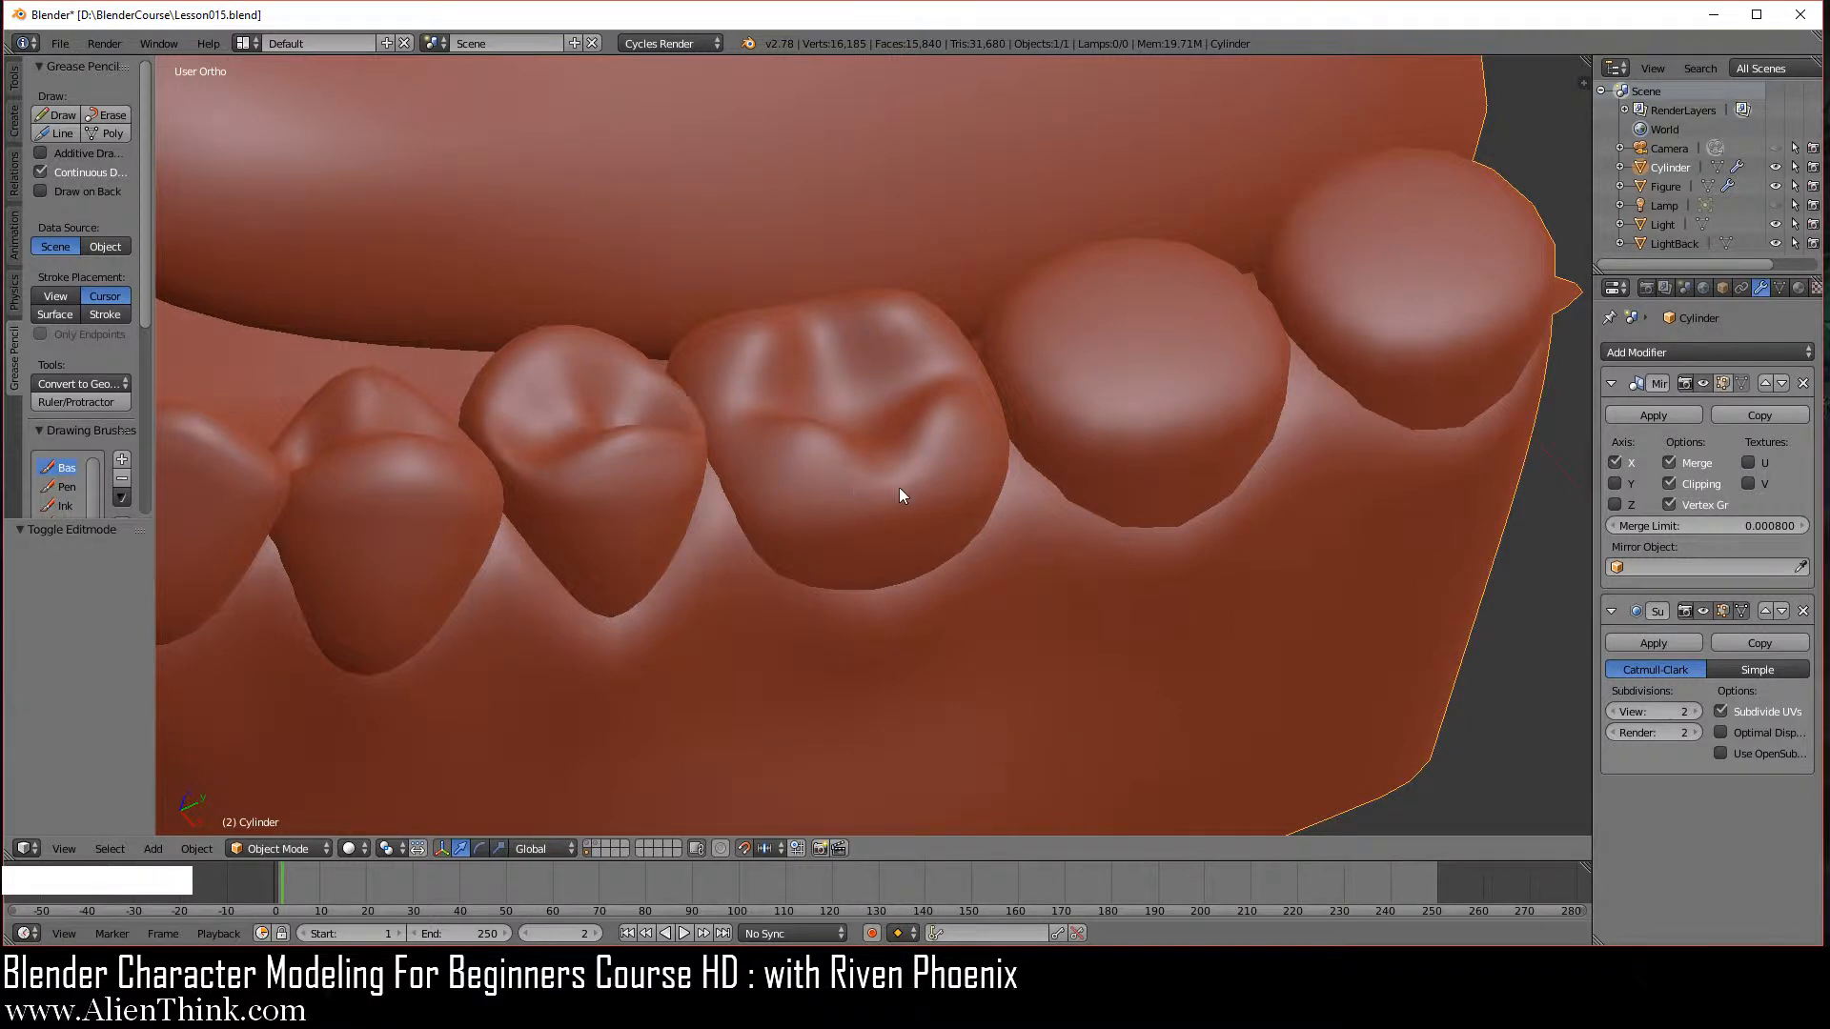
pyautogui.scroll(3, 900, 488)
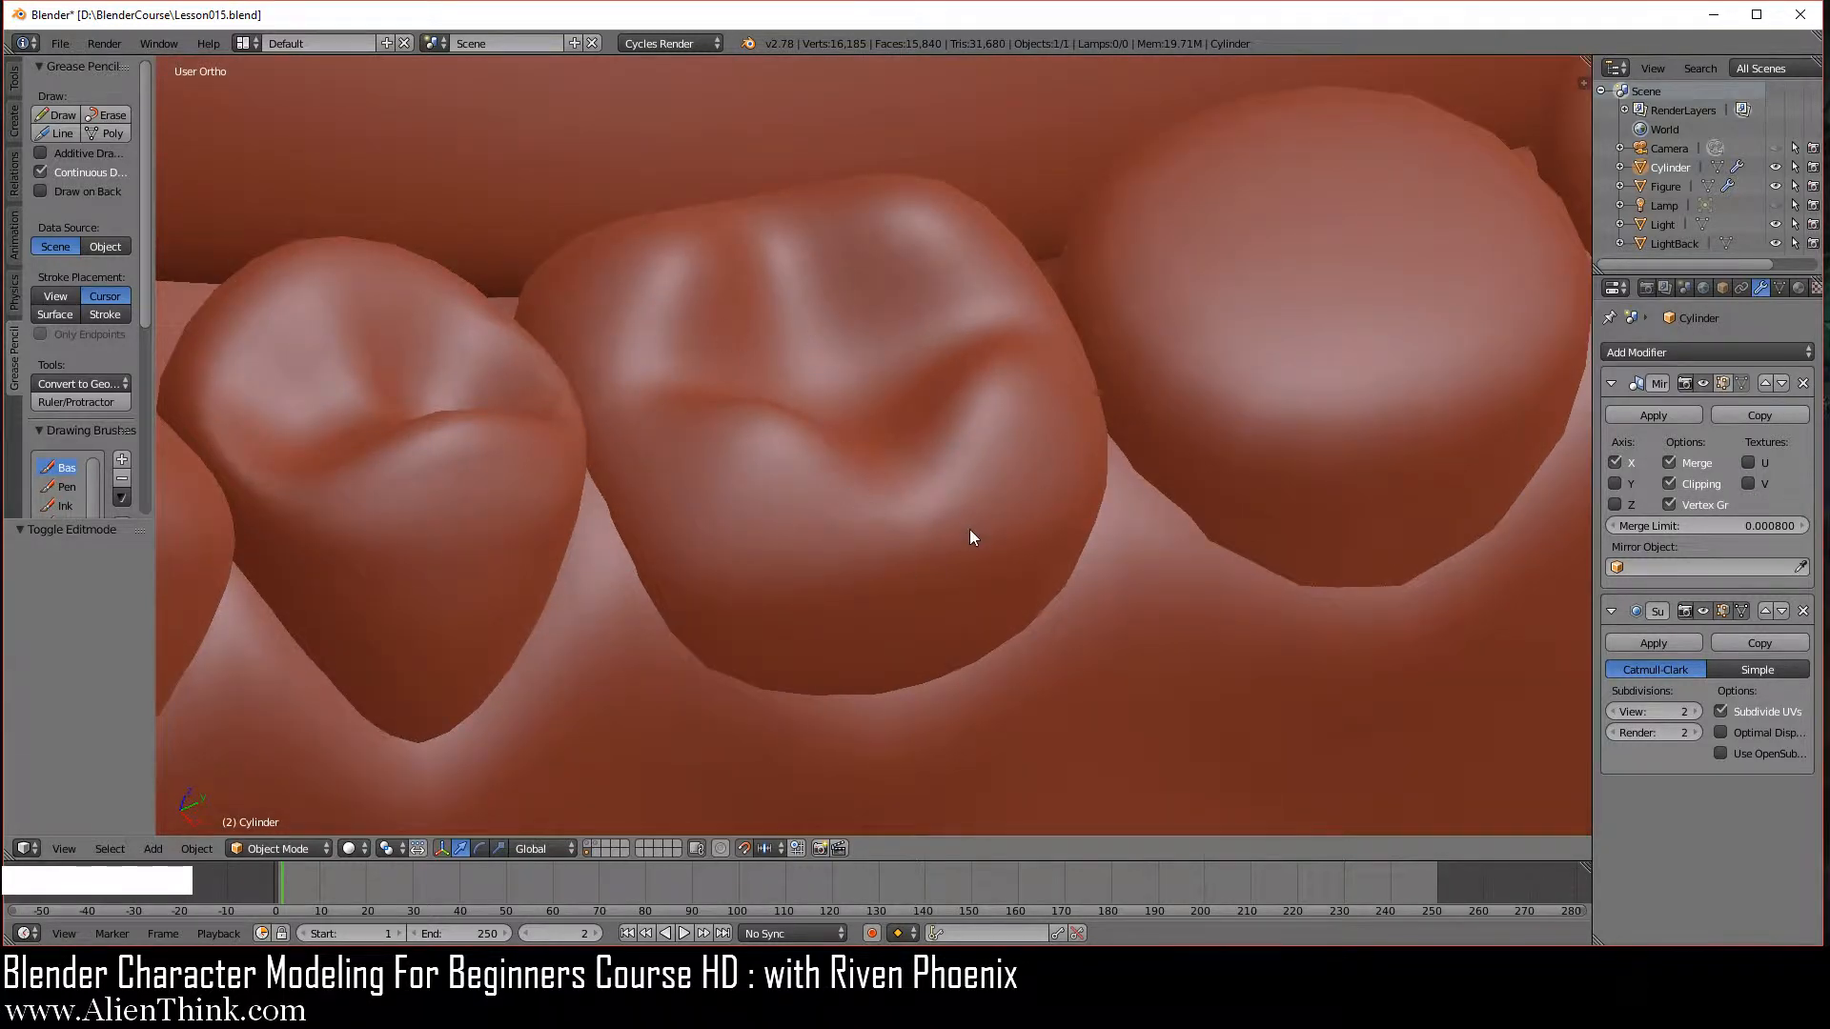
# Select the edges bounding the small face at the cheek-side end of the molar's cross groove in Edit Mode.
pyautogui.press('Tab')
pyautogui.moveTo(963, 523); pyautogui.dragTo(874, 409, button='middle')
pyautogui.moveTo(825, 560); pyautogui.dragTo(828, 571, button='middle')
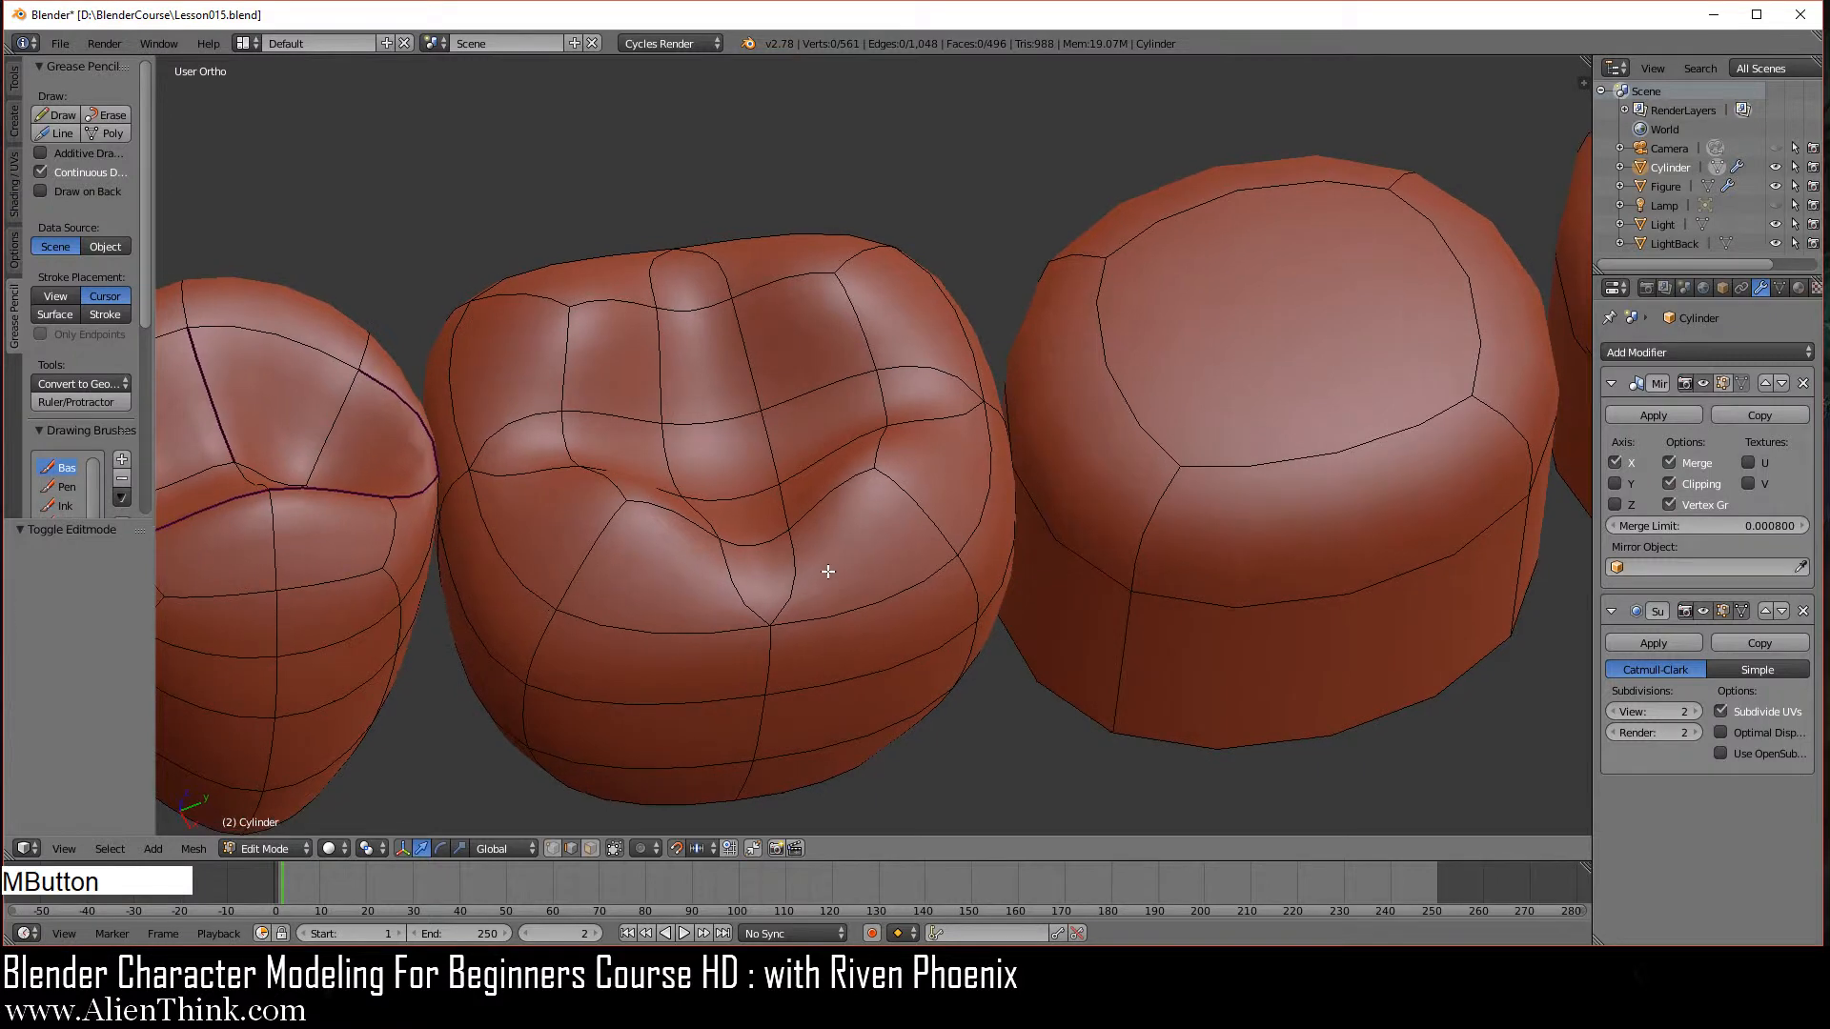
pyautogui.rightClick(733, 572)
pyautogui.keyDown('shift'); pyautogui.rightClick(796, 564); pyautogui.keyUp('shift')
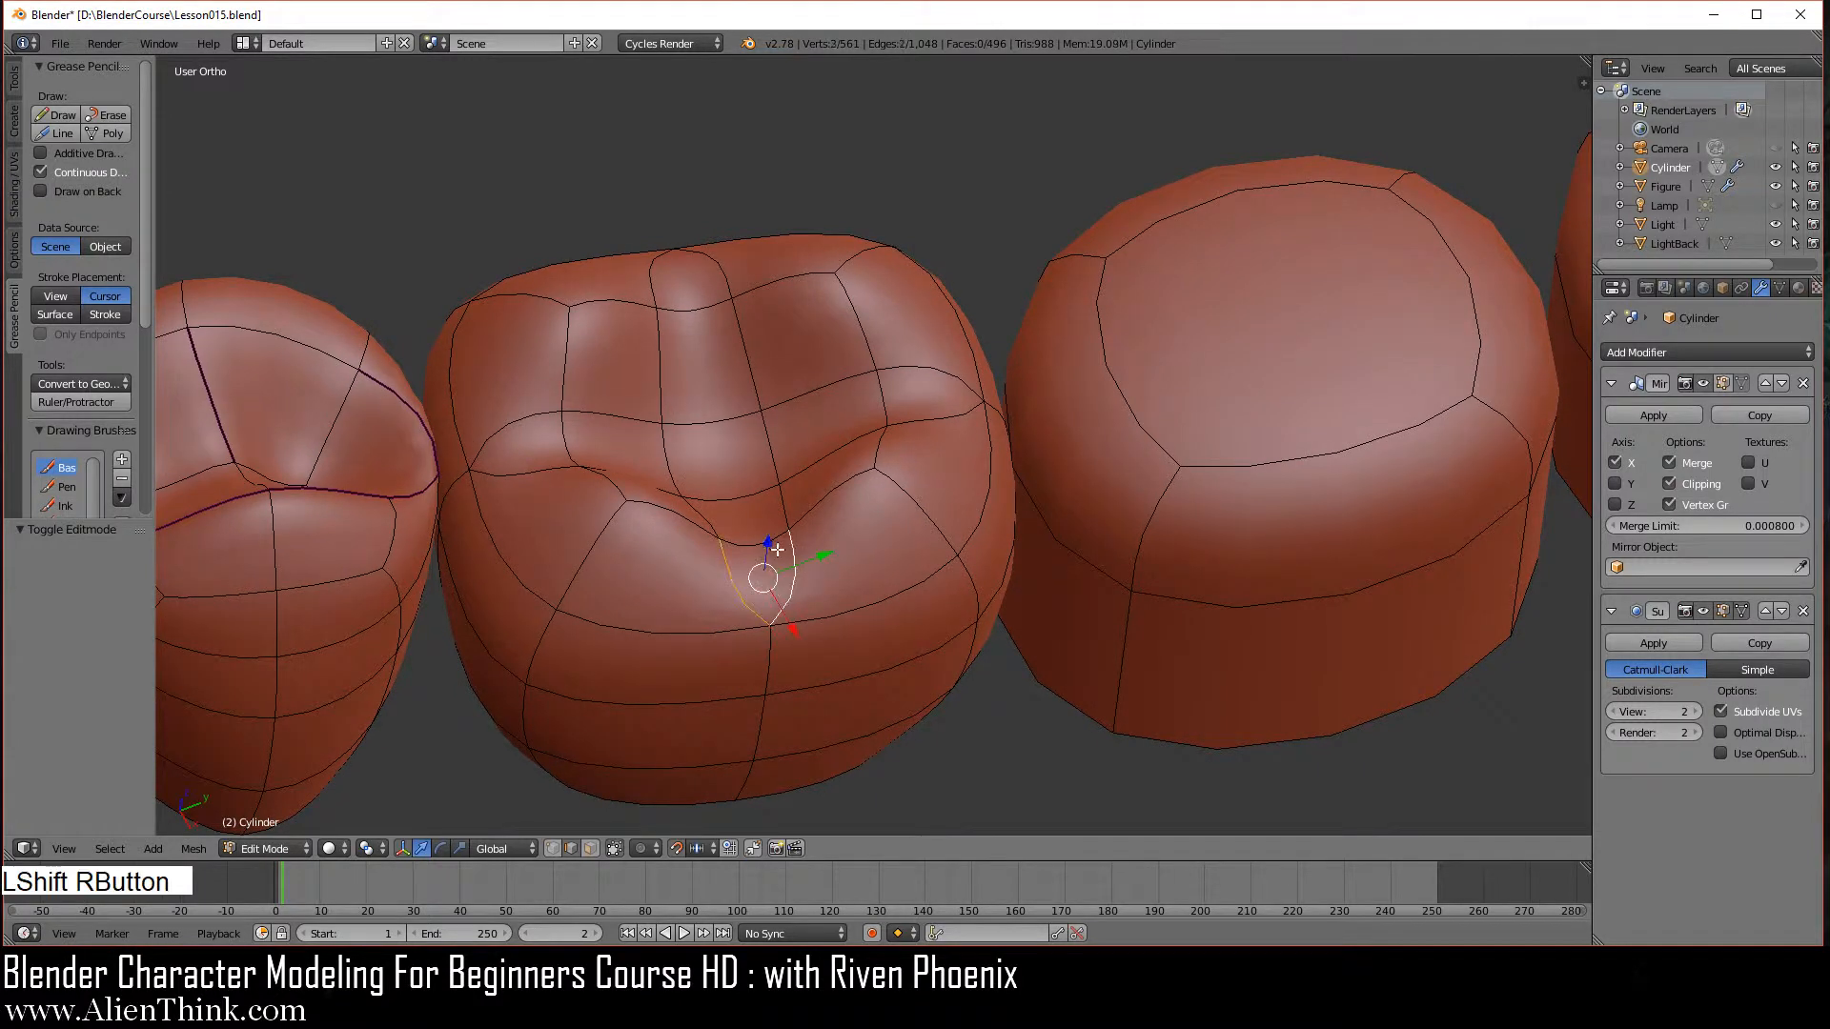
pyautogui.keyDown('shift'); pyautogui.rightClick(776, 547); pyautogui.keyUp('shift')
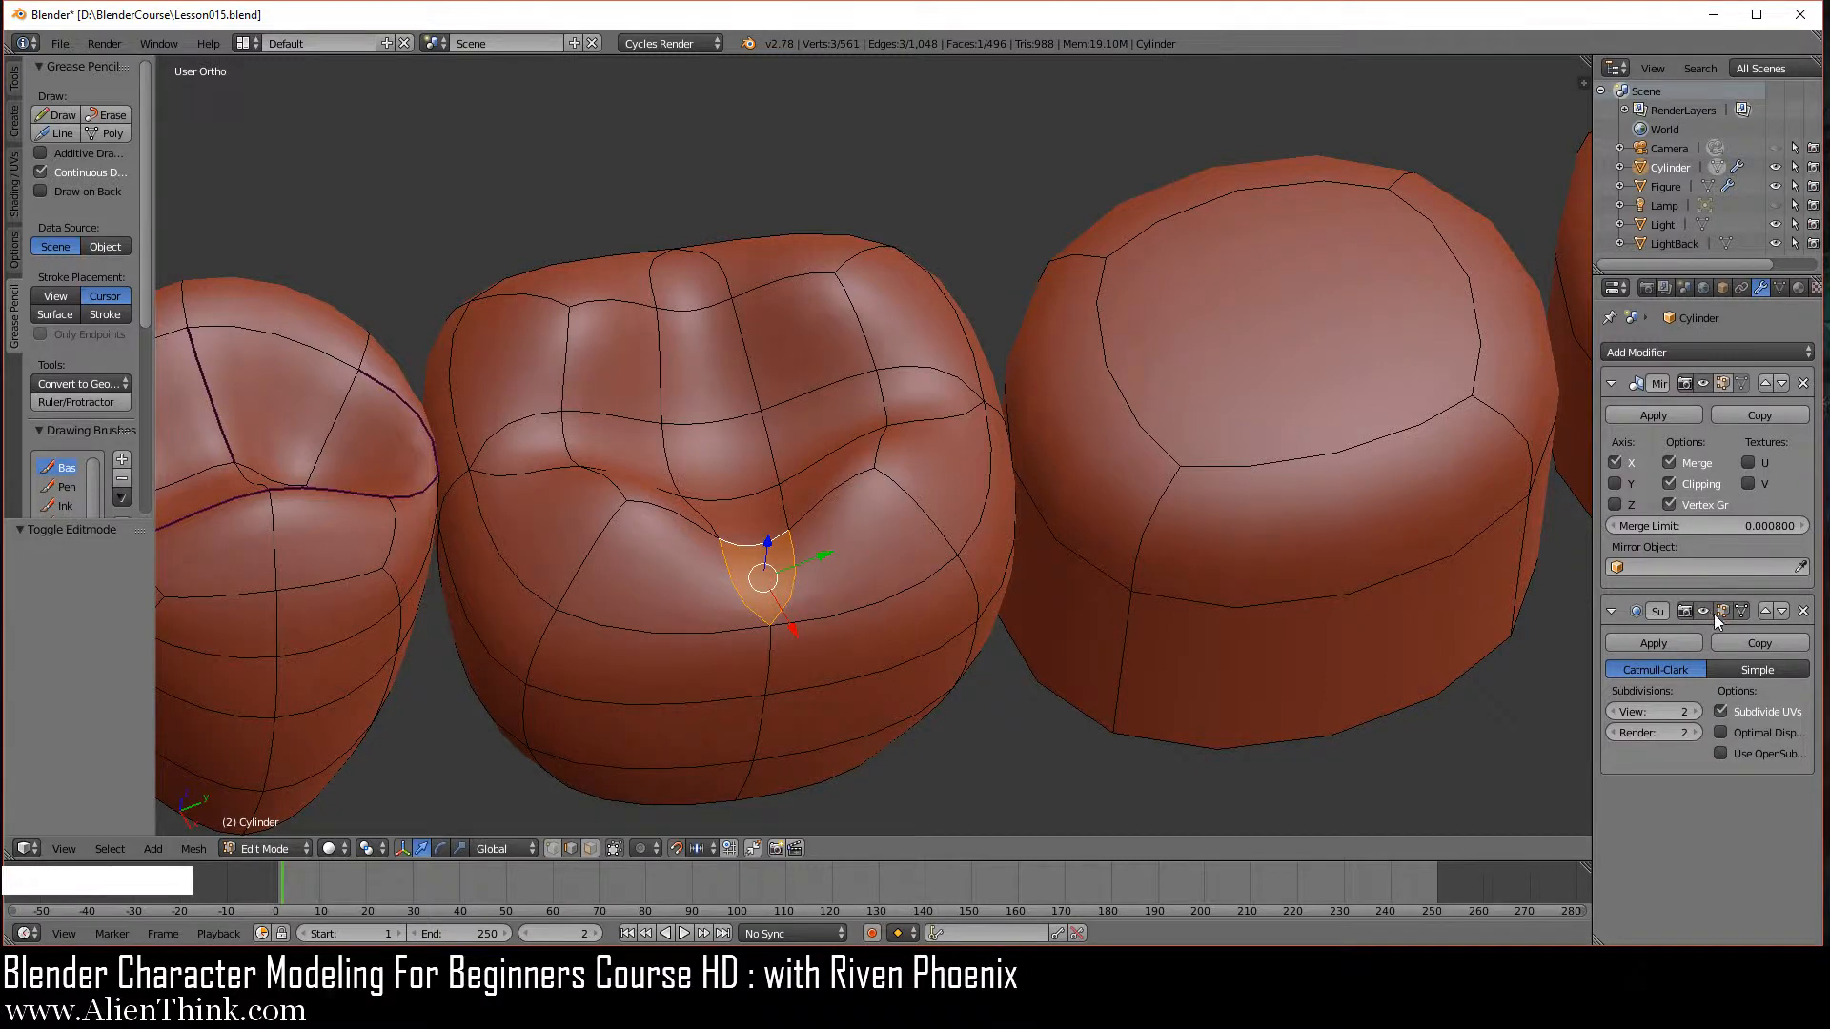
# Turn on the object's Wire display, examine the molar's subdivided edge flow in Object Mode, and turn Wire off again.
pyautogui.click(1723, 289)
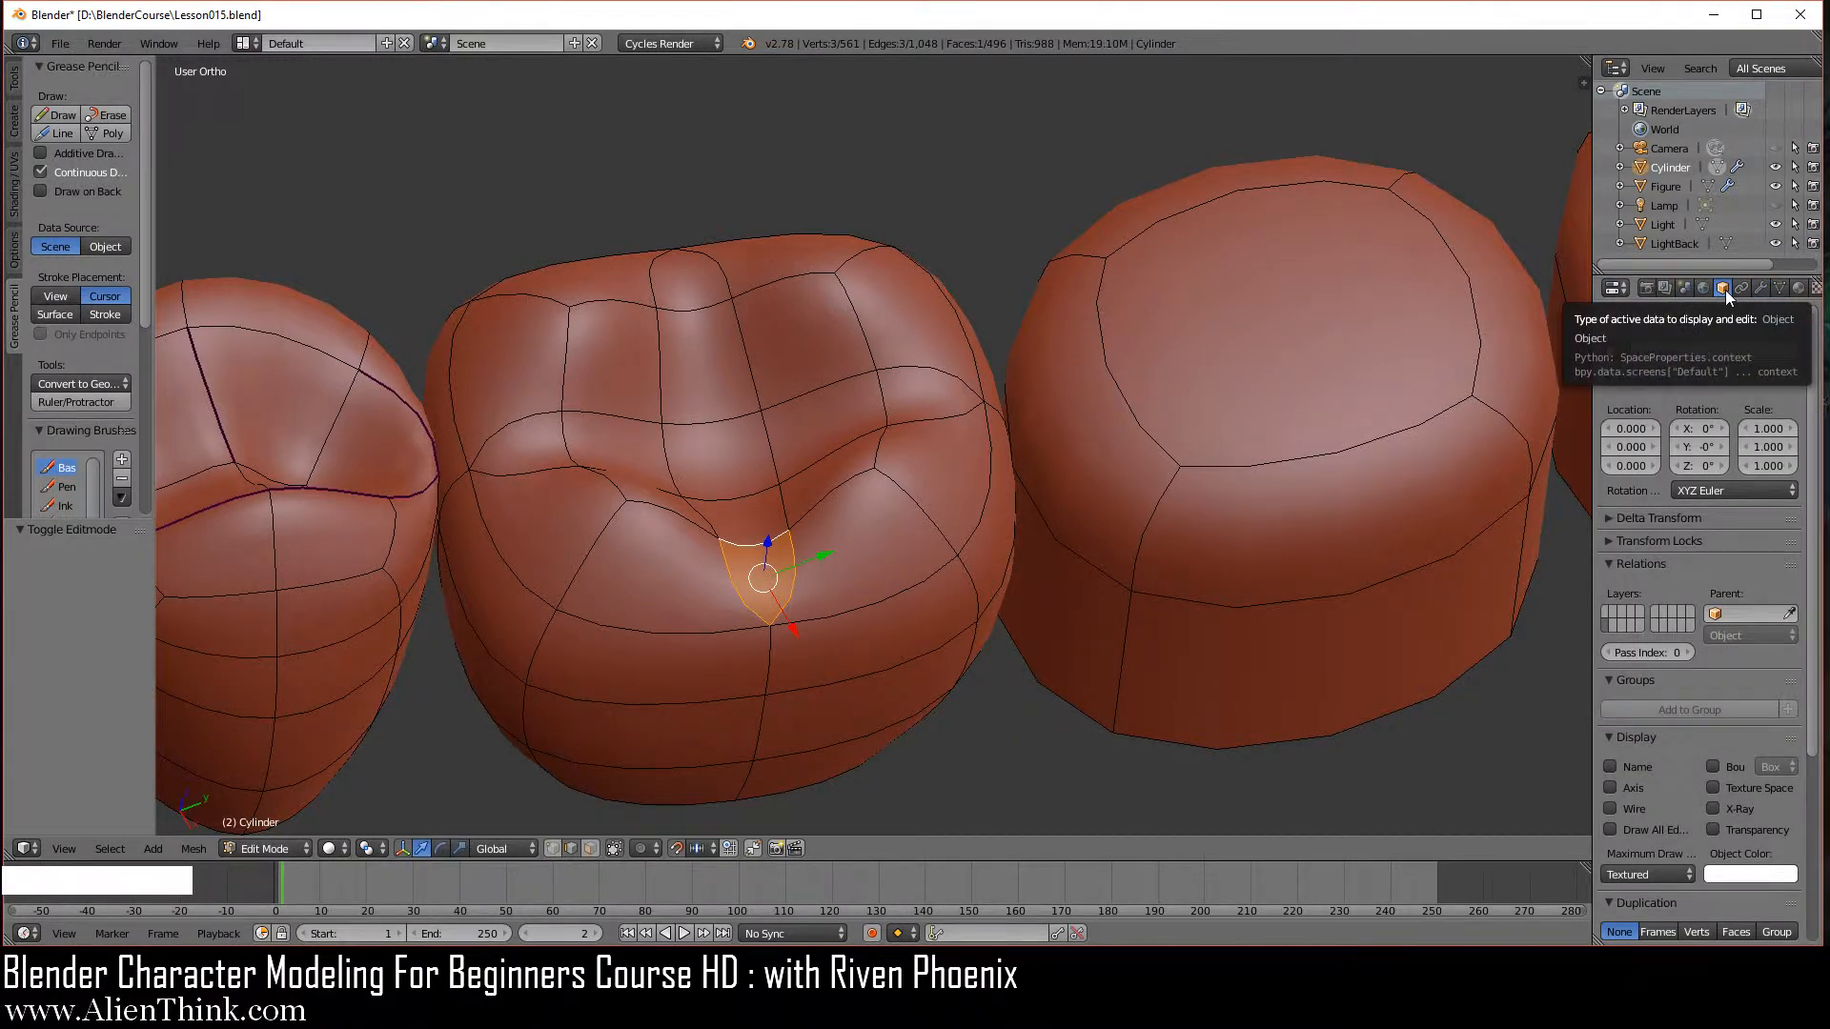
pyautogui.click(1611, 809)
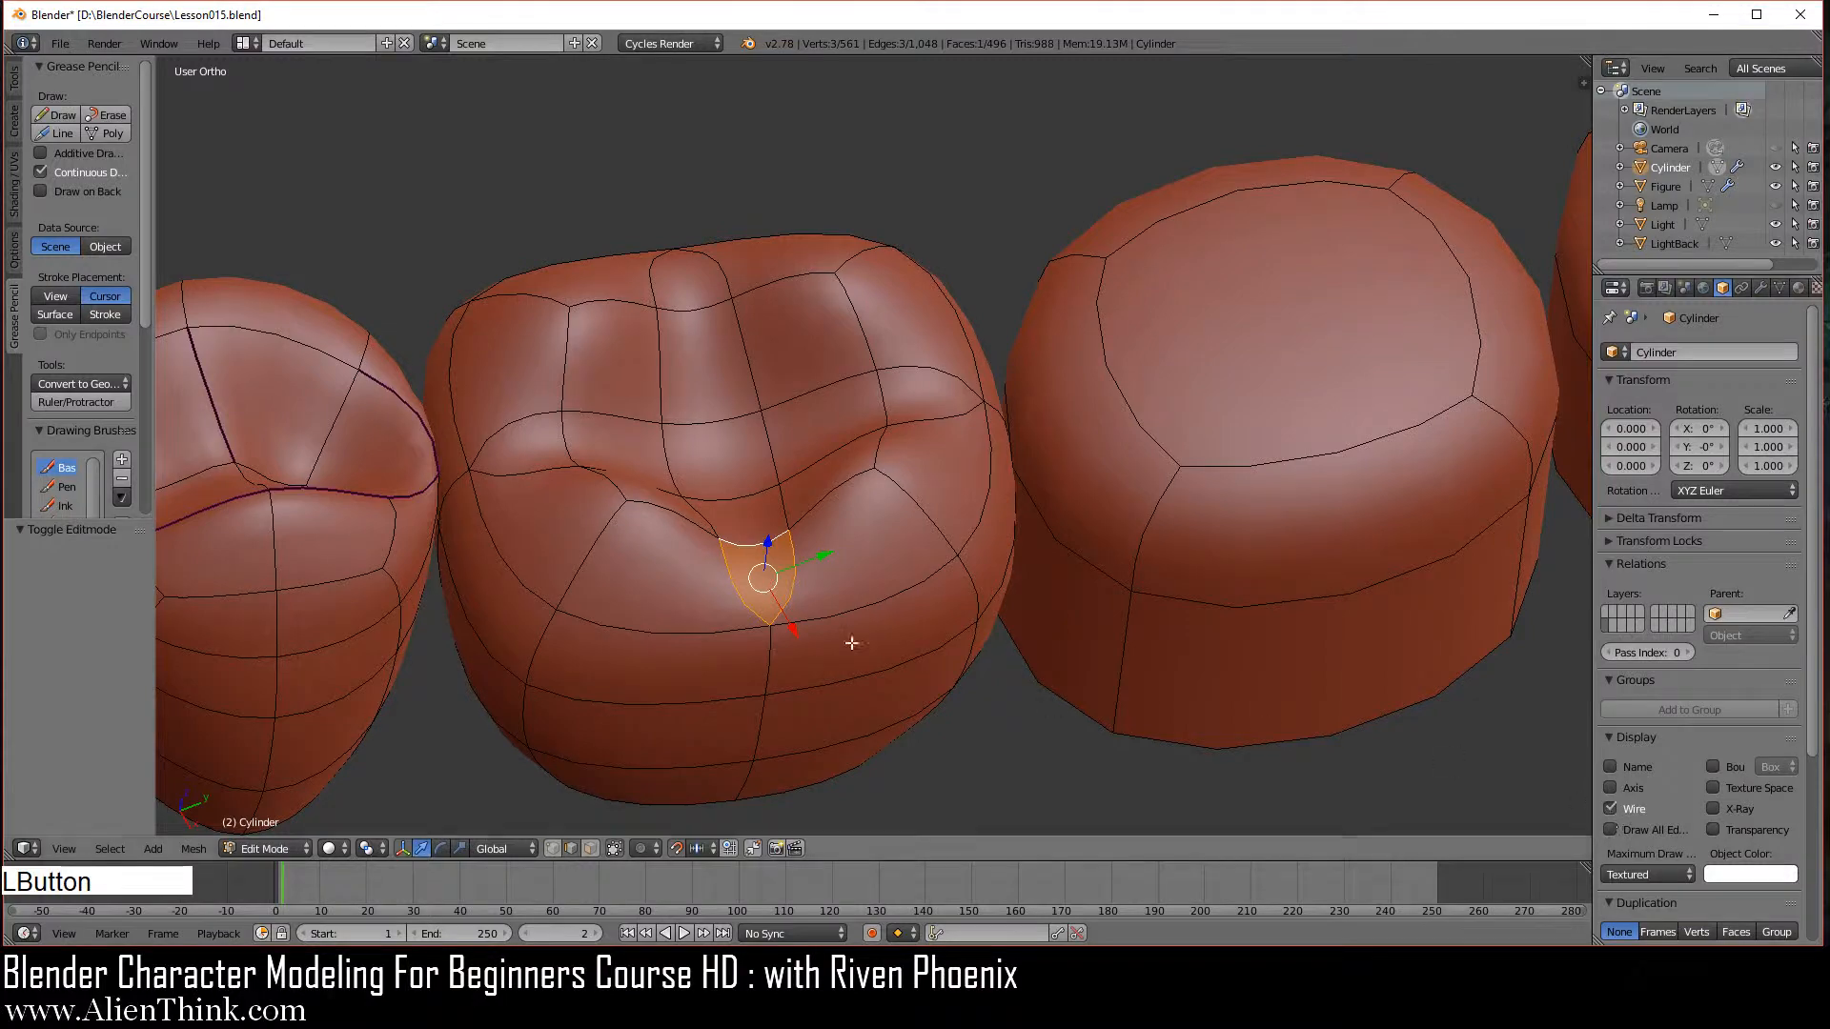
pyautogui.press('Tab')
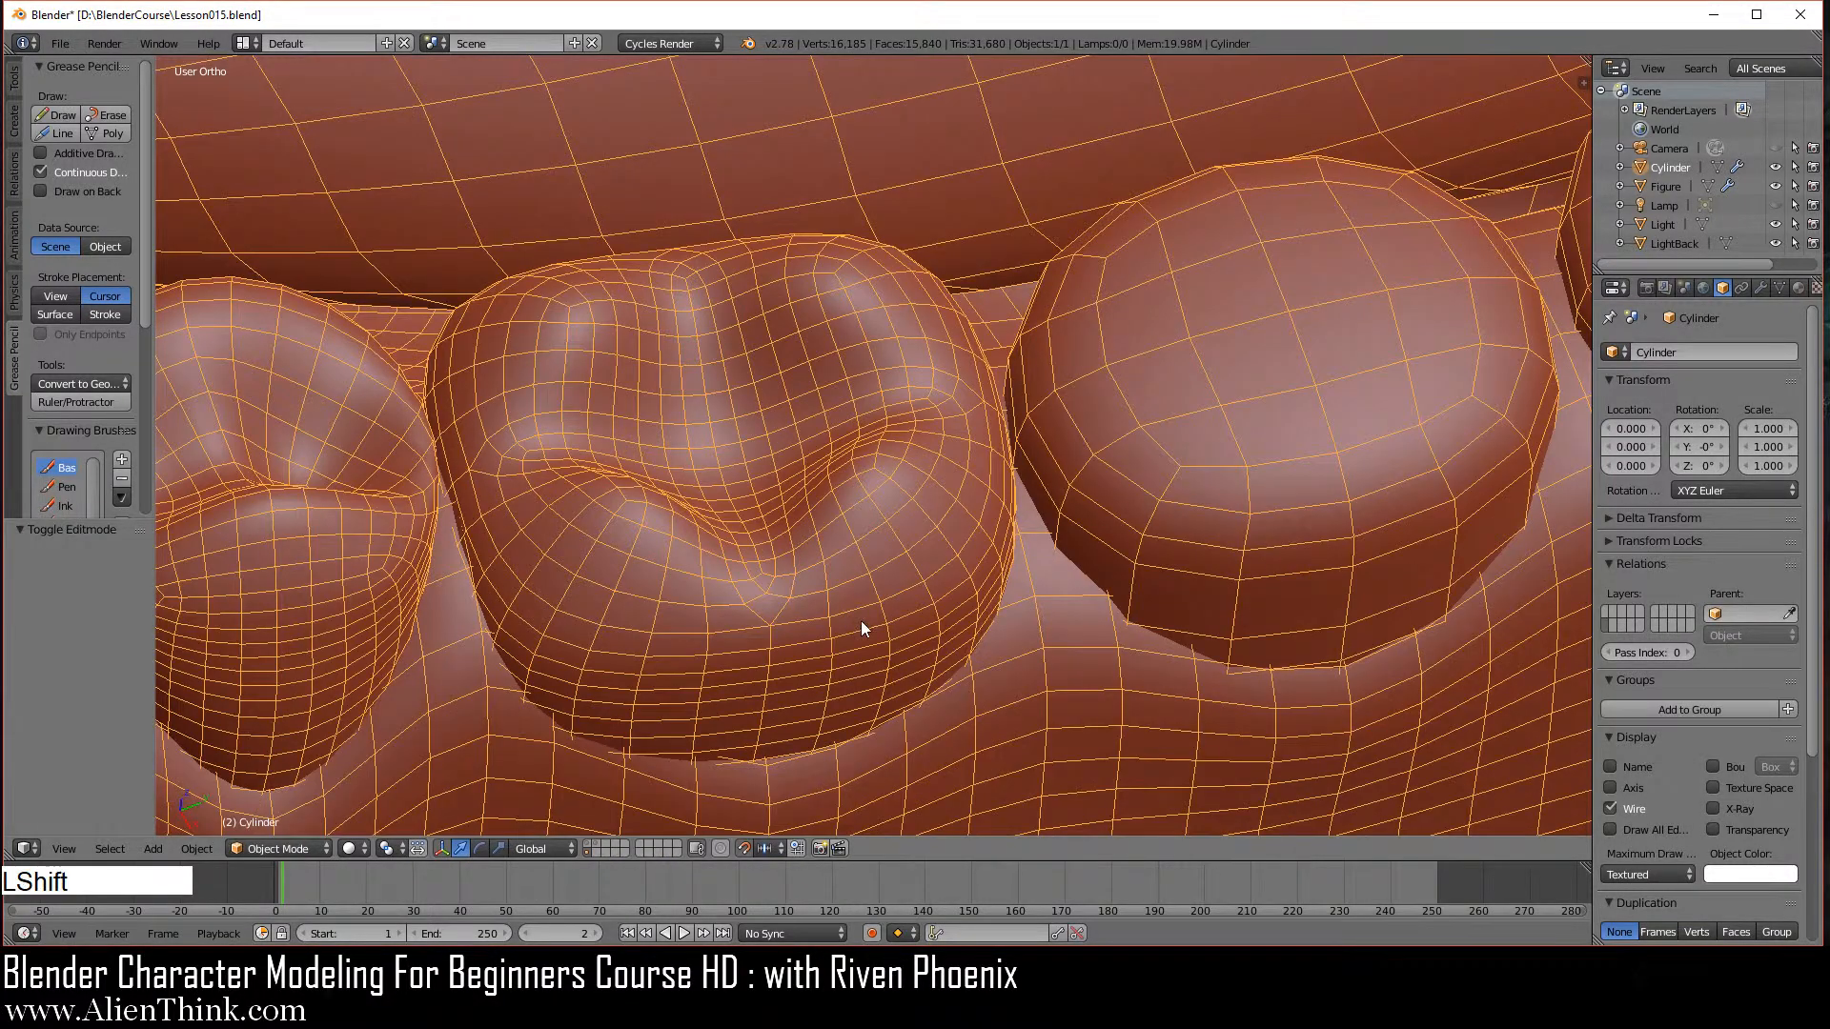
pyautogui.keyDown('shift'); pyautogui.moveTo(861, 620); pyautogui.dragTo(862, 530, button='middle'); pyautogui.keyUp('shift')
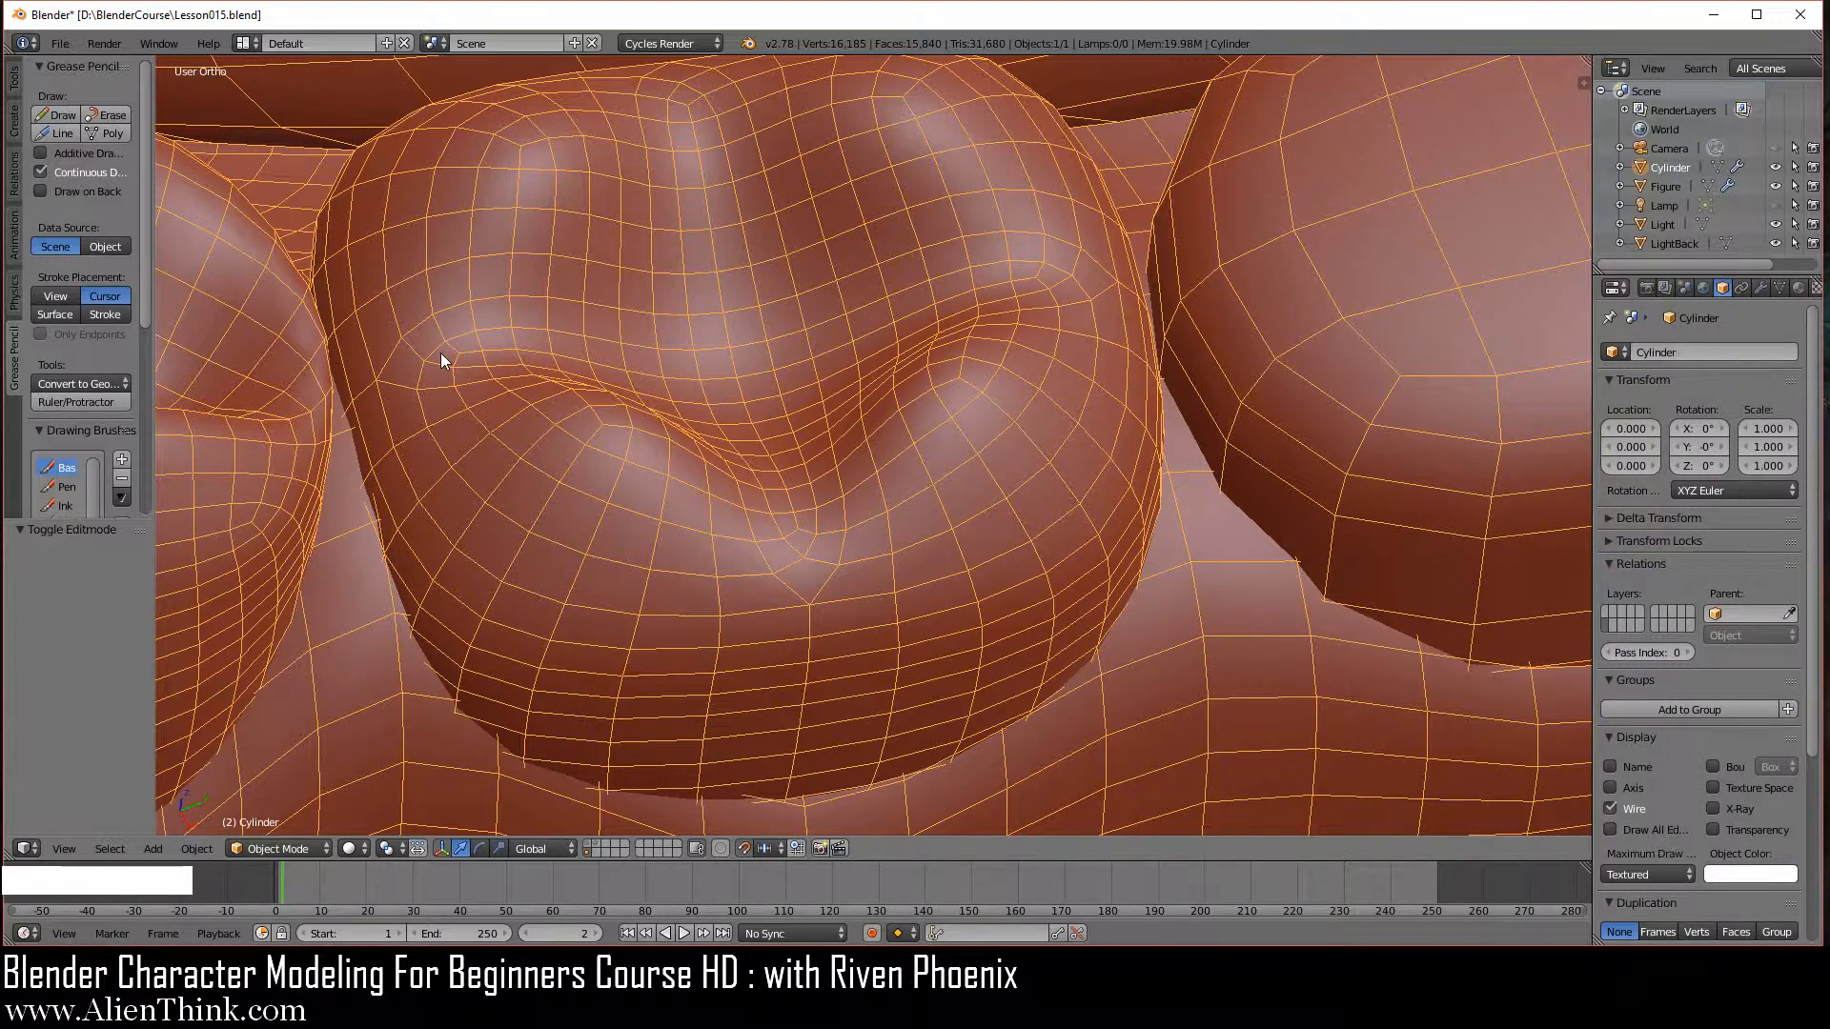
pyautogui.press('Tab')
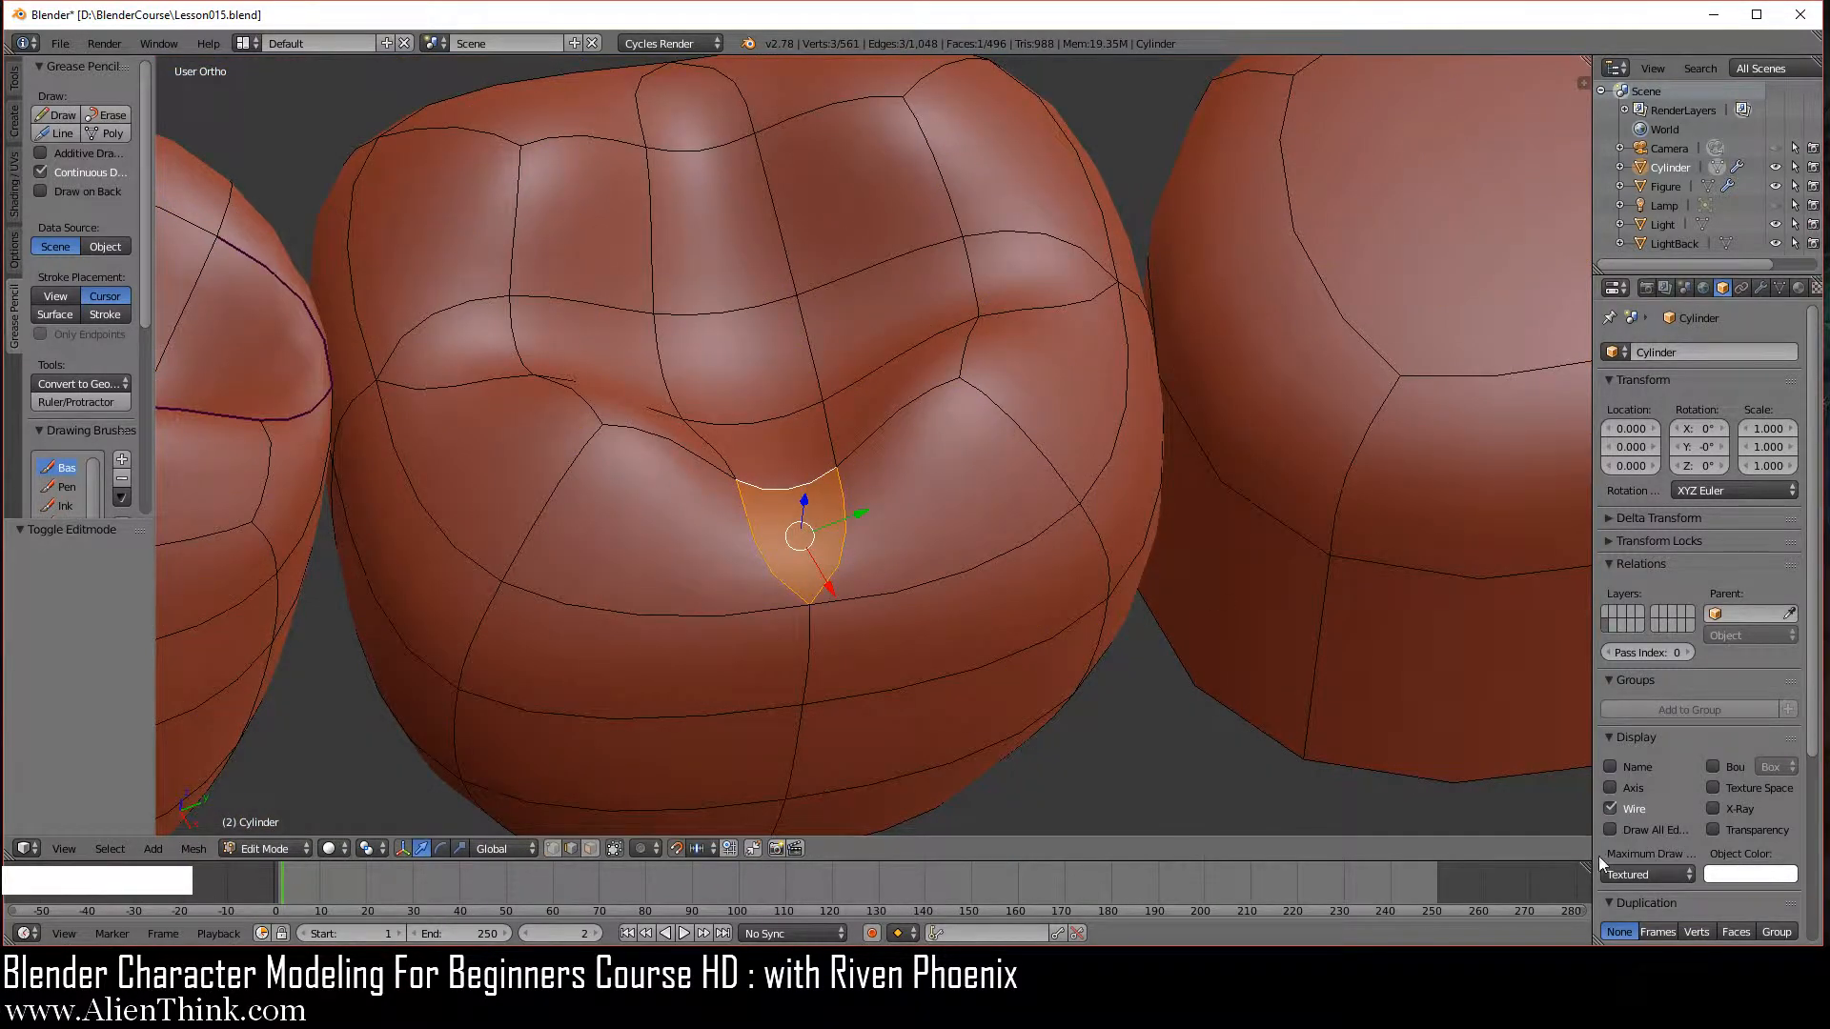
pyautogui.click(1620, 810)
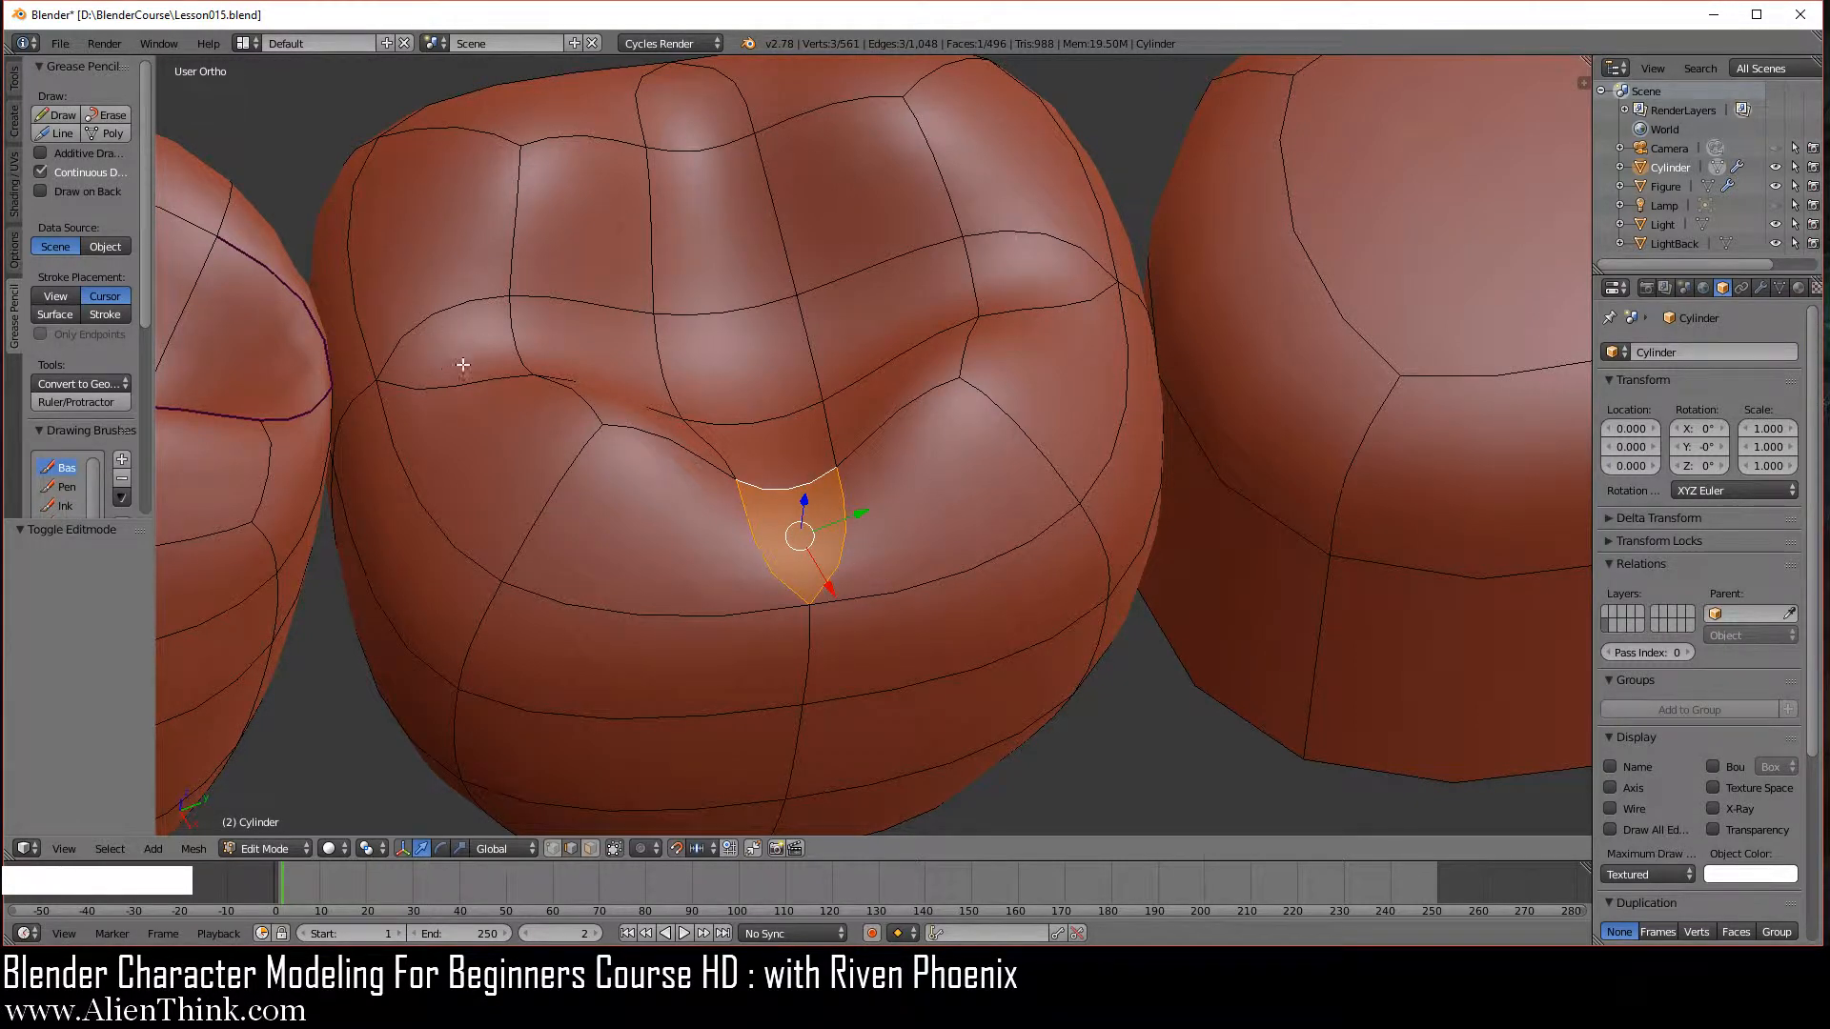
pyautogui.click(1760, 286)
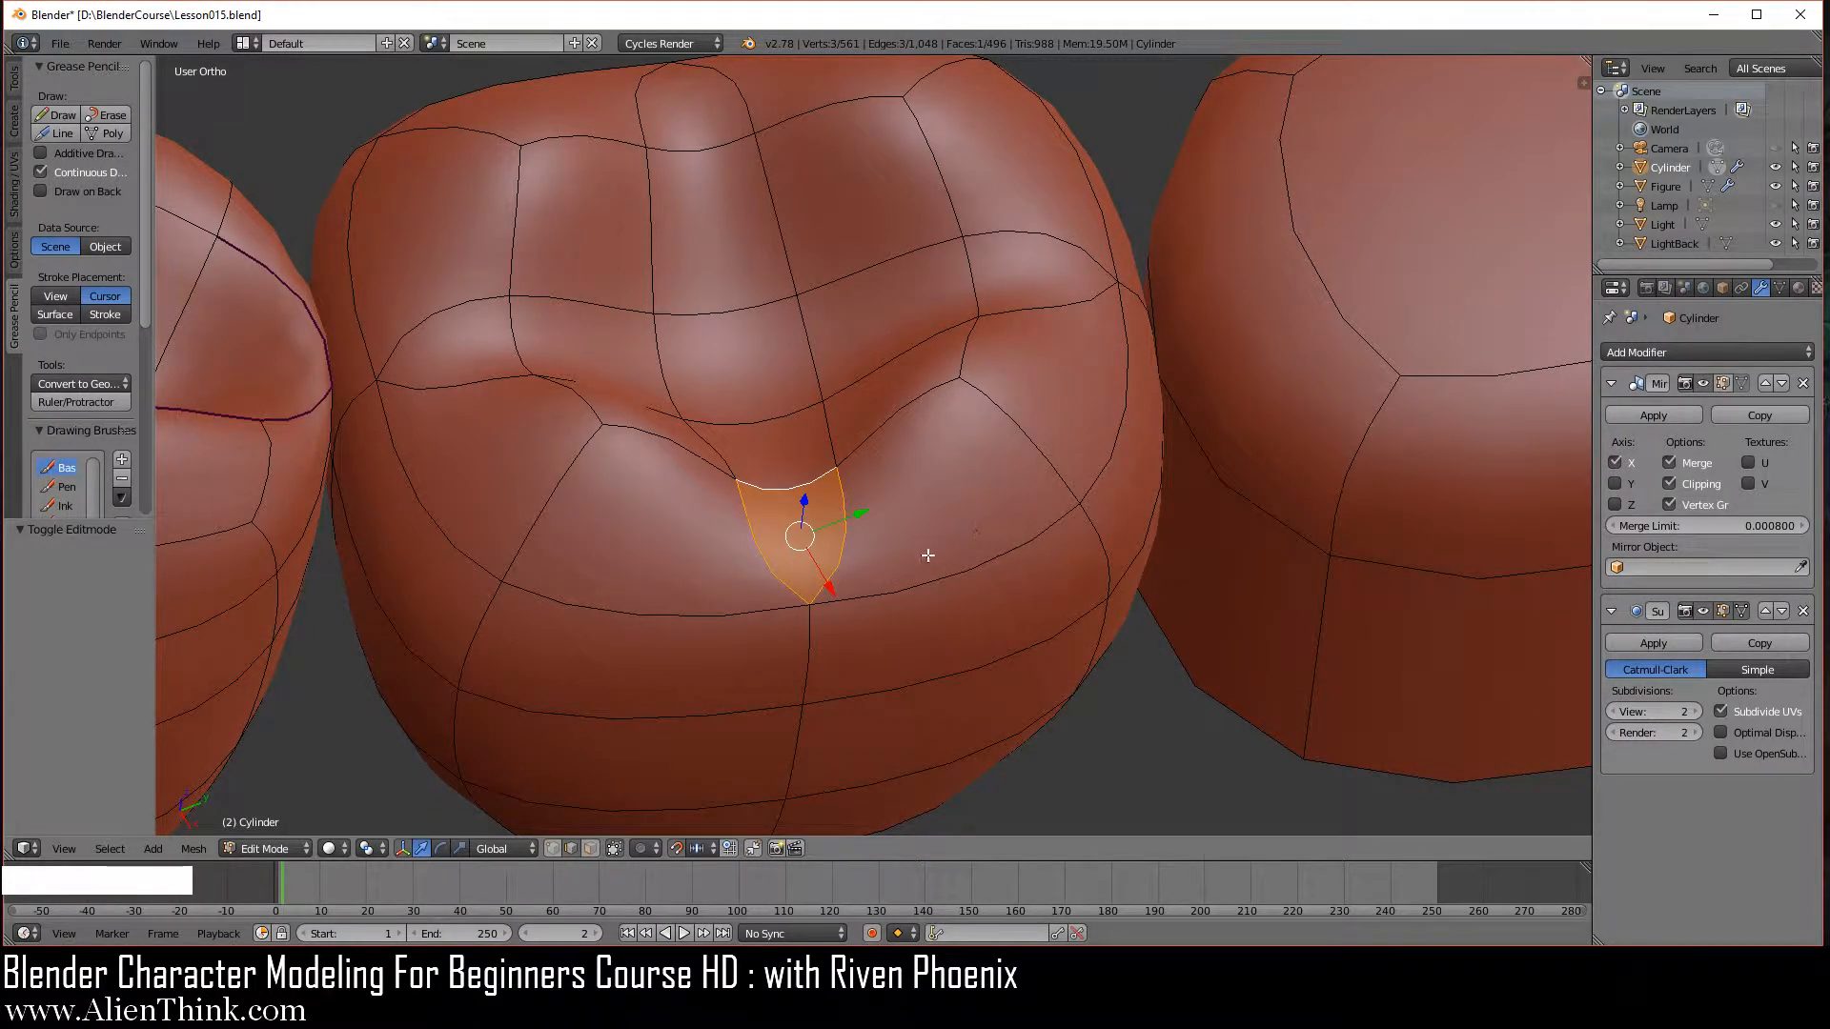
# Deselect everything, rotate the groove edge in the molar's rear hollow, and preview the chewing surface in Object Mode.
pyautogui.scroll(-2, 953, 598)
pyautogui.press('a')
pyautogui.moveTo(858, 551); pyautogui.dragTo(748, 495, button='middle')
pyautogui.keyDown('shift'); pyautogui.moveTo(879, 460); pyautogui.dragTo(1001, 619, button='middle'); pyautogui.keyUp('shift')
pyautogui.moveTo(794, 450); pyautogui.dragTo(797, 484, button='middle')
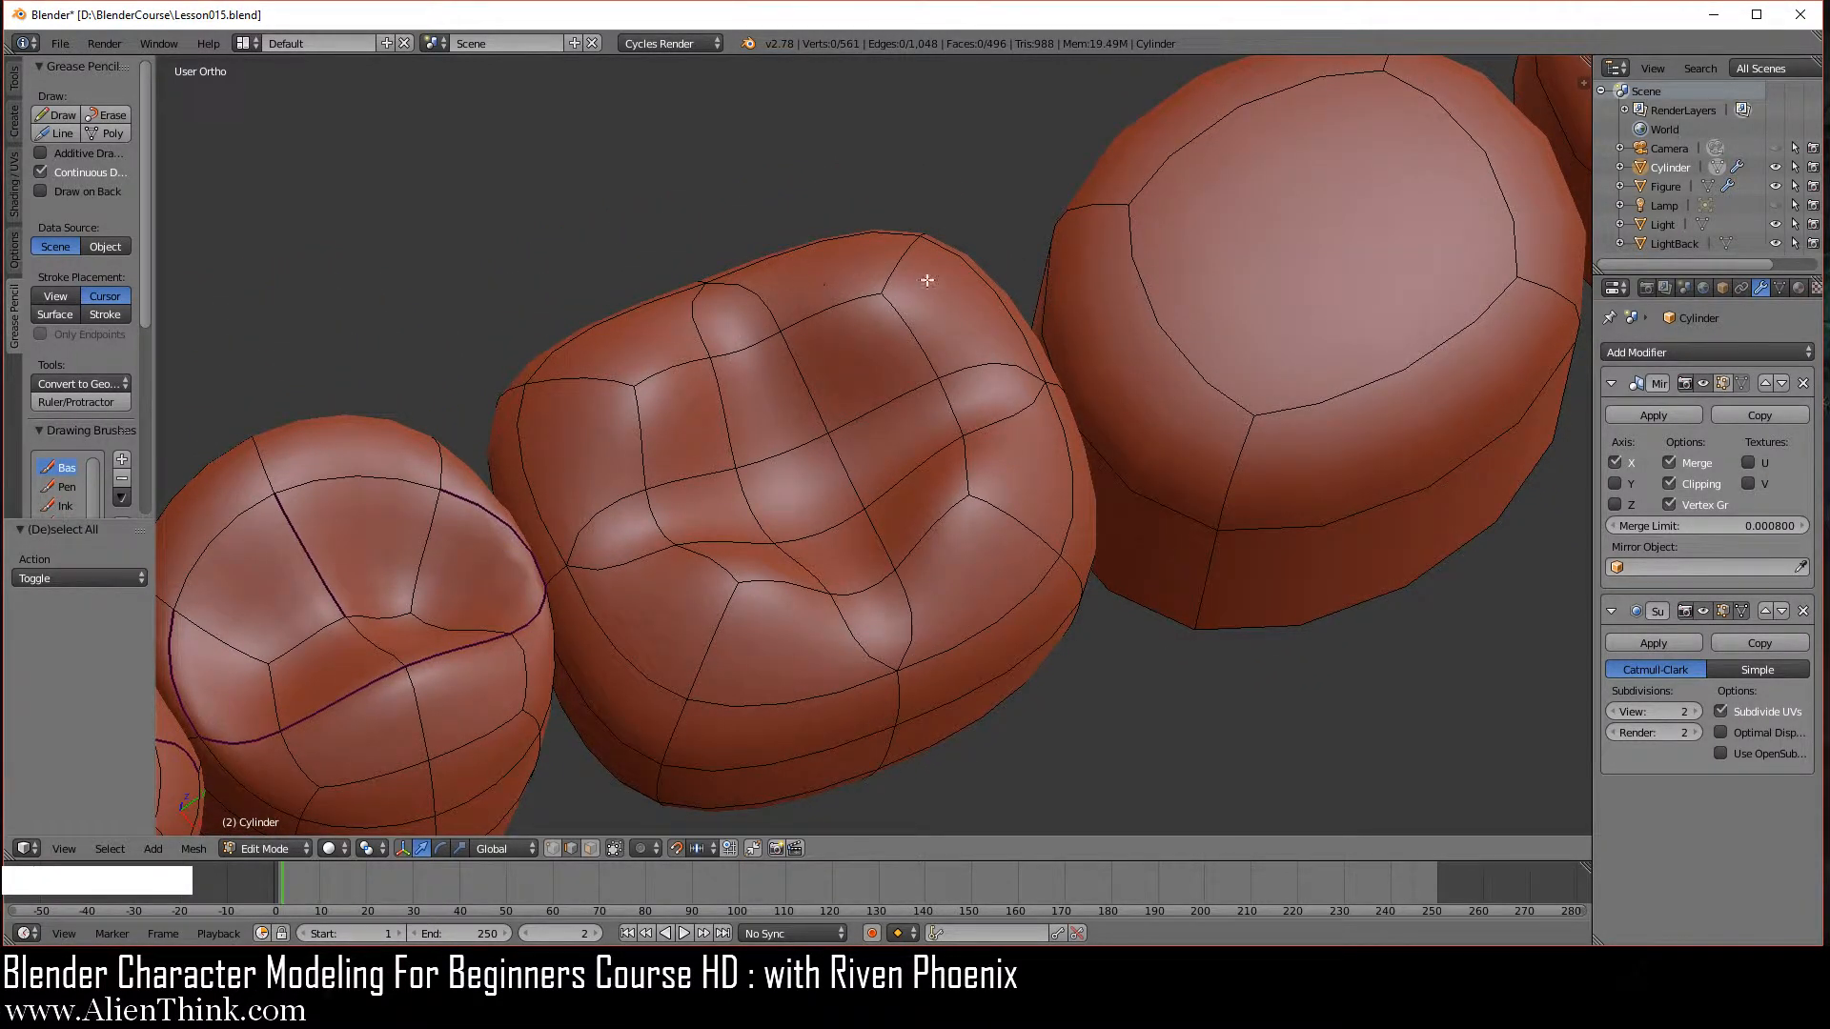
pyautogui.moveTo(886, 543); pyautogui.dragTo(913, 512, button='middle')
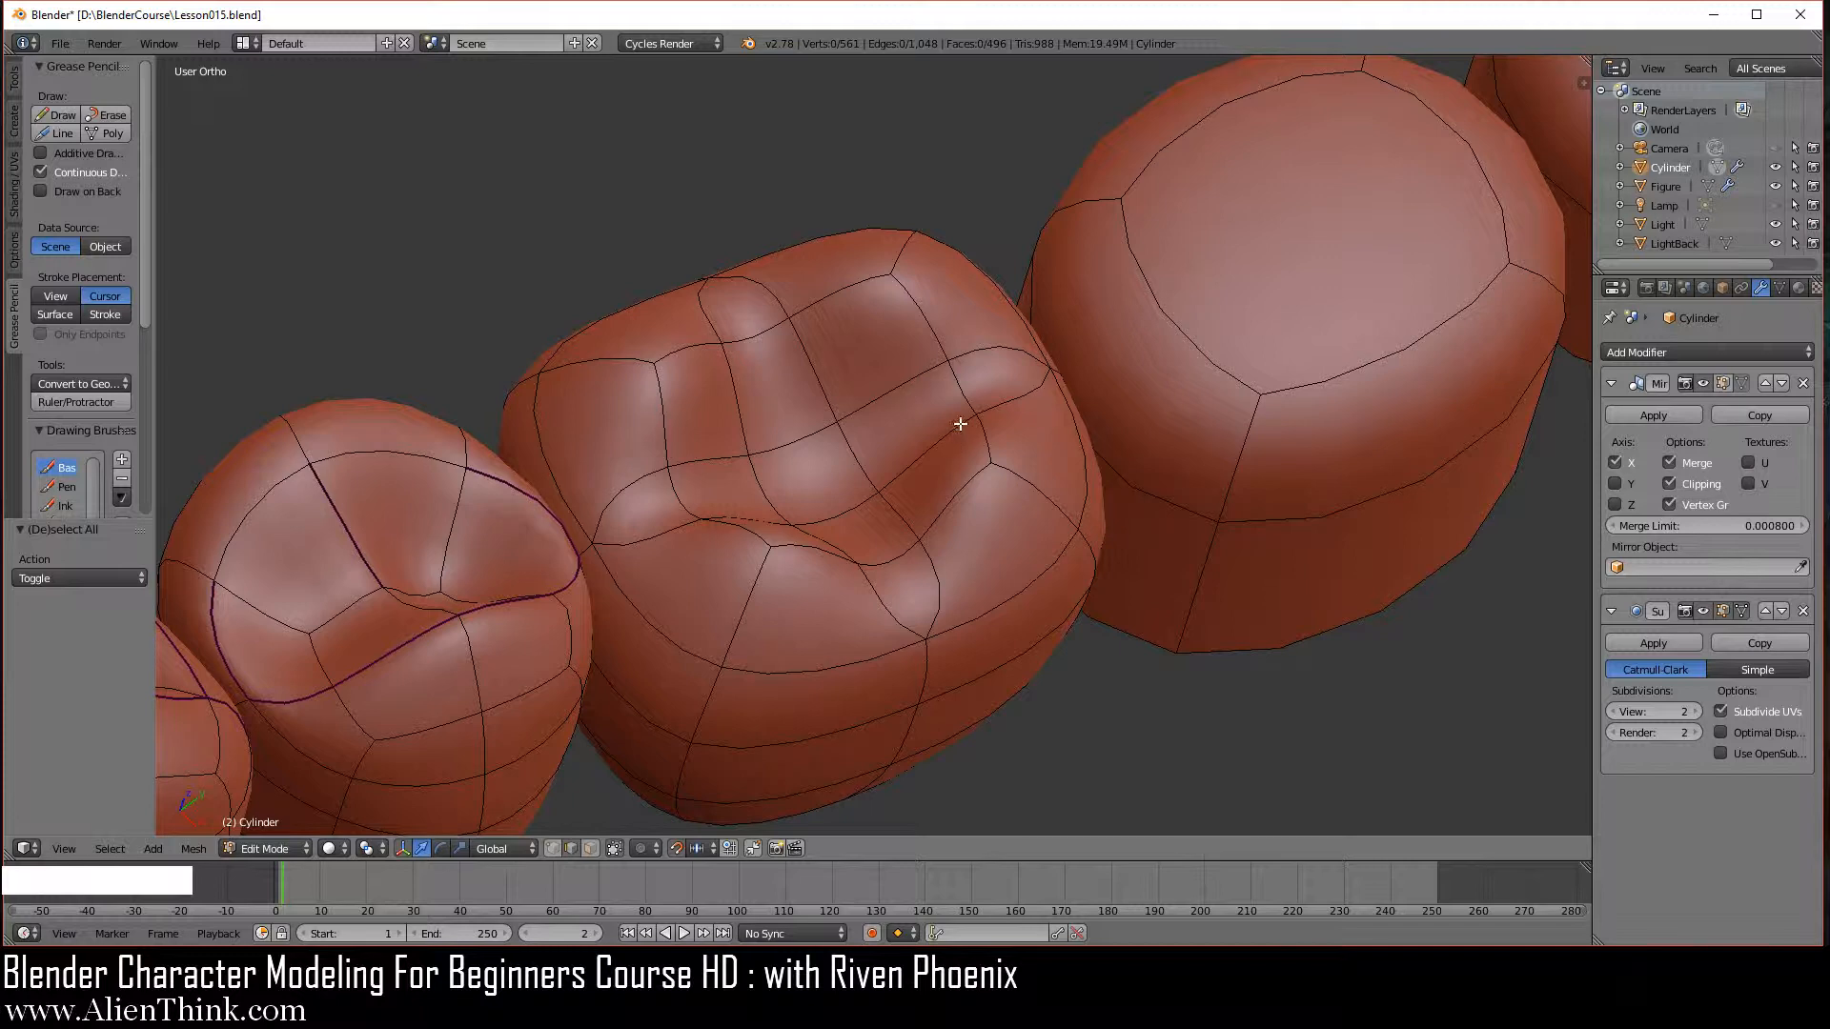
pyautogui.rightClick(896, 389)
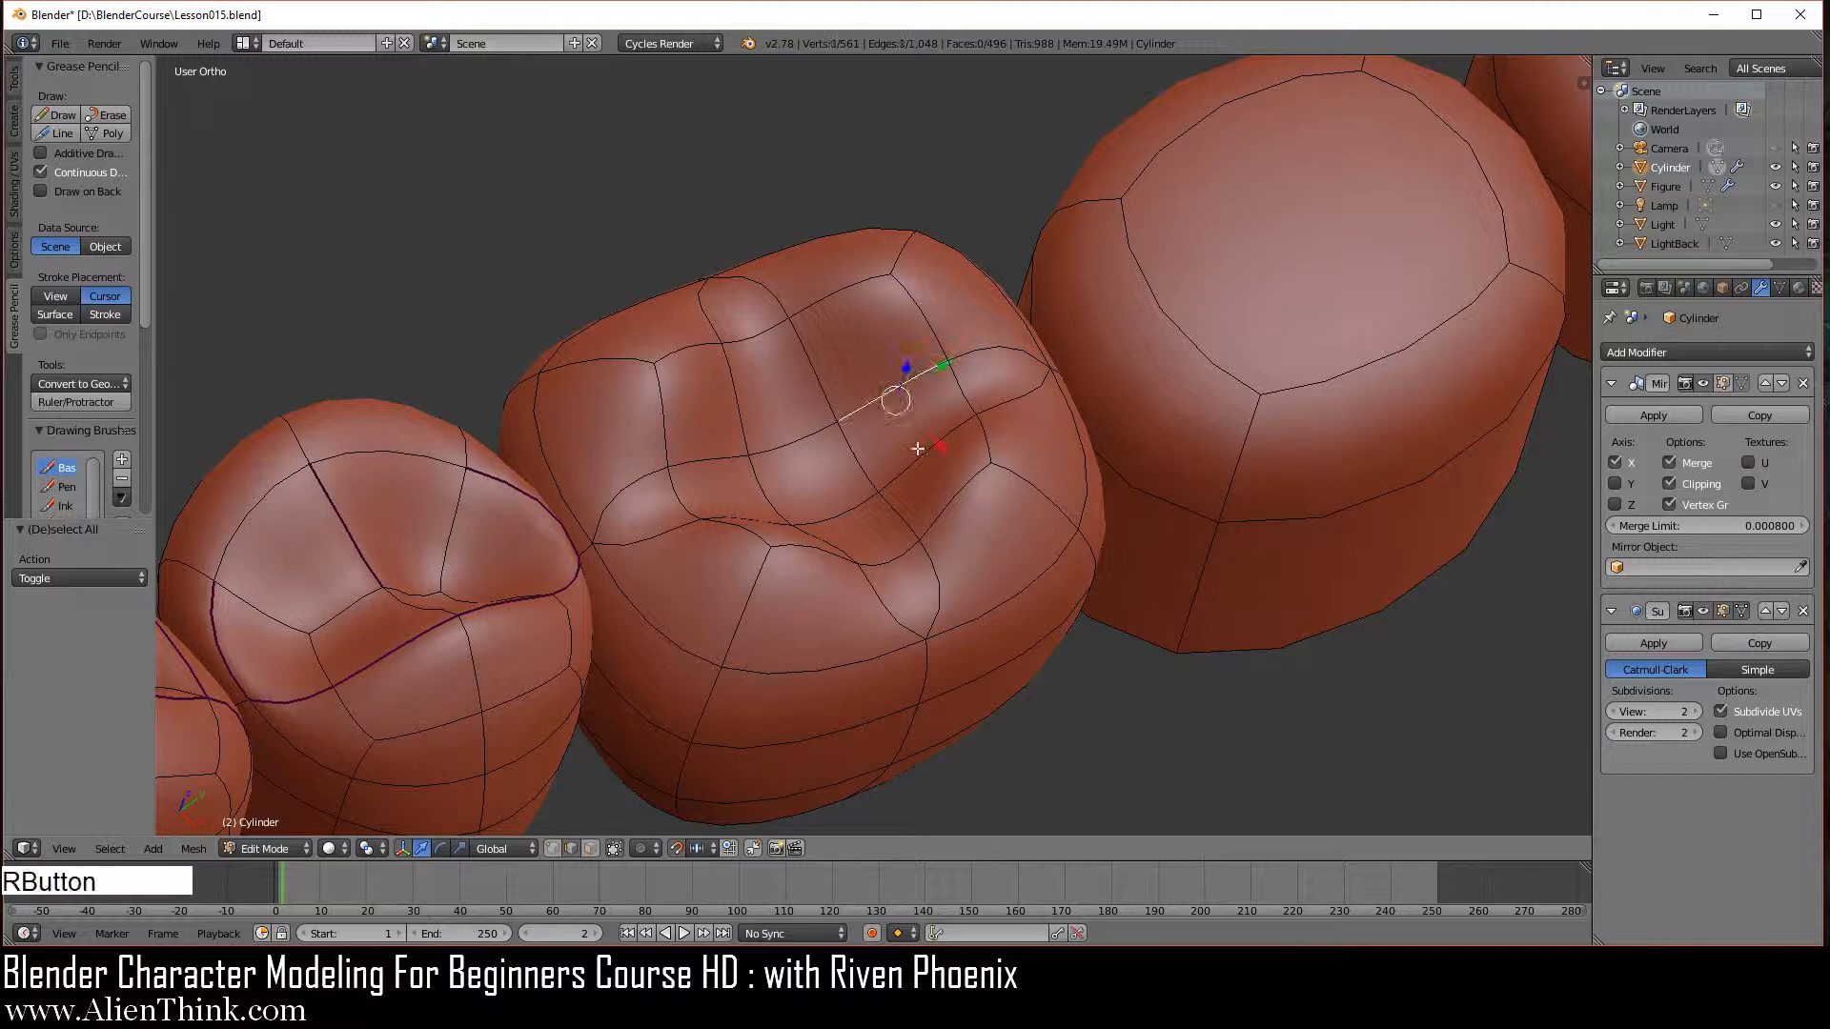
pyautogui.press('ctrl')
pyautogui.hotkey('ctrl', 'a')
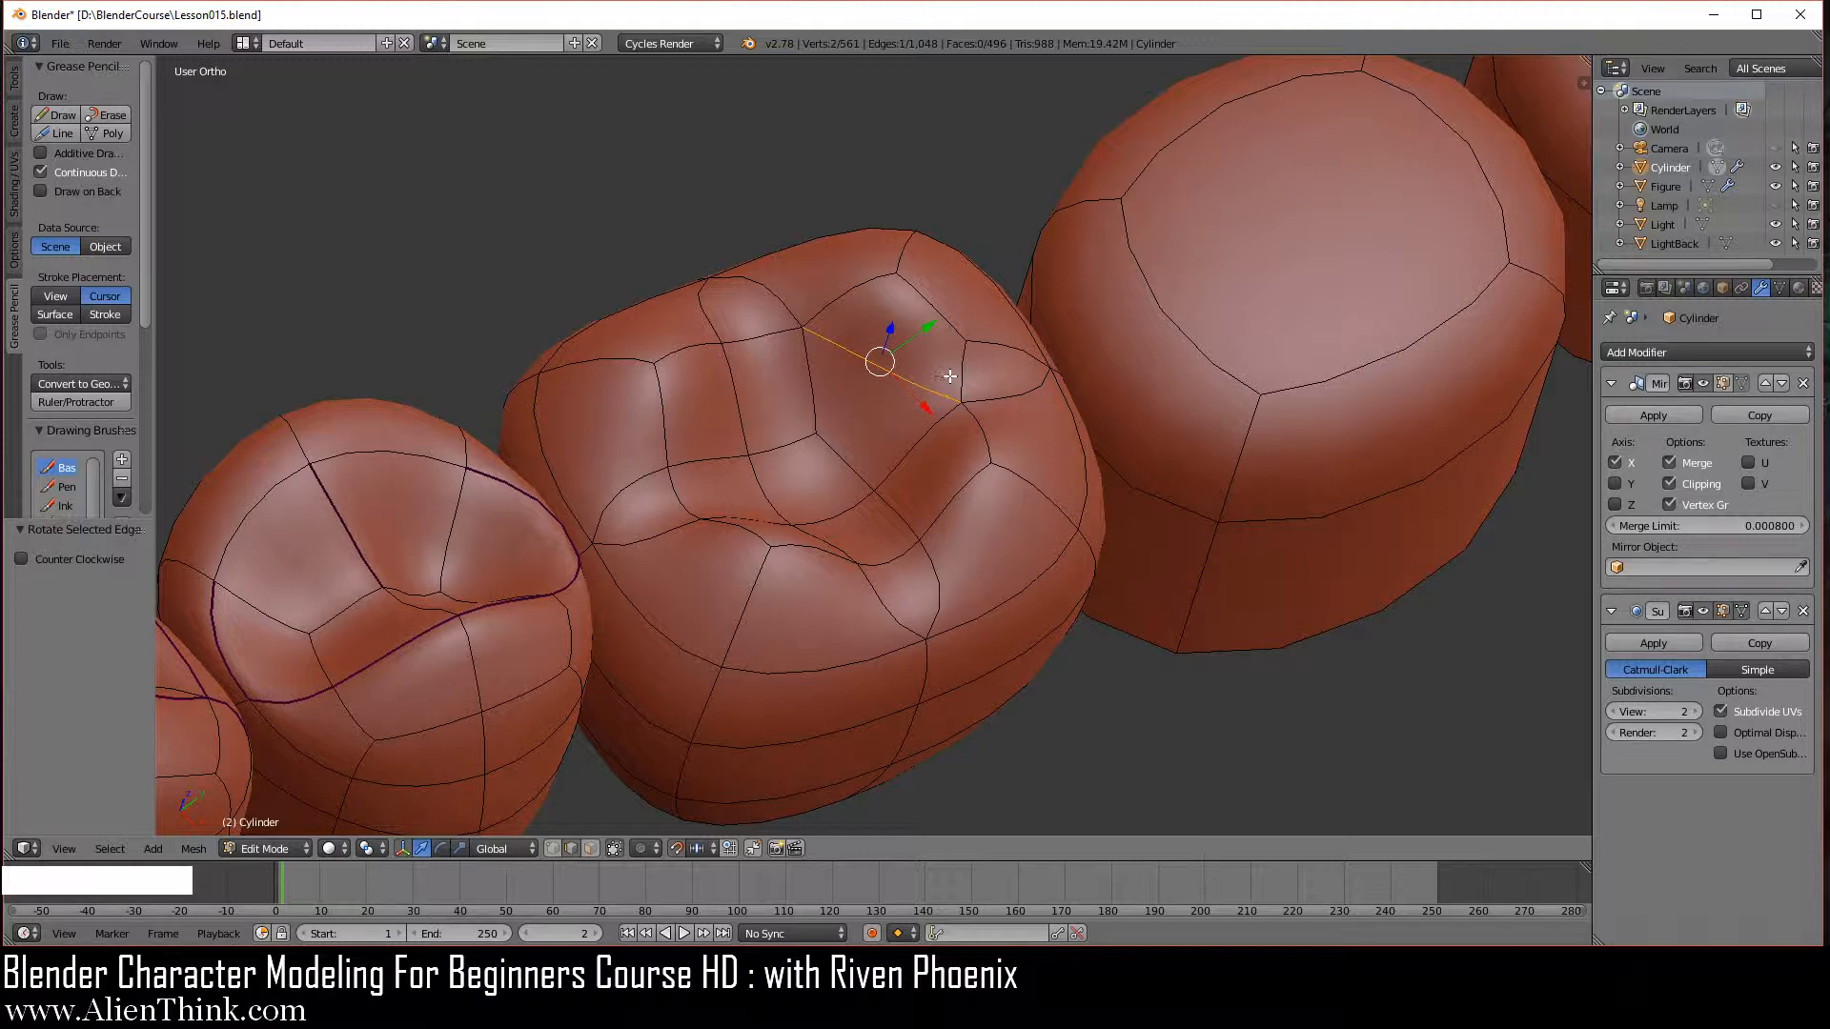
pyautogui.scroll(2, 858, 425)
pyautogui.press('Tab')
pyautogui.moveTo(797, 429); pyautogui.dragTo(805, 490, button='middle')
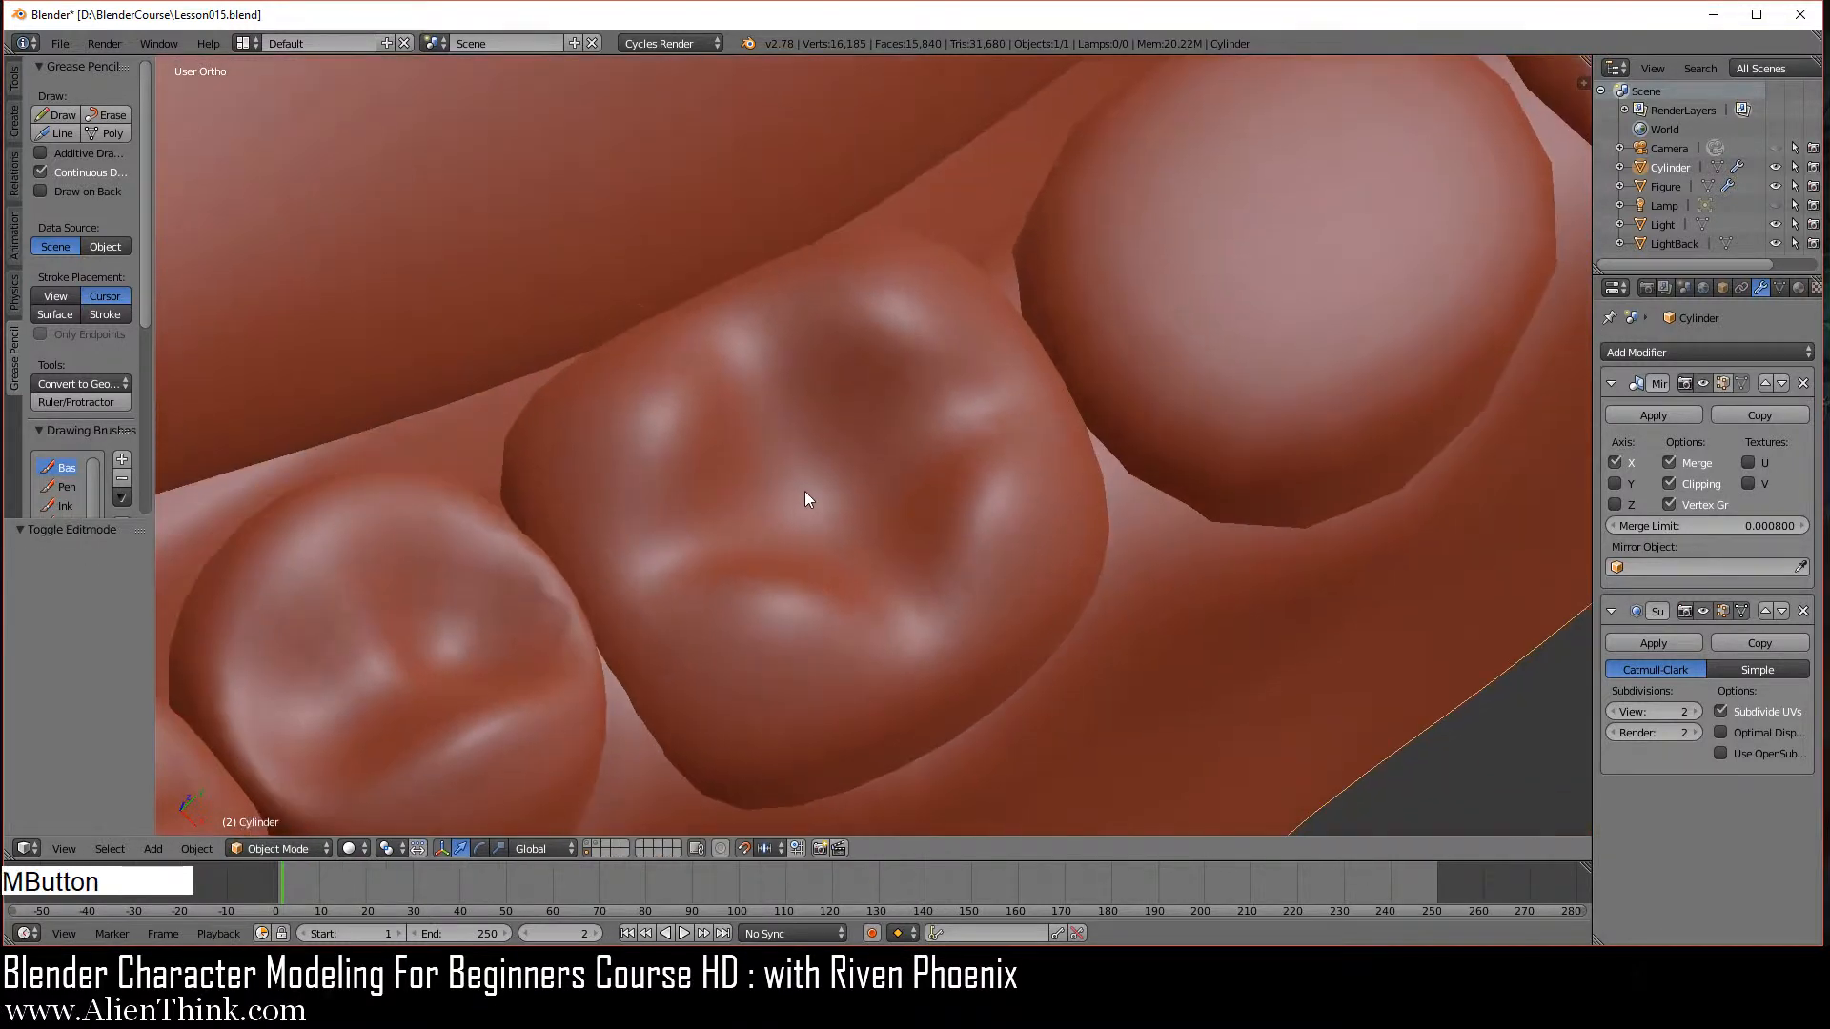
# Rotate one edge on the cheek side and one on the tongue side of the molar's central hollow, and preview the shape.
pyautogui.press('Tab')
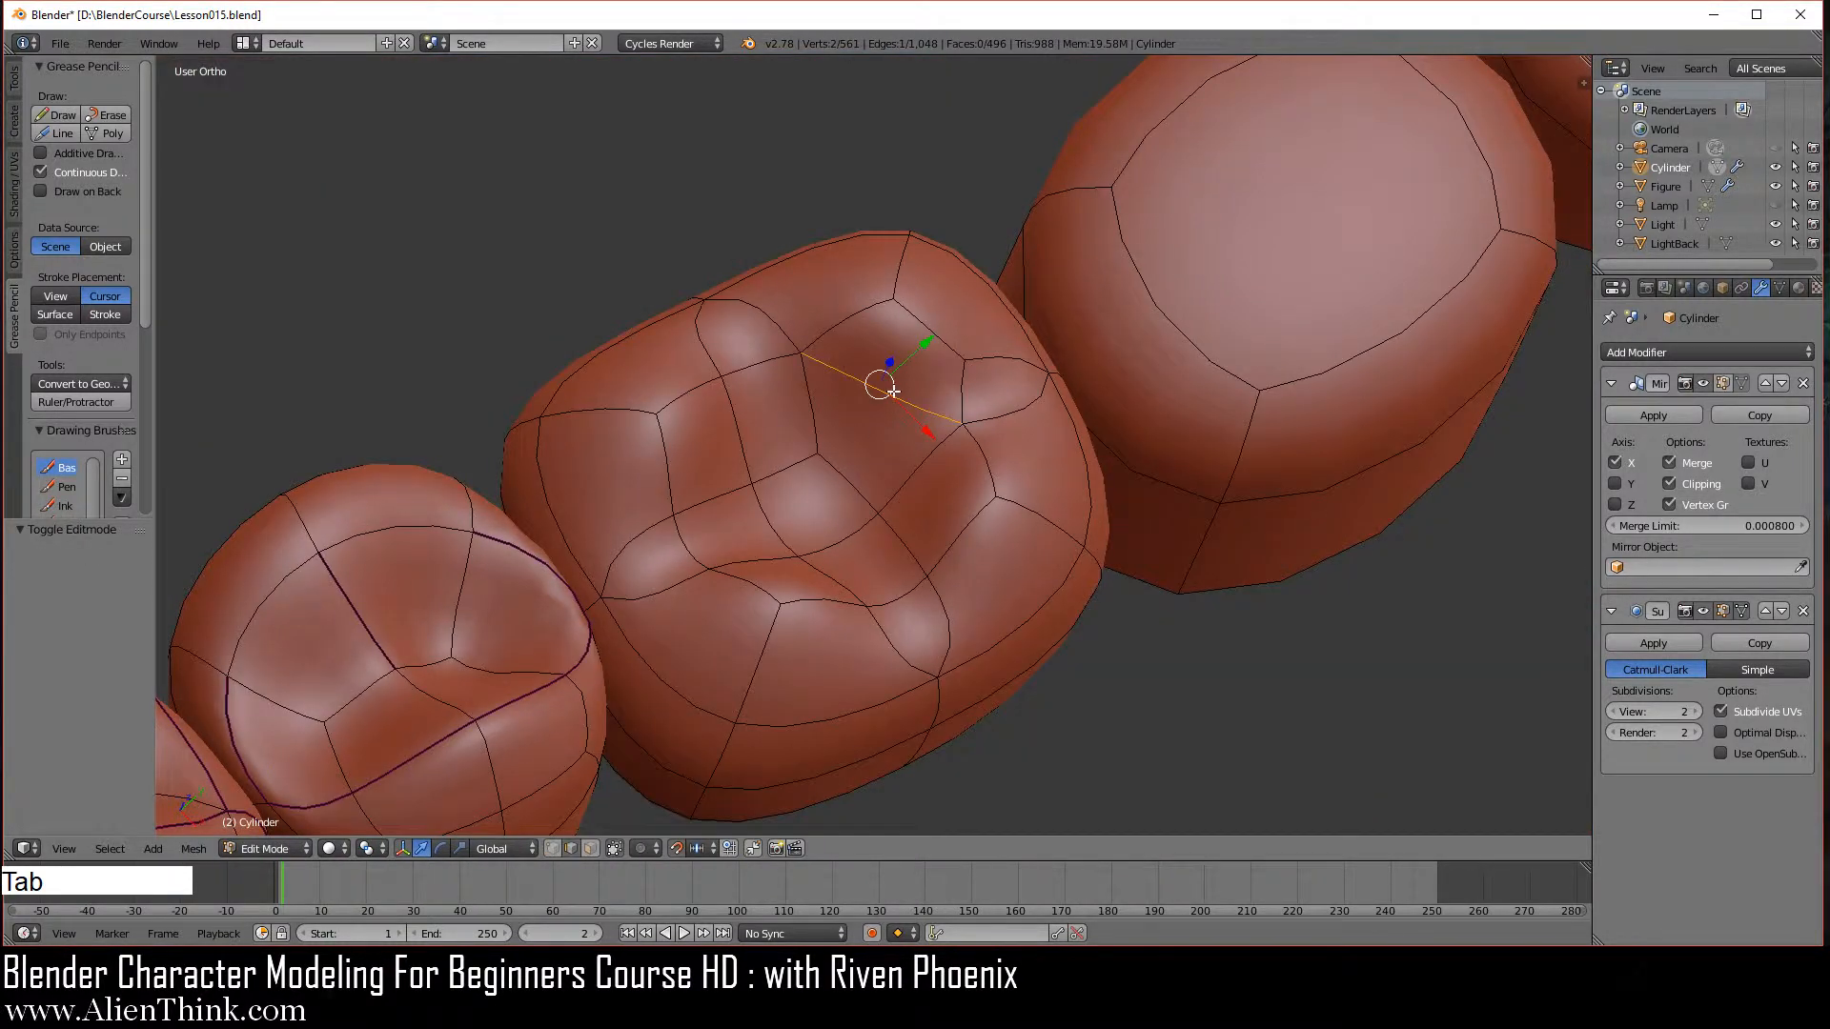
pyautogui.rightClick(837, 580)
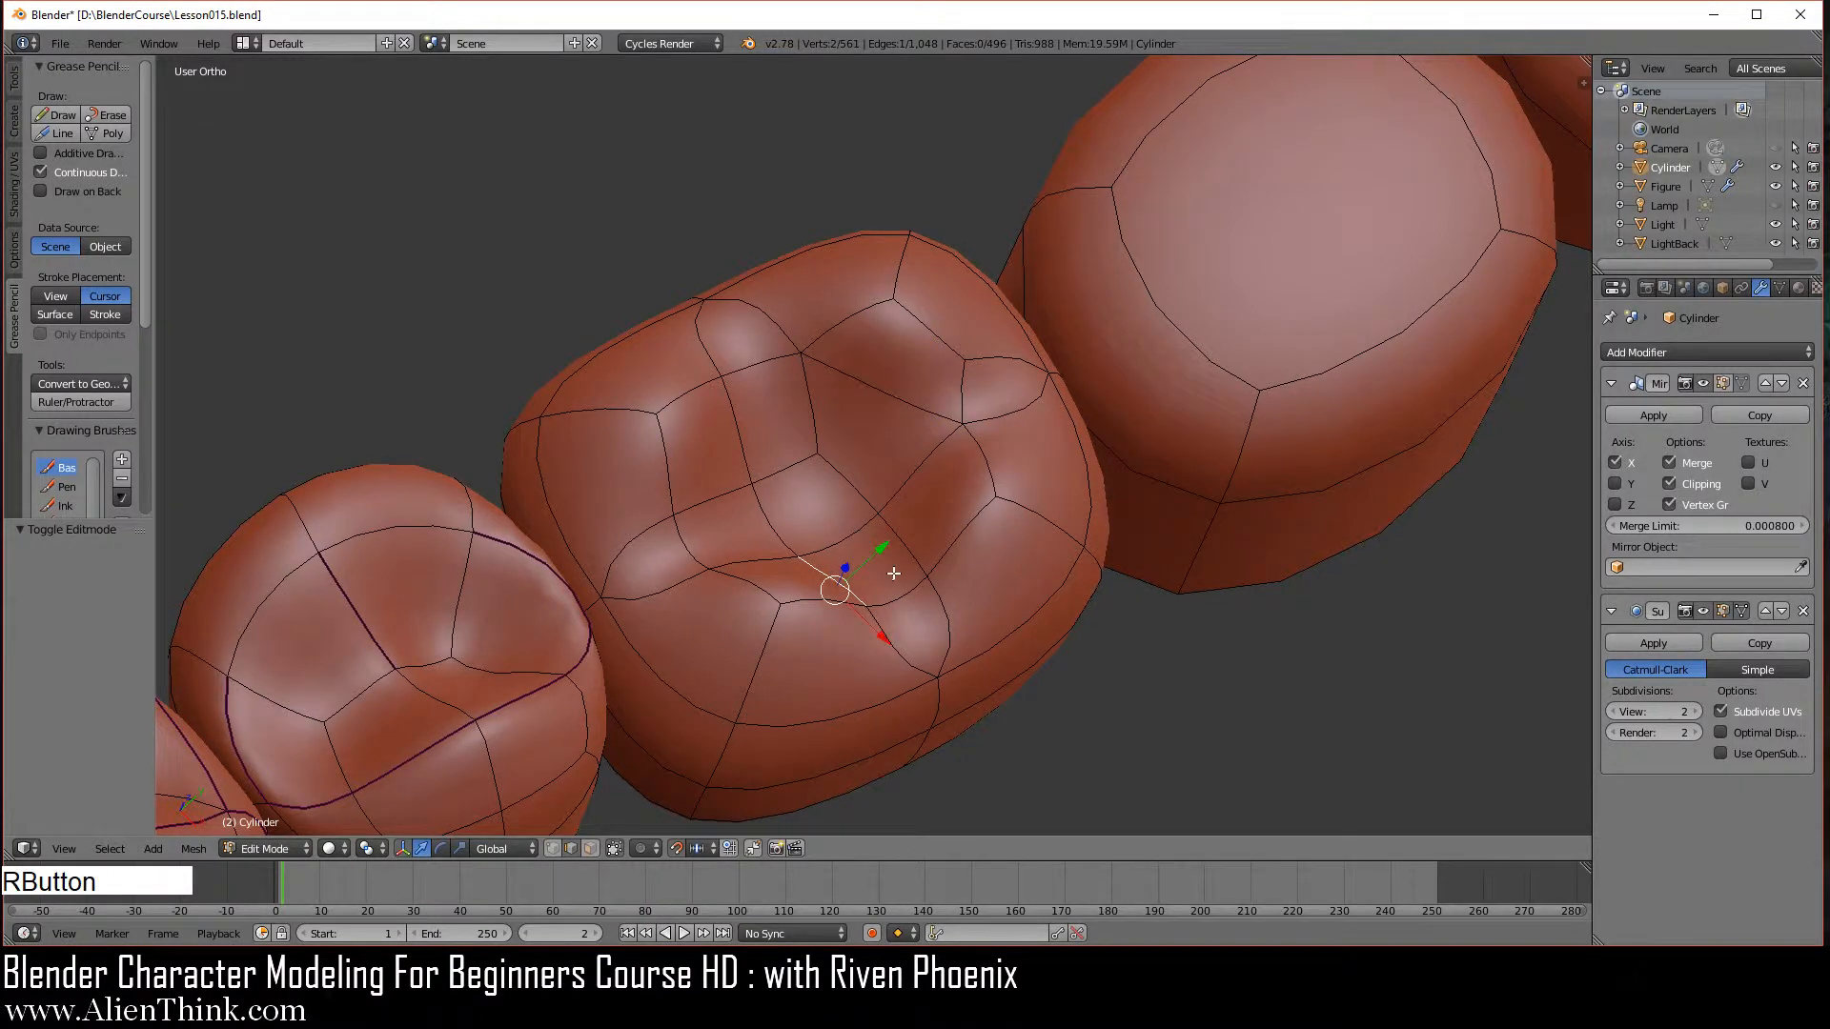
pyautogui.hotkey('ctrl', 'e')
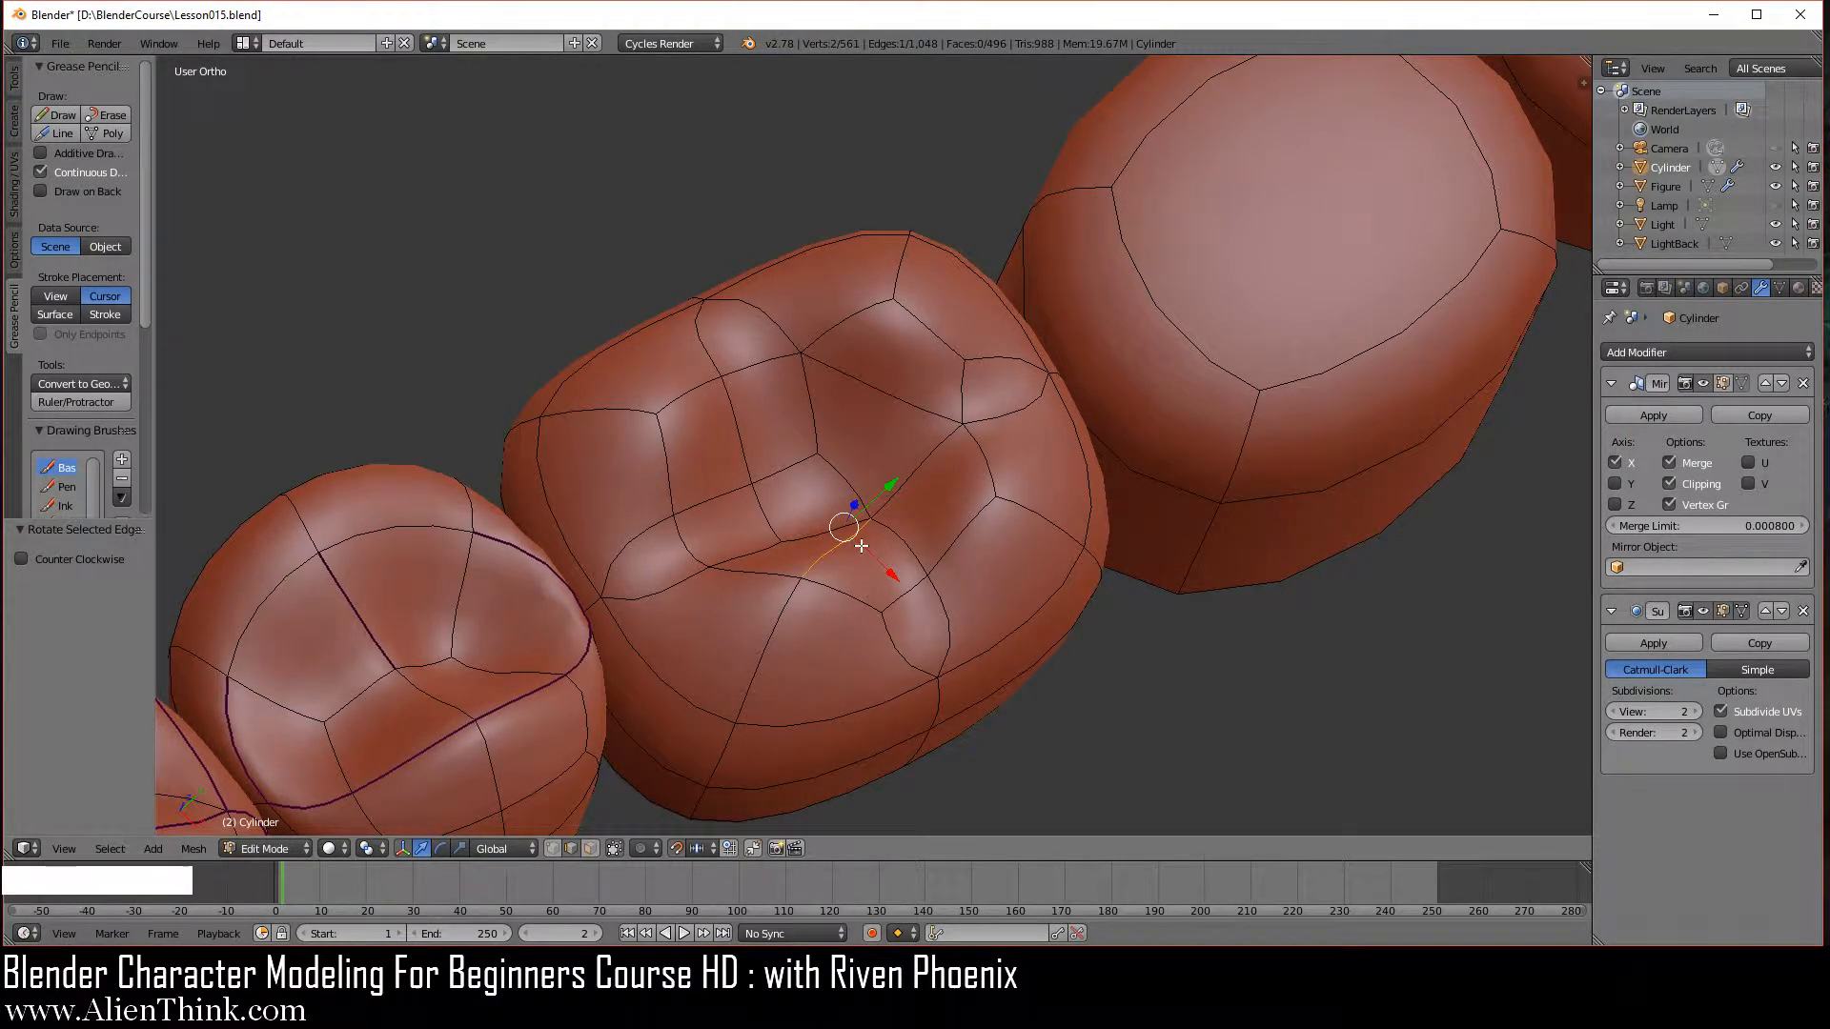
pyautogui.rightClick(740, 451)
pyautogui.hotkey('ctrl', 'a')
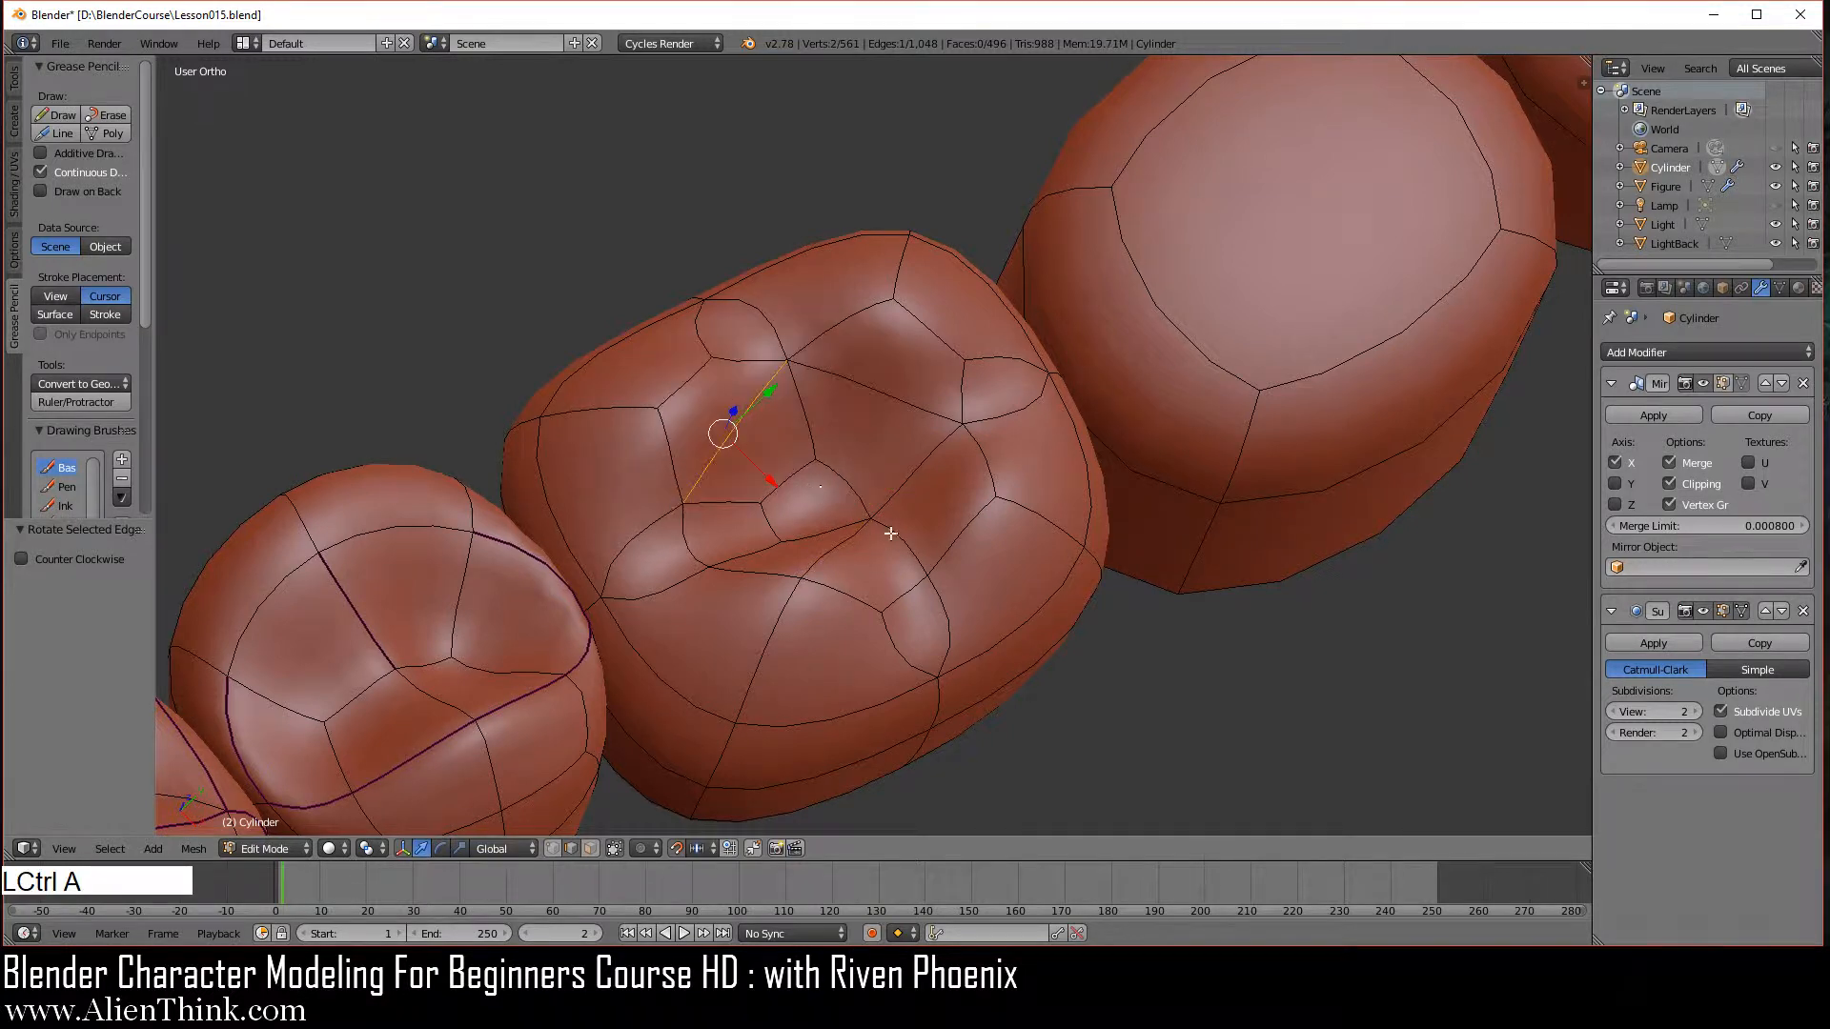
pyautogui.press('Tab')
pyautogui.scroll(-3, 913, 558)
pyautogui.moveTo(1016, 694)
pyautogui.mouseDown(button='middle')
pyautogui.moveTo(1067, 610)
pyautogui.moveTo(1138, 565)
pyautogui.moveTo(997, 668)
pyautogui.mouseUp(button='middle')
pyautogui.scroll(3, 879, 574)
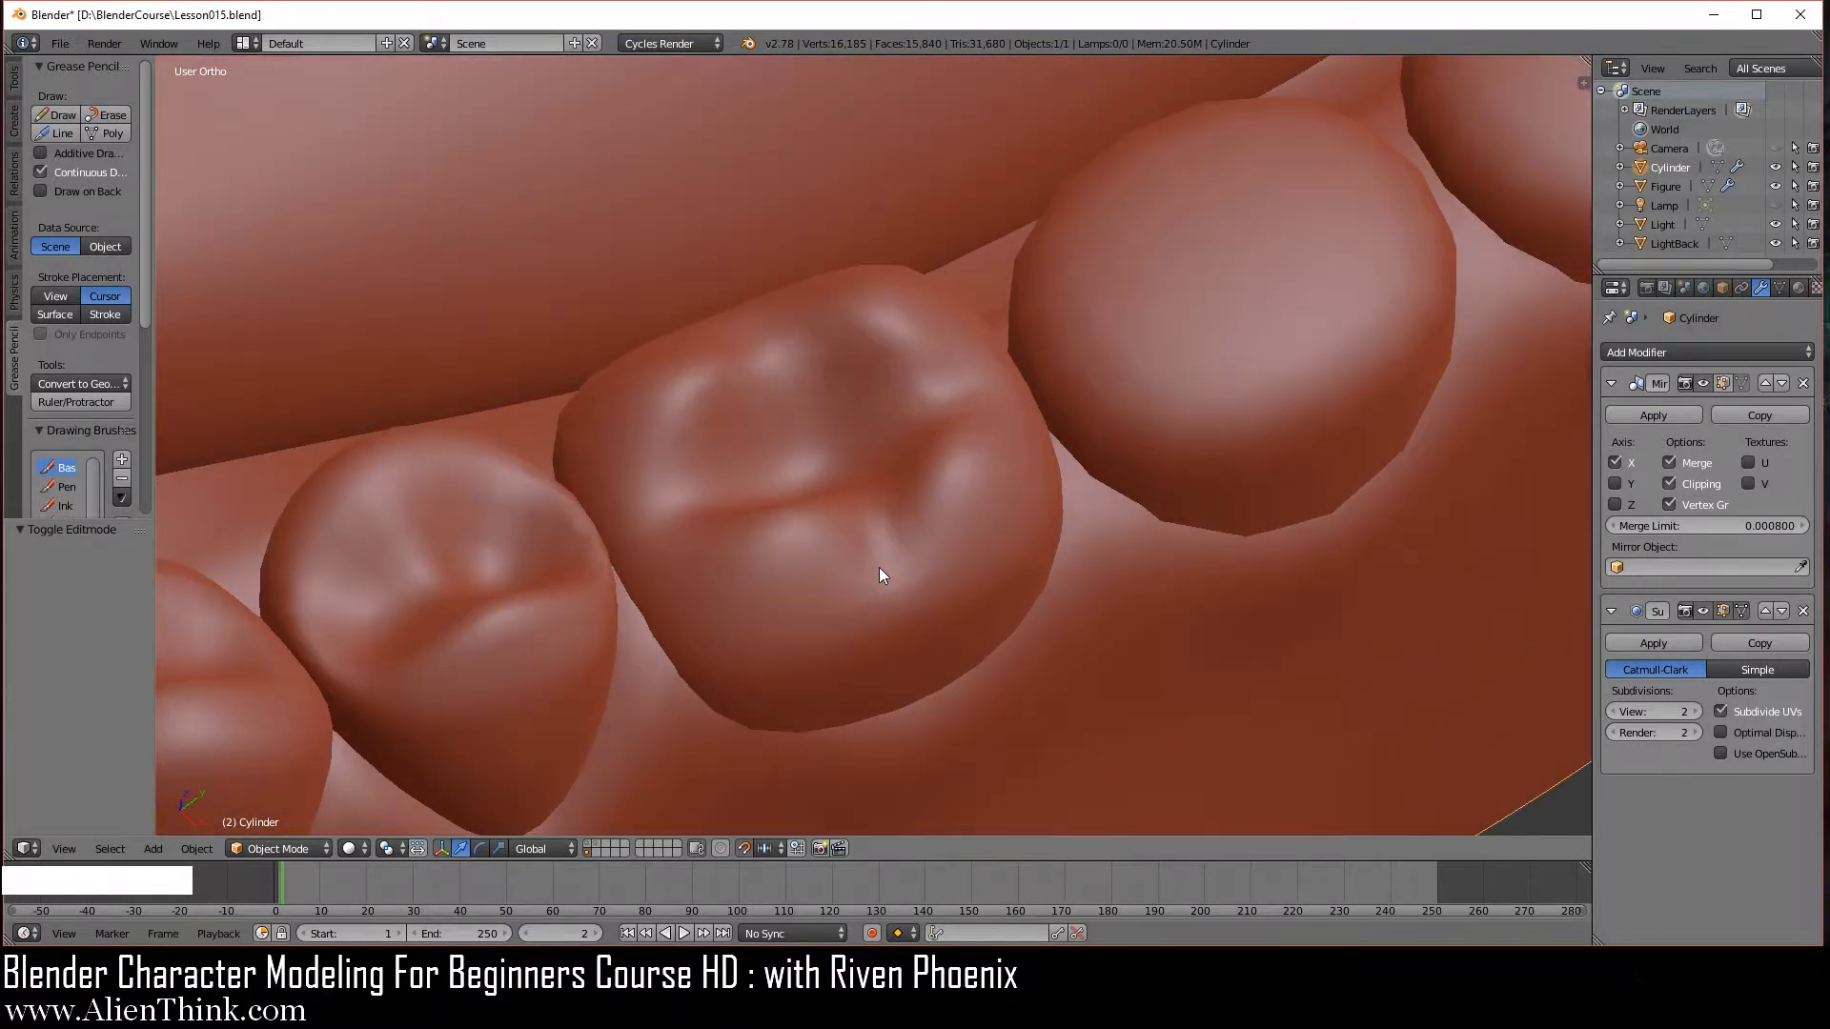
# In top view, select the three faces of the molar's rear tongue-side cusp and shift them slightly backward along Y and by -0.01 along X.
pyautogui.press('Tab')
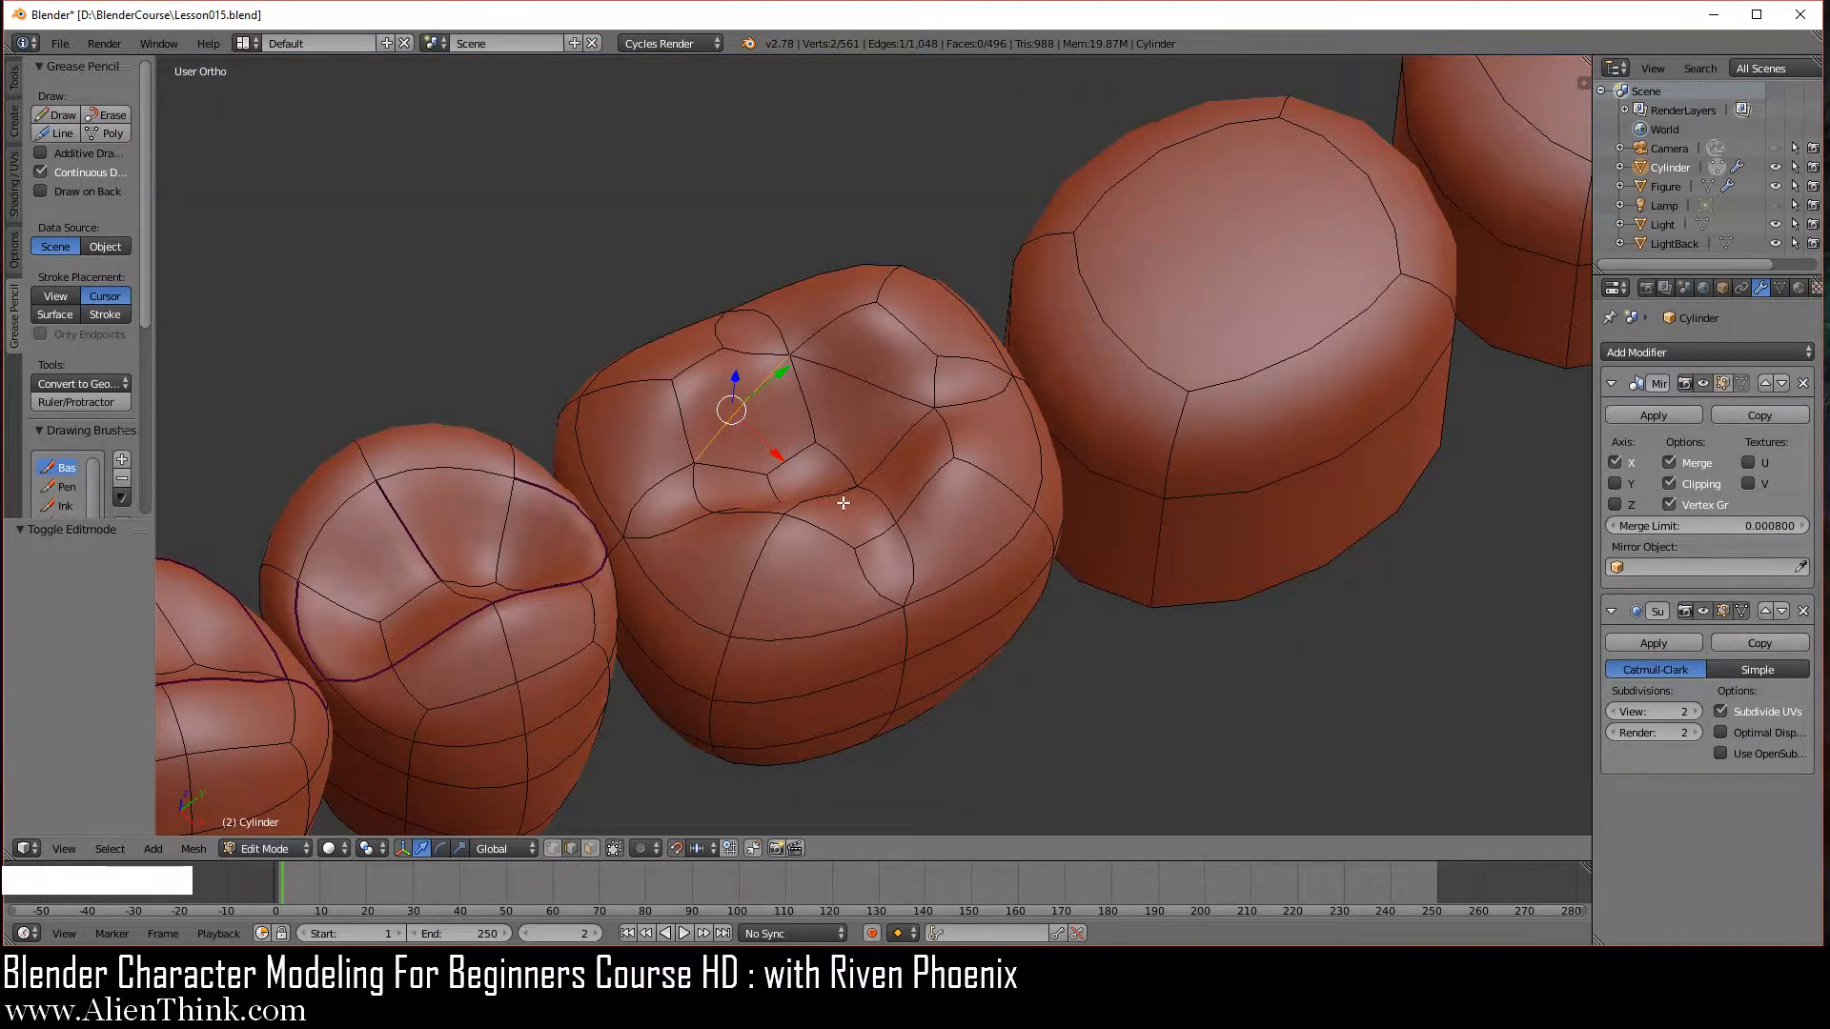
pyautogui.press('KP_7')
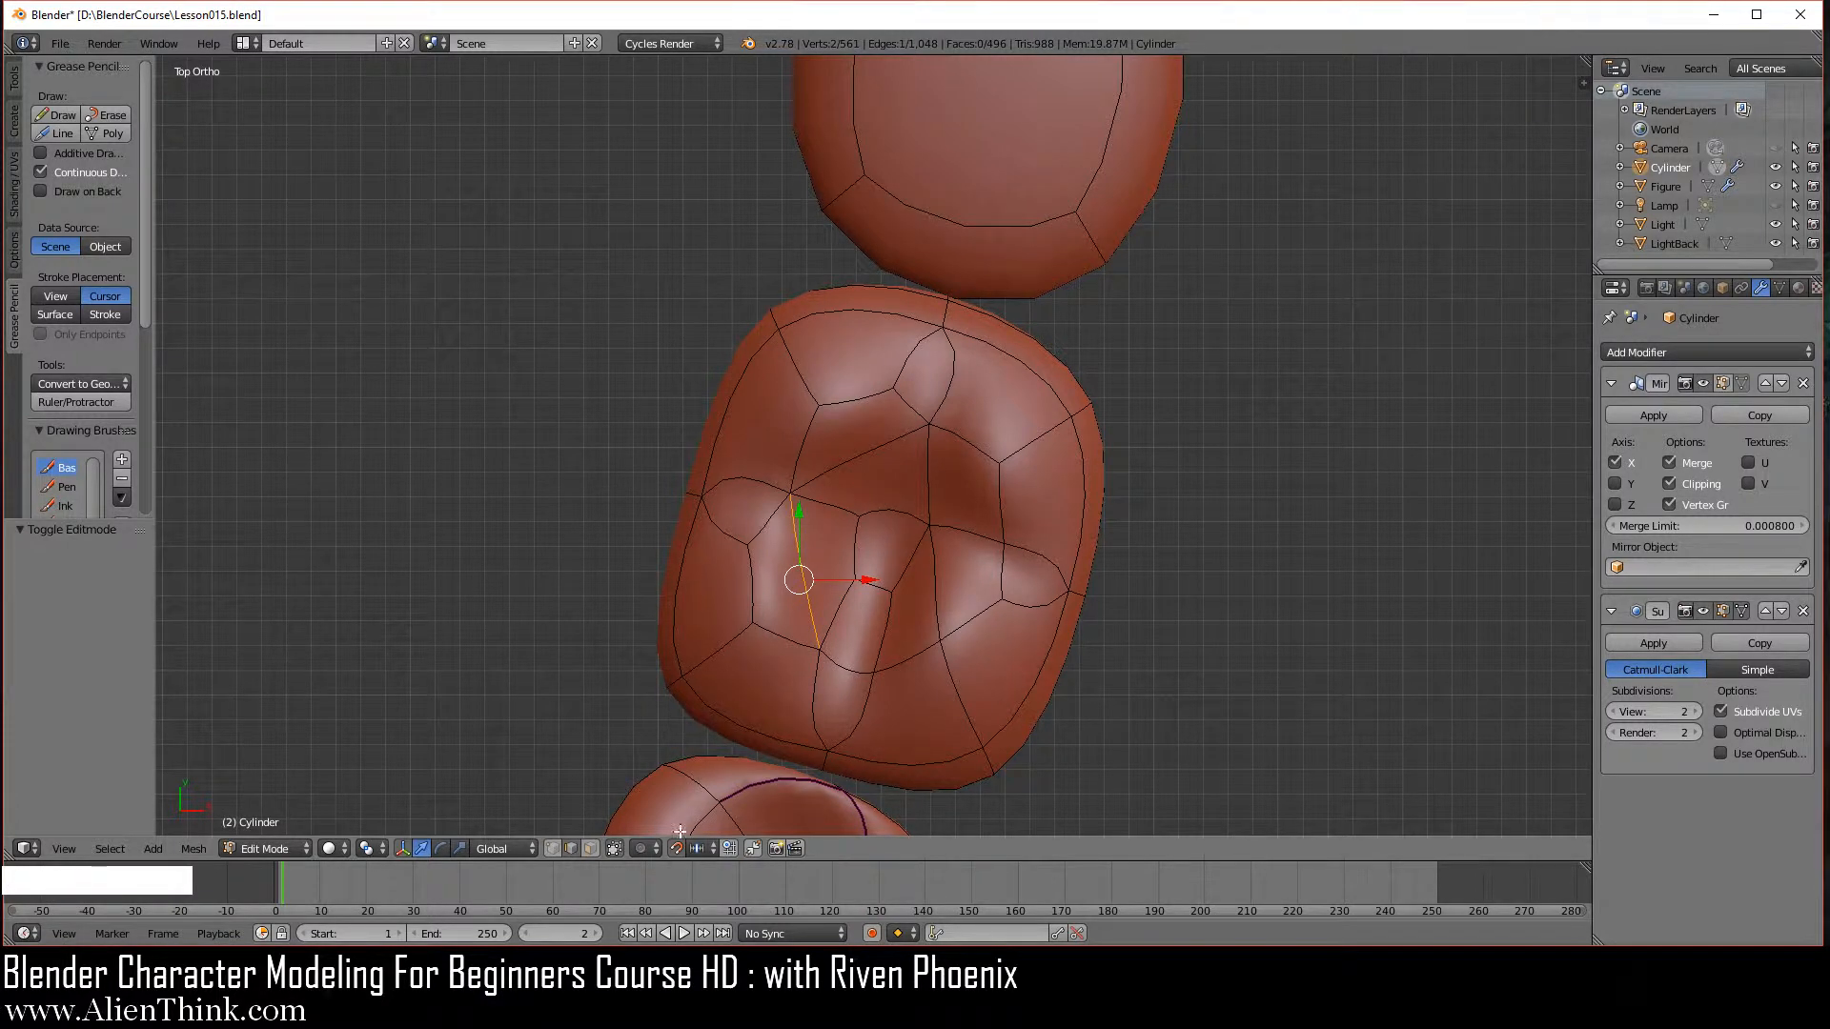
pyautogui.click(591, 848)
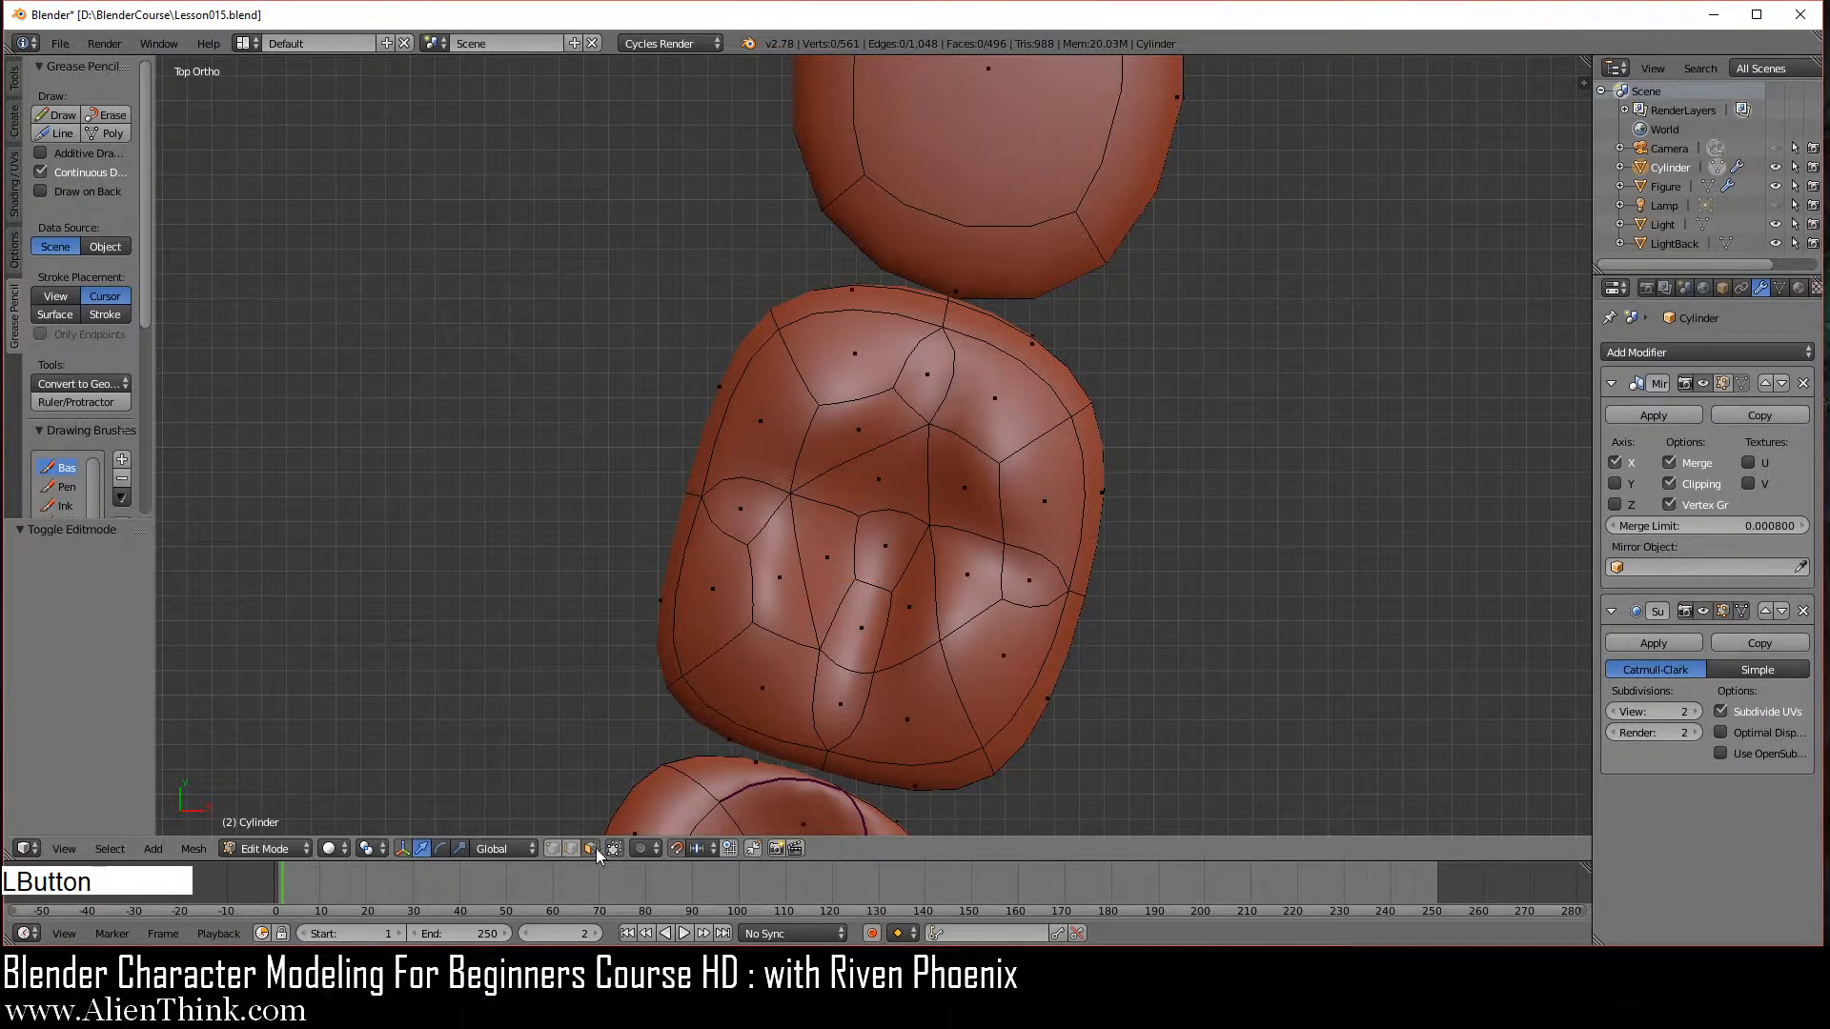
pyautogui.rightClick(850, 434)
pyautogui.keyDown('shift'); pyautogui.rightClick(834, 383); pyautogui.keyUp('shift')
pyautogui.keyDown('shift'); pyautogui.rightClick(773, 409); pyautogui.keyUp('shift')
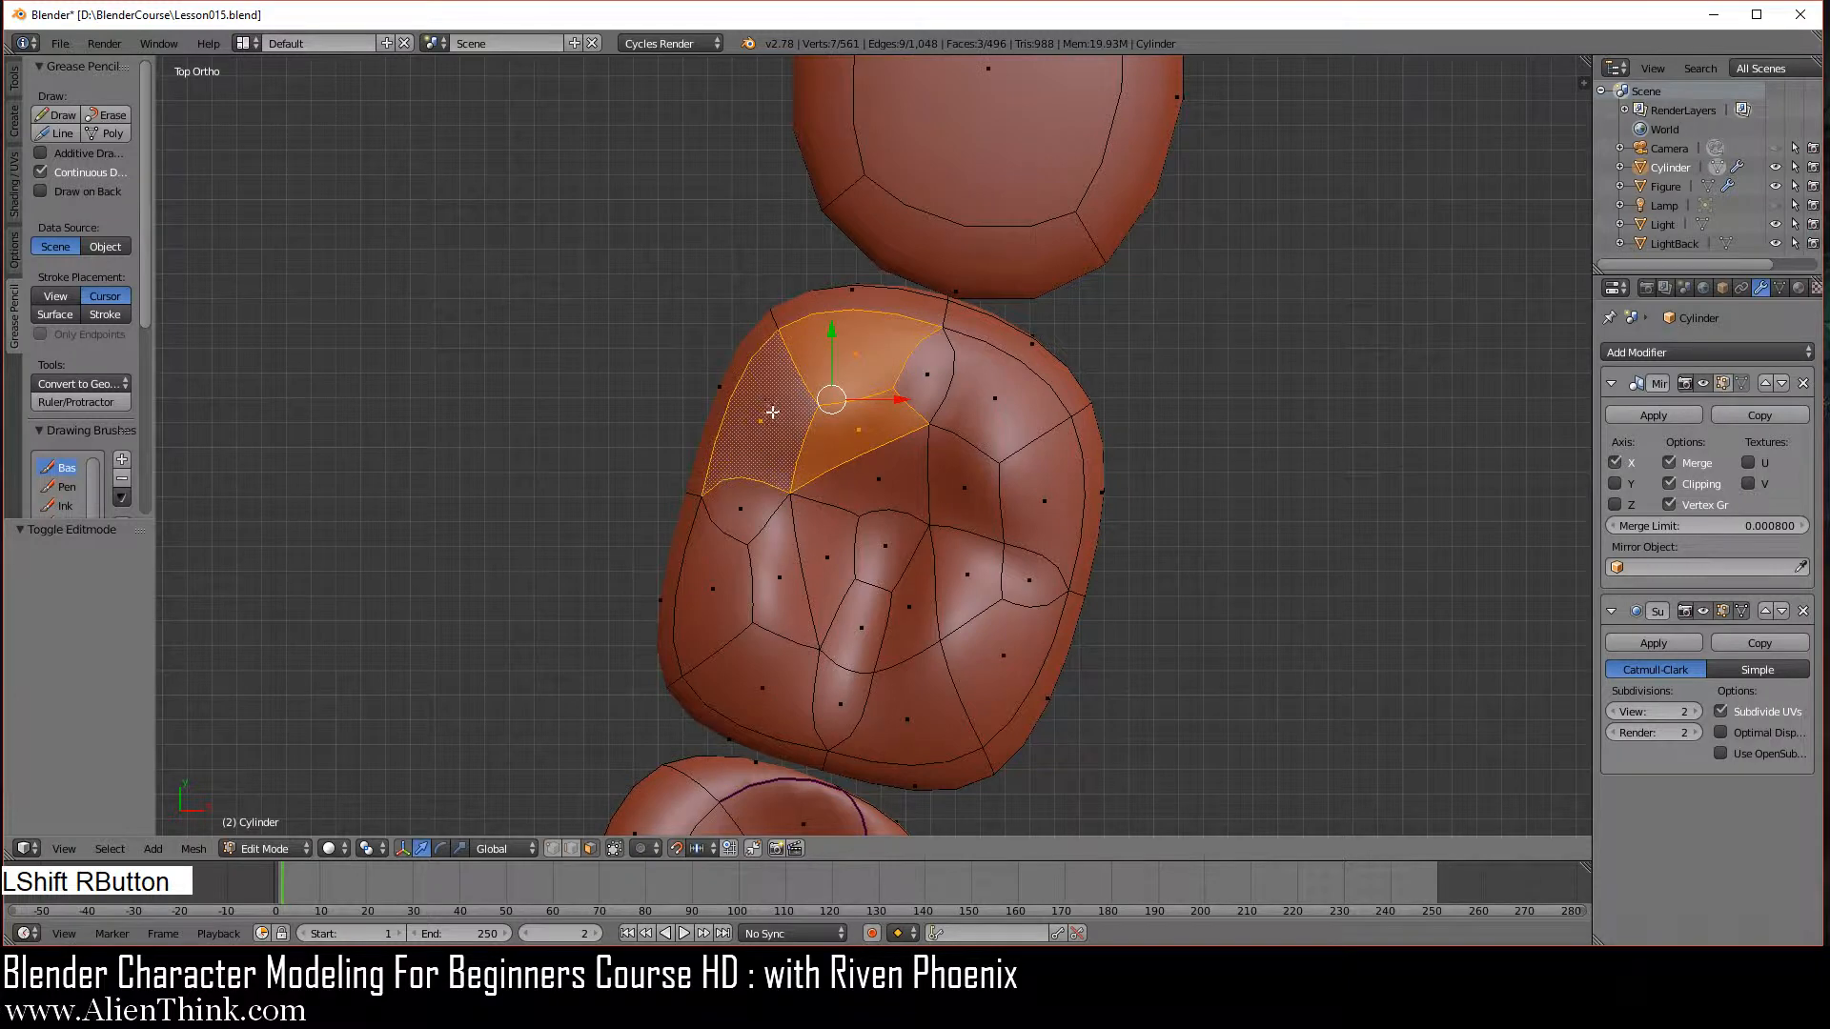
pyautogui.moveTo(834, 342); pyautogui.dragTo(832, 318)
pyautogui.moveTo(906, 372); pyautogui.dragTo(867, 376)
# Move the two tongue-side faces in front of that cusp by -0.01 along Y and check the molar in Object Mode.
pyautogui.rightClick(771, 608)
pyautogui.keyDown('shift'); pyautogui.rightClick(742, 607); pyautogui.keyUp('shift')
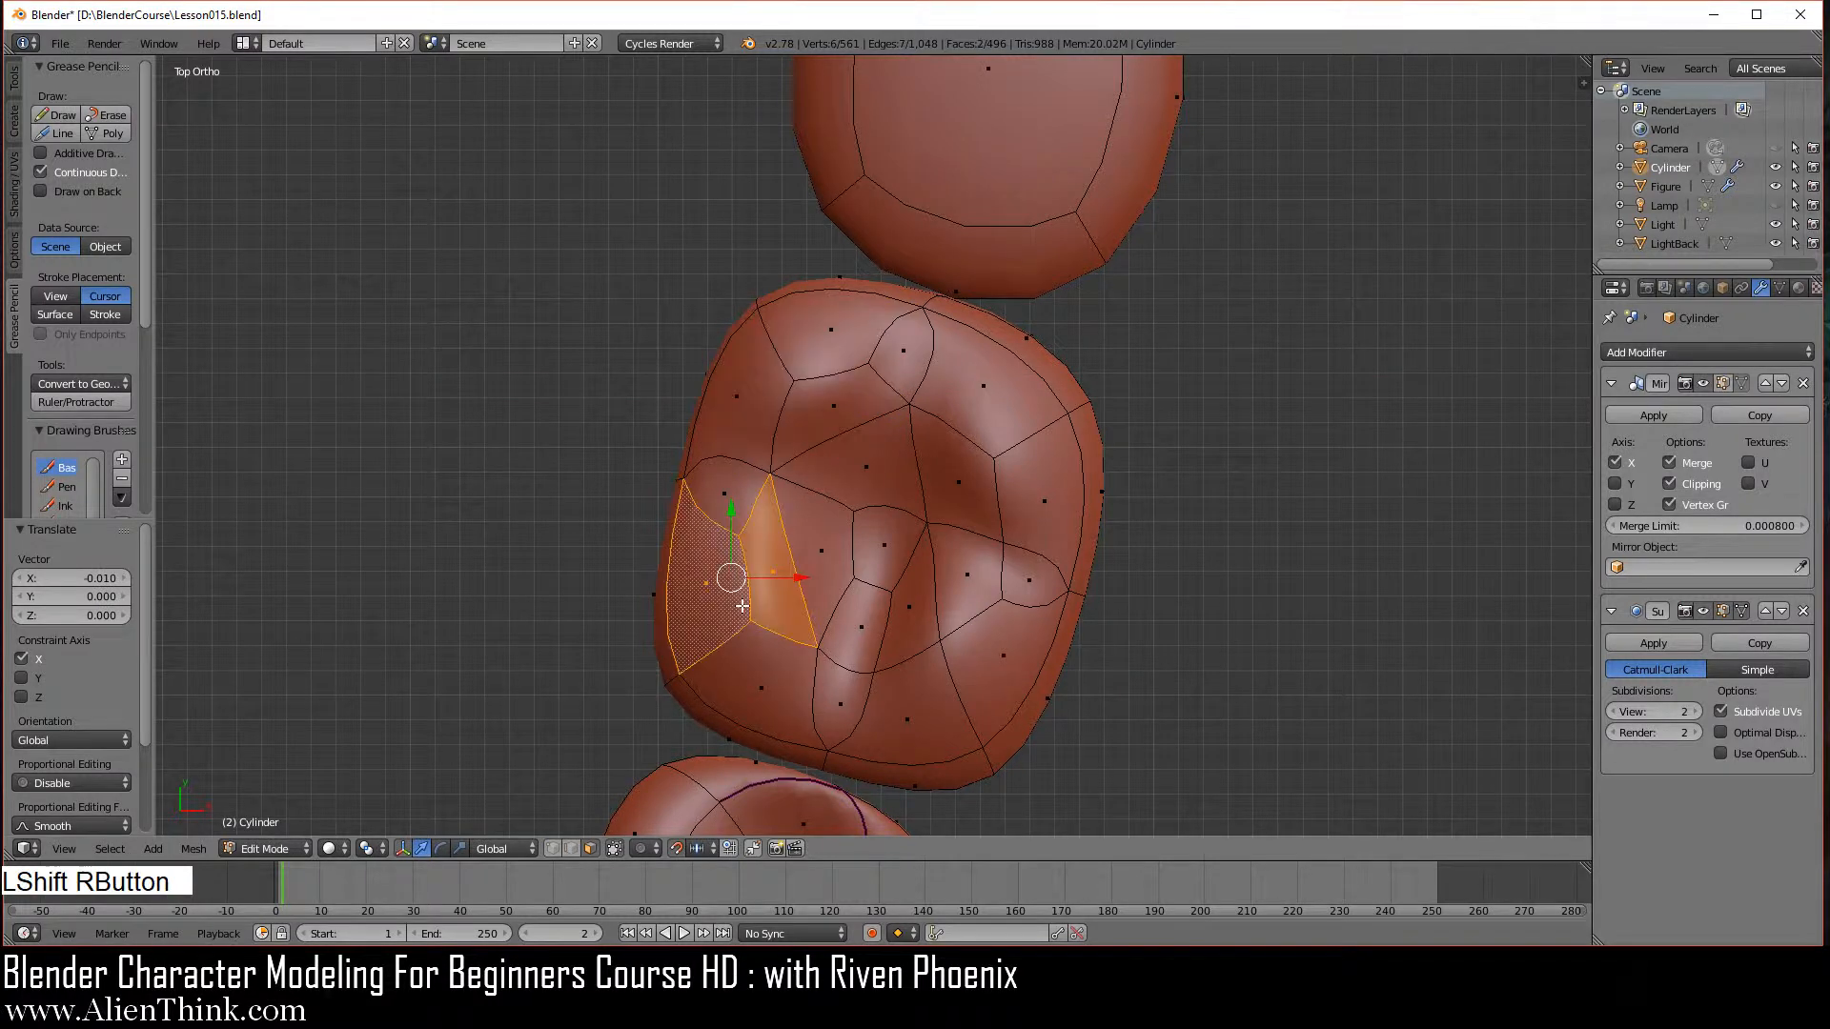
pyautogui.moveTo(732, 516); pyautogui.dragTo(732, 541)
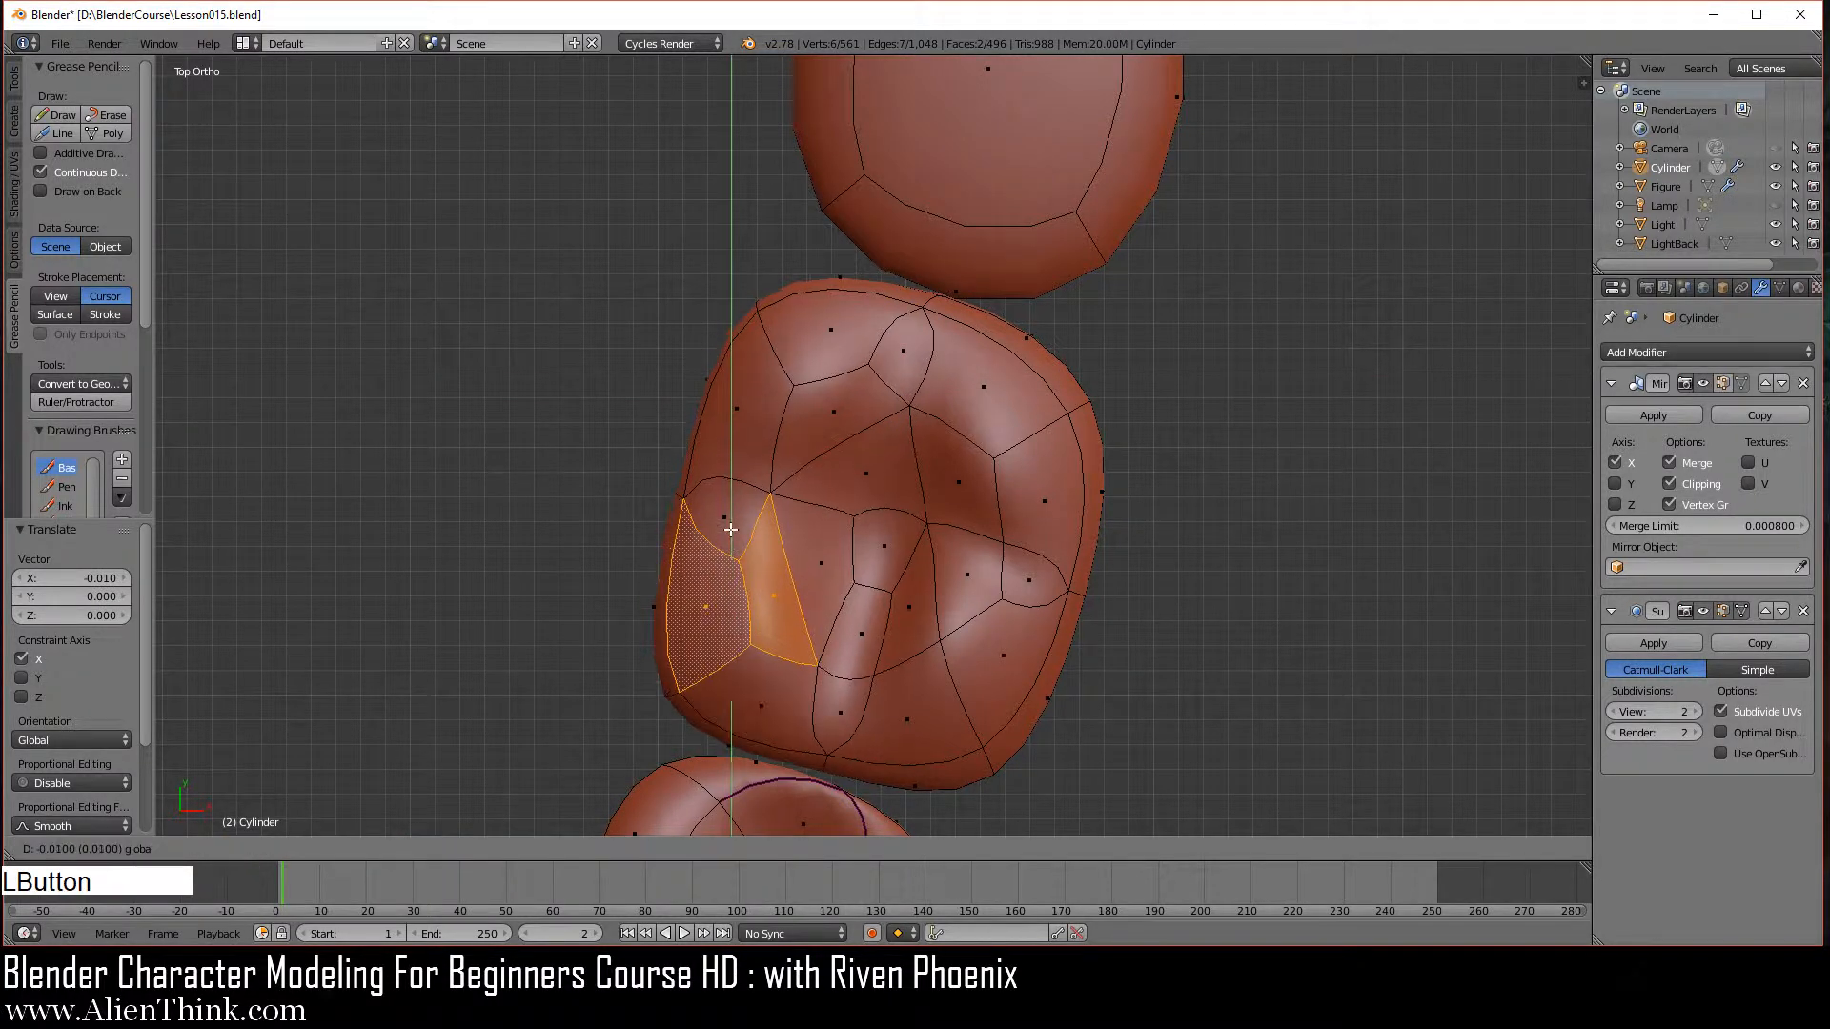
pyautogui.press('Tab')
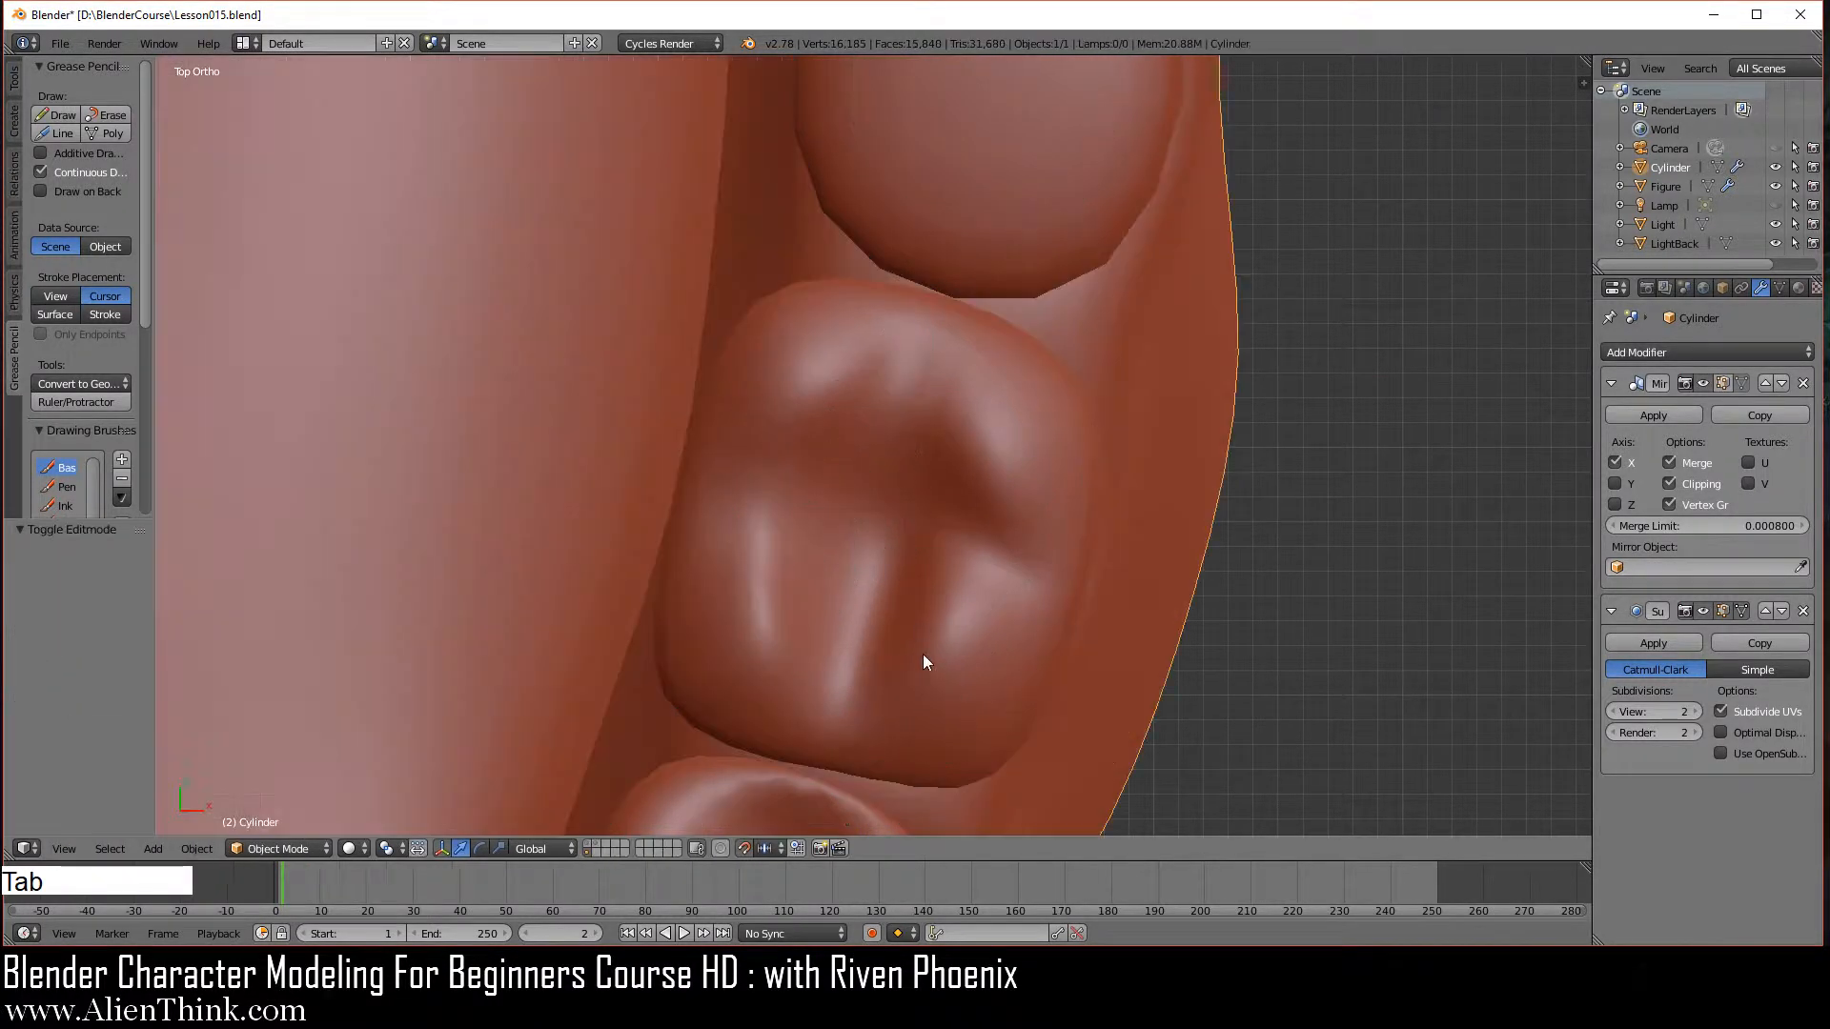
pyautogui.moveTo(923, 655); pyautogui.dragTo(1319, 562, button='middle')
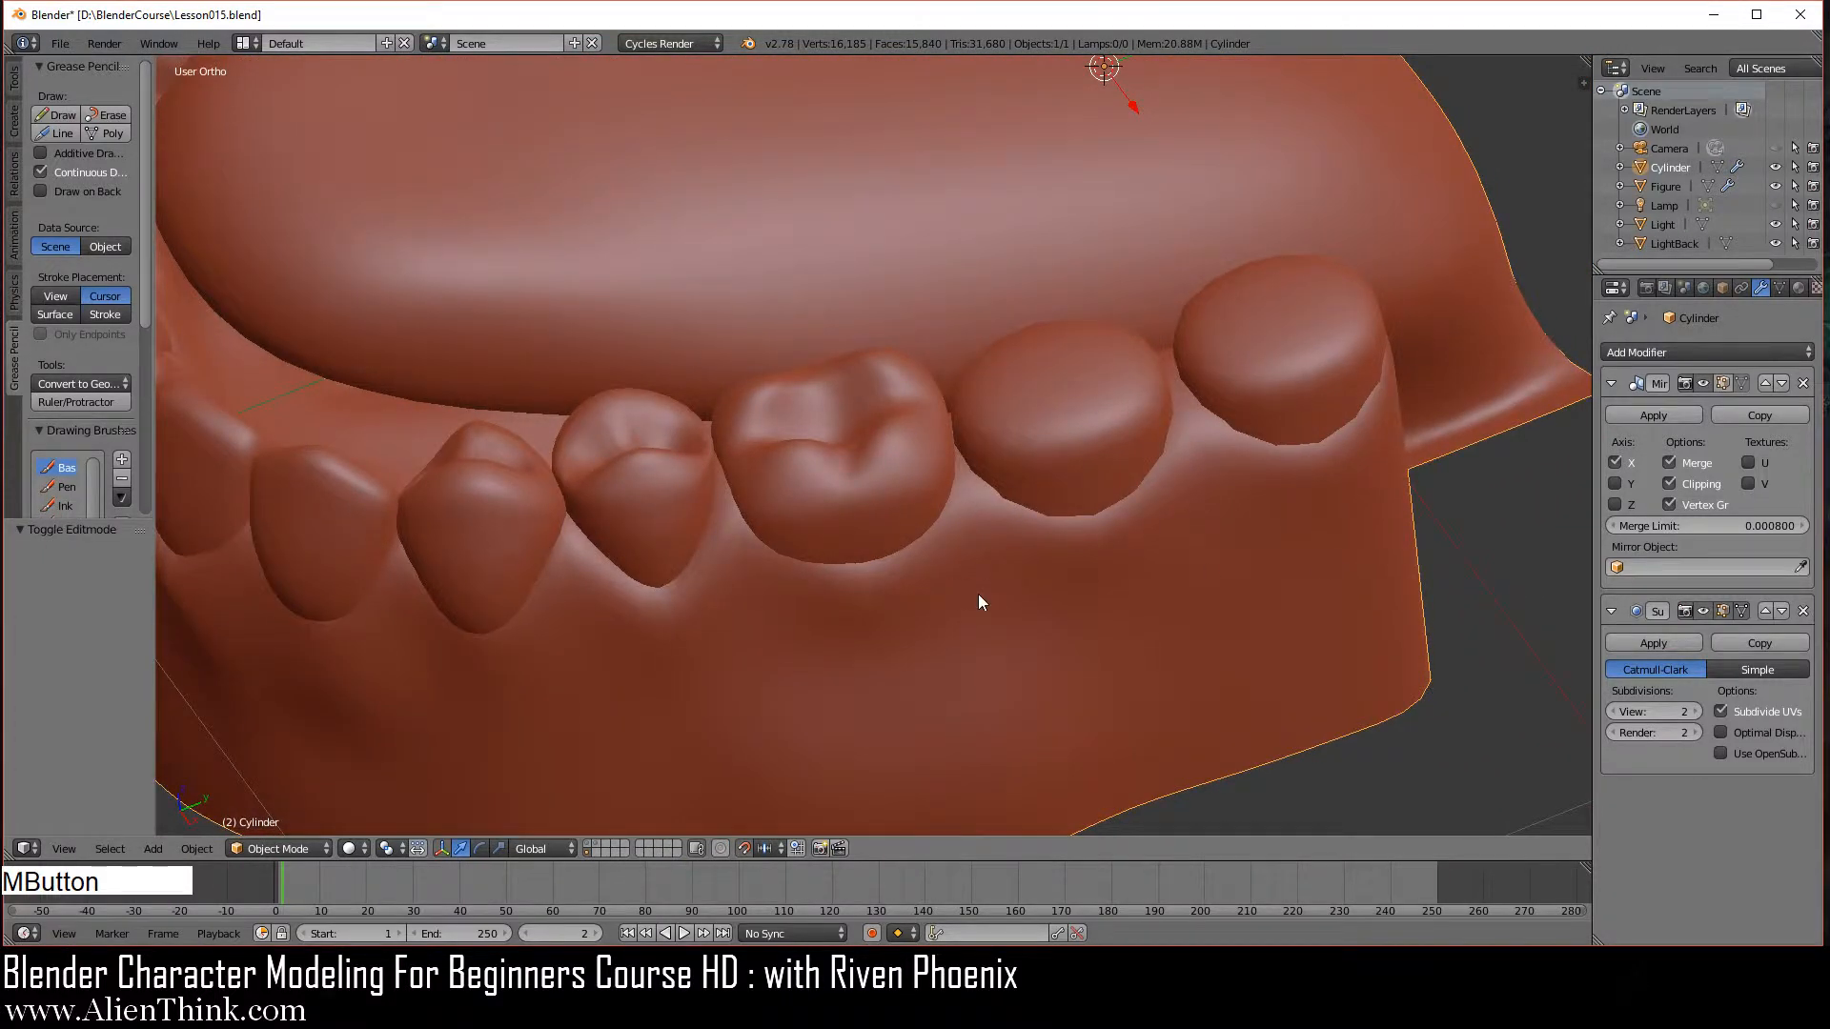
pyautogui.scroll(3, 978, 593)
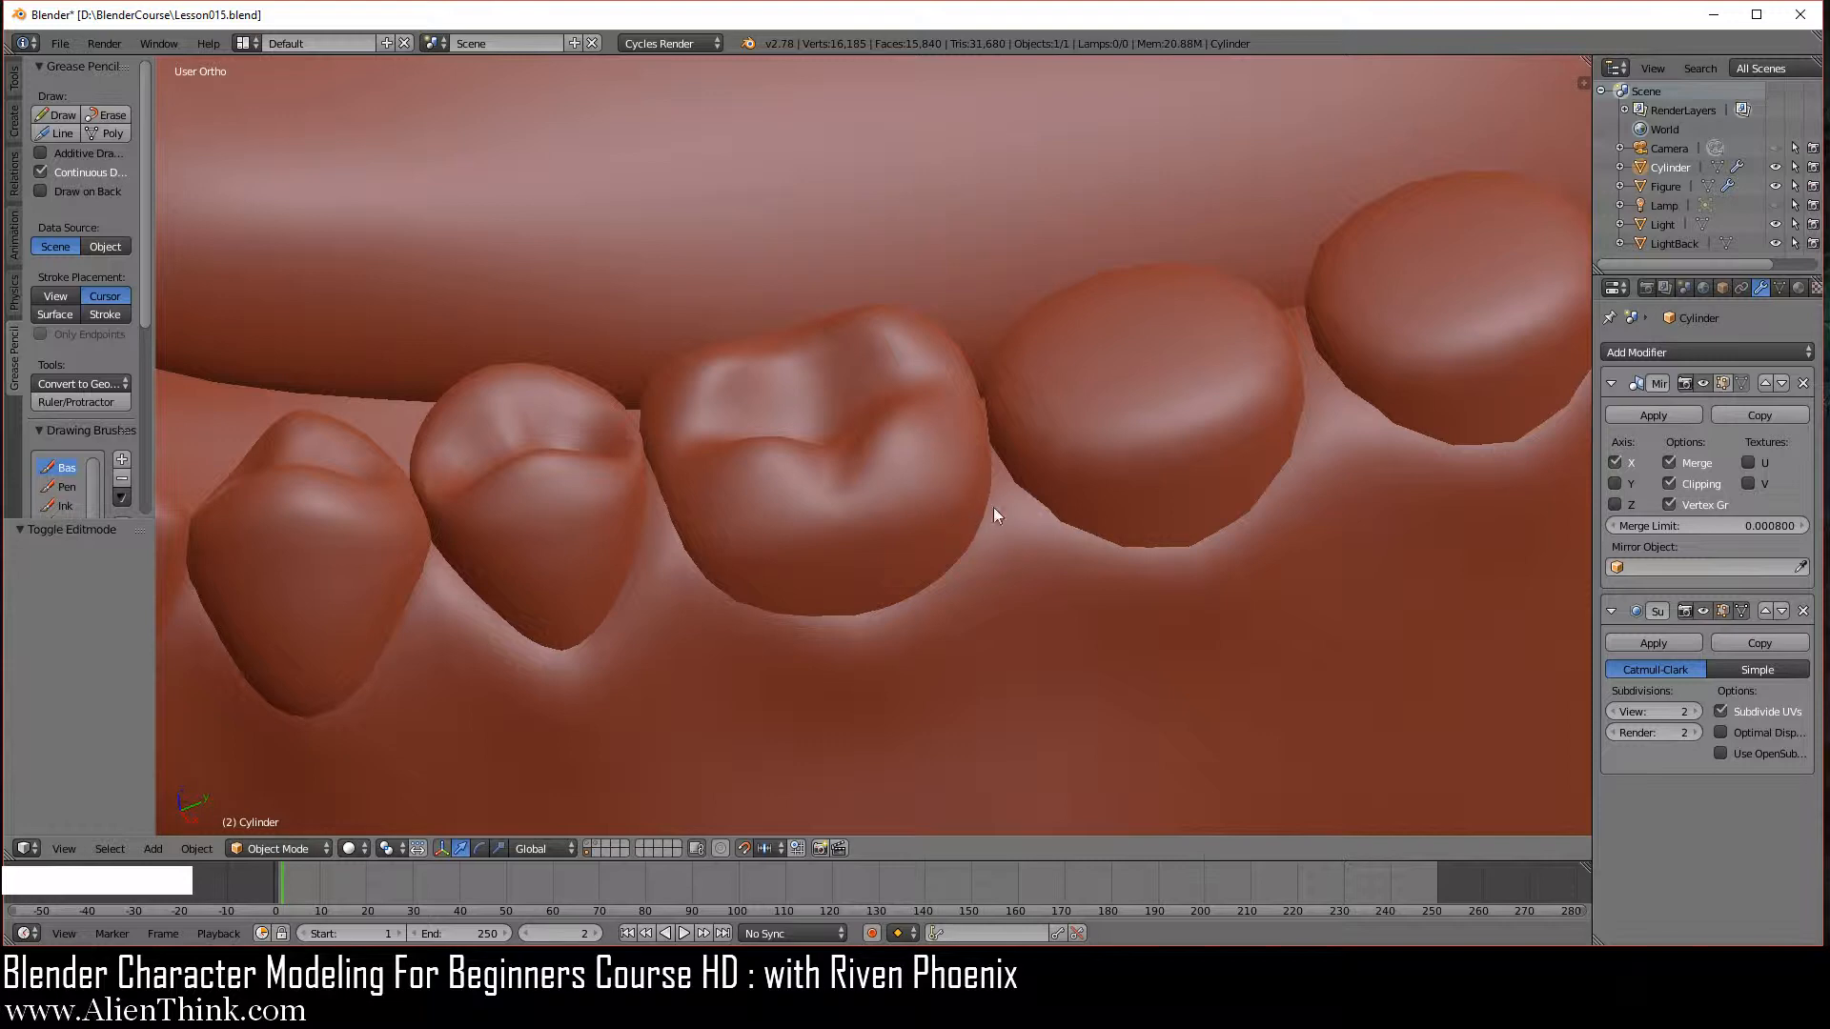
pyautogui.moveTo(1003, 532); pyautogui.dragTo(1255, 599, button='middle')
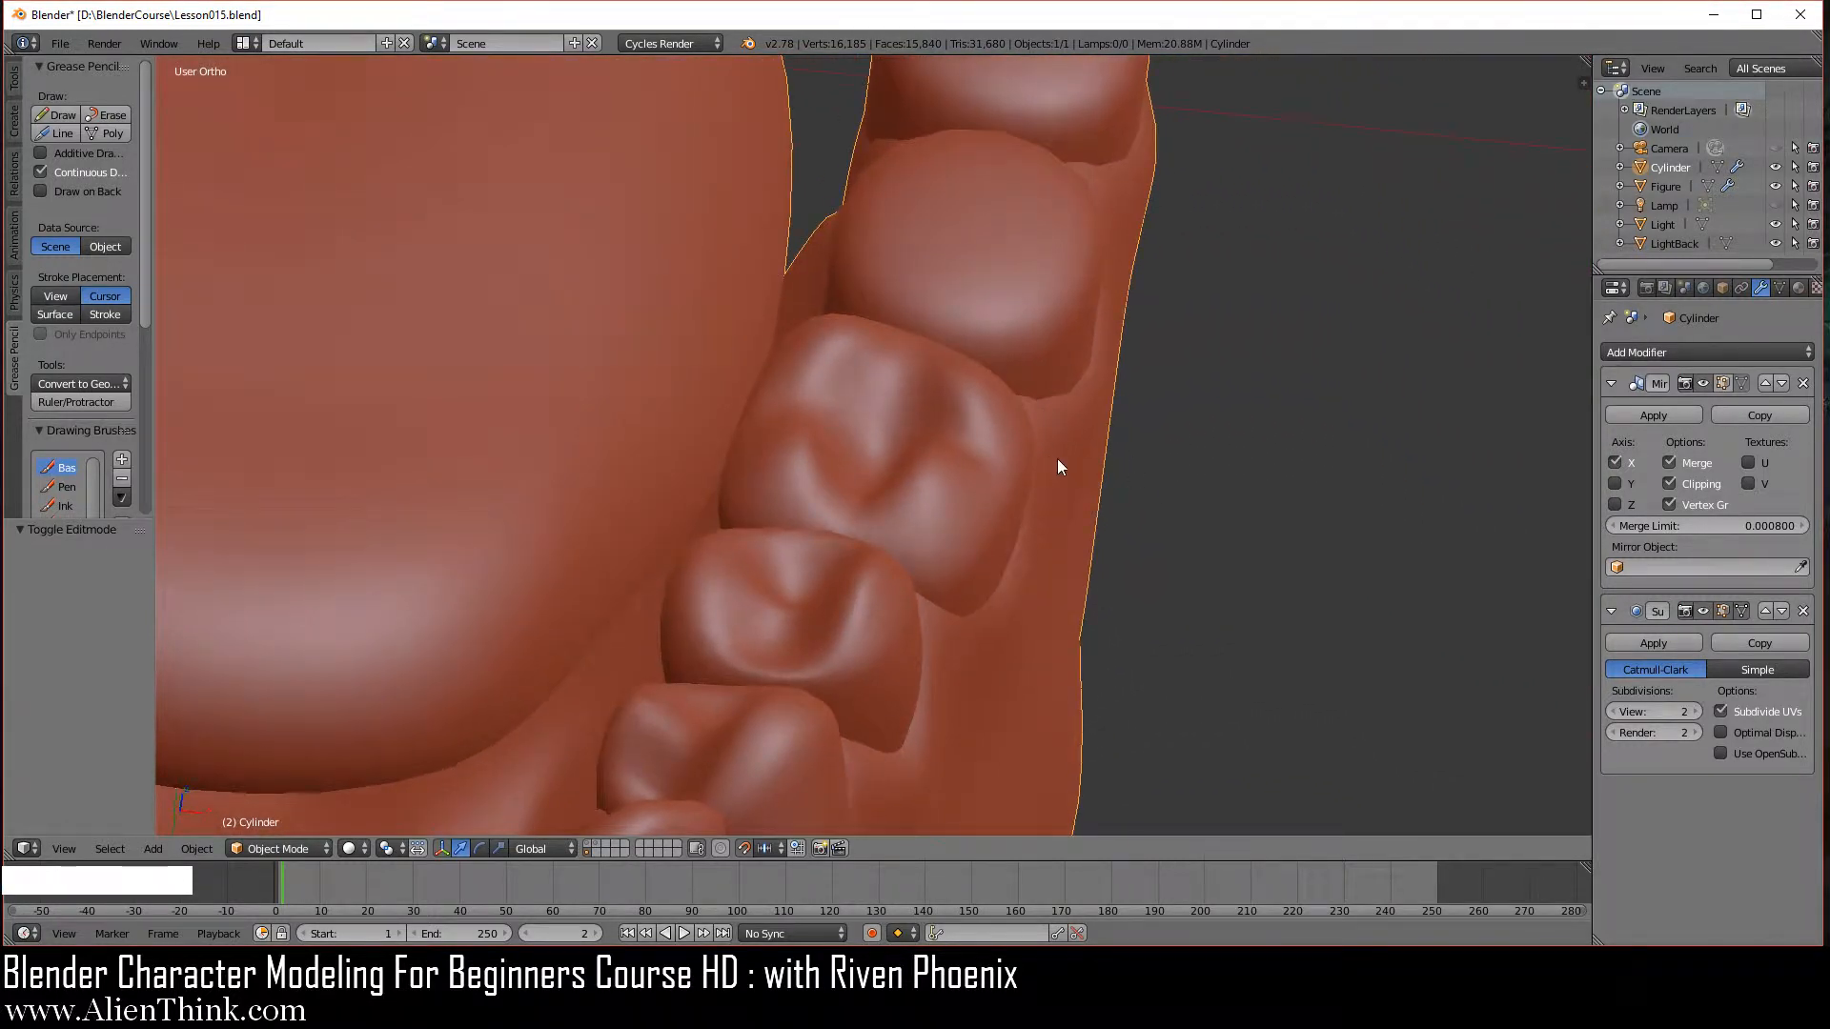
pyautogui.moveTo(1058, 467); pyautogui.dragTo(956, 666, button='middle')
# Select the three stacked vertical edges at the molar's rear cheek-side corner and smooth them once.
pyautogui.press('Tab')
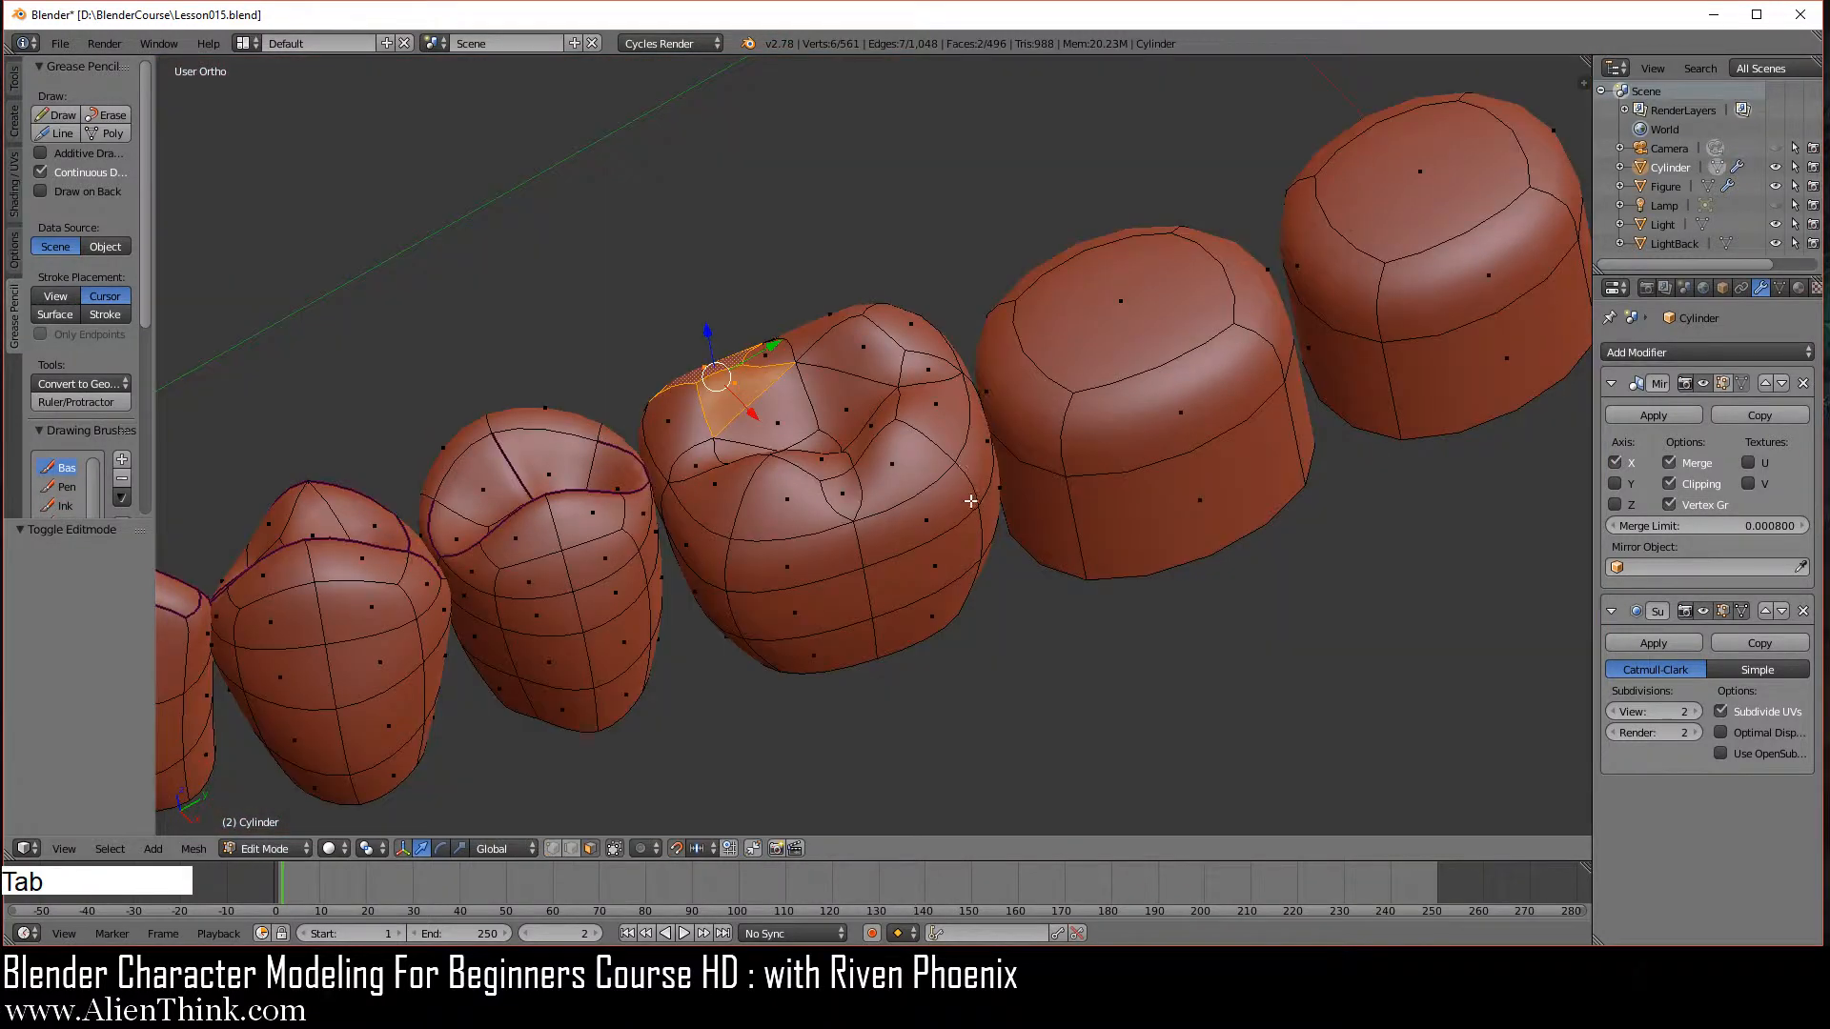
pyautogui.scroll(1, 970, 501)
pyautogui.click(571, 848)
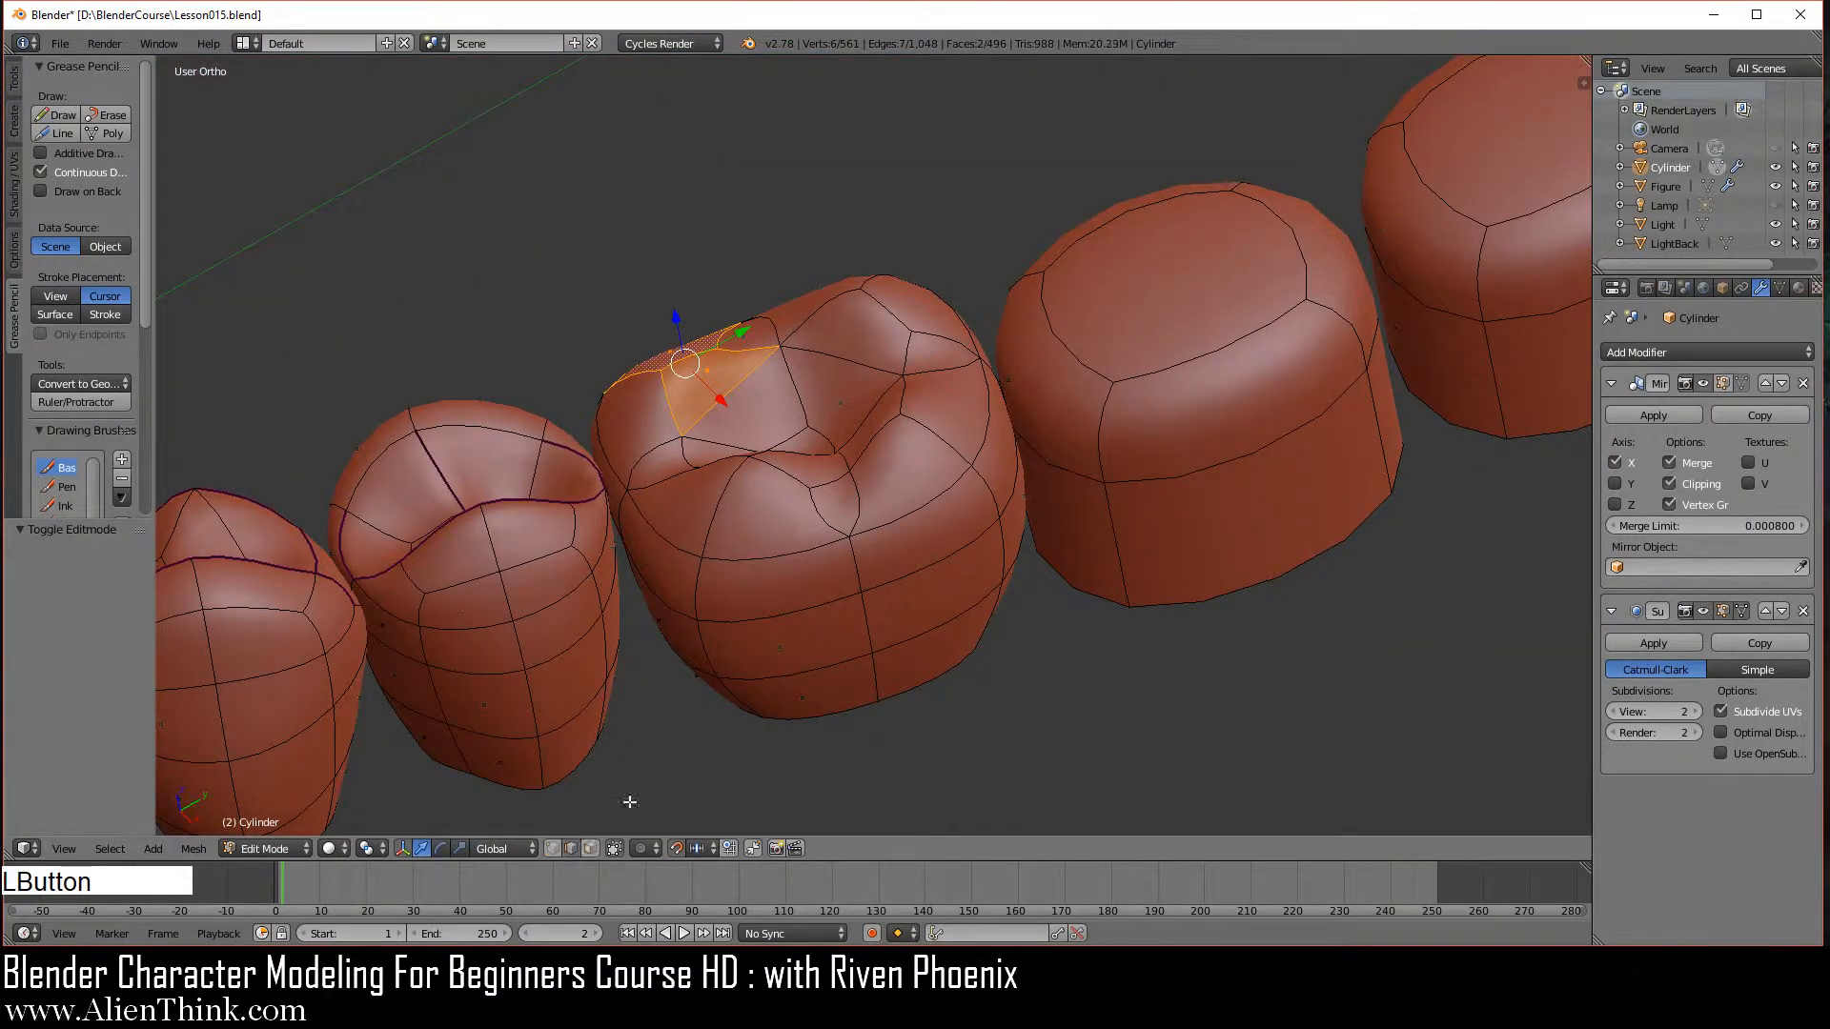
pyautogui.rightClick(991, 497)
pyautogui.keyDown('shift'); pyautogui.rightClick(998, 593); pyautogui.keyUp('shift')
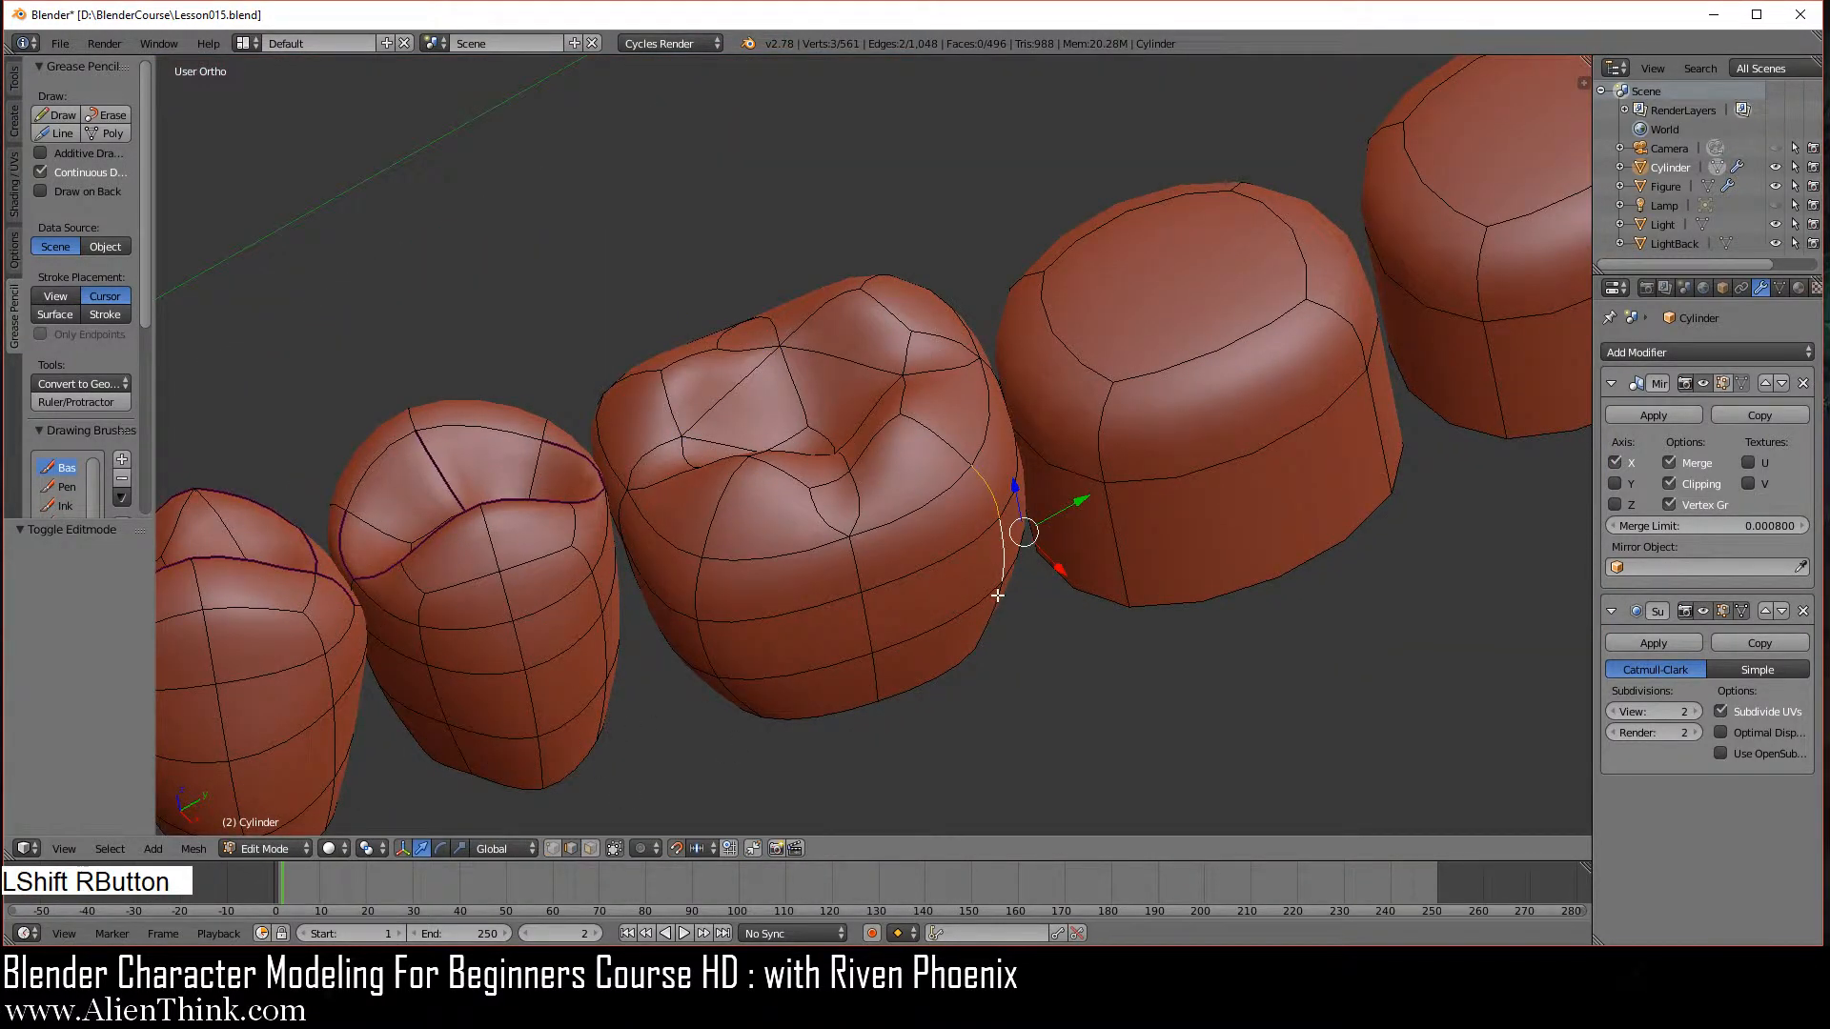
pyautogui.moveTo(1161, 715); pyautogui.dragTo(993, 645, button='middle')
pyautogui.keyDown('shift'); pyautogui.rightClick(994, 649); pyautogui.keyUp('shift')
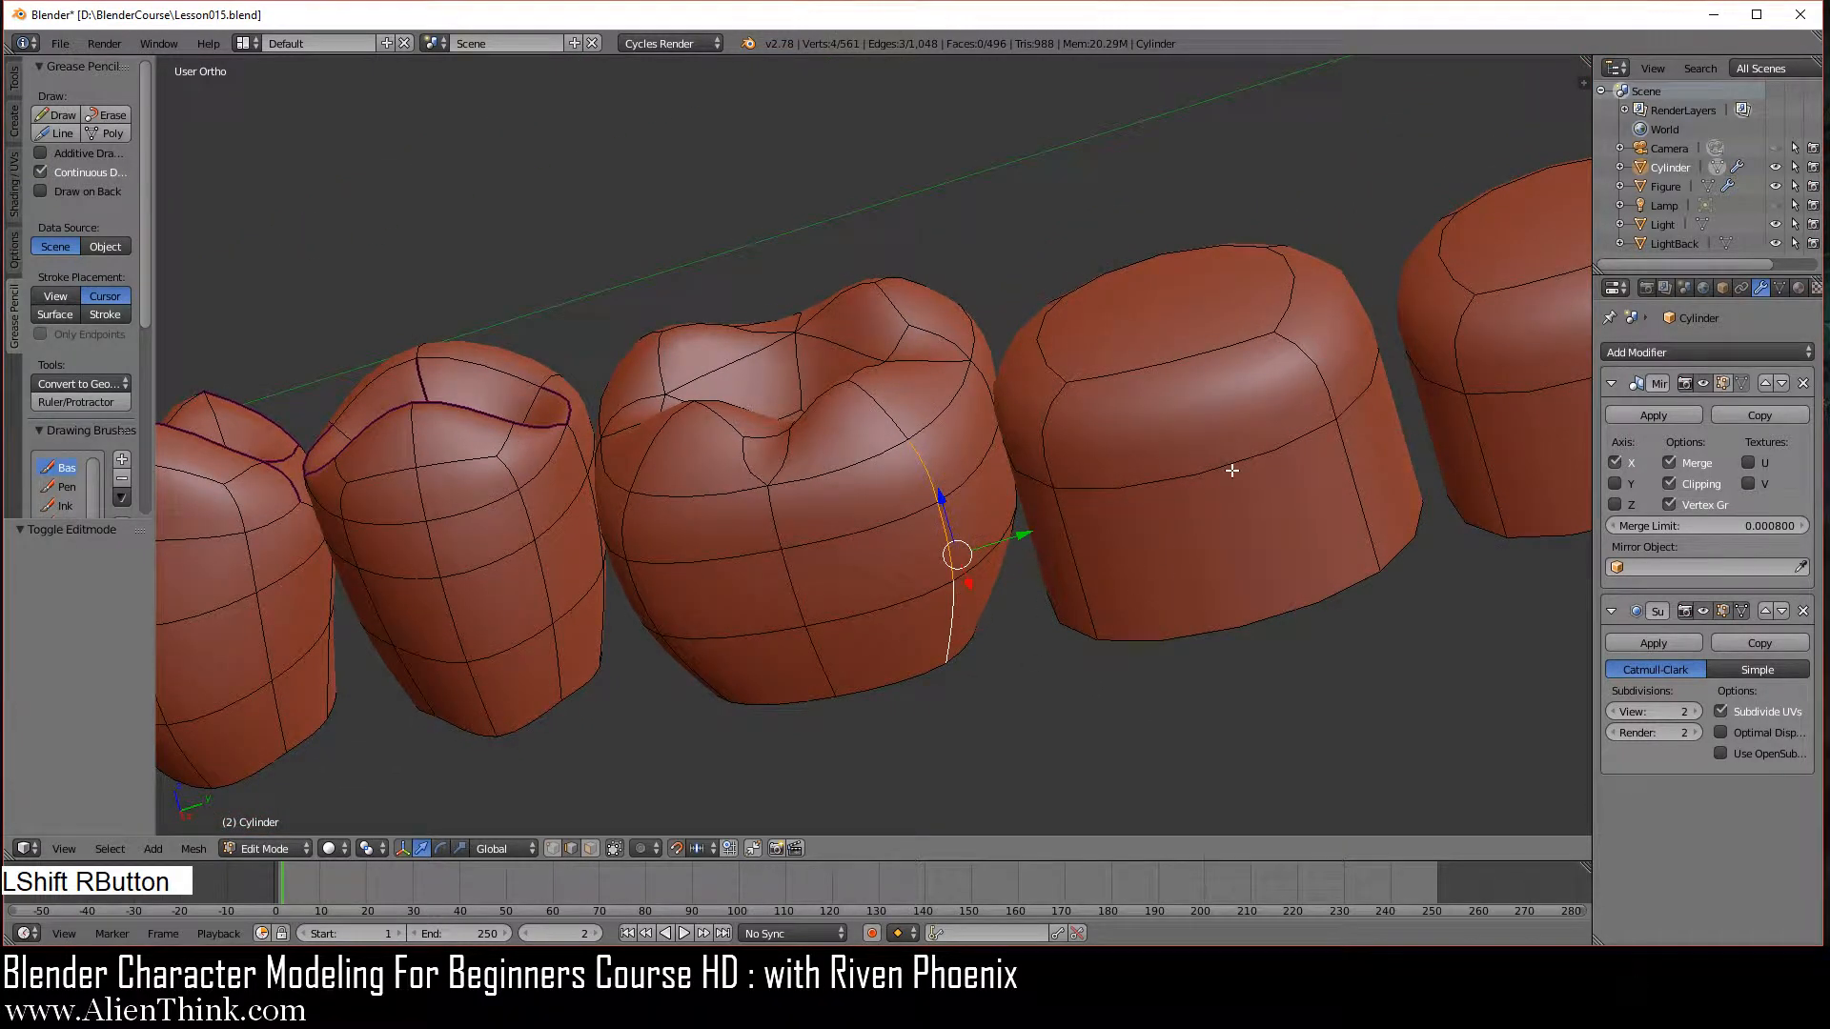
pyautogui.press('w')
pyautogui.click(1284, 446)
pyautogui.moveTo(815, 503); pyautogui.dragTo(940, 682, button='middle')
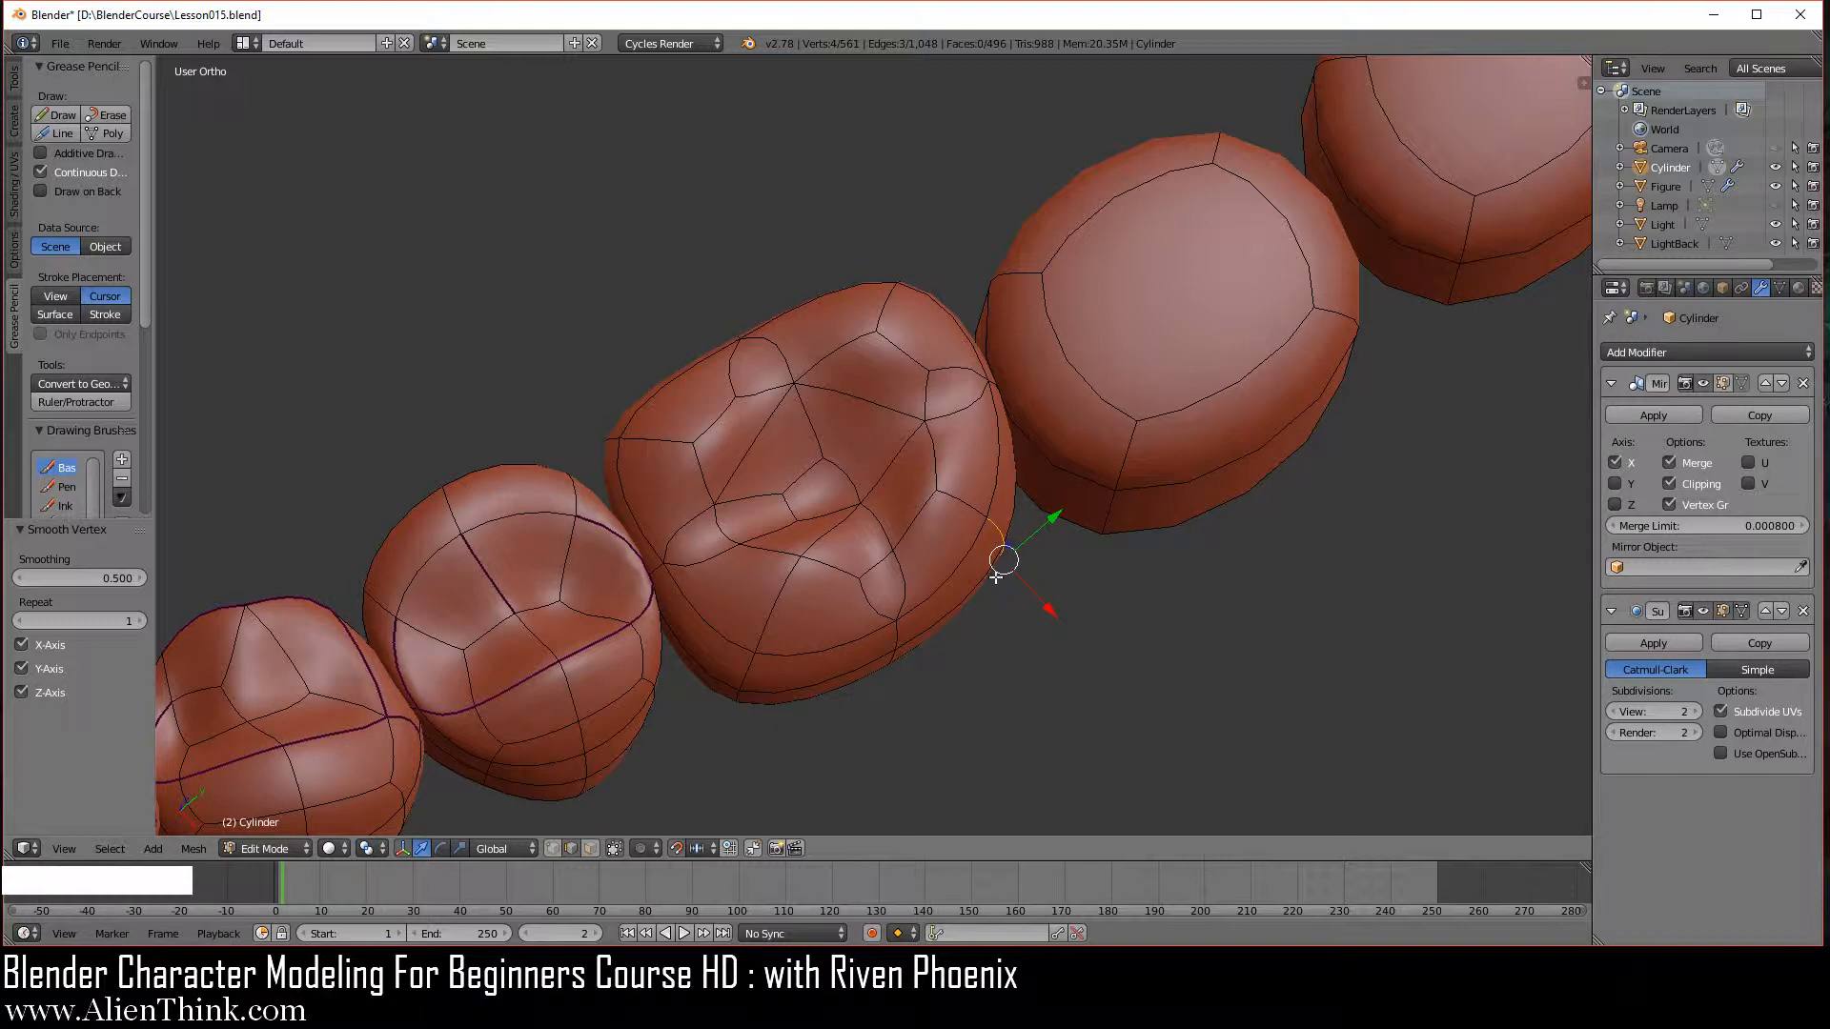
# Smooth the three vertical edges at the molar's rear cheek-side corner once more and check the tooth in Object Mode.
pyautogui.press('w')
pyautogui.click(1154, 498)
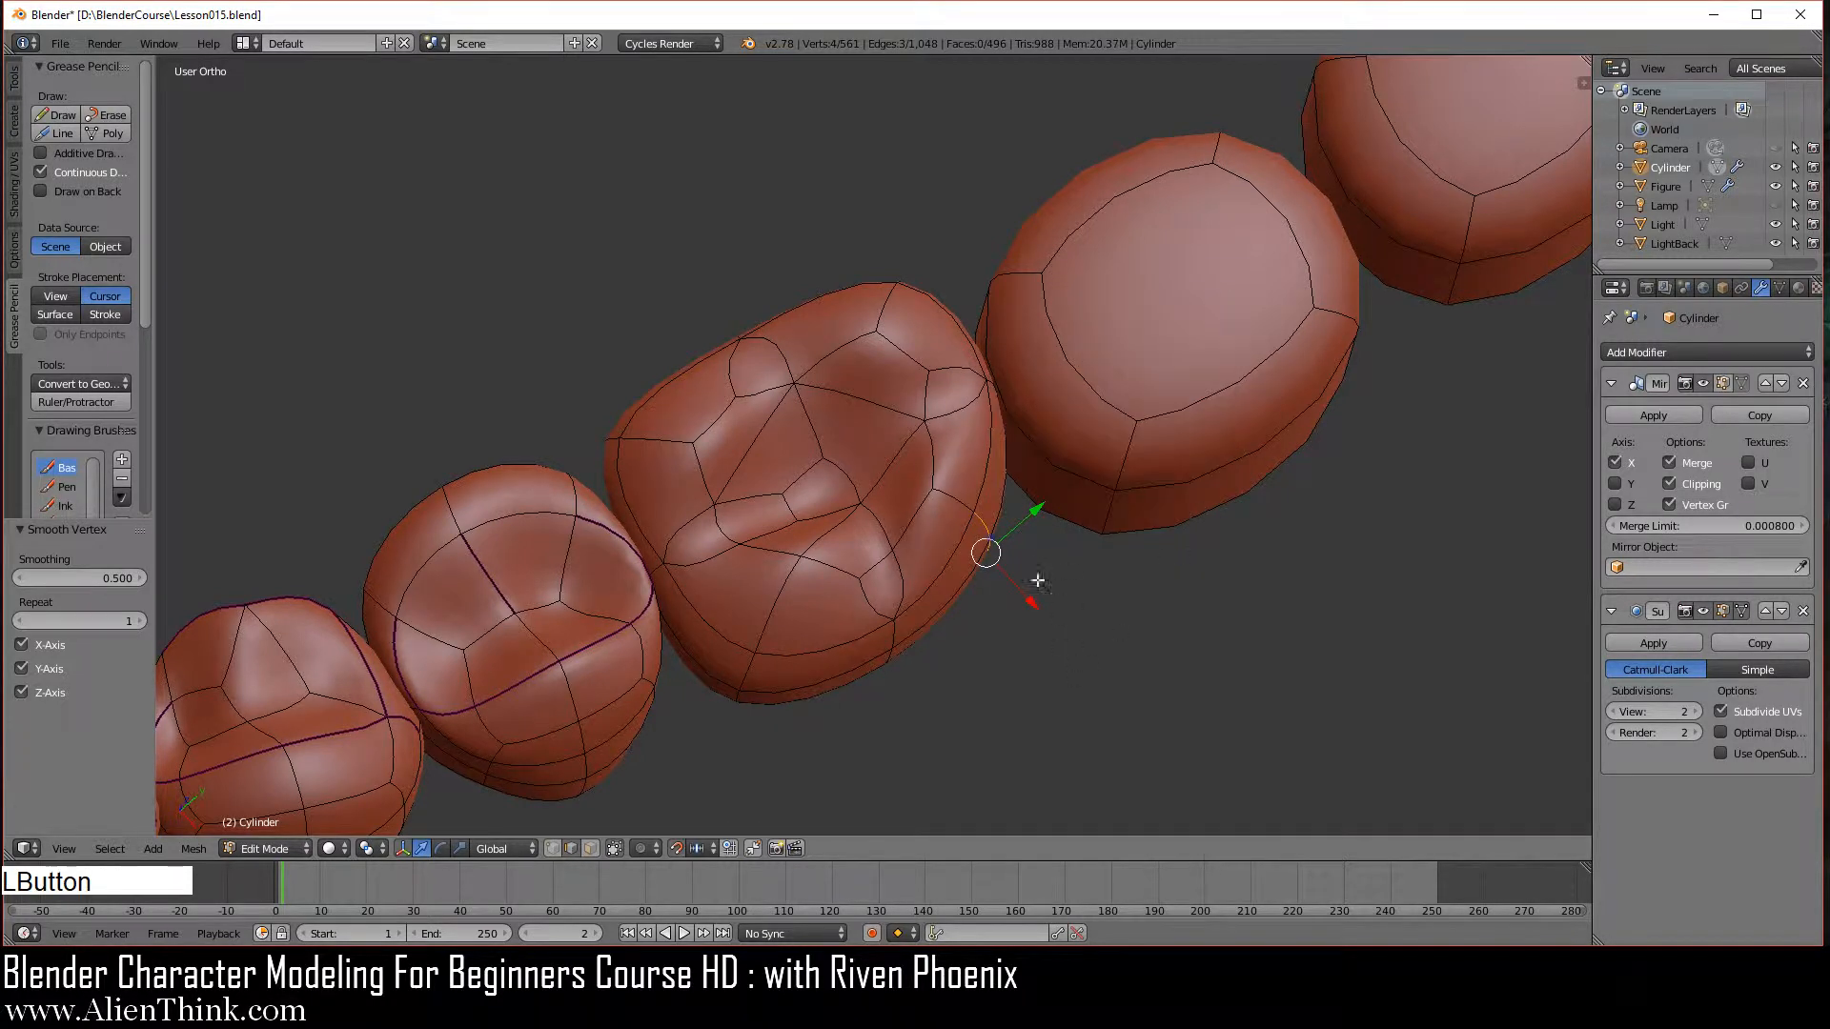
pyautogui.press('Tab')
pyautogui.moveTo(1170, 639); pyautogui.dragTo(947, 574, button='middle')
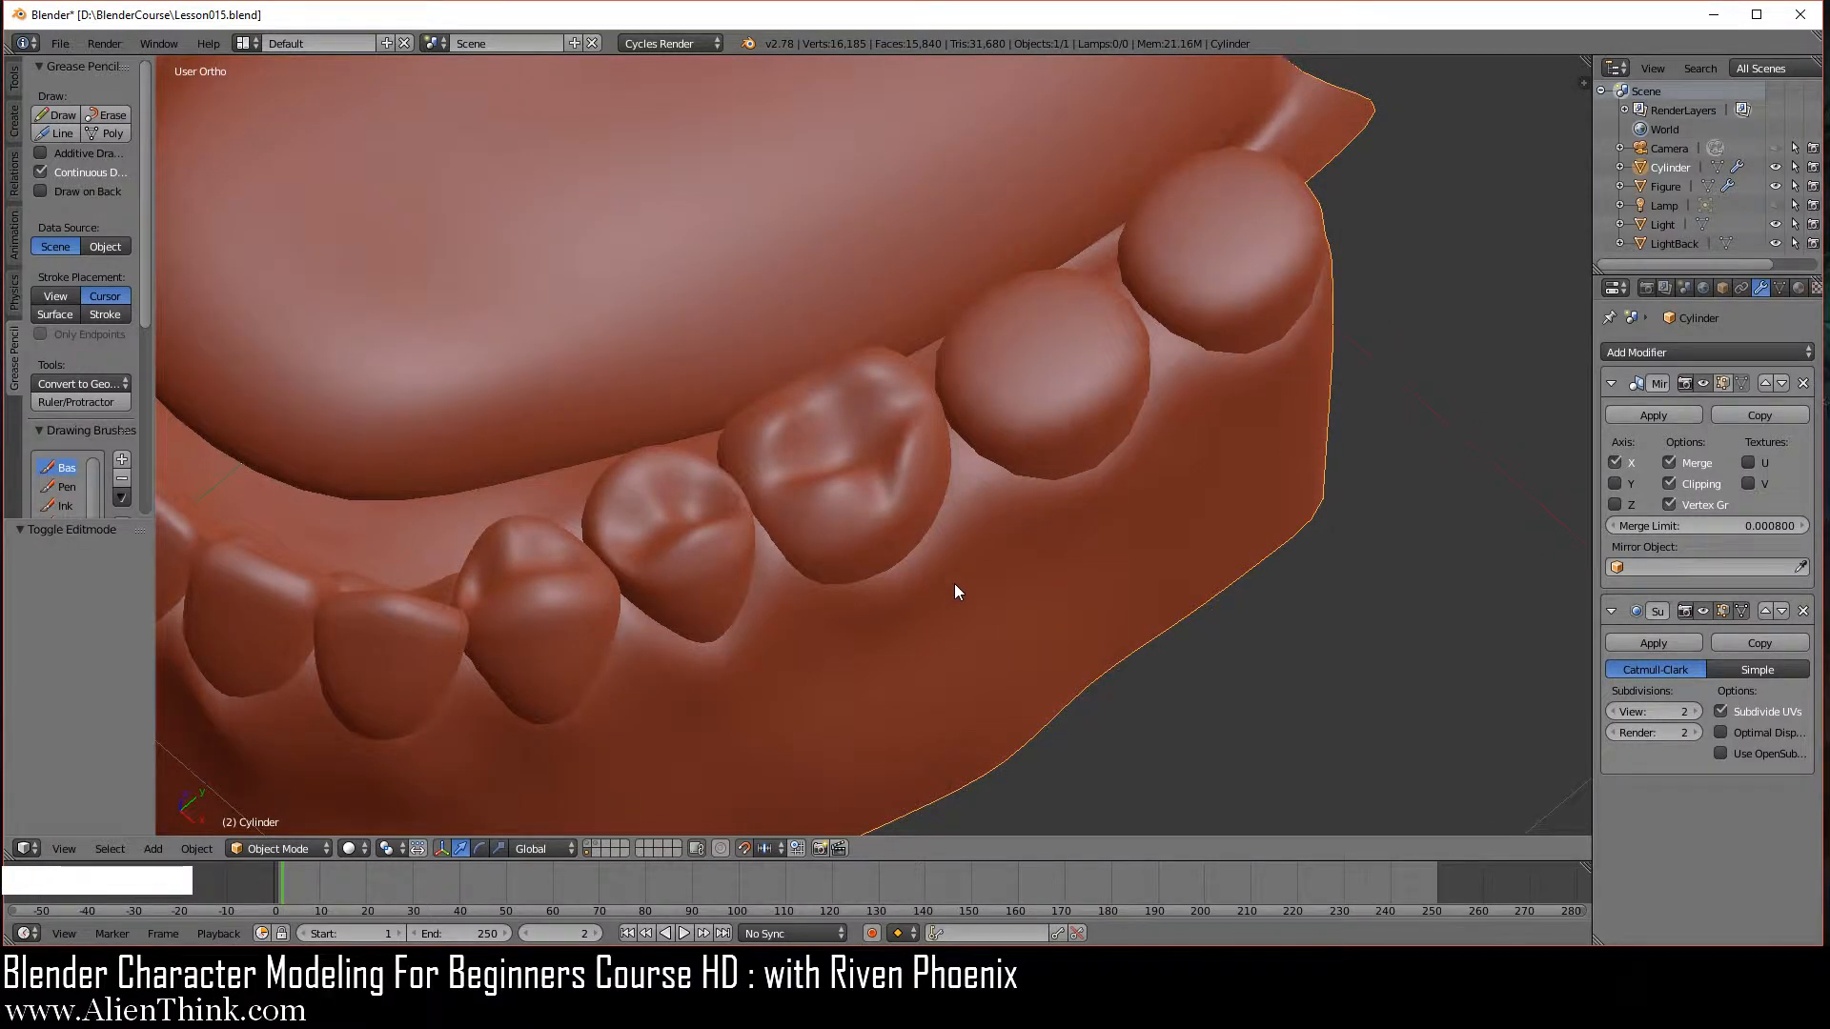
pyautogui.scroll(3, 953, 584)
pyautogui.moveTo(980, 631); pyautogui.dragTo(1025, 490, button='middle')
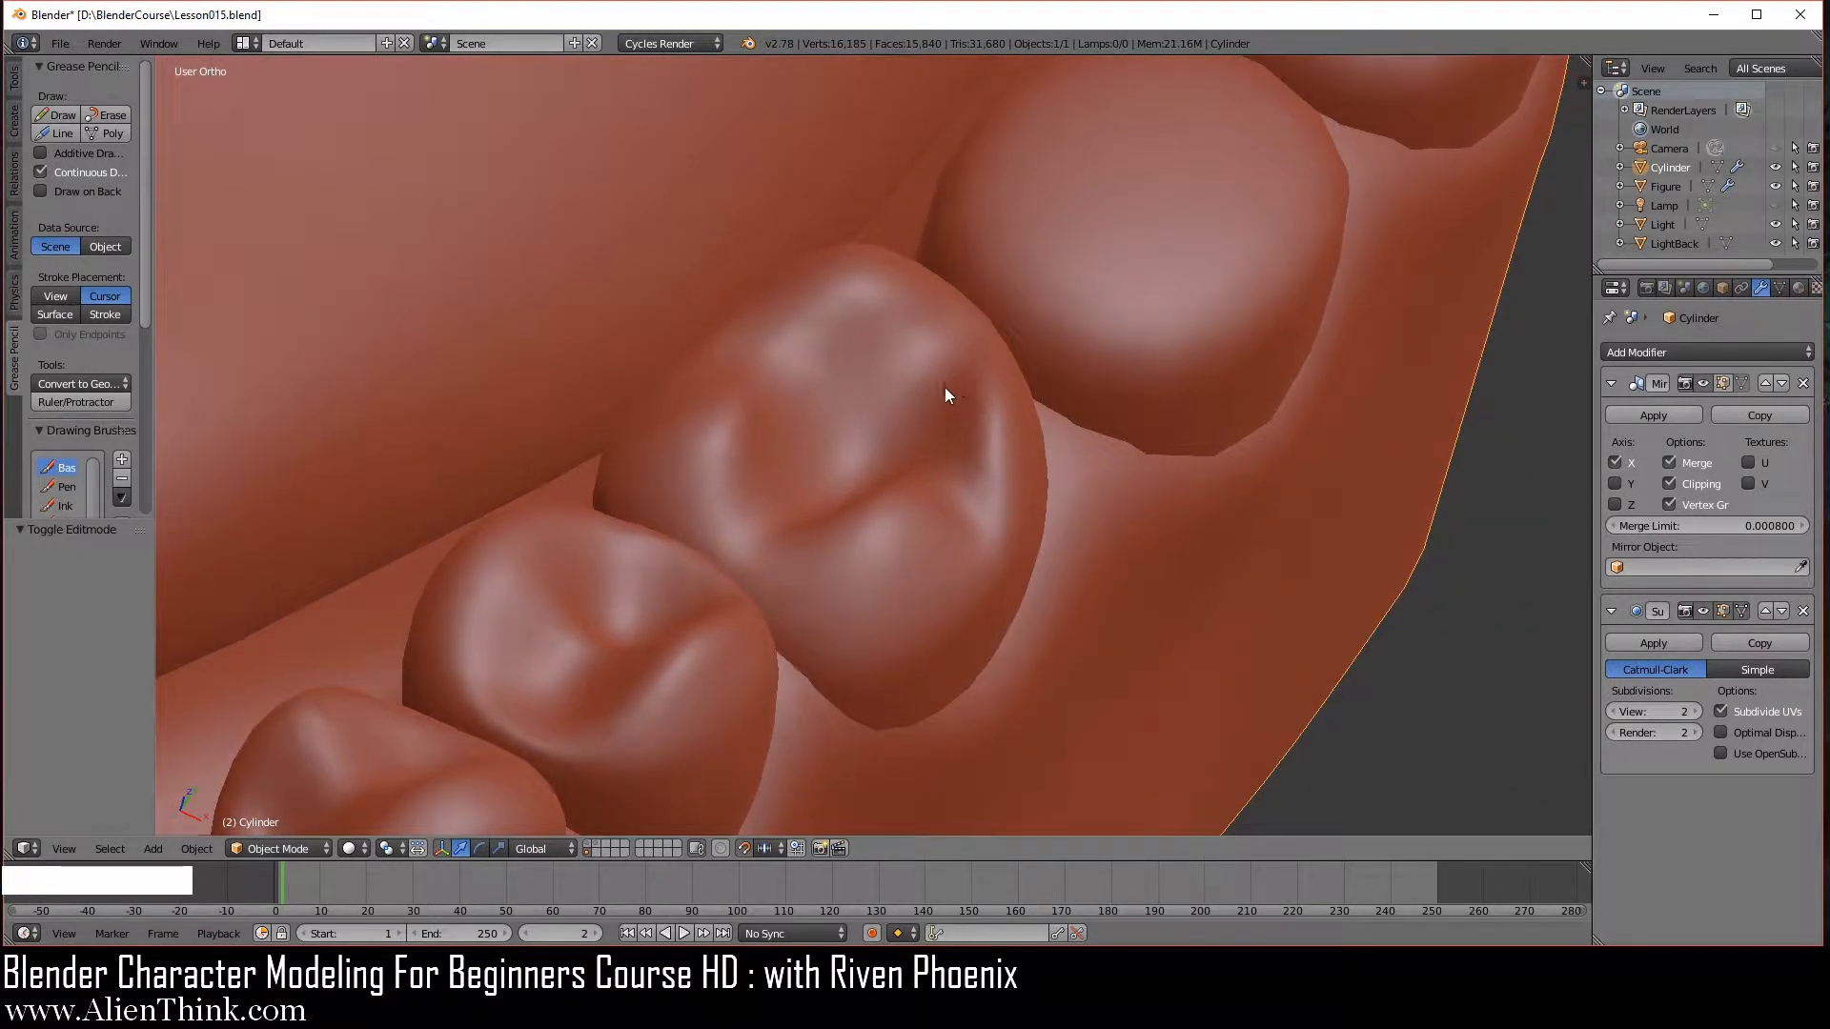
pyautogui.scroll(-5, 1018, 531)
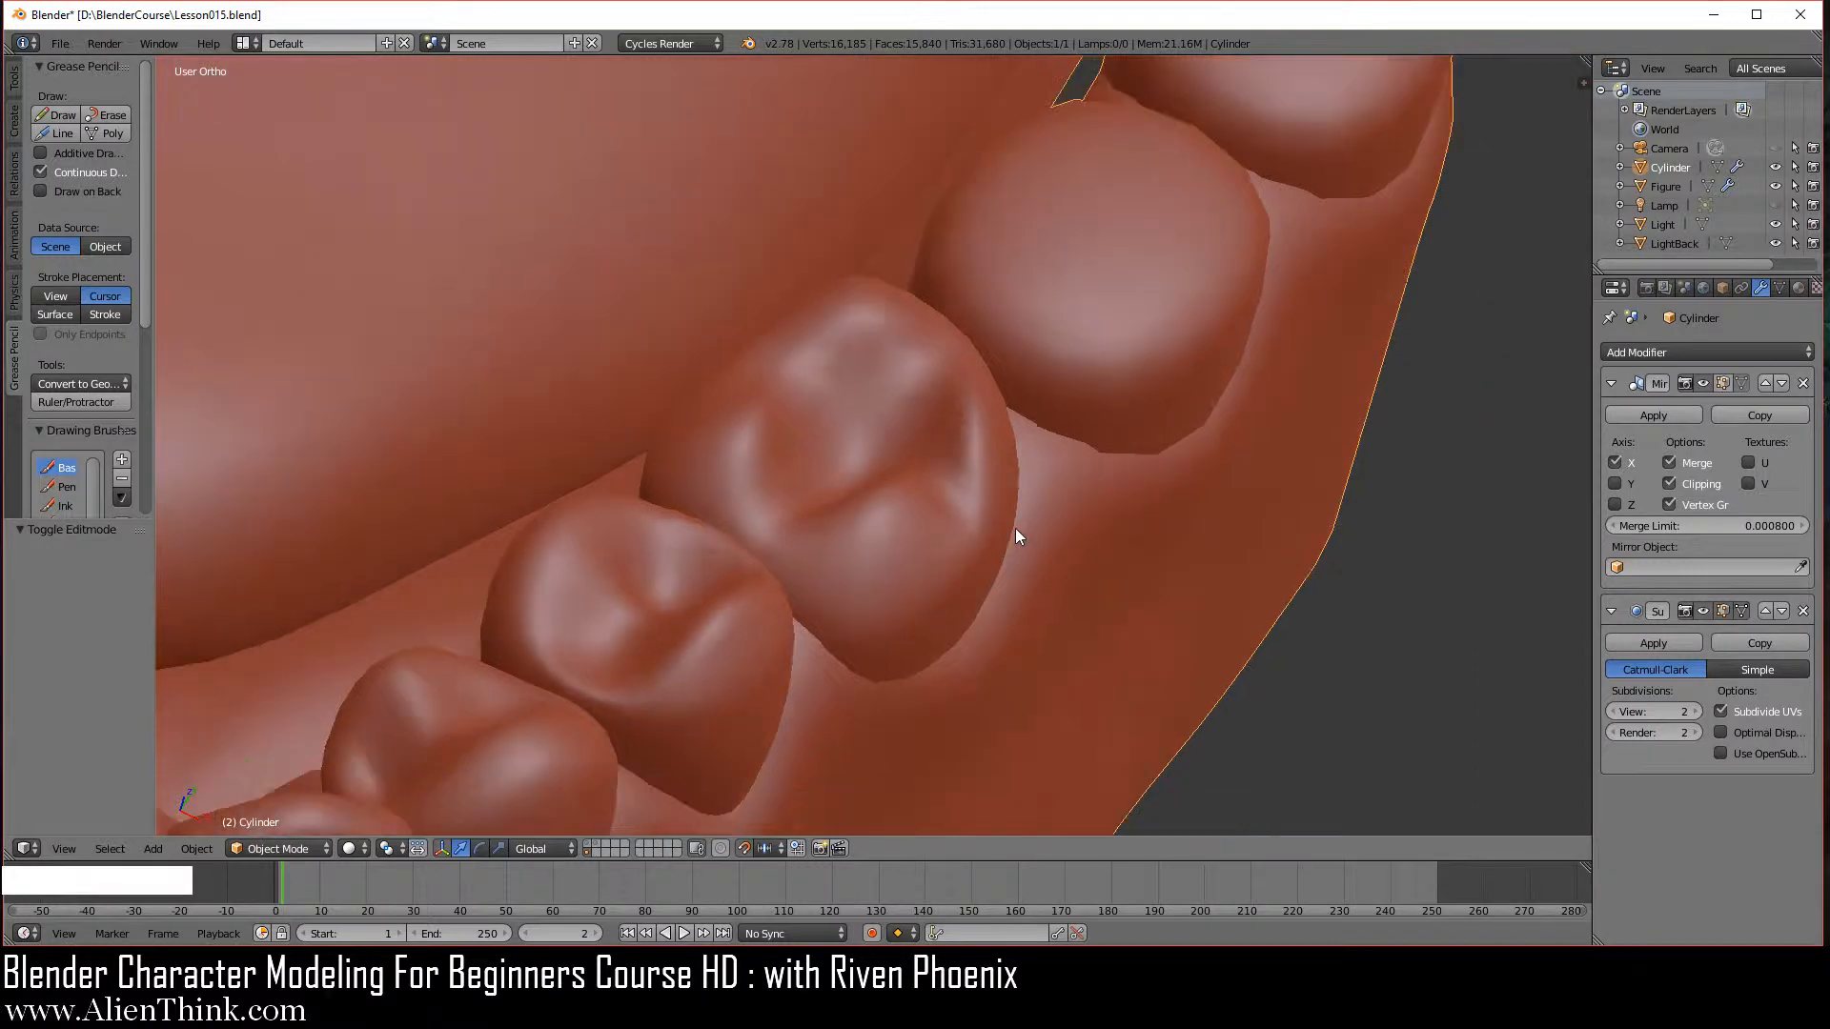
pyautogui.moveTo(1009, 564); pyautogui.dragTo(900, 574, button='middle')
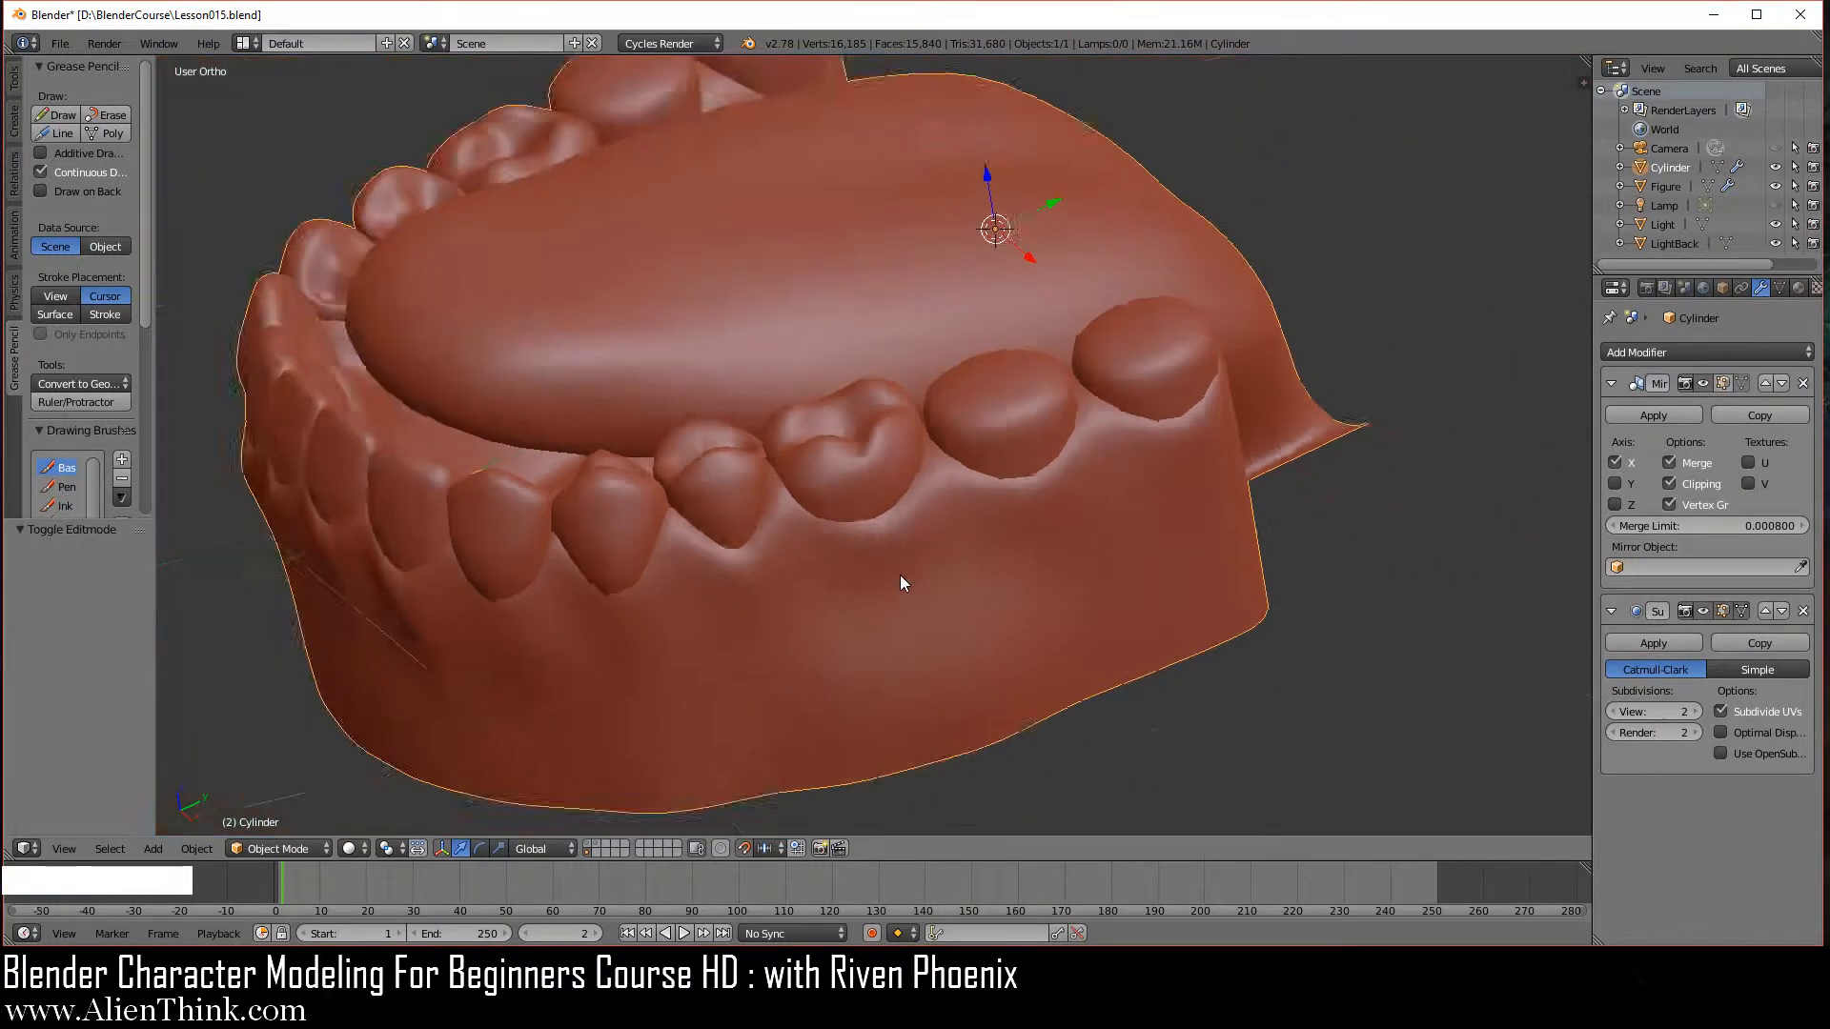
pyautogui.press('KP_3')
pyautogui.moveTo(777, 485); pyautogui.dragTo(1067, 545, button='middle')
pyautogui.scroll(5, 861, 572)
pyautogui.moveTo(812, 505); pyautogui.dragTo(993, 637, button='middle')
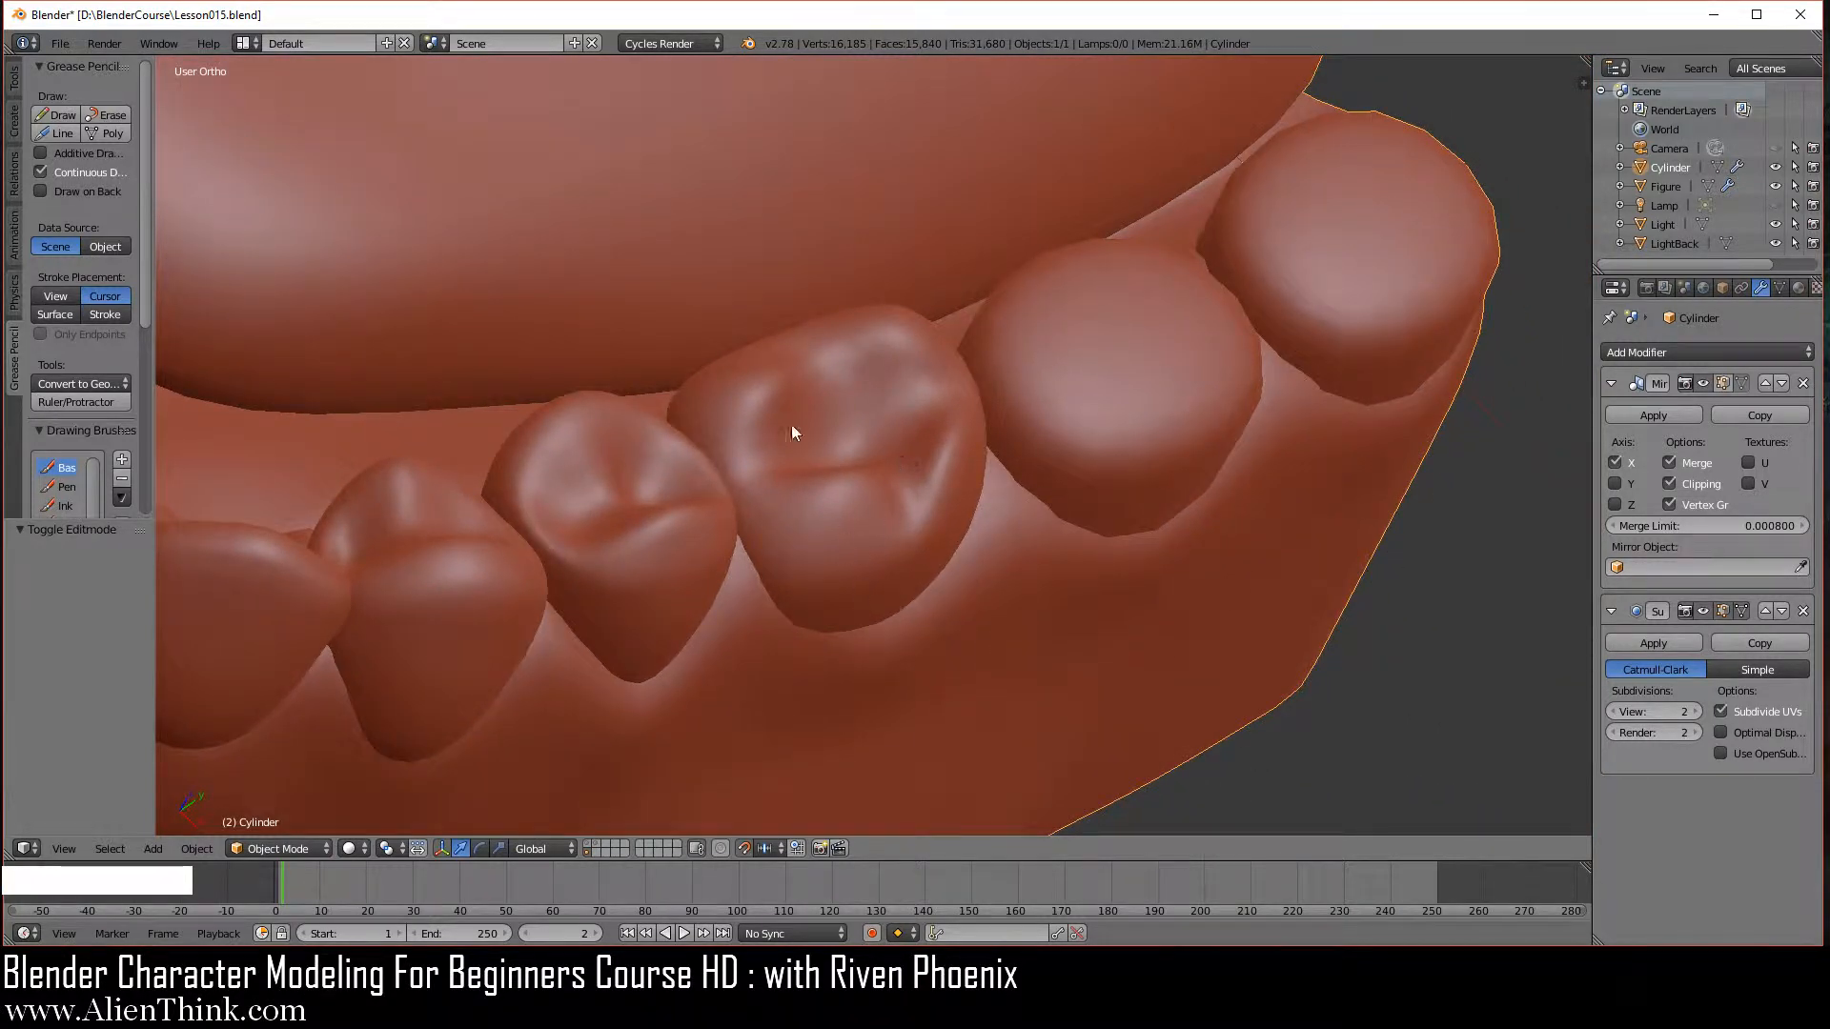
# Clear the mesh selection in Edit Mode and compare the molar with its neighbours in Object Mode.
pyautogui.press('Tab')
pyautogui.moveTo(973, 620); pyautogui.dragTo(837, 509, button='middle')
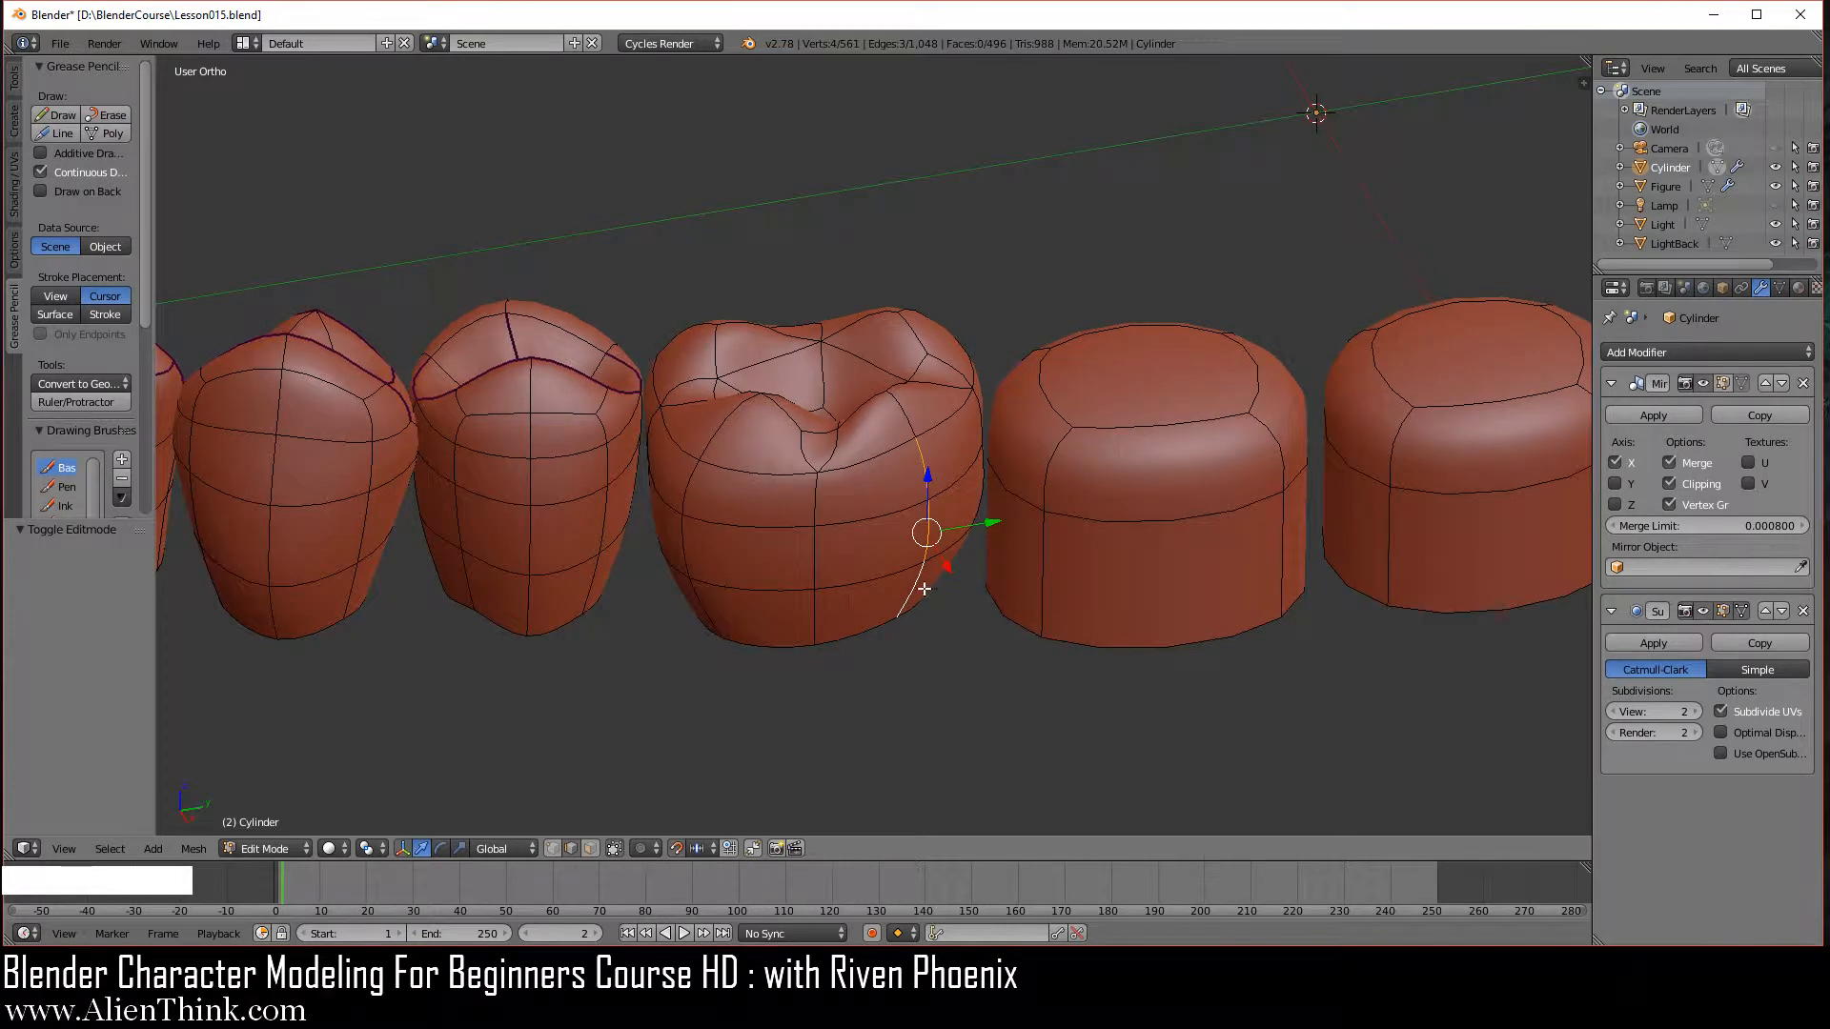
pyautogui.press('a')
pyautogui.scroll(-3, 913, 596)
pyautogui.scroll(4, 906, 530)
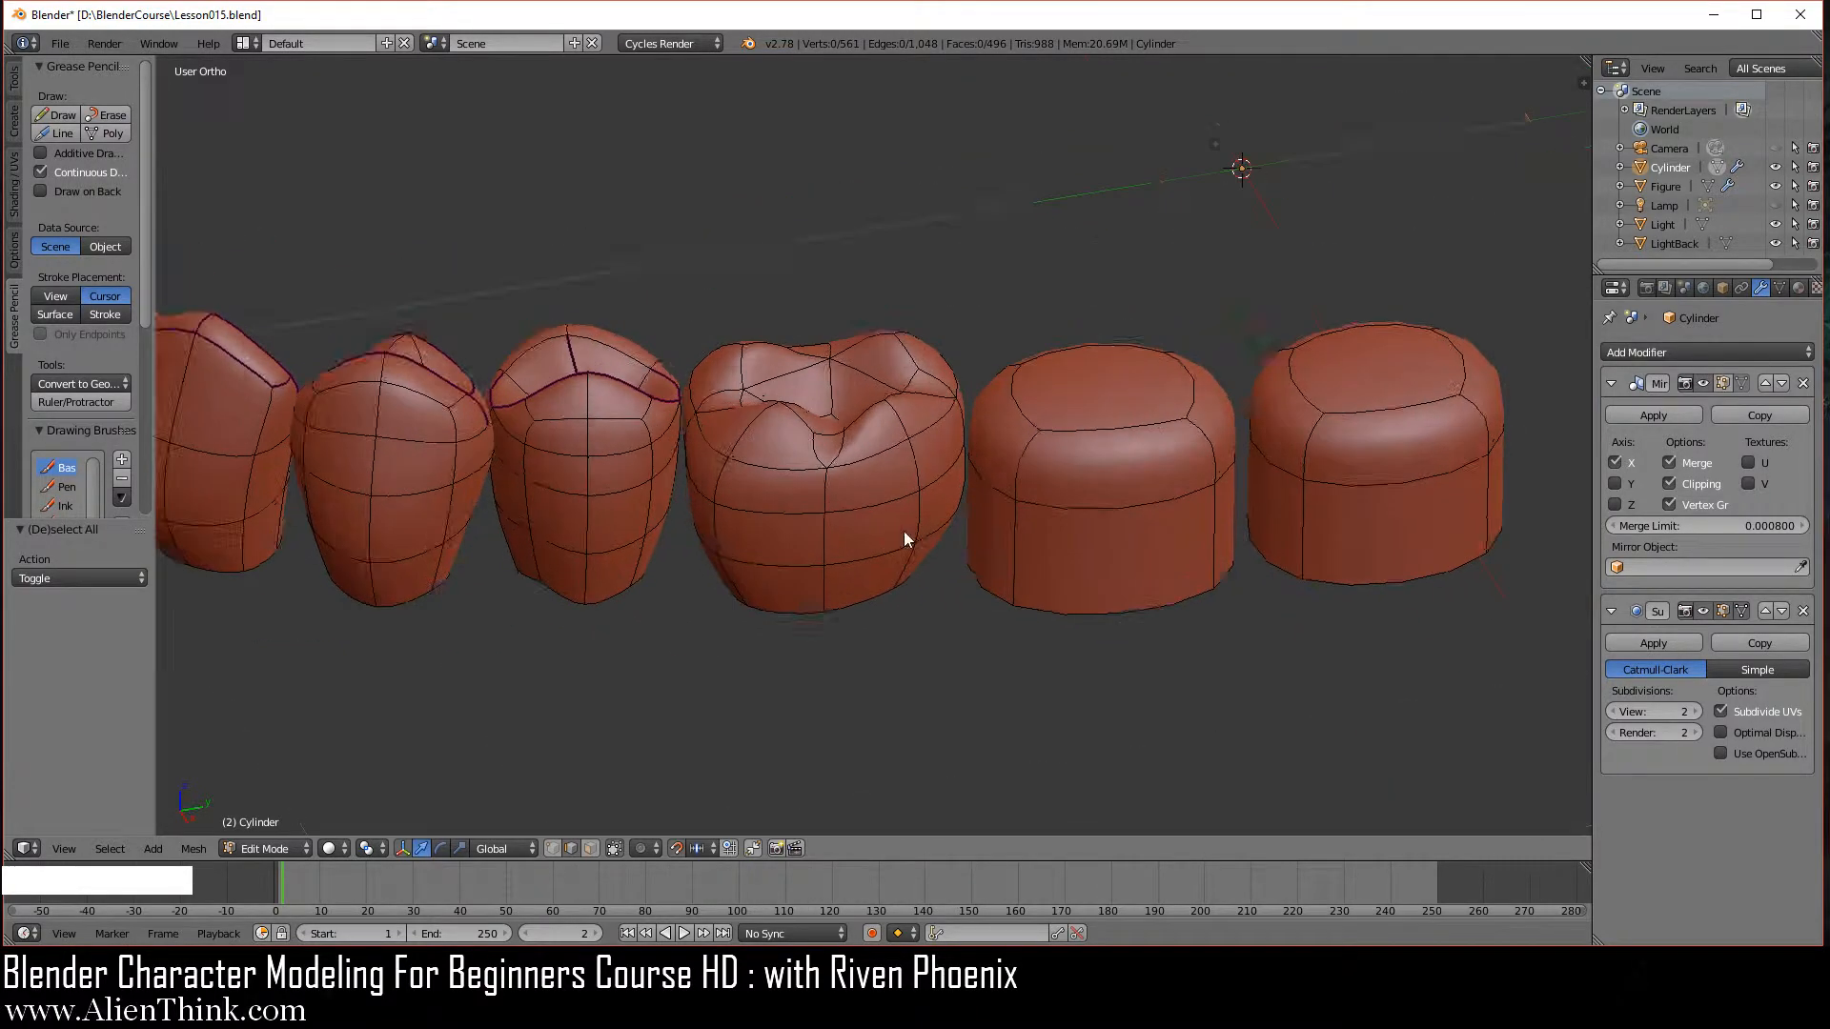
pyautogui.press('Tab')
pyautogui.keyDown('shift'); pyautogui.moveTo(786, 523); pyautogui.dragTo(952, 519, button='middle'); pyautogui.keyUp('shift')
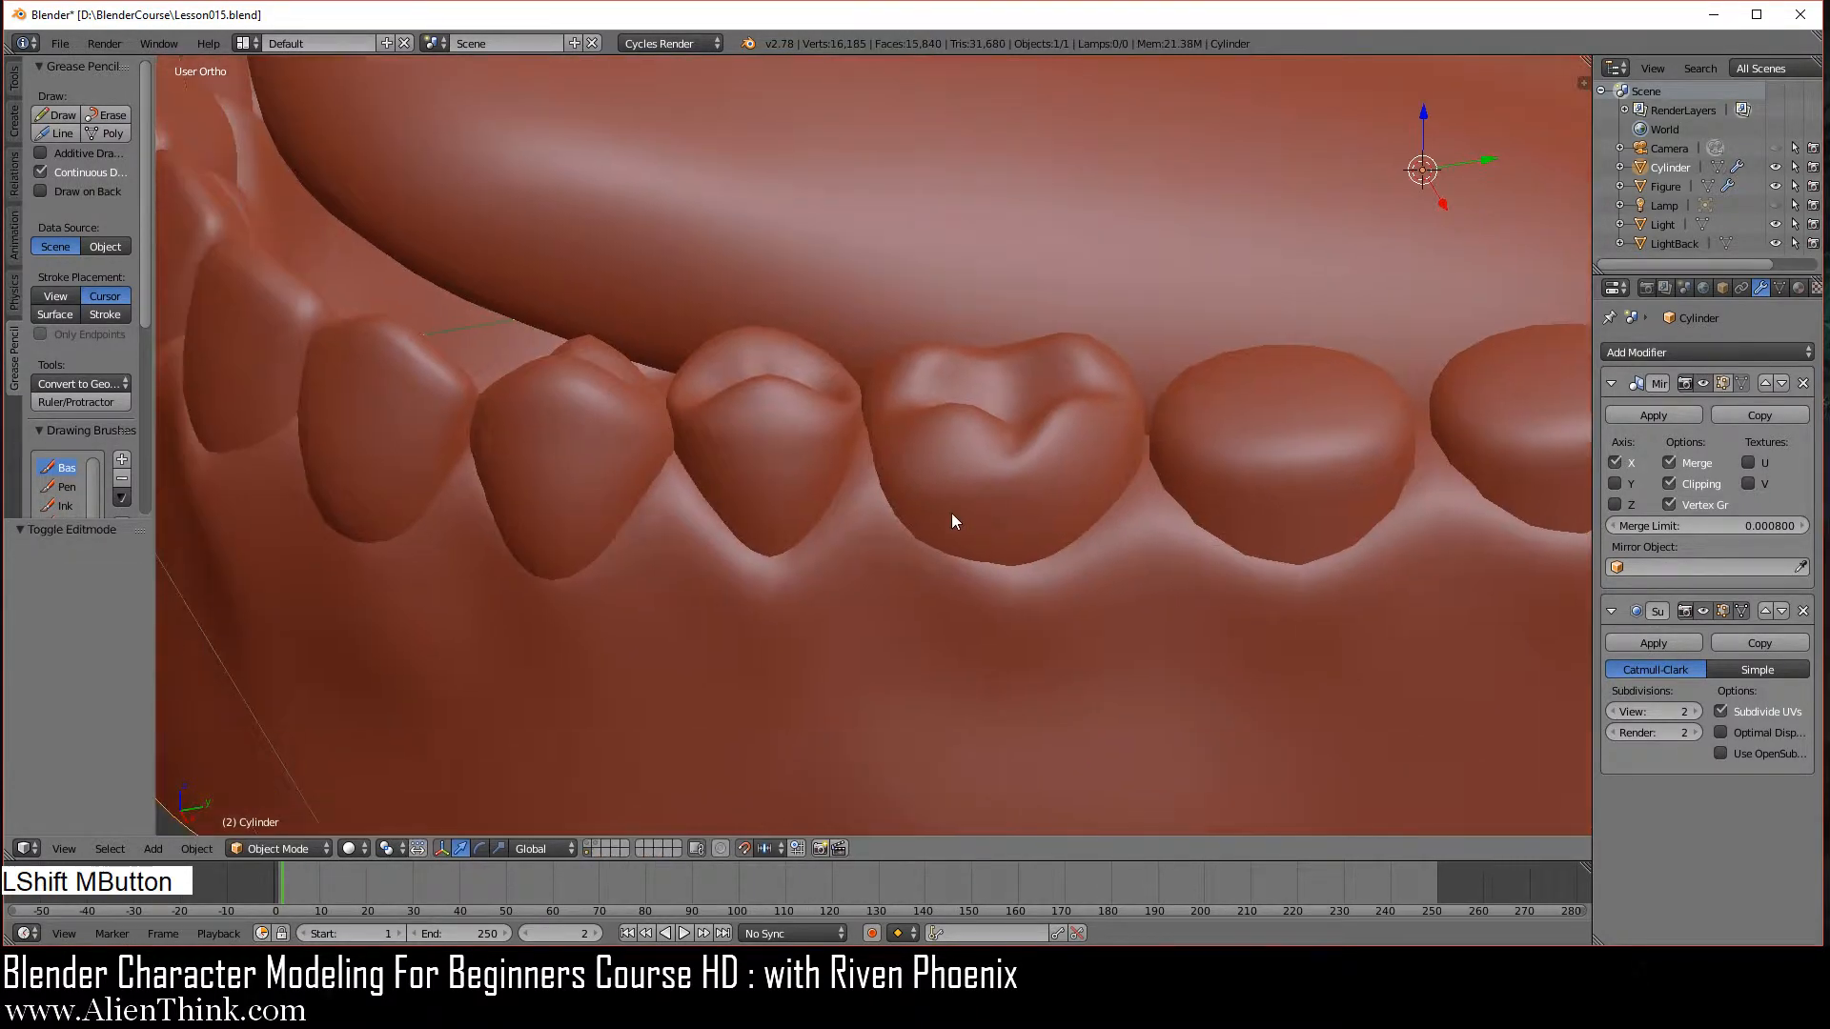
# Turn on the Mirror modifier's Edit Mode display, check it in Edit Mode, and return to Object Mode.
pyautogui.click(1725, 383)
pyautogui.scroll(-4, 1007, 449)
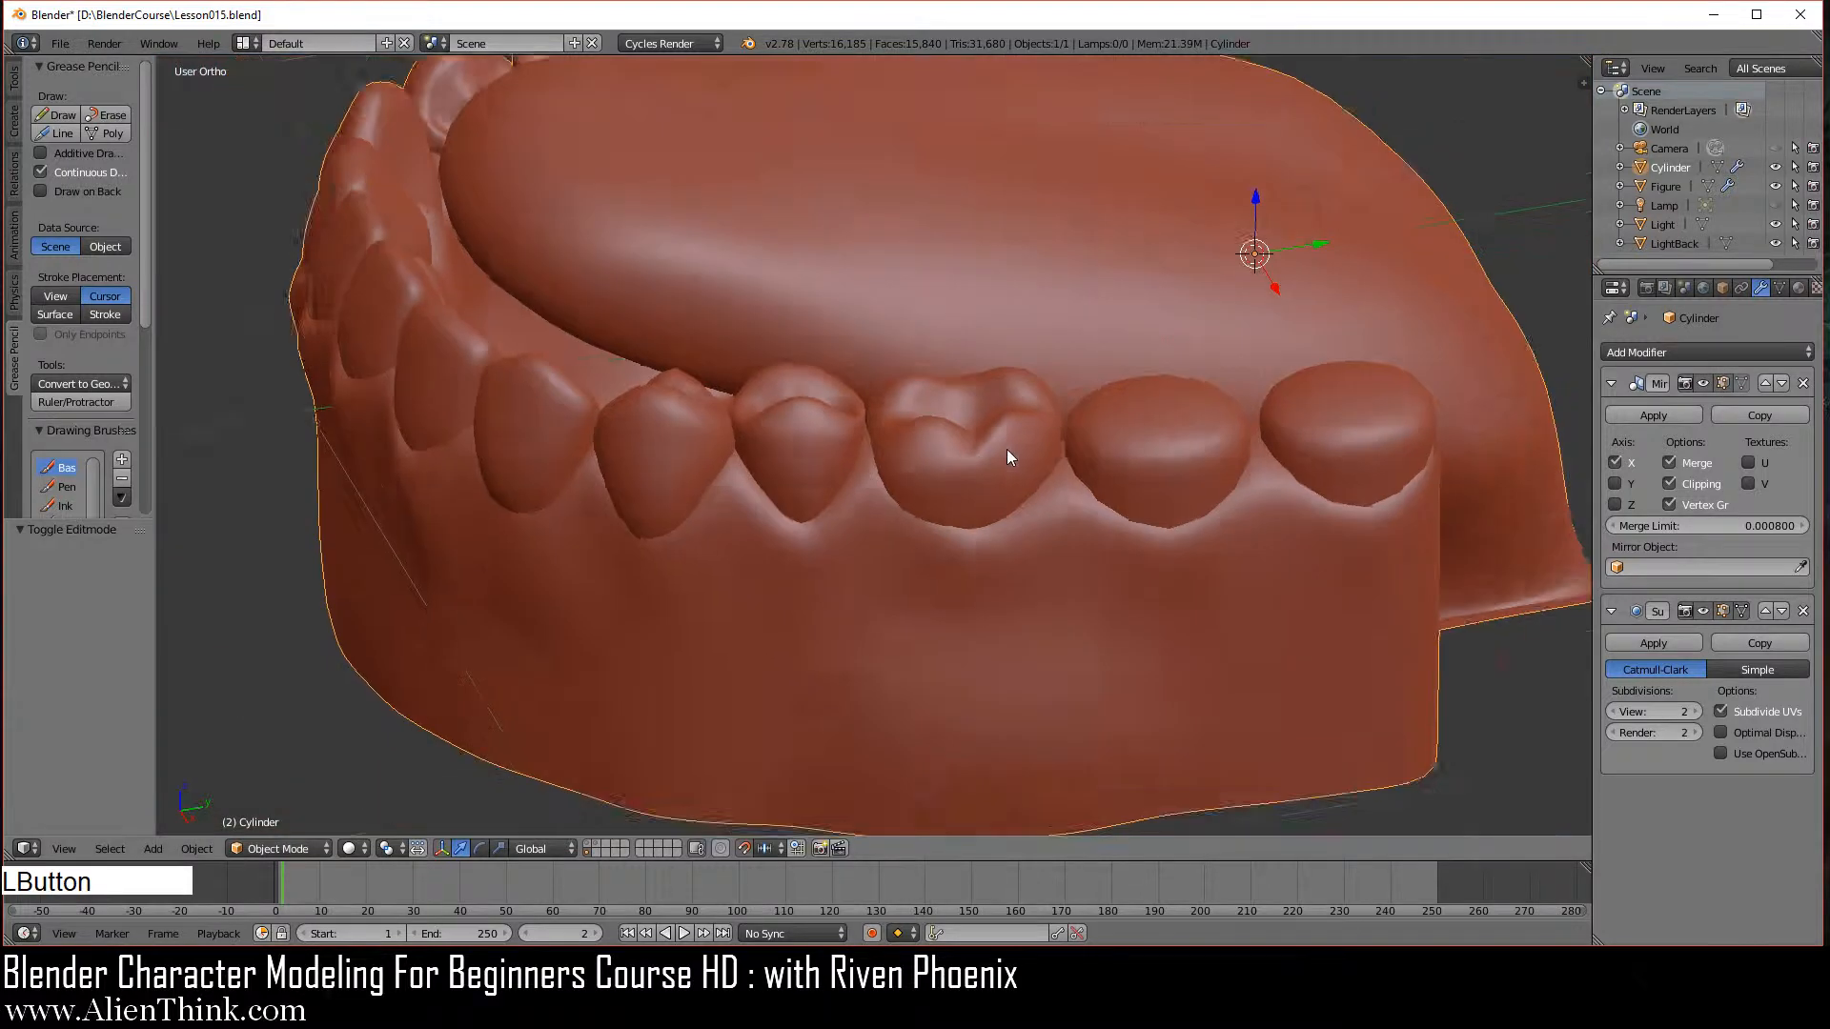
pyautogui.press('Tab')
pyautogui.press('Tab')
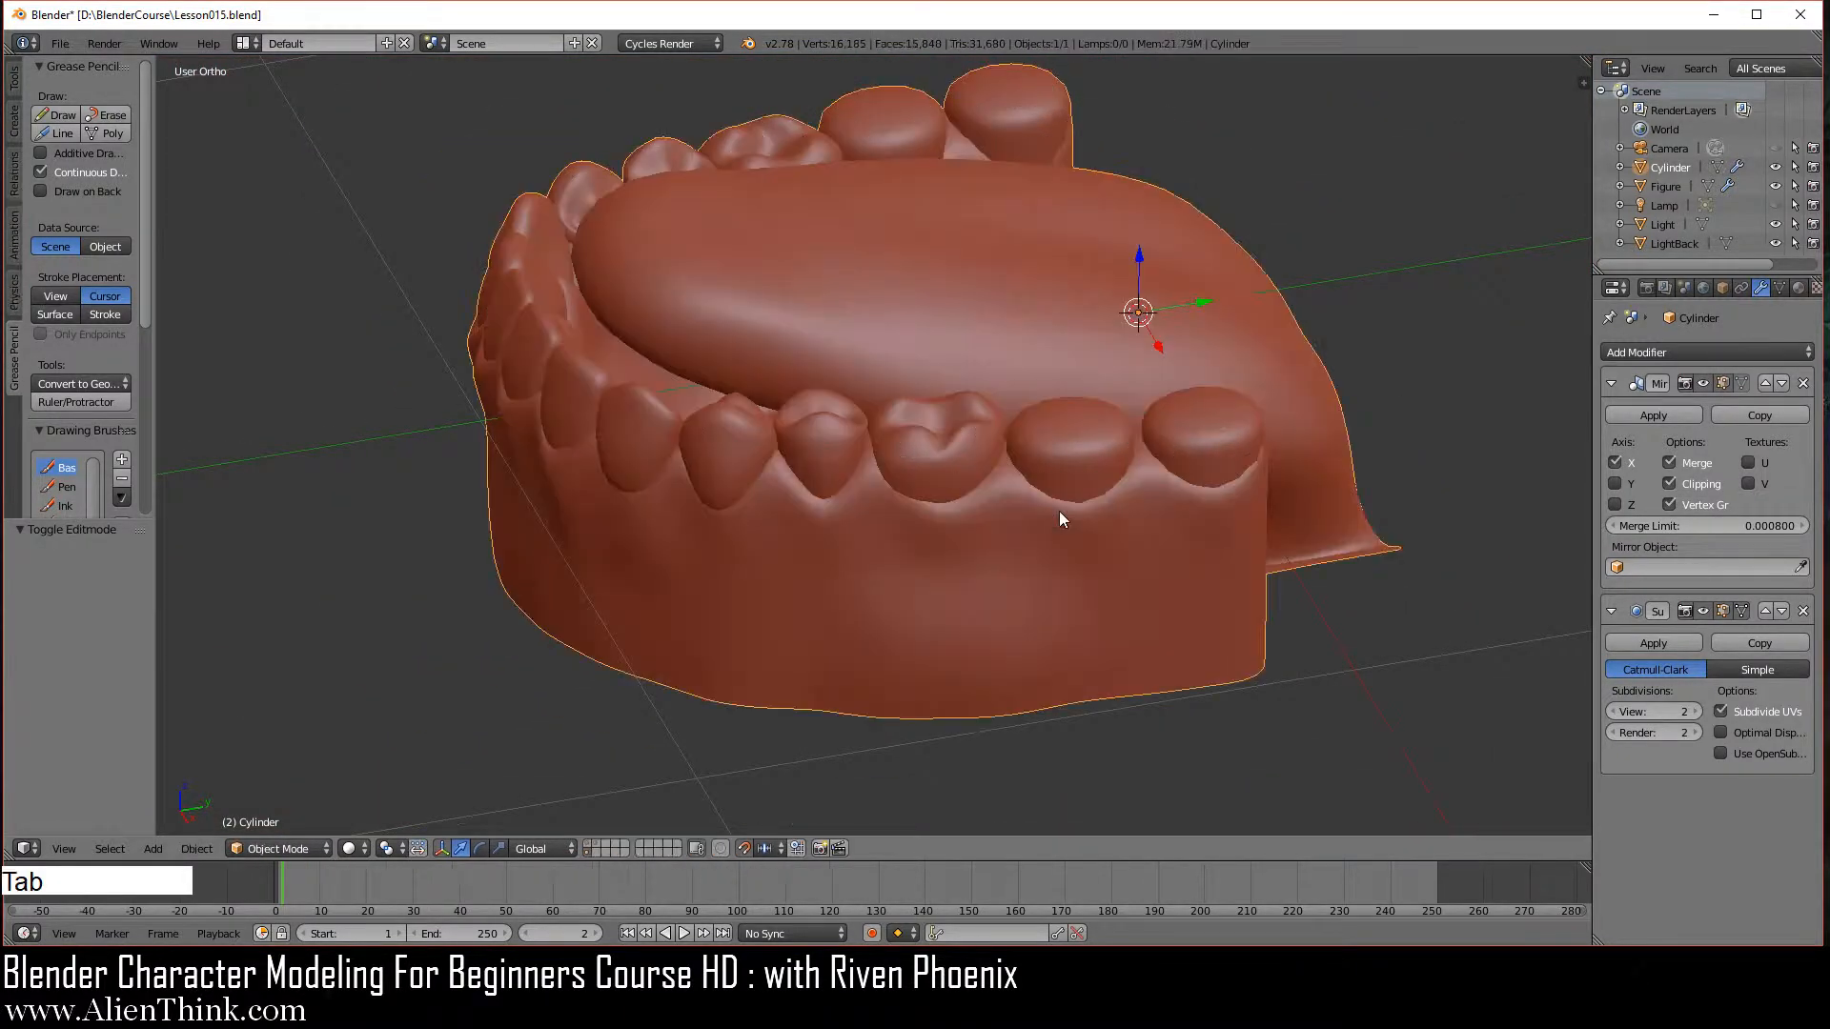
pyautogui.moveTo(875, 587); pyautogui.dragTo(1204, 585, button='middle')
pyautogui.scroll(2, 1079, 568)
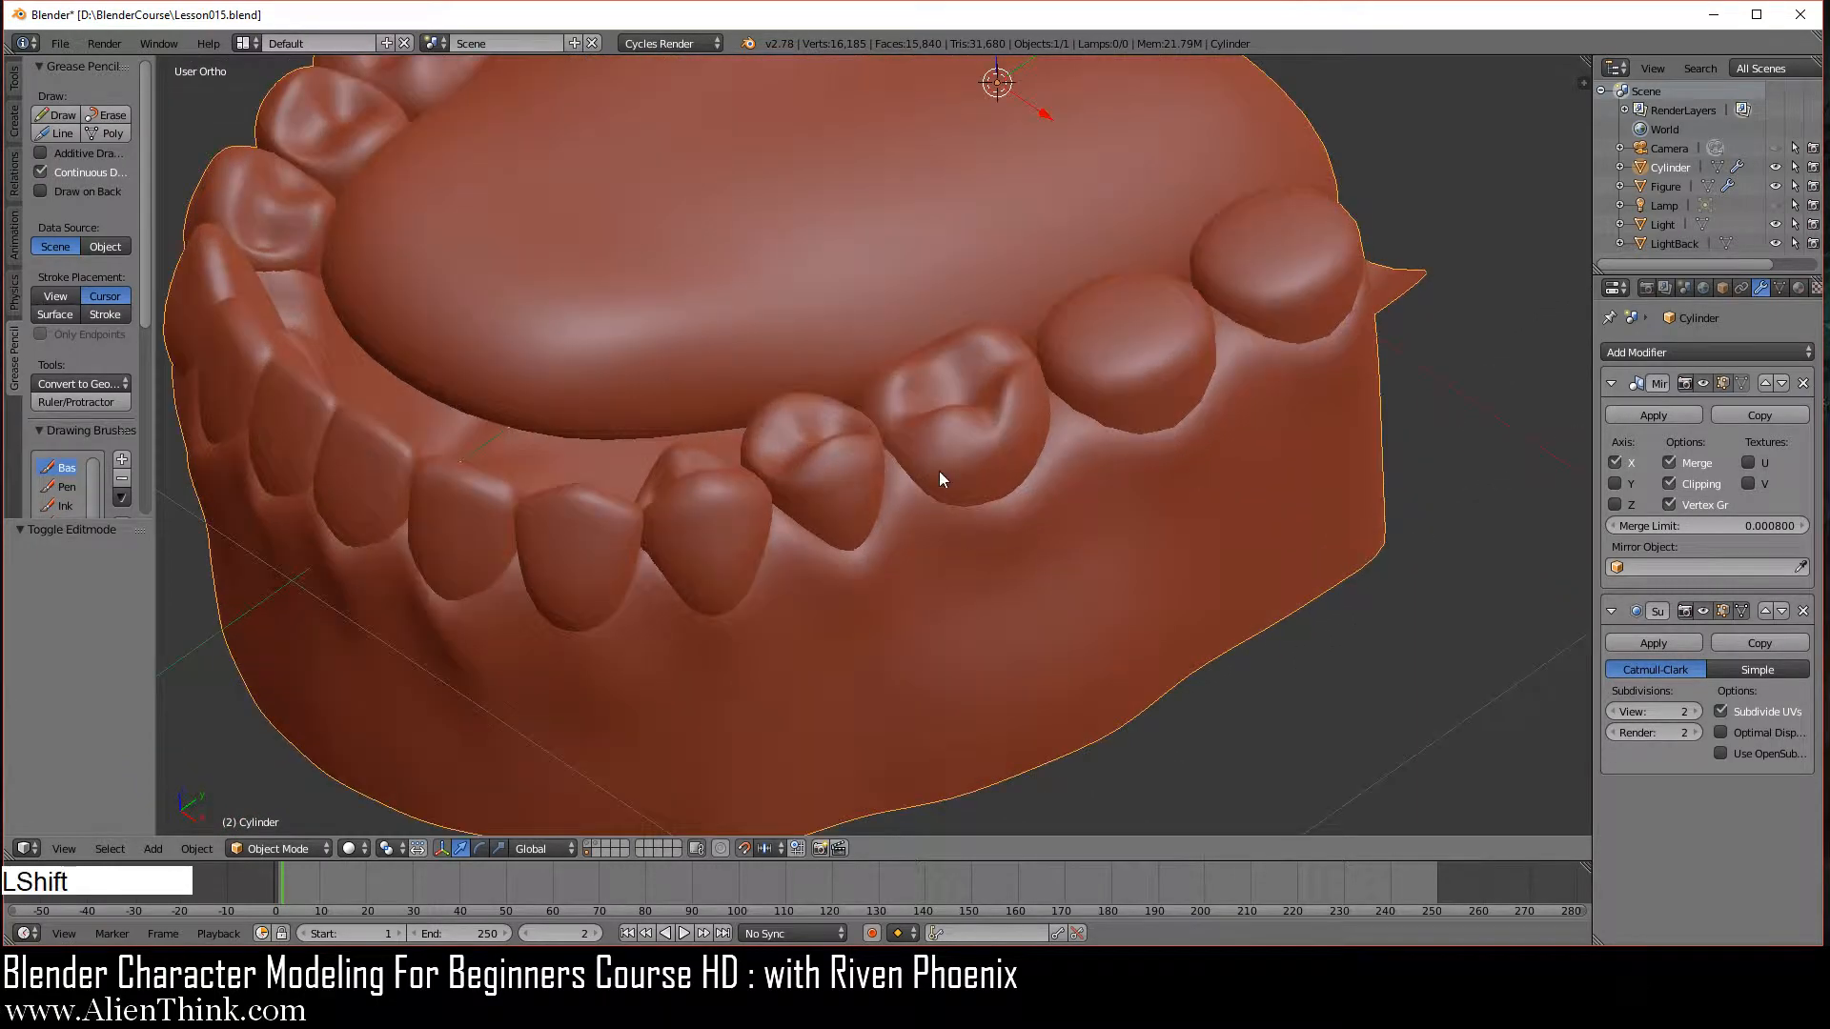
pyautogui.keyDown('shift'); pyautogui.moveTo(939, 477); pyautogui.dragTo(953, 486, button='middle'); pyautogui.keyUp('shift')
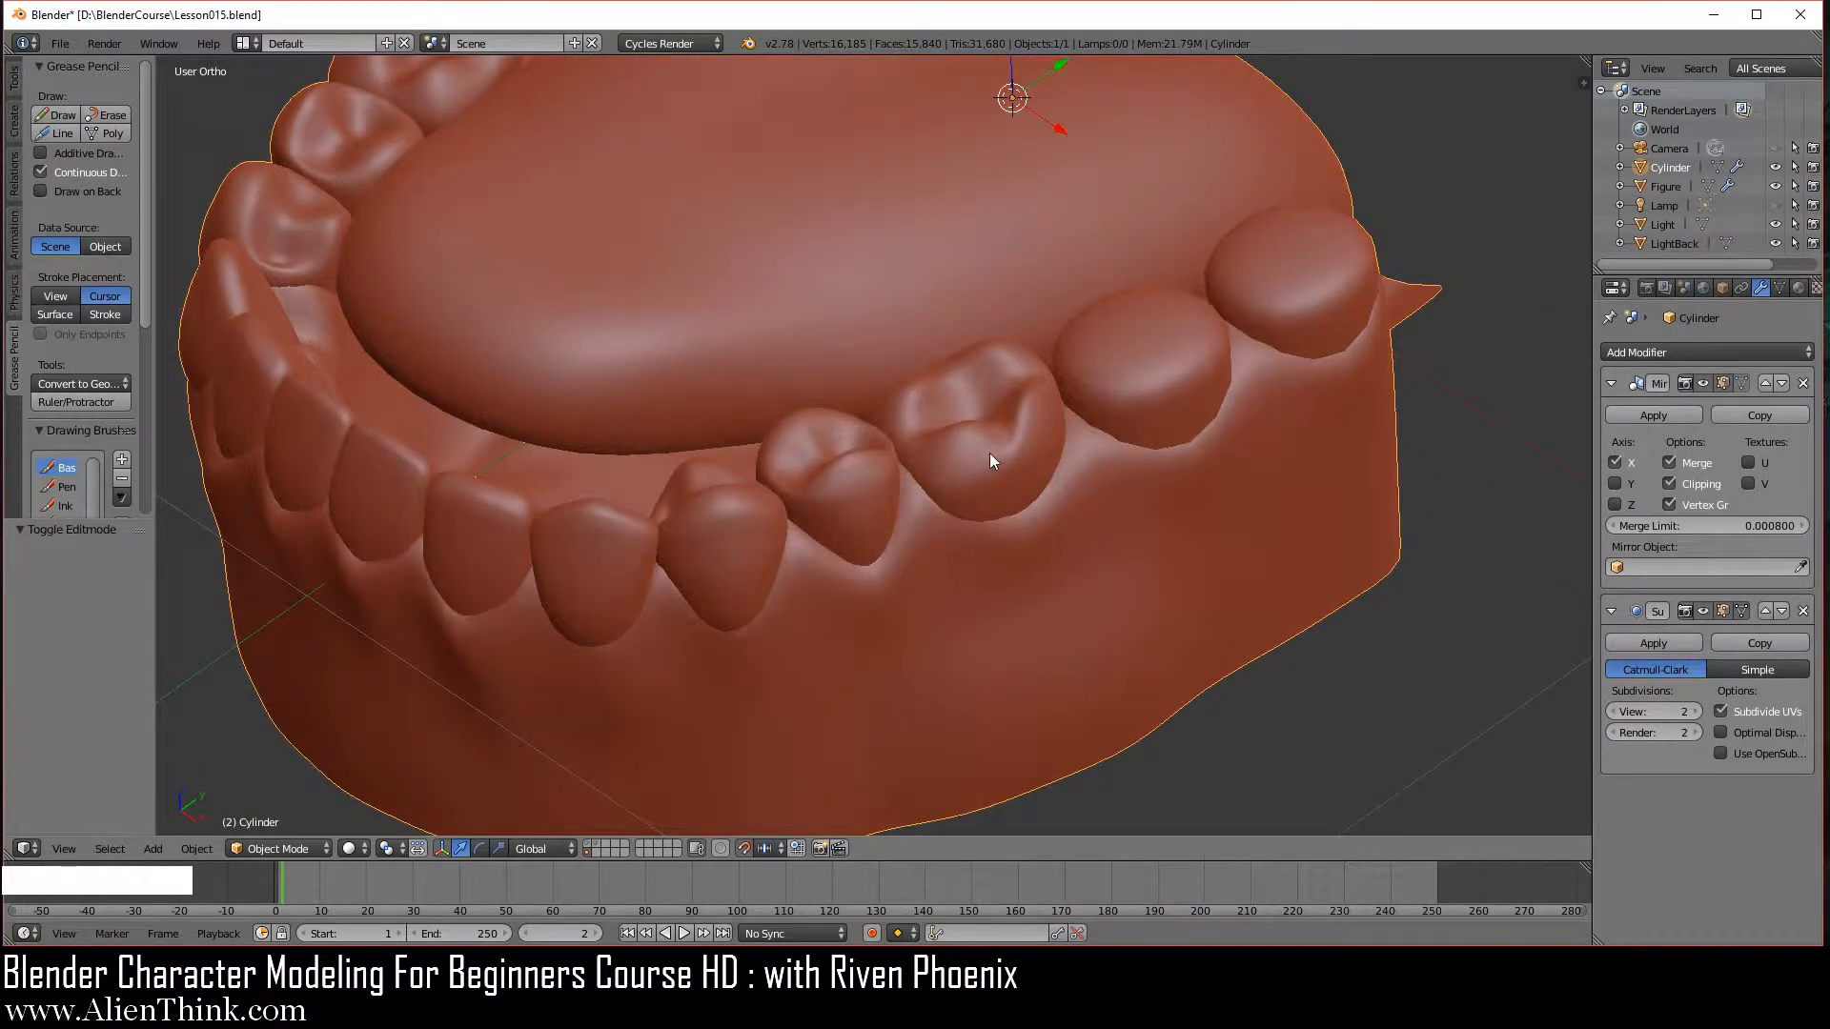
# Save the Blender file and switch the tool shelf to the object transform and edit tools.
pyautogui.click(63, 44)
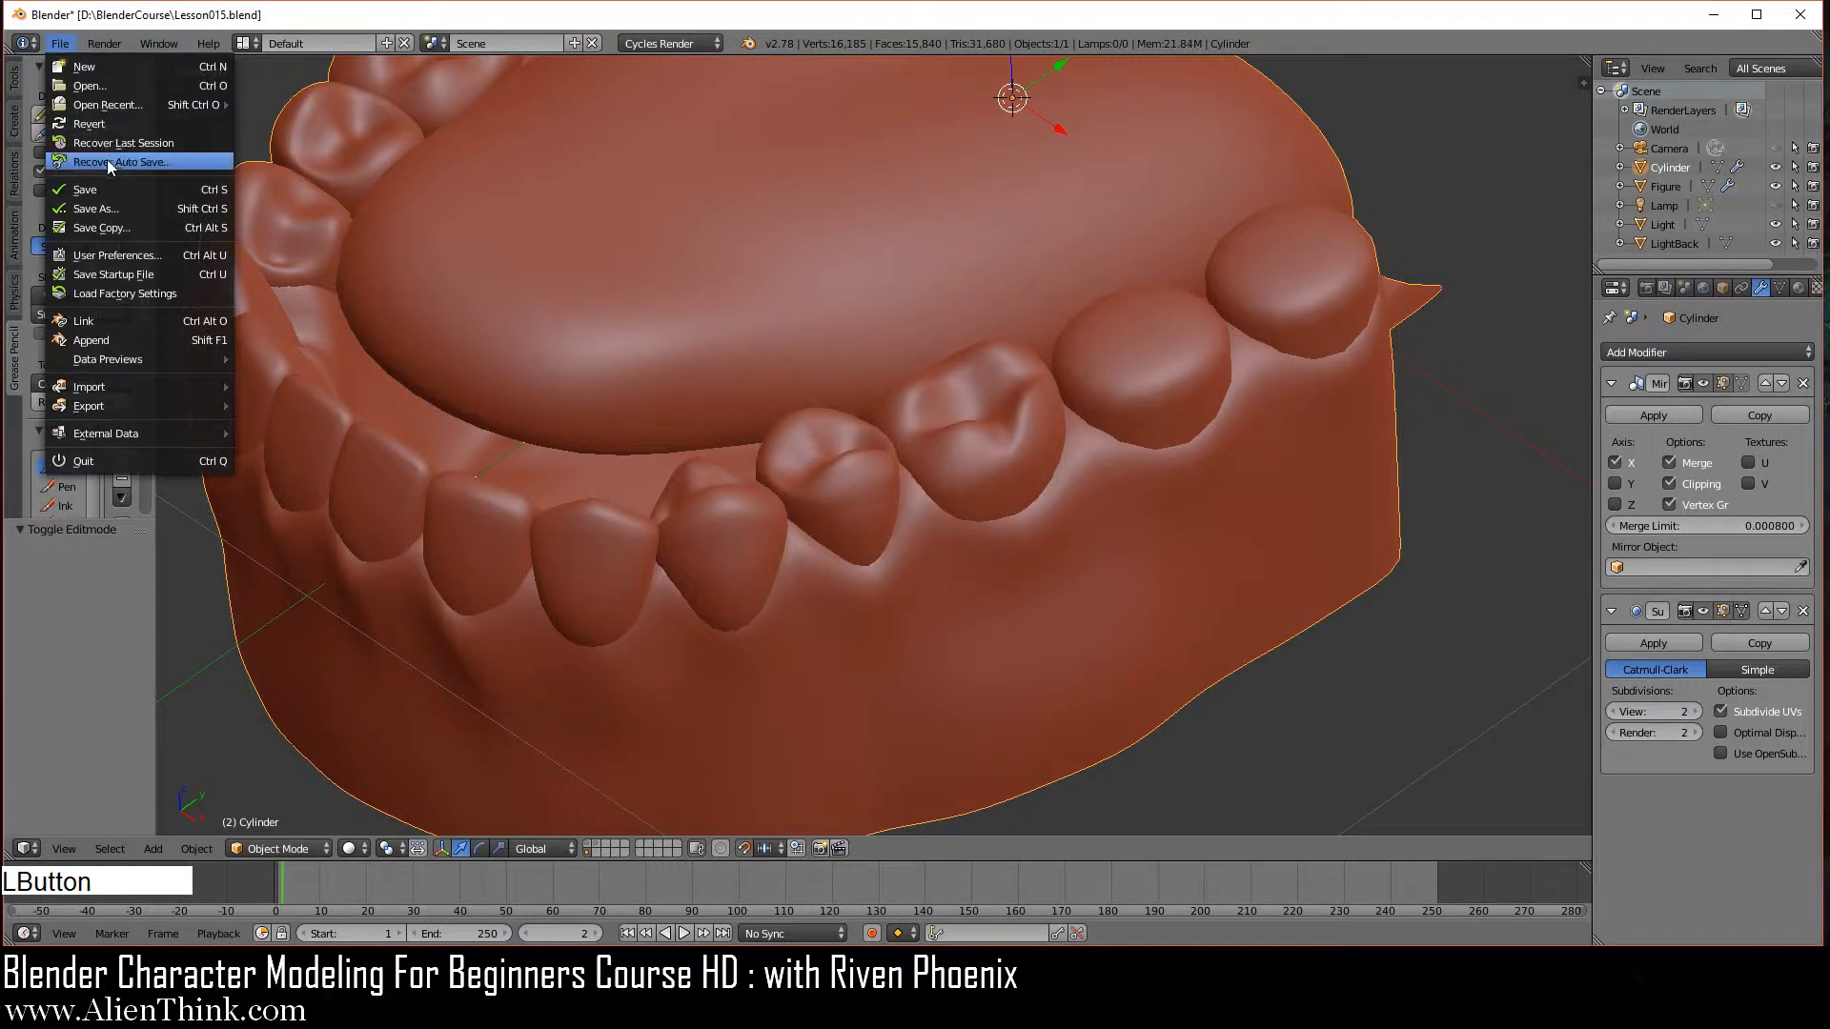
pyautogui.click(106, 188)
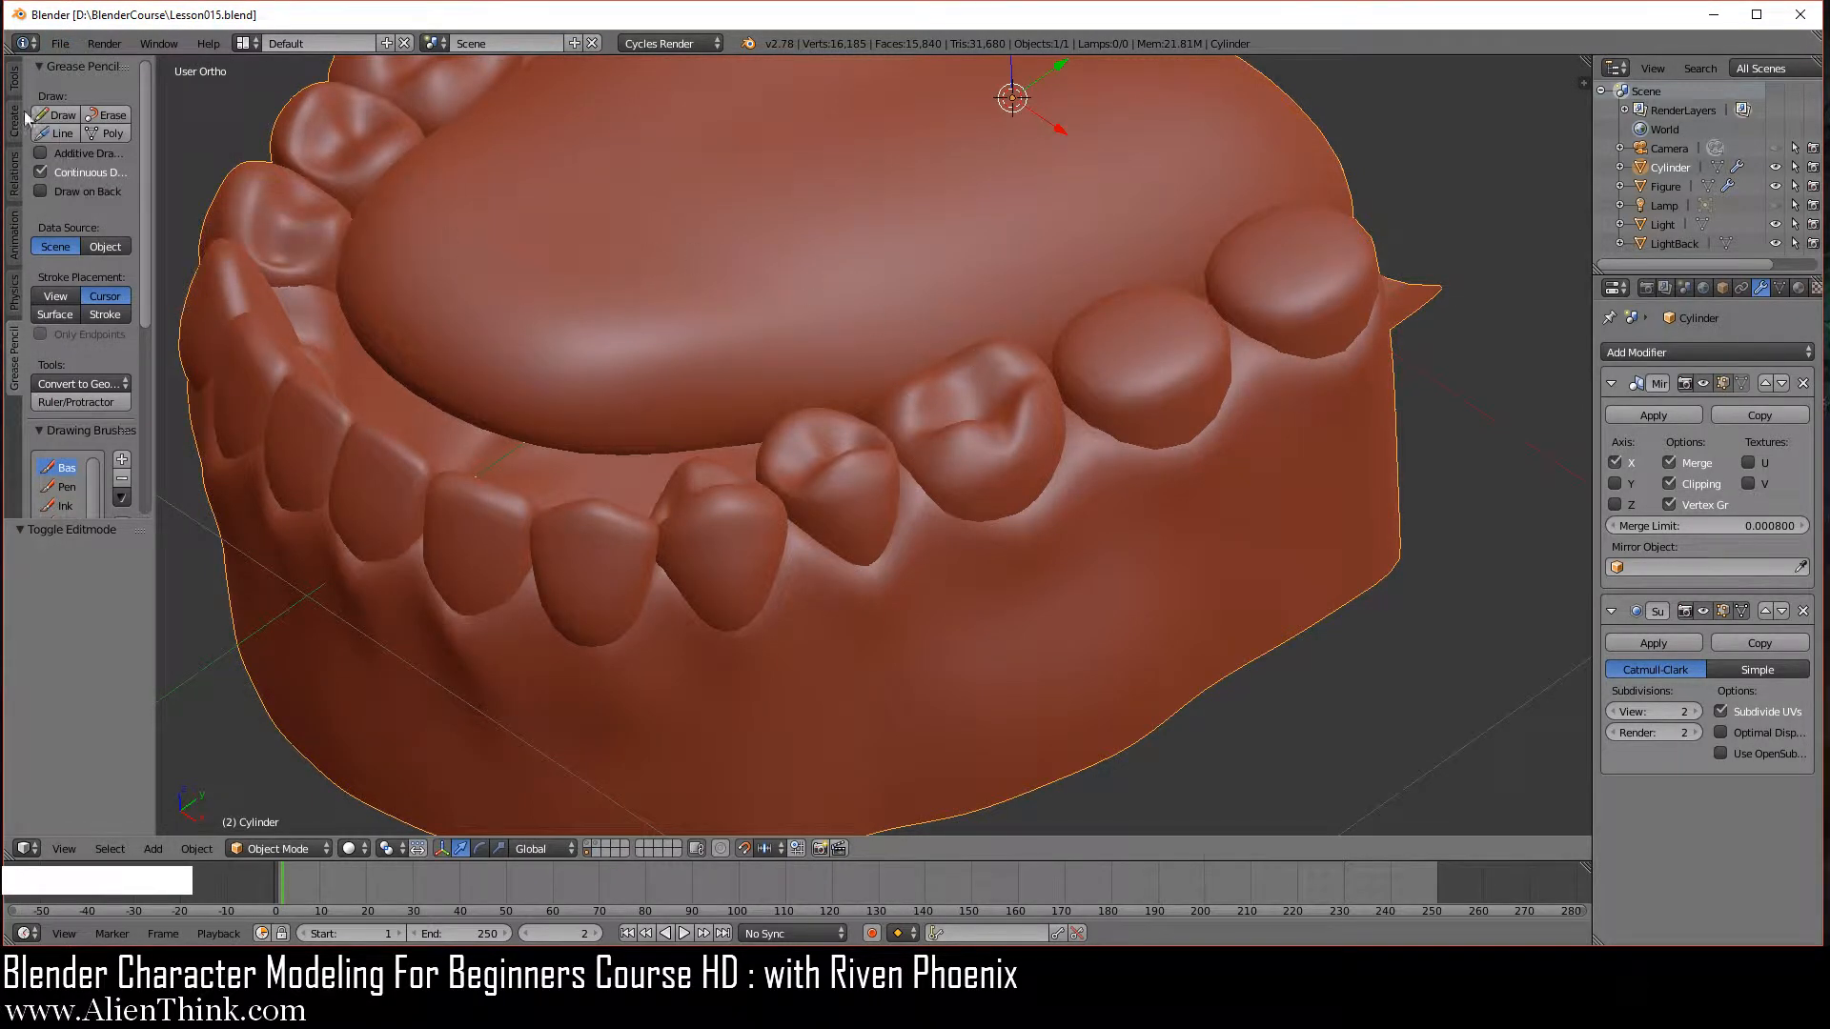
pyautogui.click(14, 81)
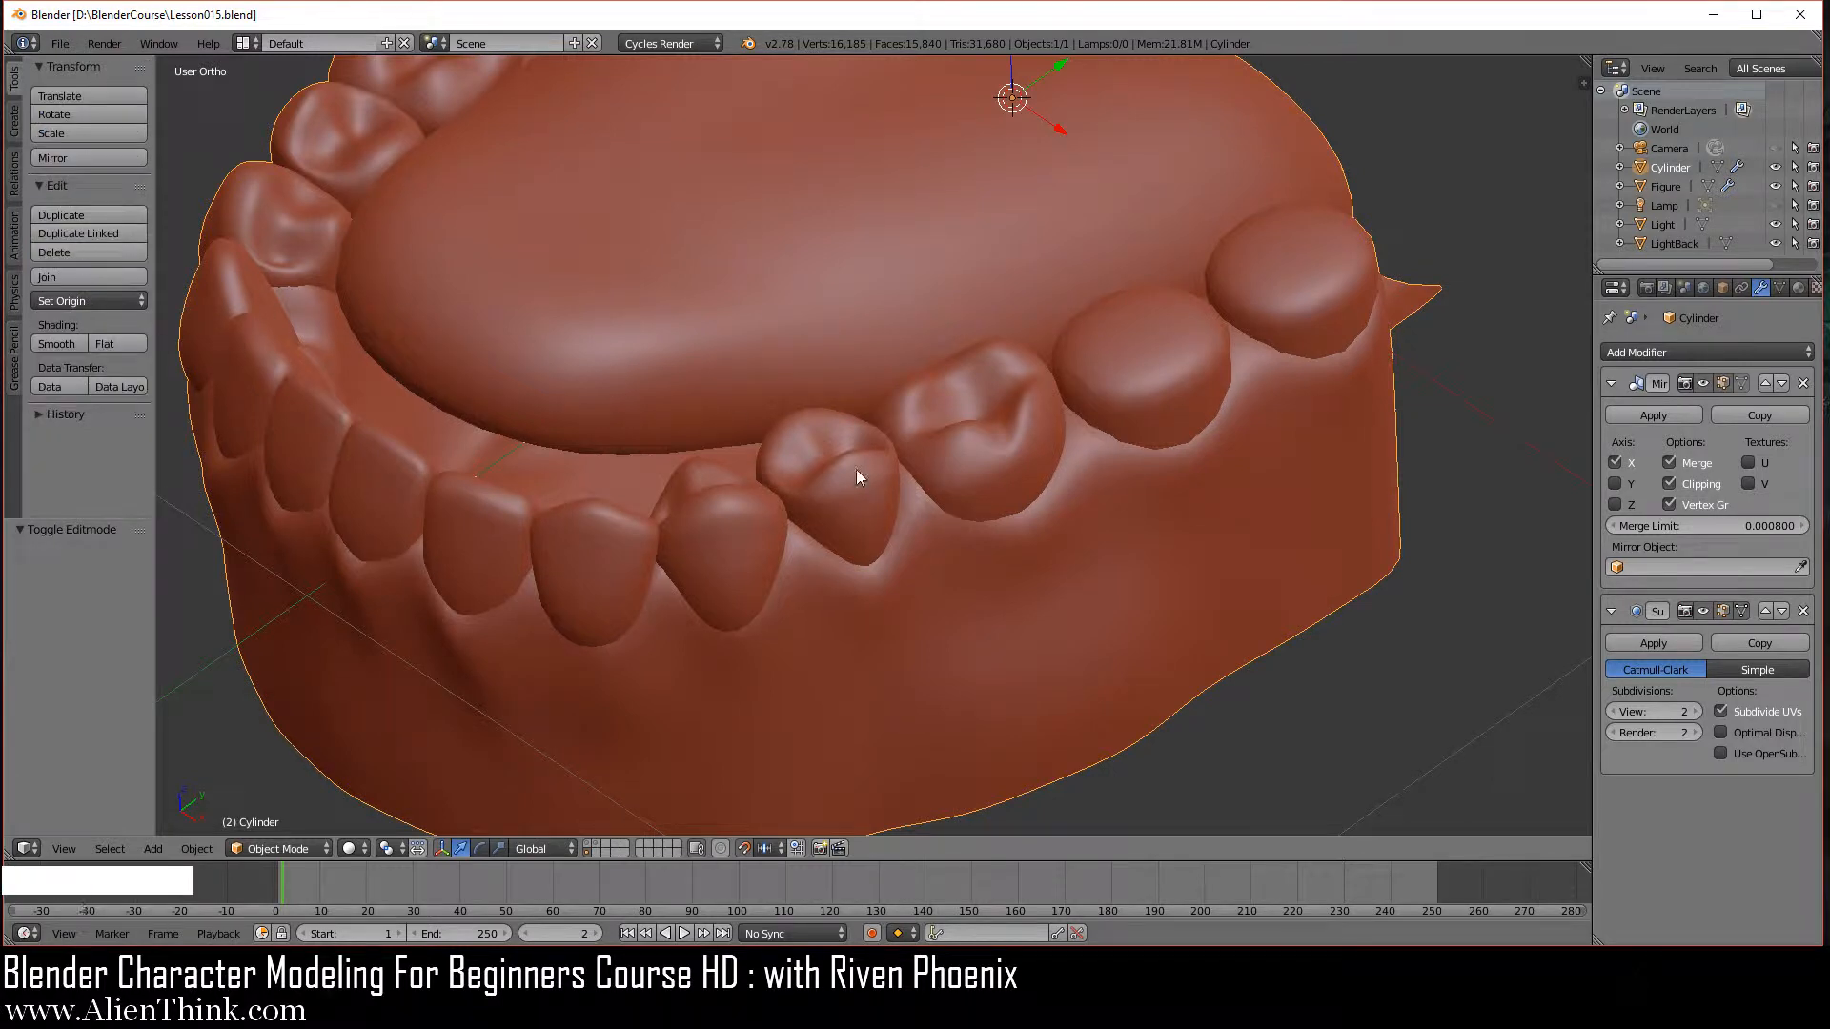
# Look at the whole jaw from the front in orthographic and perspective projection, from the back, and from the front again.
pyautogui.scroll(-5, 968, 569)
pyautogui.moveTo(968, 568); pyautogui.dragTo(821, 511, button='middle')
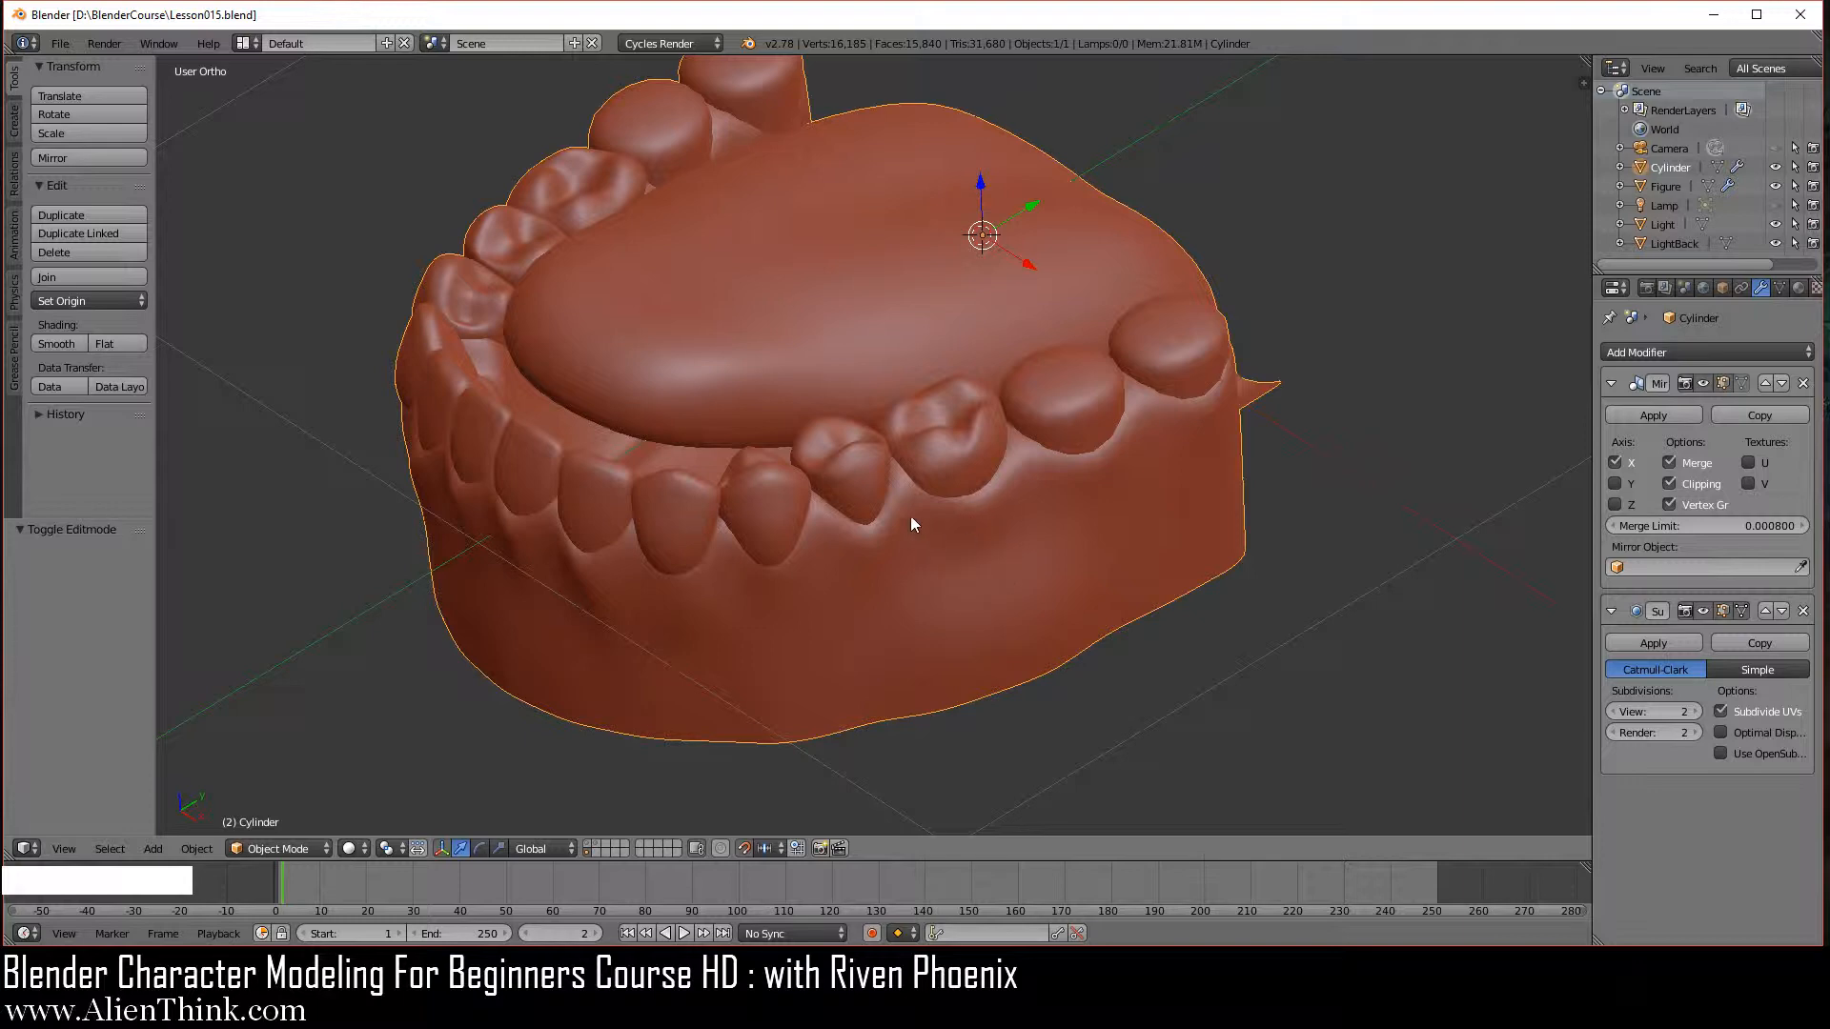
pyautogui.press('KP_1')
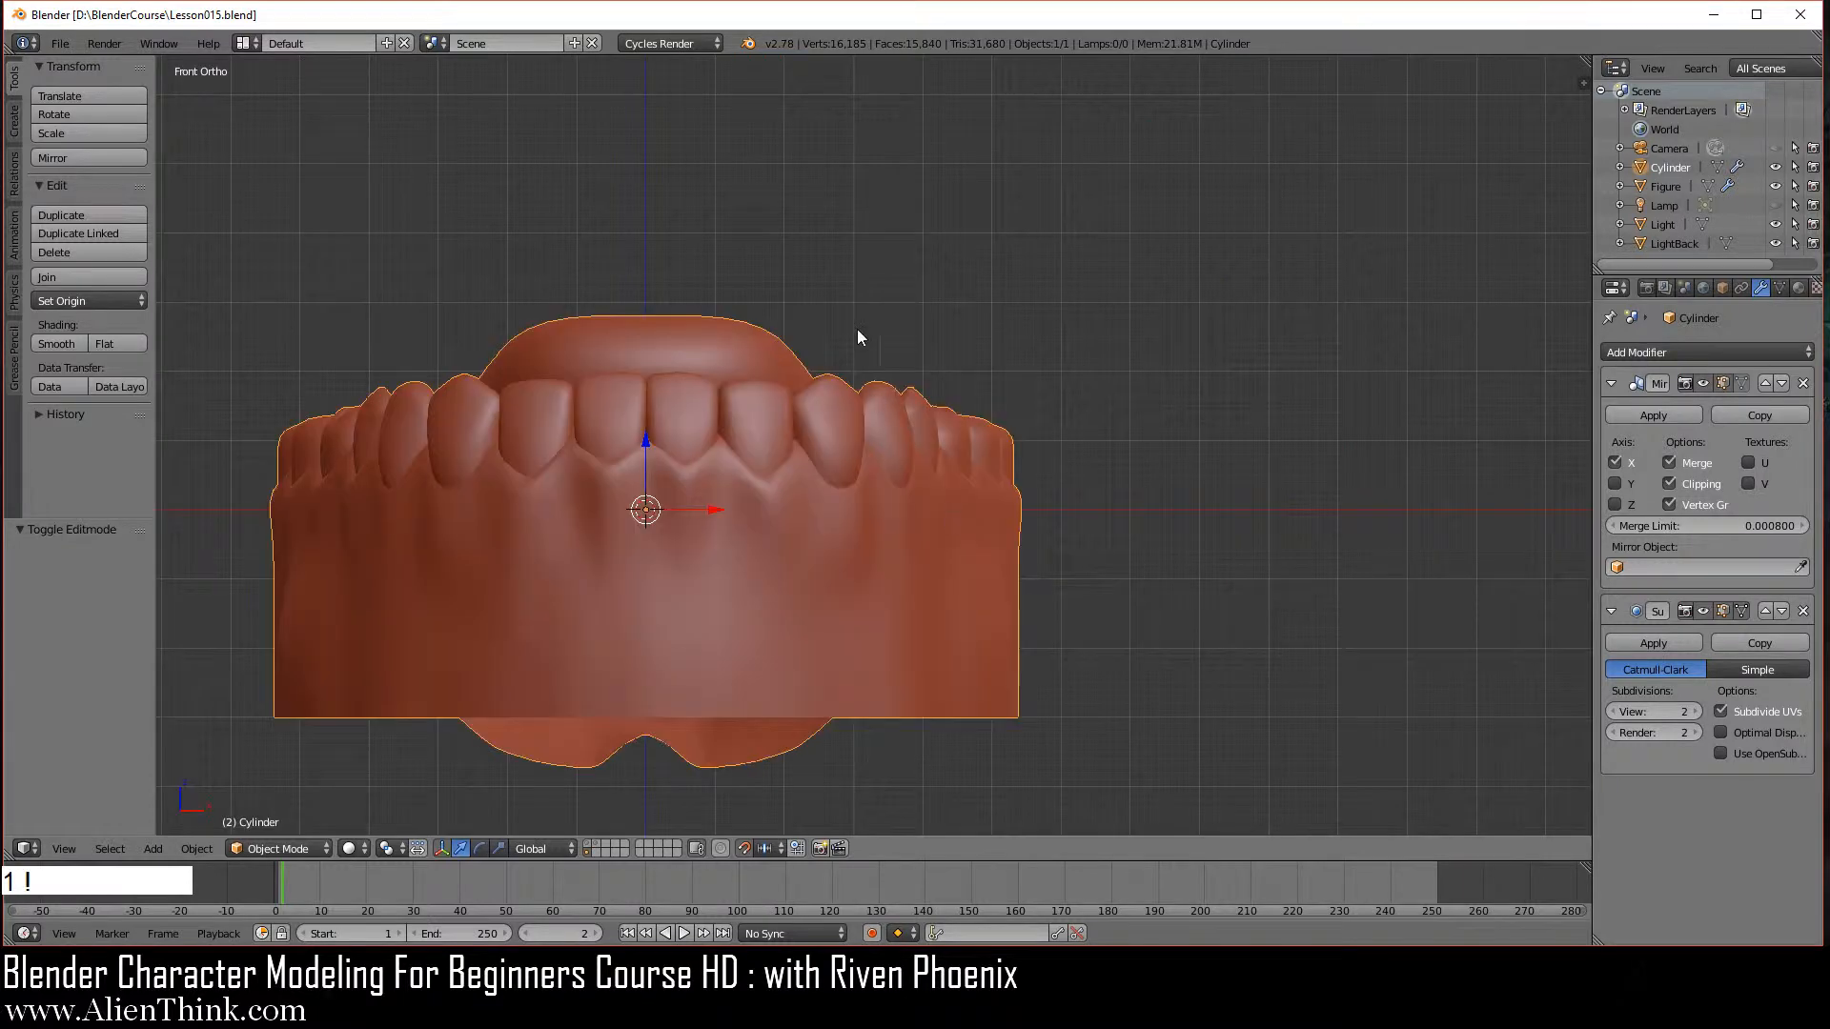
pyautogui.keyDown('shift'); pyautogui.moveTo(741, 489); pyautogui.dragTo(951, 421, button='middle'); pyautogui.keyUp('shift')
pyautogui.scroll(-3, 949, 427)
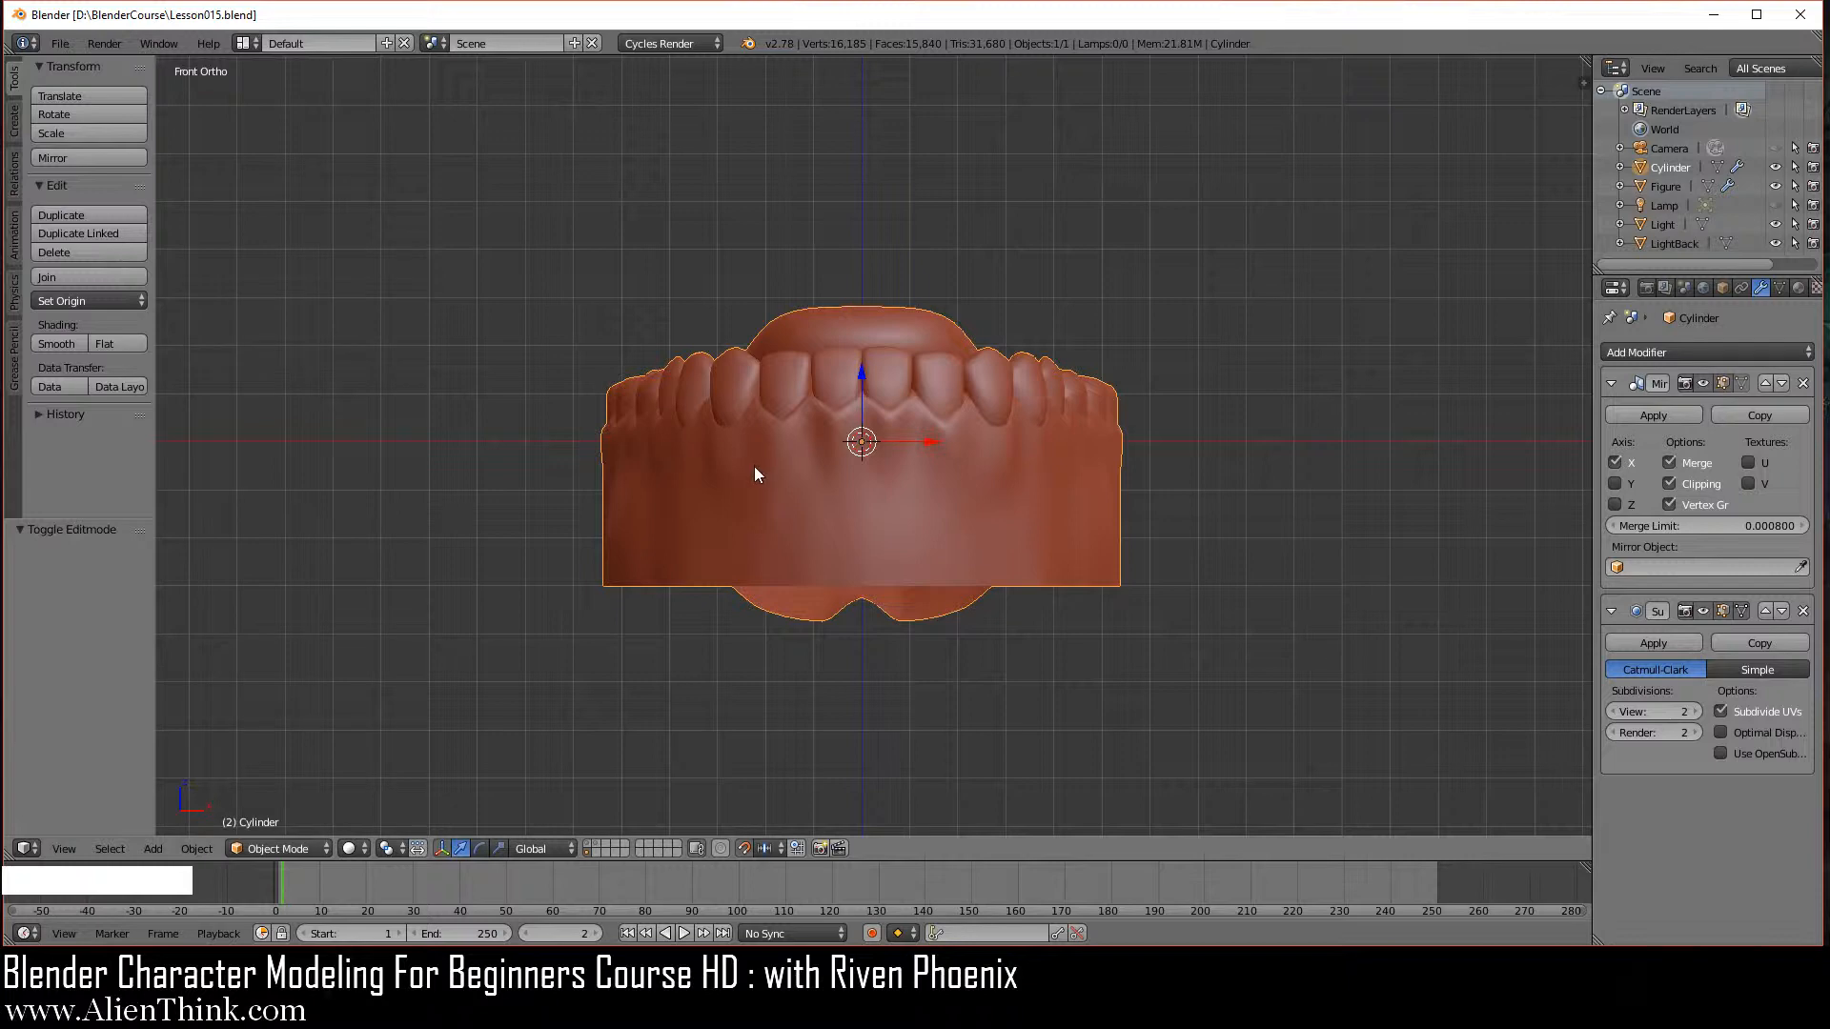
pyautogui.press('KP_5')
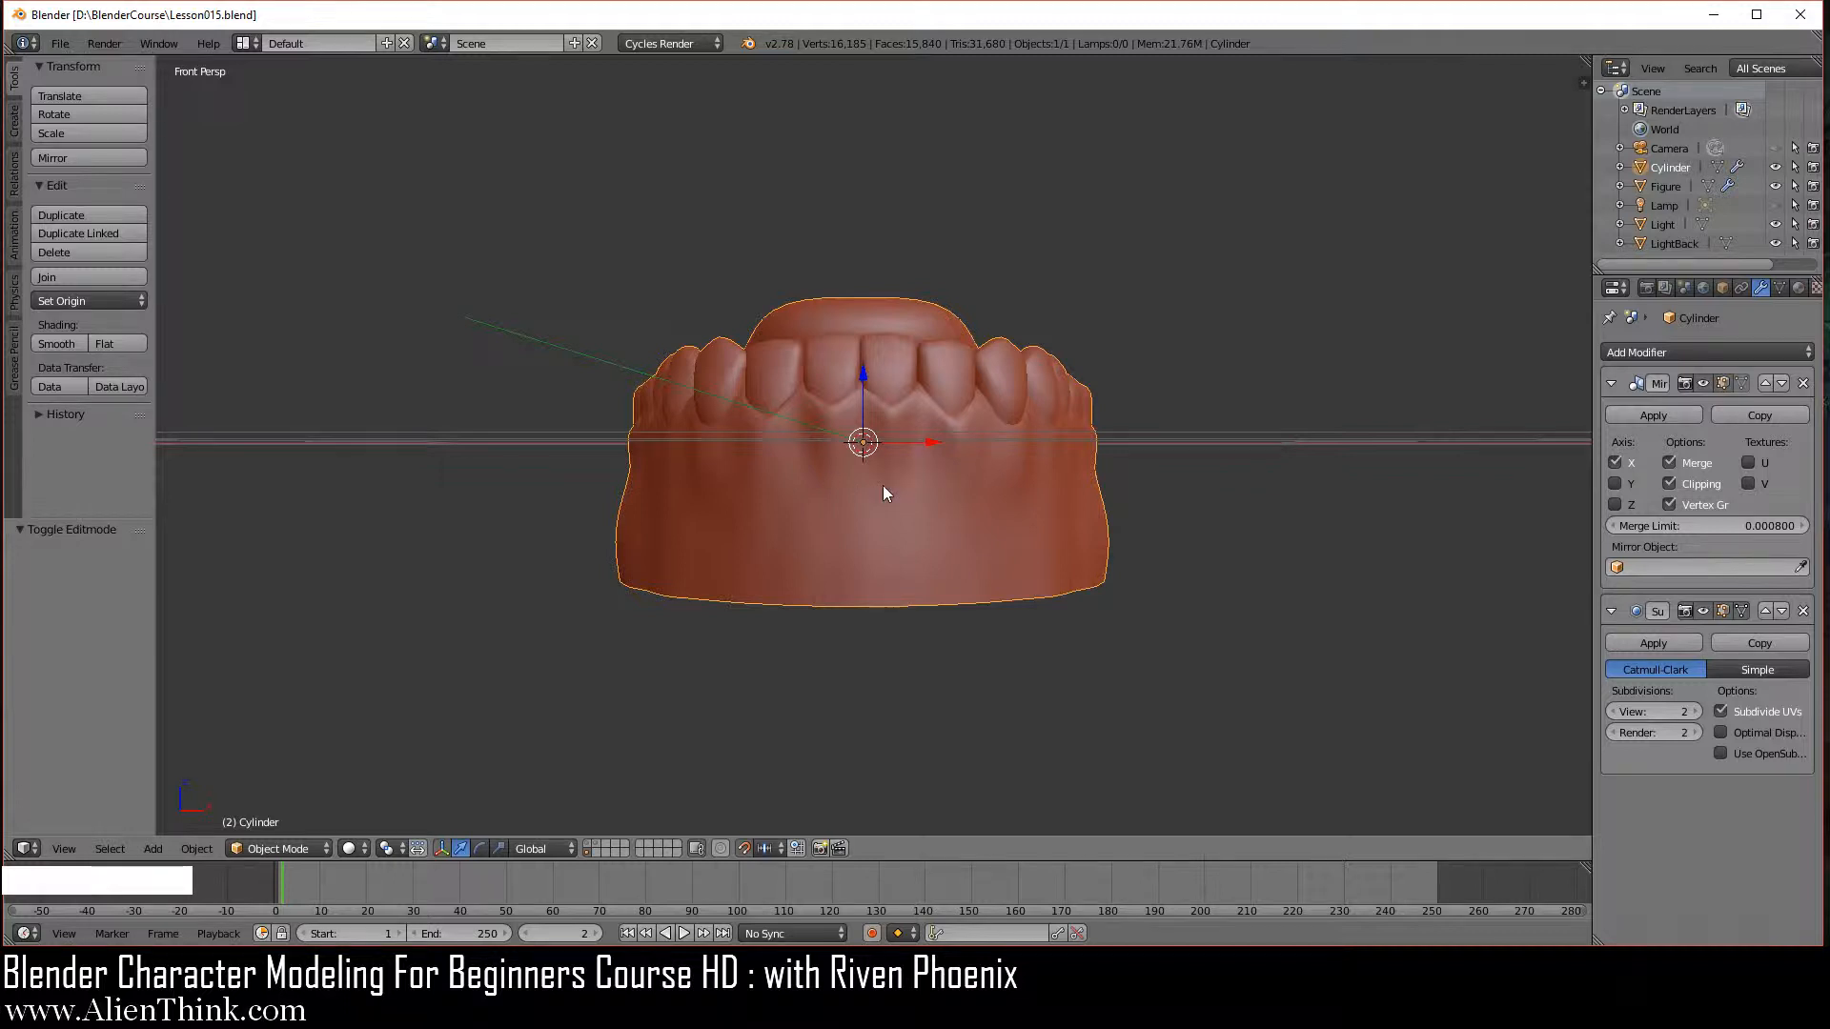
pyautogui.press('KP_5')
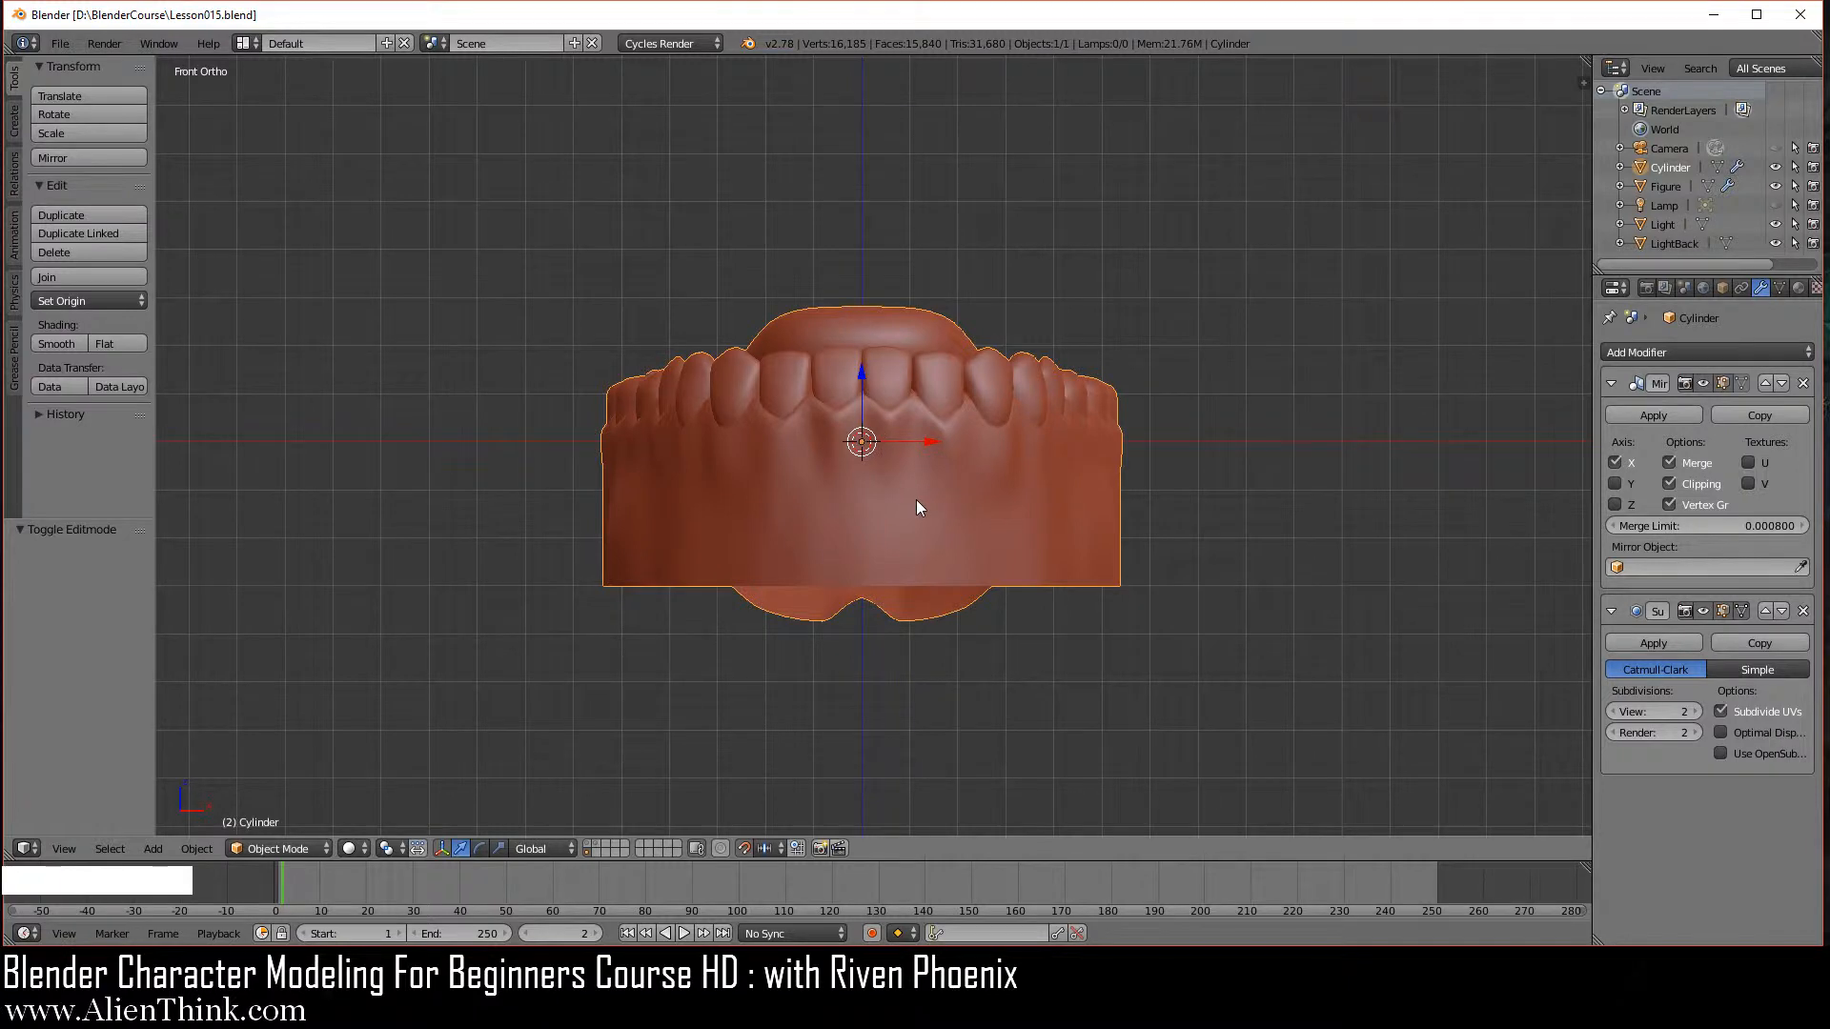
pyautogui.press('ctrl+KP_1')
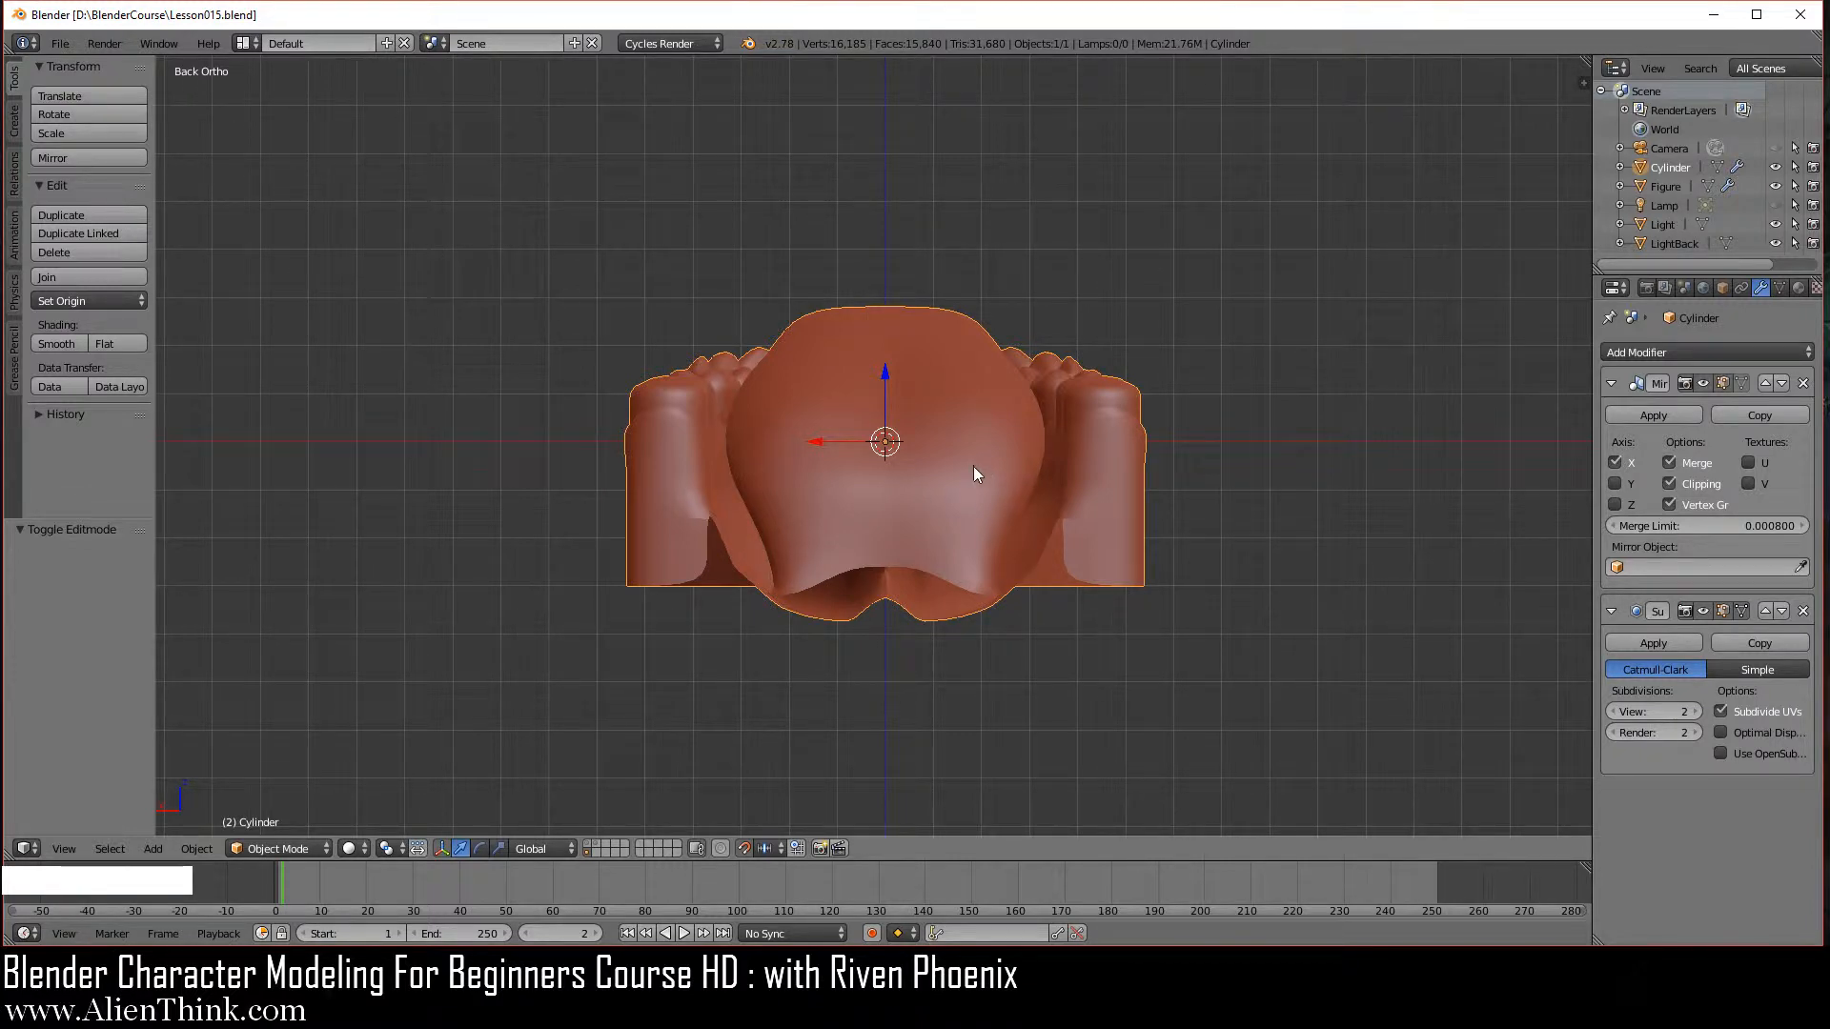
pyautogui.press('KP_1')
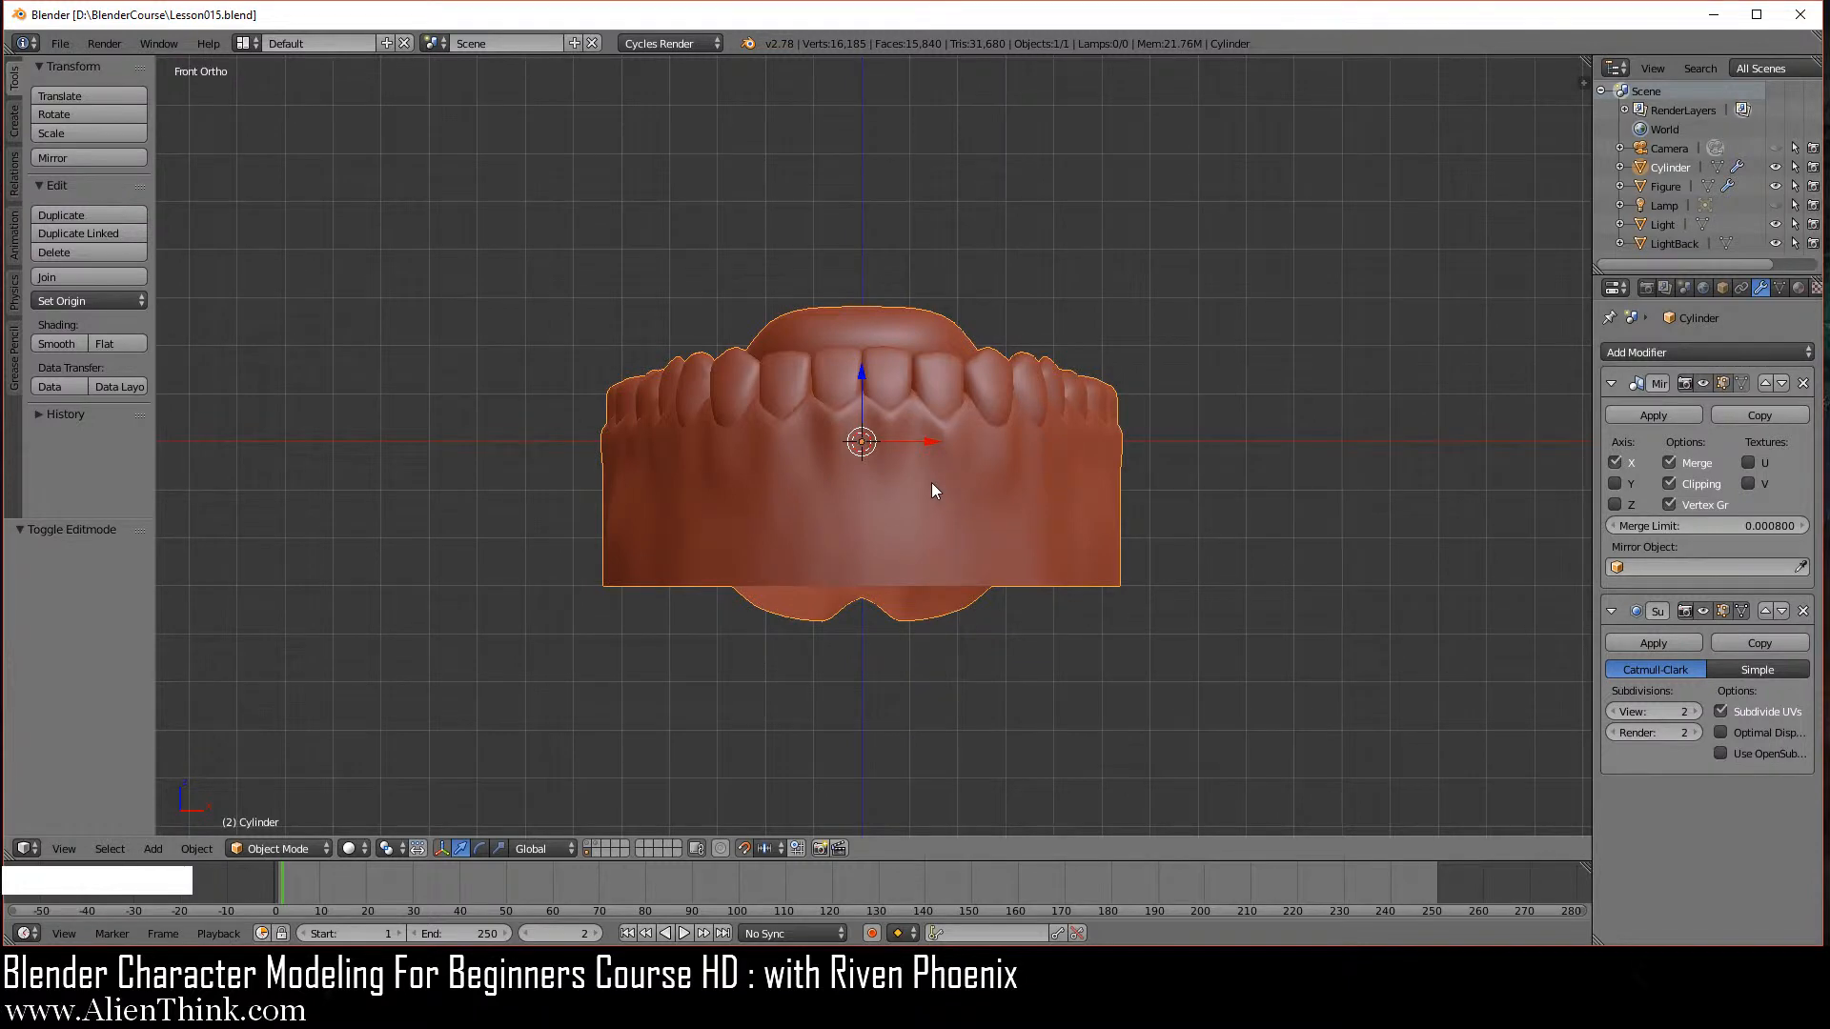
# Look at the jaw in right and left side views, and in top and bottom views, ending in top view.
pyautogui.press('KP_3')
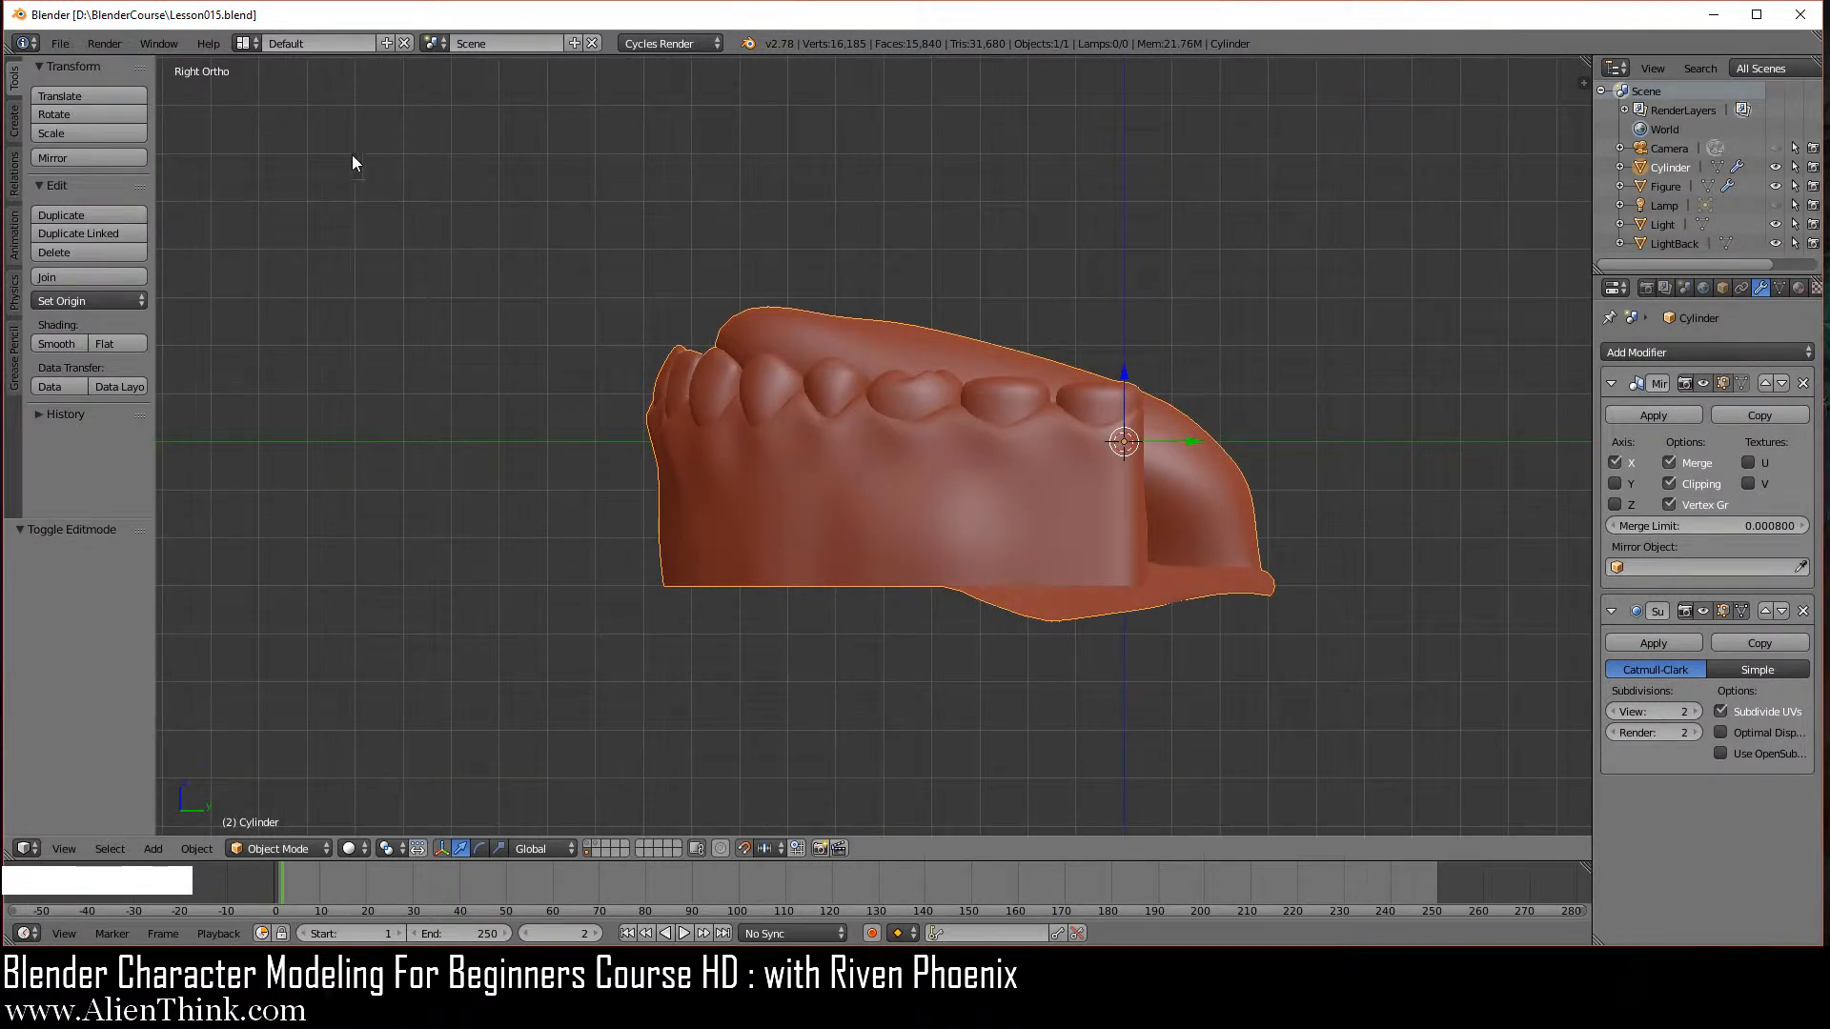
pyautogui.press('ctrl')
pyautogui.press('ctrl+KP_3')
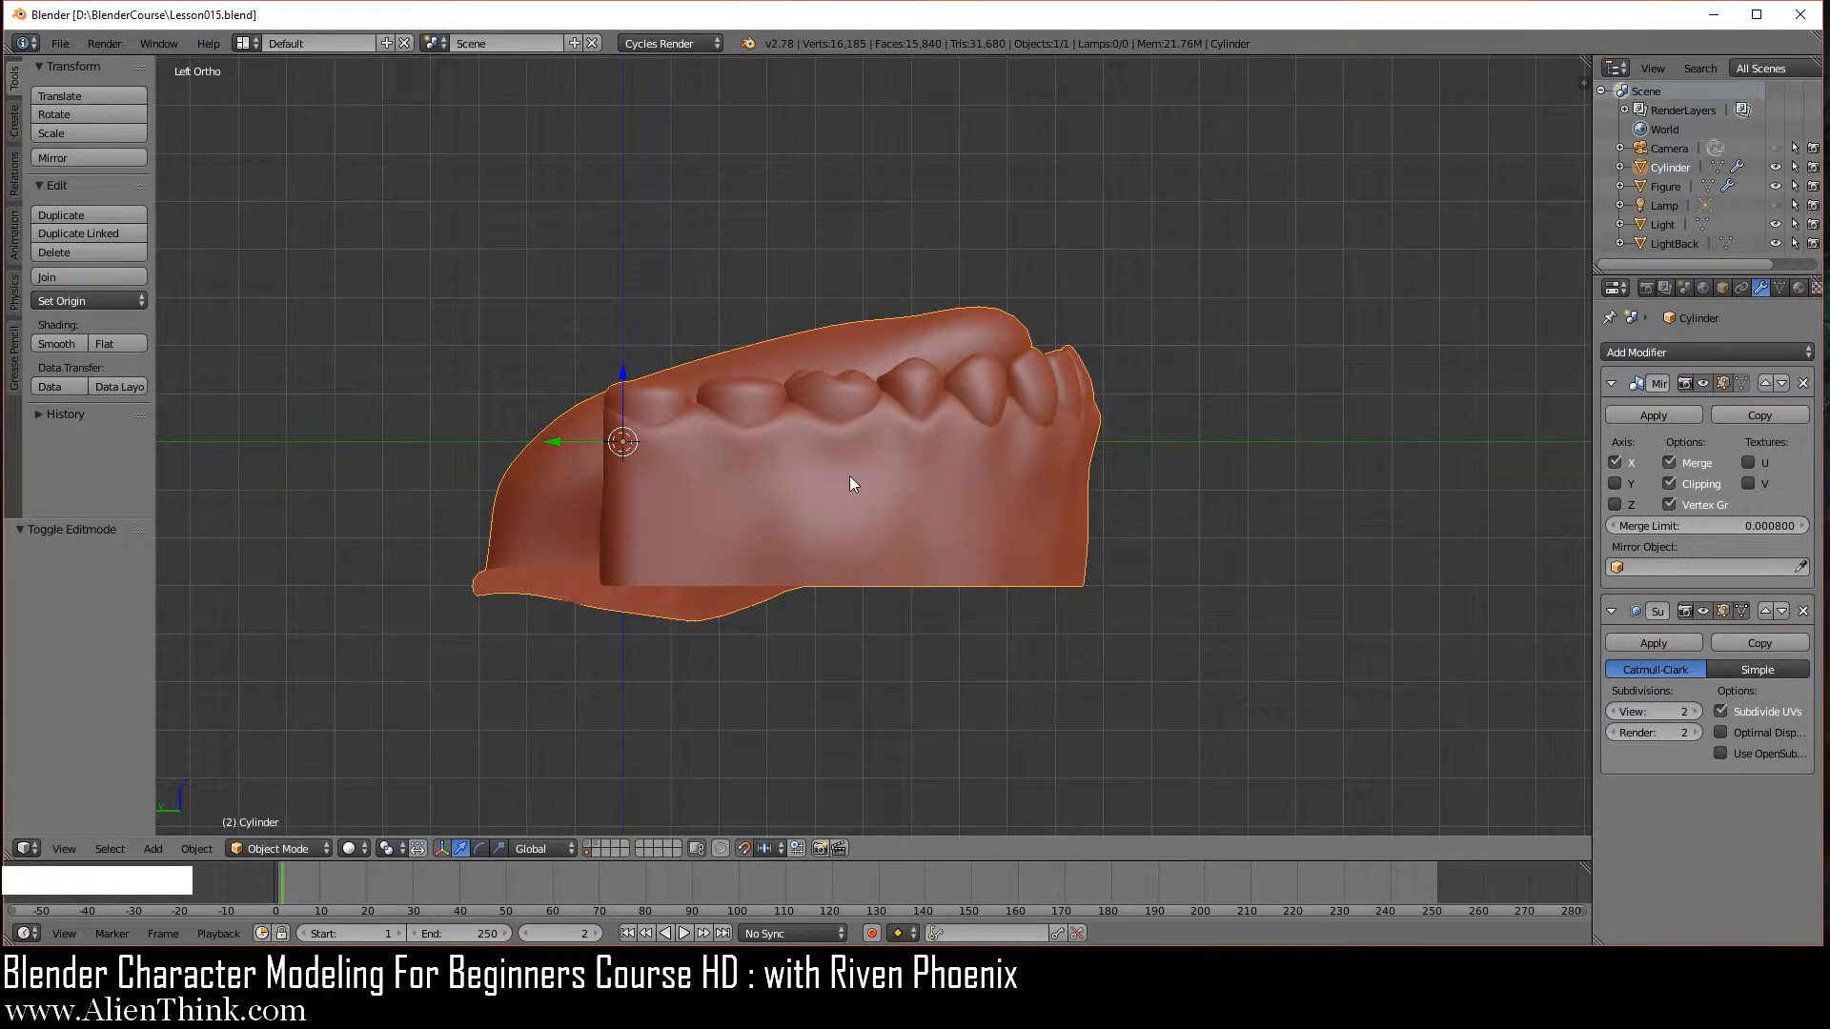
pyautogui.press('KP_7')
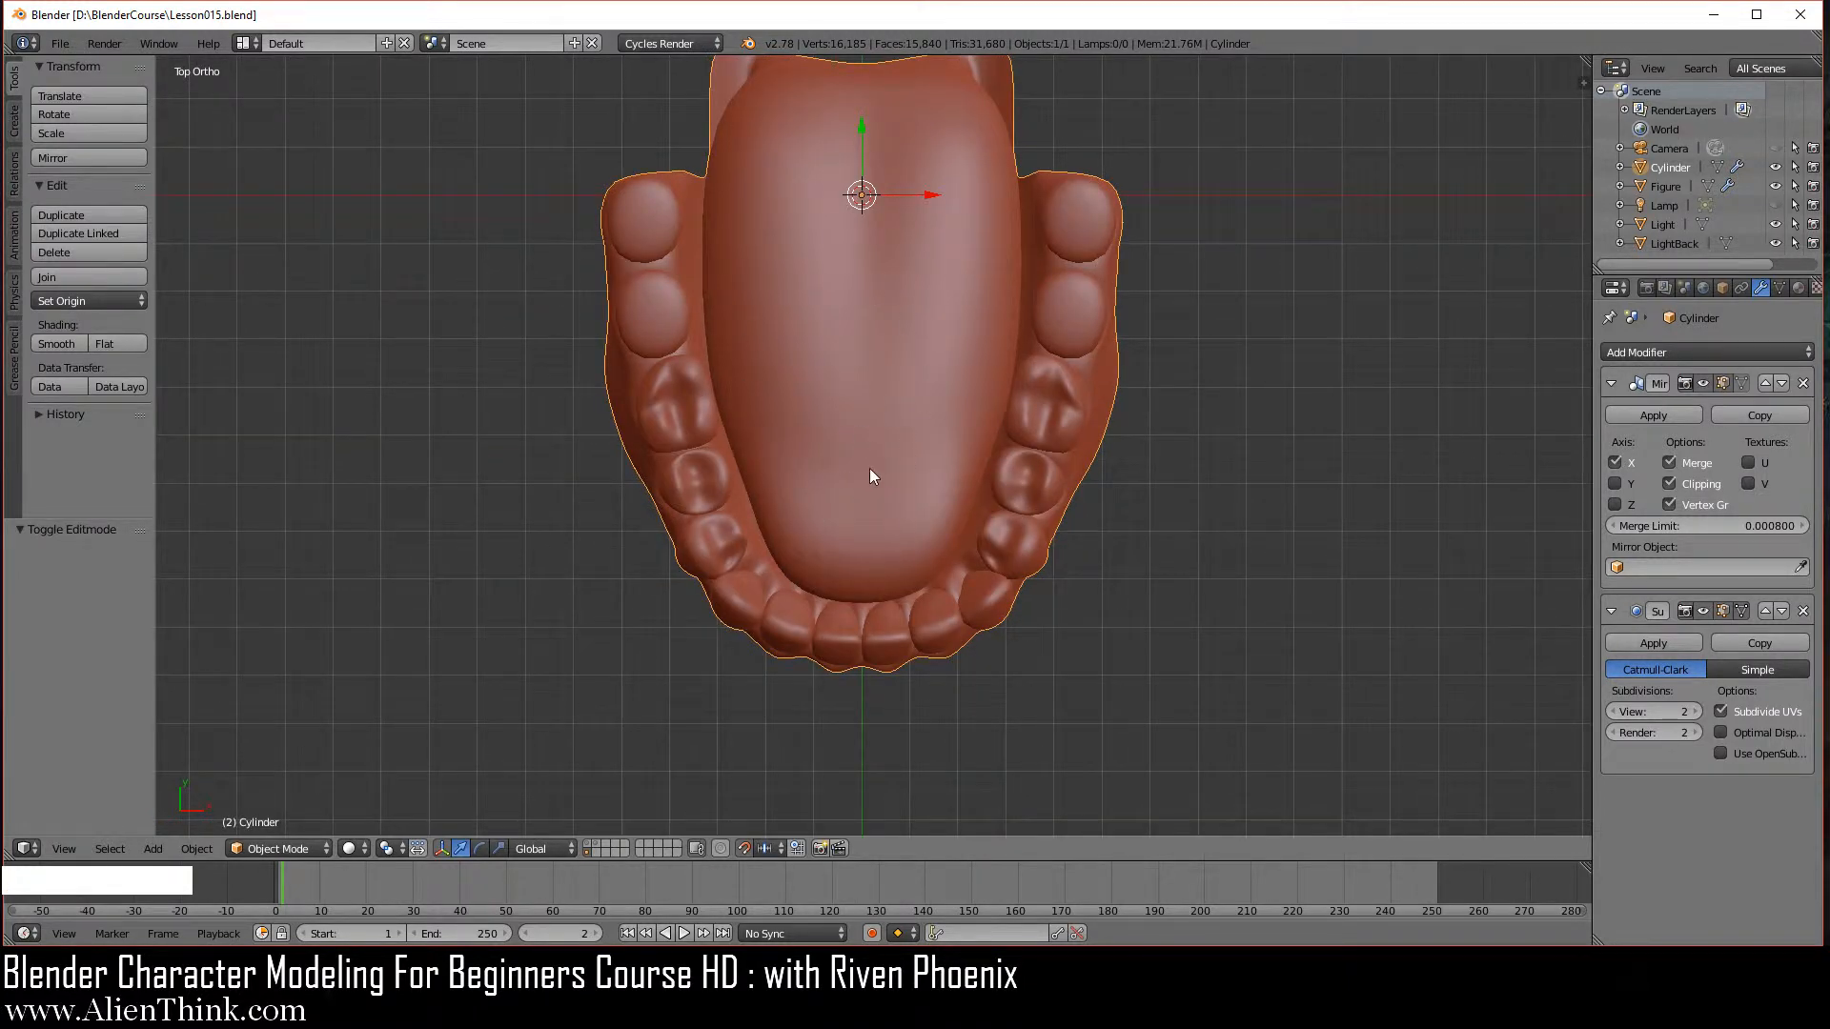
pyautogui.press('ctrl+KP_7')
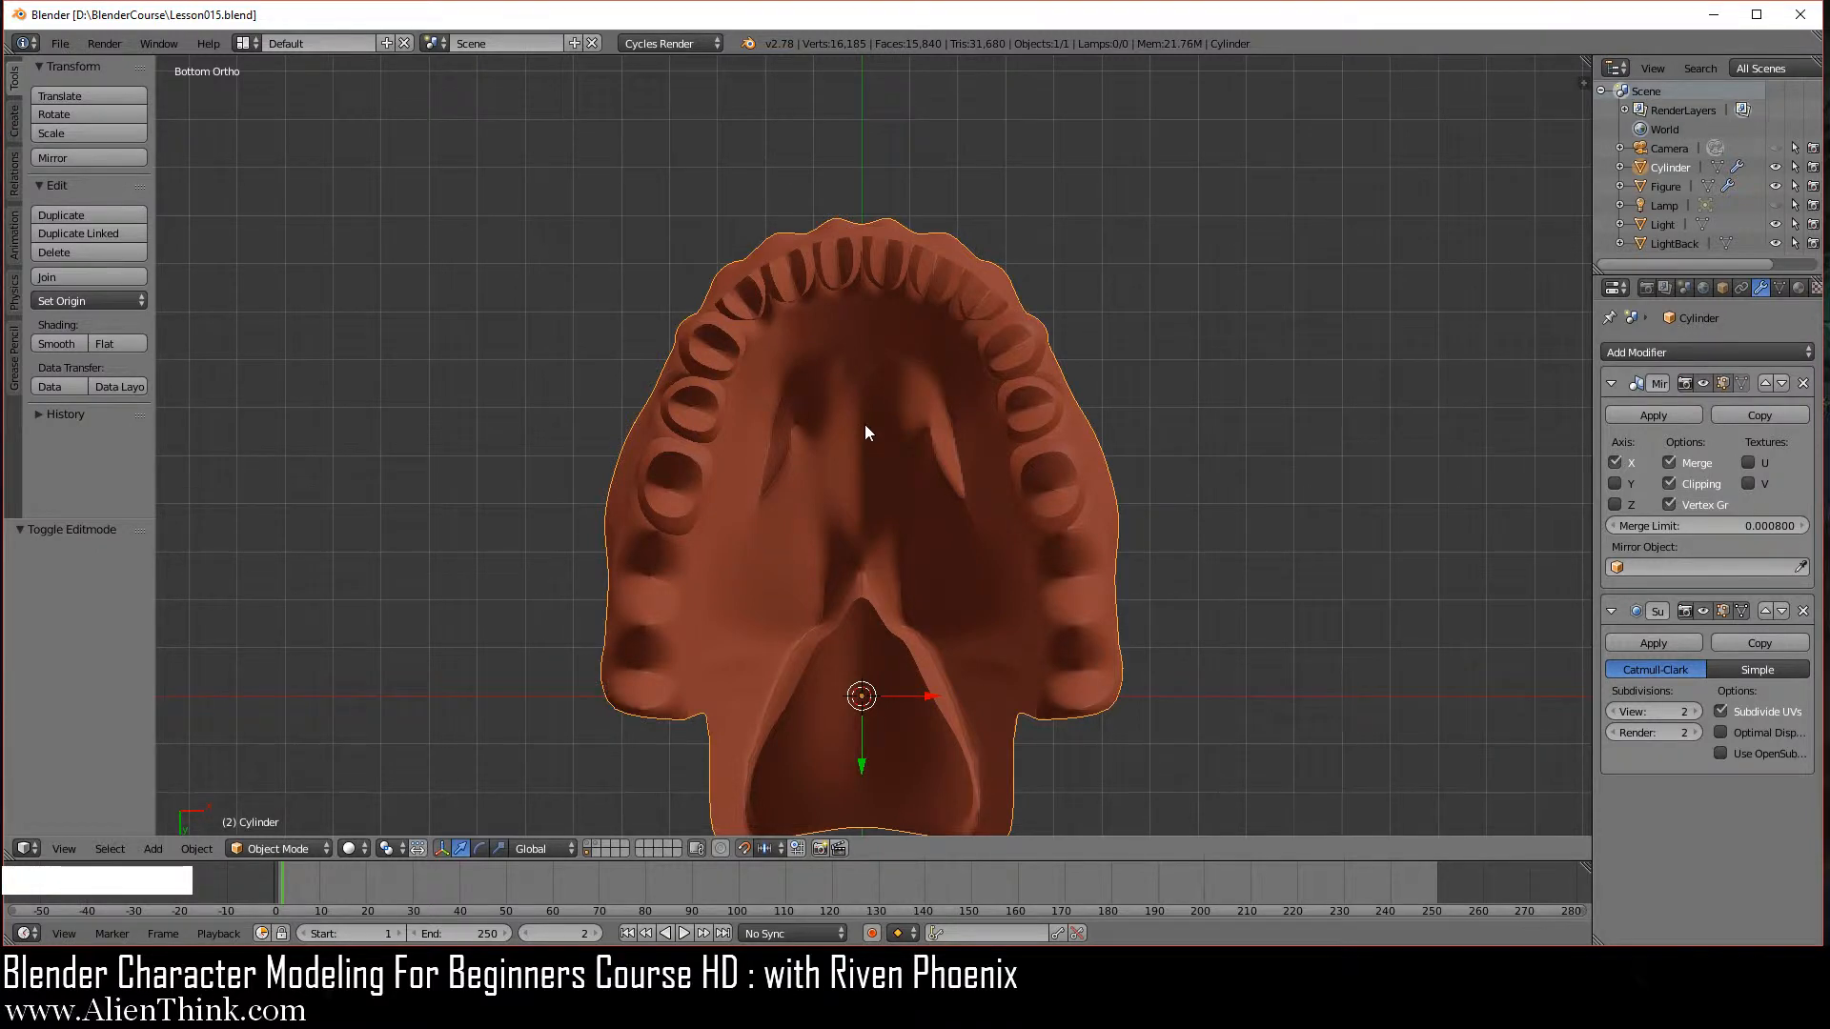
pyautogui.press('KP_7')
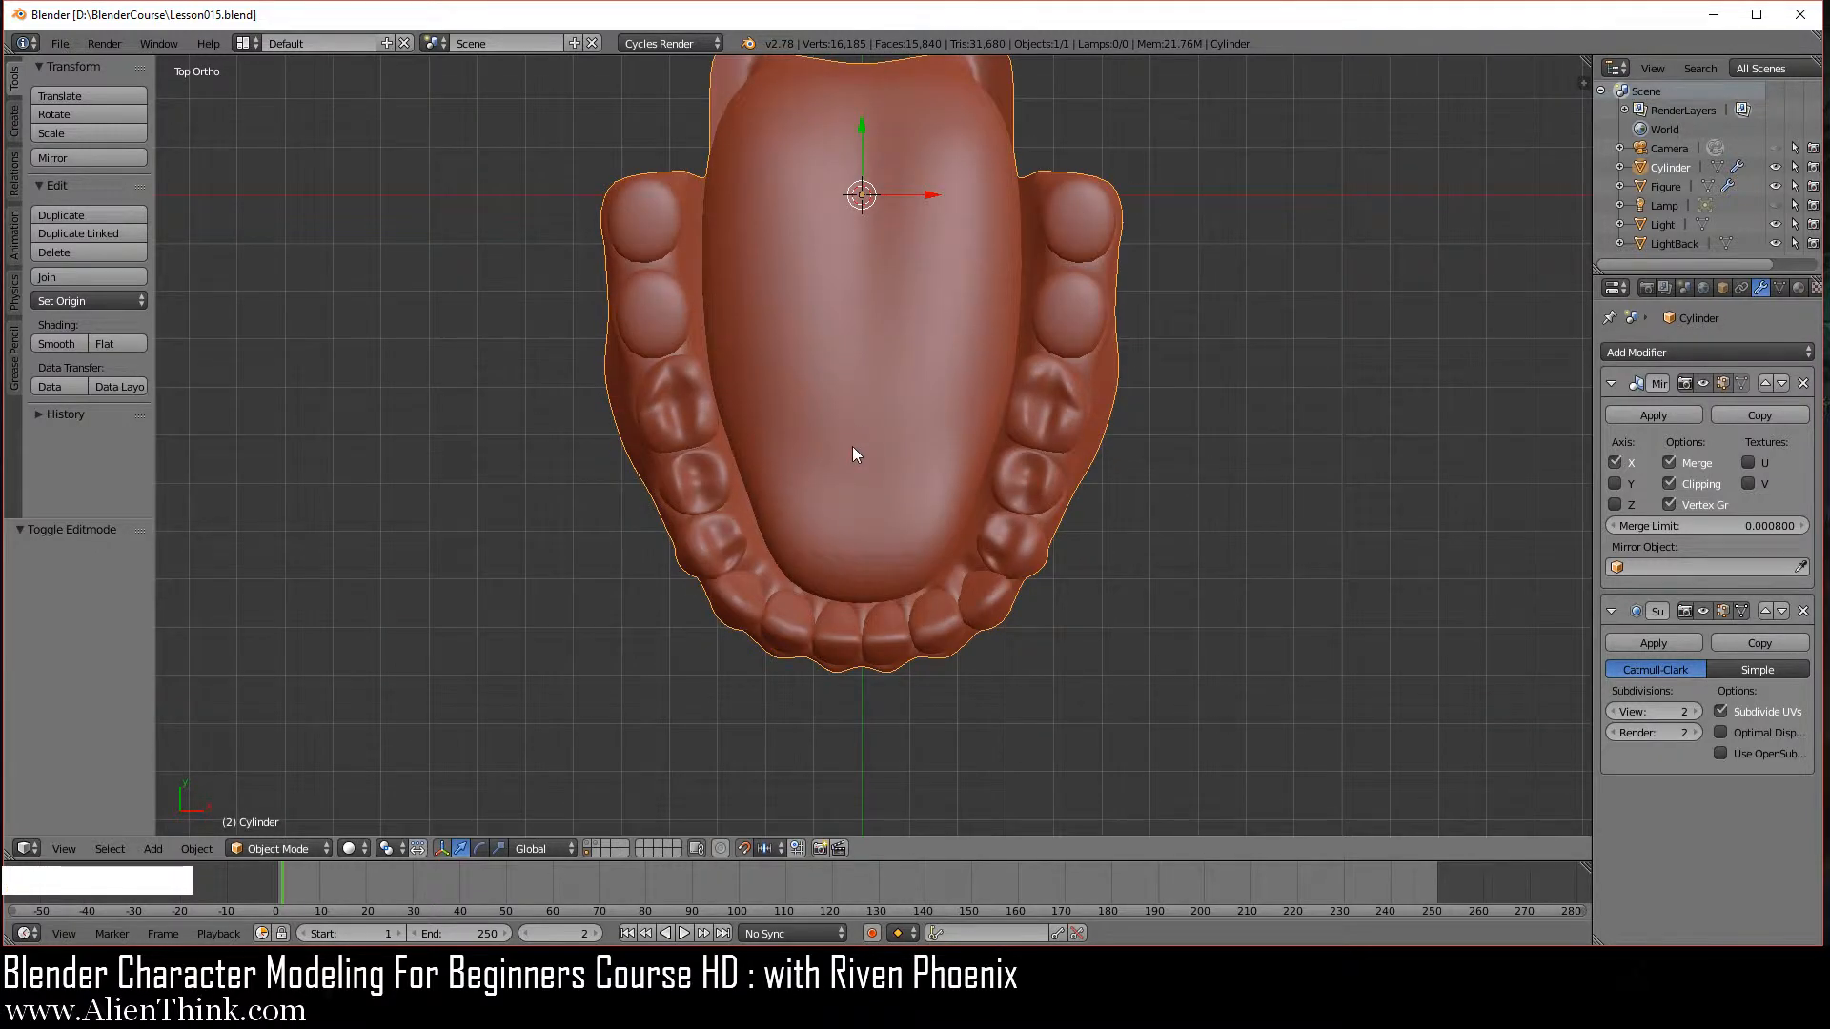
# Look at the jaw from the front, back and right, flipping the current view to its opposite side.
pyautogui.press('KP_1')
pyautogui.press('ctrl+KP_1')
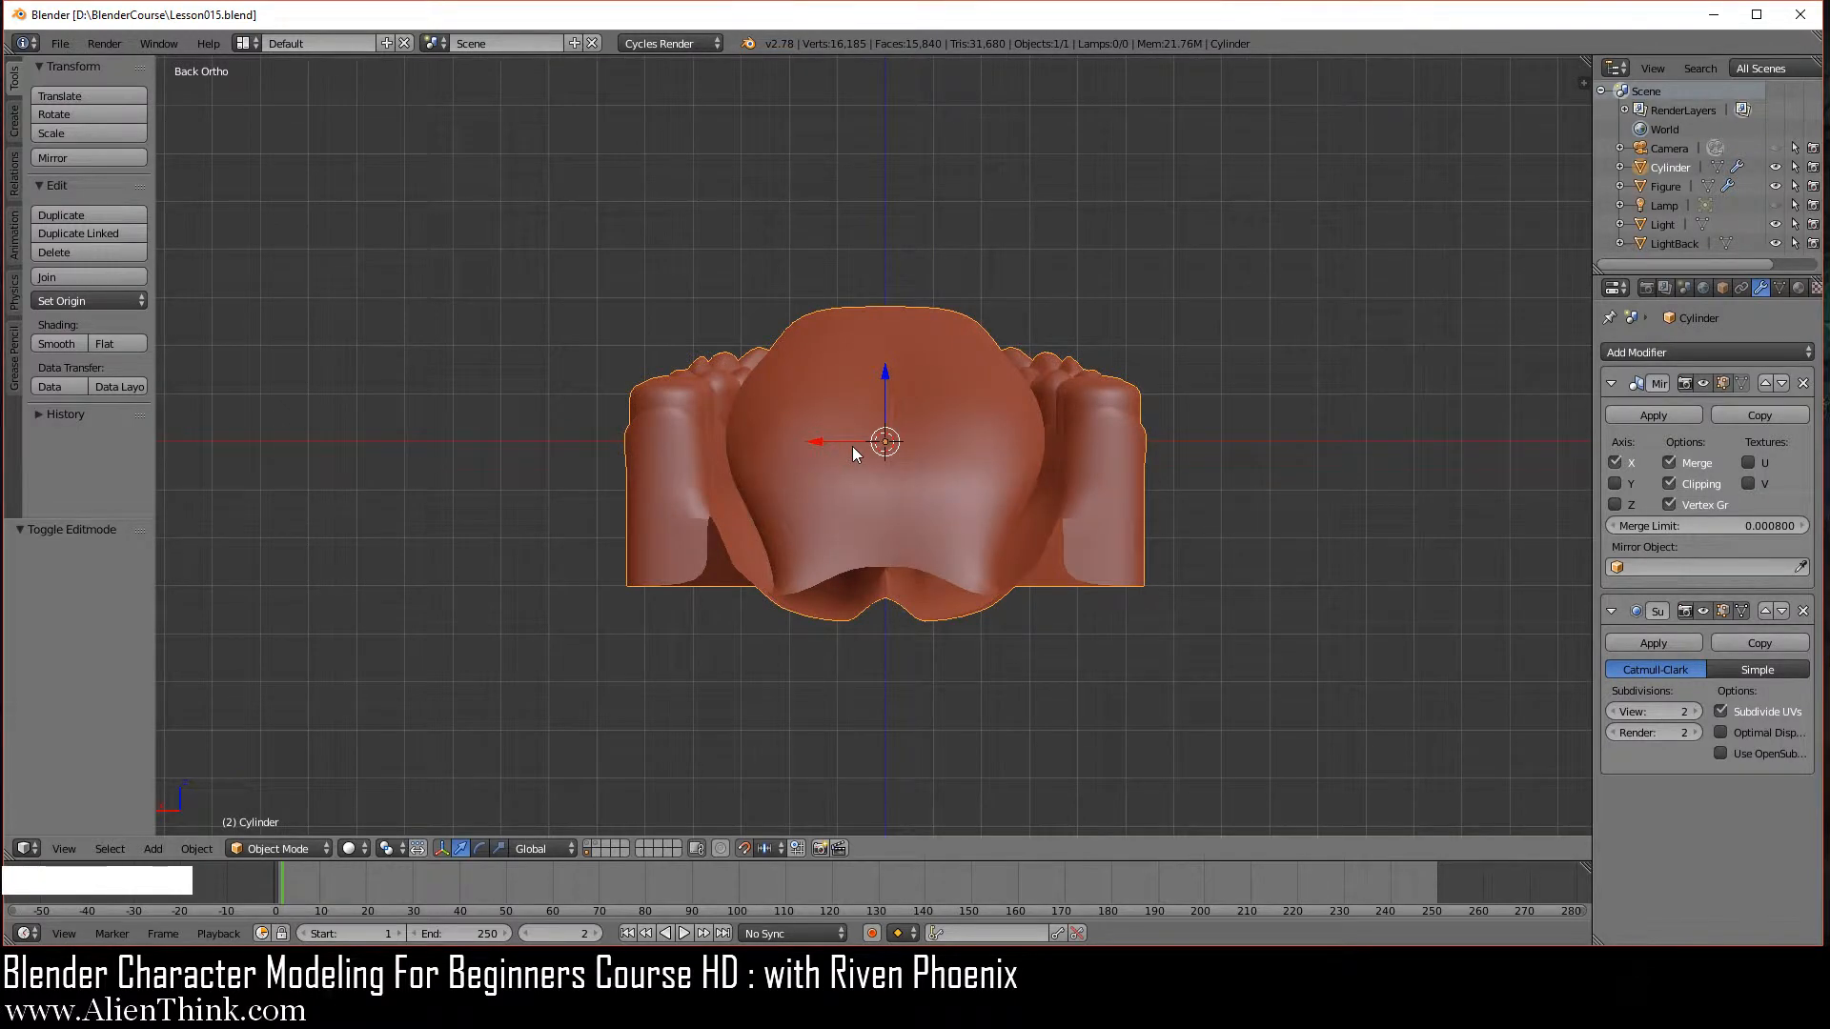
pyautogui.press('KP_9')
pyautogui.press('KP_9')
pyautogui.press('KP_9')
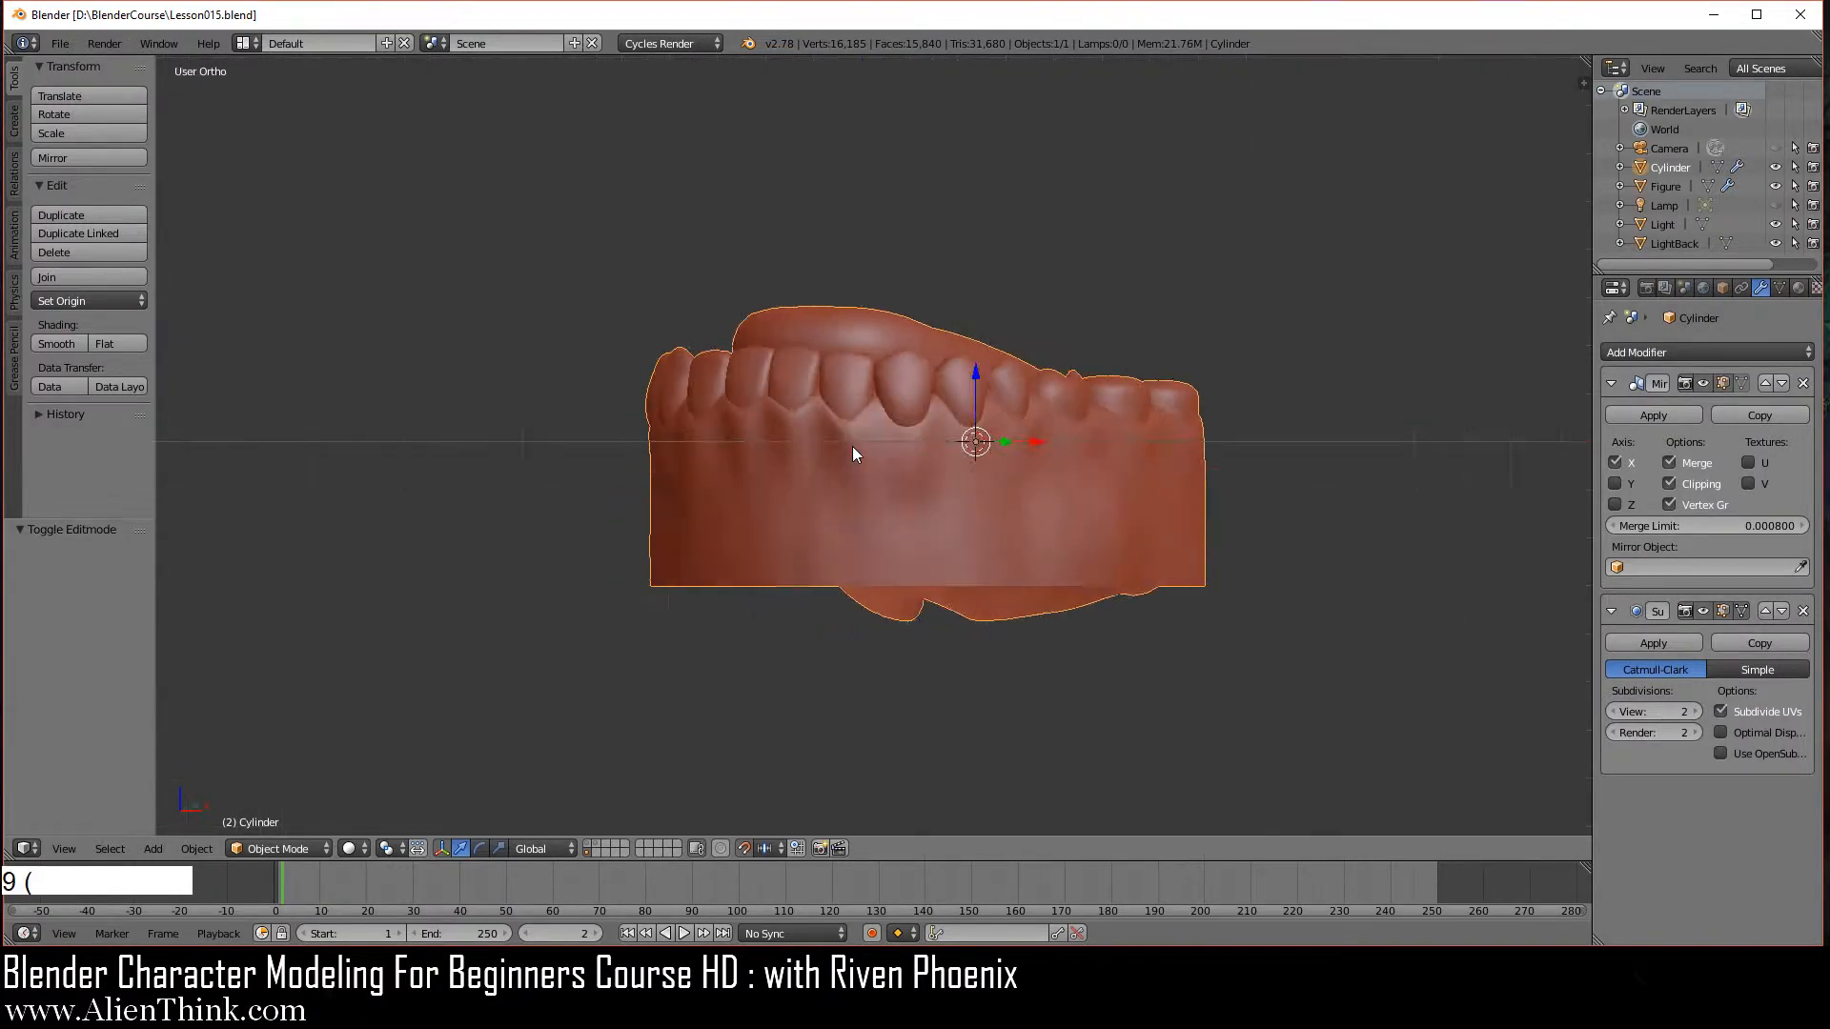
pyautogui.press('KP_3')
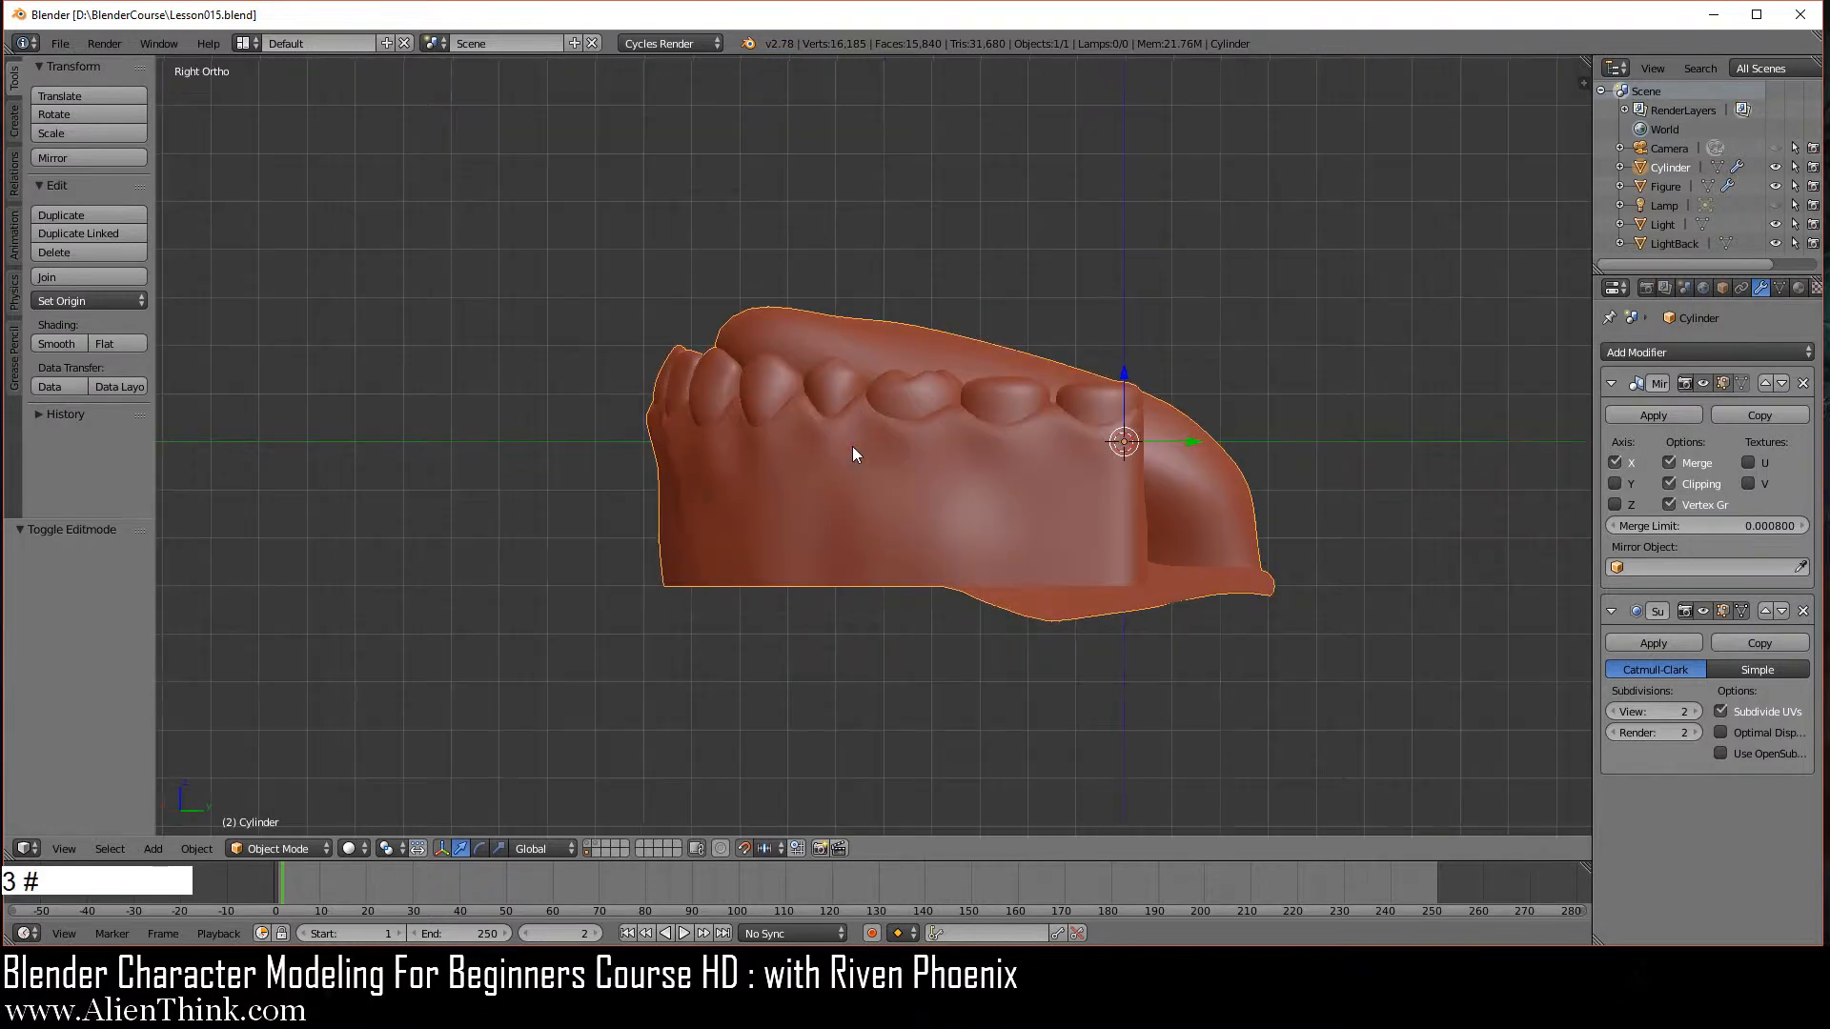
pyautogui.press('KP_9')
pyautogui.press('KP_9')
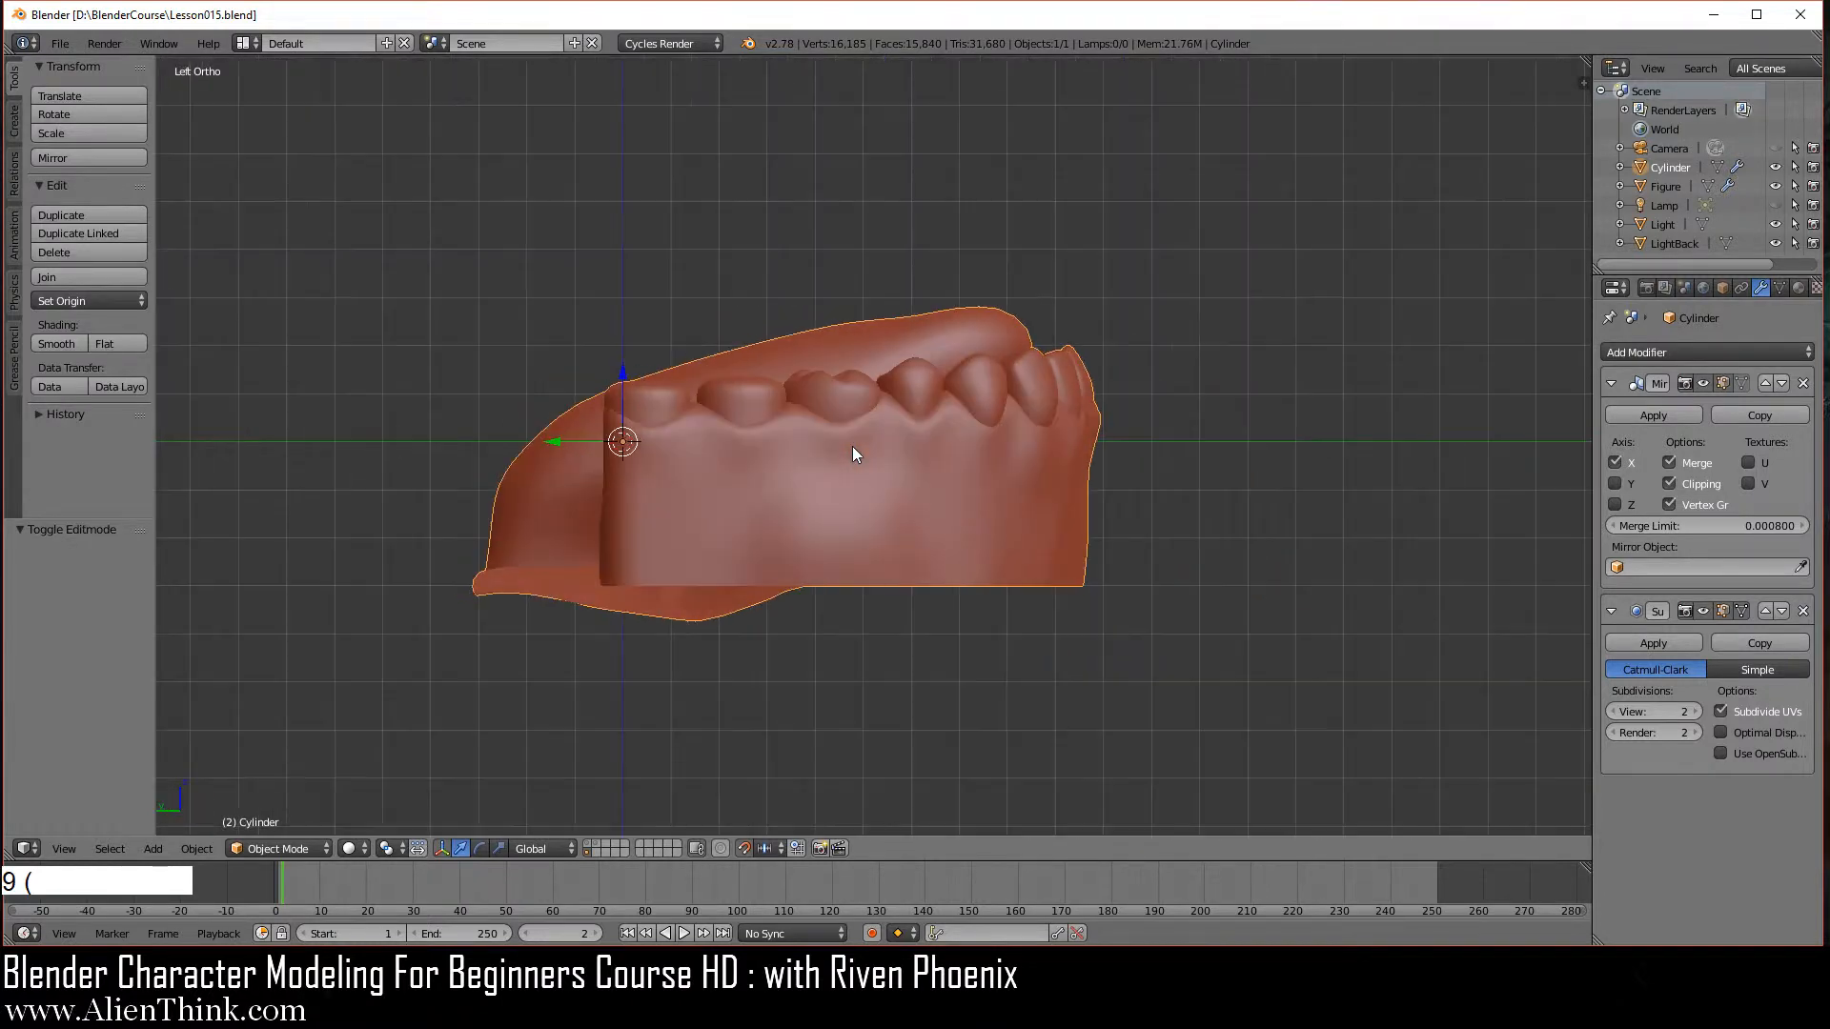
# Flip between top view and its opposite, look through the camera, and return to top view.
pyautogui.press('KP_7')
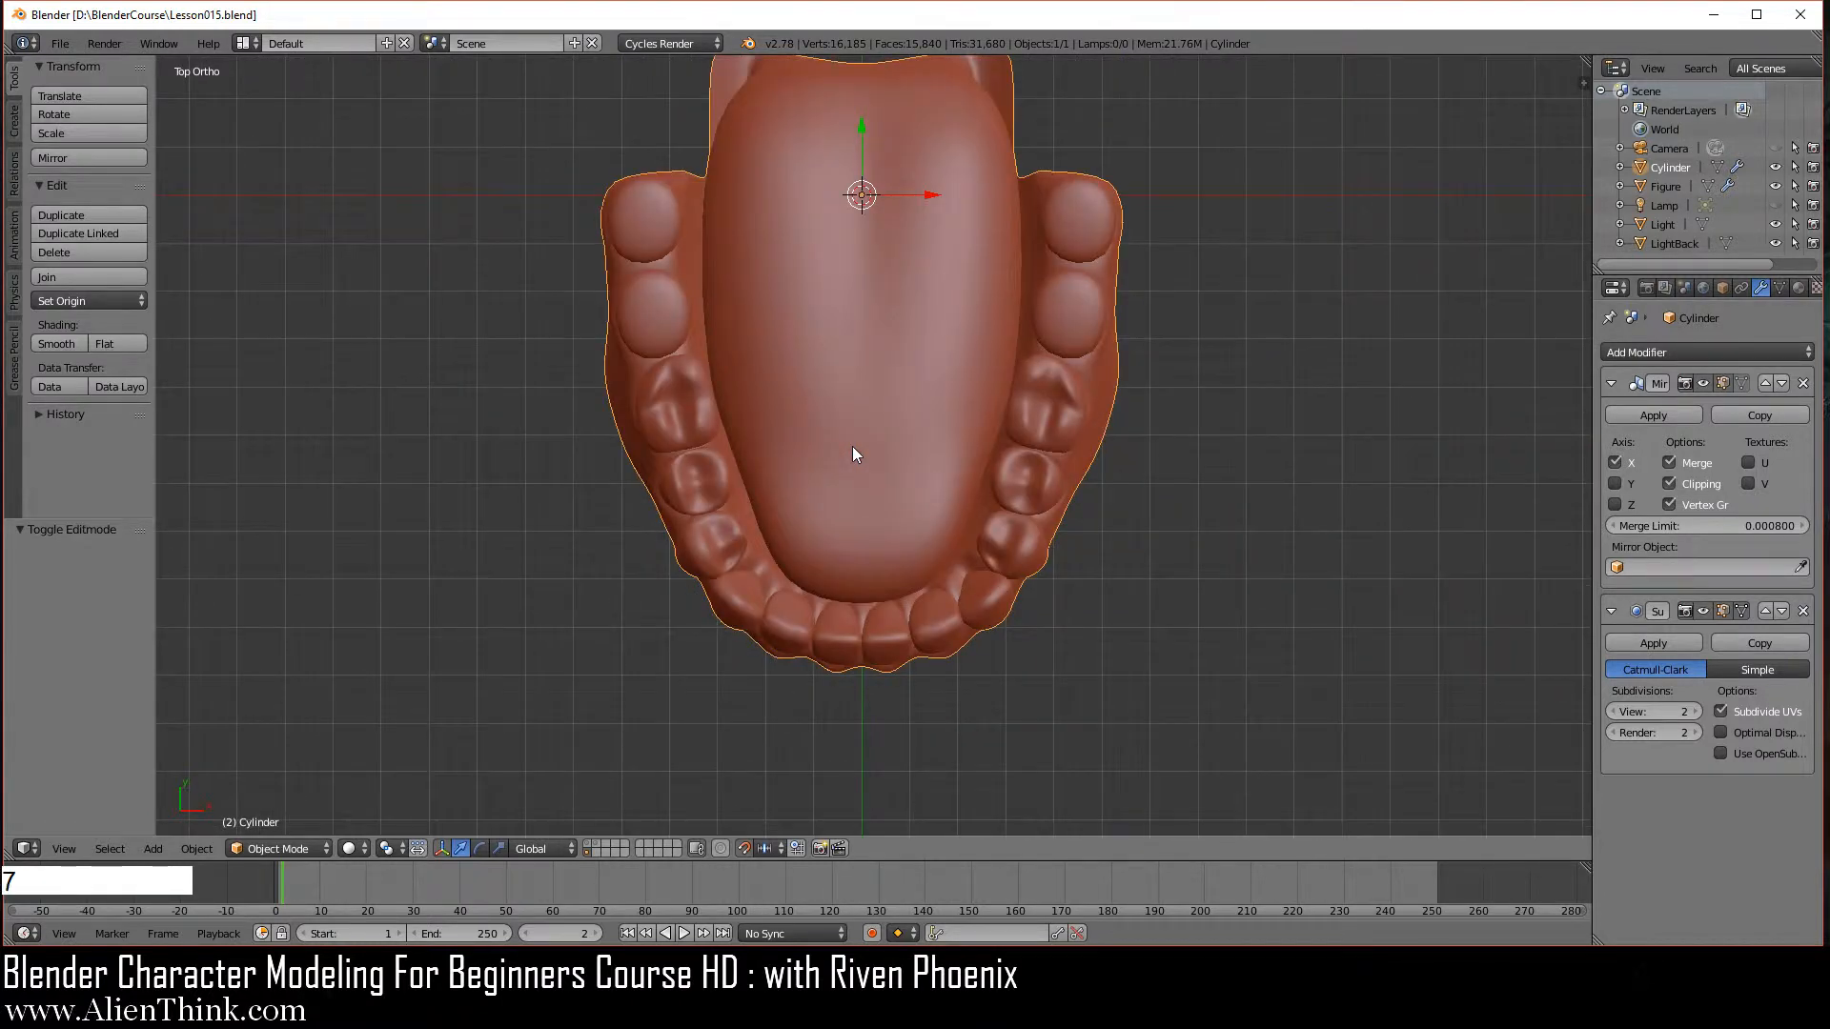
pyautogui.press('KP_9')
pyautogui.press('KP_9')
pyautogui.press('KP_0')
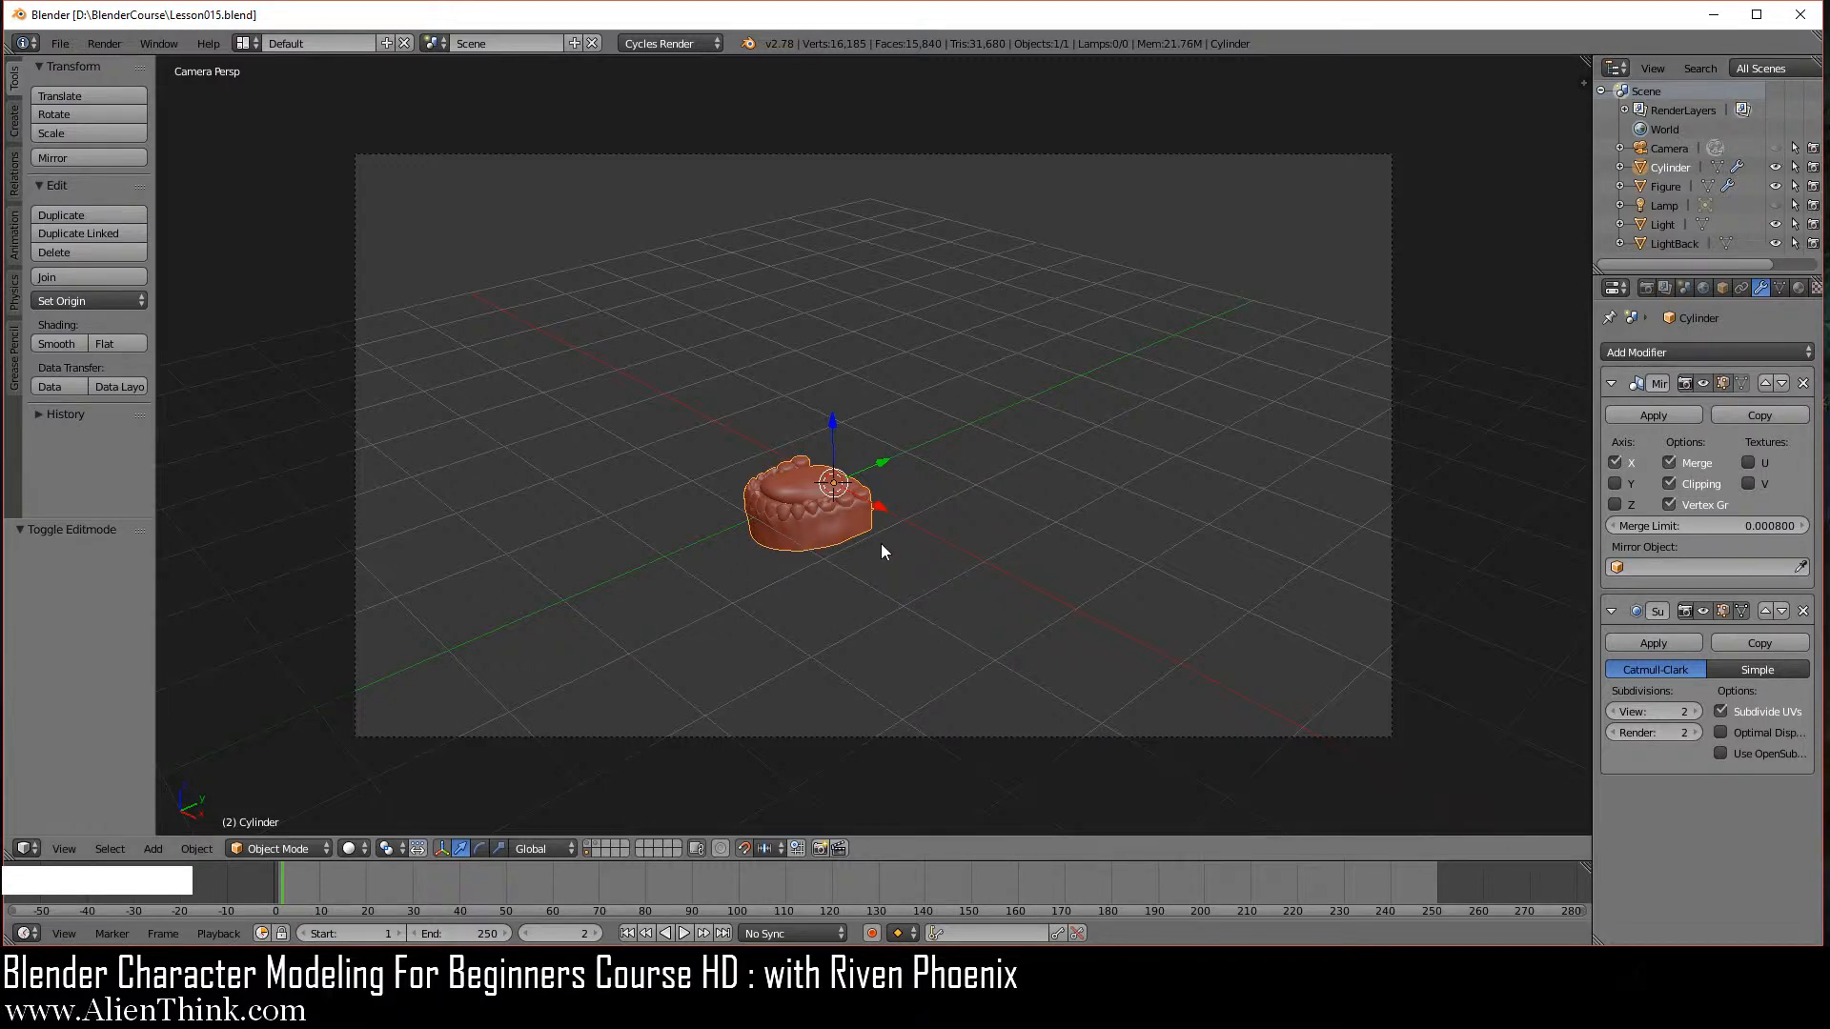
pyautogui.press('KP_7')
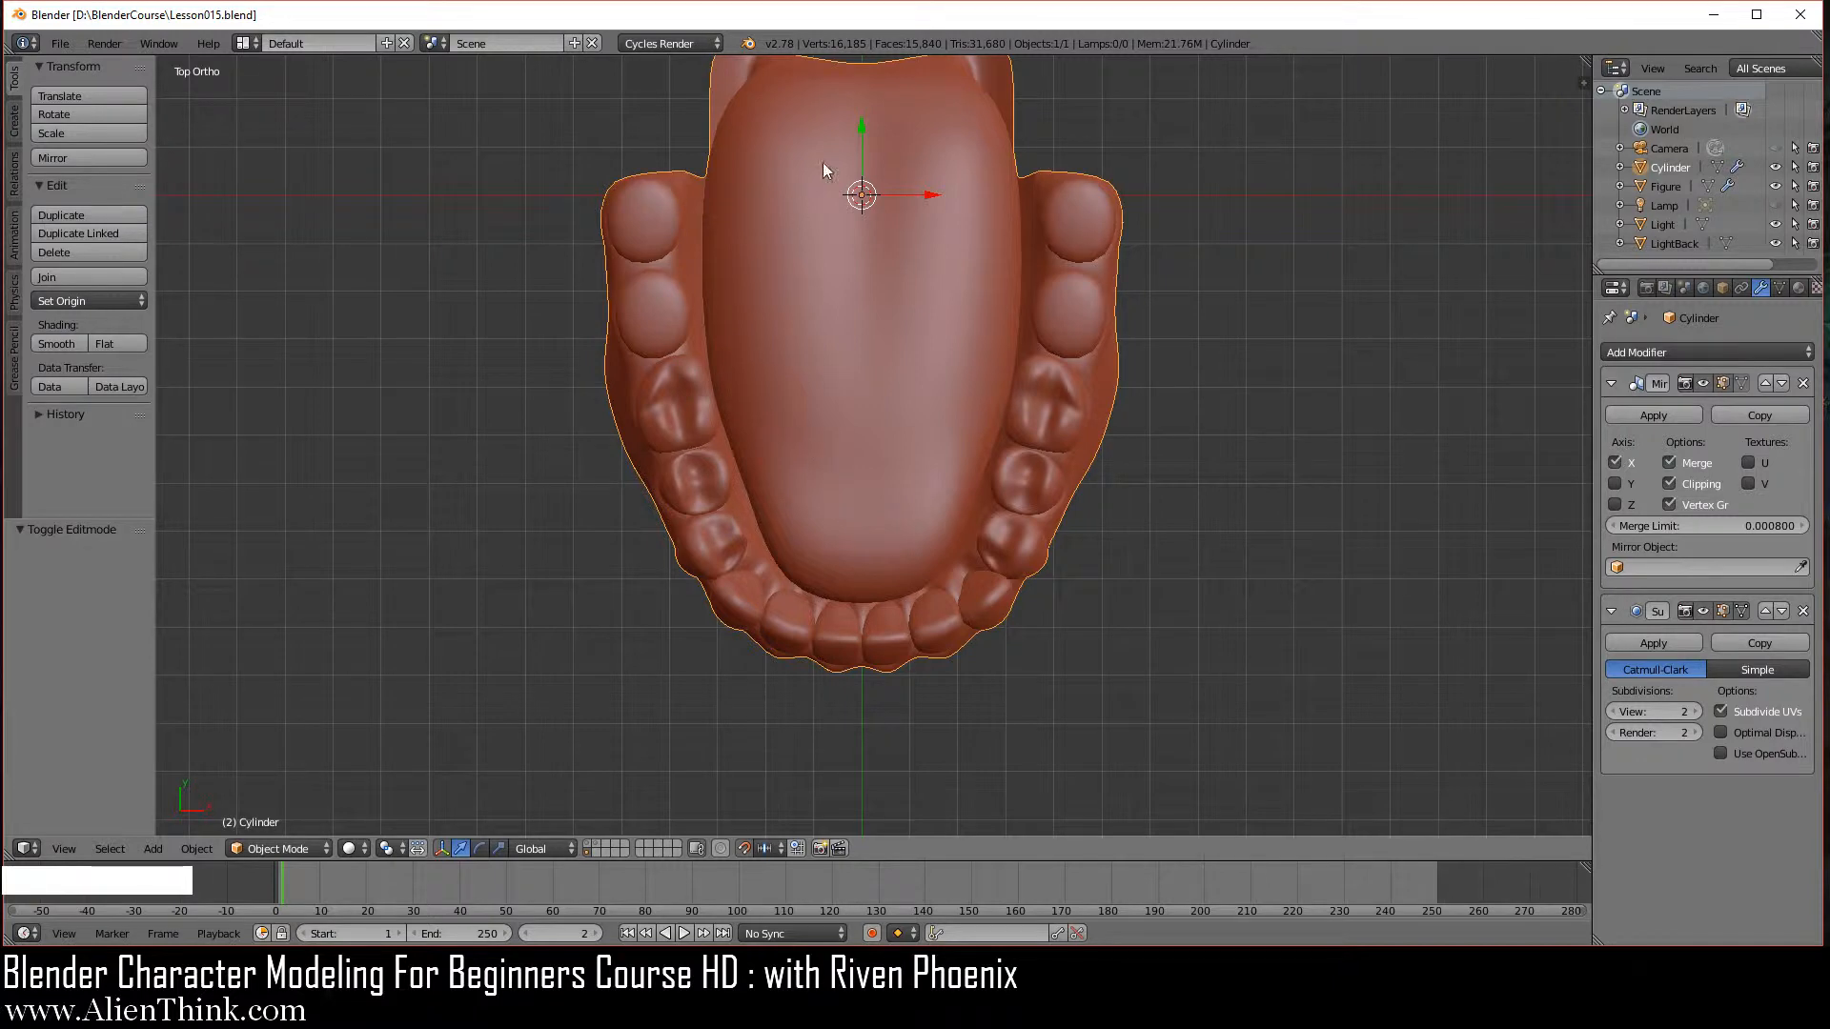
# Look through the camera and back, switch to front view, and orbit vertically down to see the jaw from below the front teeth.
pyautogui.press('KP_0')
pyautogui.press('KP_0')
pyautogui.press('KP_1')
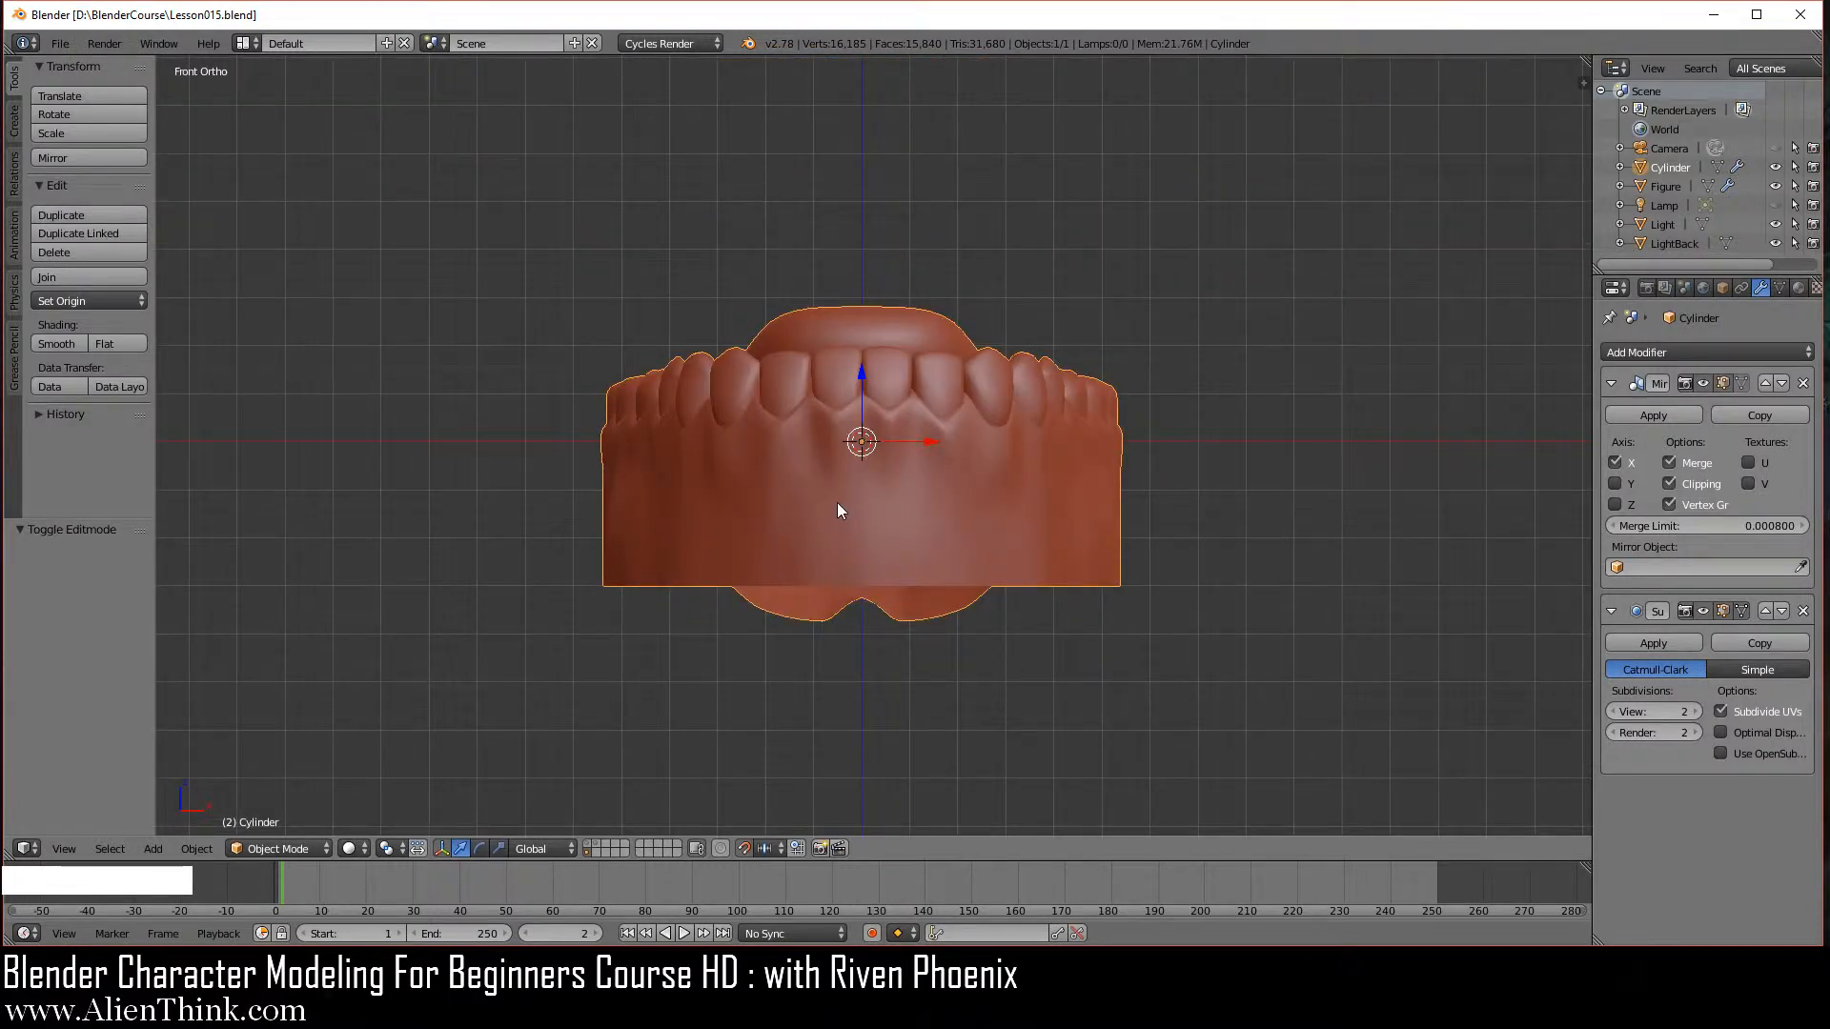
pyautogui.press('KP_2')
pyautogui.press('KP_2')
pyautogui.press('KP_2')
pyautogui.press('KP_2')
pyautogui.press('KP_2')
pyautogui.press('KP_2')
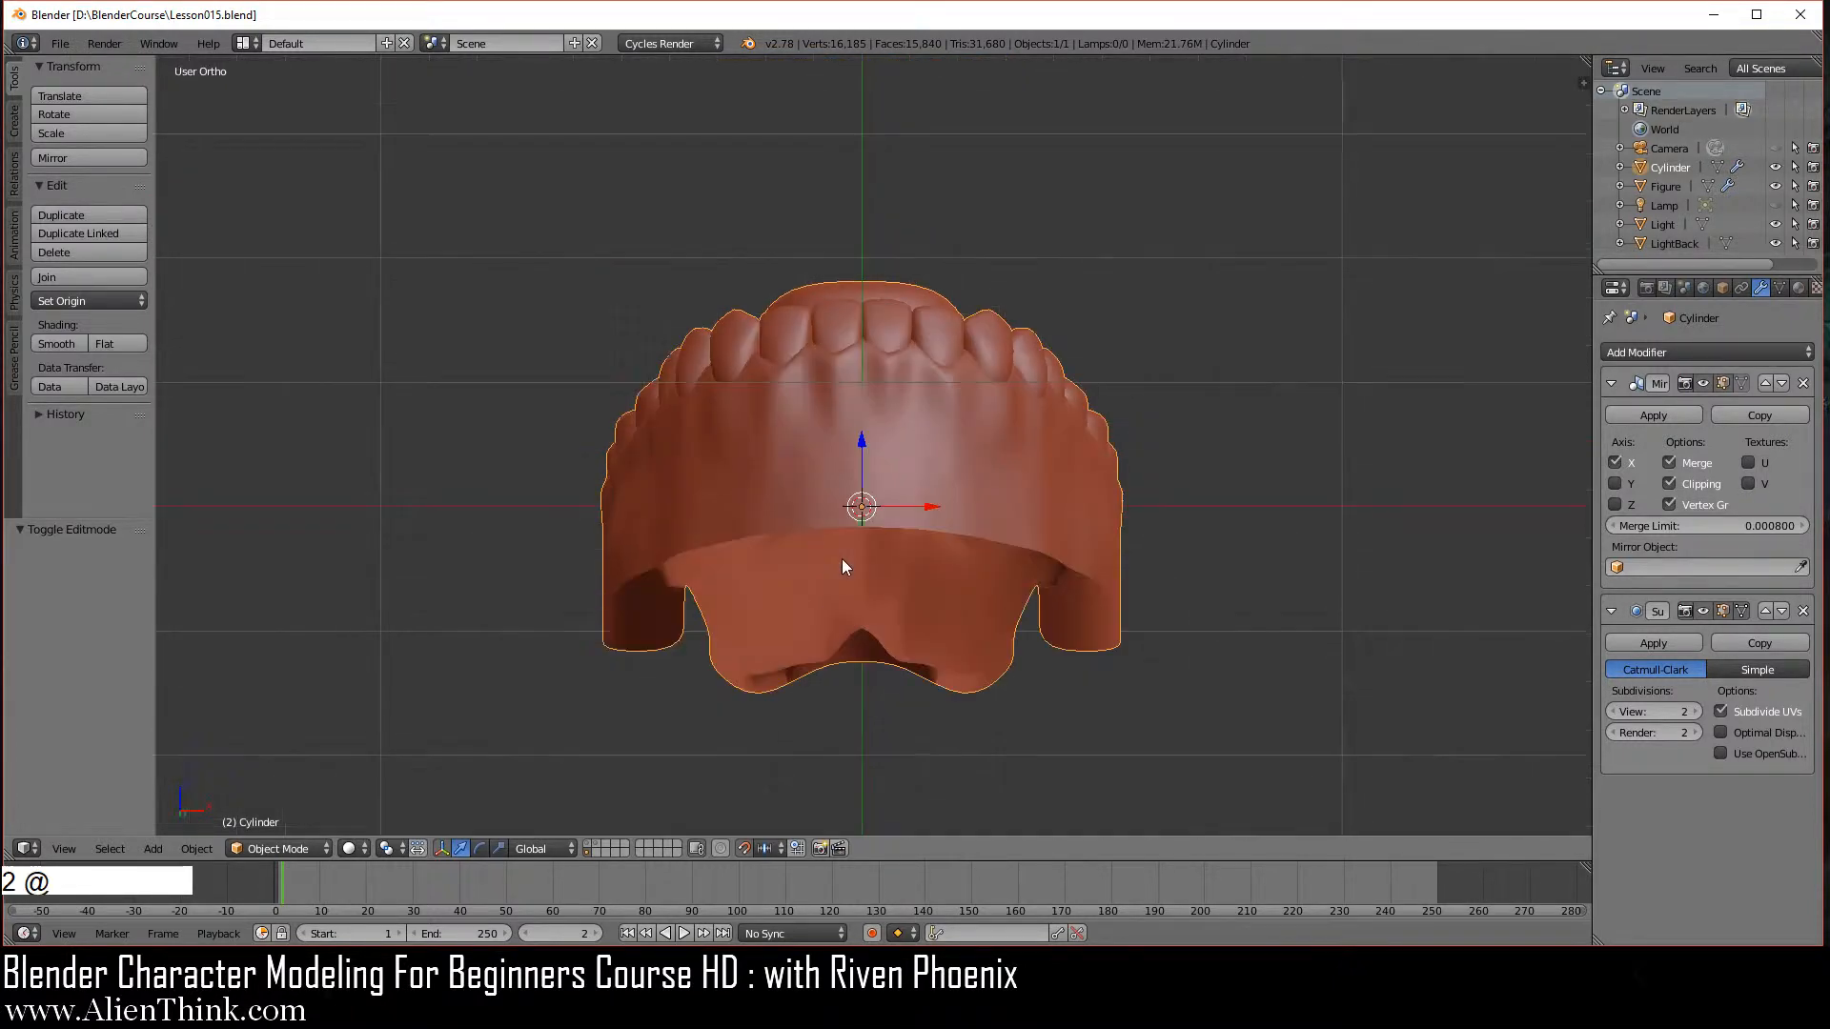
# Continue the vertical orbit around the underside and back, over the tongue, to a raised front view of the jaw.
pyautogui.press('KP_2')
pyautogui.press('KP_2')
pyautogui.press('KP_2')
pyautogui.press('KP_2')
pyautogui.press('KP_2')
pyautogui.press('KP_2')
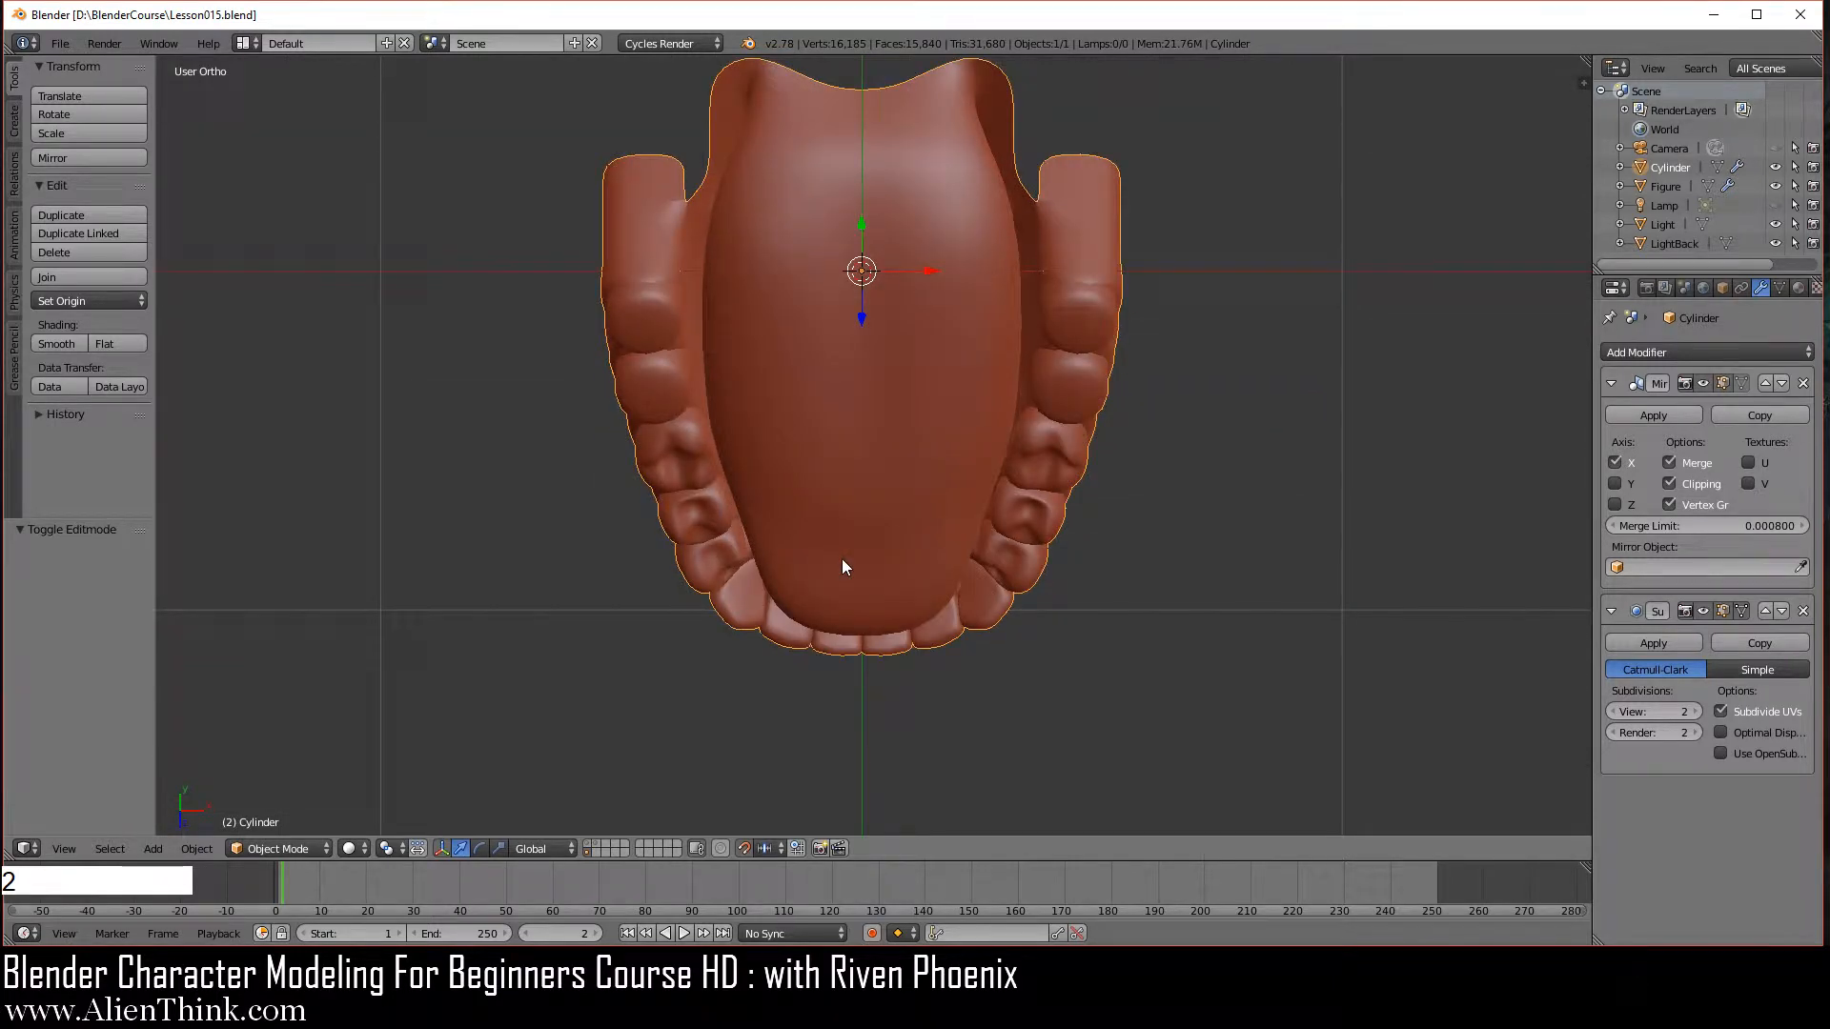
pyautogui.press('KP_2')
pyautogui.press('KP_2')
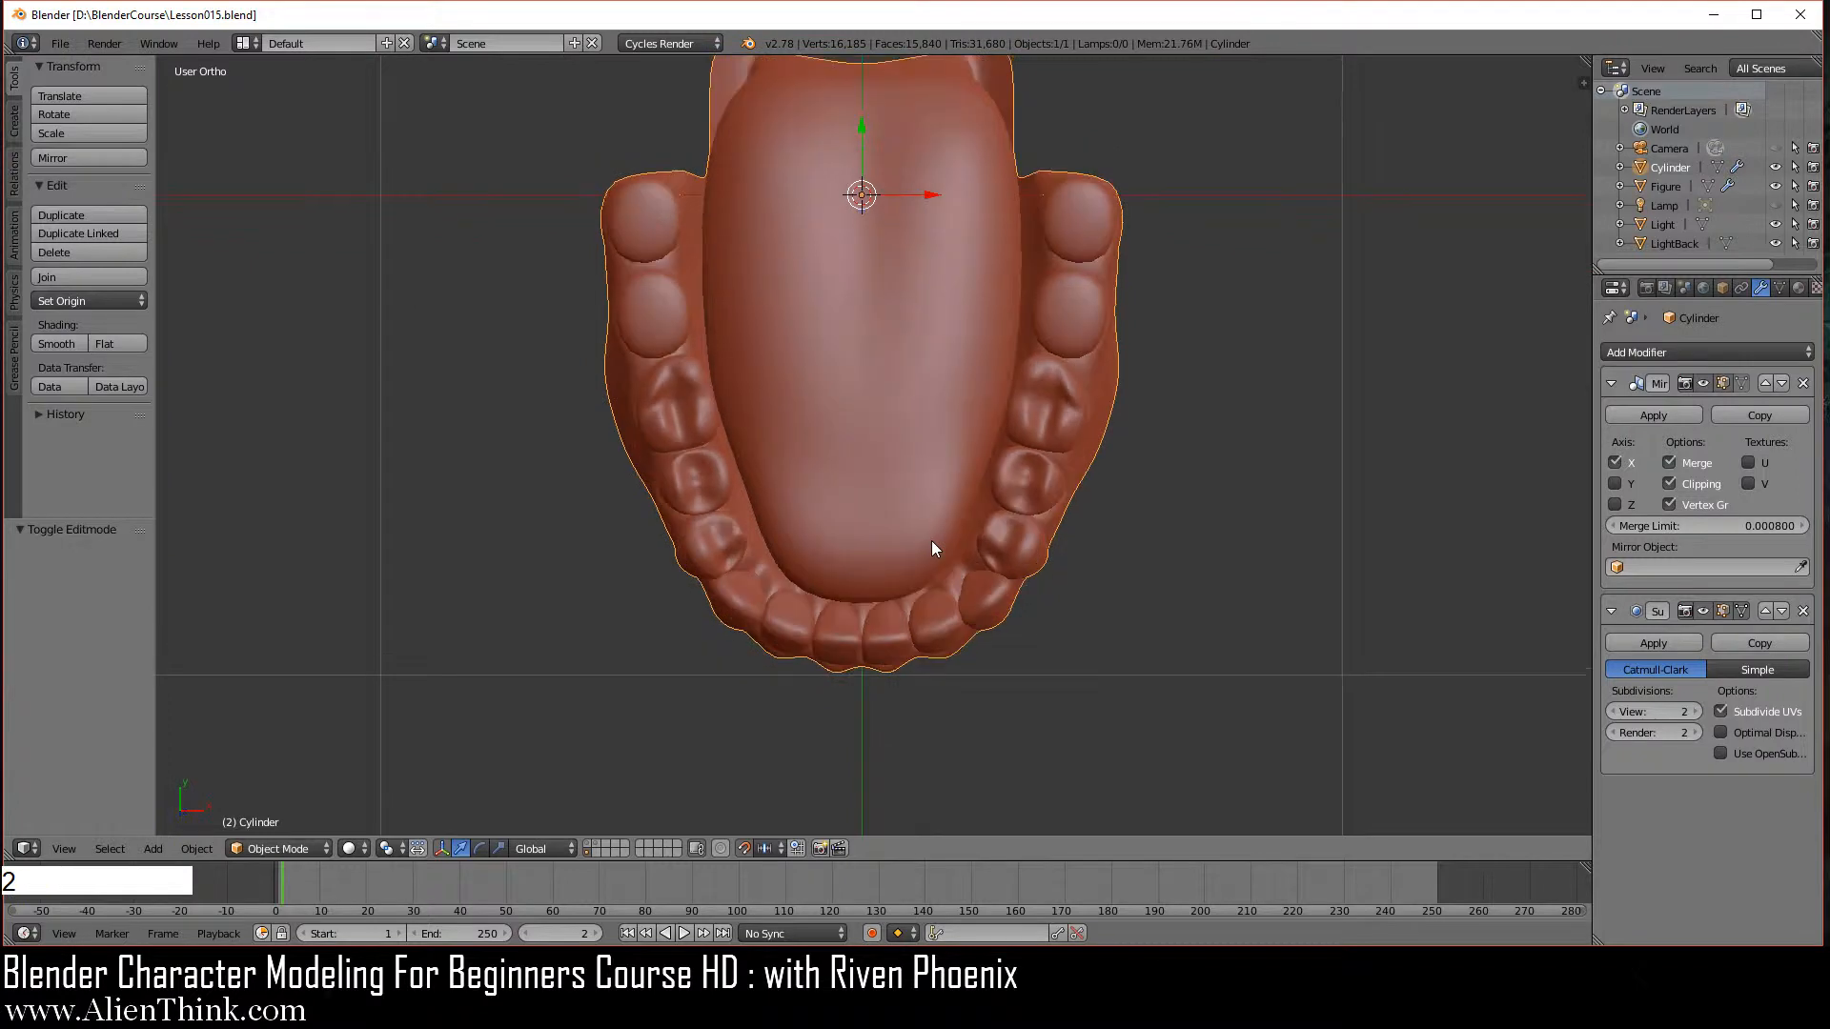
pyautogui.press('KP_2')
pyautogui.press('KP_2')
pyautogui.press('KP_2')
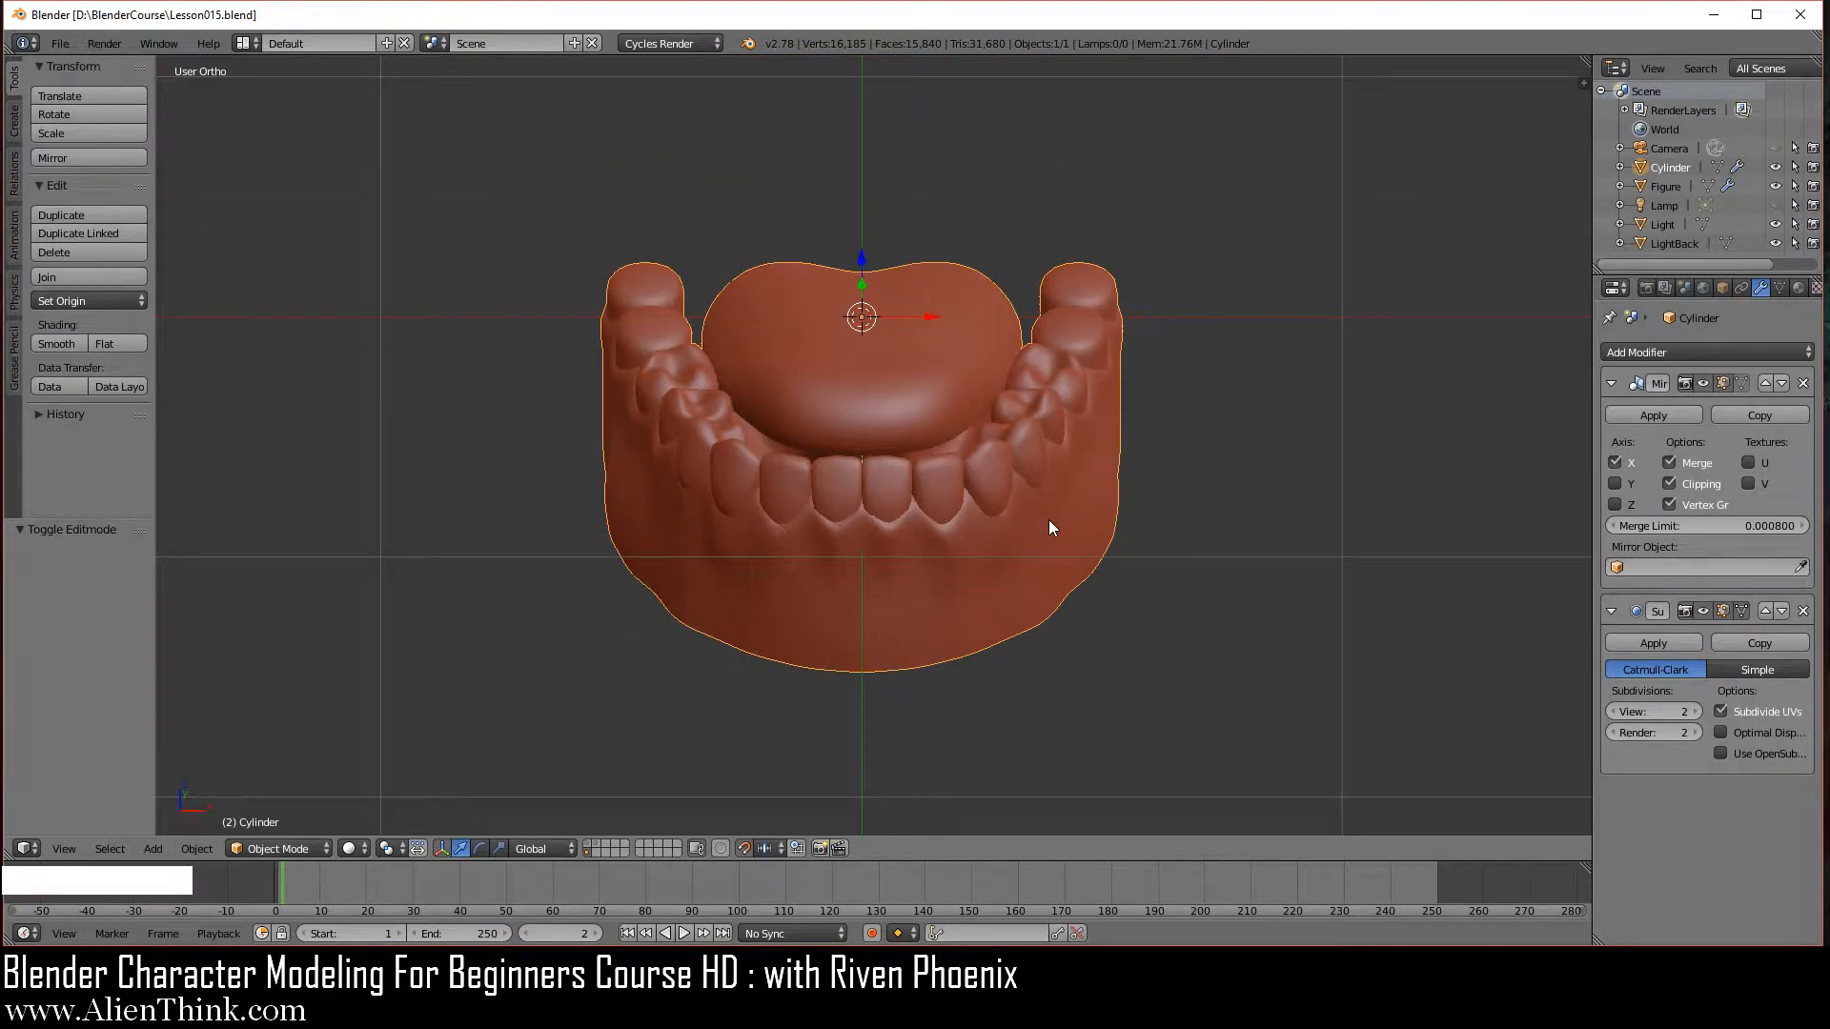
# Orbit around the jaw to inspect its side, its underside and a raised three-quarter view of the teeth and tongue.
pyautogui.press('KP_4')
pyautogui.press('KP_4')
pyautogui.press('KP_4')
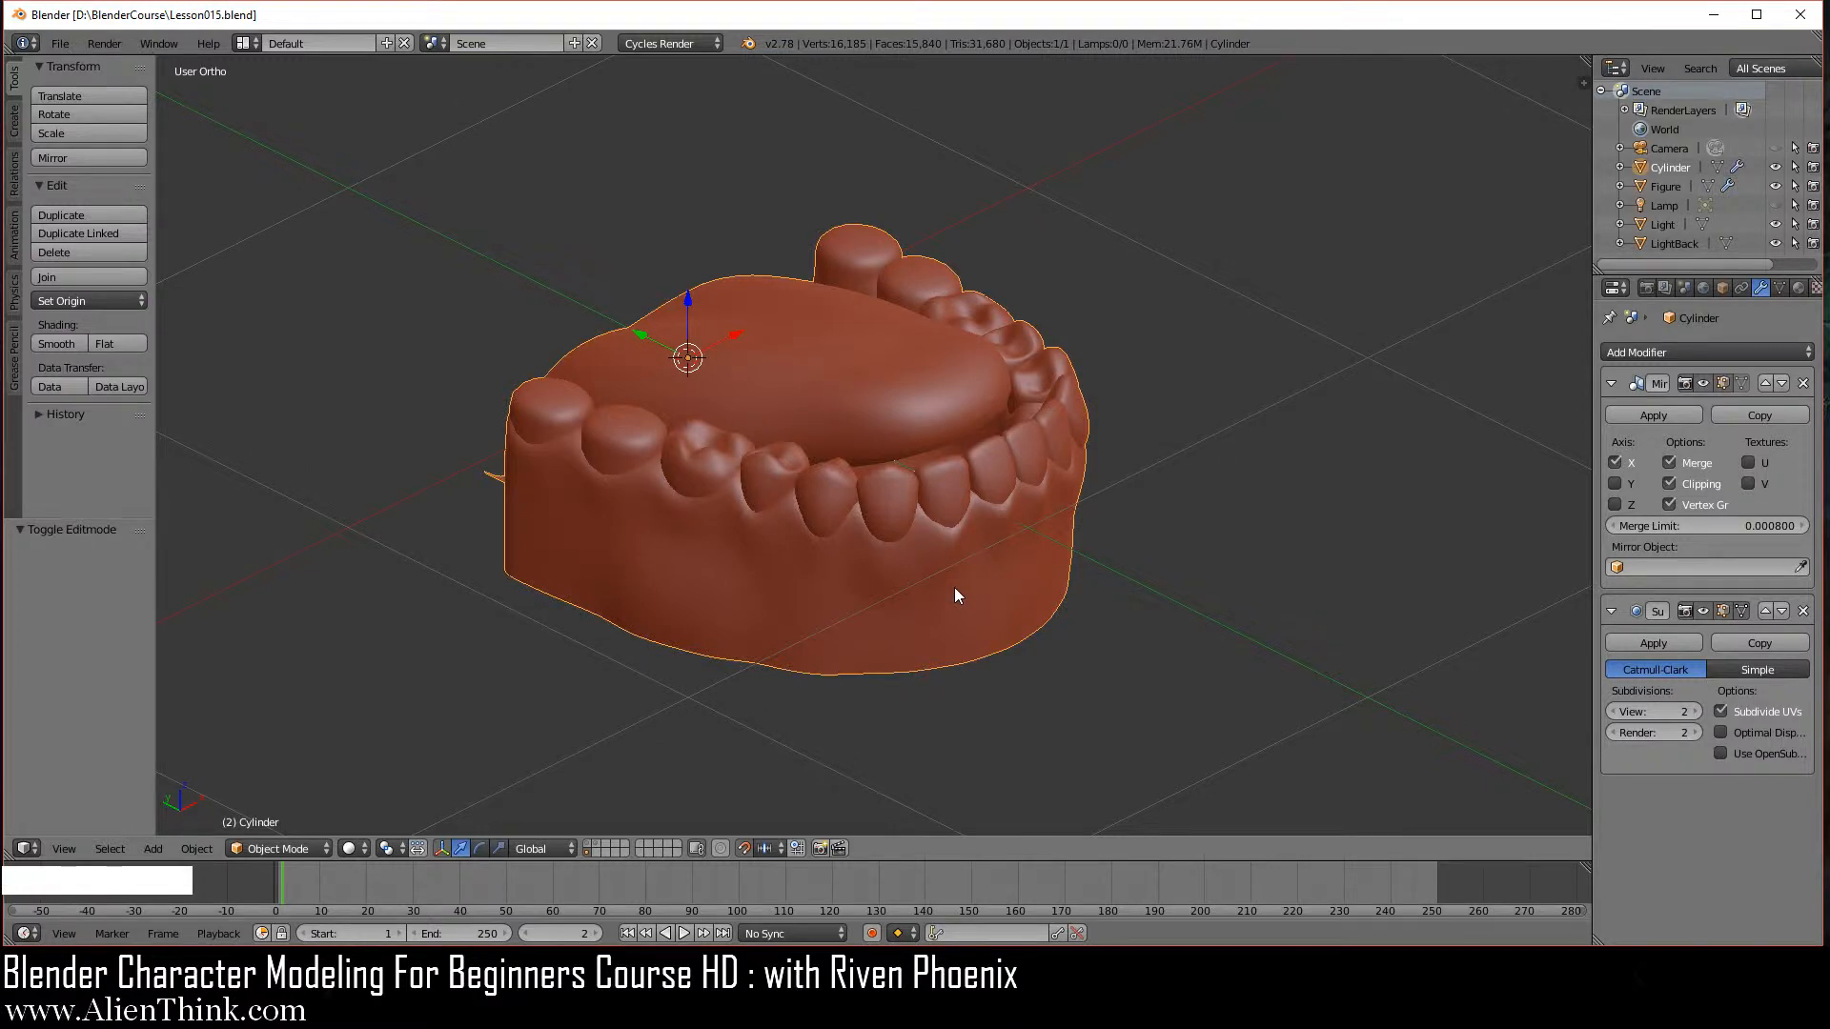
pyautogui.press('KP_2')
pyautogui.press('KP_2')
pyautogui.moveTo(953, 587); pyautogui.dragTo(731, 346, button='middle')
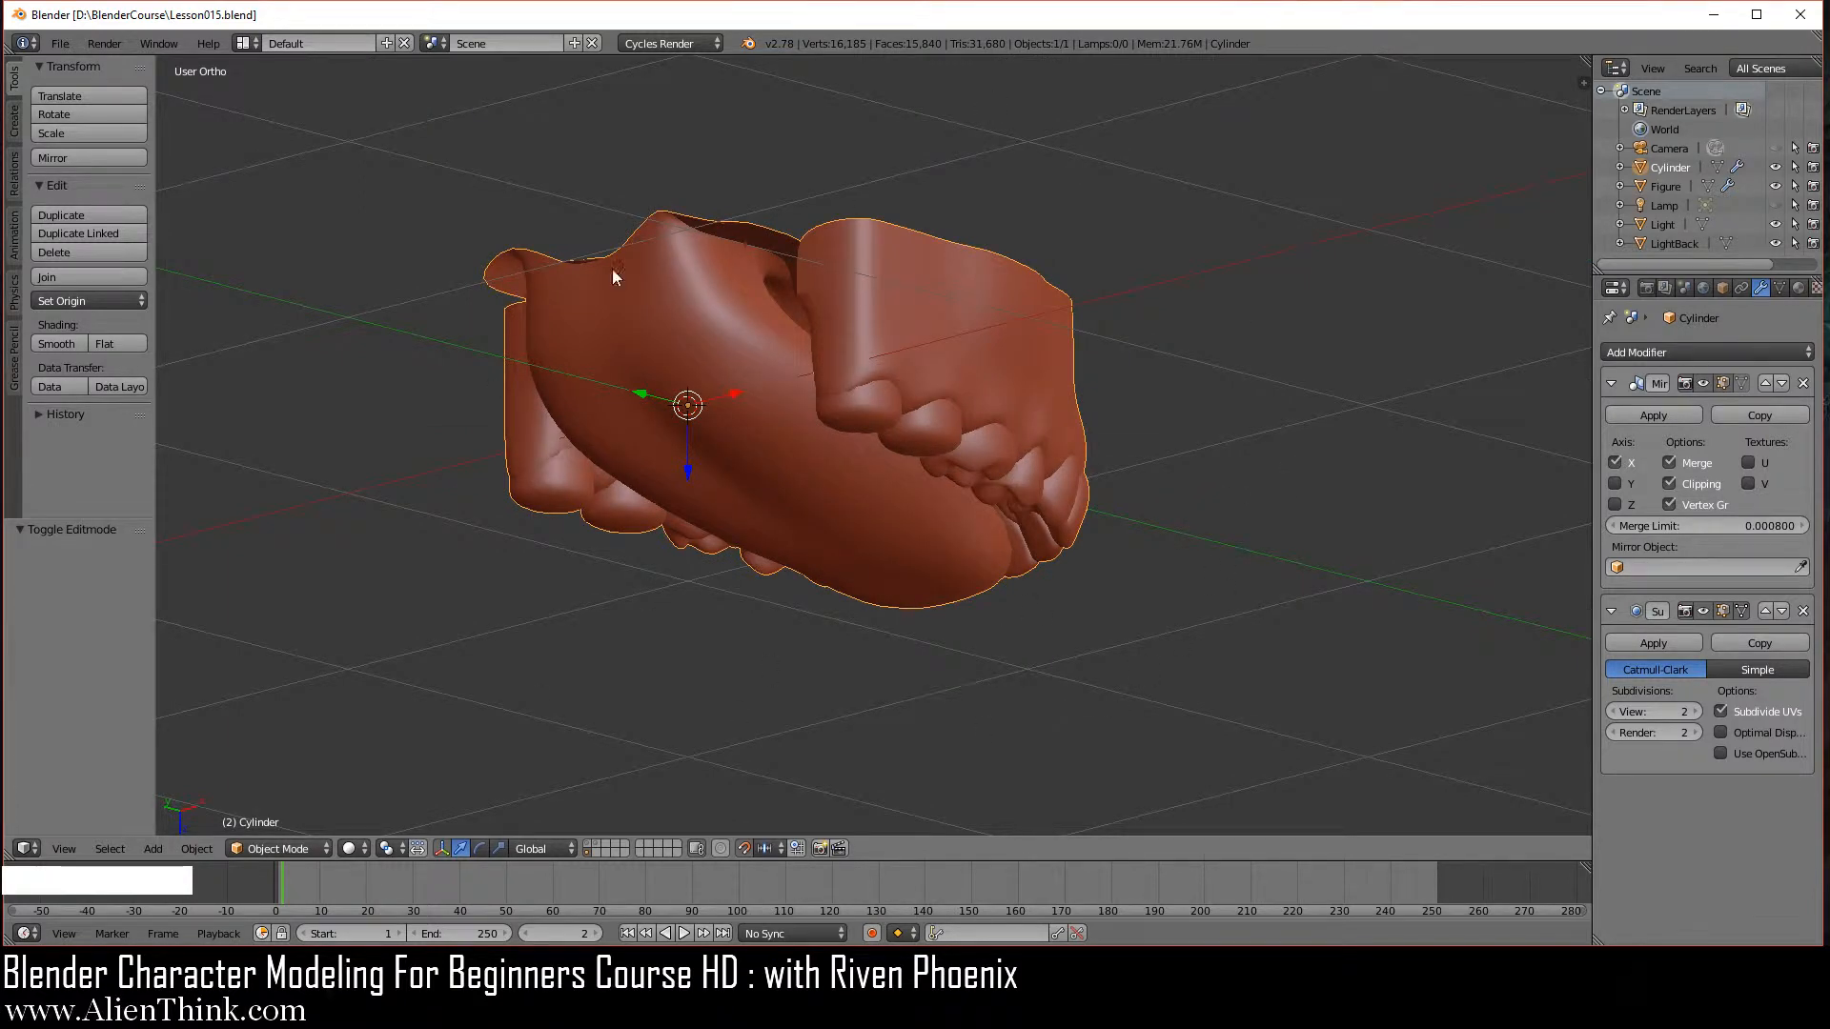
pyautogui.press('KP_2')
pyautogui.moveTo(1251, 654); pyautogui.dragTo(1239, 543, button='middle')
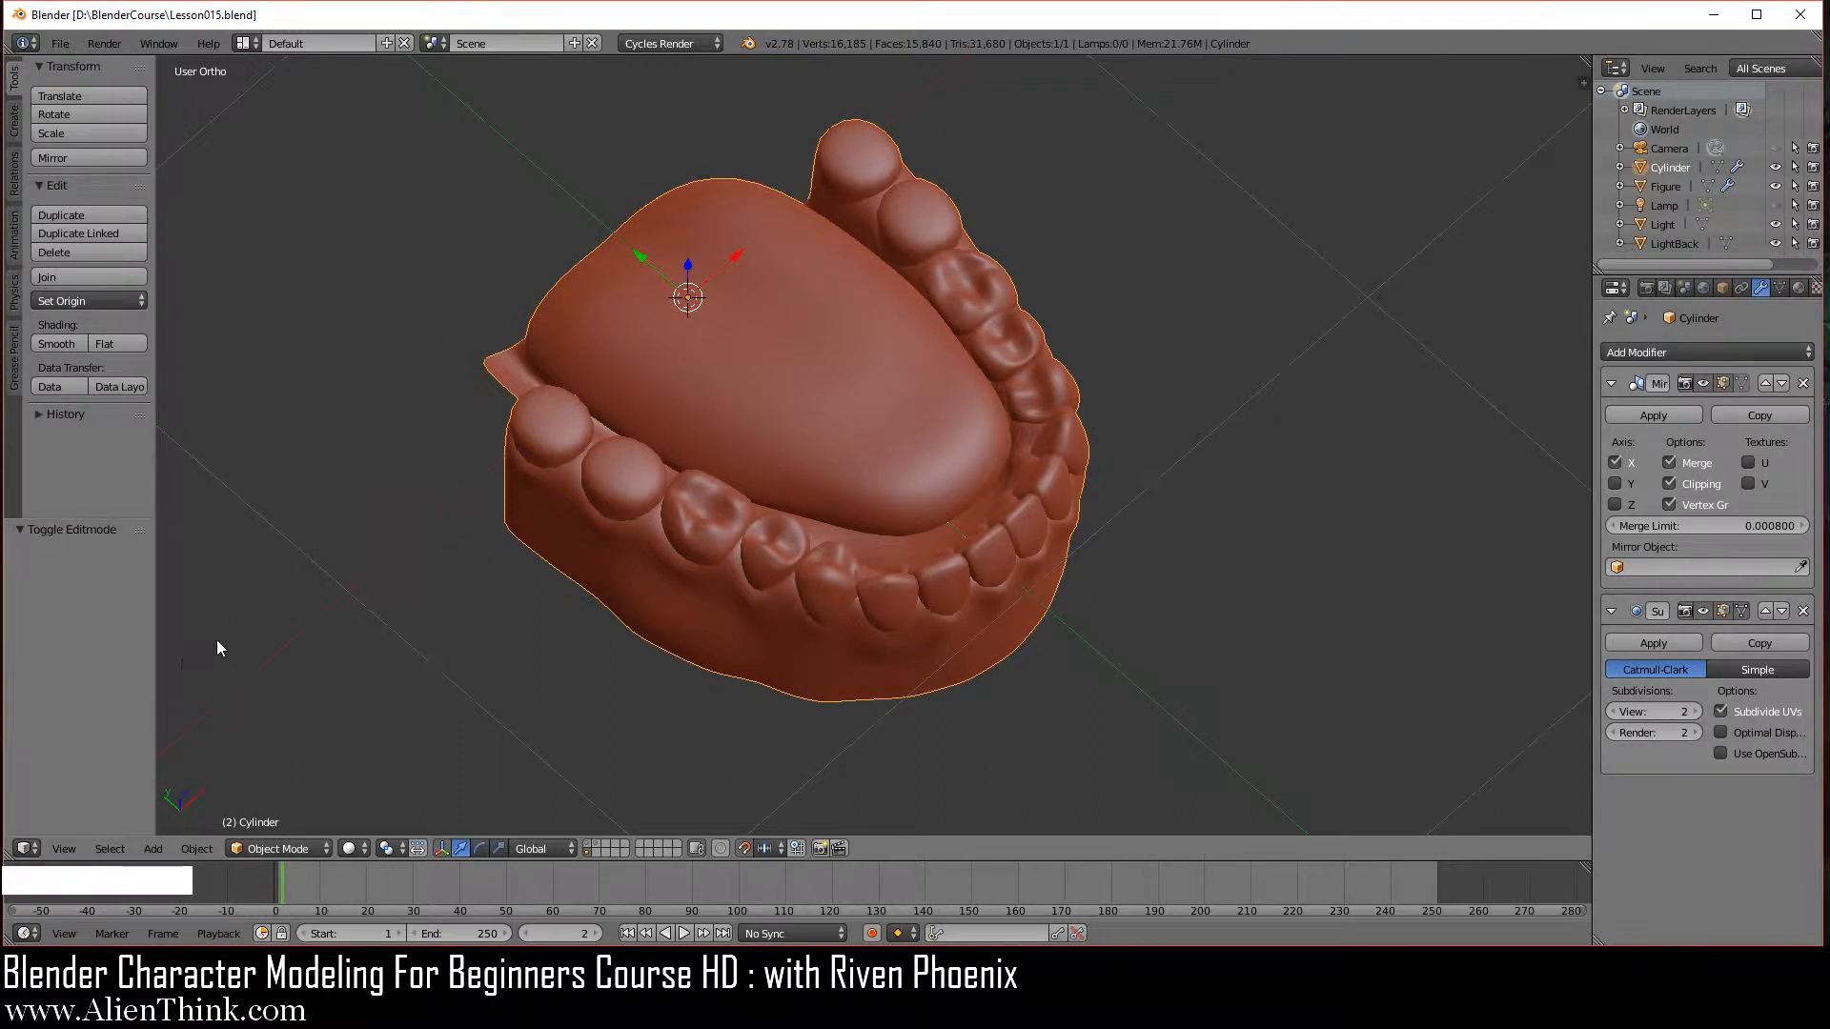
# Start from front view and orbit vertically in steps to look into the hollow underside of the jaw.
pyautogui.press('KP_1')
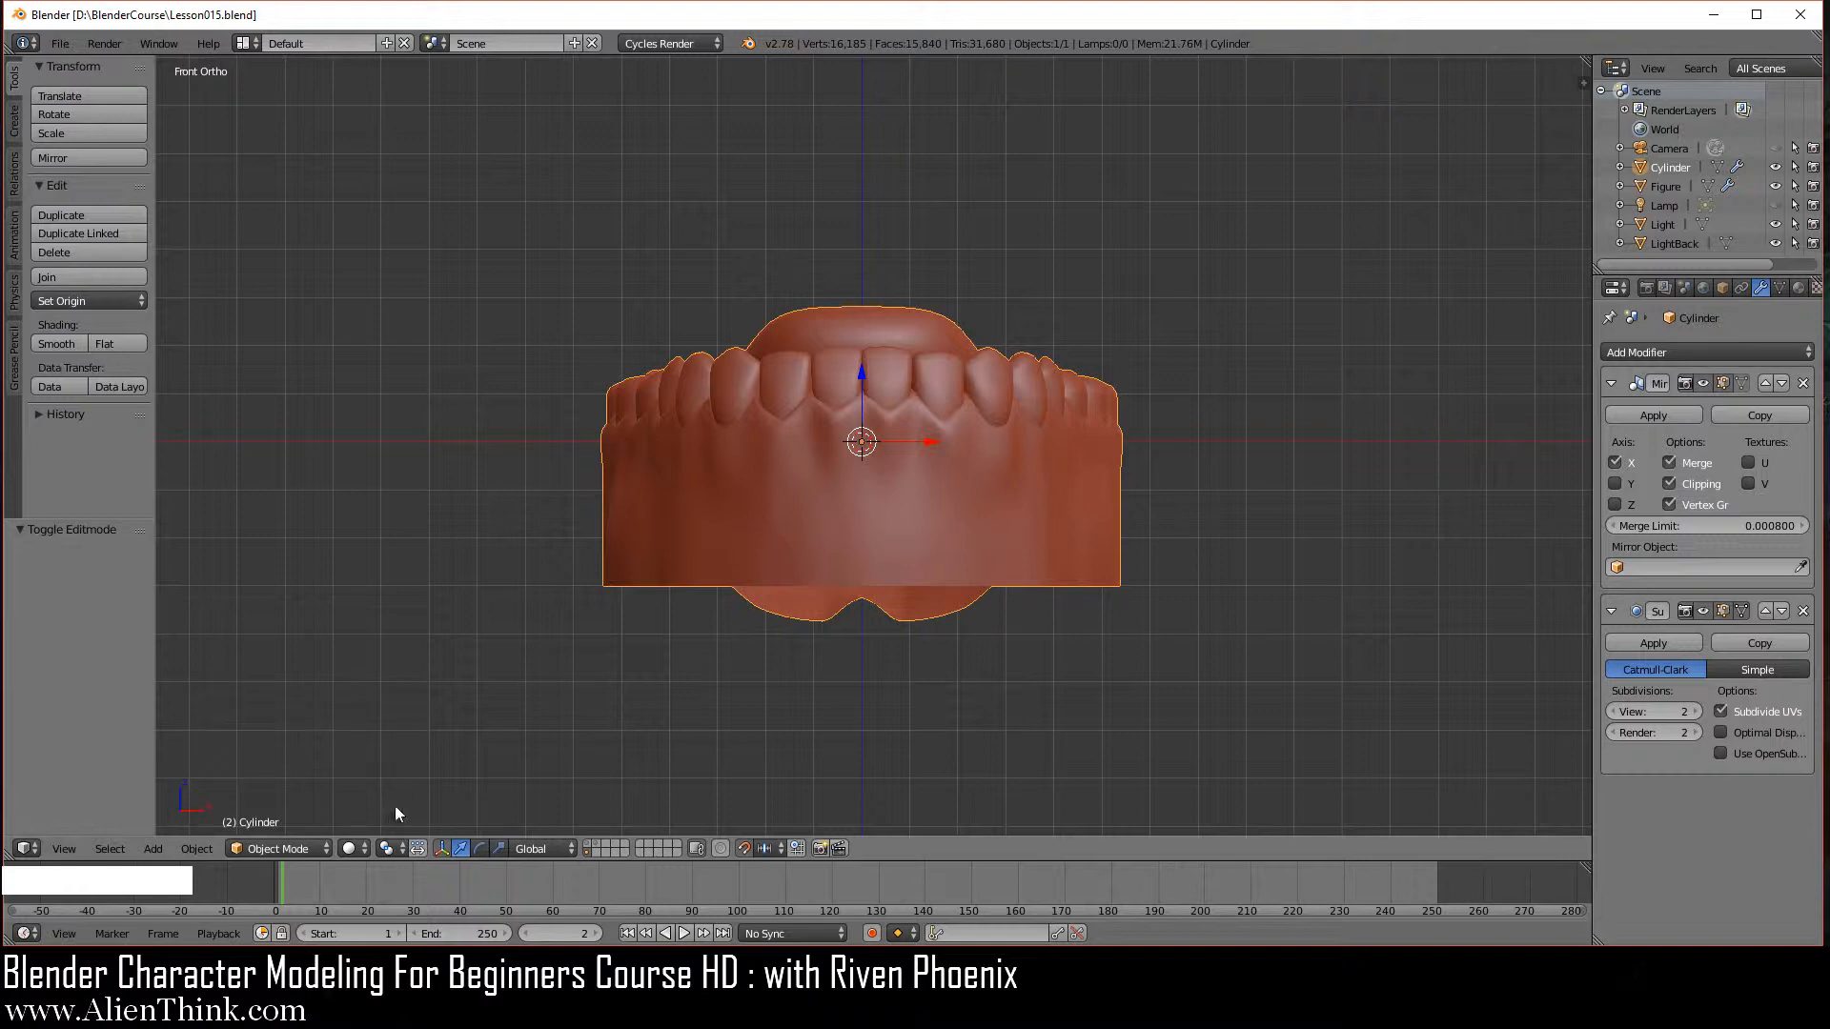
pyautogui.press('2')
pyautogui.press('2')
pyautogui.press('2')
pyautogui.press('2')
pyautogui.press('2')
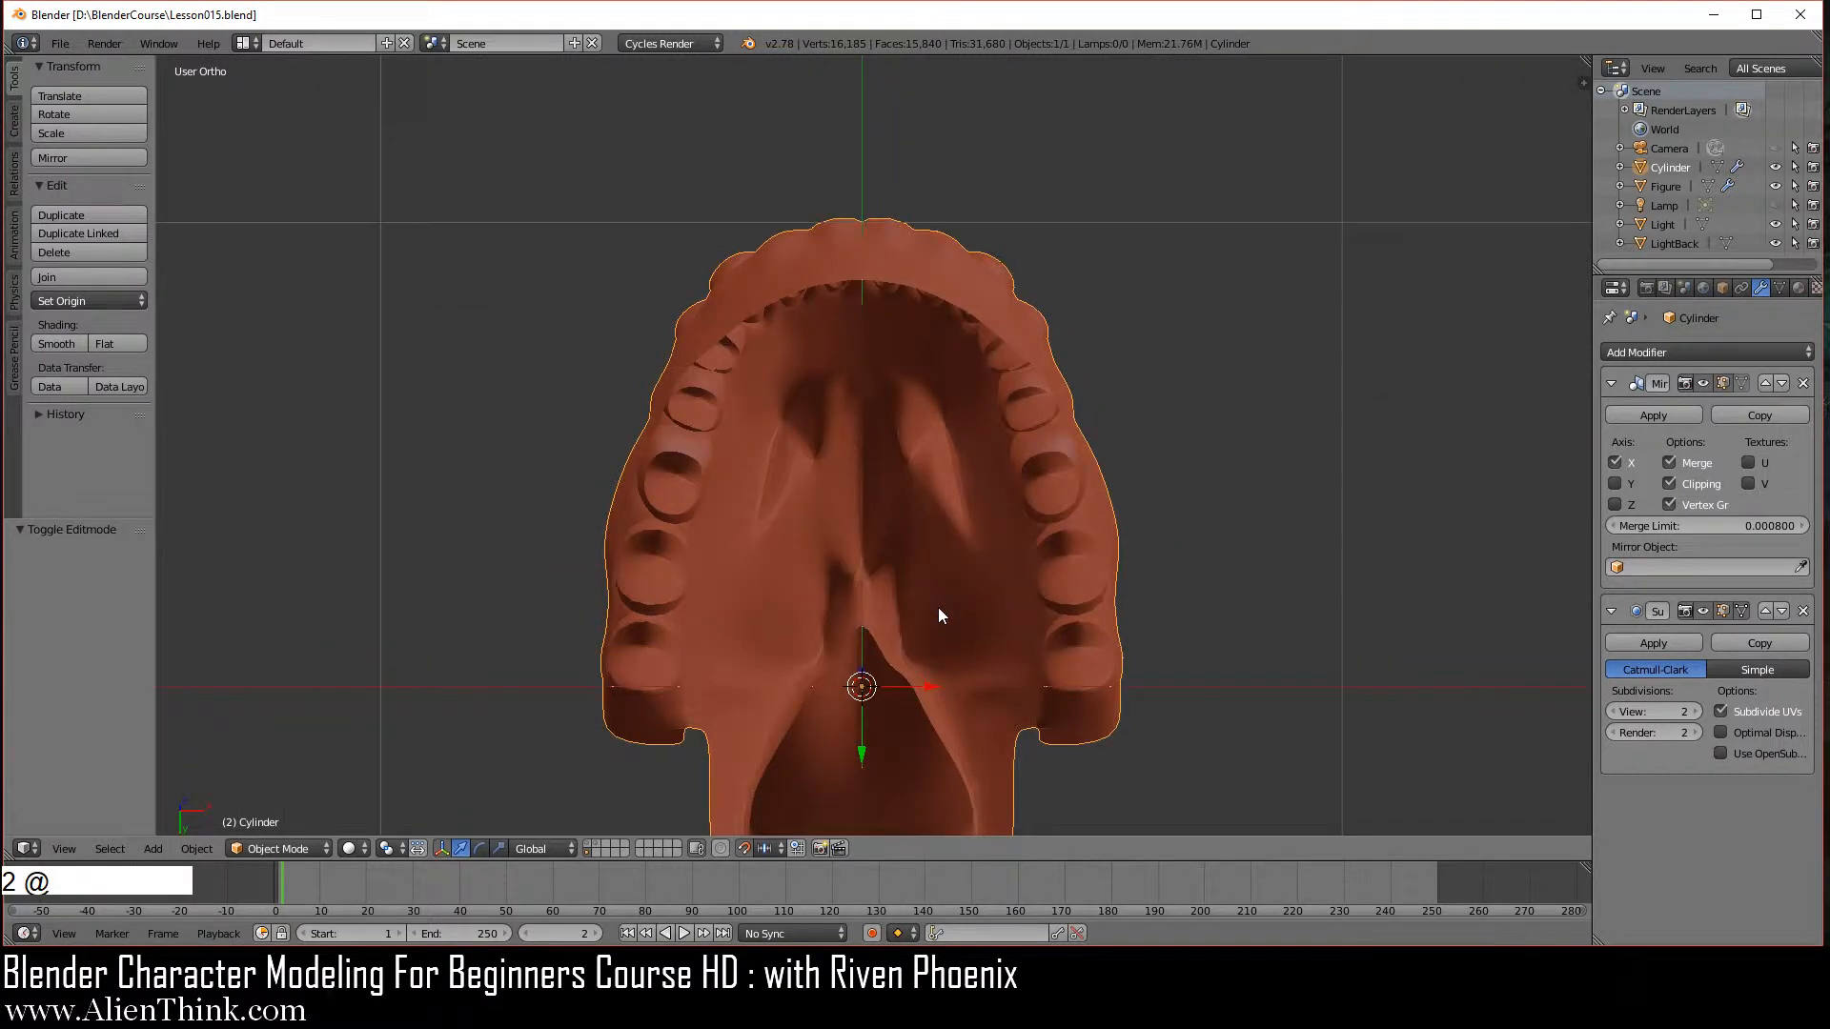
# Turn the jaw horizontally in steps while examining its hollow underside.
pyautogui.press('4')
pyautogui.press('4')
pyautogui.press('4')
pyautogui.press('4')
pyautogui.press('4')
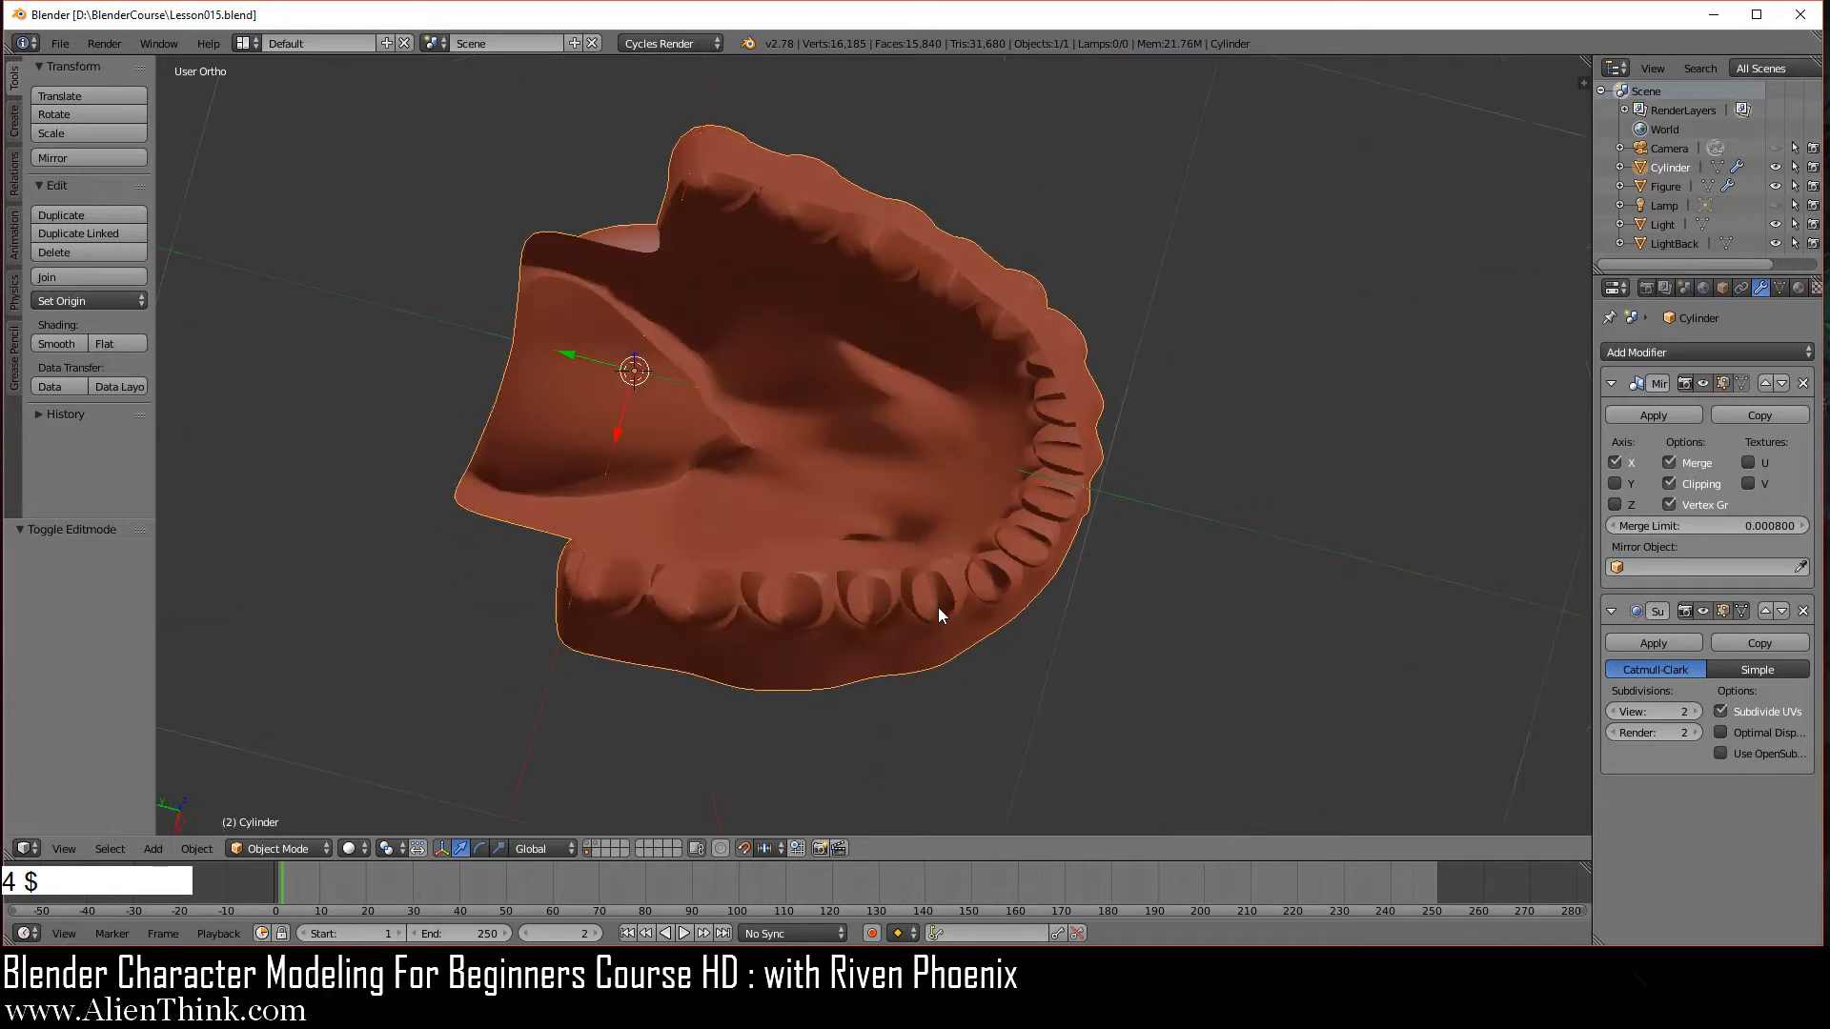
# Orbit vertically from the underside around to the tongue and the chewing surfaces of the teeth.
pyautogui.press('2')
pyautogui.press('2')
pyautogui.press('2')
pyautogui.press('2')
pyautogui.press('2')
pyautogui.press('2')
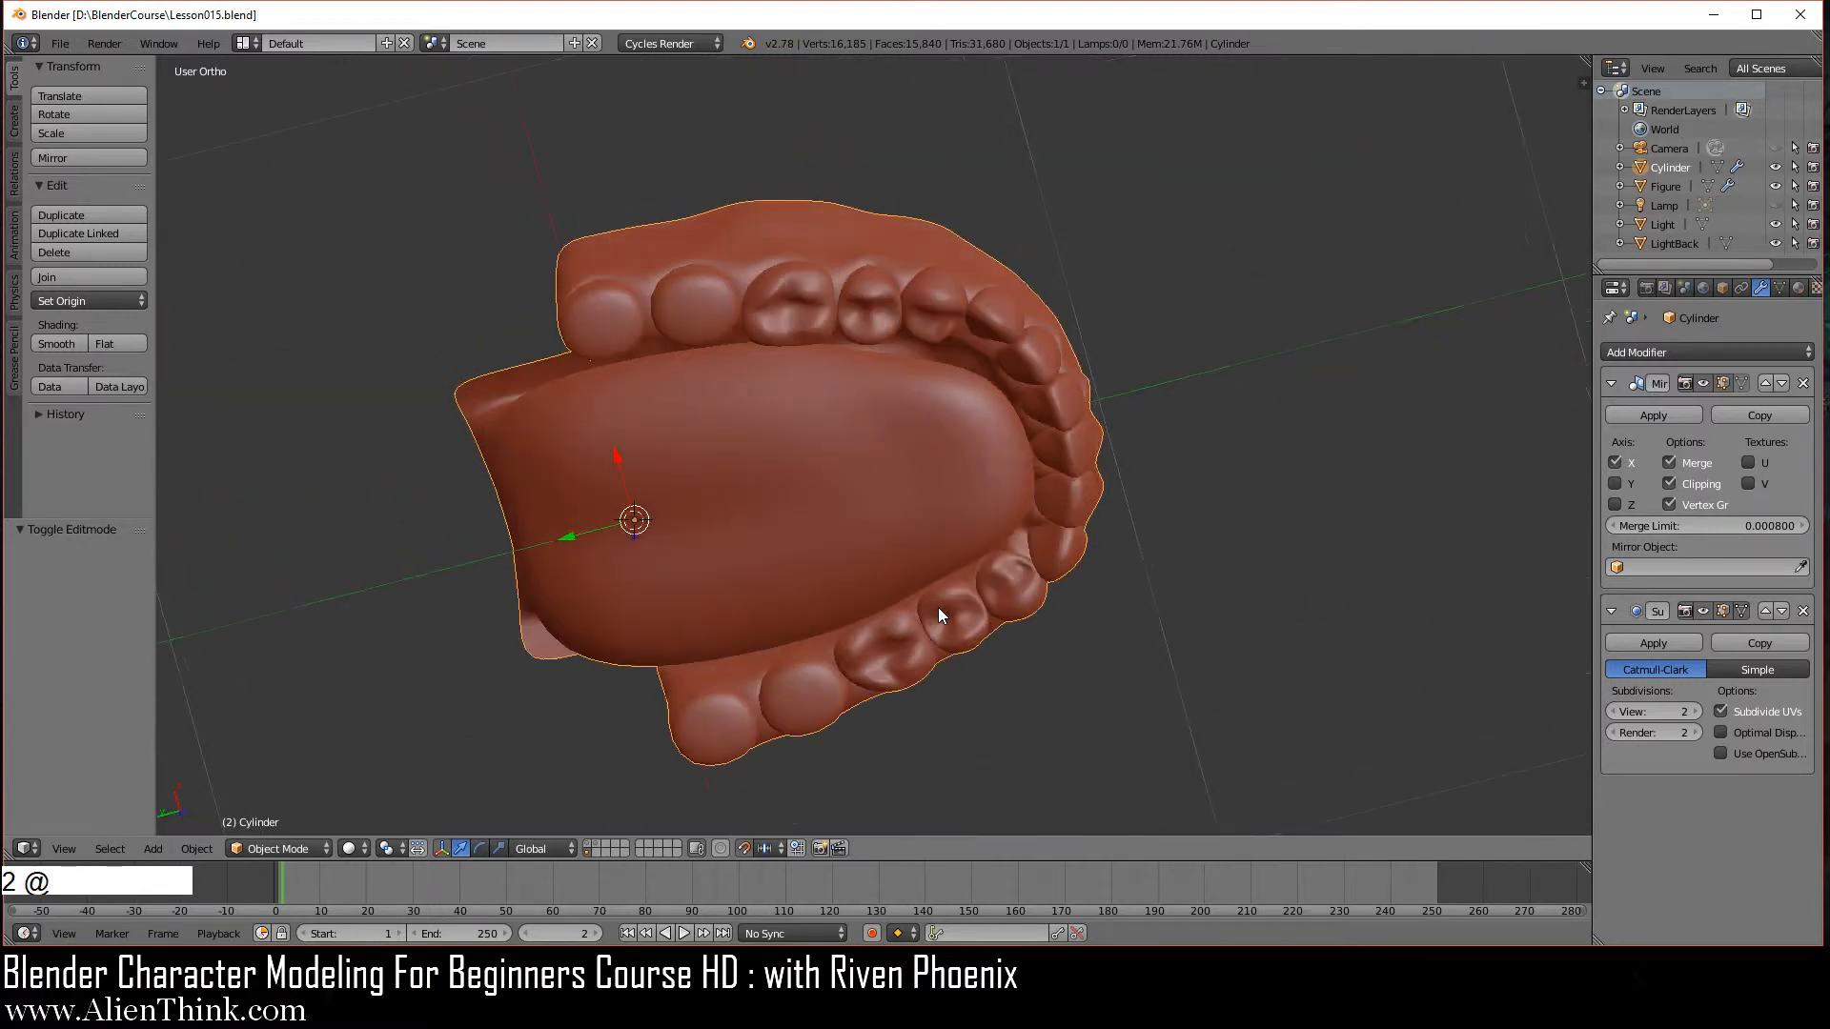
pyautogui.press('2')
pyautogui.press('2')
# Orbit horizontally around the jaw from above, passing its back and side to return towards the front teeth.
pyautogui.press('4')
pyautogui.press('4')
pyautogui.press('4')
pyautogui.press('4')
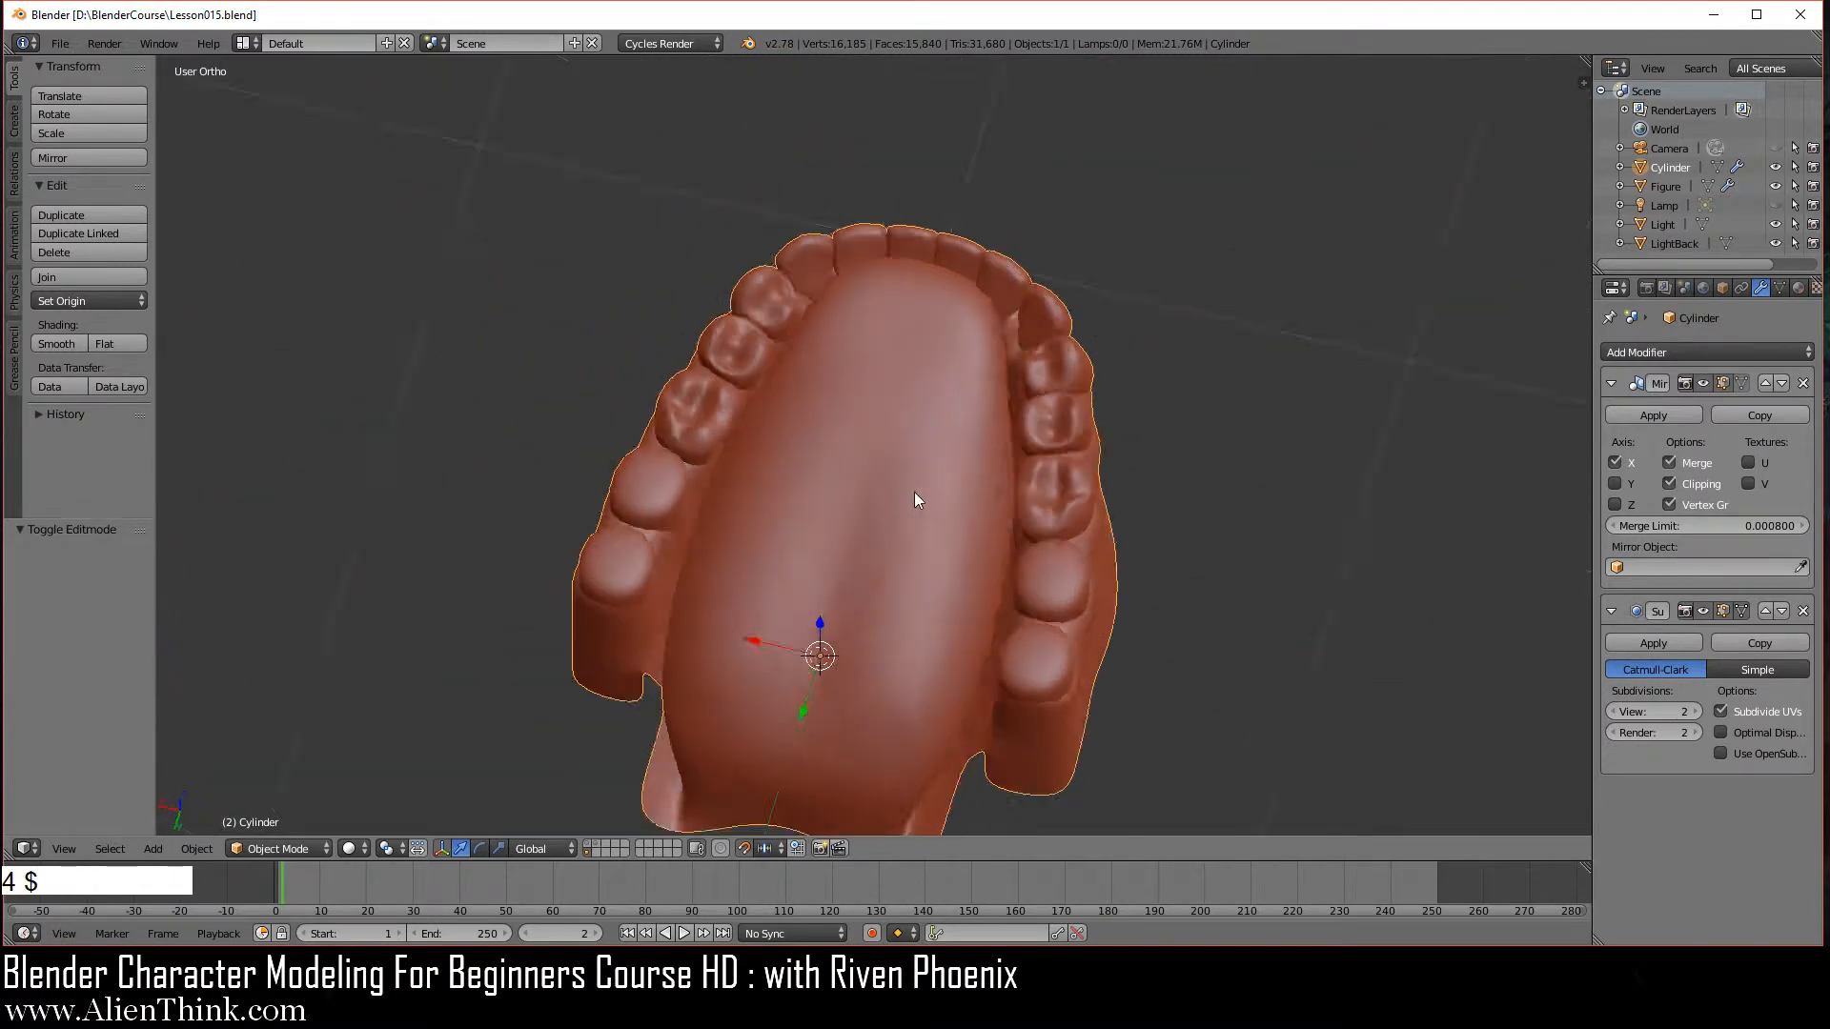
pyautogui.press('4')
pyautogui.press('4')
pyautogui.press('4')
pyautogui.press('4')
pyautogui.press('4')
pyautogui.press('4')
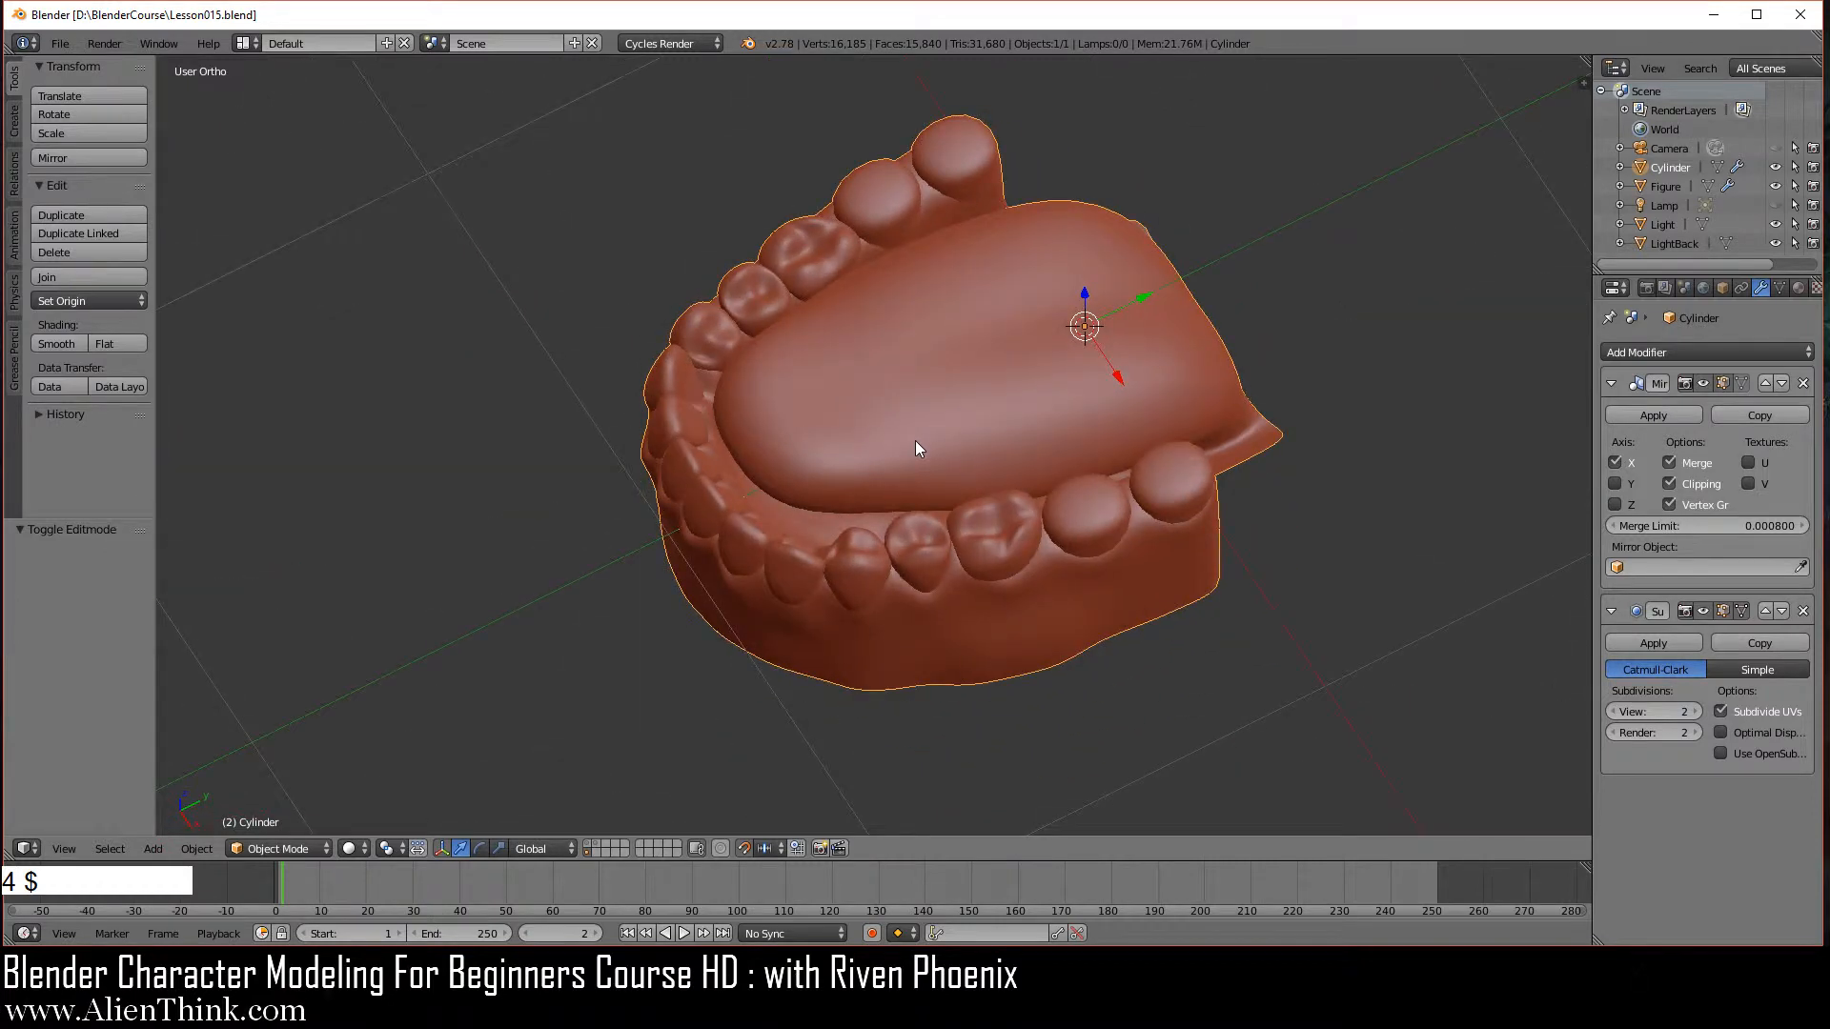
pyautogui.press('4')
pyautogui.press('4')
# Orbit vertically over the top and back of the jaw to look at its underside from the rear.
pyautogui.press('8')
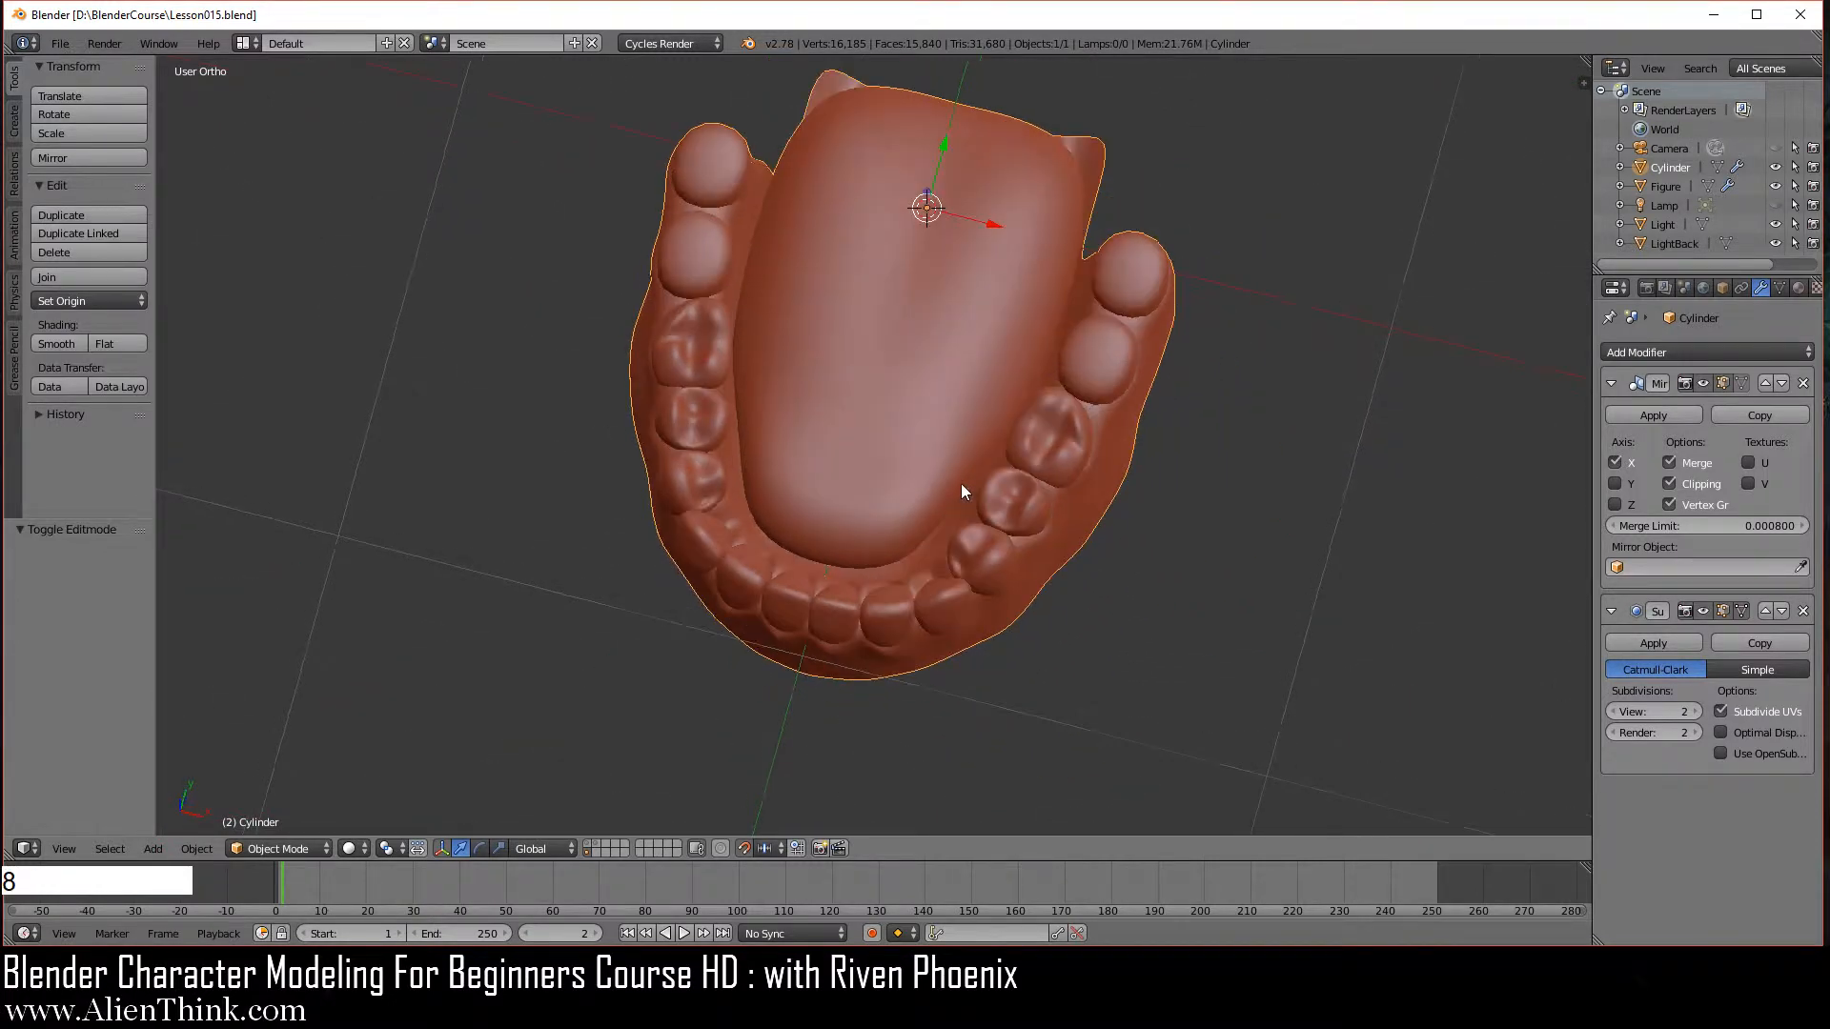
pyautogui.press('8')
pyautogui.press('8')
pyautogui.press('8')
pyautogui.press('8')
pyautogui.press('8')
pyautogui.press('8')
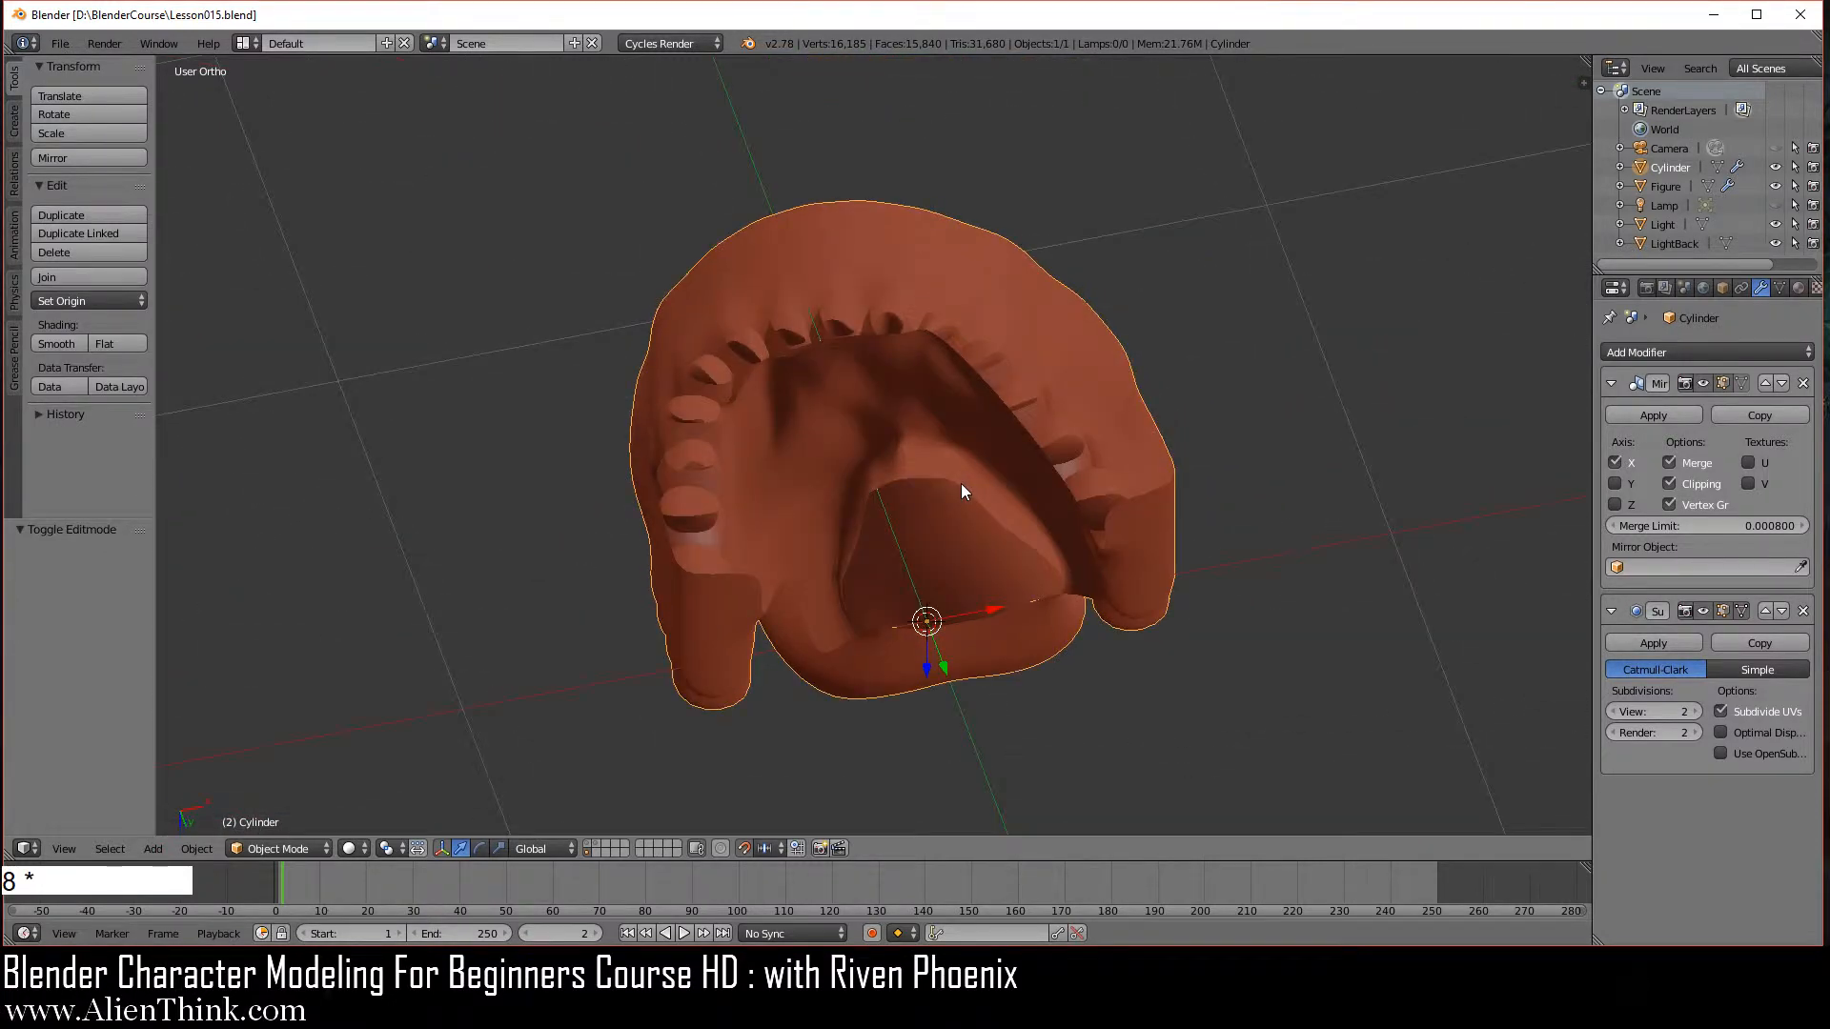
# Reset to front view and orbit vertically beneath the jaw to examine the underside again.
pyautogui.press('1')
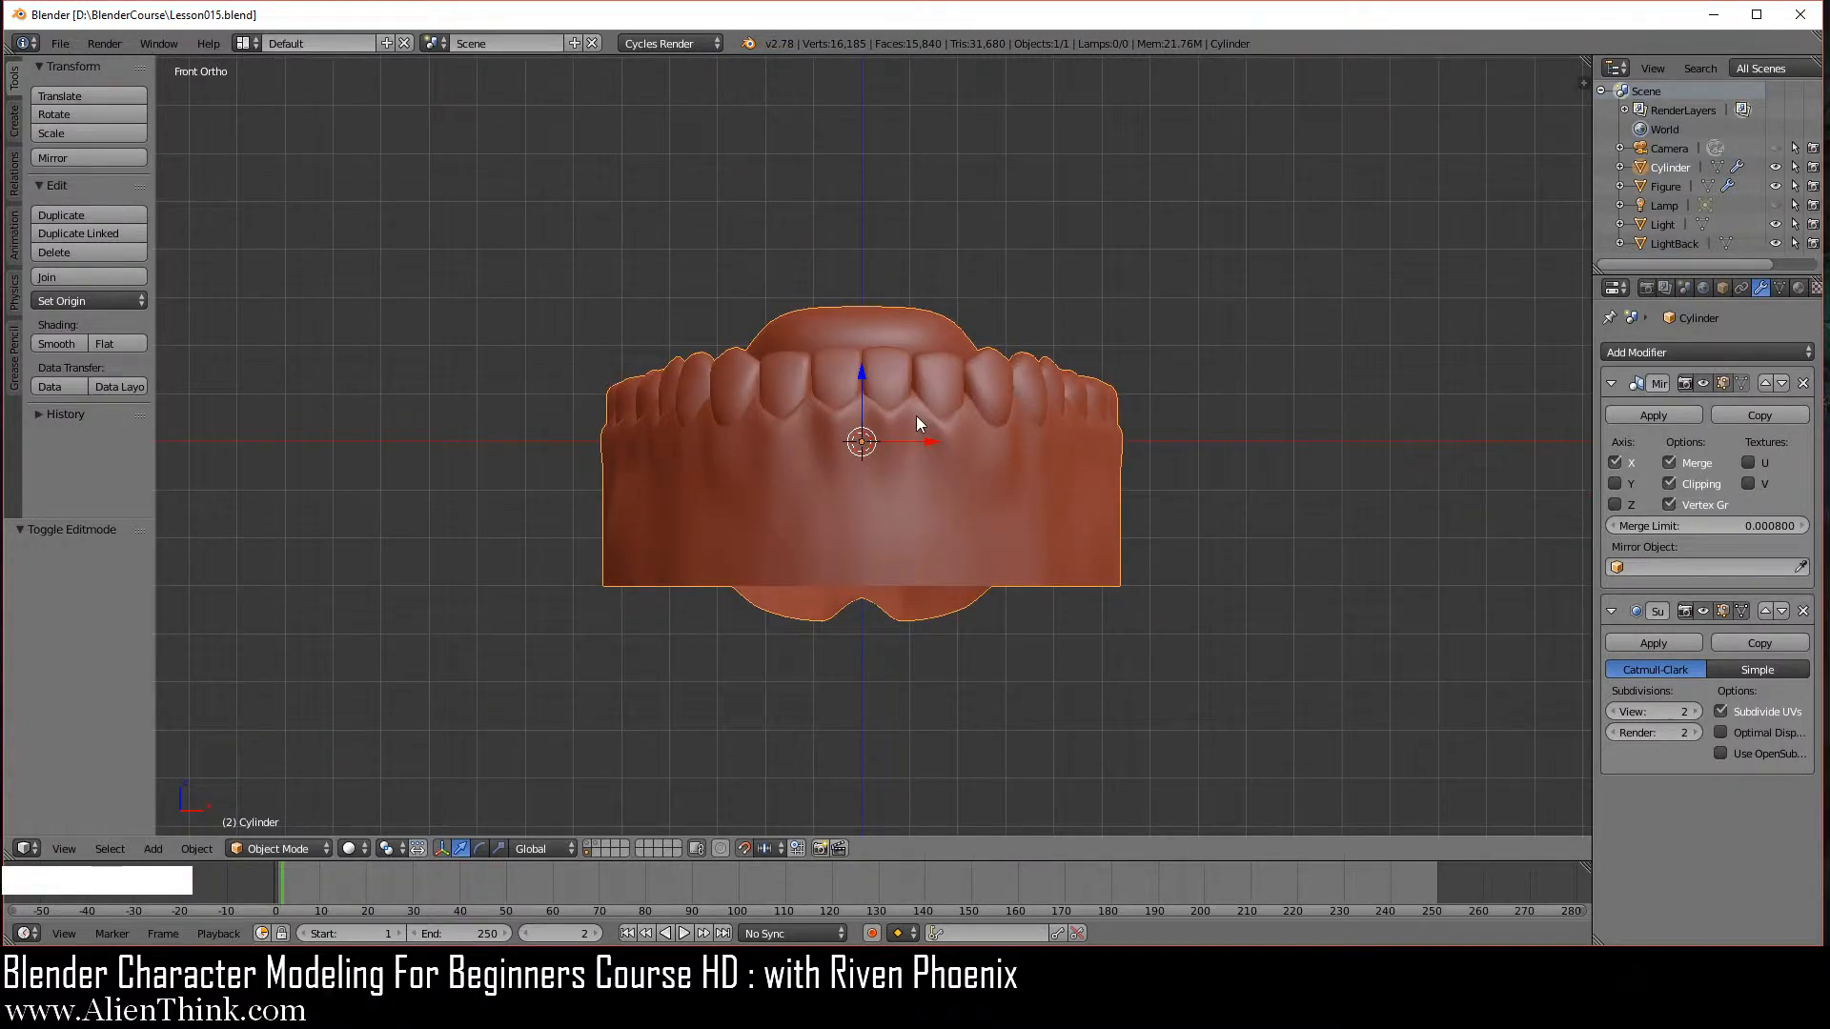
pyautogui.press('2')
pyautogui.press('2')
pyautogui.press('2')
pyautogui.press('2')
pyautogui.press('2')
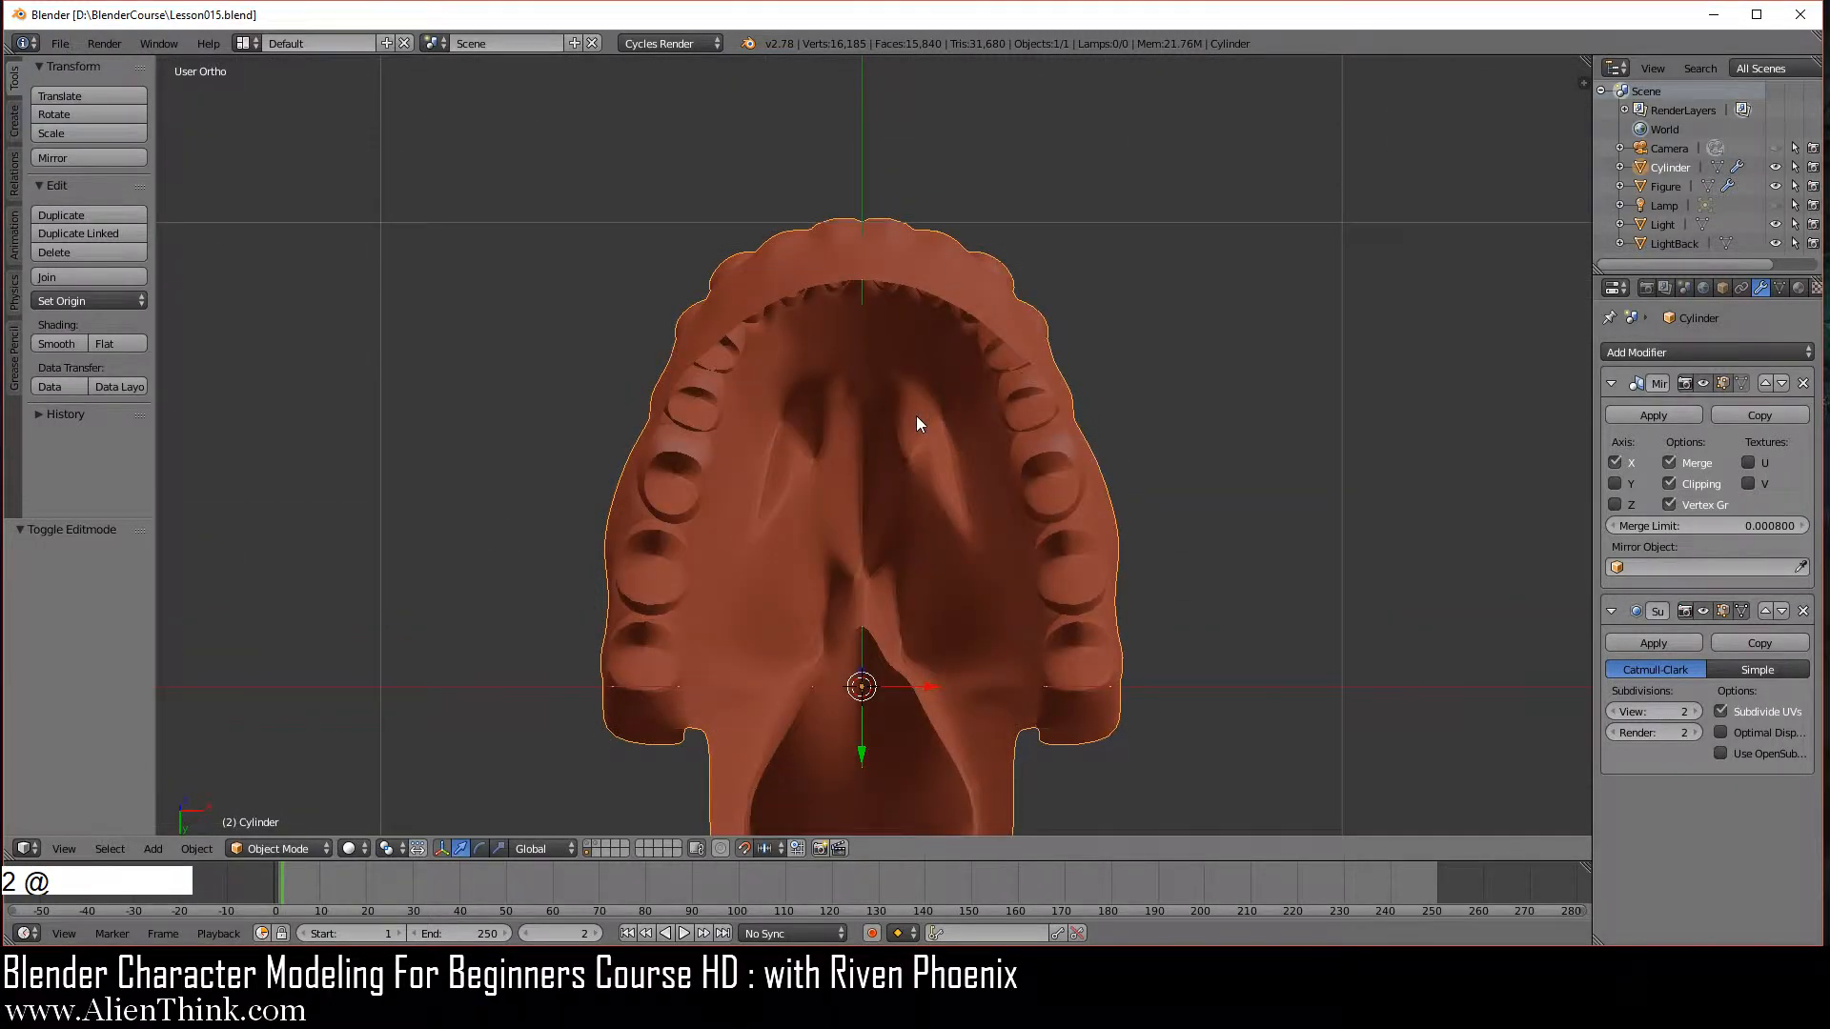
# Orbit vertically in the reverse direction from the underside to a raised view of the front teeth.
pyautogui.press('8')
pyautogui.press('8')
pyautogui.press('8')
pyautogui.press('8')
pyautogui.press('8')
pyautogui.press('8')
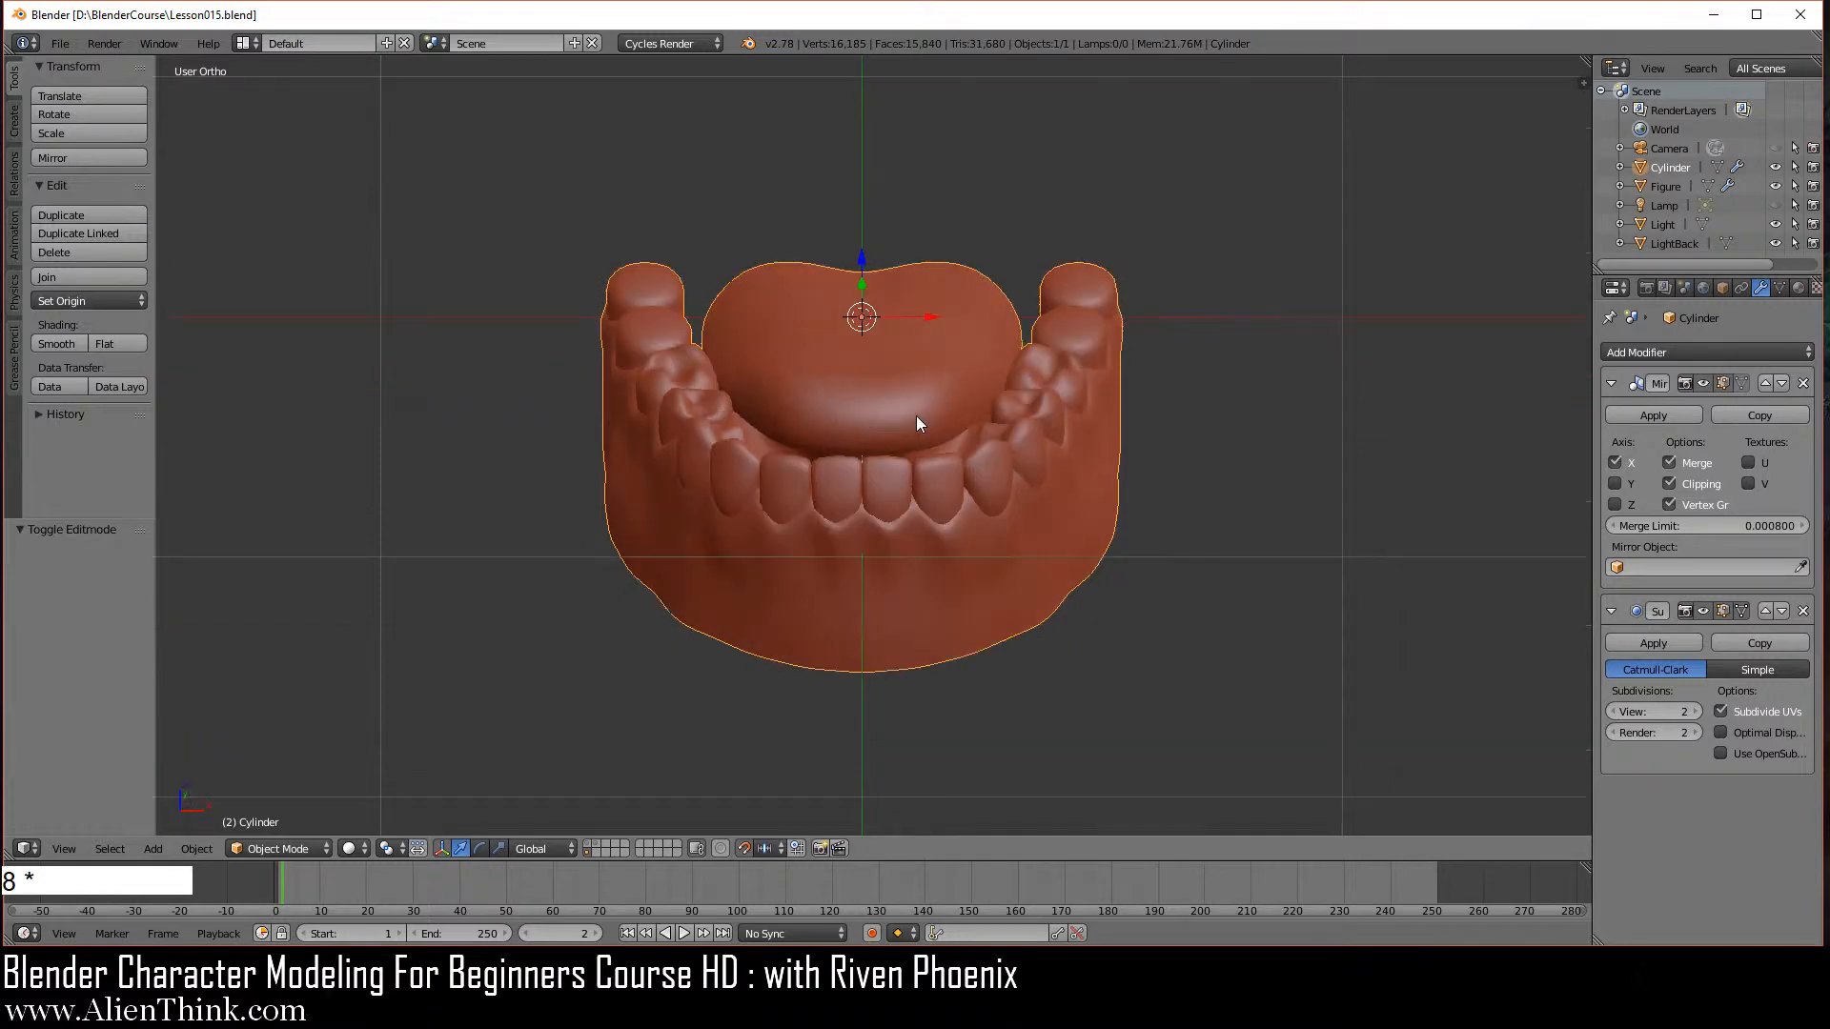
# Orbit the raised view horizontally to one side of the jaw and across to the other side.
pyautogui.press('4')
pyautogui.press('4')
pyautogui.press('4')
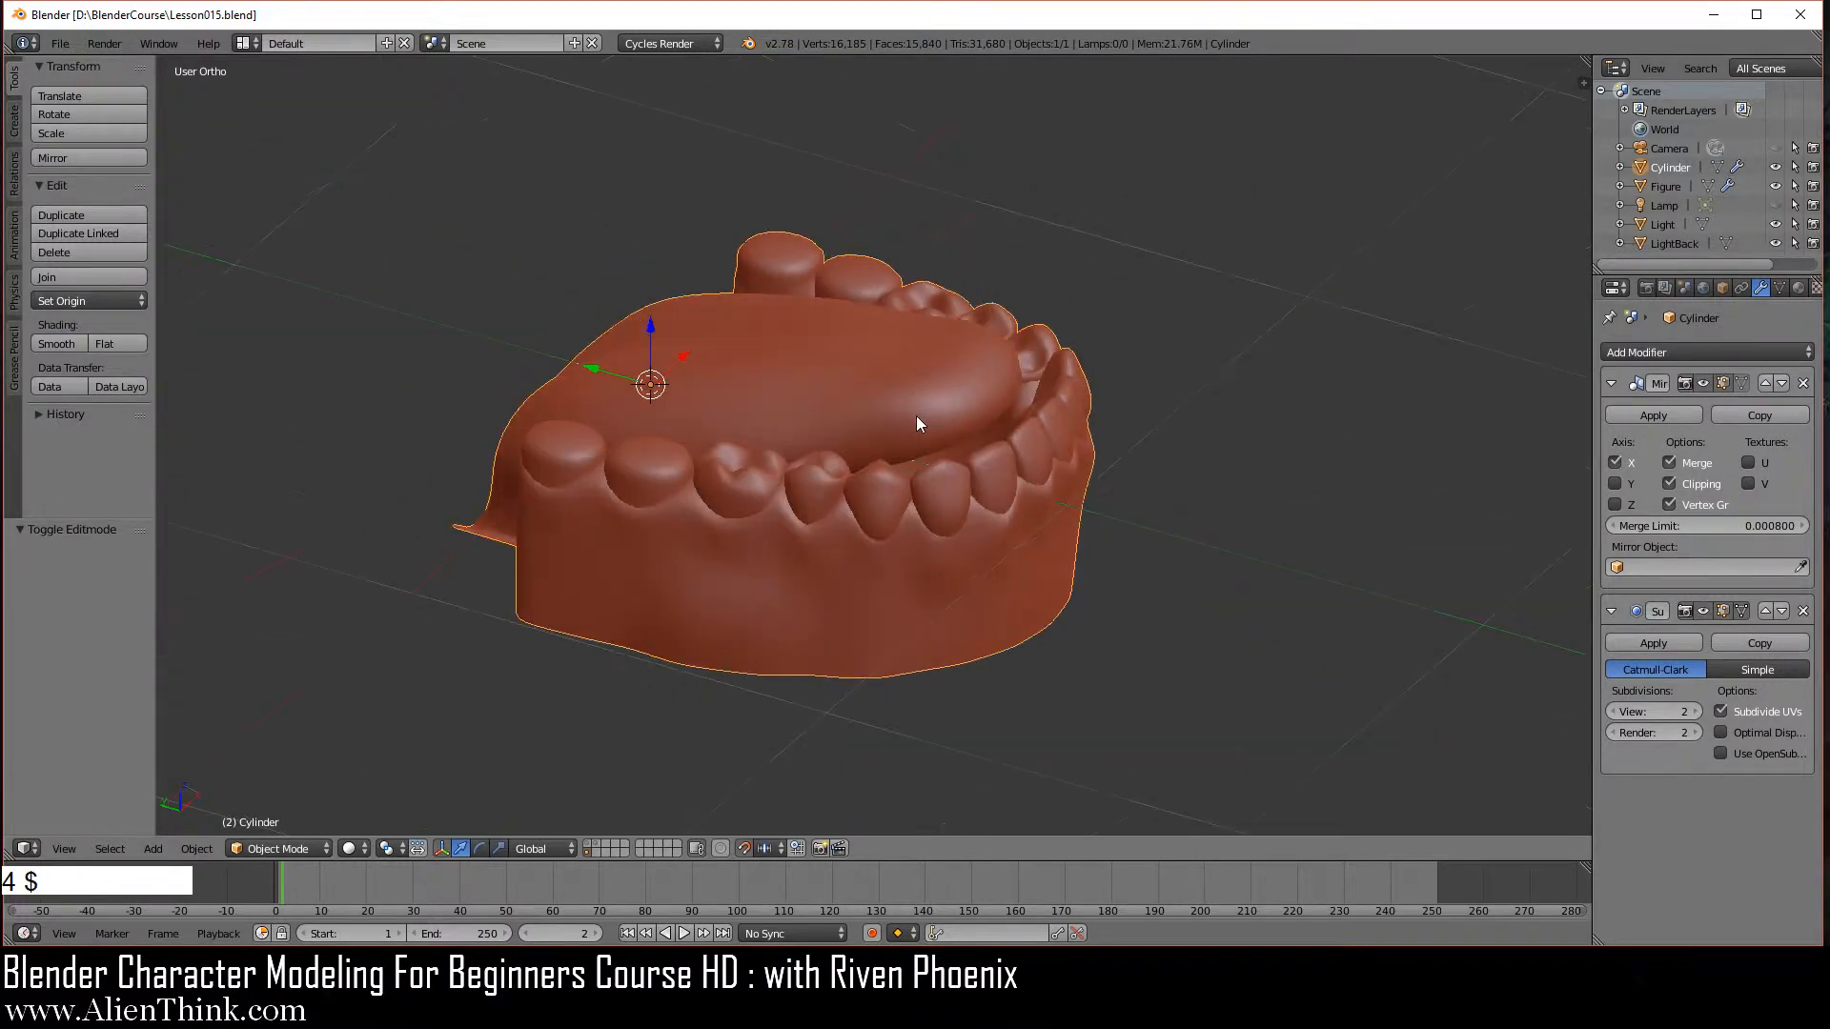
pyautogui.press('6')
pyautogui.press('6')
pyautogui.press('6')
pyautogui.press('6')
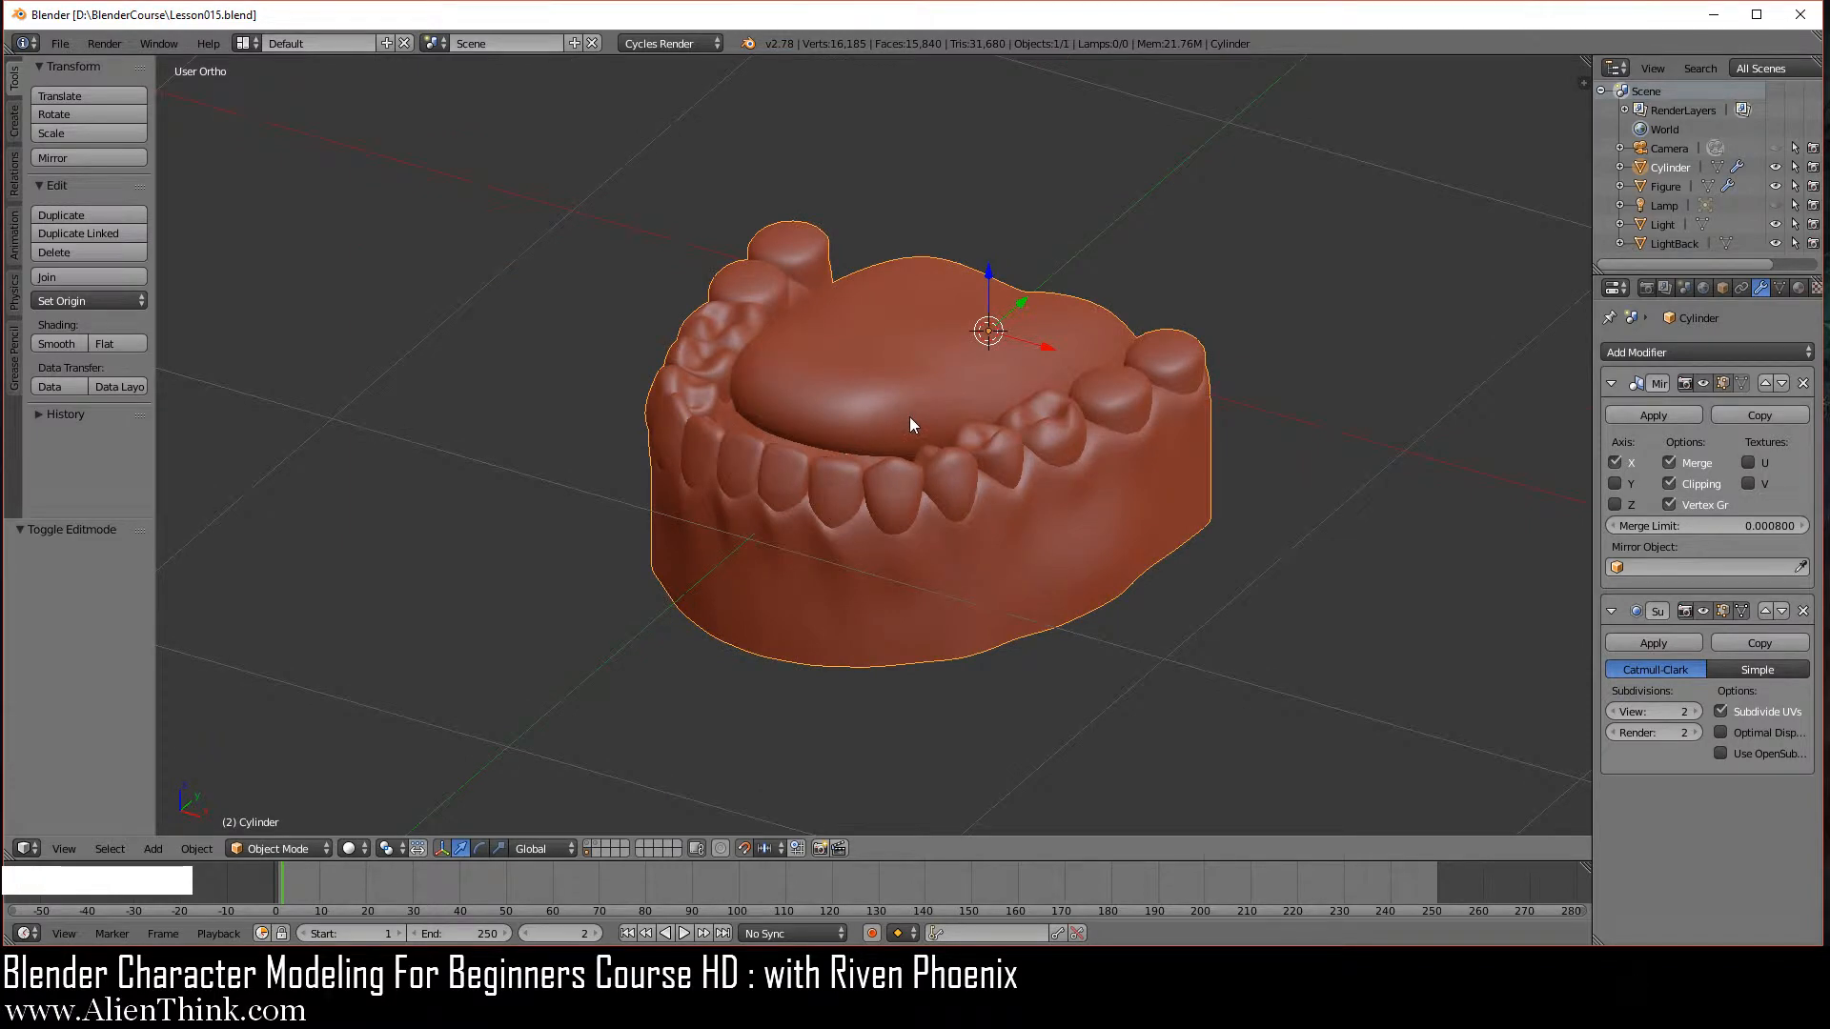
# From front view, orbit below the jaw and roll the view counterclockwise.
pyautogui.press('1')
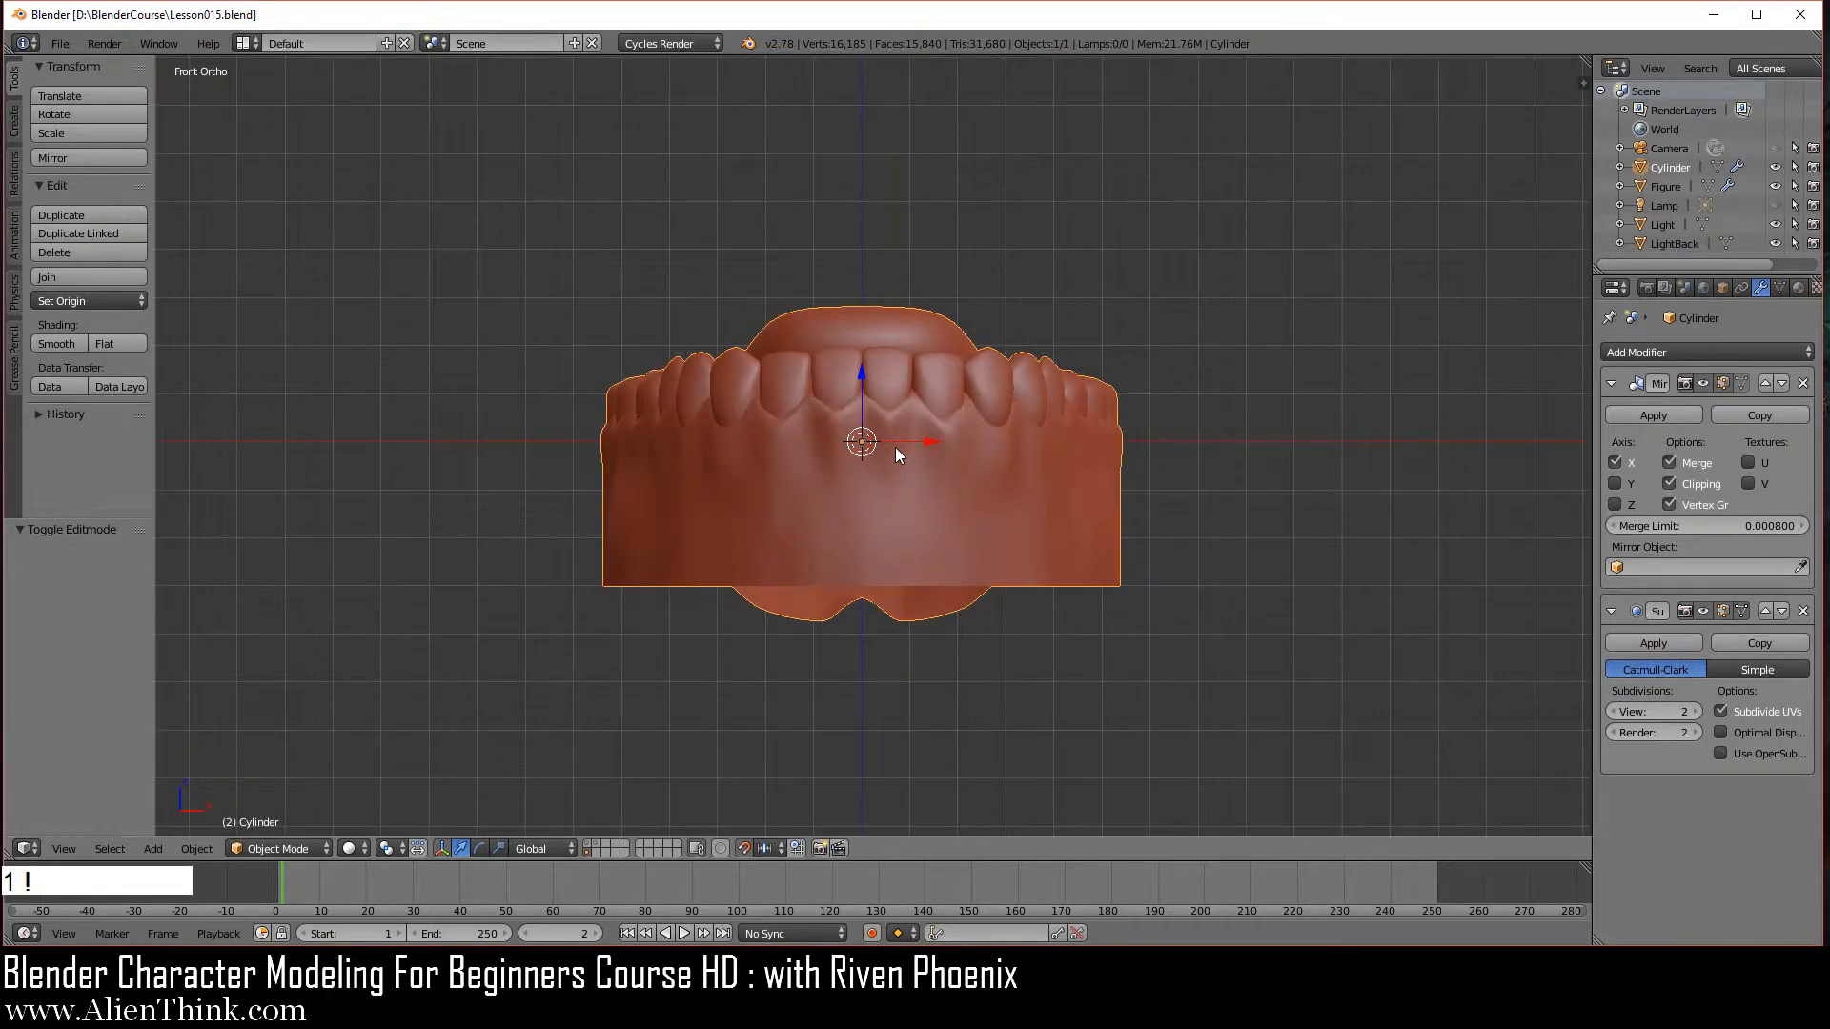
pyautogui.press('2')
pyautogui.press('2')
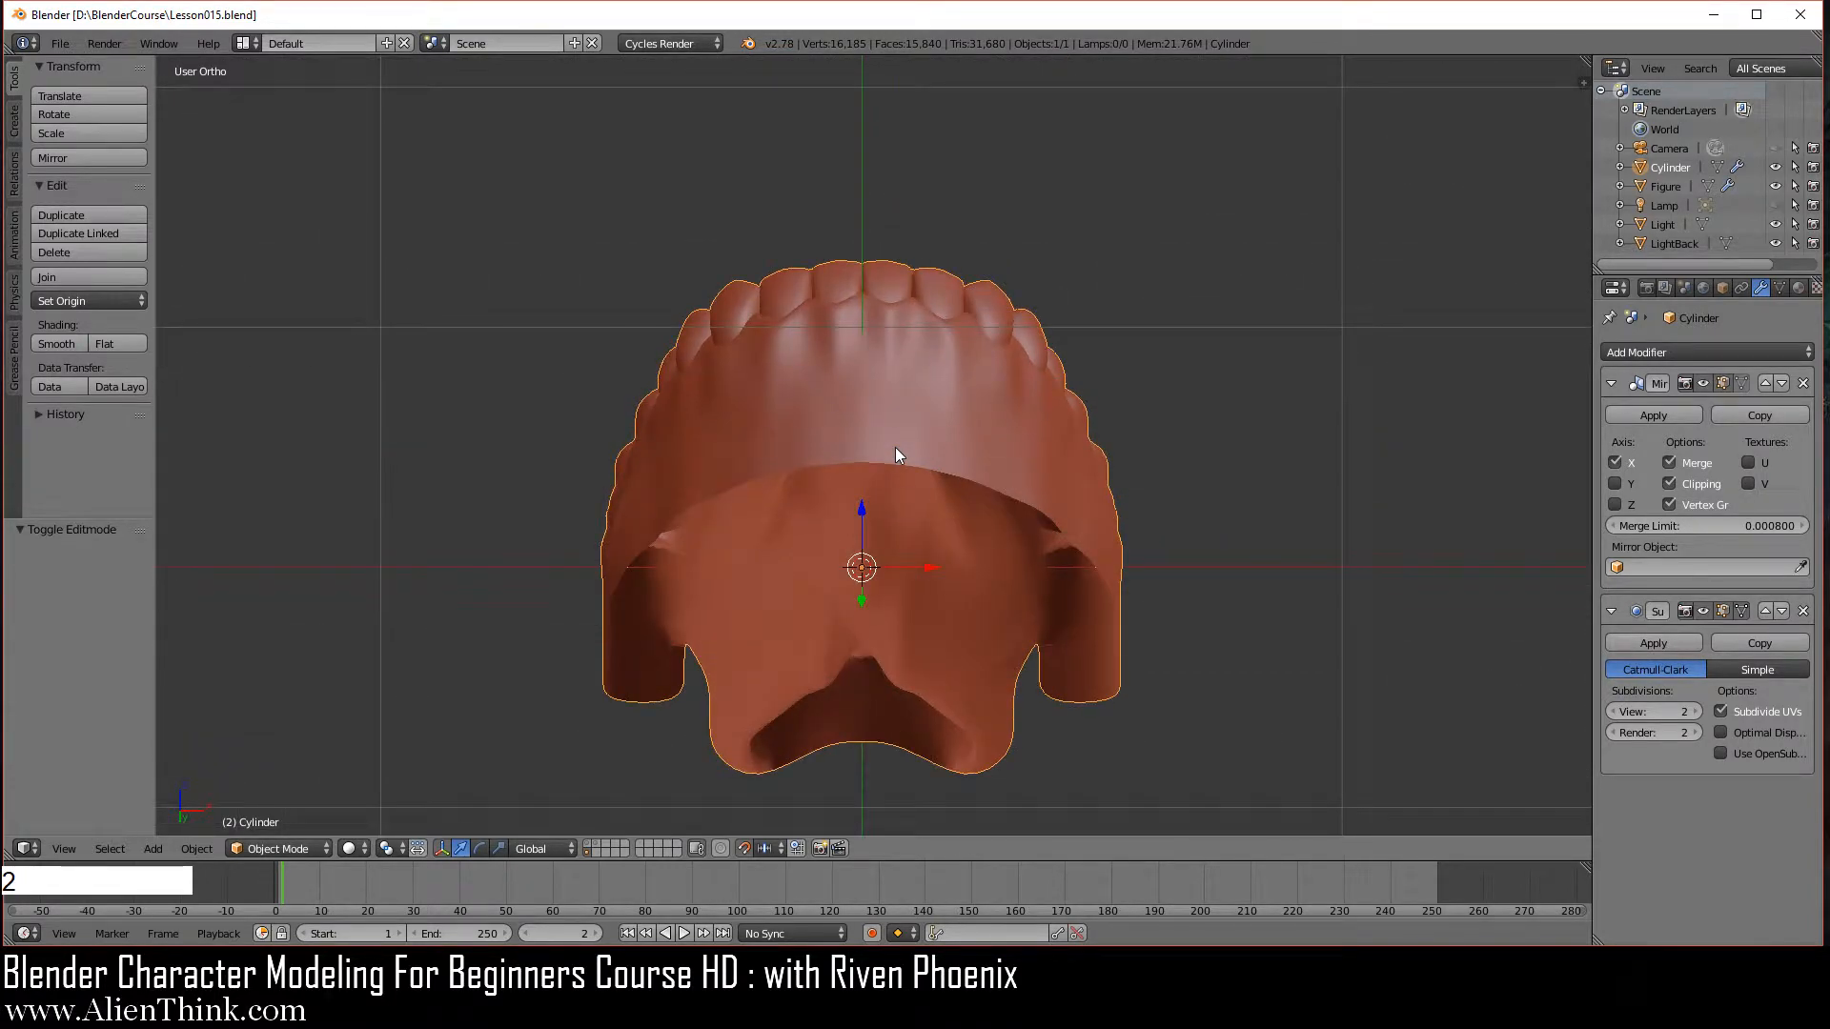
pyautogui.hotkey('shift', '2')
pyautogui.hotkey('shift', '4')
pyautogui.hotkey('shift', '4')
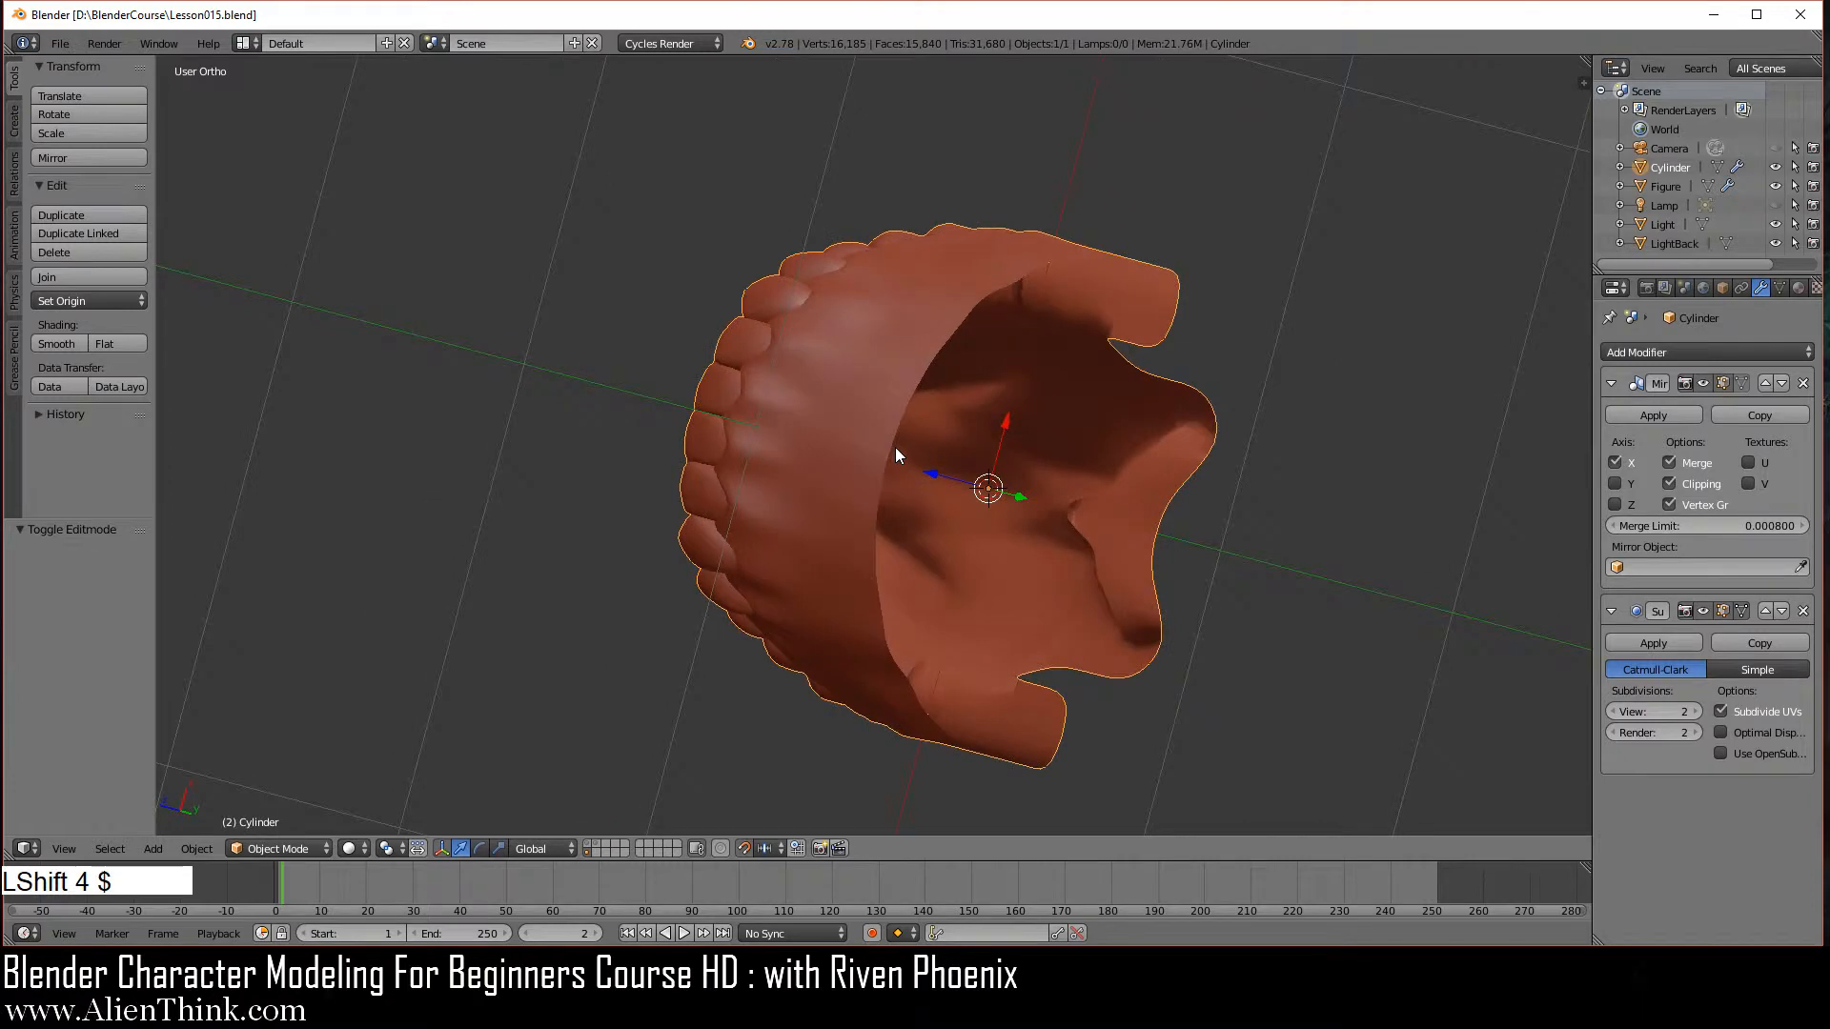
pyautogui.hotkey('shift', '4')
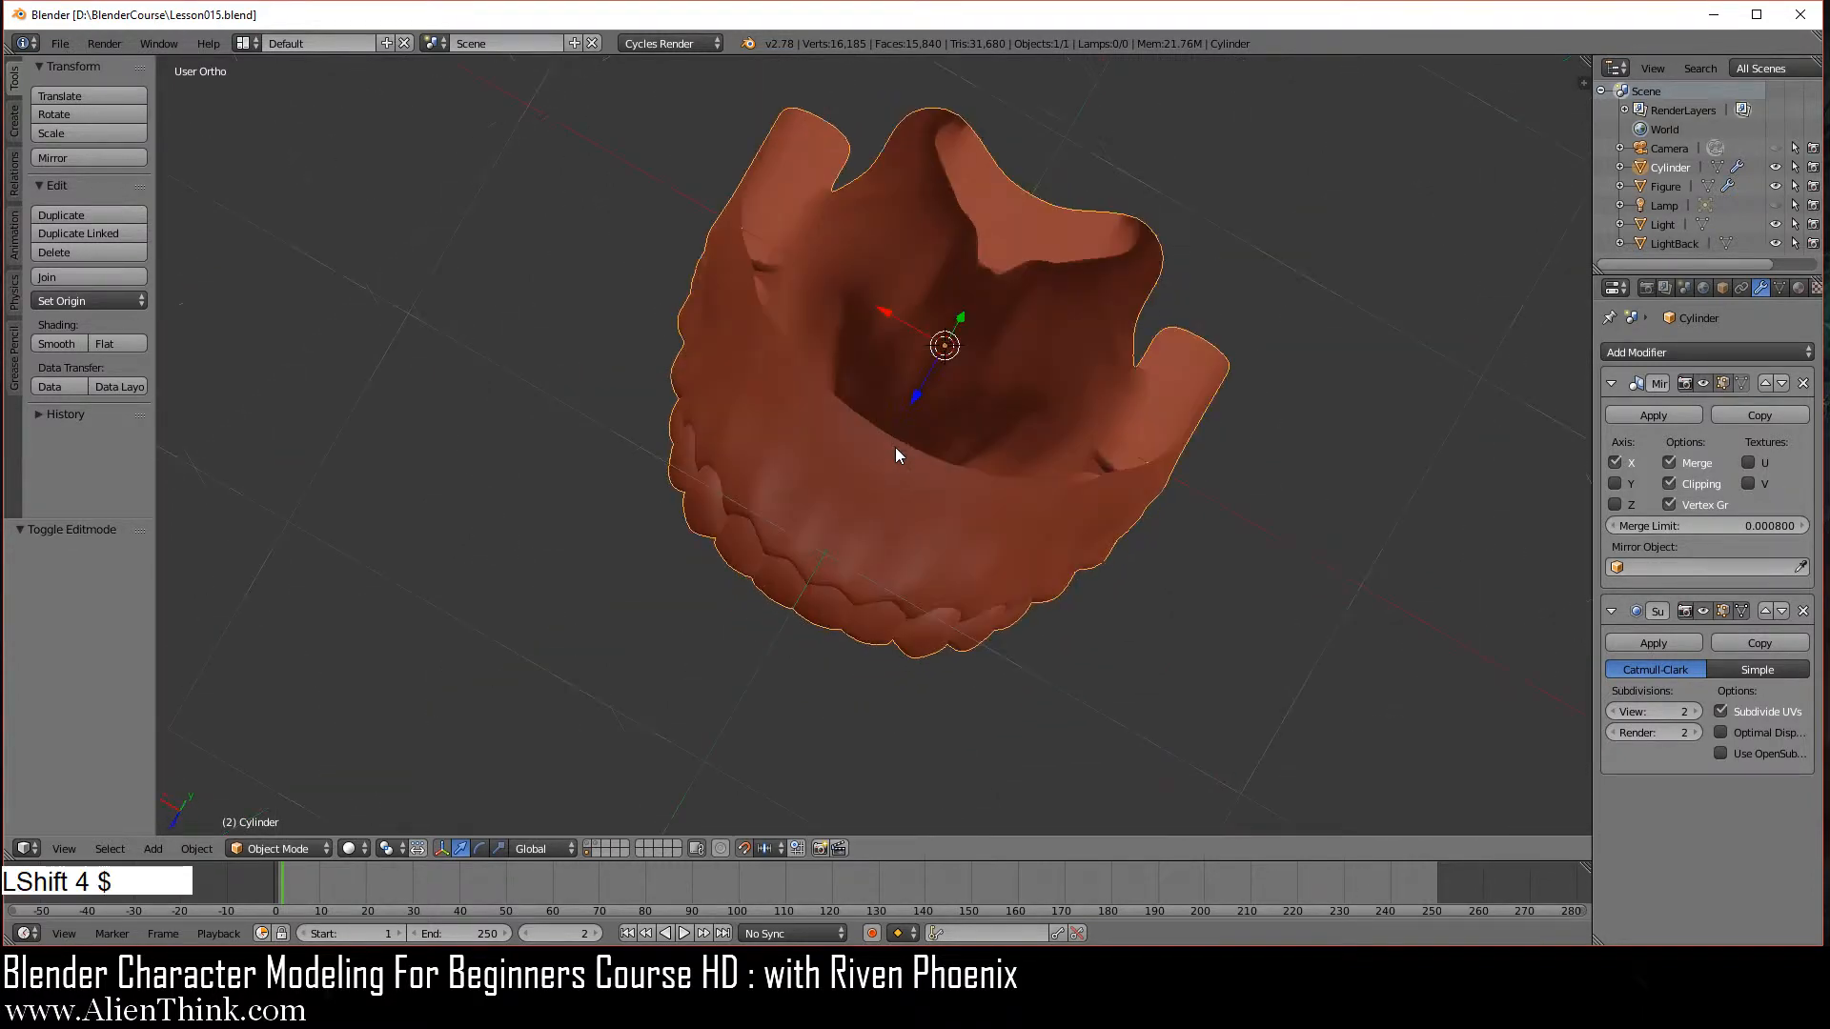
# Combine horizontal orbiting with further counterclockwise rolling to inspect the jaw's underside and outer side from tilted angles.
pyautogui.press('shift+KP_4')
pyautogui.press('KP_4')
pyautogui.press('KP_4')
pyautogui.press('KP_4')
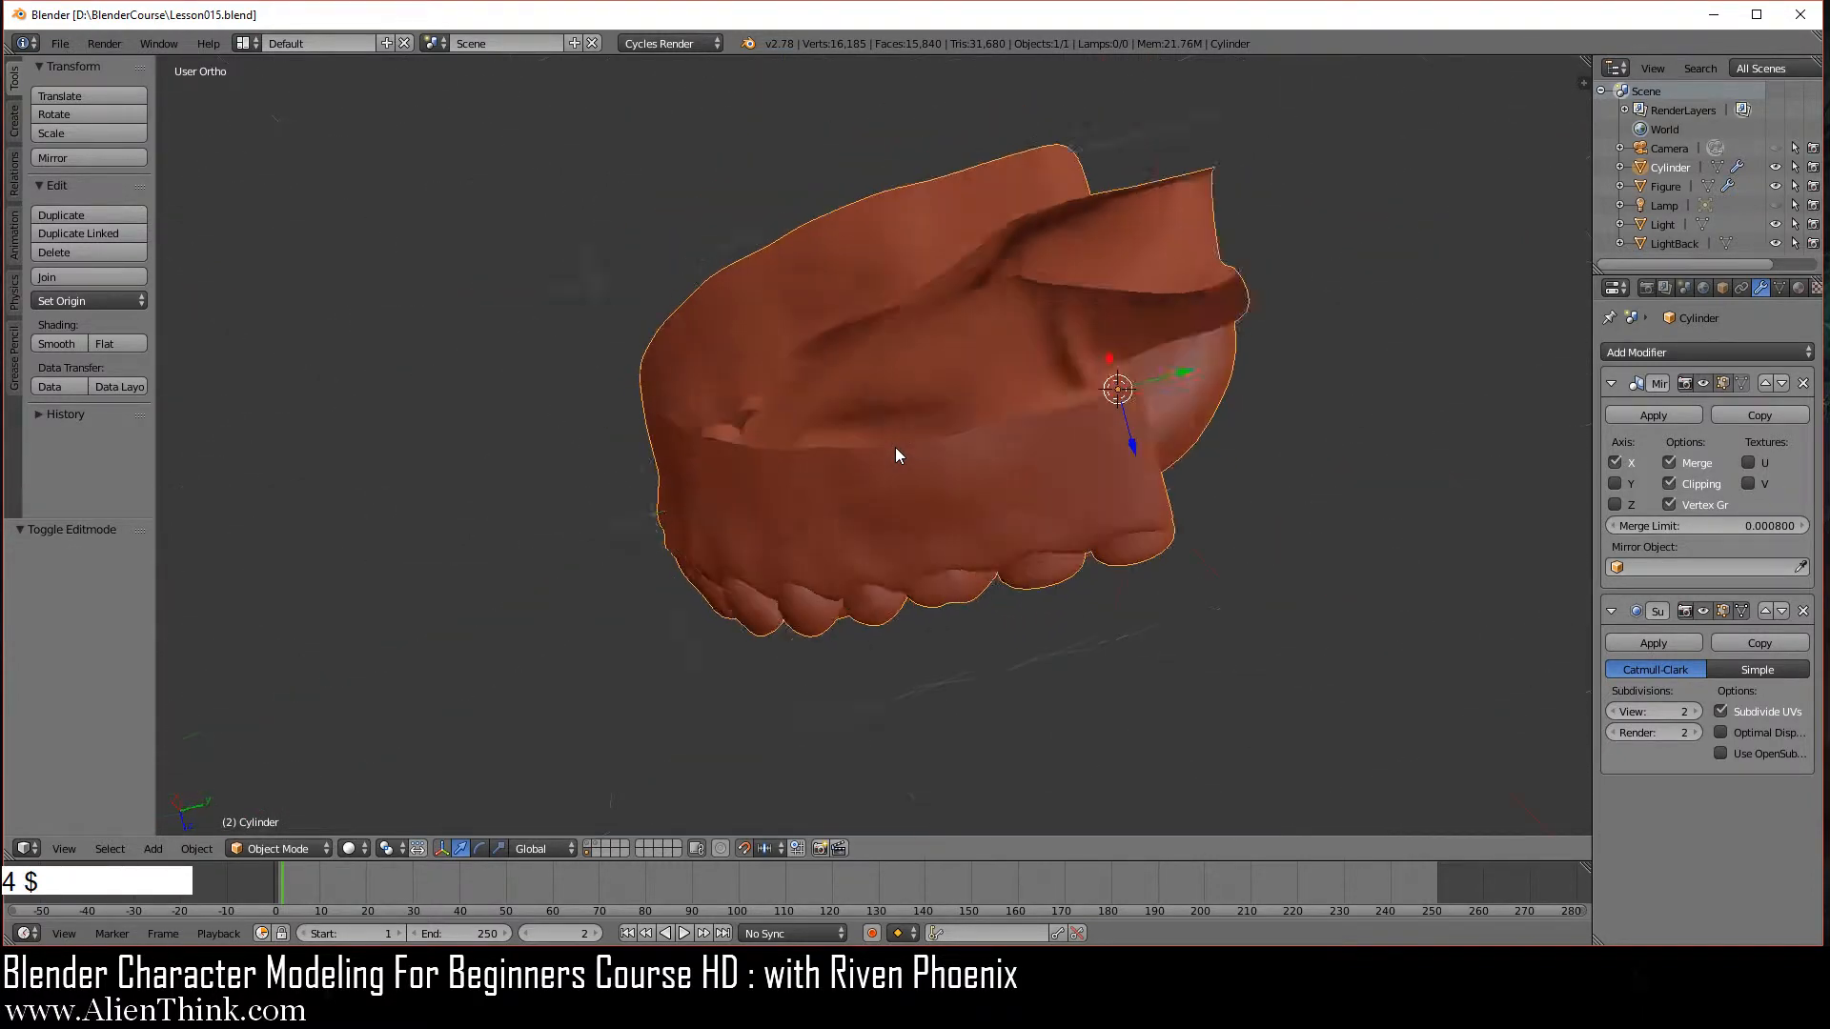
pyautogui.press('KP_4')
pyautogui.press('shift+KP_4')
pyautogui.press('shift+KP_4')
pyautogui.press('shift+KP_4')
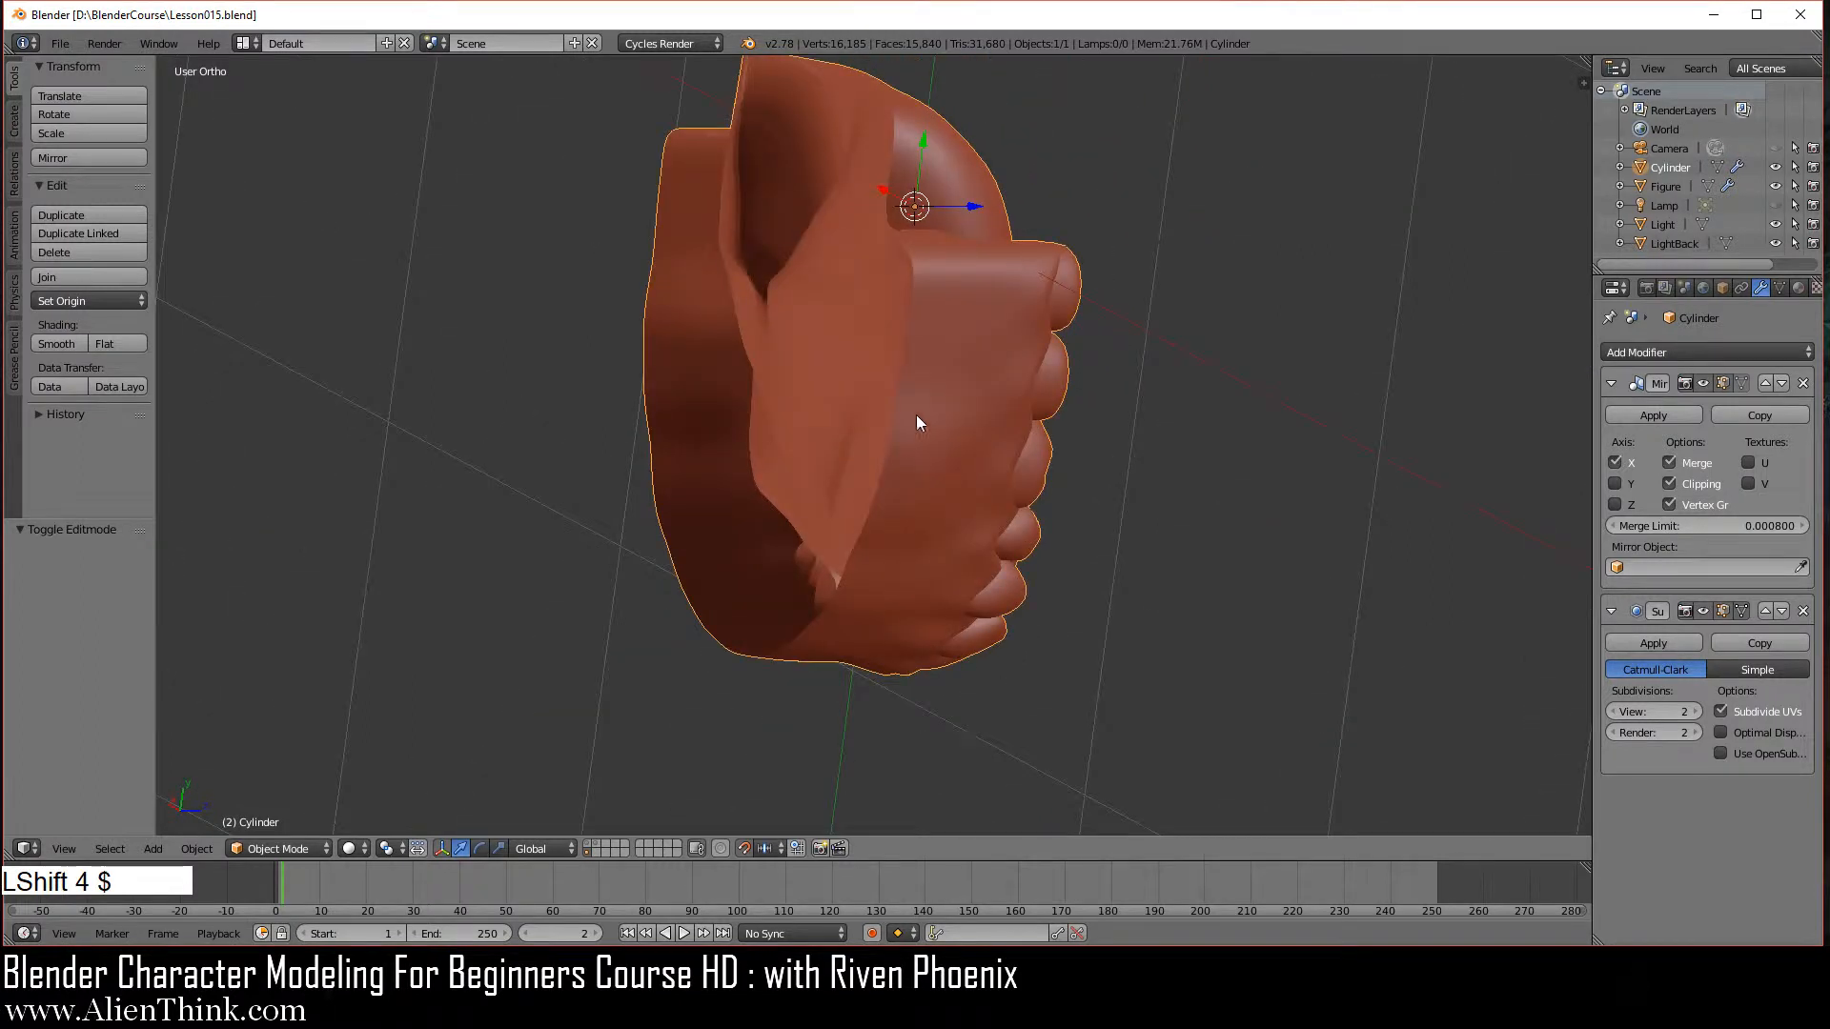
pyautogui.press('shift+KP_4')
pyautogui.press('shift+KP_4')
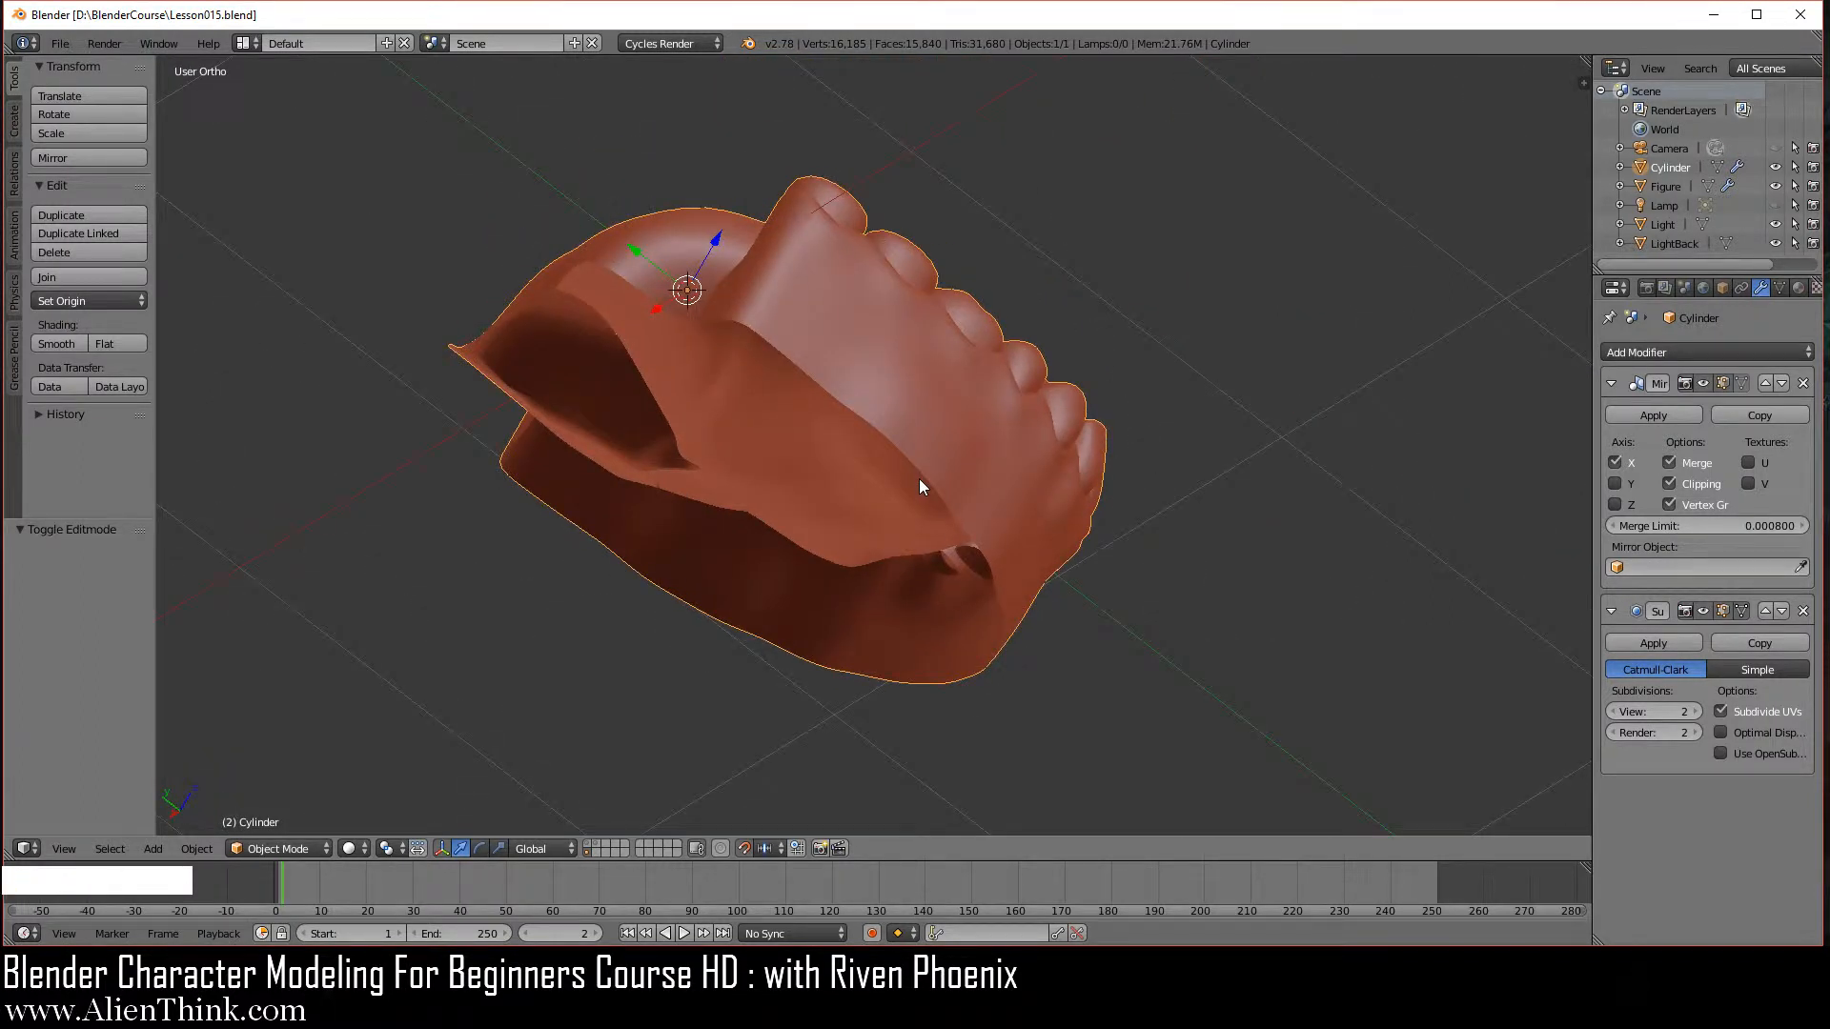
# Roll the tilted view of the jaw clockwise and return to front view.
pyautogui.press('shift+KP_6')
pyautogui.press('shift+KP_6')
pyautogui.press('shift+KP_6')
pyautogui.press('shift+KP_6')
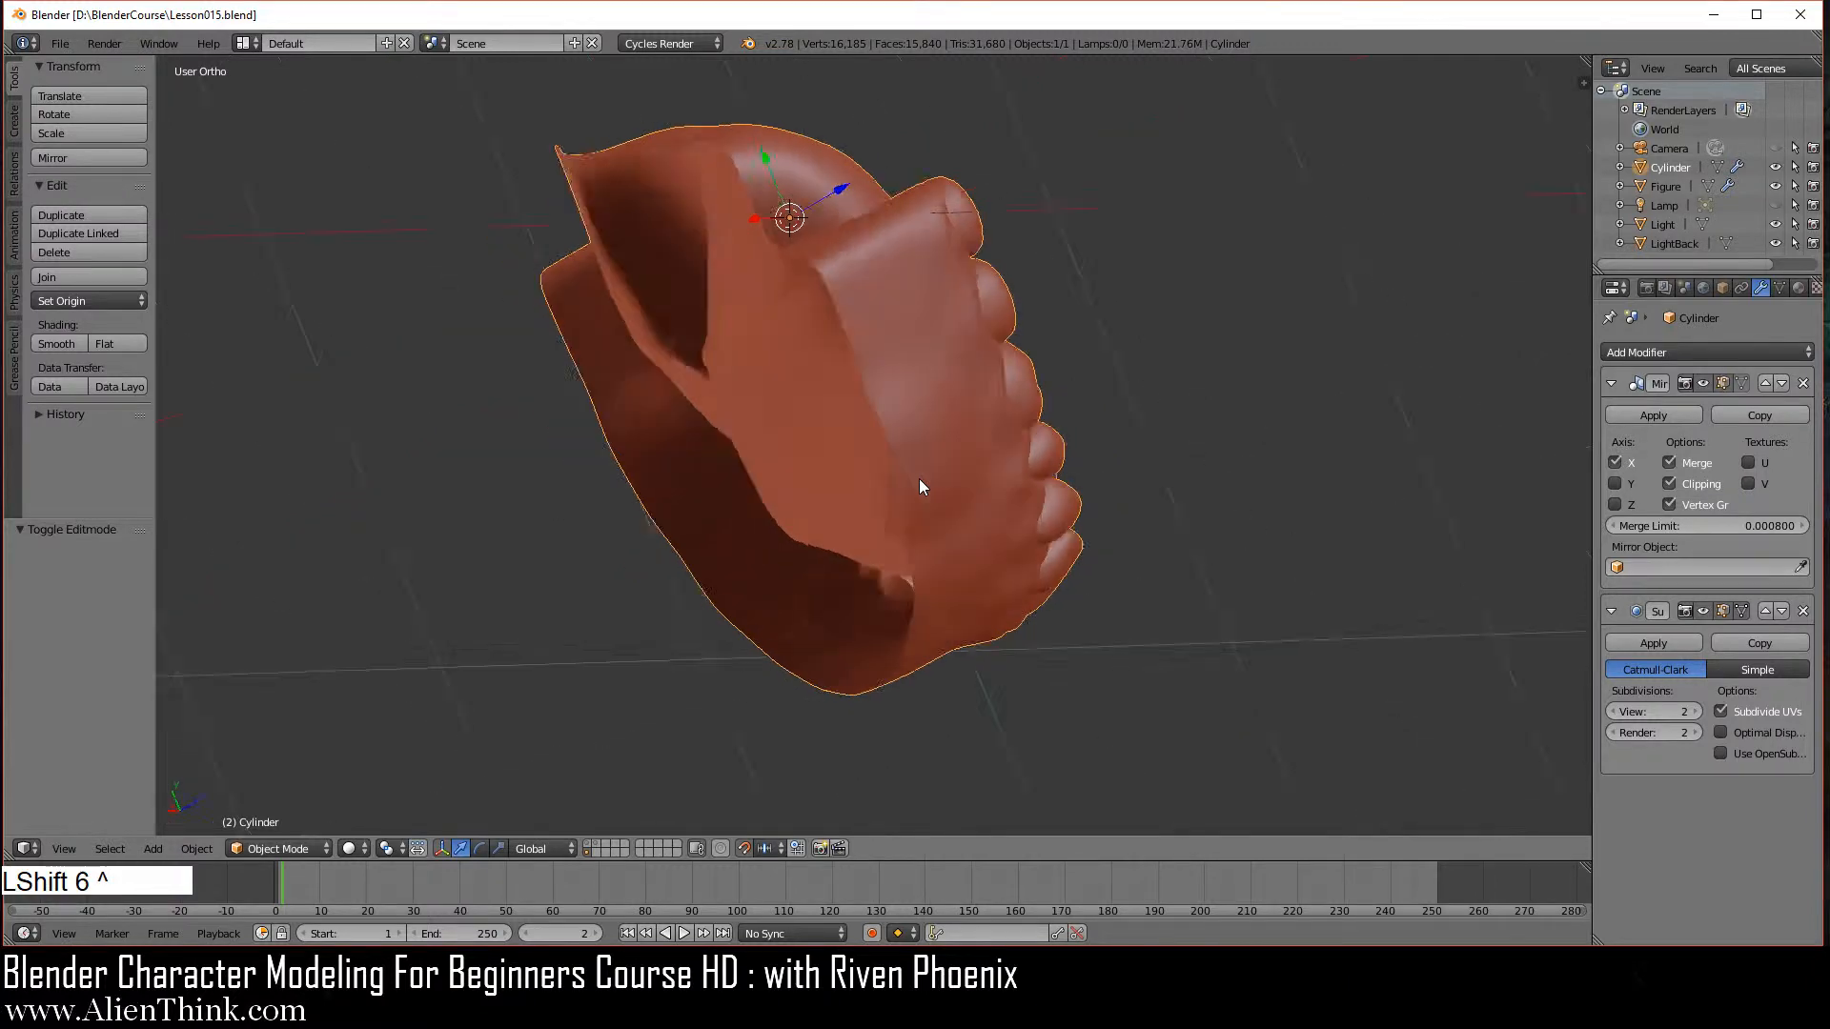
pyautogui.press('shift+KP_6')
pyautogui.press('KP_1')
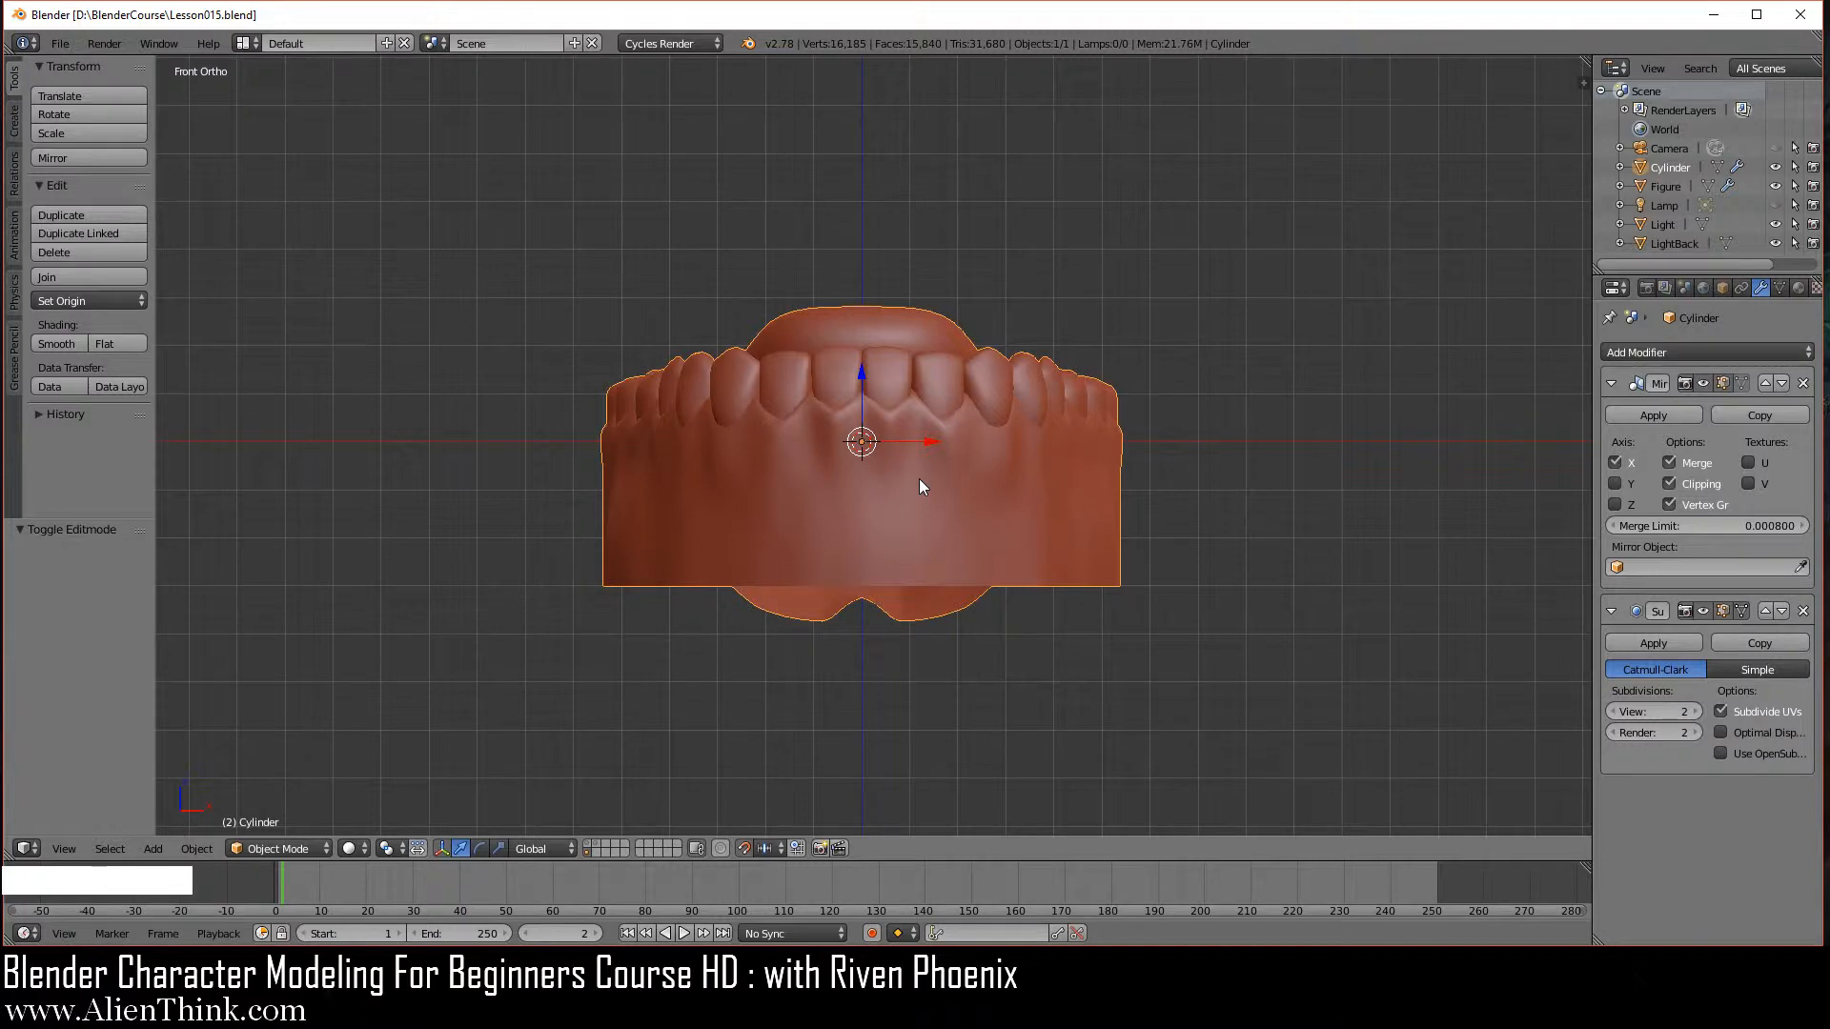
# Orbit horizontally from the front to the side of the jaw and roll that side view clockwise.
pyautogui.press('shift+KP_6')
pyautogui.press('shift+KP_6')
pyautogui.press('shift+KP_6')
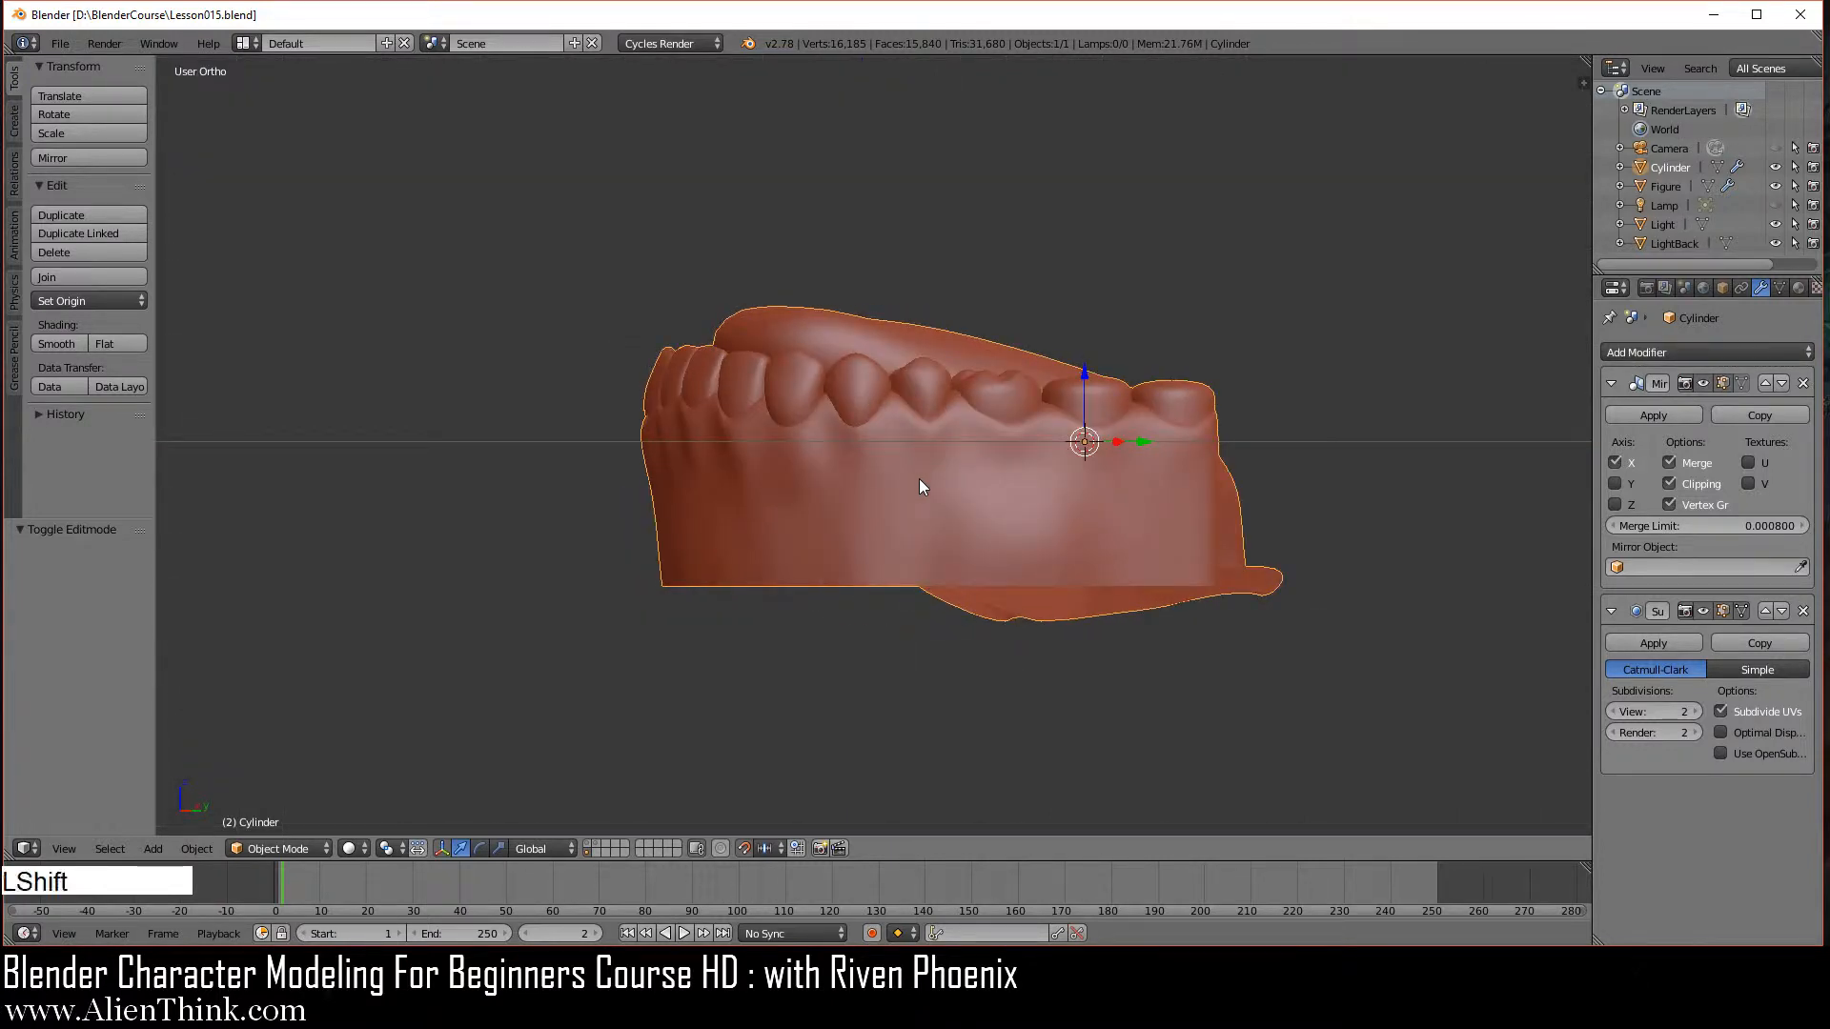
pyautogui.press('shift+KP_6')
pyautogui.press('shift+KP_6')
pyautogui.press('shift+KP_6')
pyautogui.press('shift+KP_6')
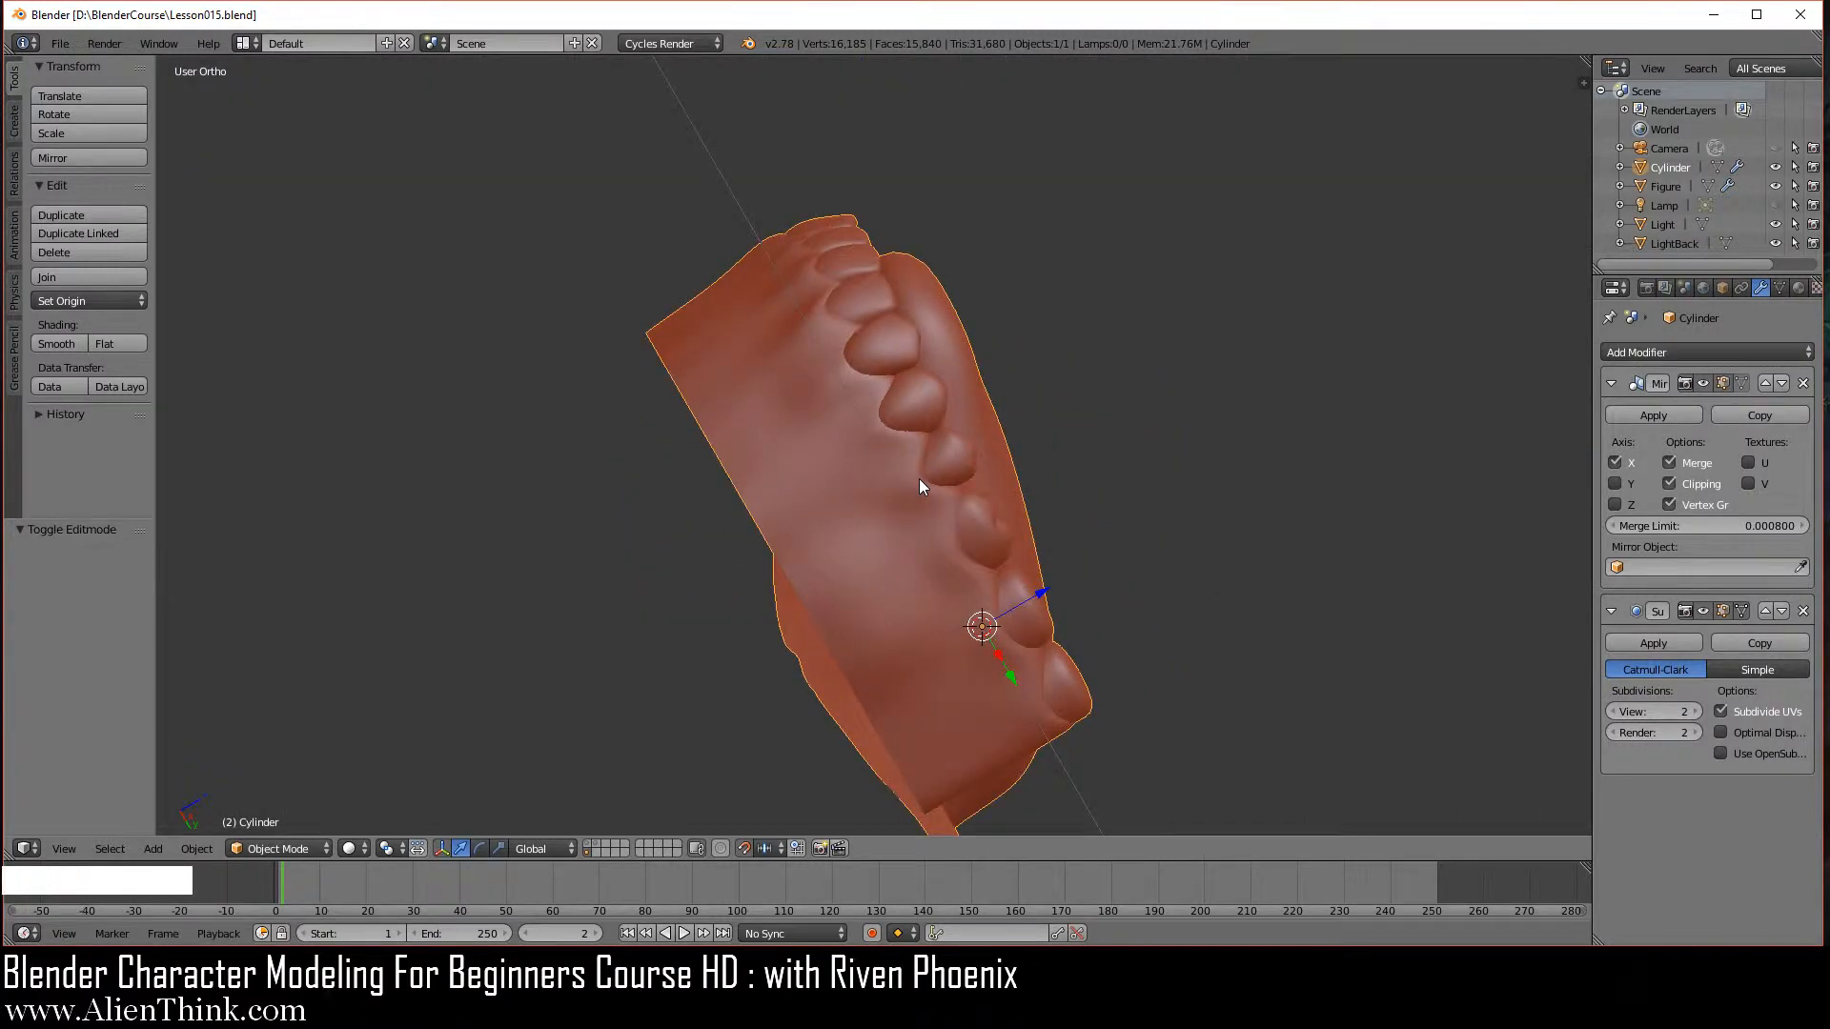
# Switch to top view, orbit vertically towards the back of the tongue, and return to front view.
pyautogui.press('KP_7')
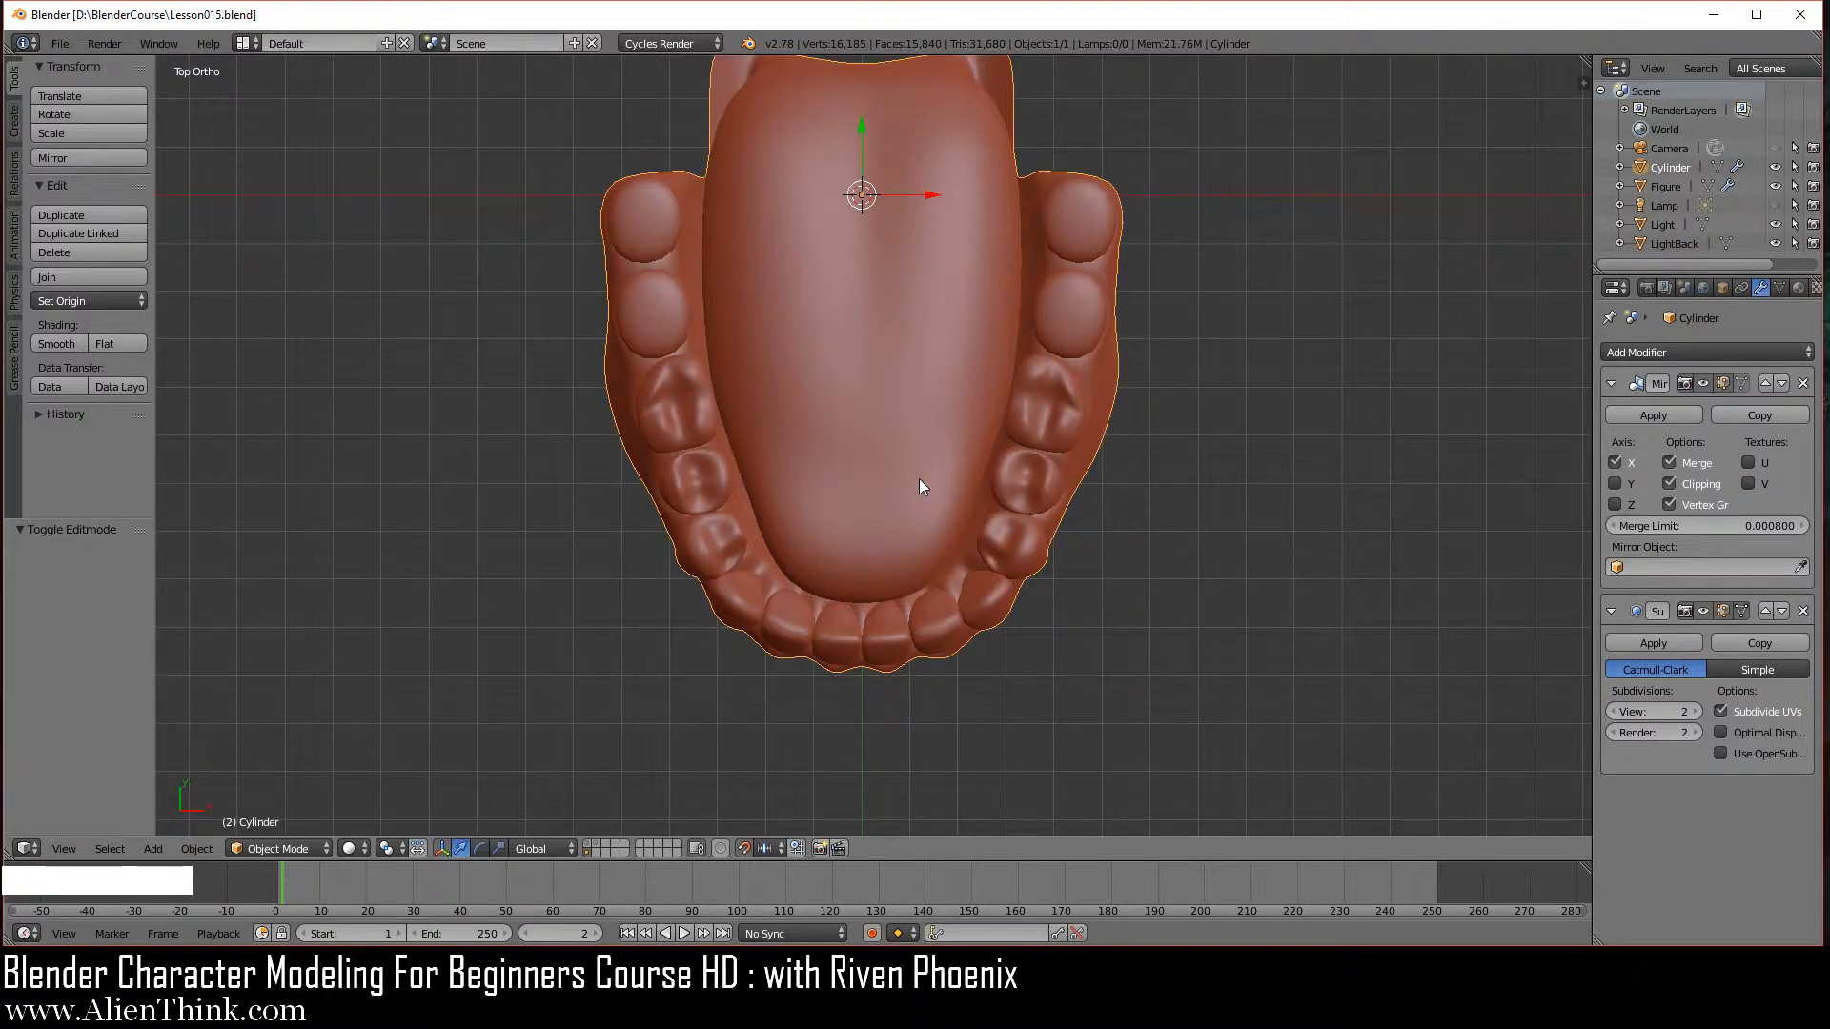
pyautogui.press('KP_8')
pyautogui.press('KP_8')
pyautogui.press('KP_8')
pyautogui.press('KP_8')
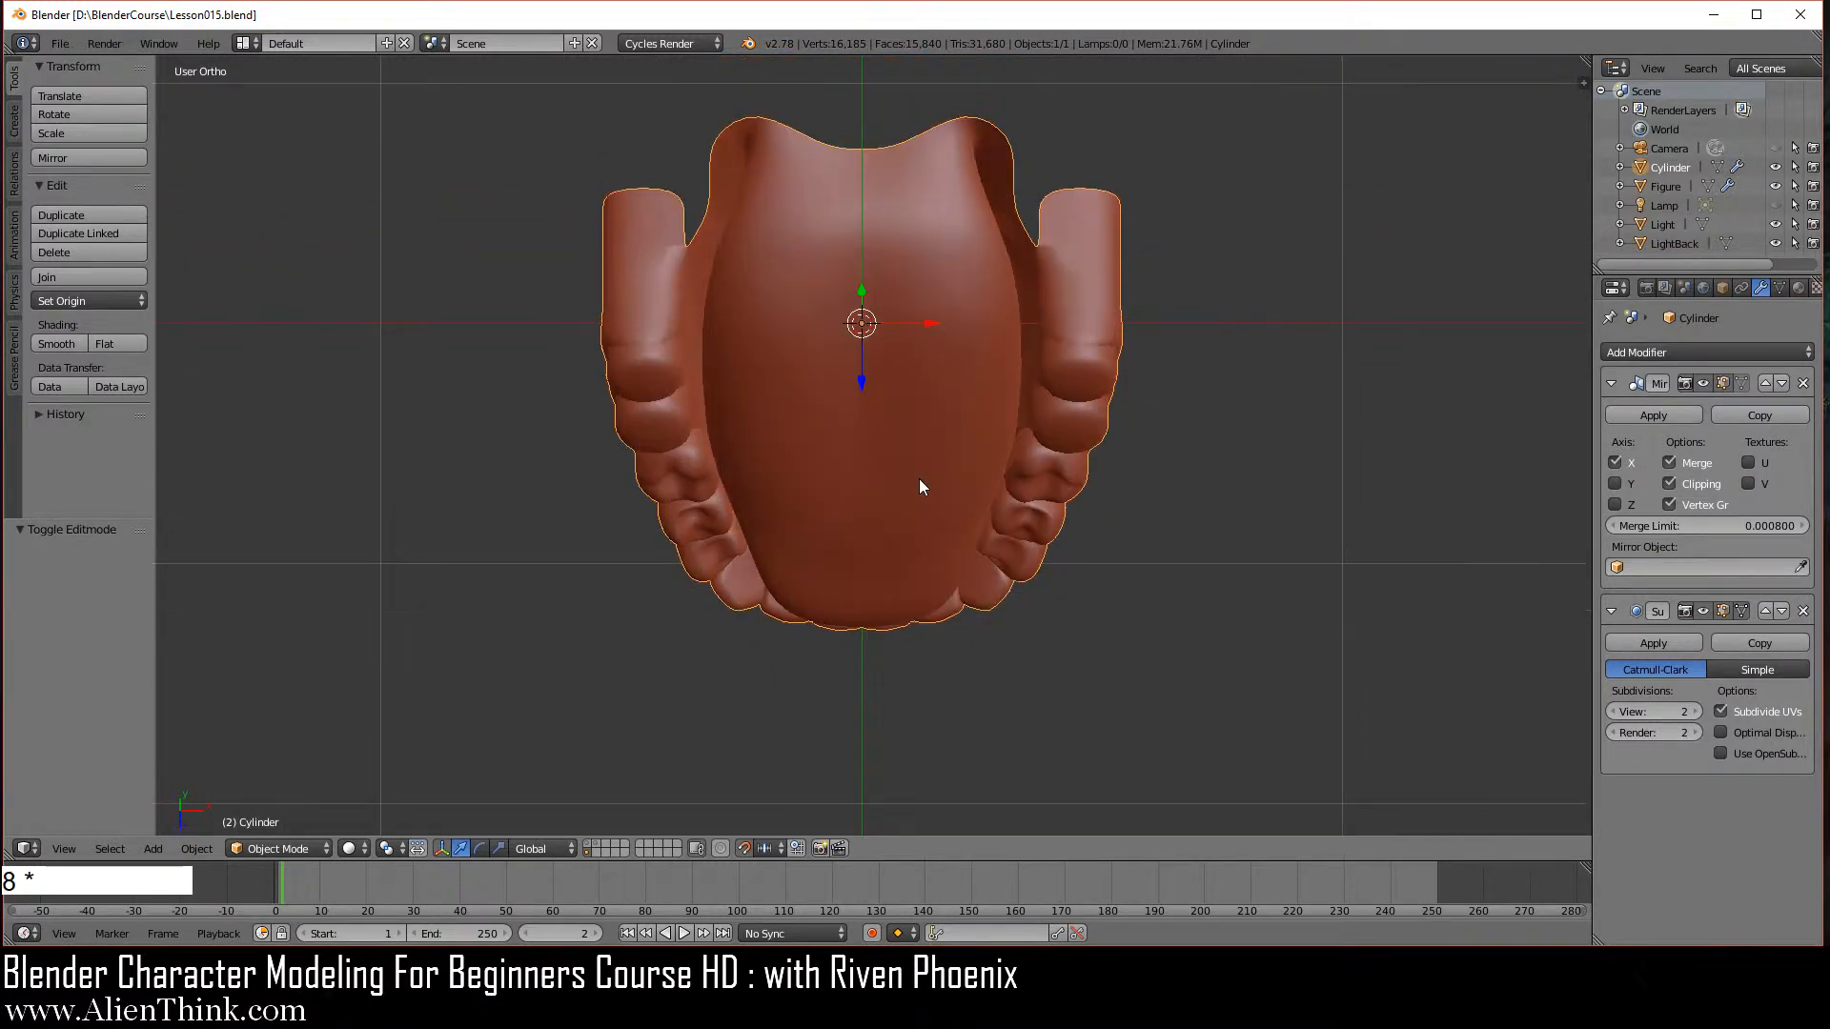
pyautogui.press('shift+KP_8')
pyautogui.press('KP_1')
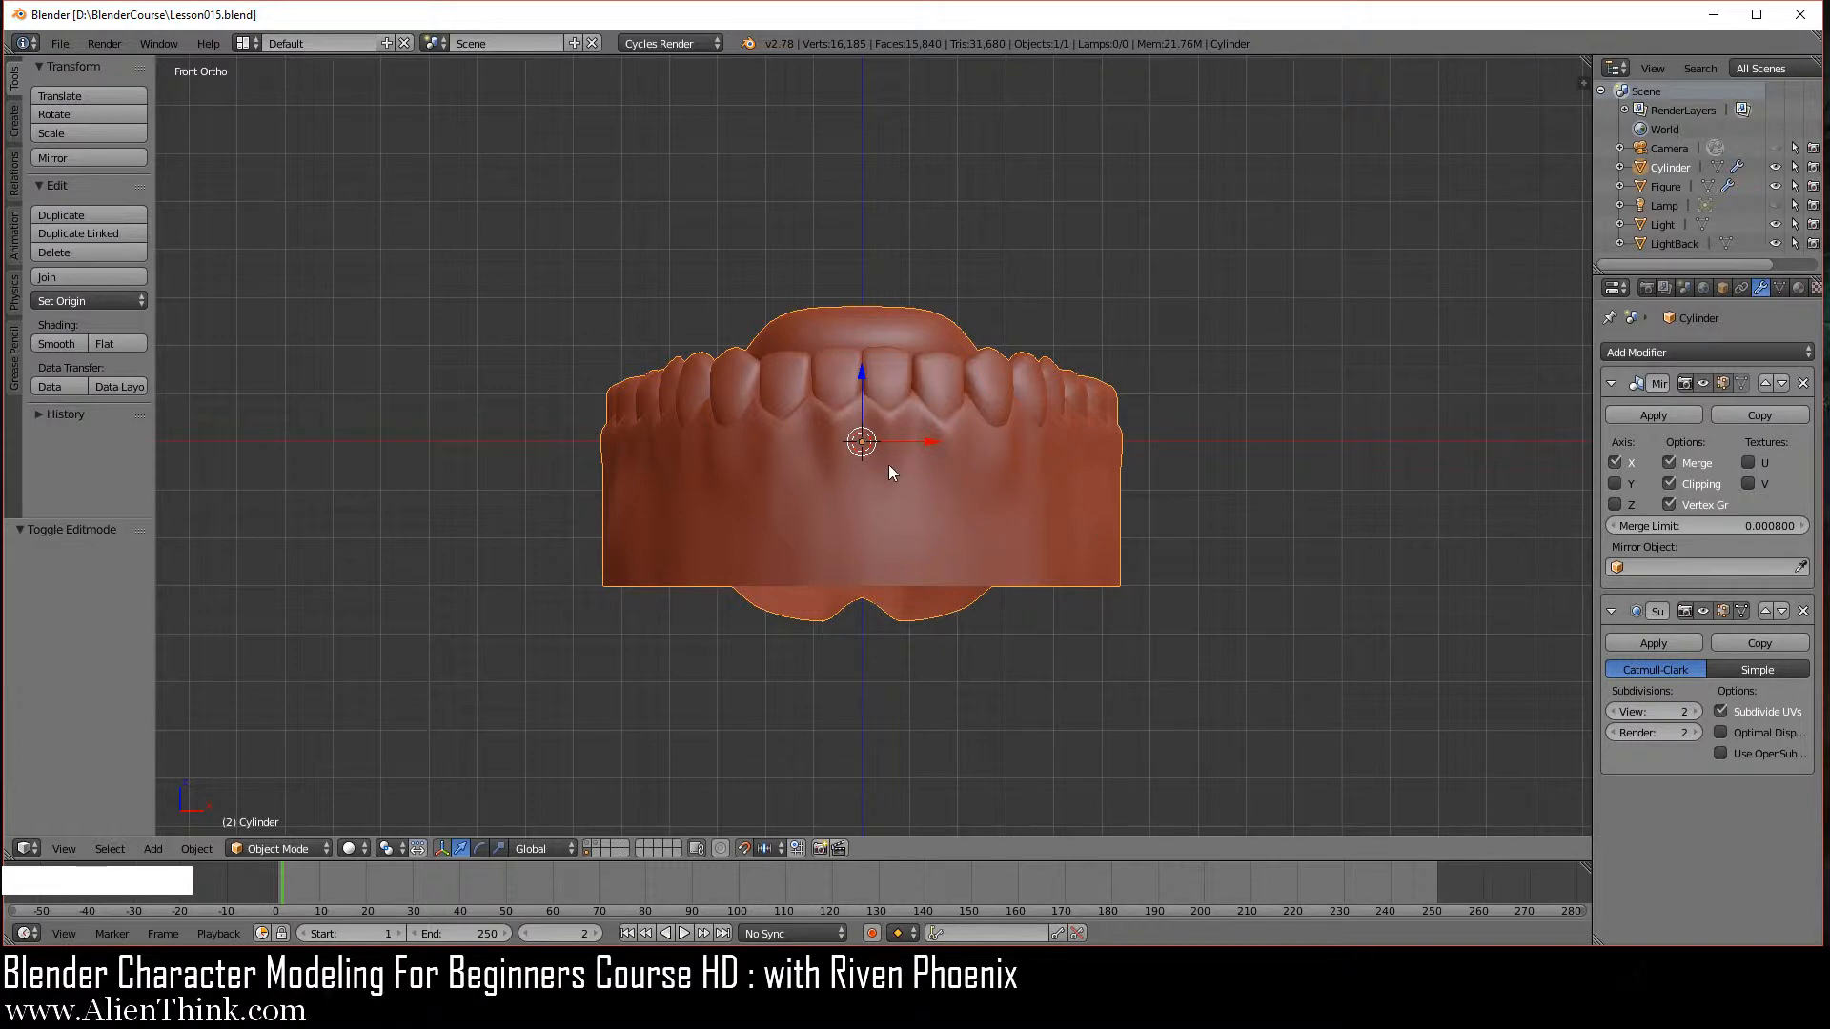
# Compare the jaw's global front view with the front view aligned to the object's own axes, orbiting between them.
pyautogui.press('1')
pyautogui.hotkey('shift', '1')
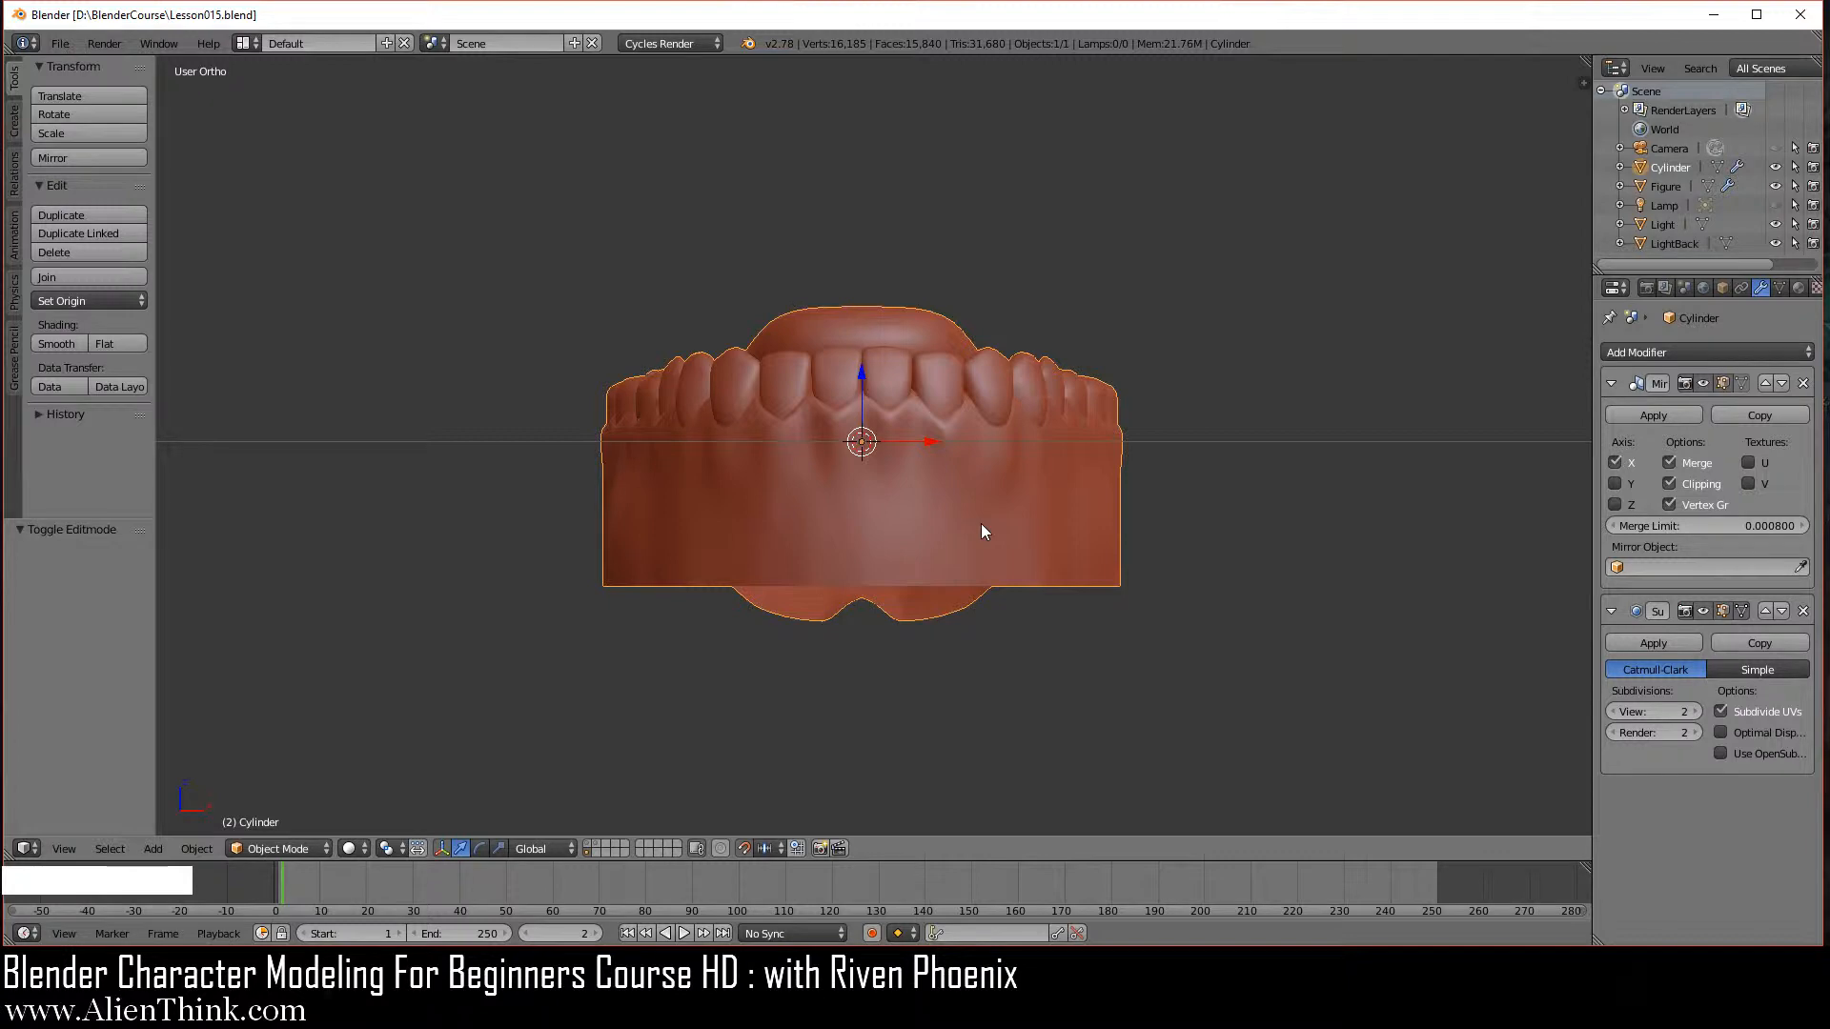
pyautogui.press('KP_1')
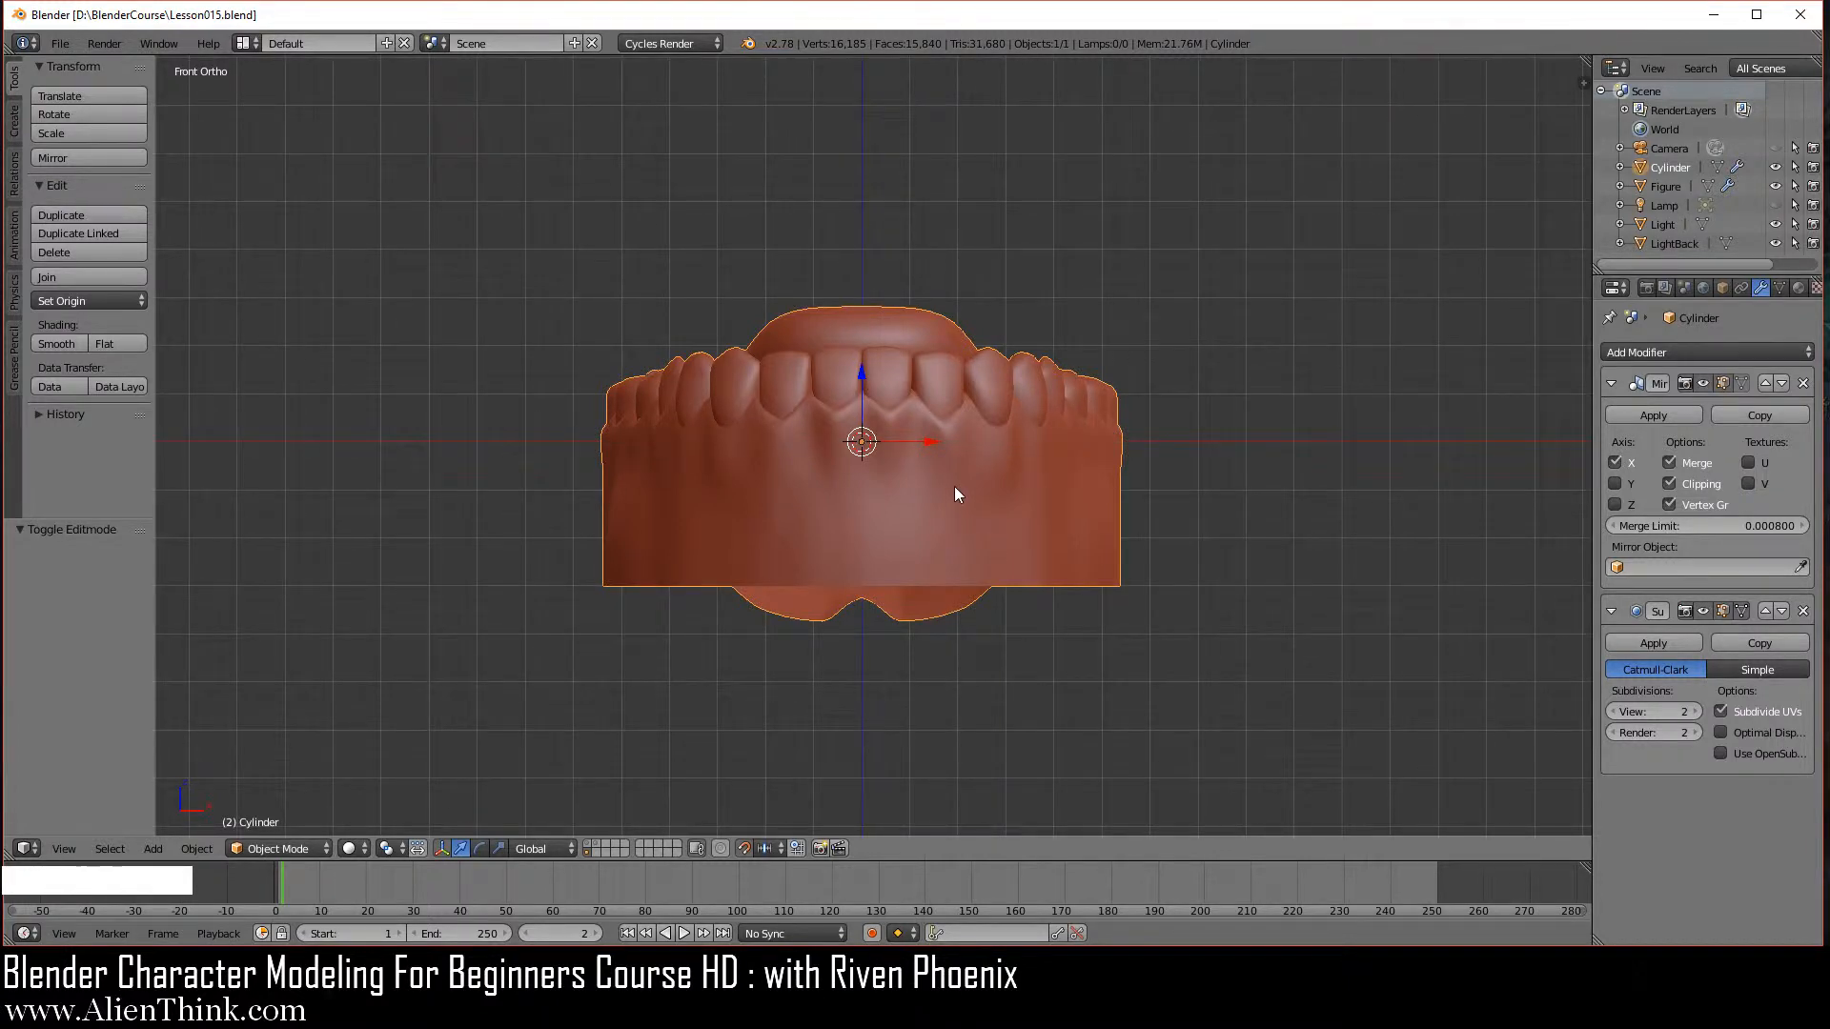
pyautogui.moveTo(1031, 426)
pyautogui.mouseDown(button='middle')
pyautogui.moveTo(855, 612)
pyautogui.moveTo(856, 597)
pyautogui.mouseUp(button='middle')
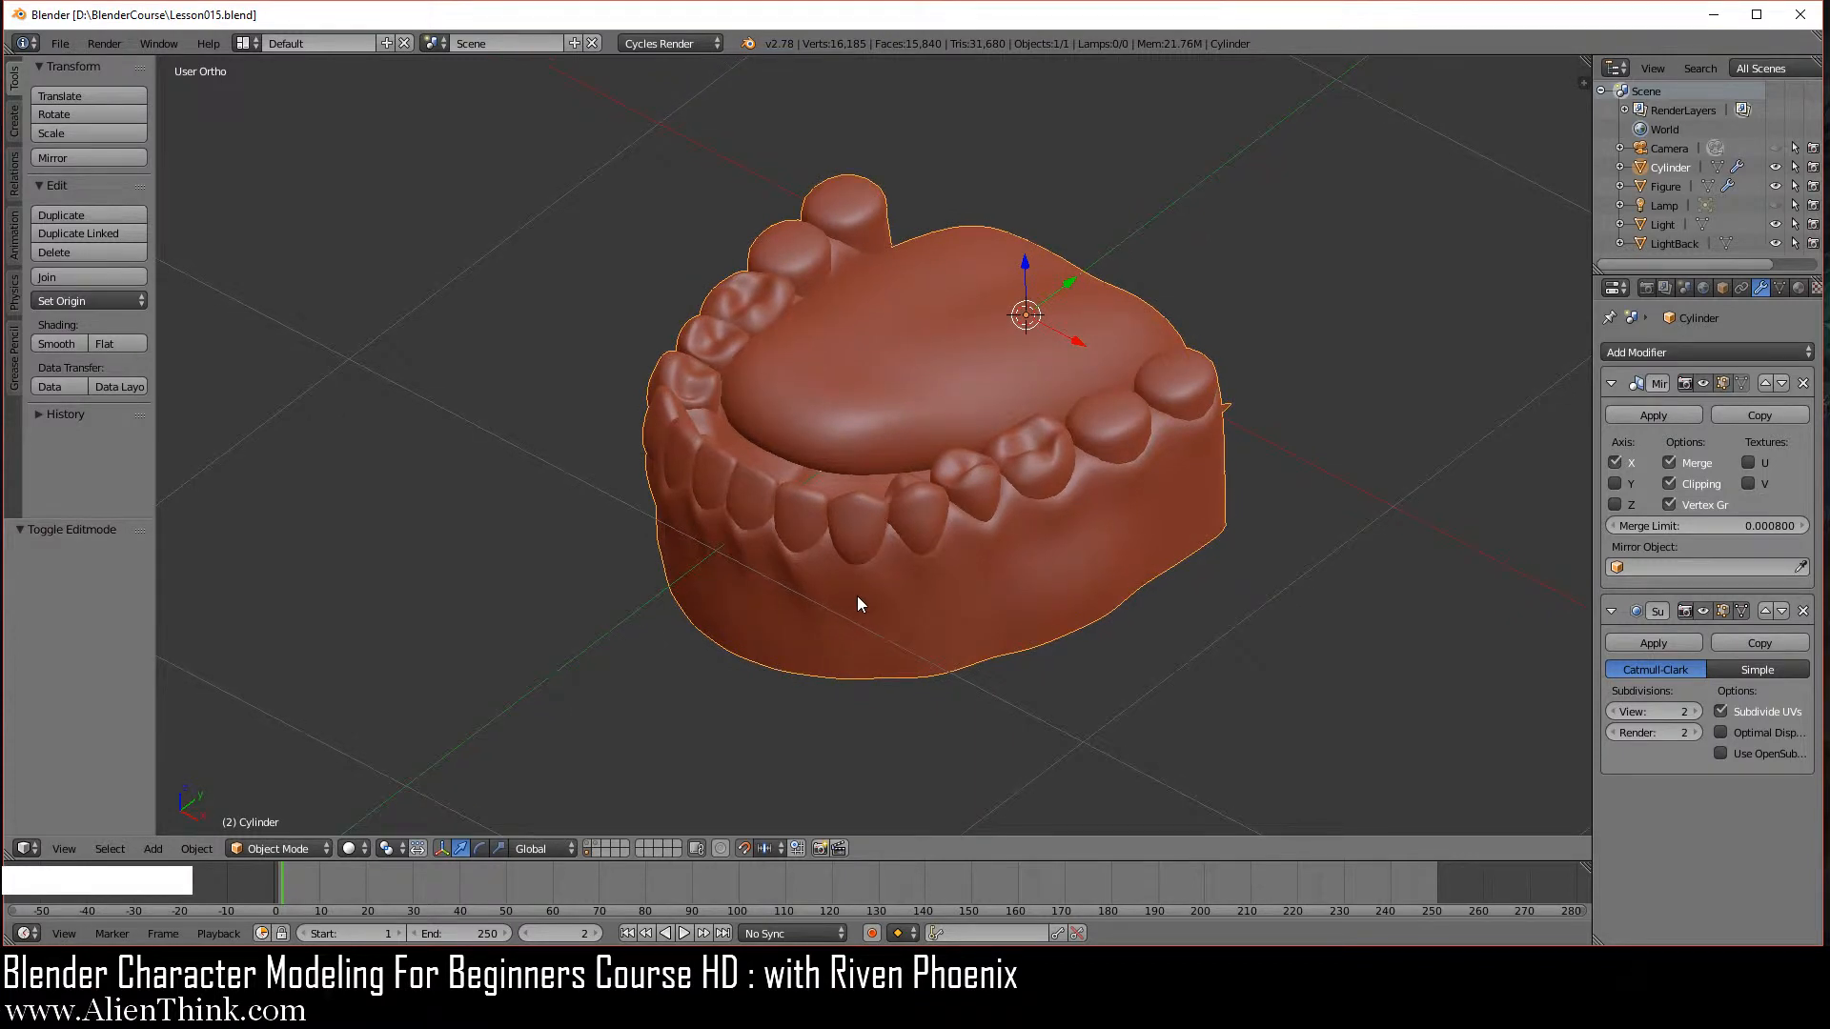
pyautogui.press('shift+KP_1')
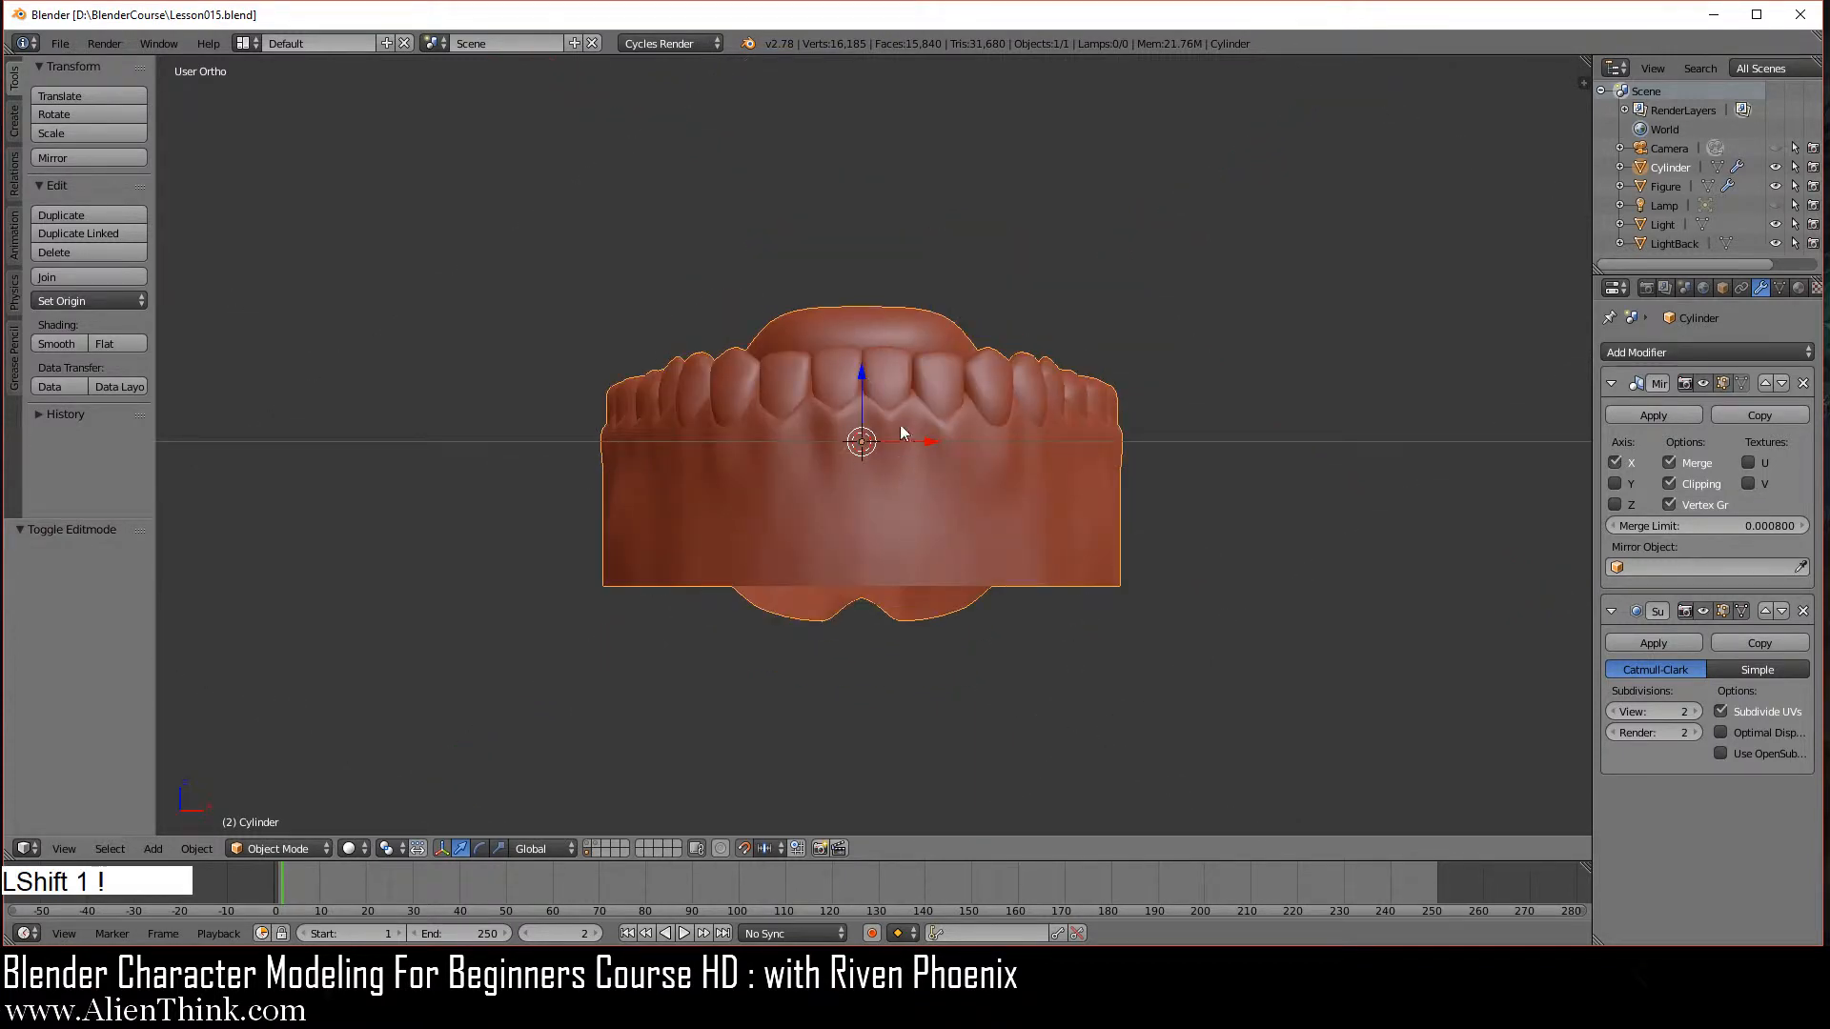
pyautogui.press('KP_1')
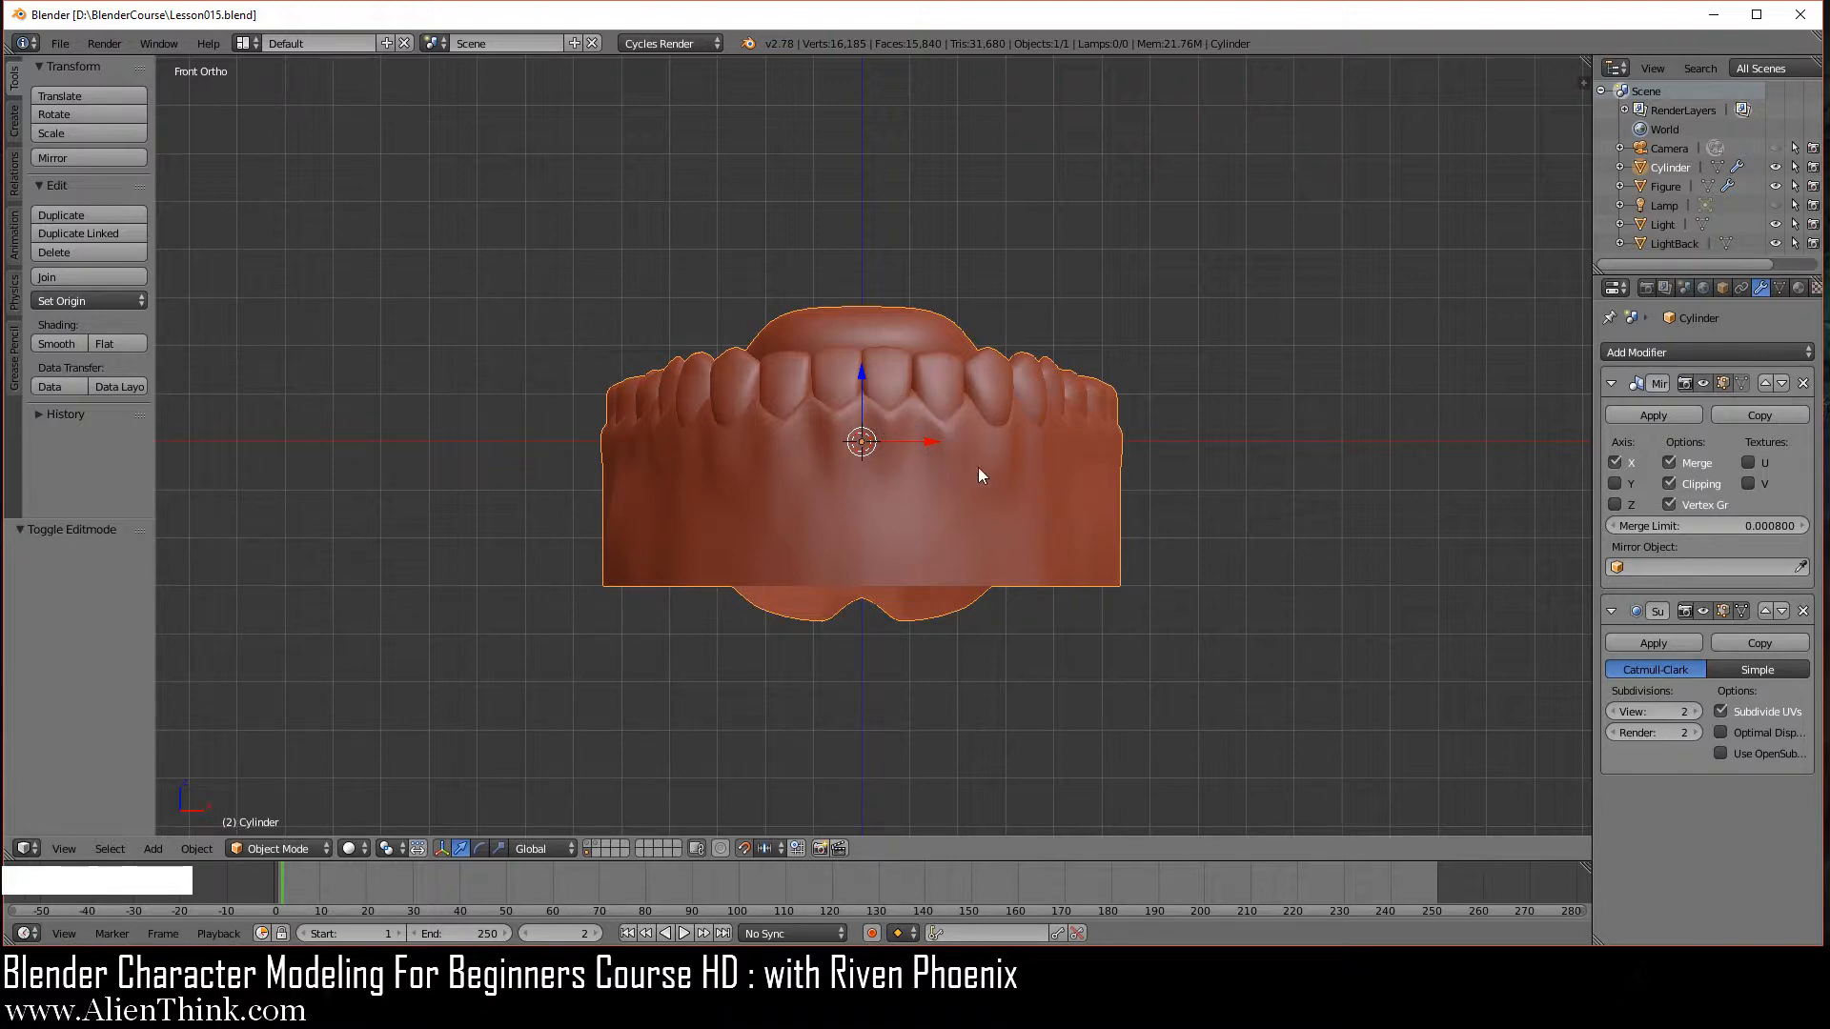
pyautogui.hotkey('shift', '1')
pyautogui.moveTo(1016, 402); pyautogui.dragTo(787, 389, button='middle')
pyautogui.keyDown('shift'); pyautogui.moveTo(1192, 569); pyautogui.dragTo(1047, 563, button='middle'); pyautogui.keyUp('shift')
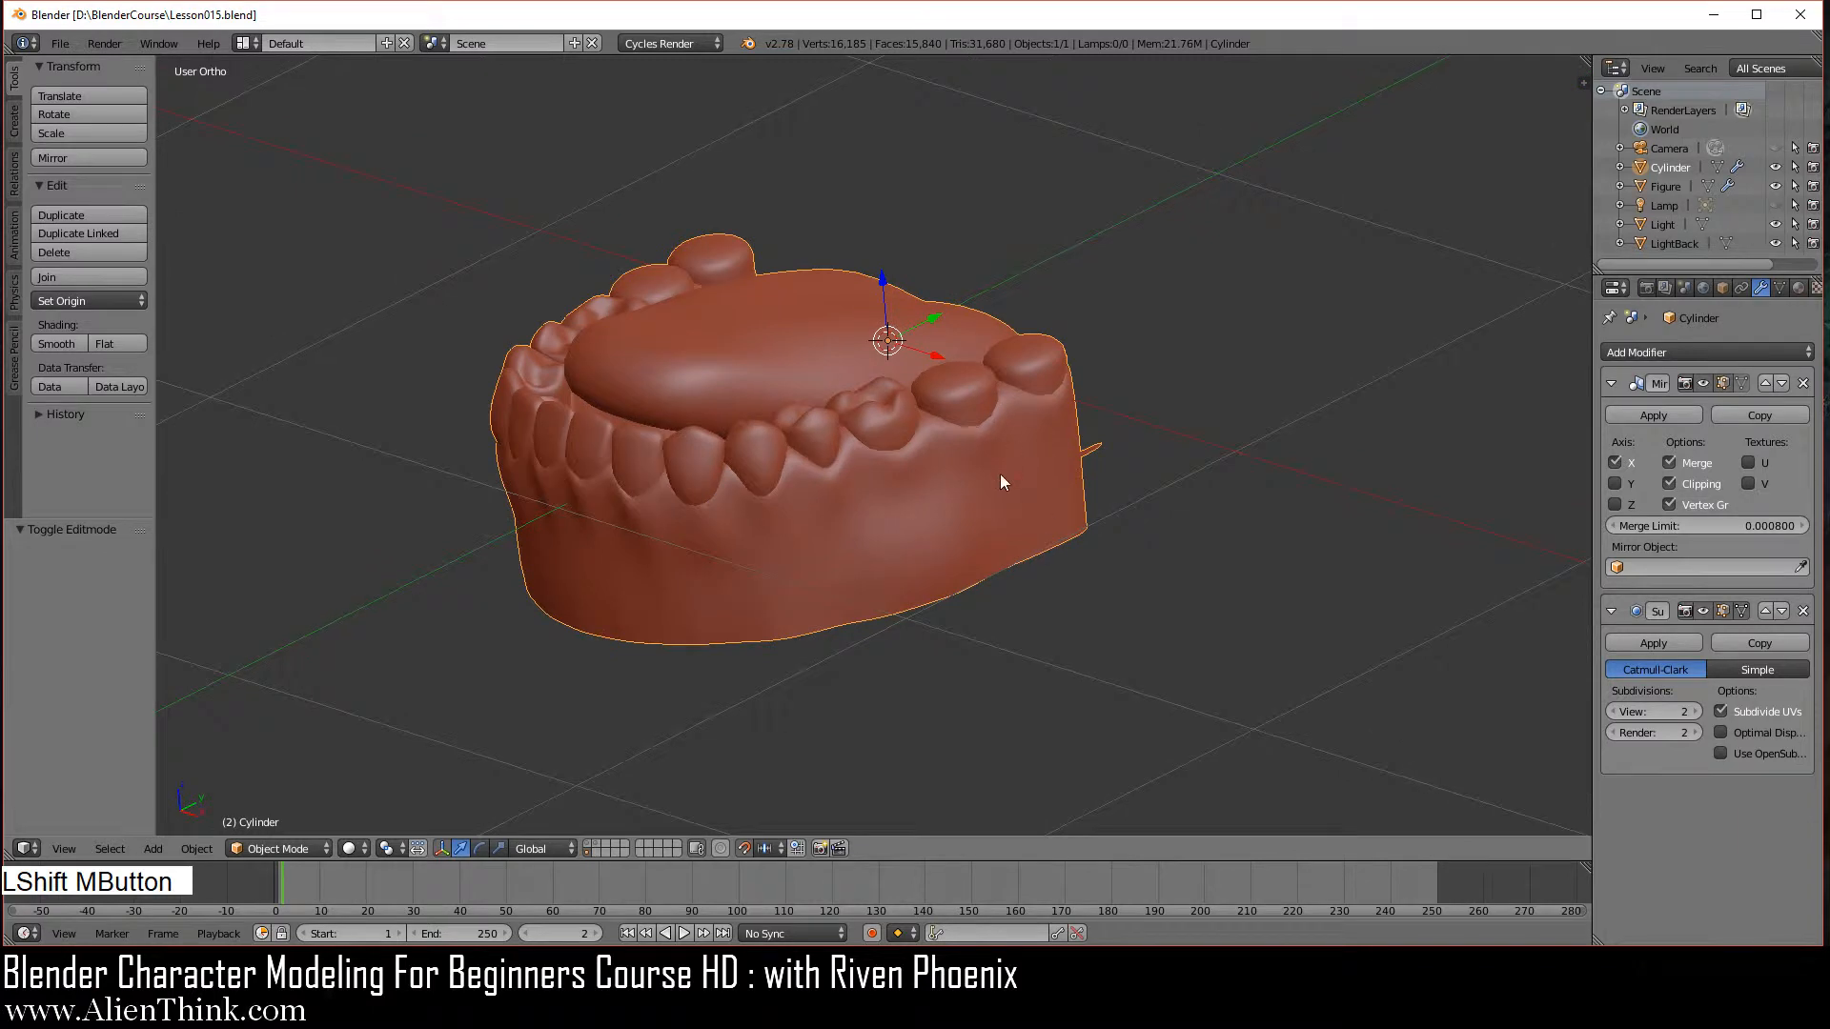
pyautogui.moveTo(1009, 450); pyautogui.dragTo(1009, 512, button='middle')
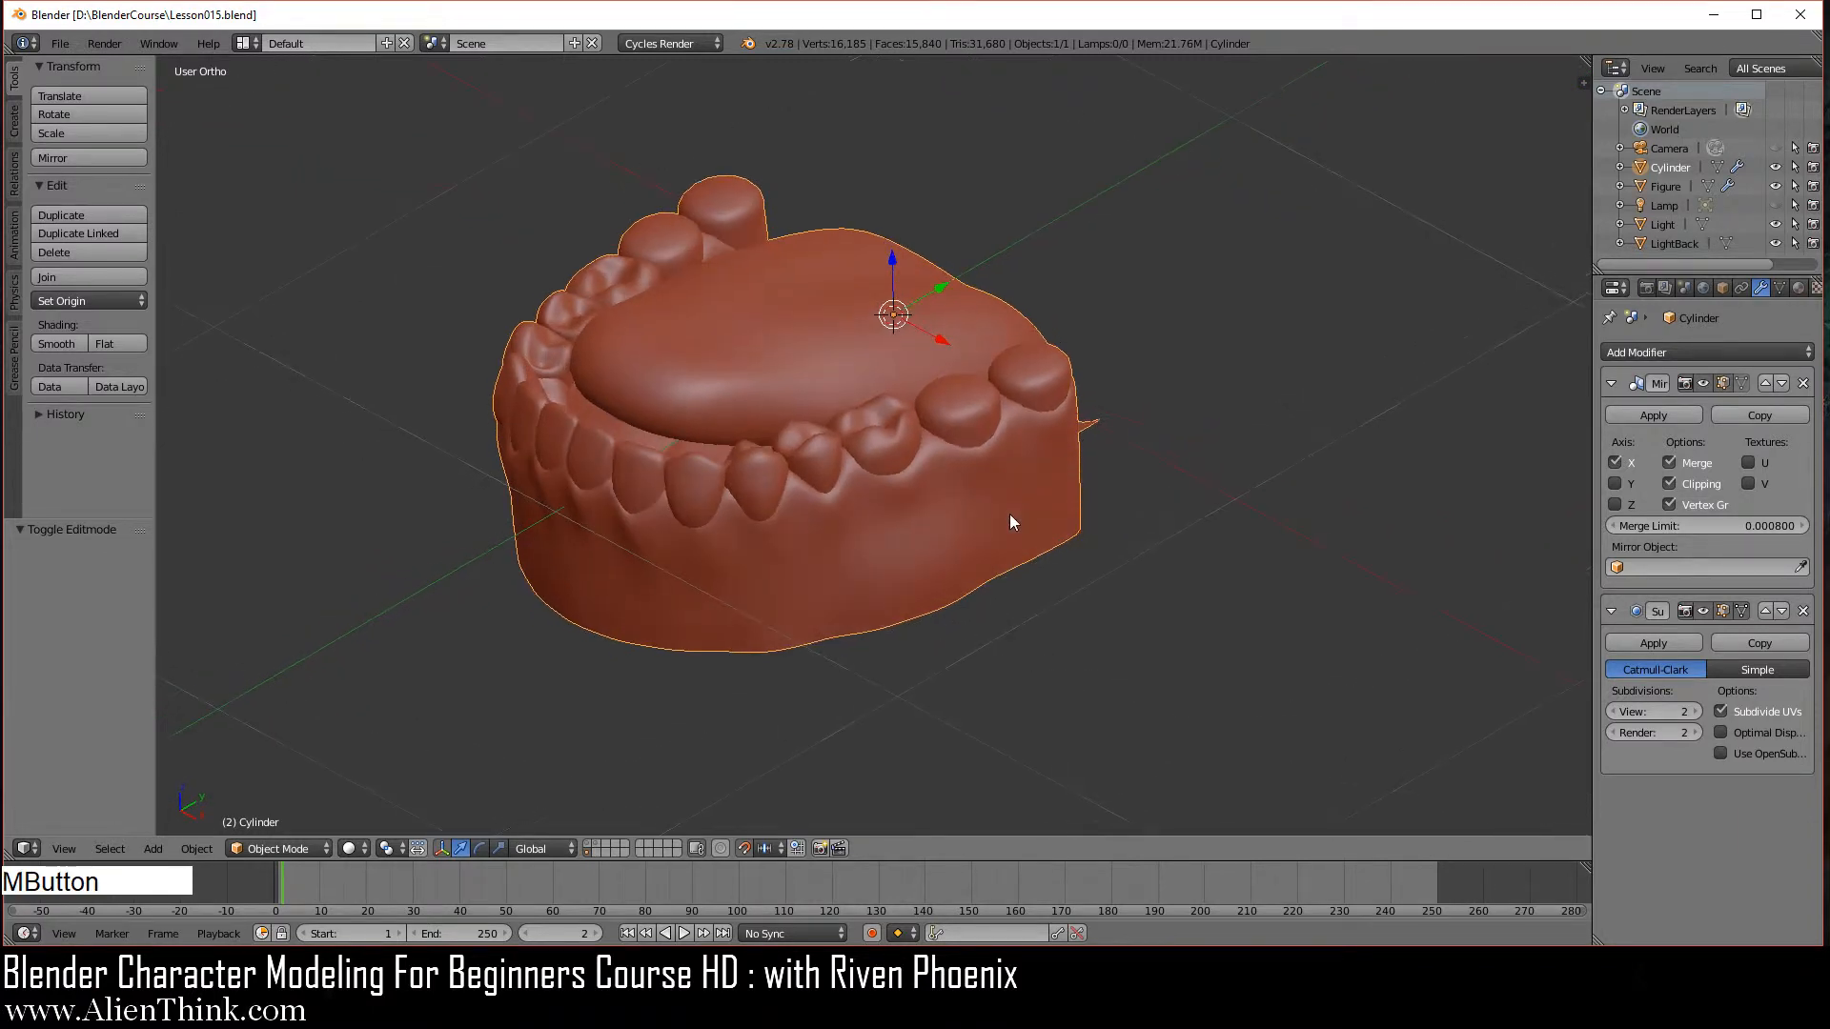
# Rotate the jaw object by -35° in right view.
pyautogui.press('KP_3')
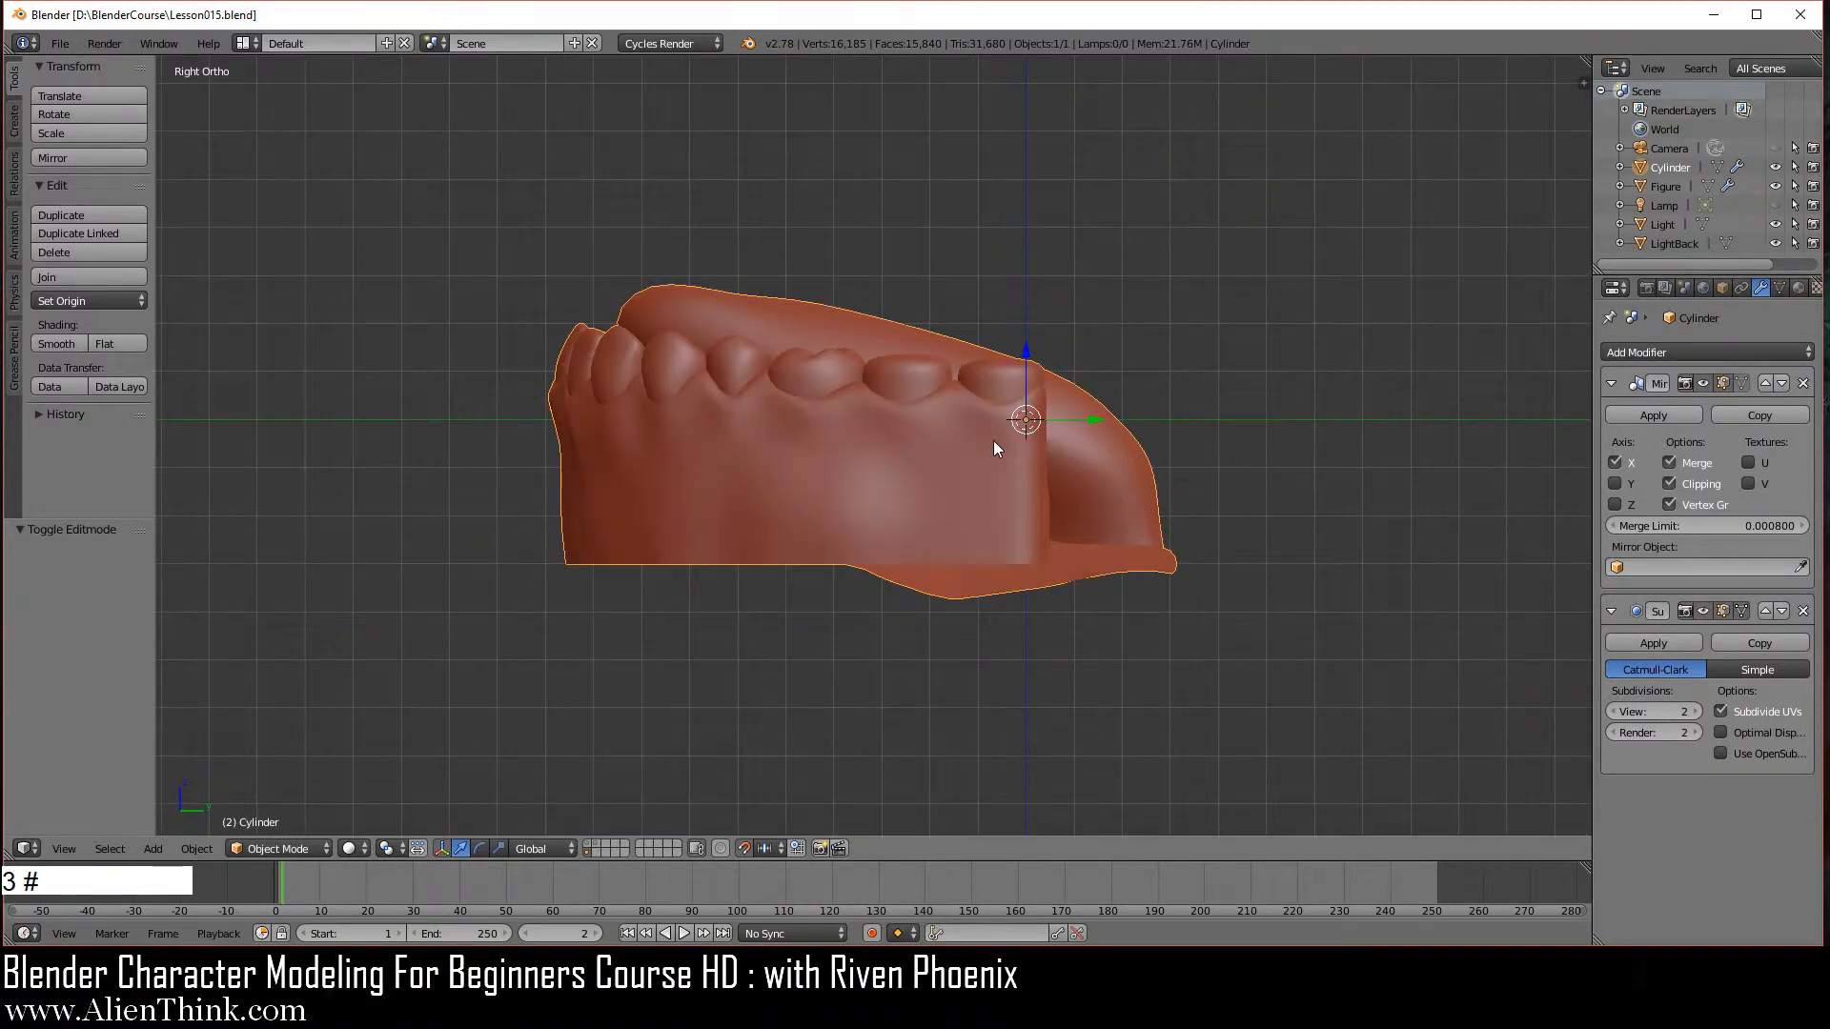
pyautogui.press('r')
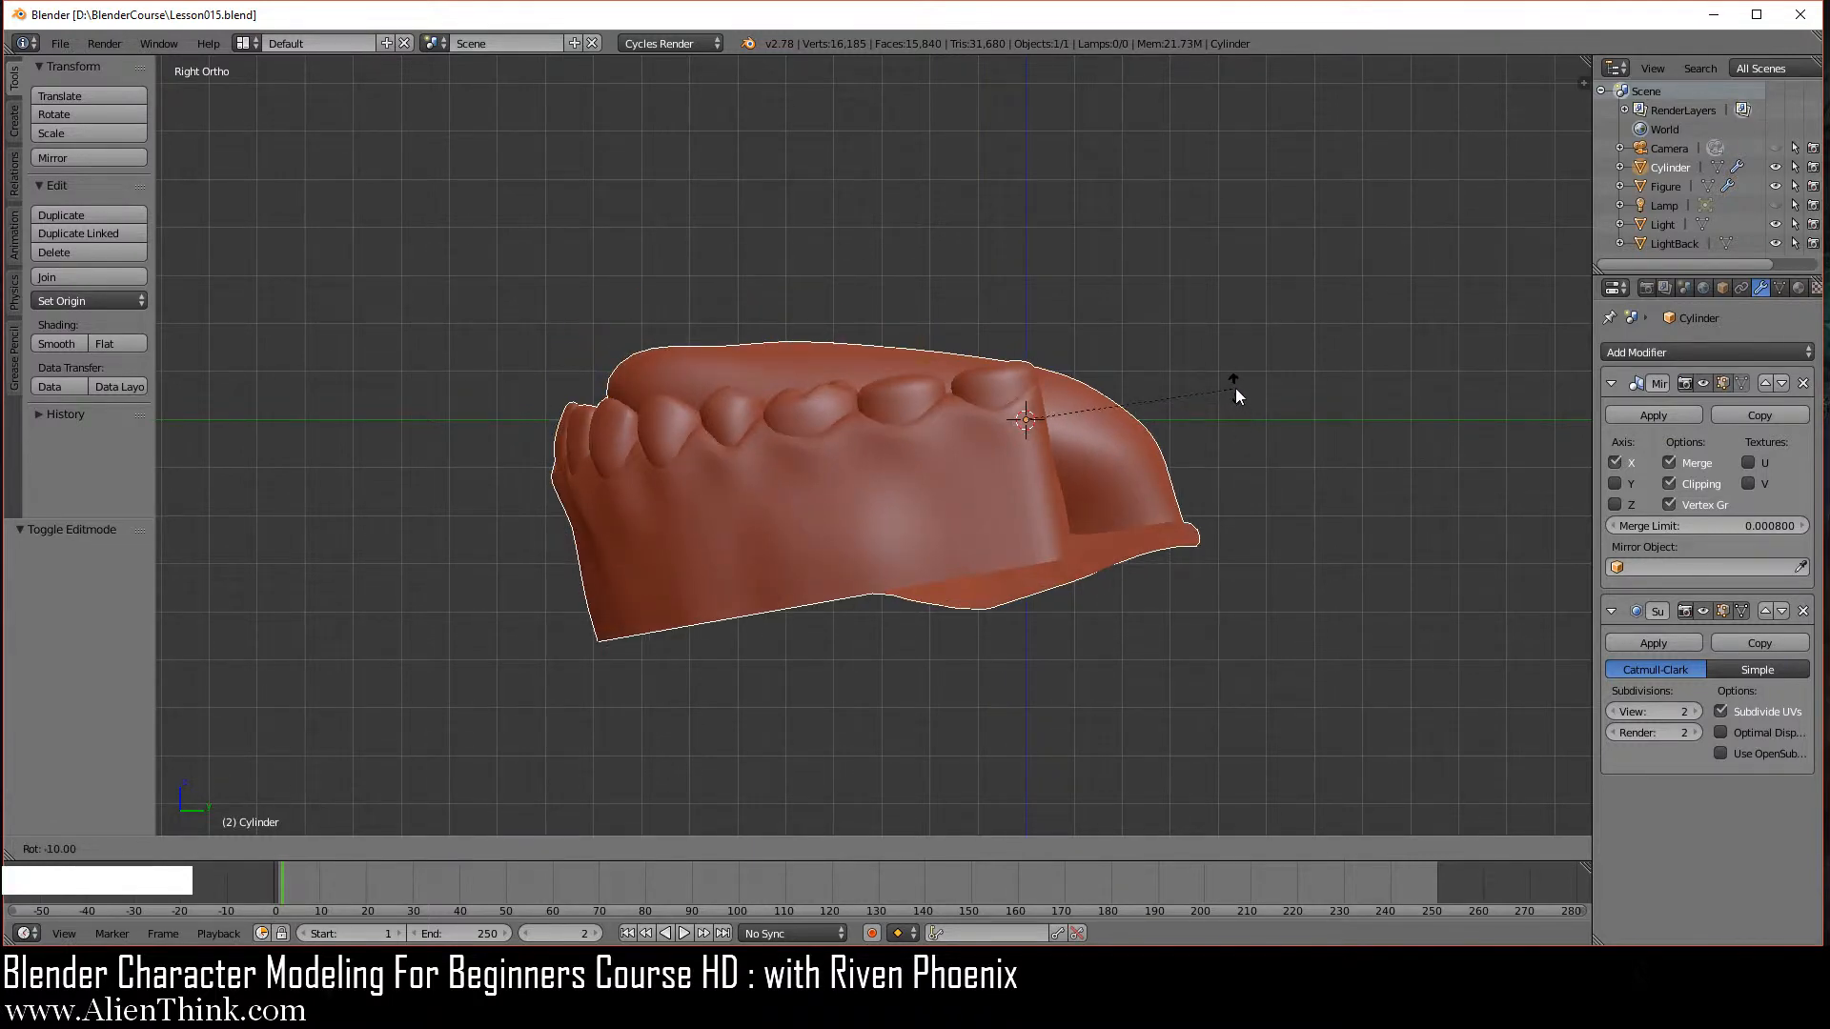
pyautogui.click(1185, 306)
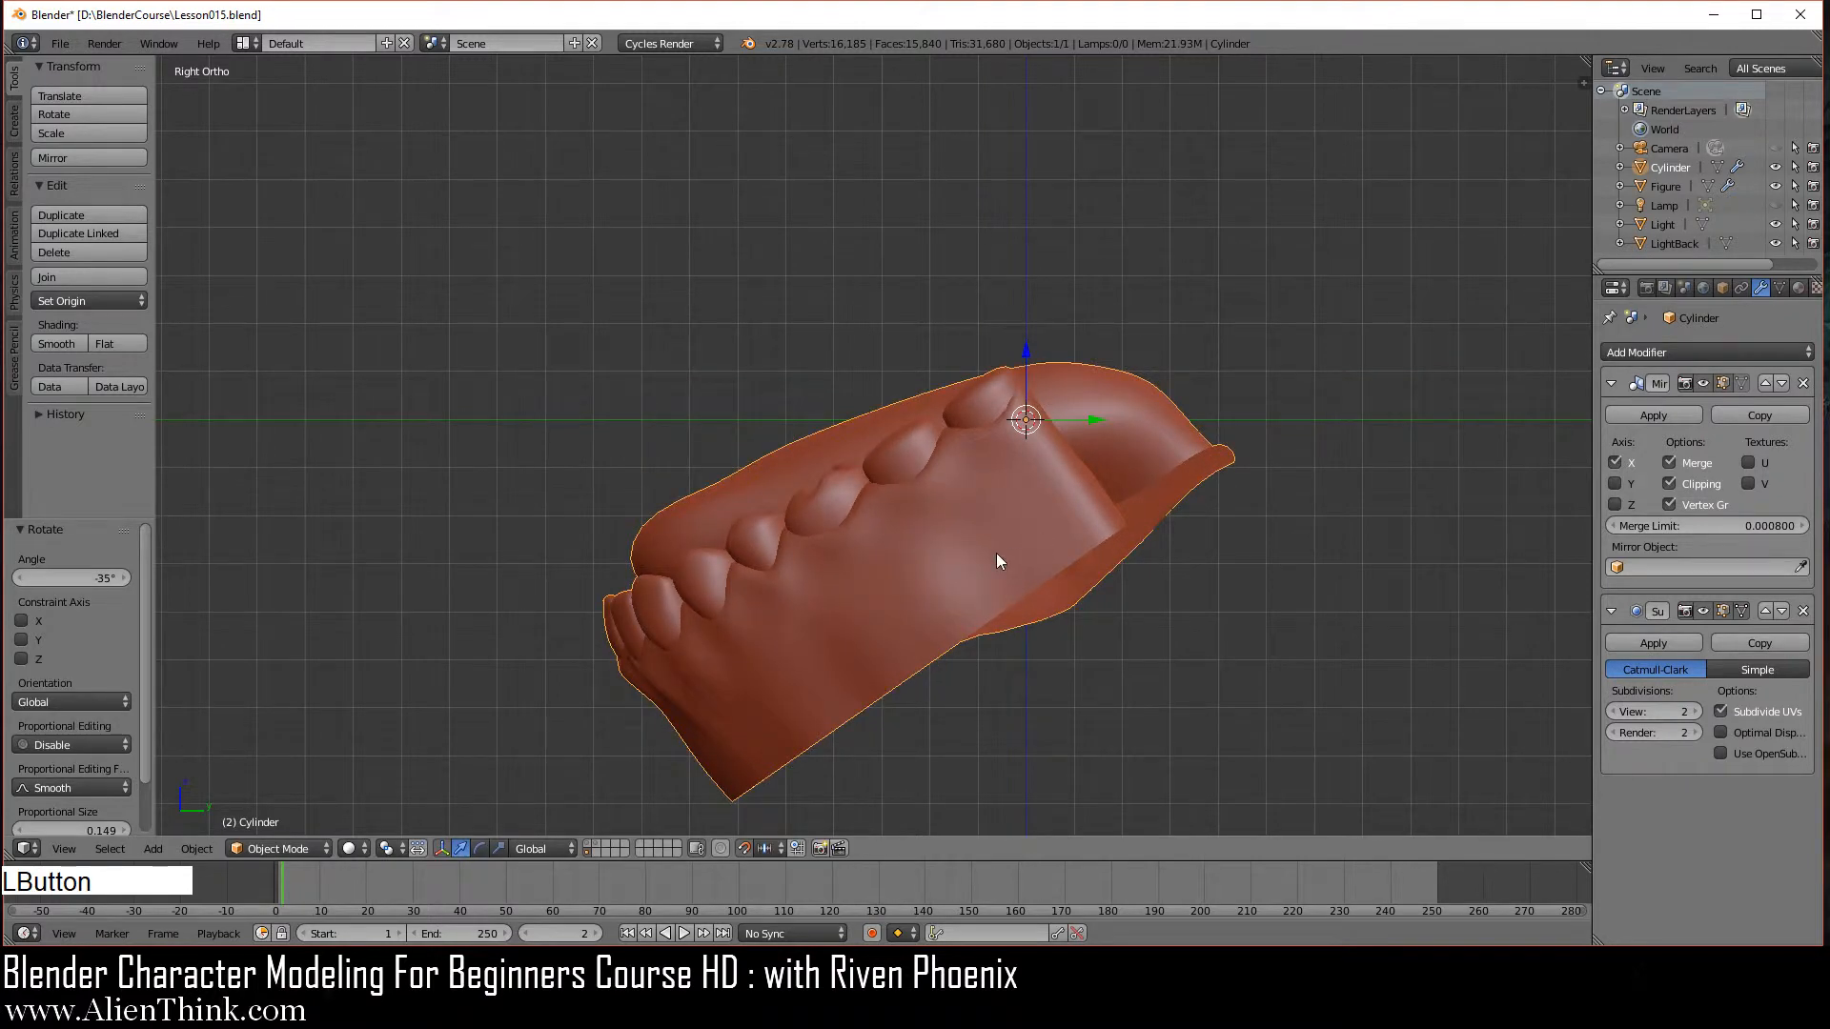
# Inspect the tilted jaw in front and right views and orbit vertically from the front until its front teeth face the view squarely.
pyautogui.press('KP_1')
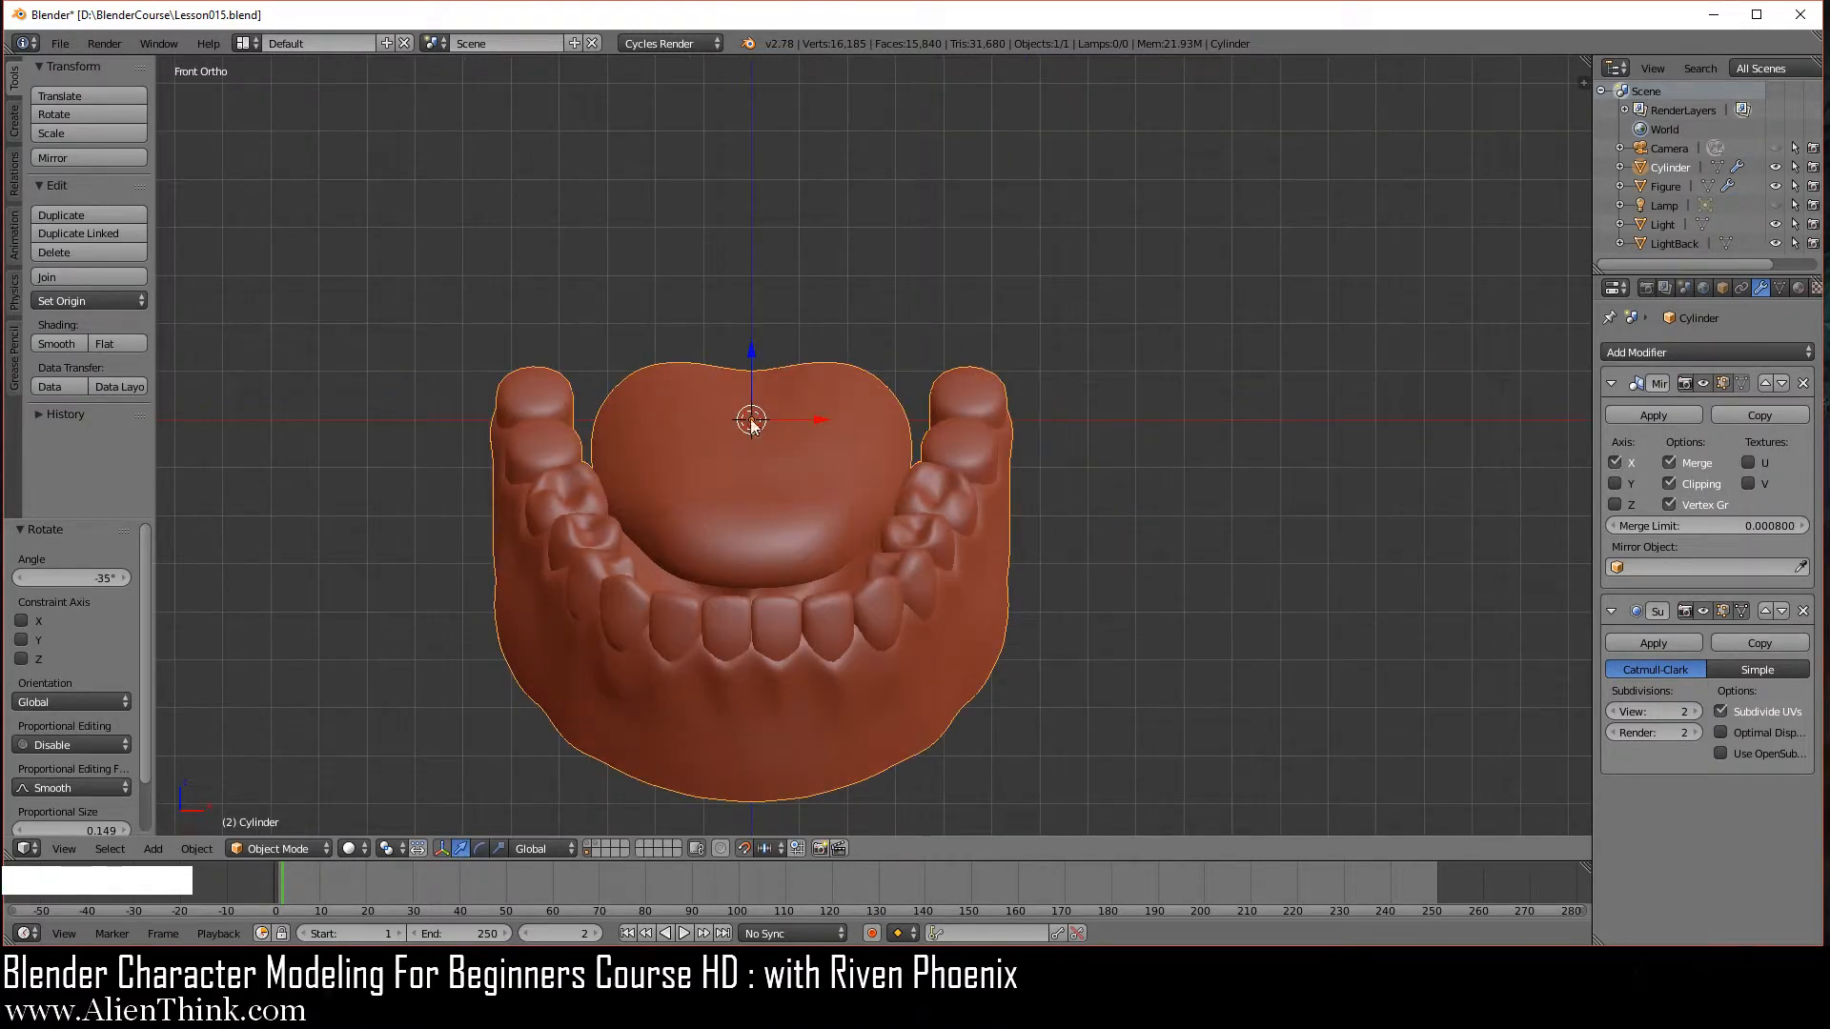
pyautogui.keyDown('shift'); pyautogui.moveTo(839, 556); pyautogui.dragTo(917, 495, button='middle'); pyautogui.keyUp('shift')
pyautogui.press('KP_3')
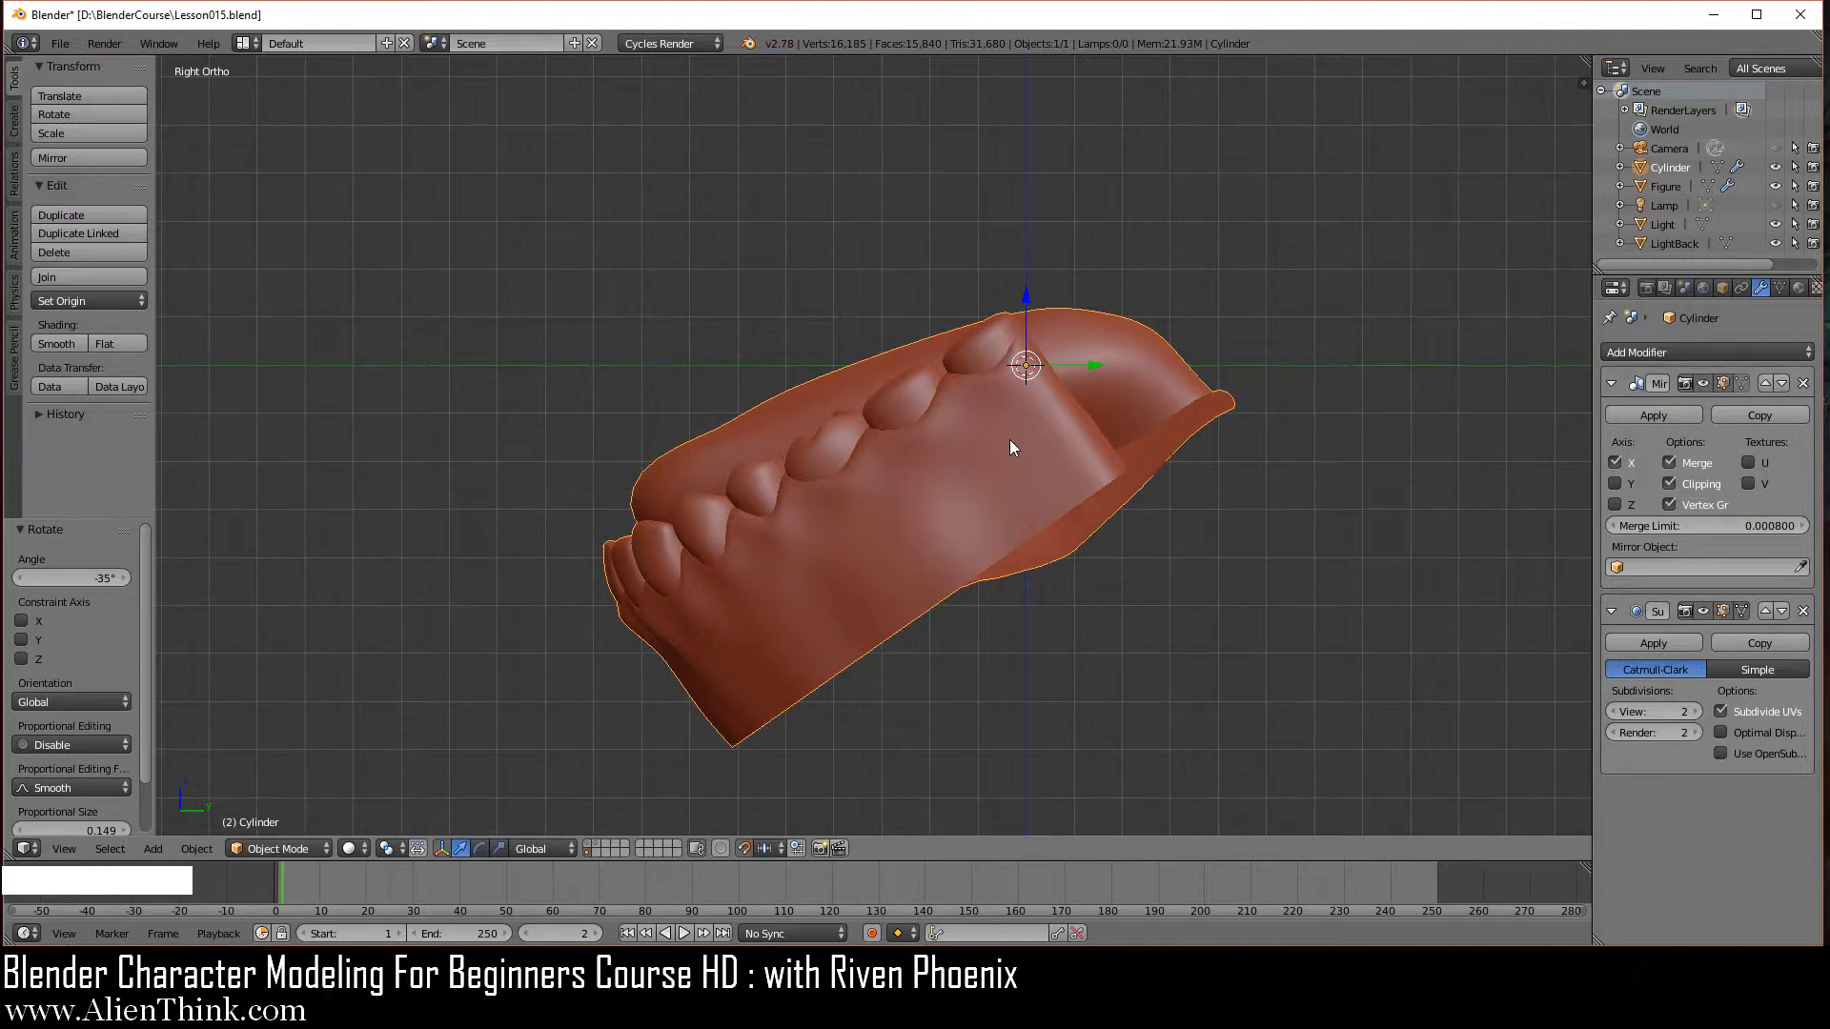
pyautogui.press('KP_1')
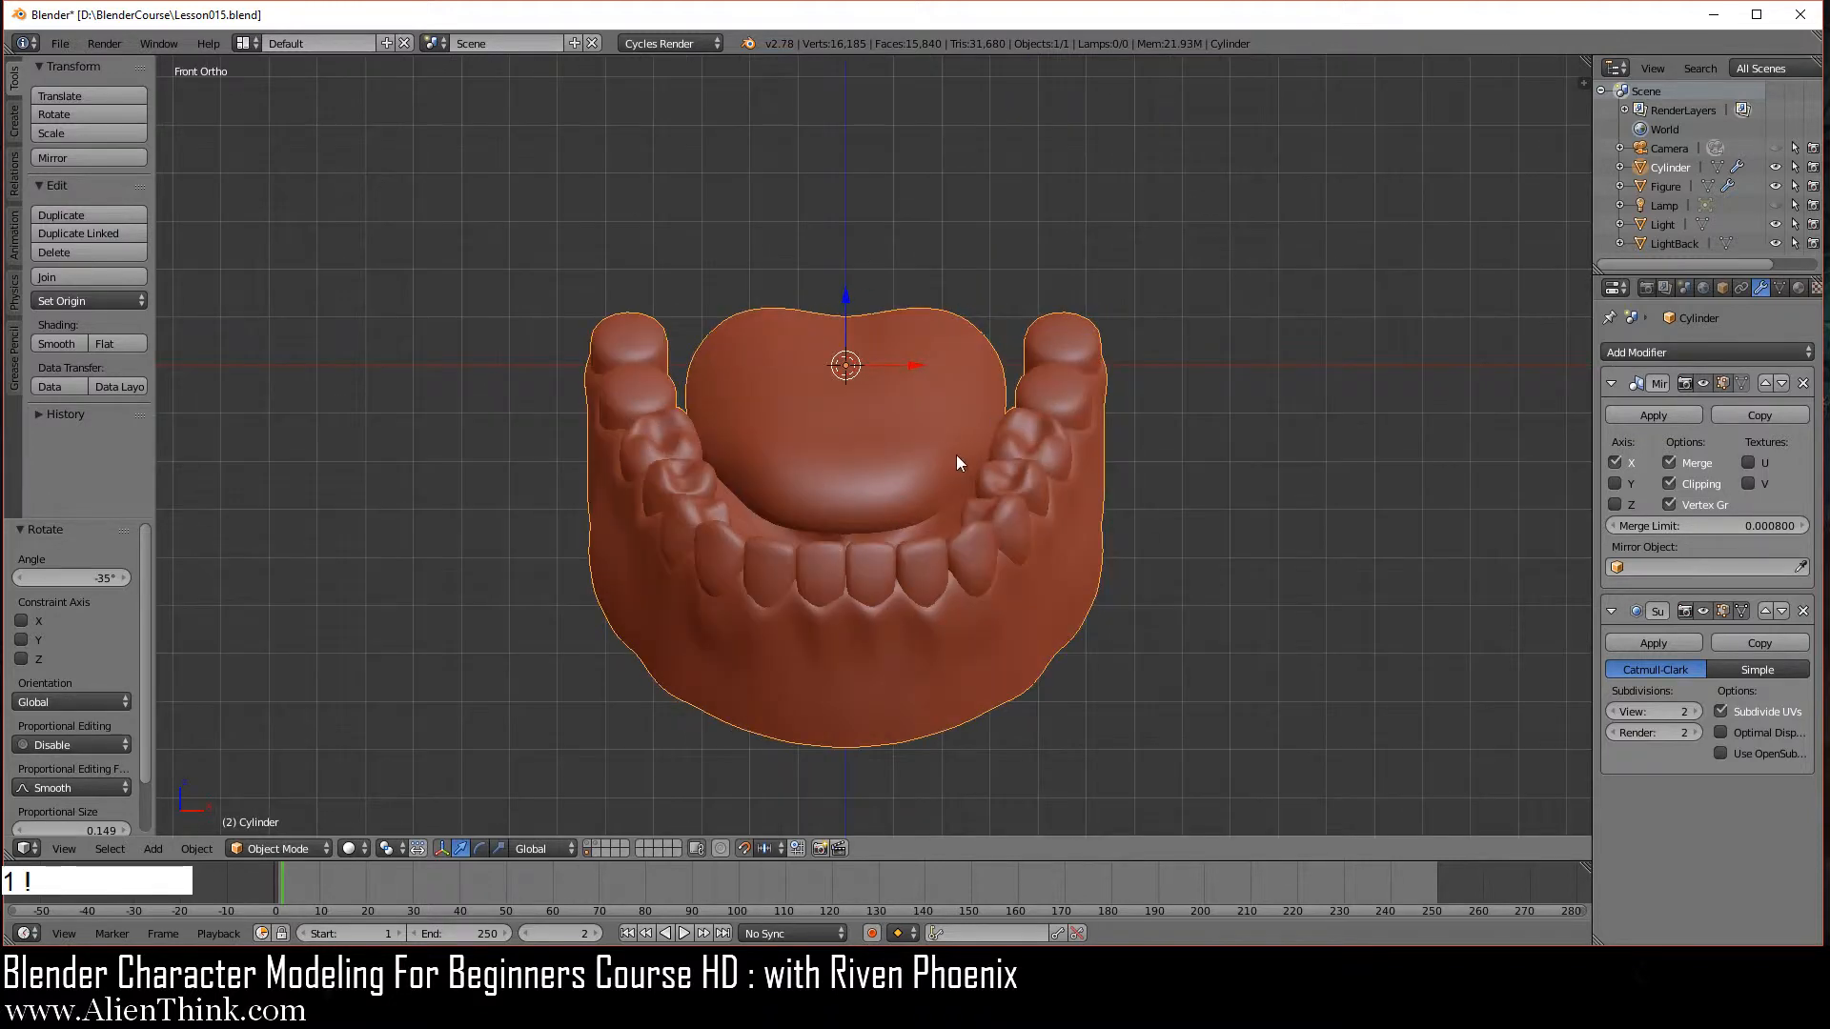
pyautogui.press('KP_8')
pyautogui.press('KP_8')
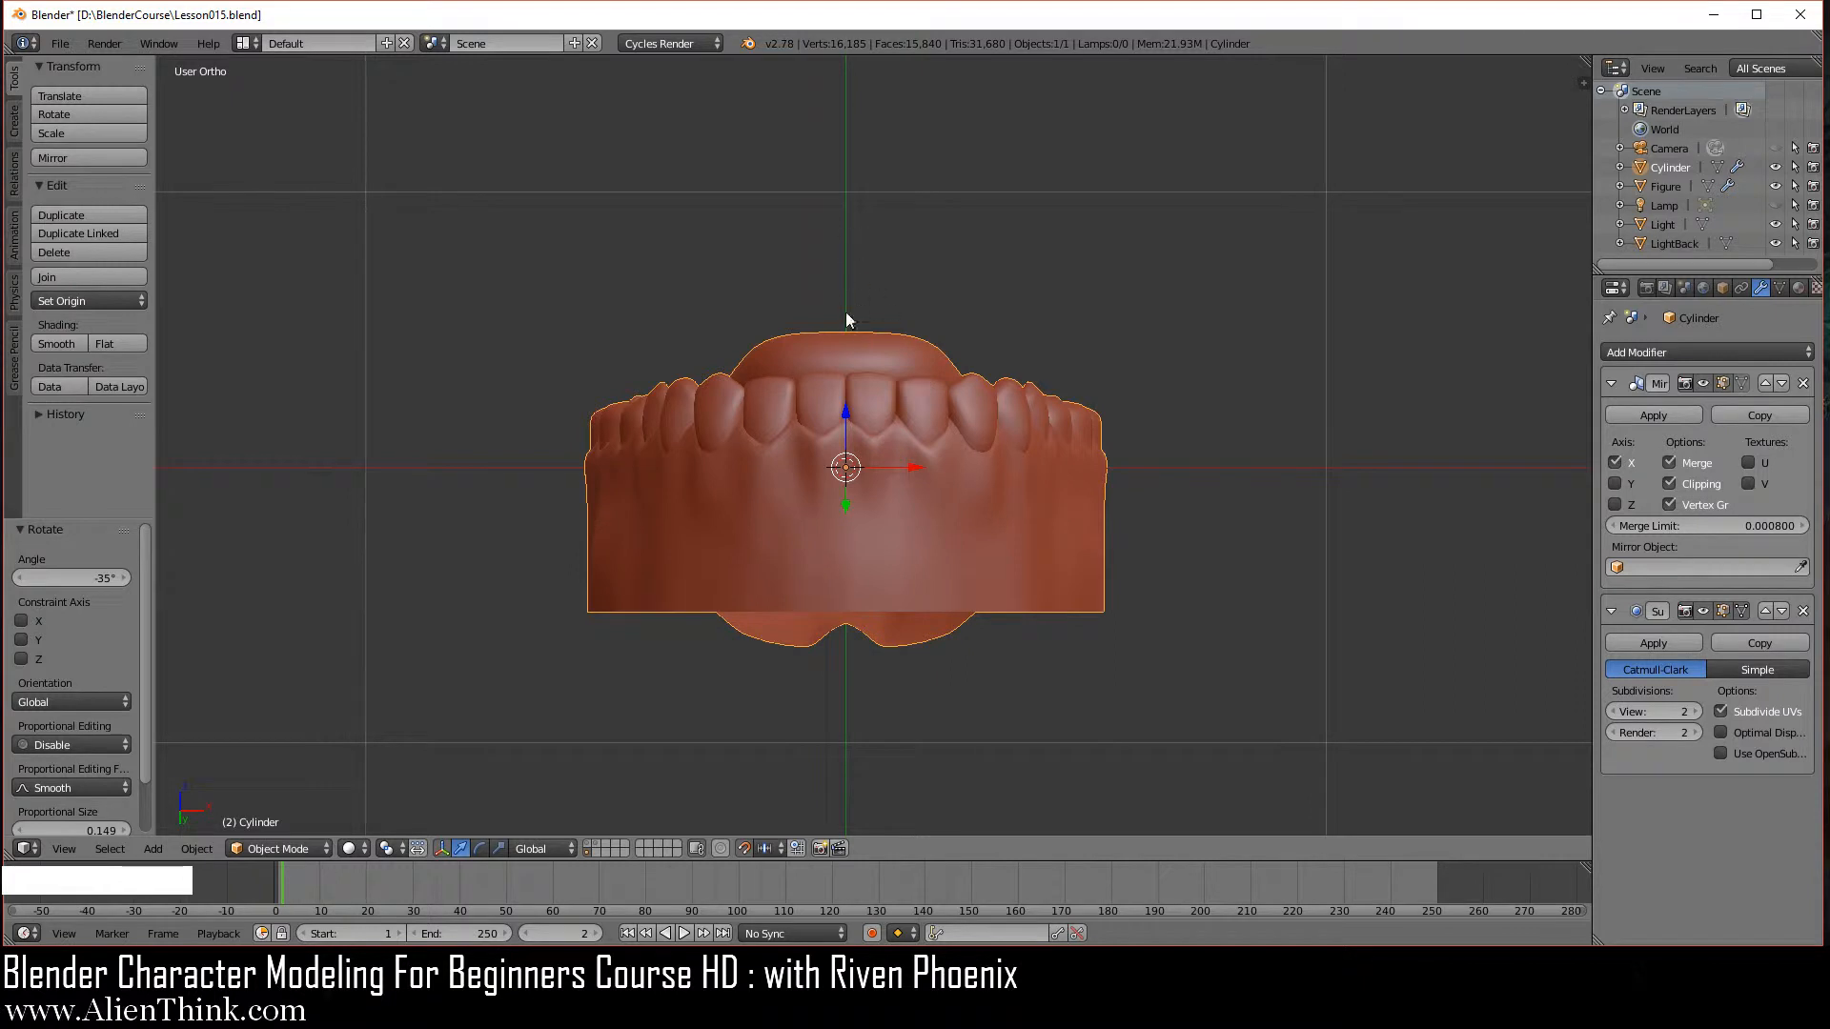
# Set the transform orientation to Local and compare the jaw's global top view with the top view aligned to the object.
pyautogui.press('KP_3')
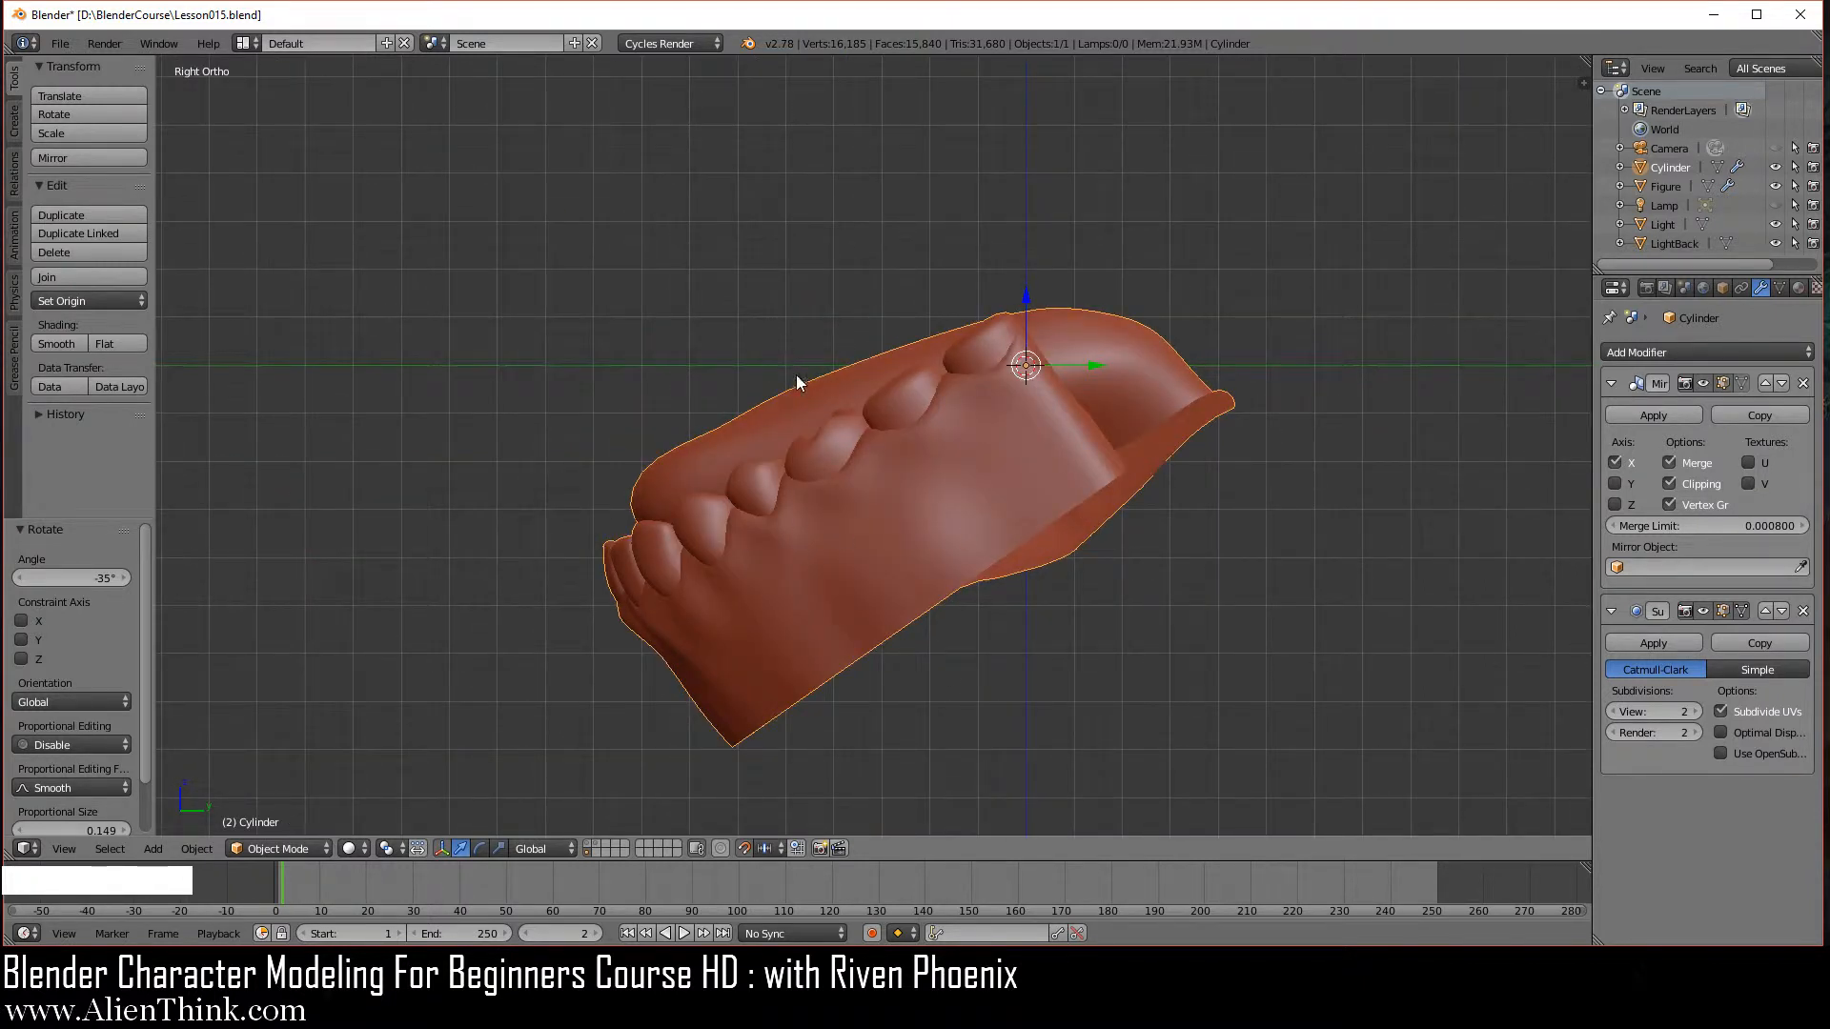
pyautogui.click(542, 848)
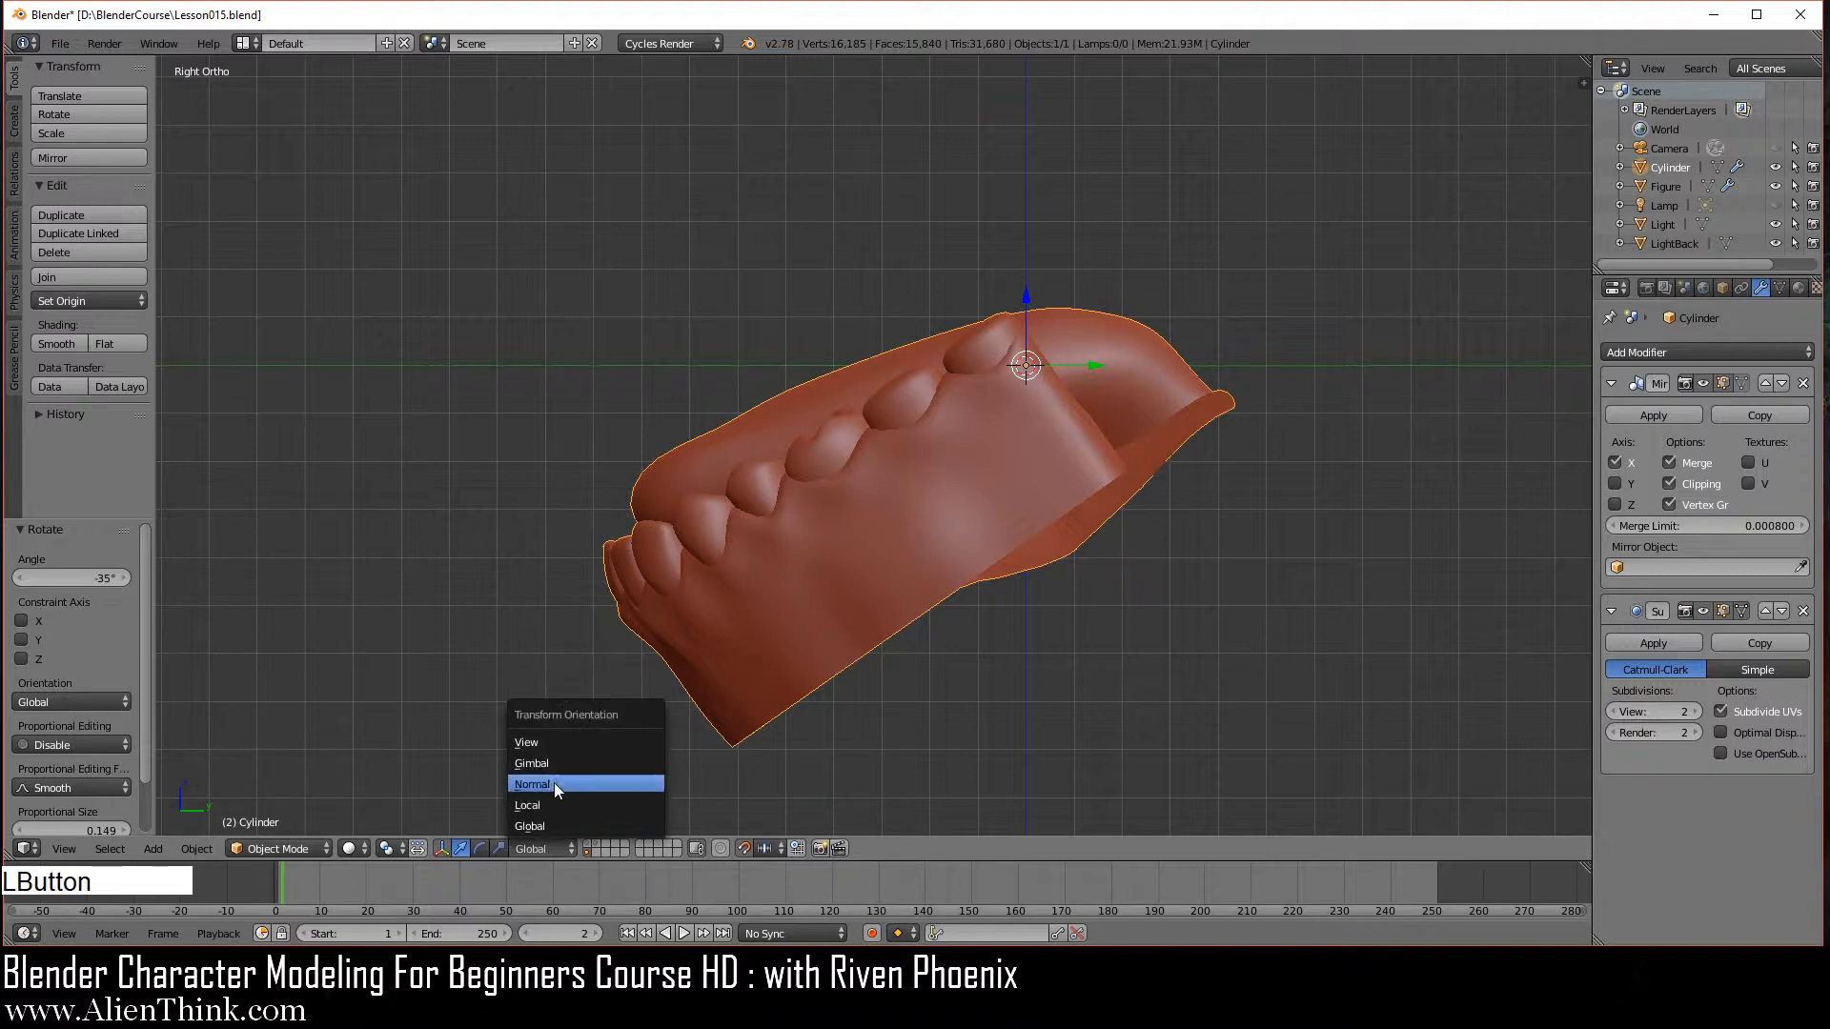
pyautogui.click(547, 803)
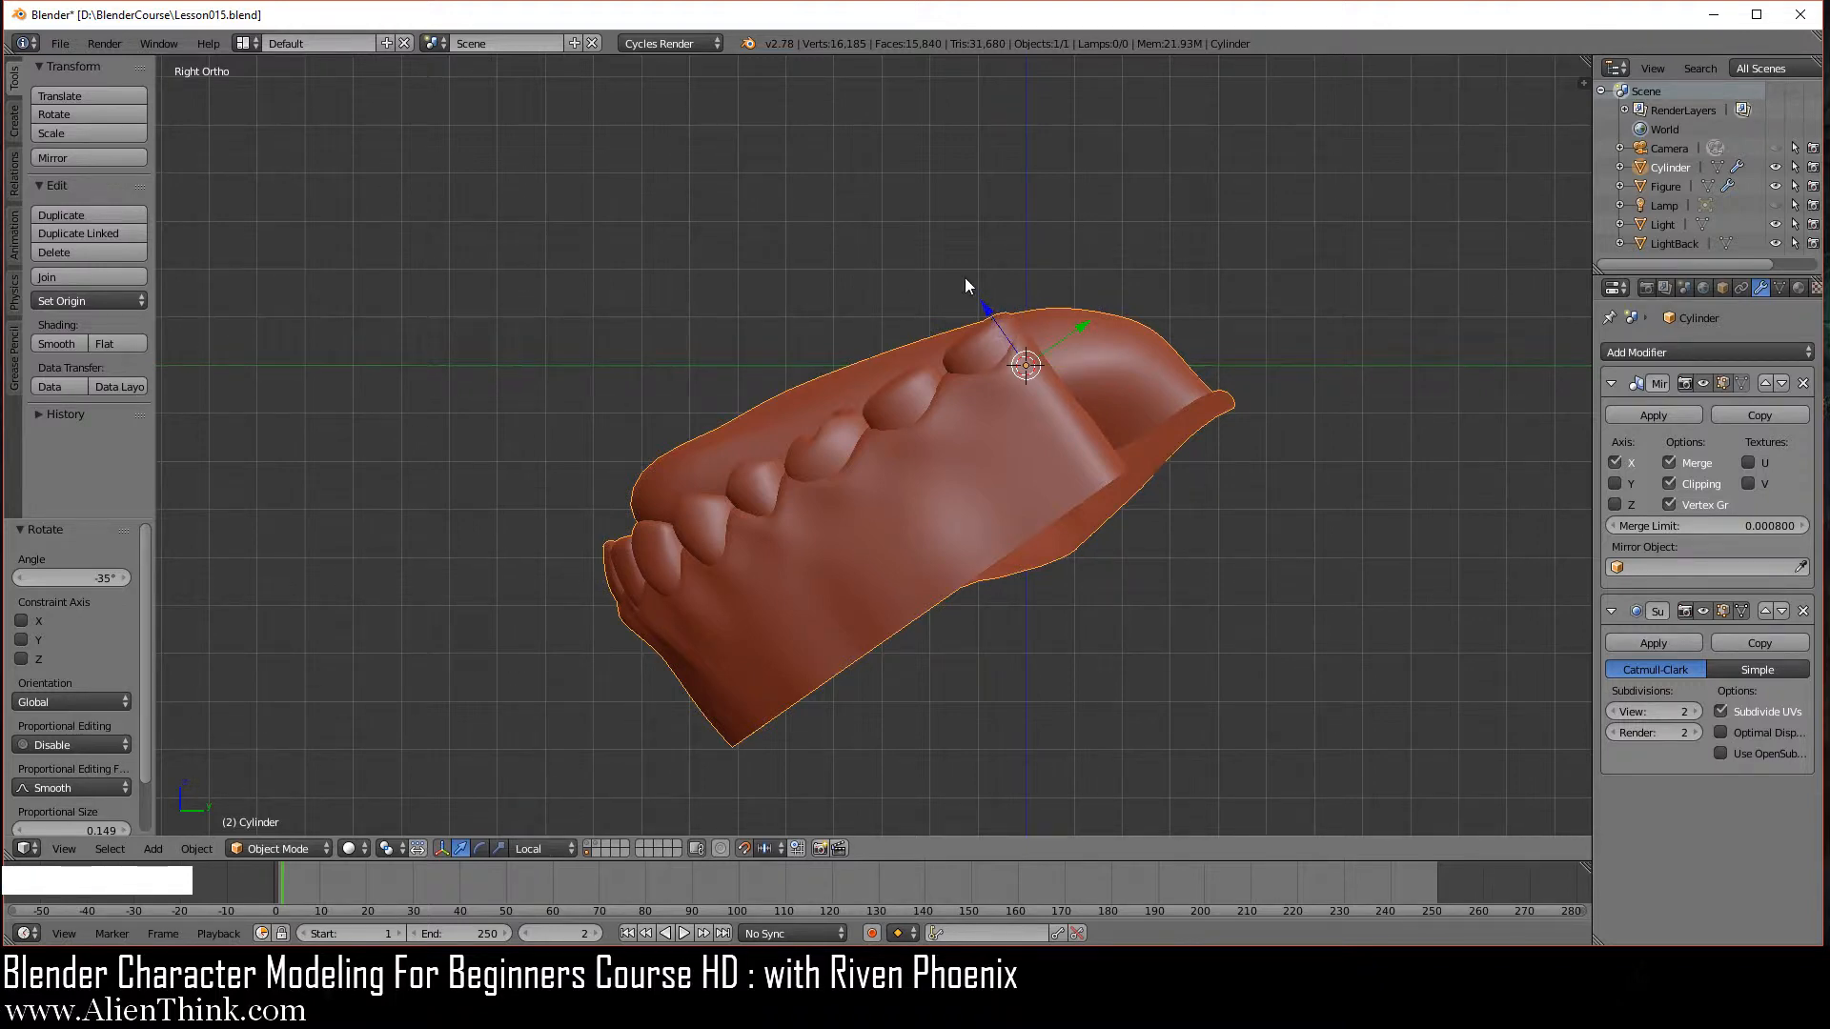
pyautogui.press('KP_7')
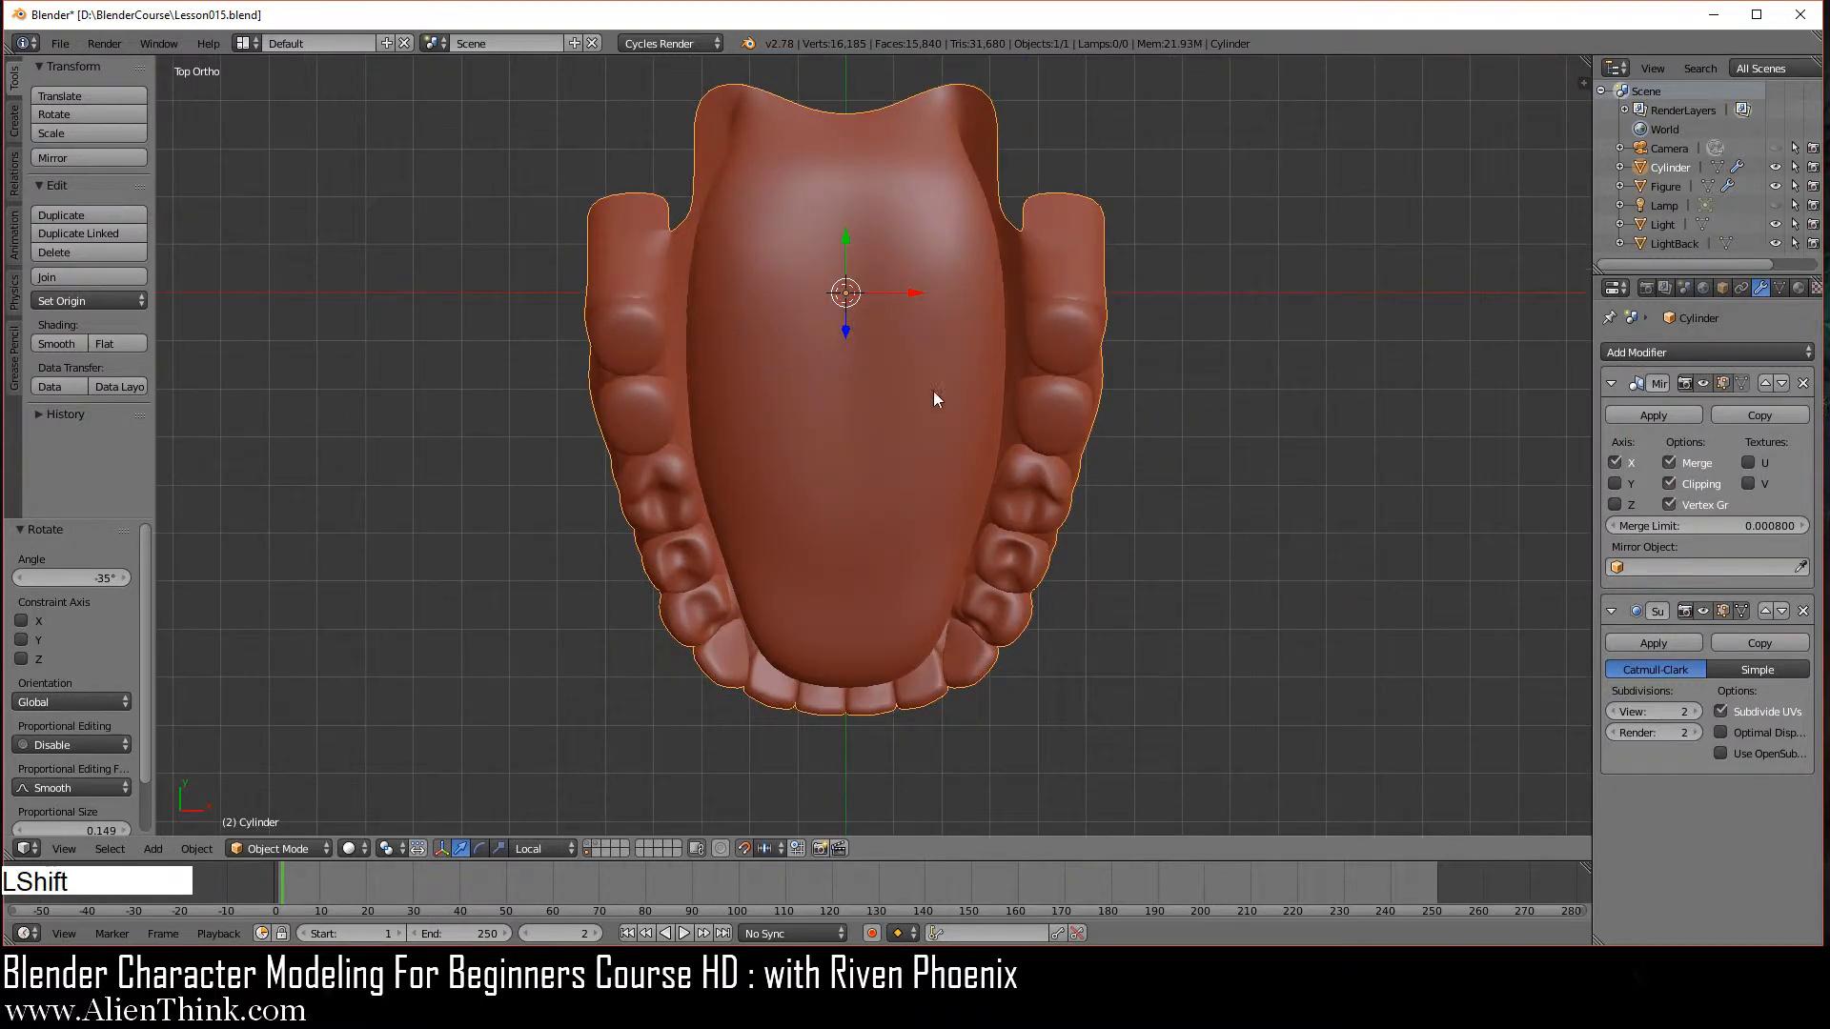
pyautogui.press('shift+KP_7')
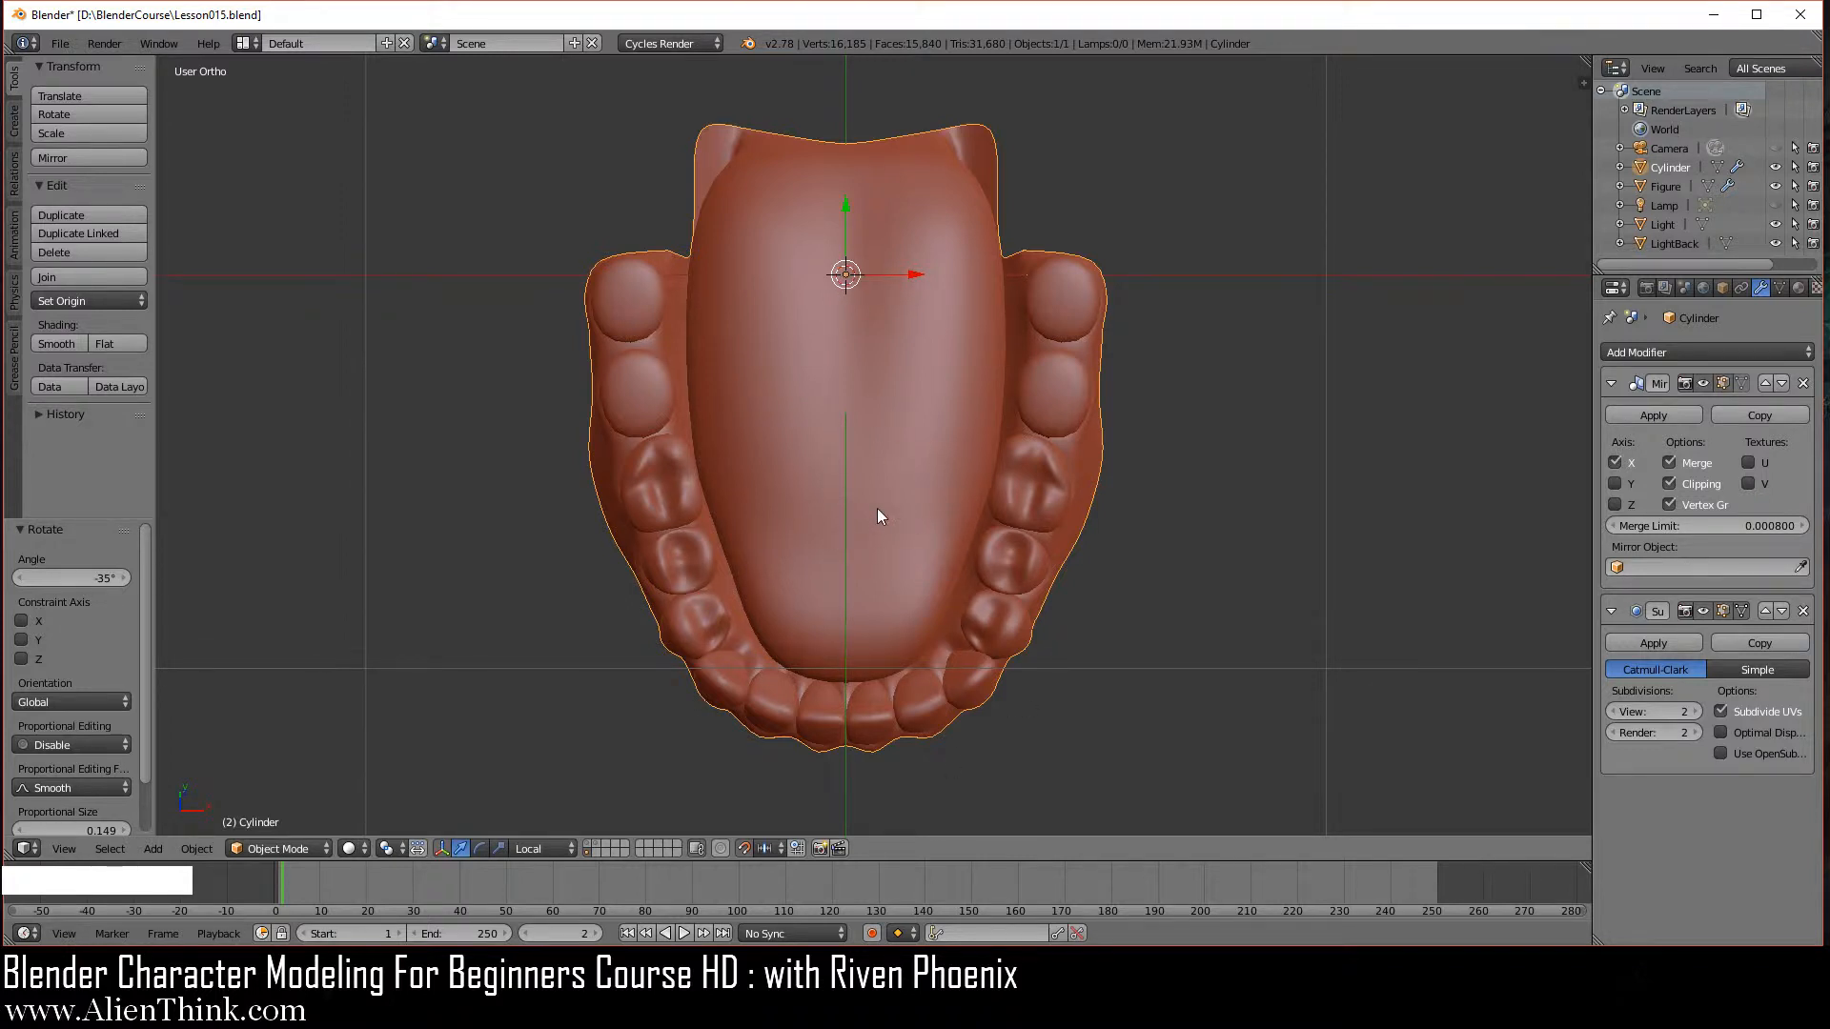
pyautogui.press('KP_1')
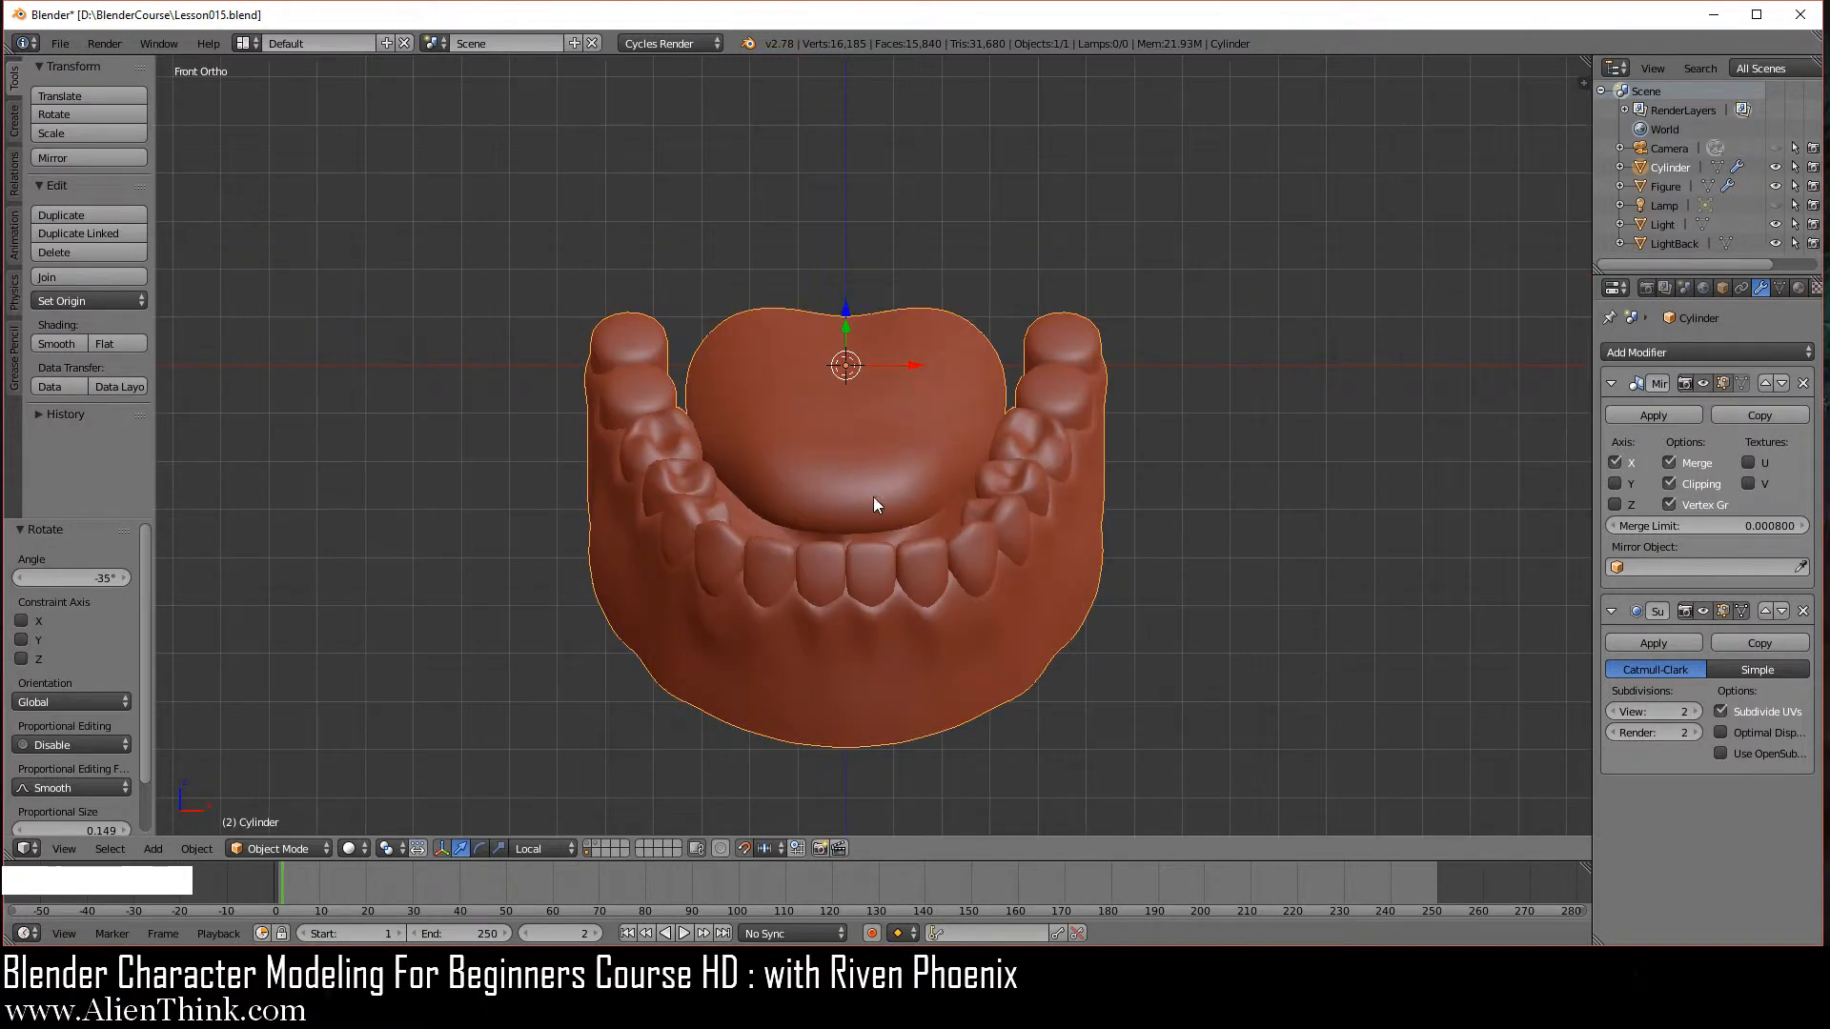
# Rotate the jaw freely with two trackball rotations, first by 10° and 25°, then by 10° and 65°.
pyautogui.moveTo(1026, 521); pyautogui.dragTo(868, 586, button='middle')
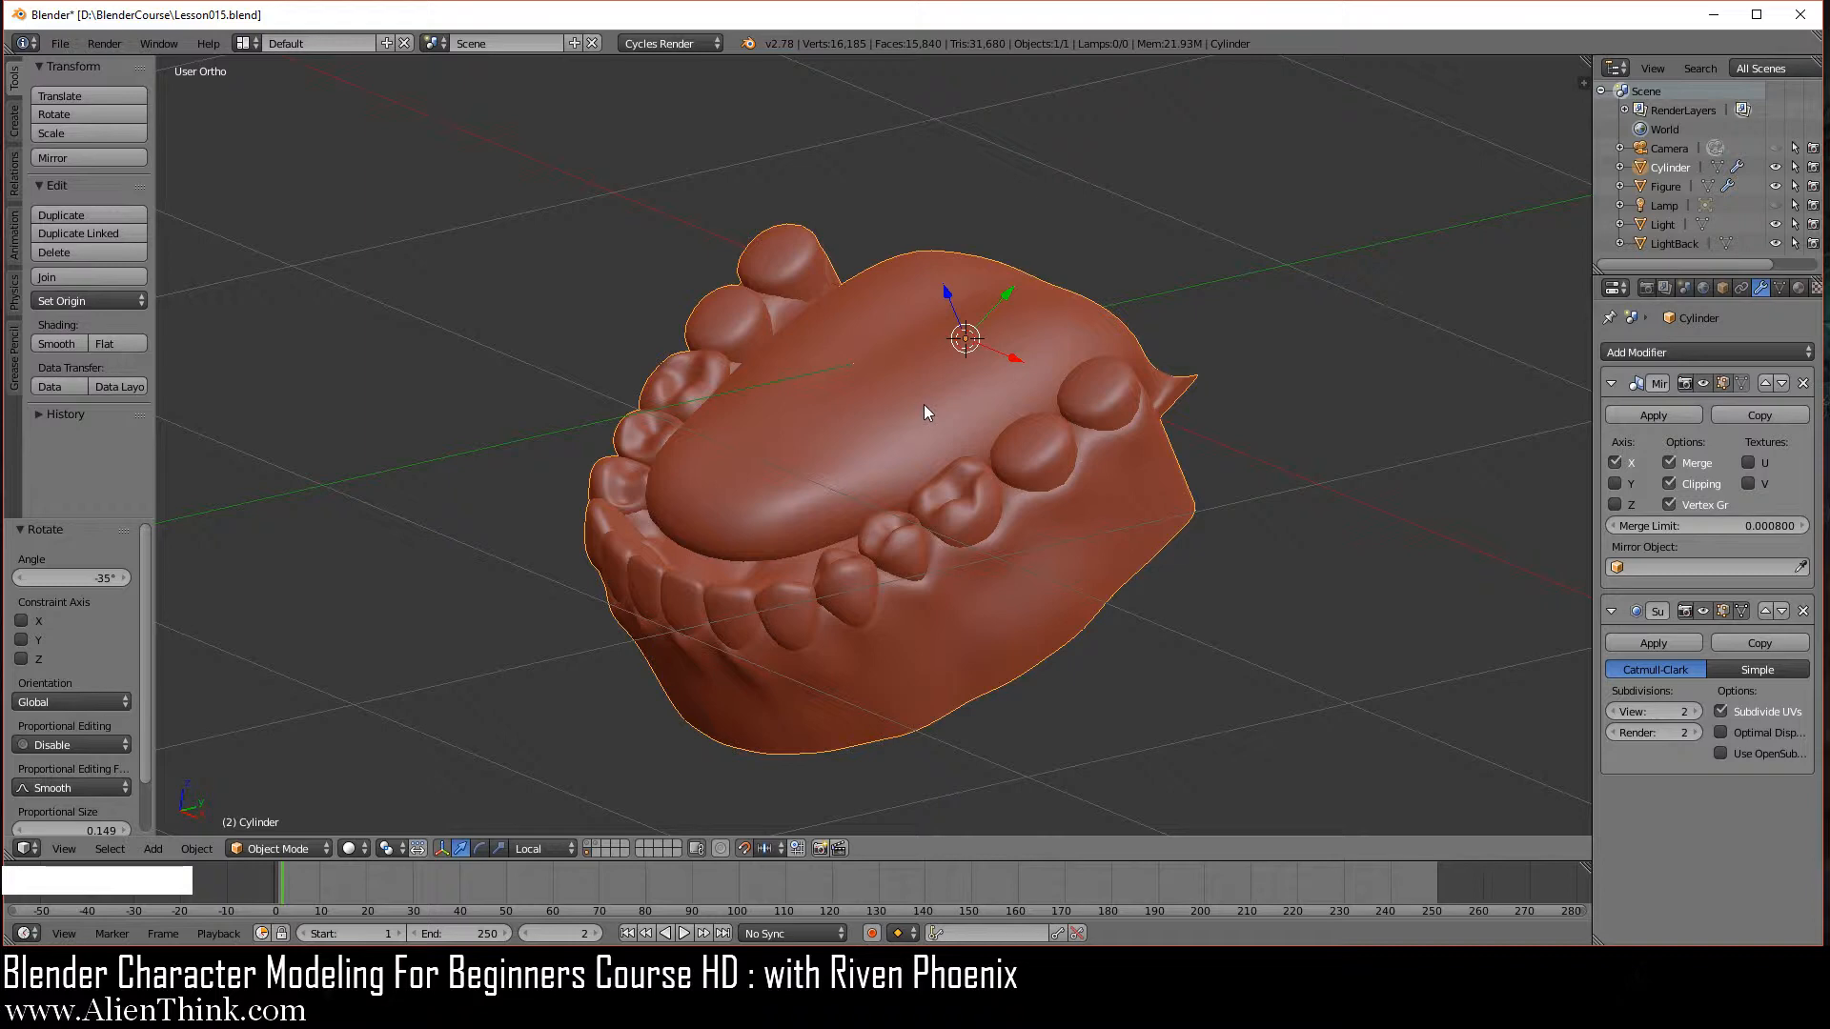
pyautogui.press('r')
pyautogui.press('r')
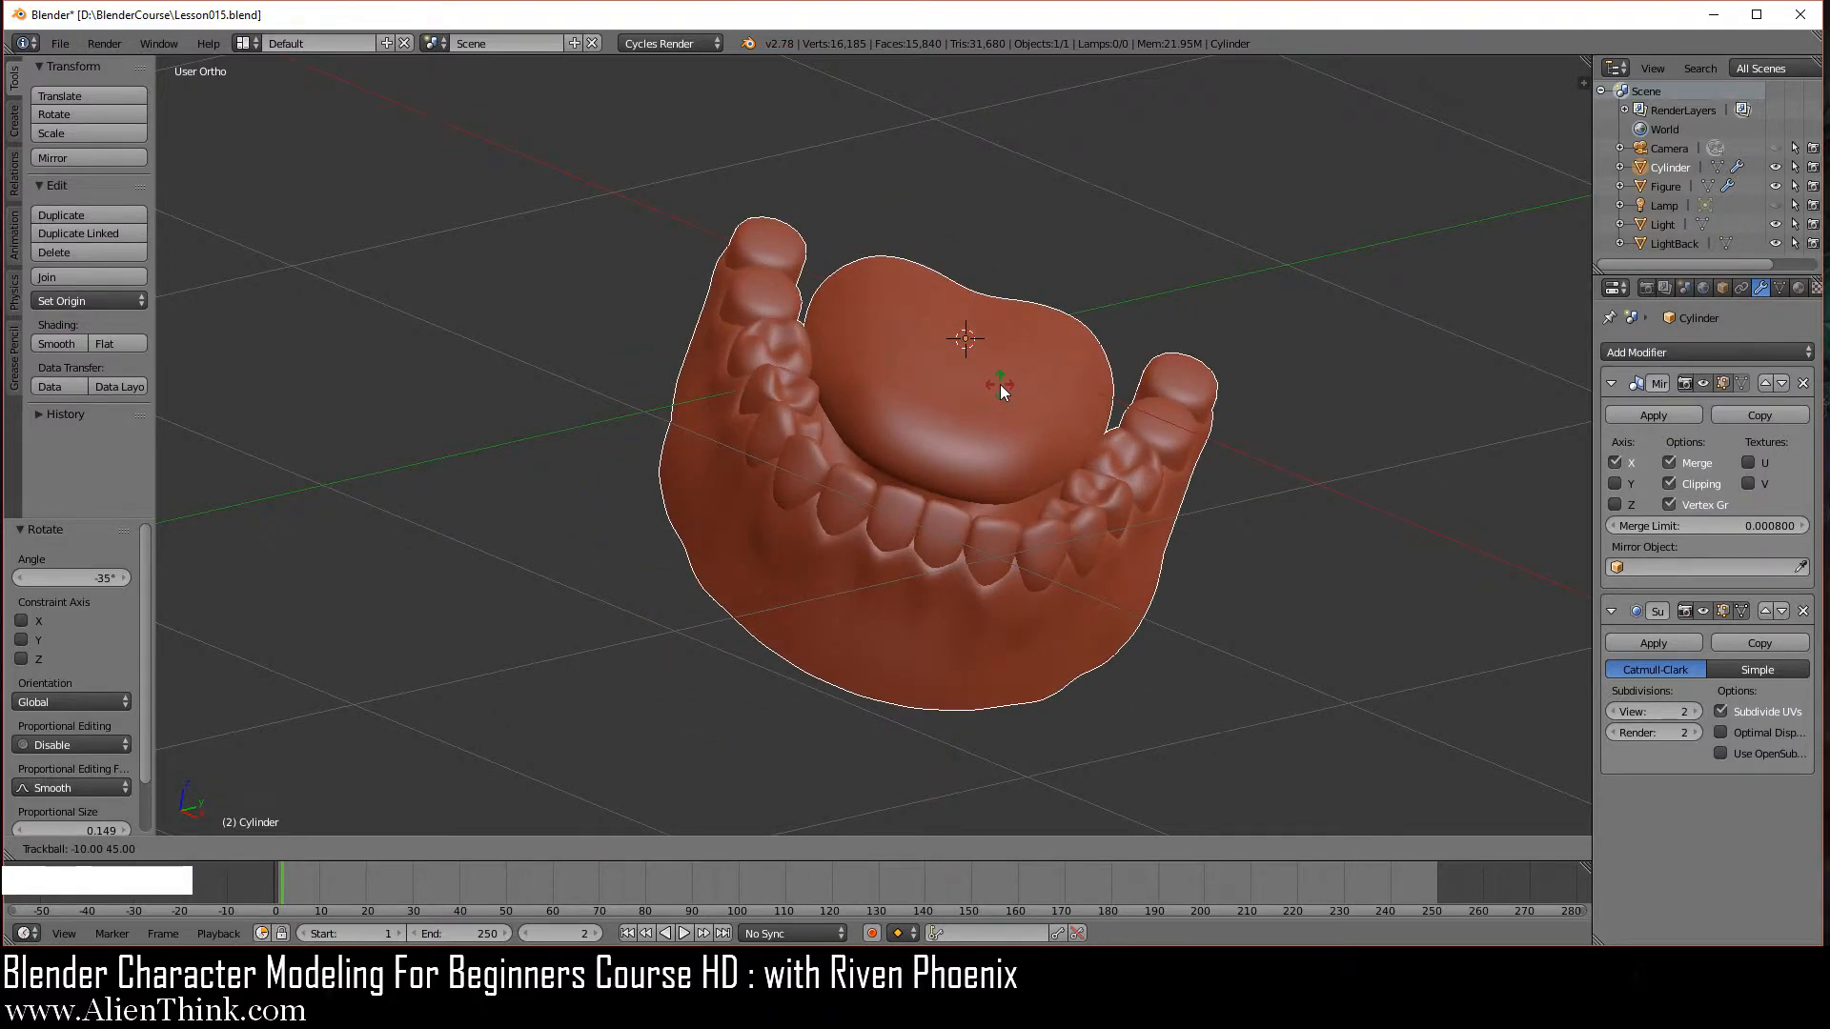
pyautogui.click(969, 422)
pyautogui.press('r')
pyautogui.press('r')
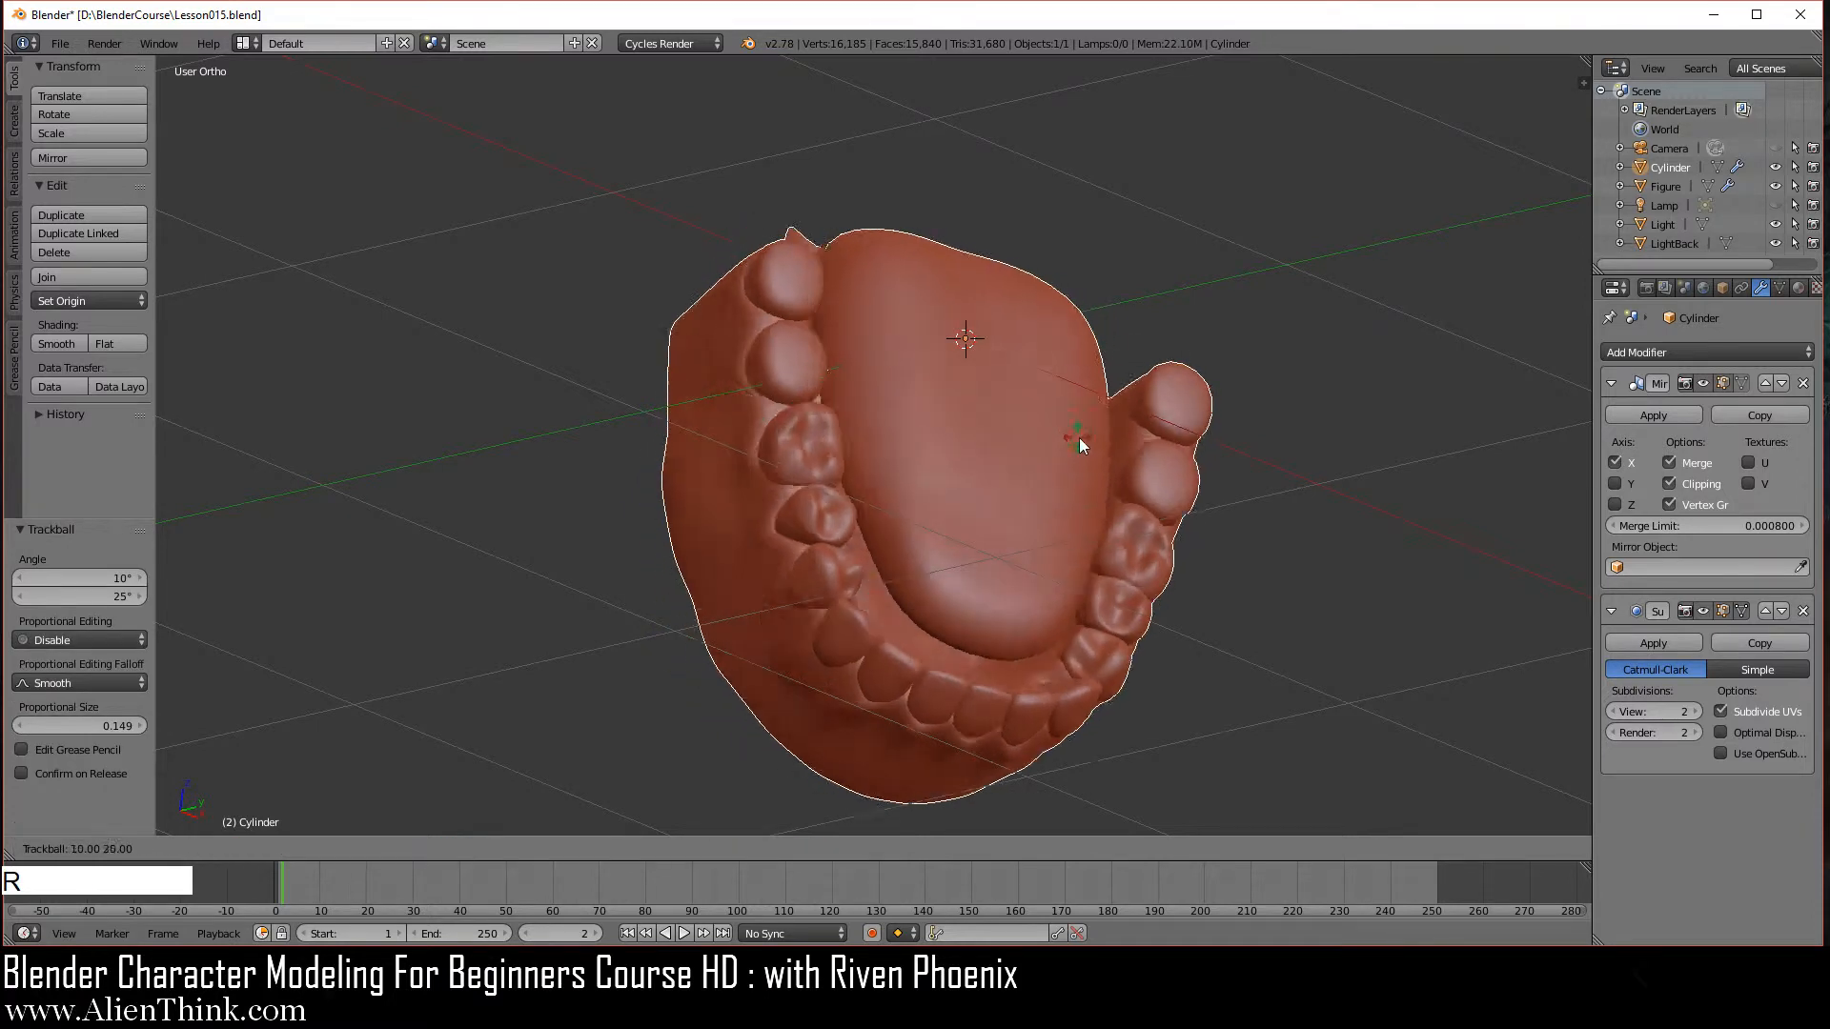
pyautogui.click(1132, 431)
# Return to front view and display the jaw's location, rotation, scale and dimension values.
pyautogui.scroll(-4, 1113, 543)
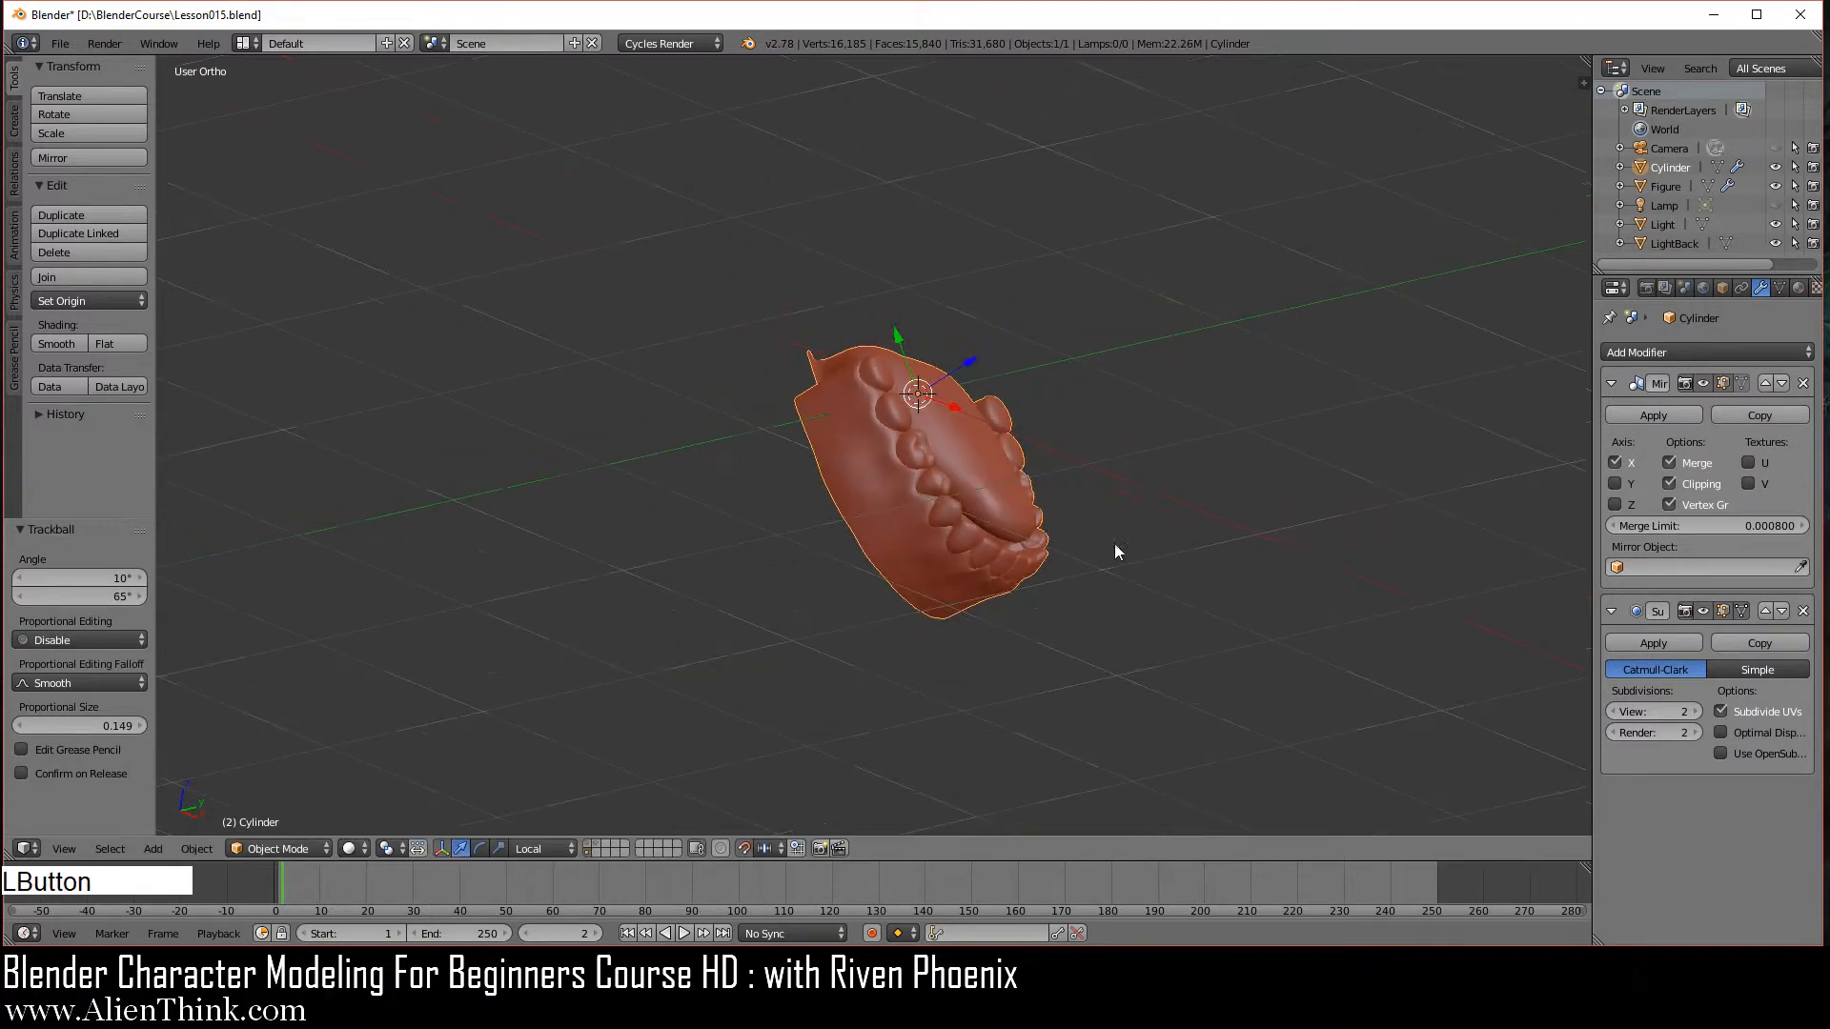
pyautogui.moveTo(1113, 544); pyautogui.dragTo(981, 516, button='middle')
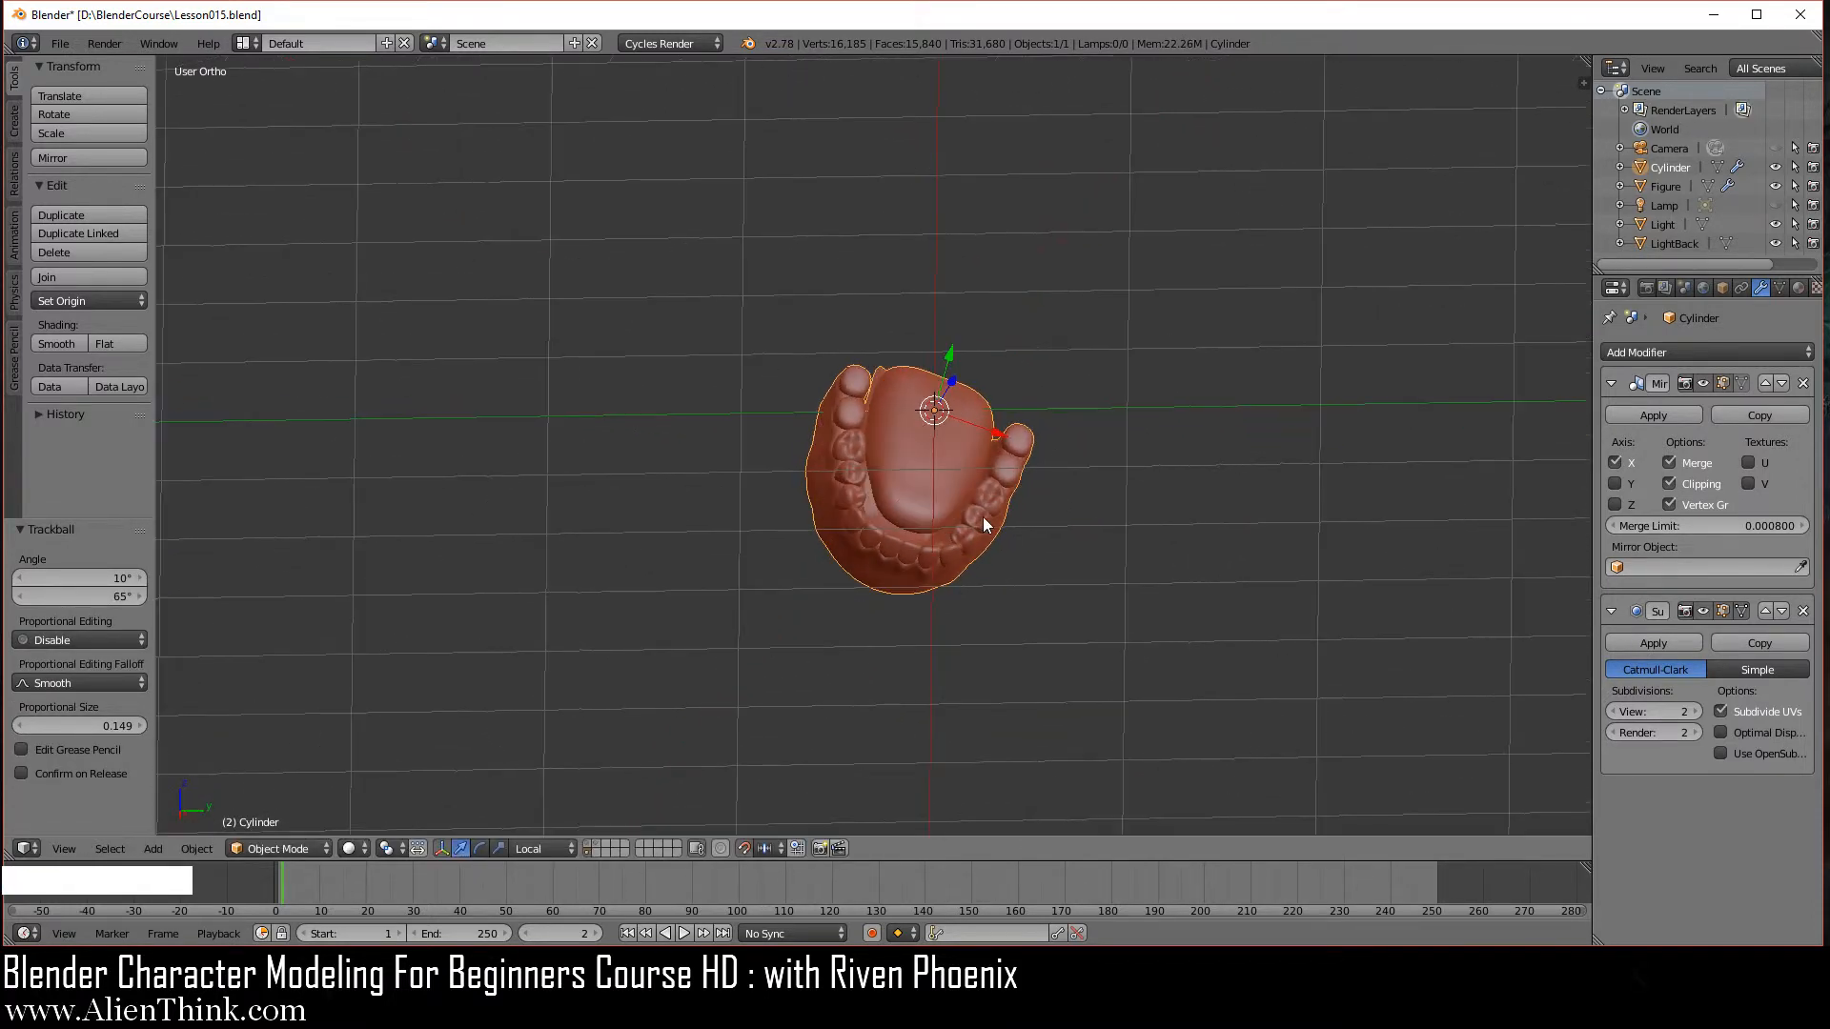
pyautogui.press('1')
pyautogui.scroll(1, 984, 530)
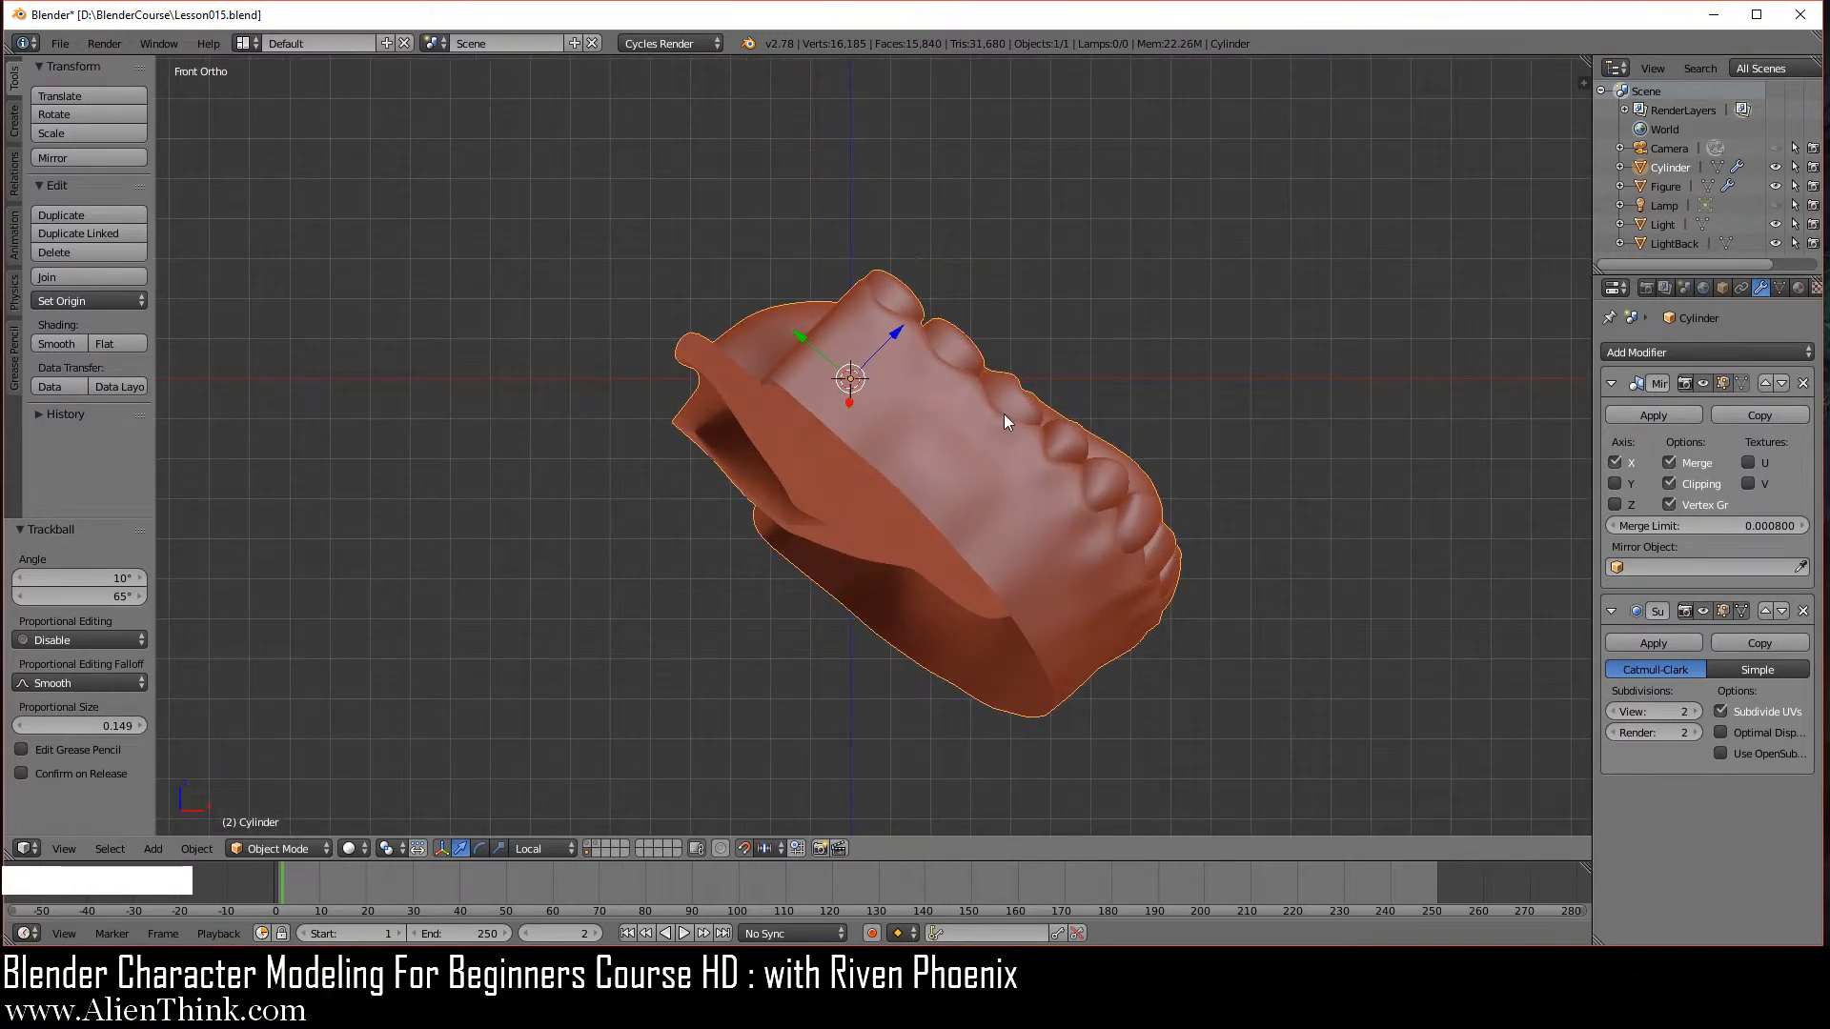
pyautogui.click(1581, 86)
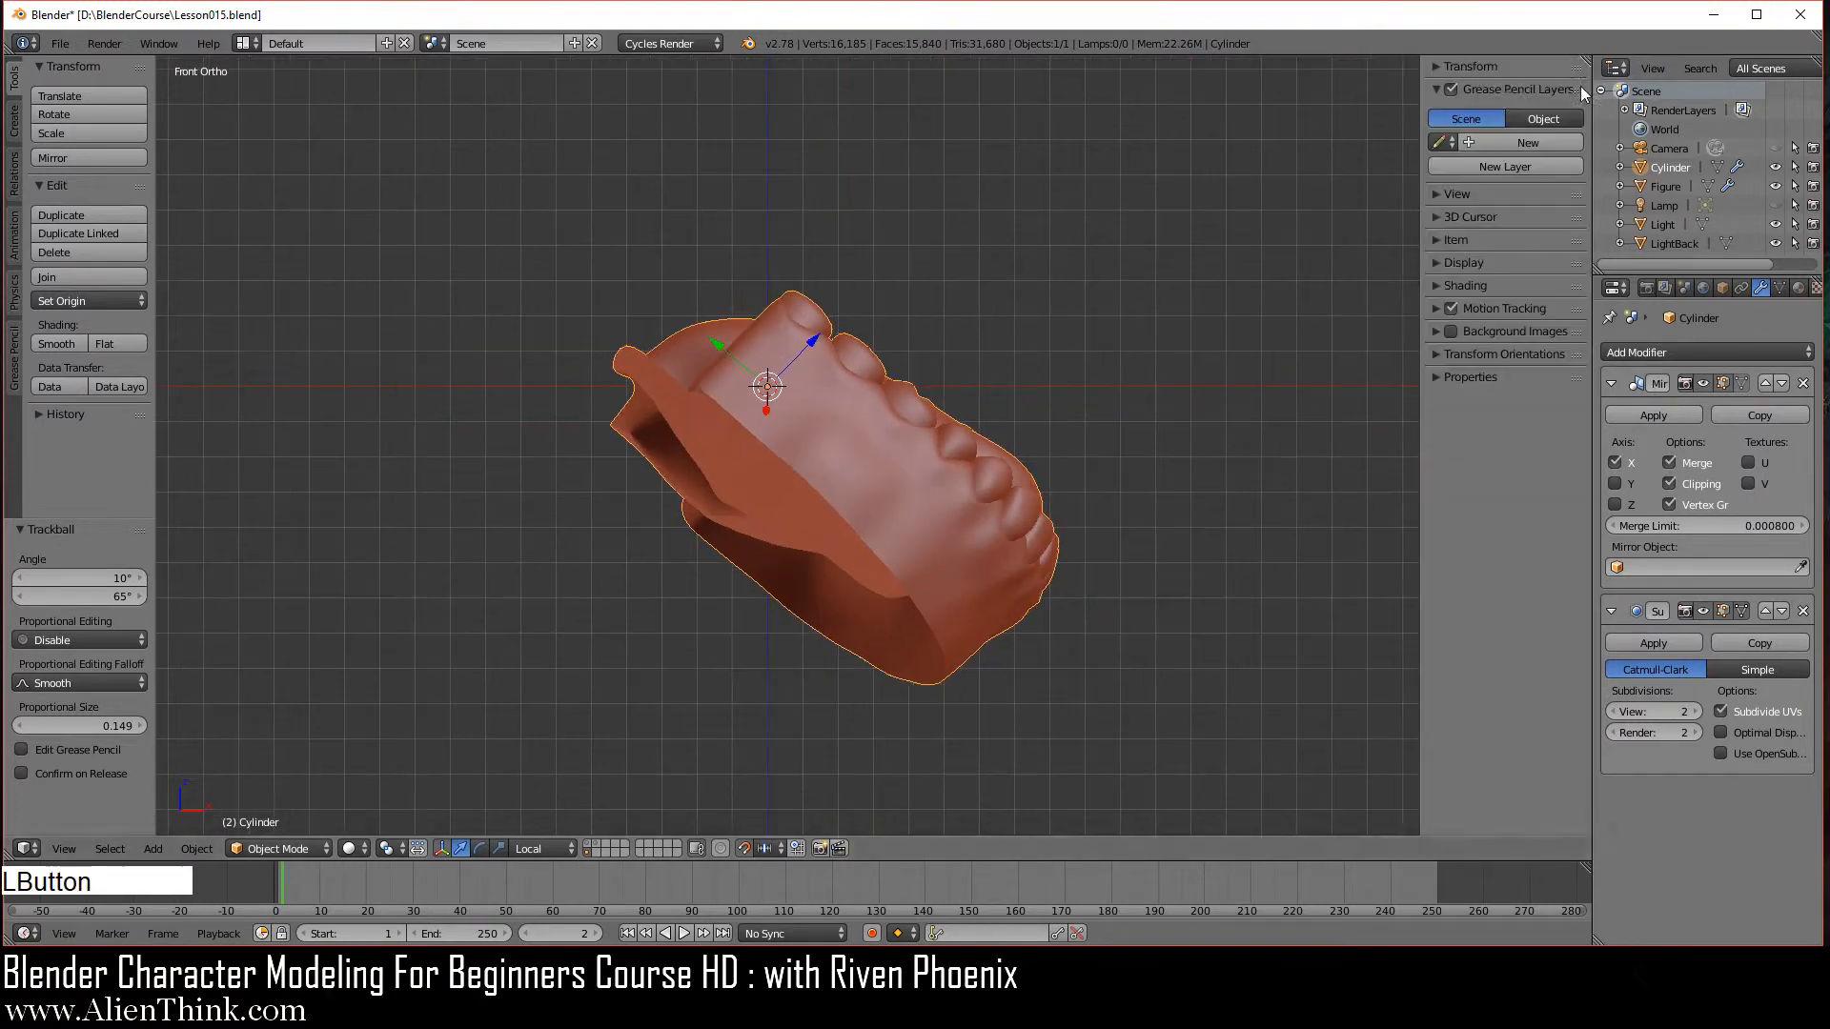
pyautogui.click(1436, 66)
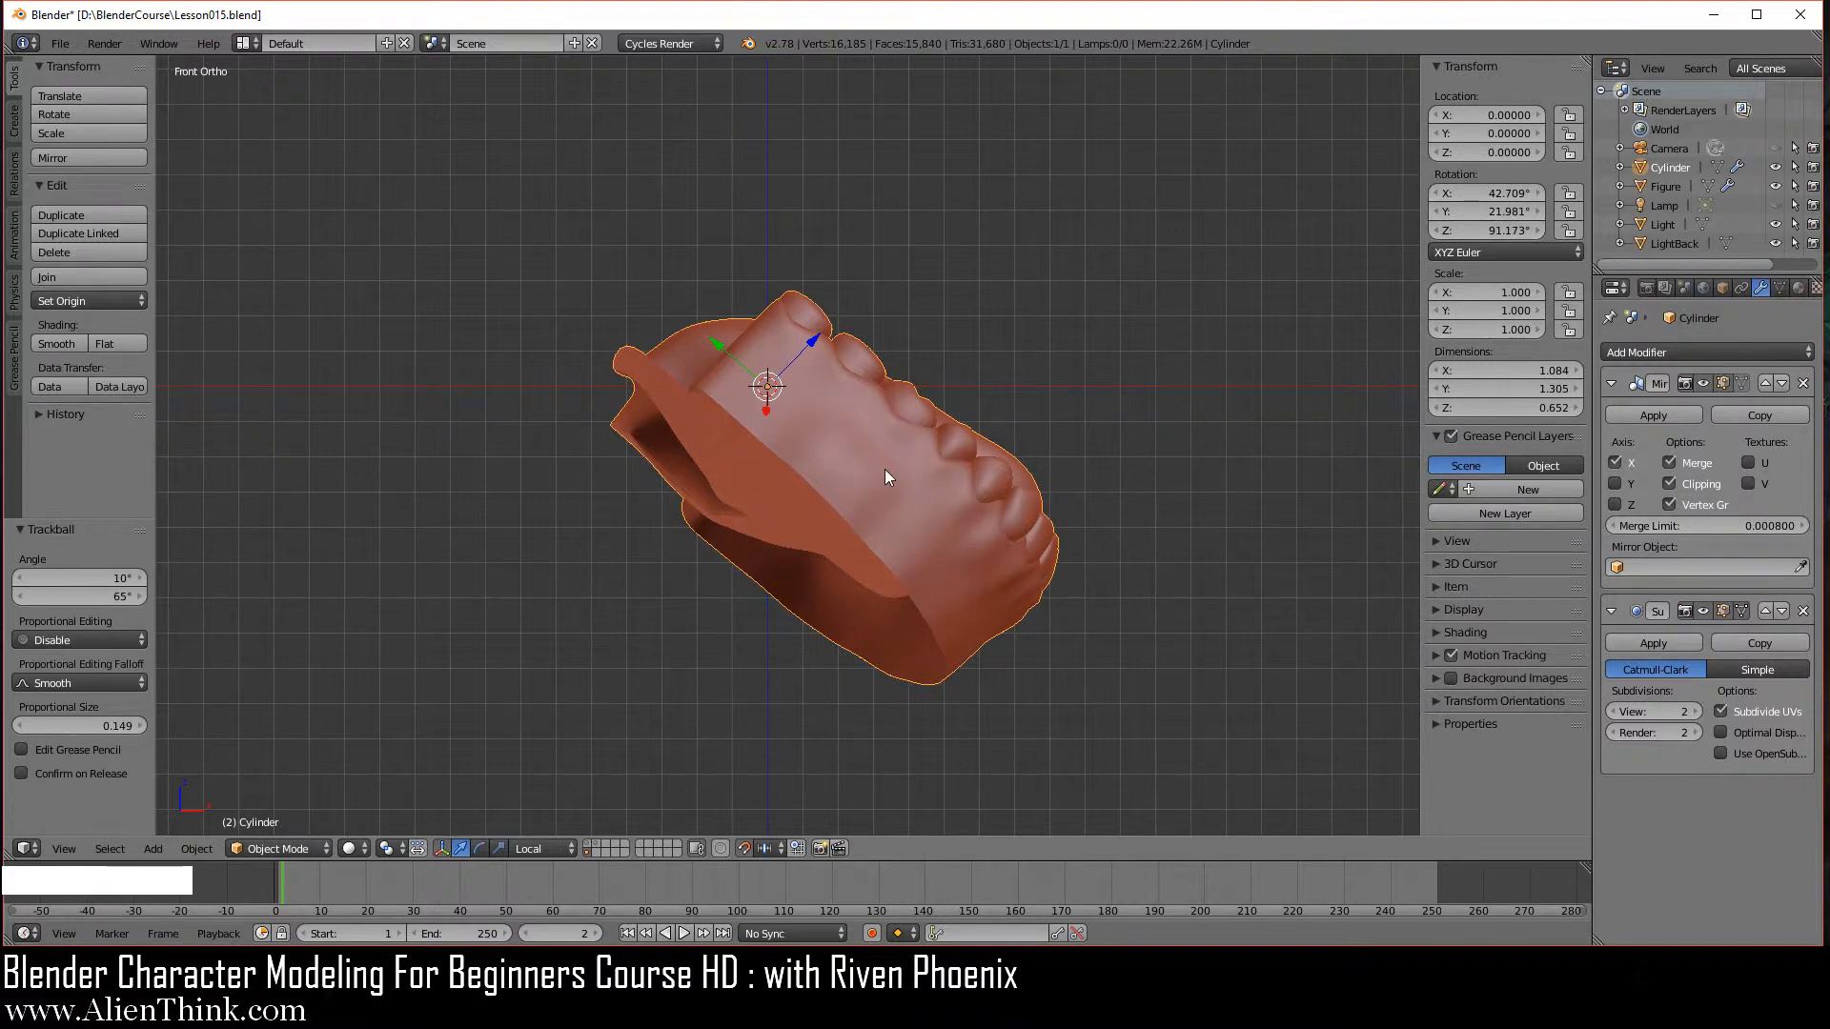
# Compare the freely rotated jaw's global front and right views with the front and right views aligned to its own axes.
pyautogui.press('1')
pyautogui.moveTo(1018, 620); pyautogui.dragTo(808, 547, button='middle')
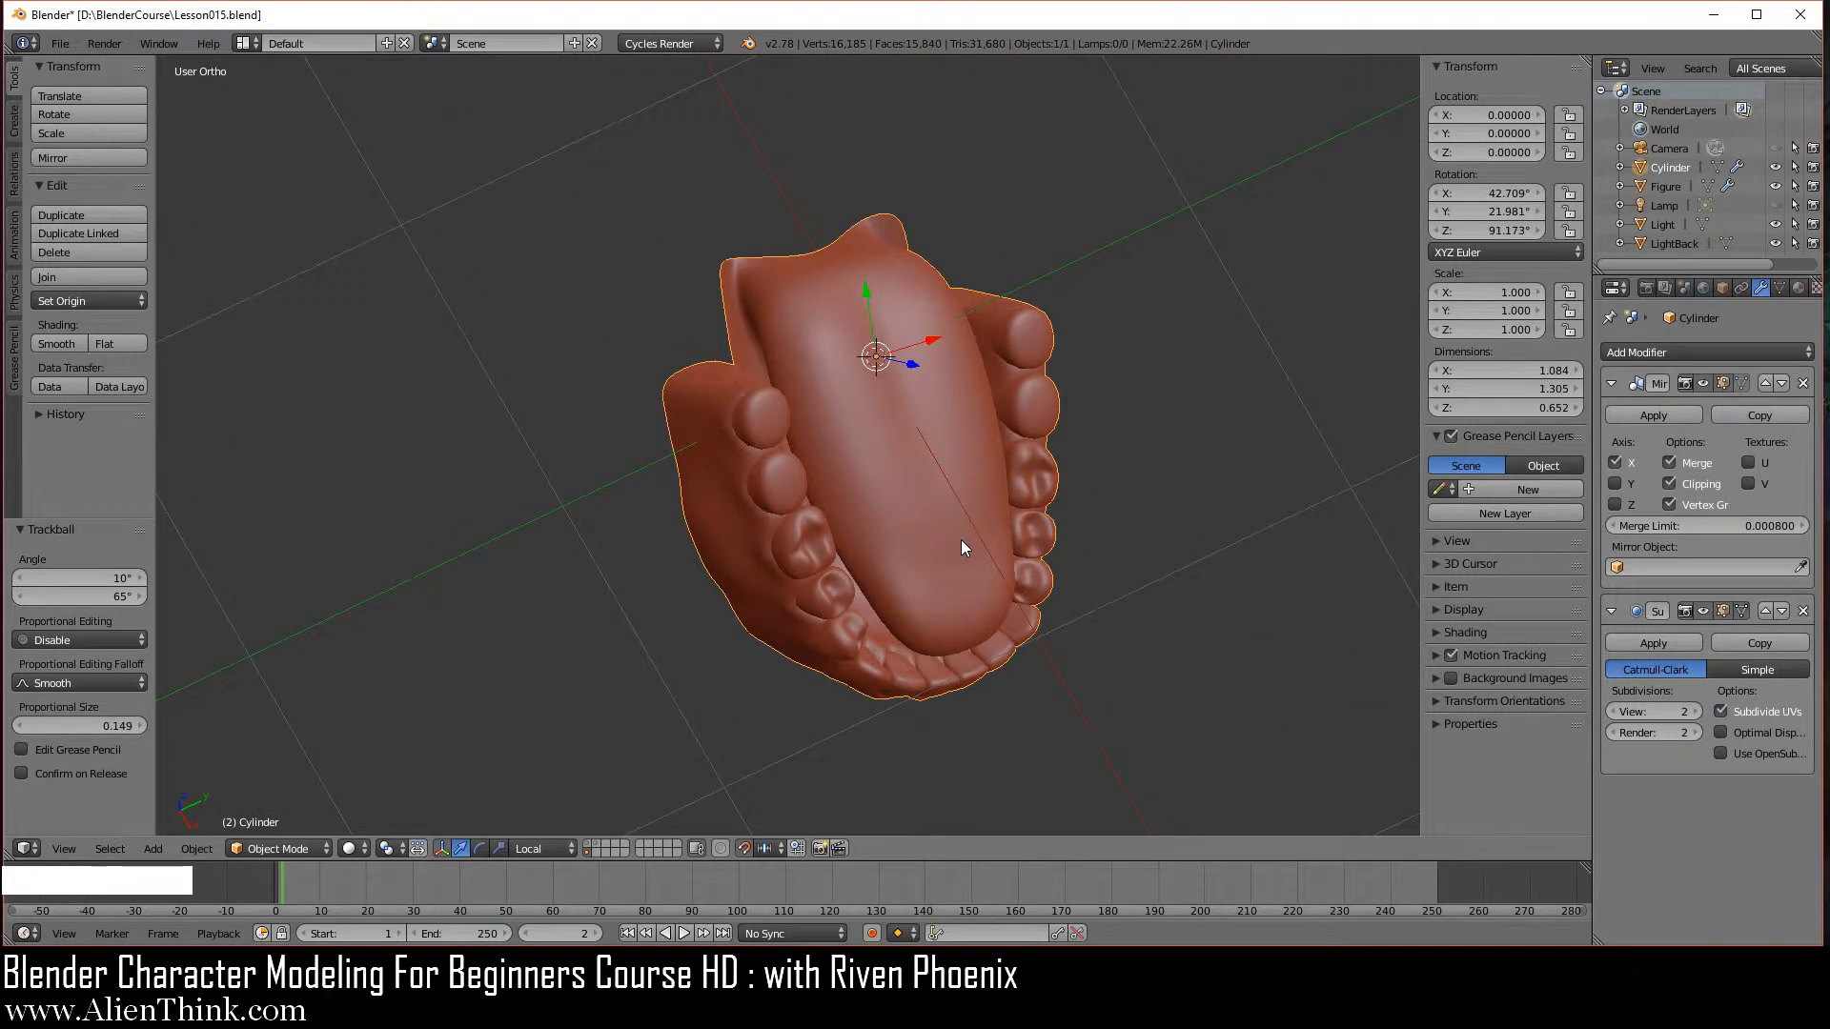
pyautogui.press('1')
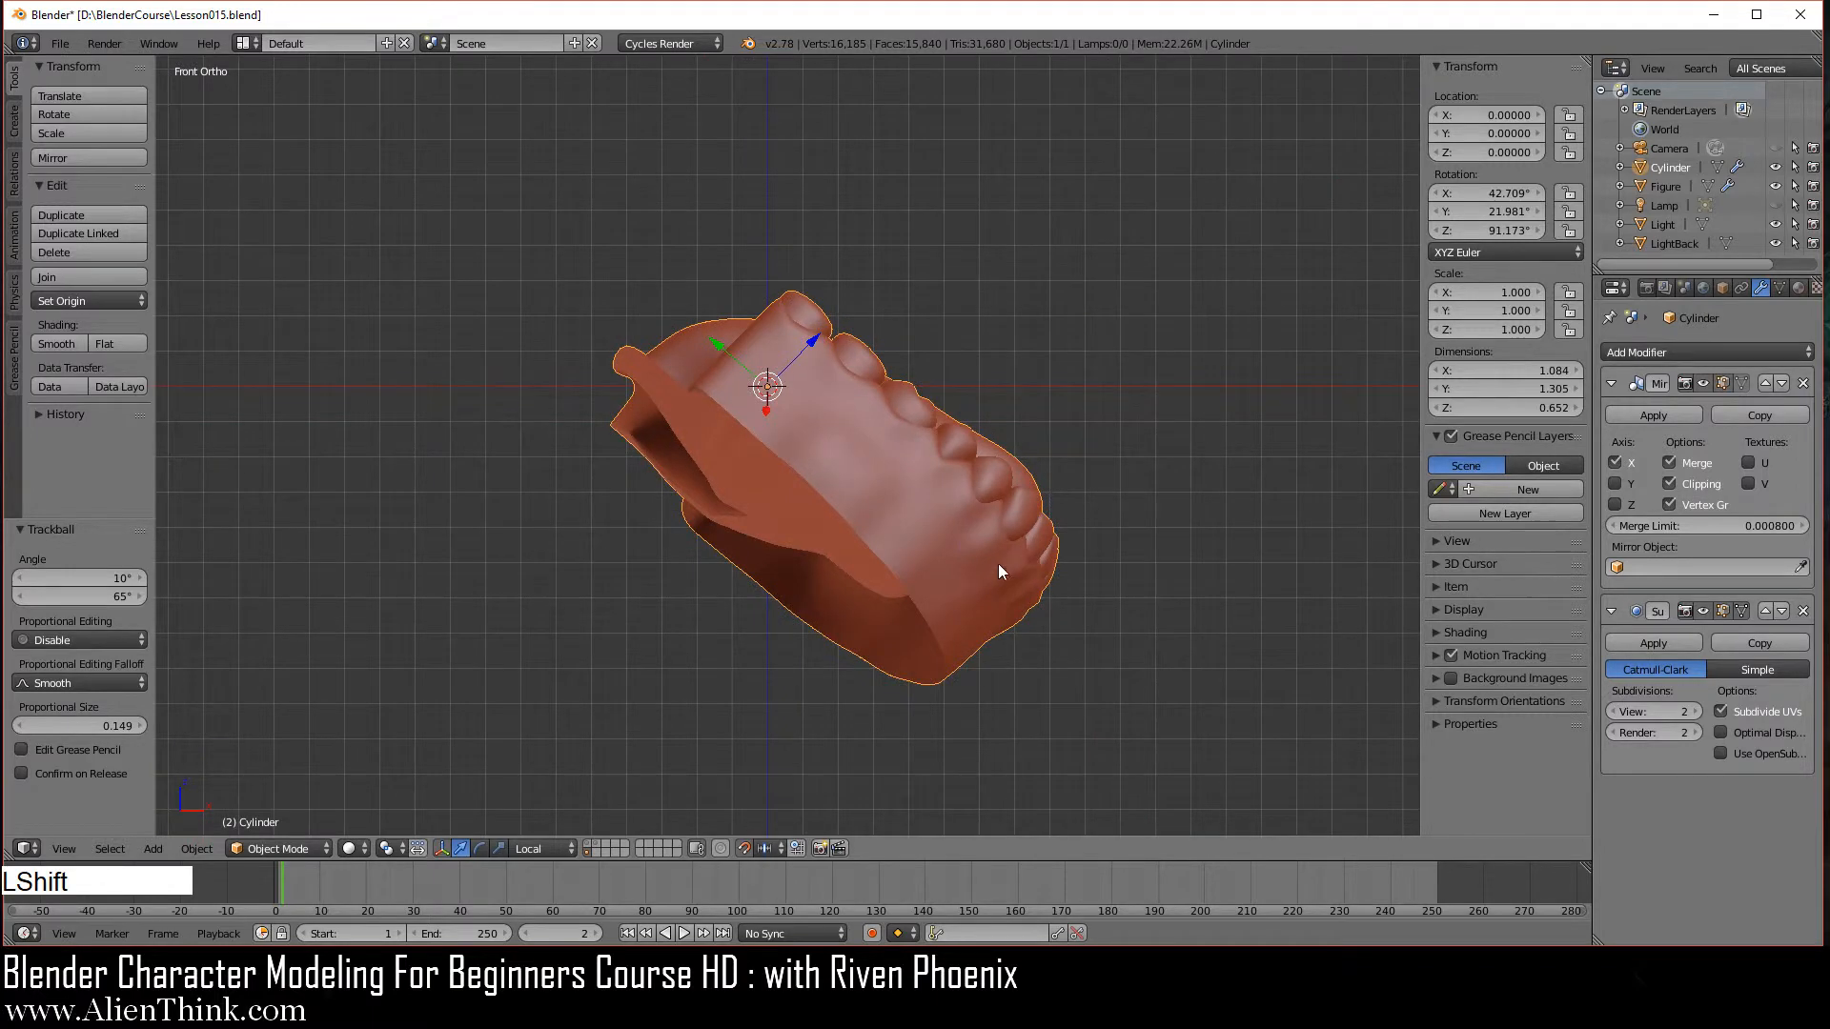
pyautogui.hotkey('shift', '1')
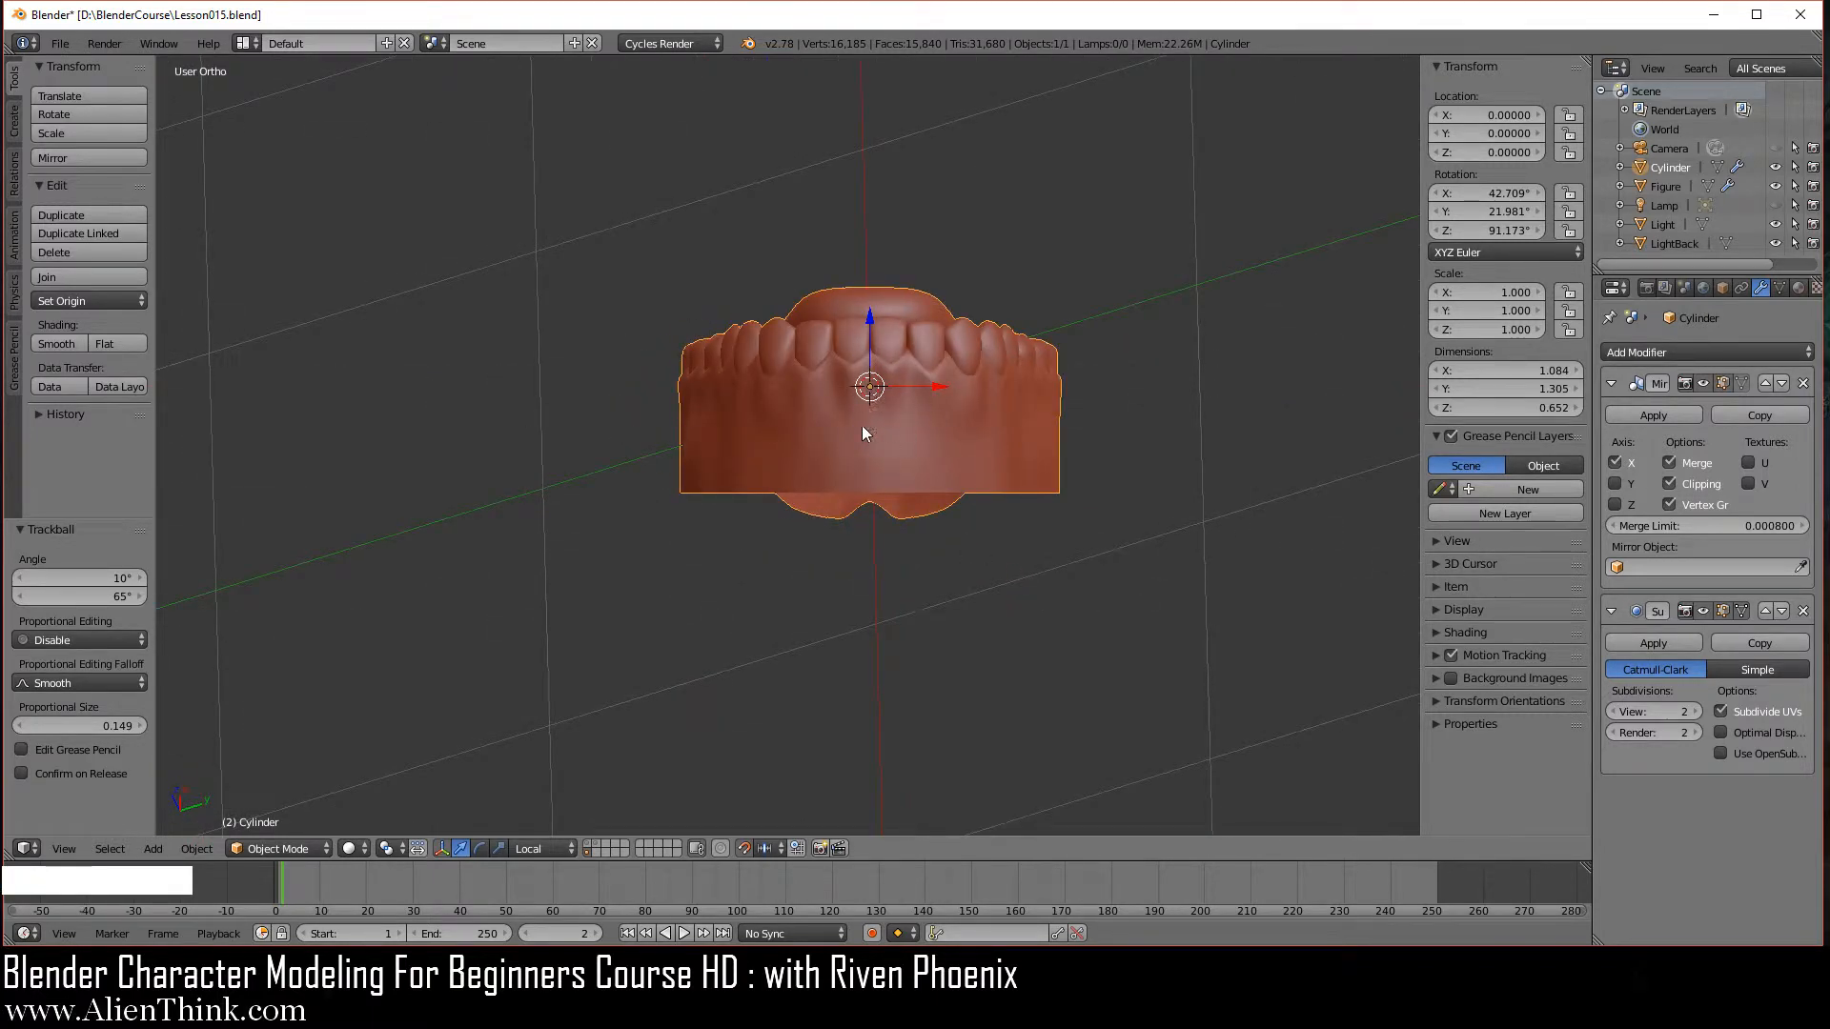
pyautogui.press('3')
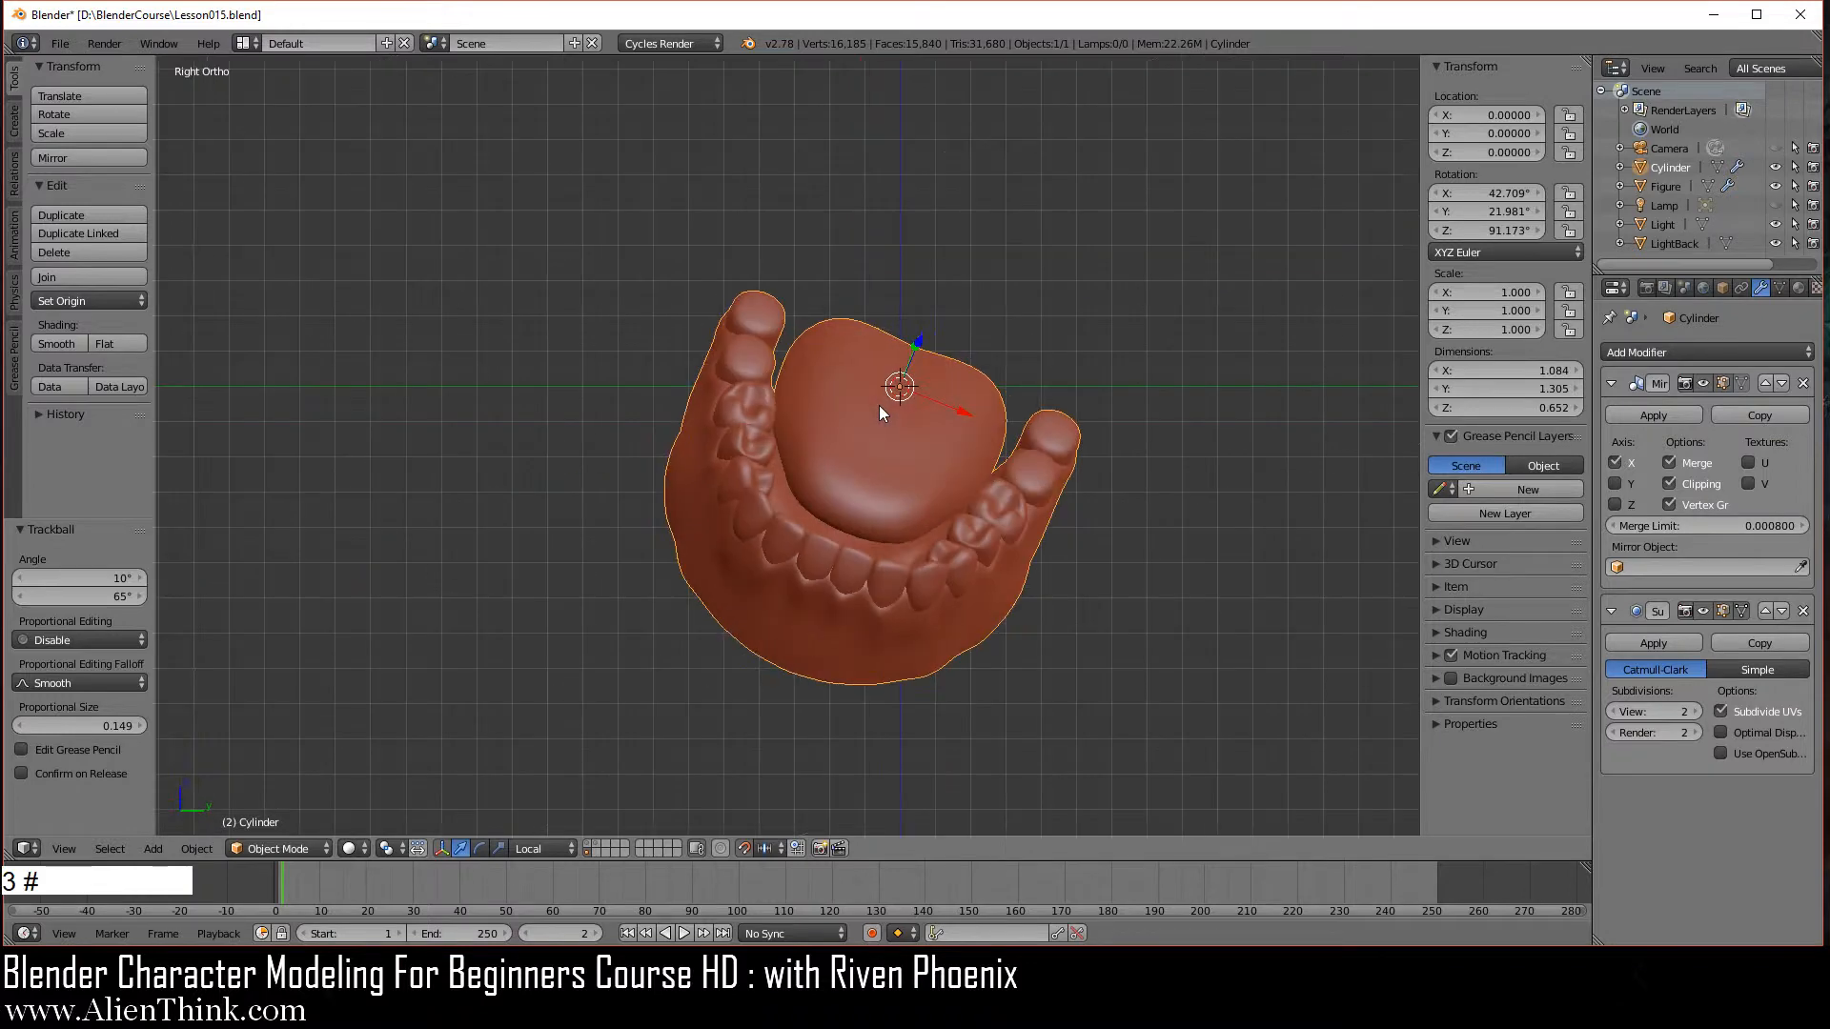
pyautogui.hotkey('shift', '3')
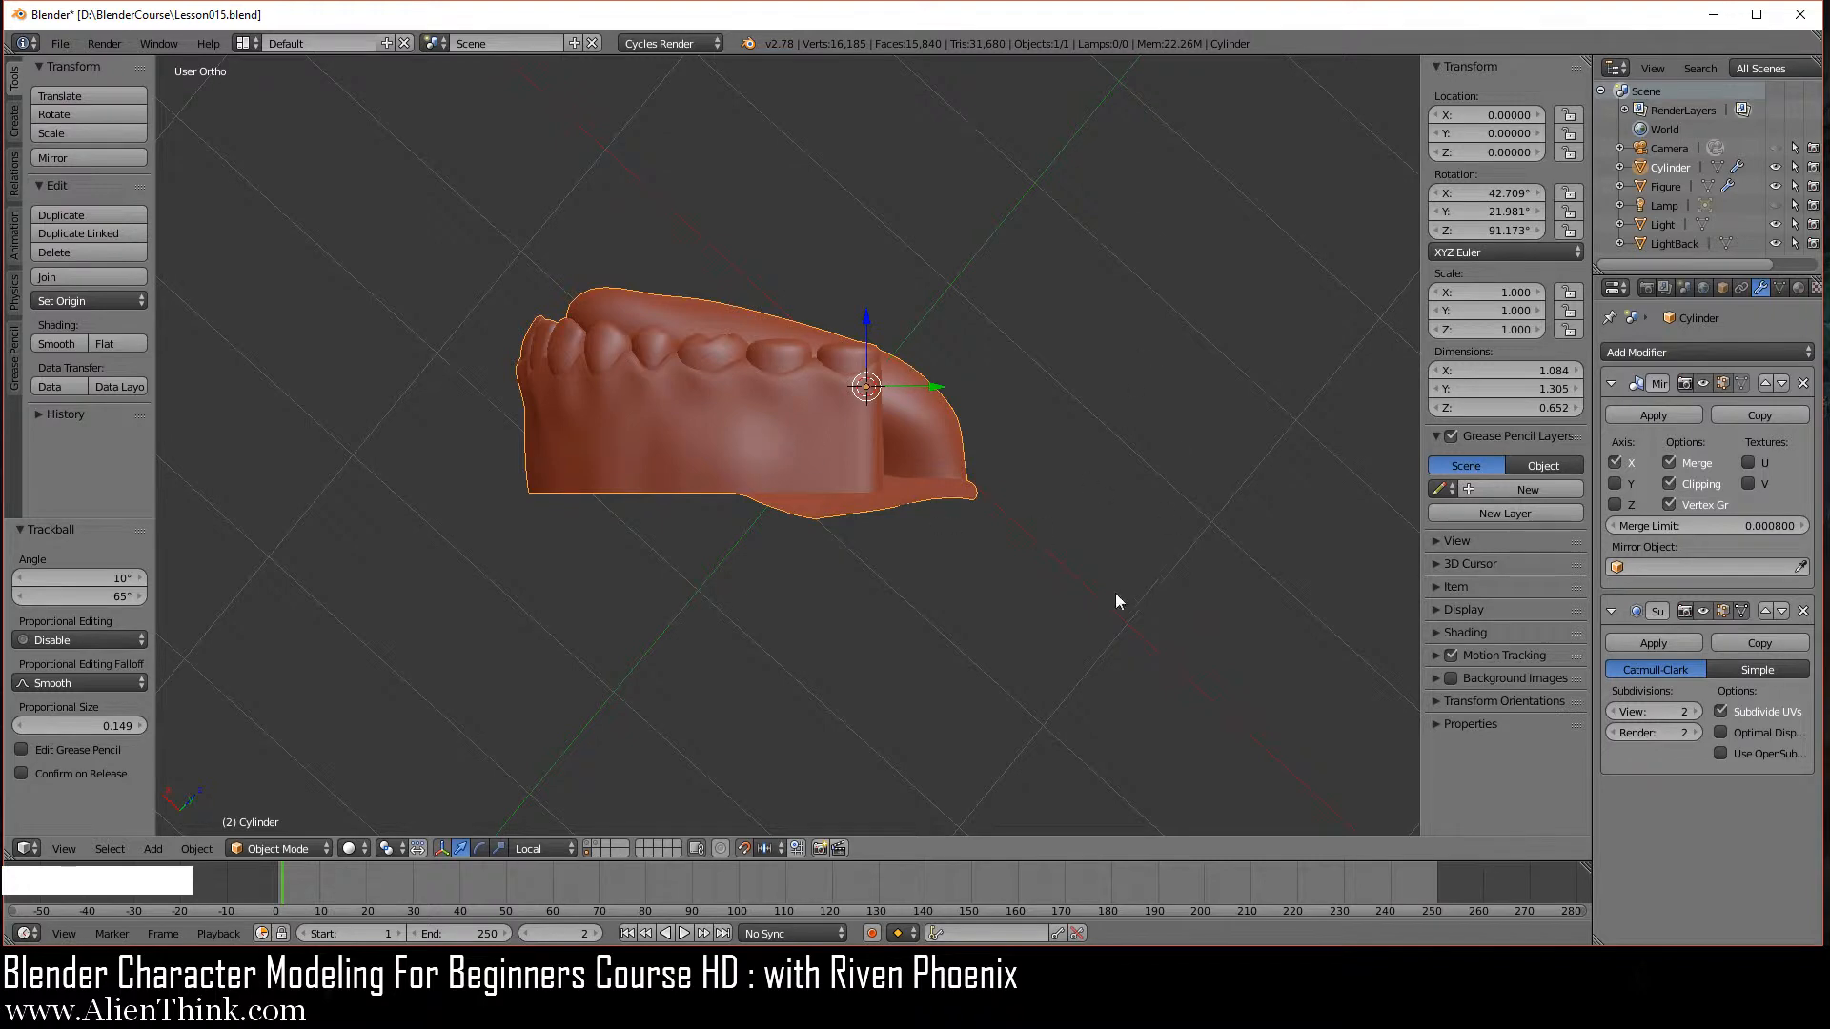
pyautogui.scroll(-6, 1068, 509)
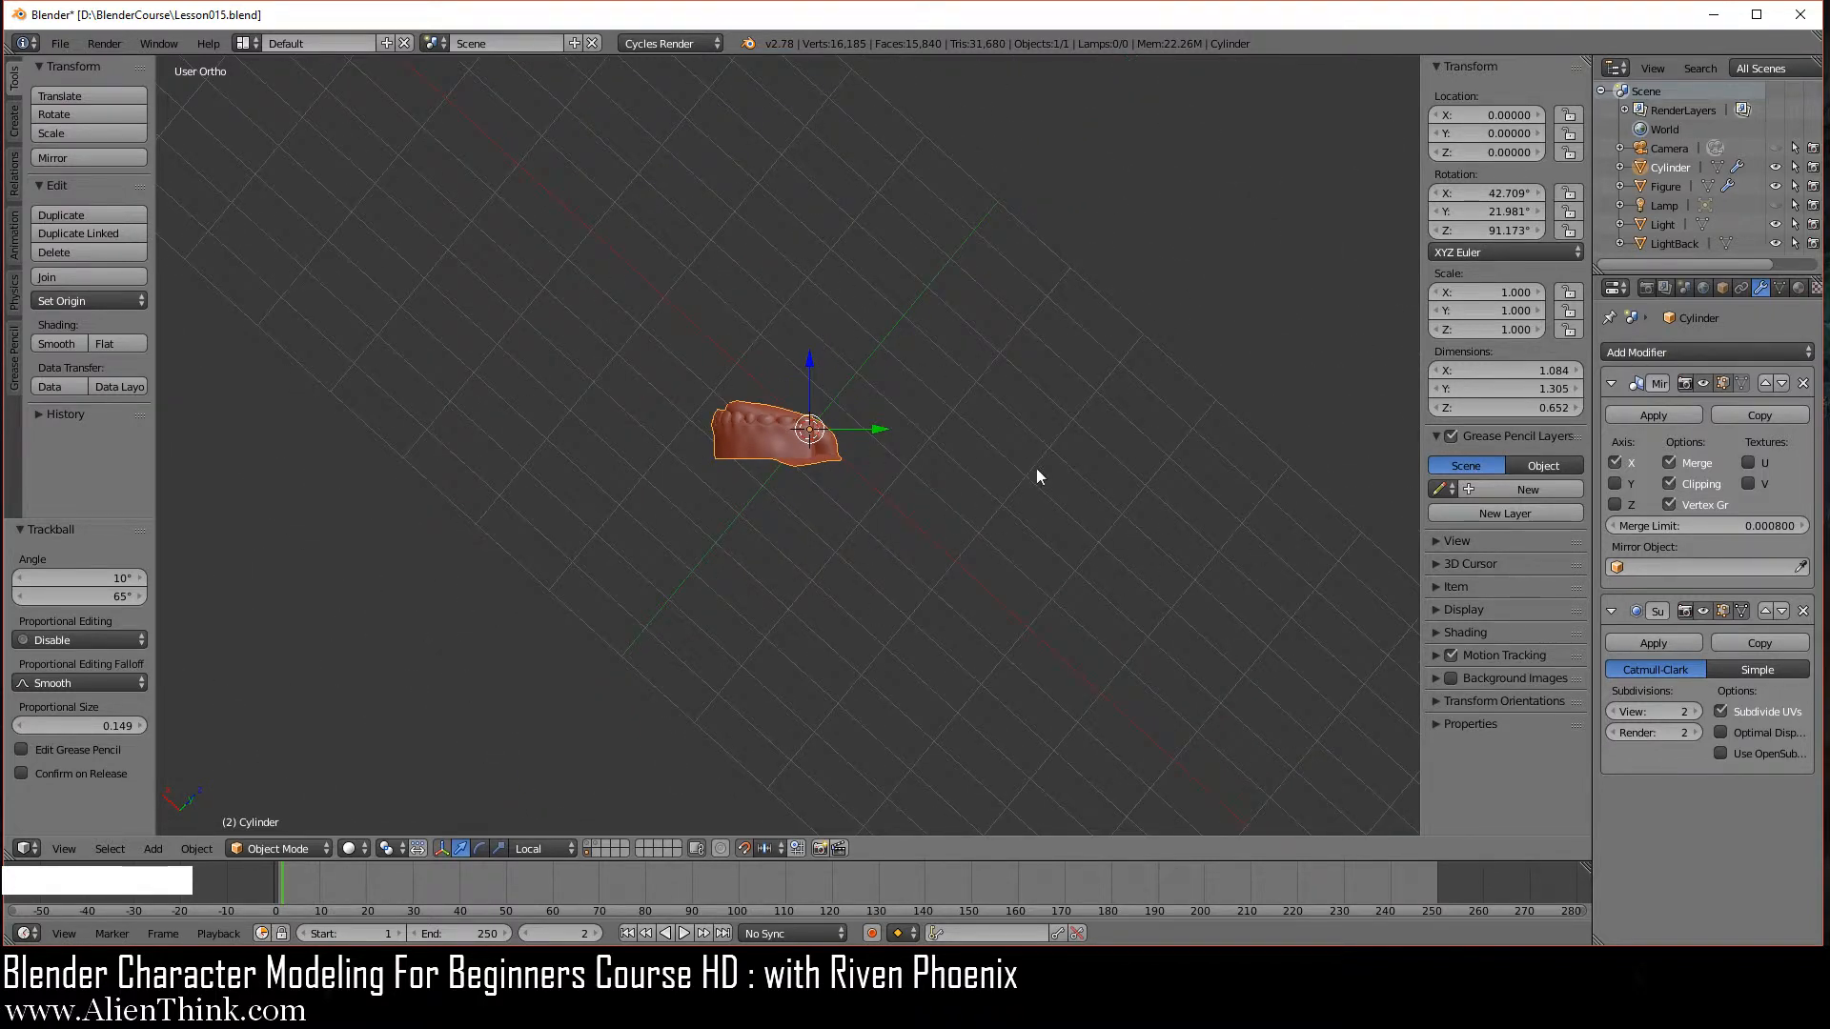
pyautogui.scroll(5, 957, 509)
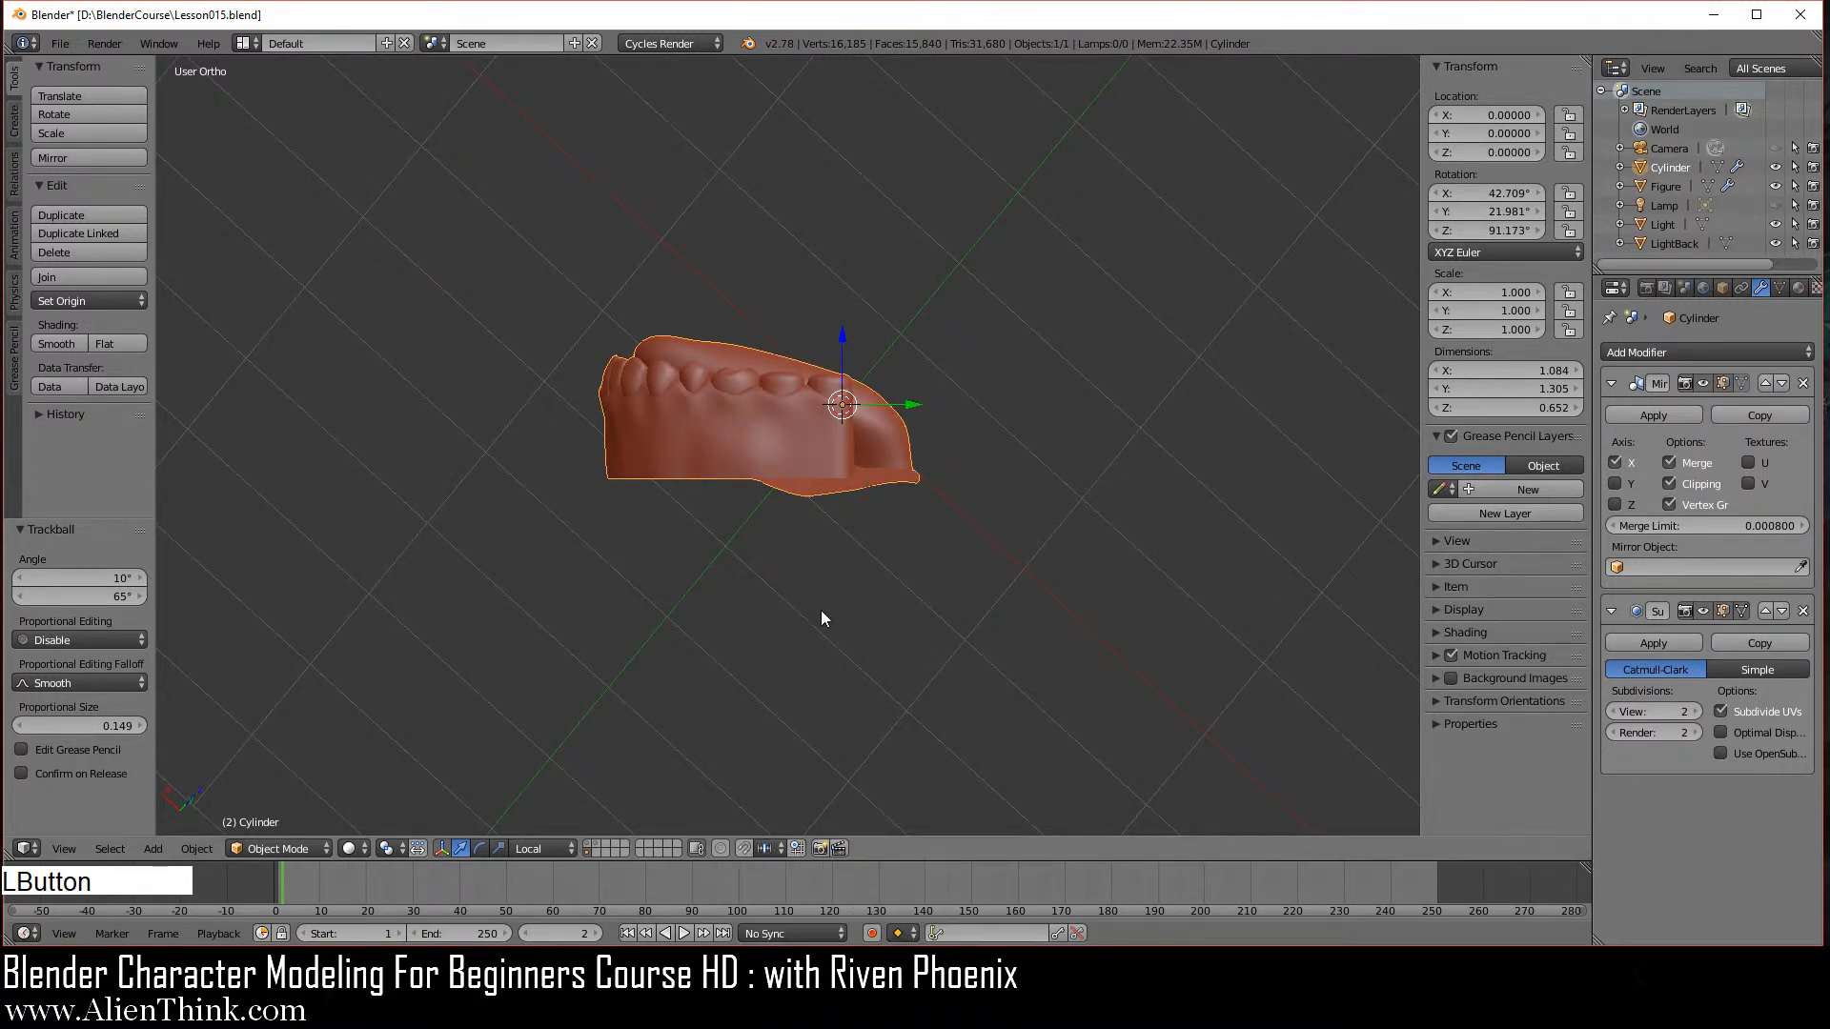
# Enter Edit Mode on the jaw, reveal all hidden geometry and clear the selection.
pyautogui.scroll(5, 821, 615)
pyautogui.press('Tab')
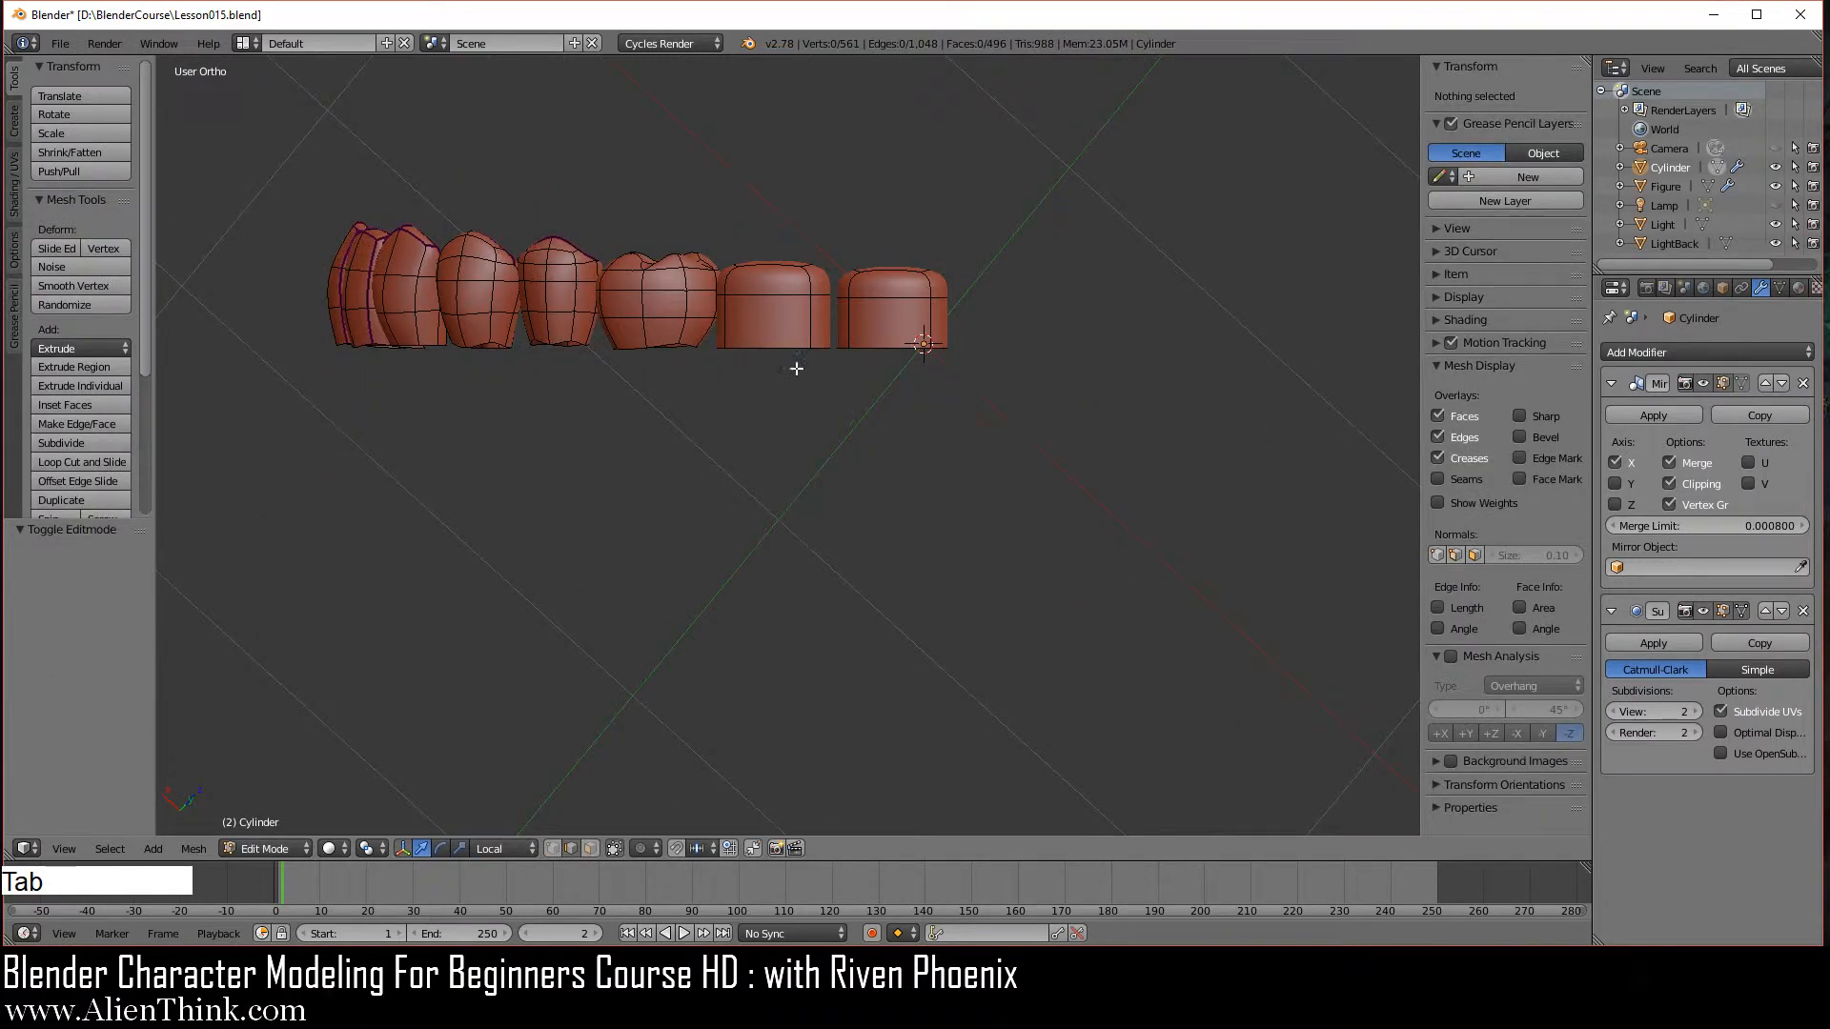
pyautogui.scroll(2, 834, 401)
pyautogui.hotkey('alt', 'h')
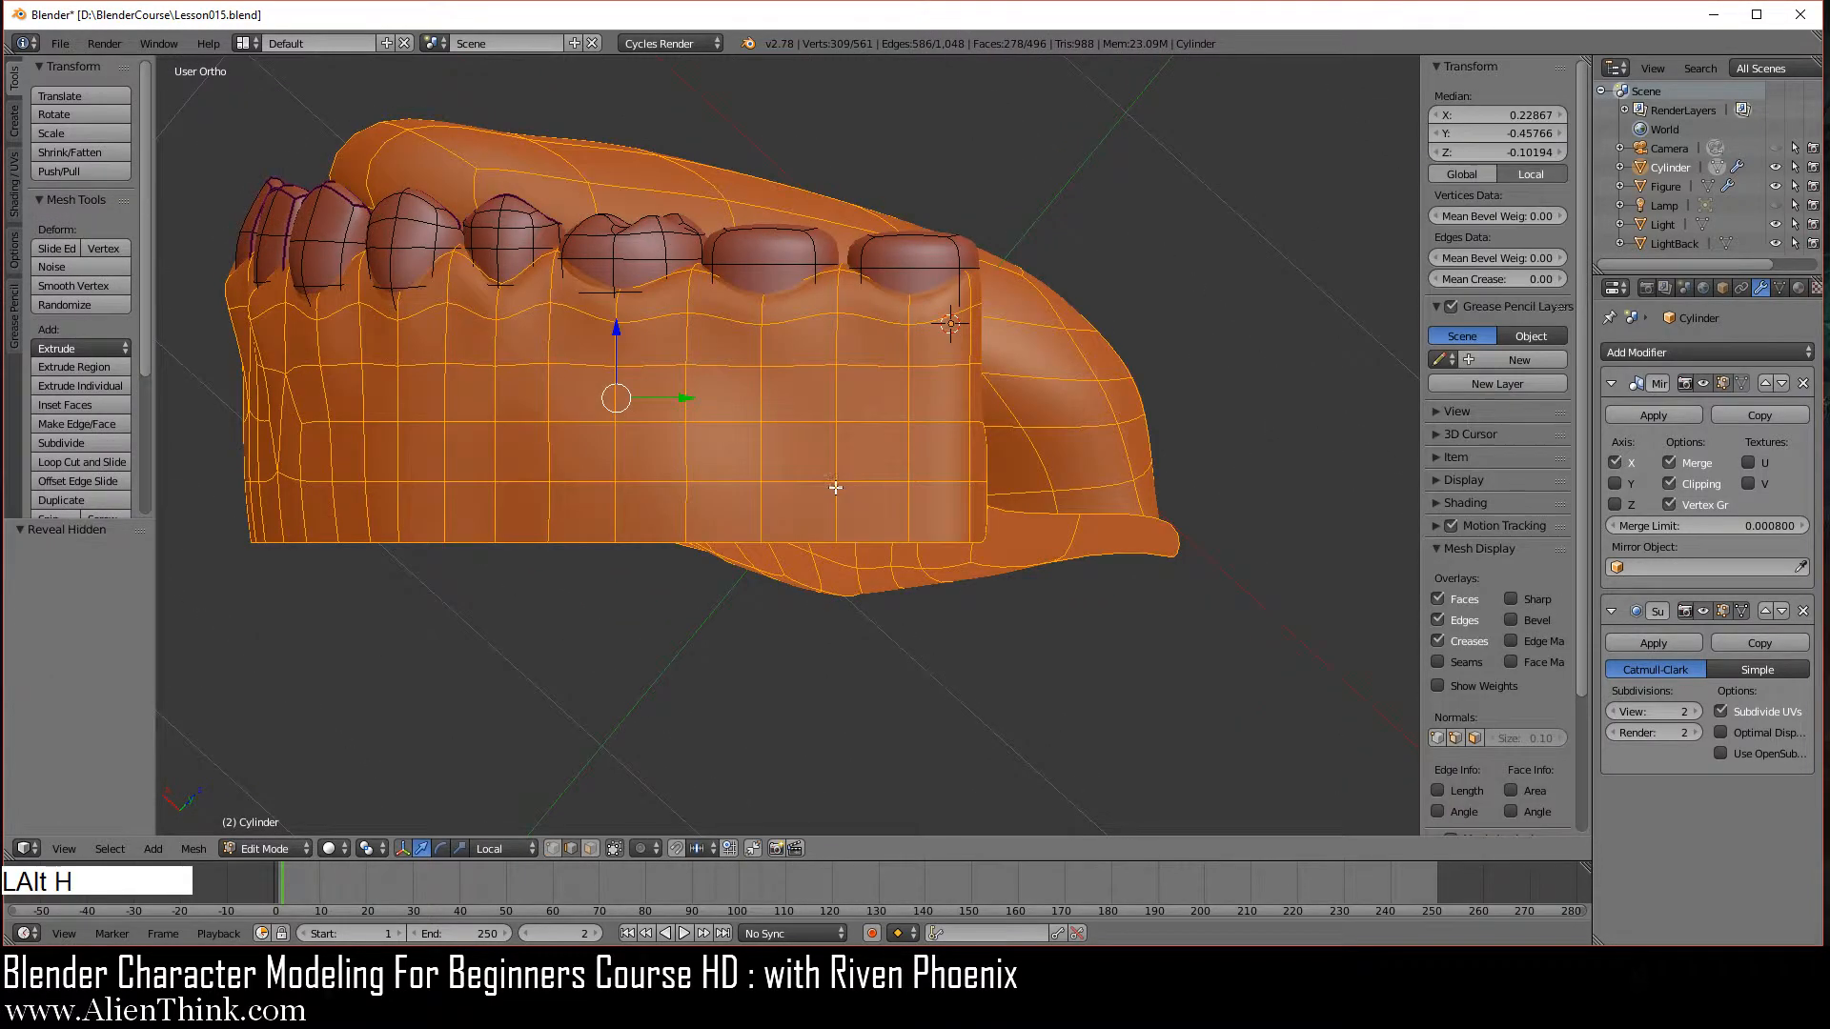
pyautogui.press('a')
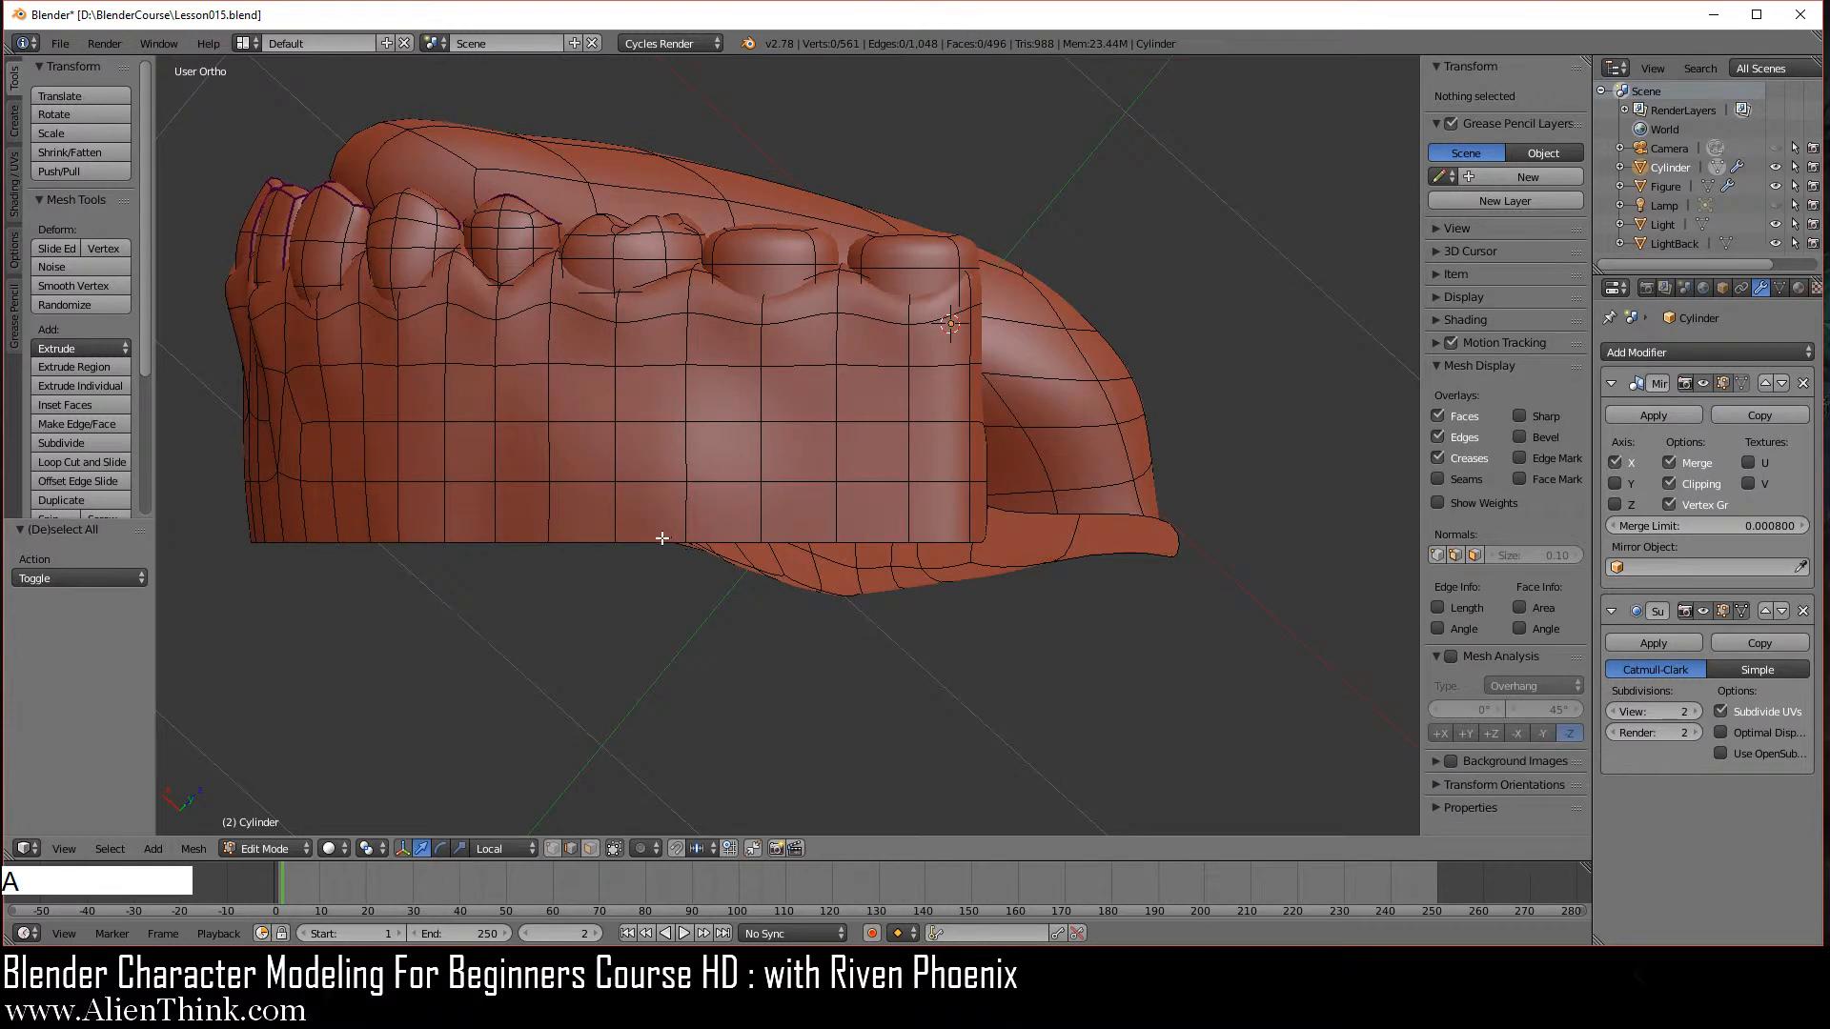
# Move an edge on the lower rim of the jaw's side by -0.027 along its local Z axis.
pyautogui.rightClick(668, 546)
pyautogui.moveTo(649, 469)
pyautogui.mouseDown()
pyautogui.moveTo(654, 506)
pyautogui.moveTo(650, 490)
pyautogui.mouseUp()
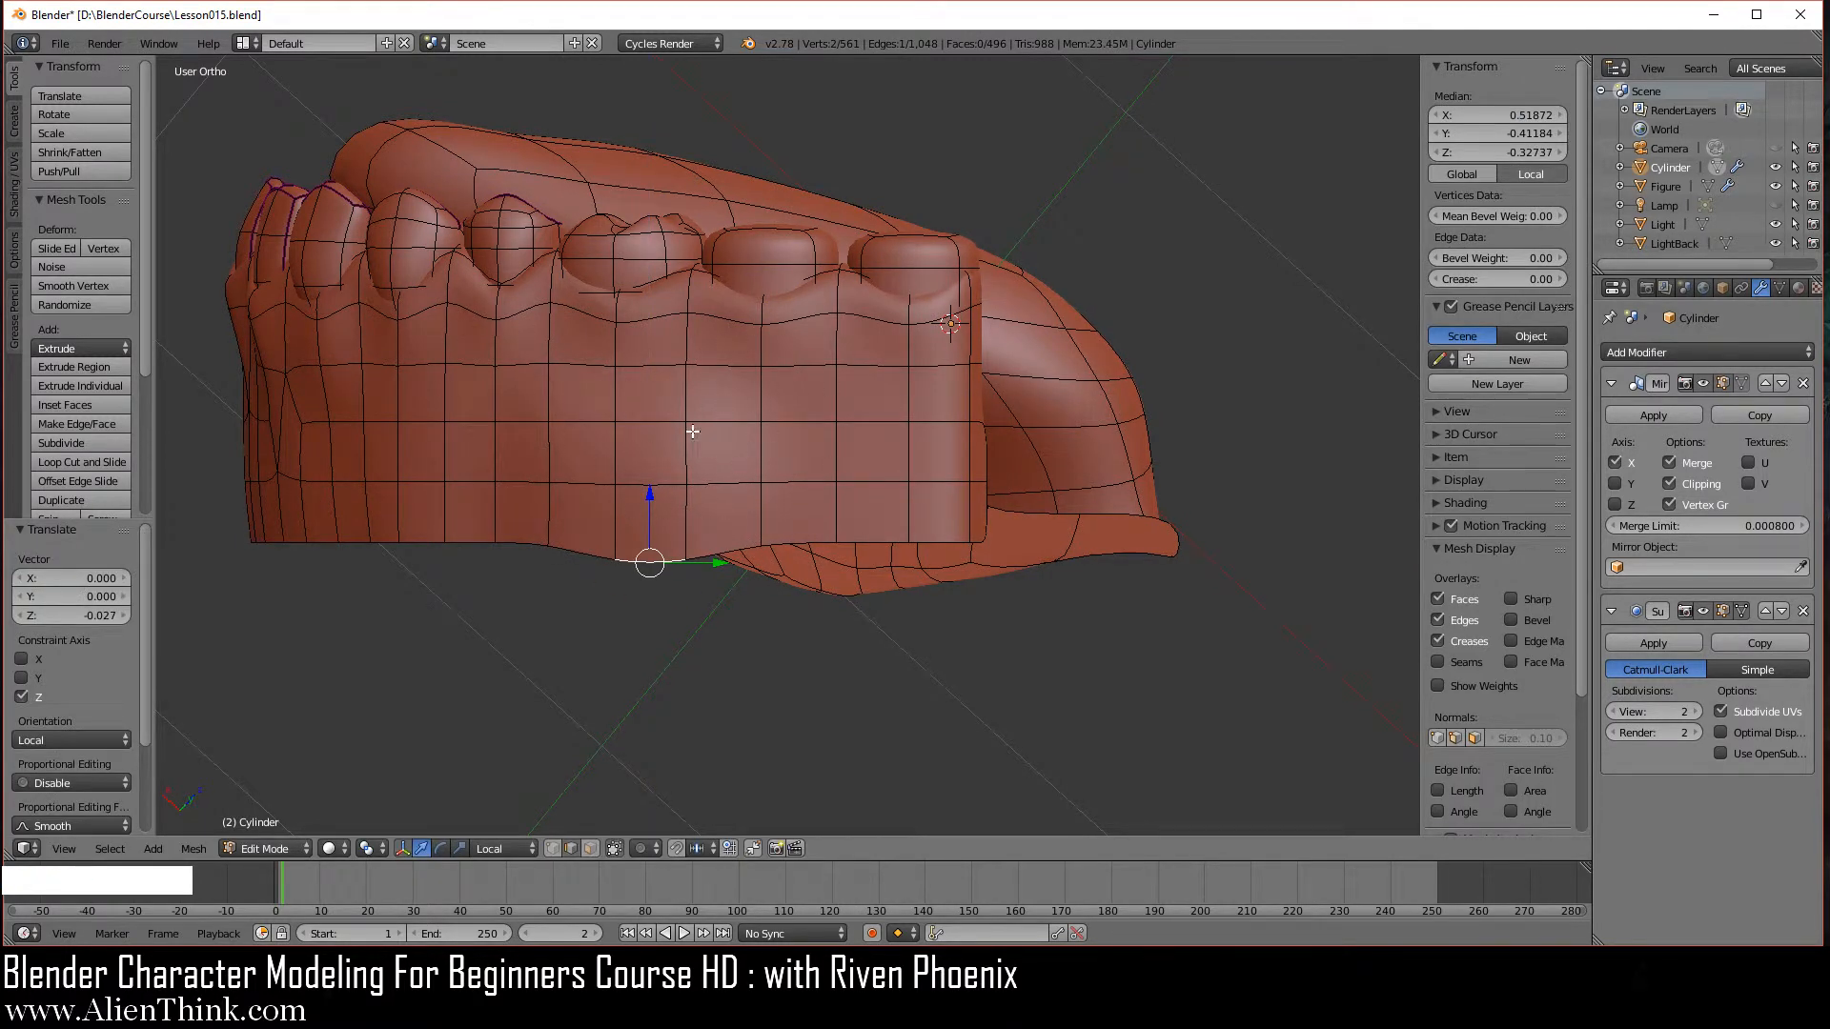
pyautogui.click(678, 851)
pyautogui.scroll(-6, 737, 729)
pyautogui.moveTo(757, 424); pyautogui.dragTo(767, 505)
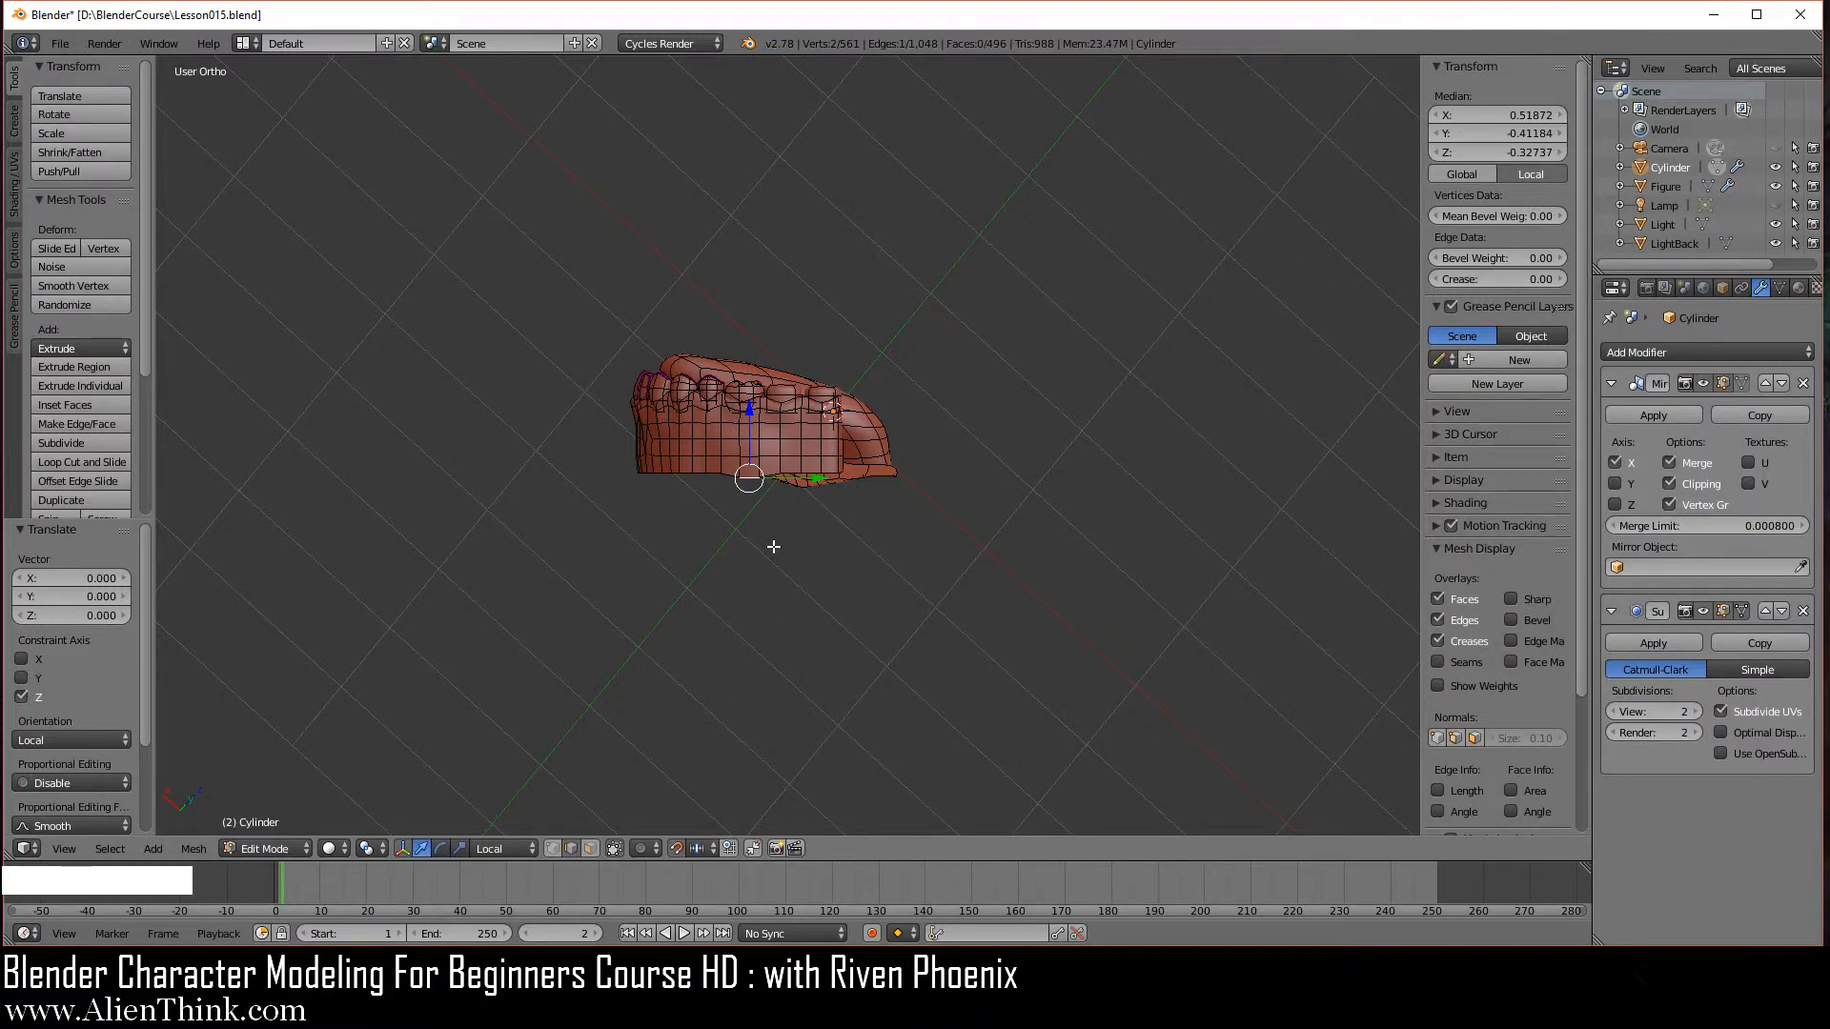
pyautogui.scroll(5, 772, 559)
pyautogui.scroll(-3, 779, 582)
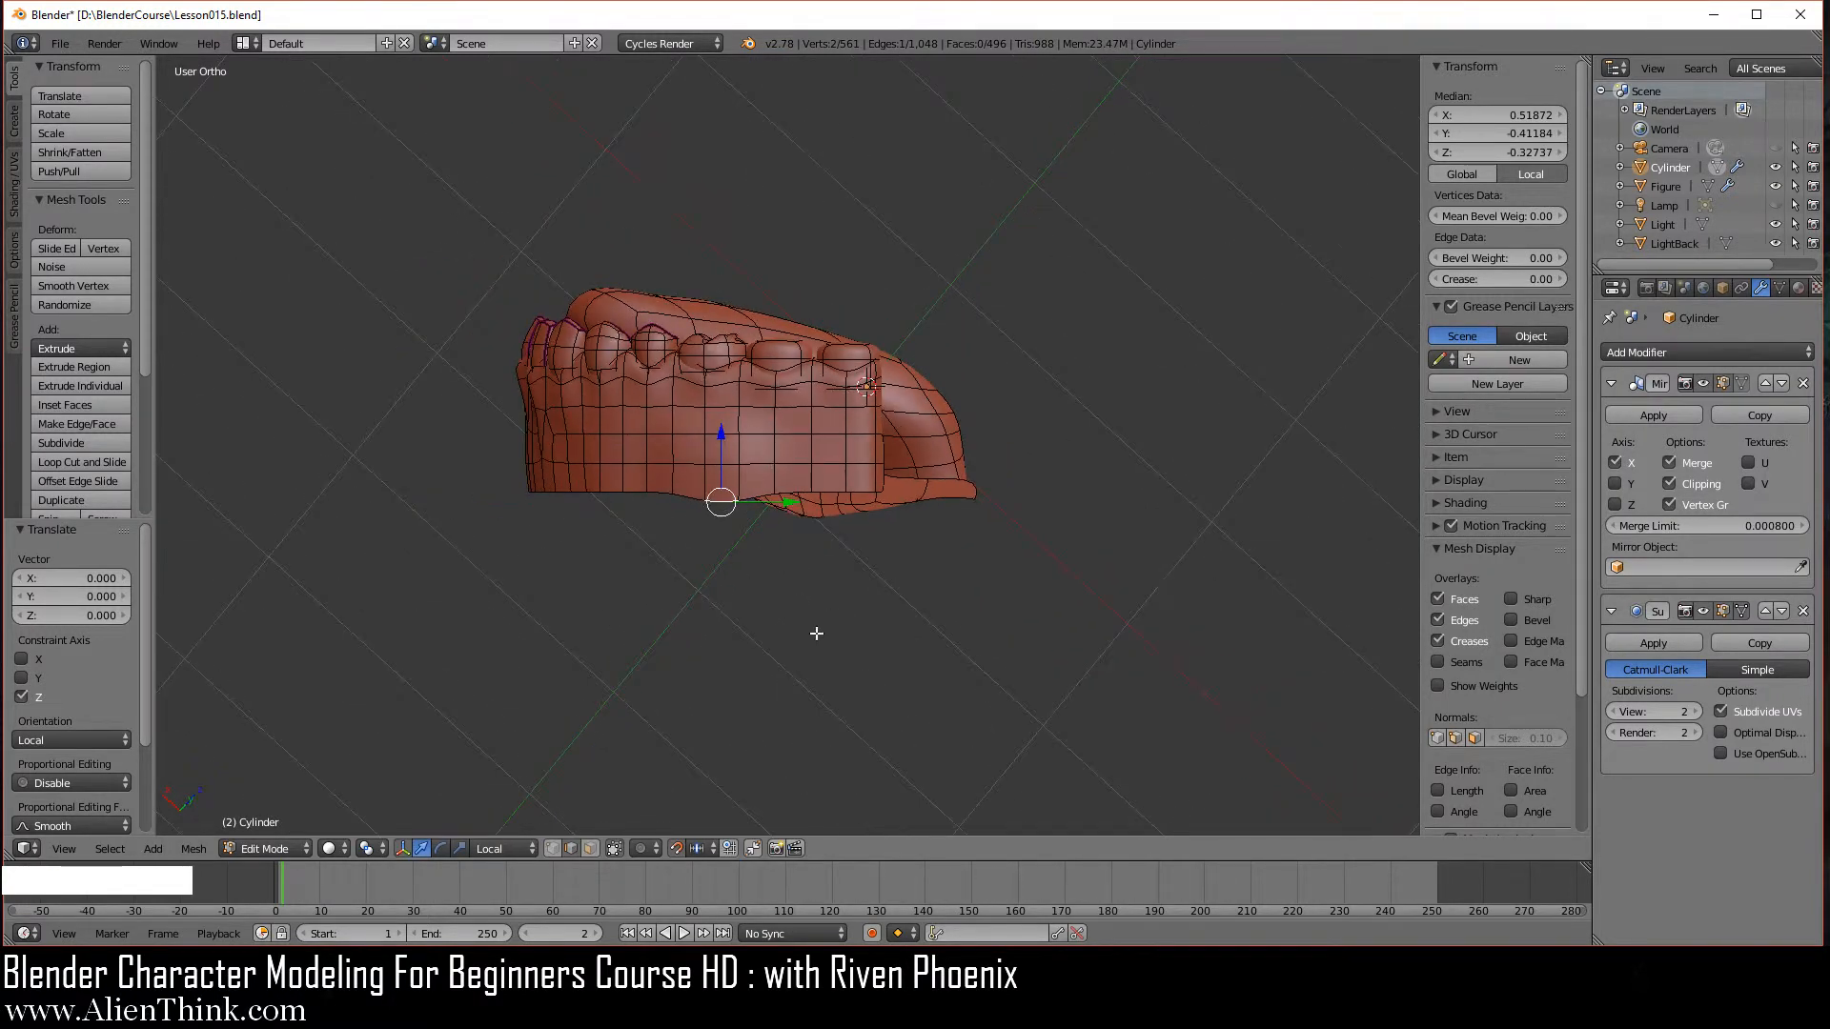
# Return to Object Mode and examine the rotated jaw in perspective-free angled views and the global front view.
pyautogui.press('Tab')
pyautogui.moveTo(767, 506); pyautogui.dragTo(786, 576, button='middle')
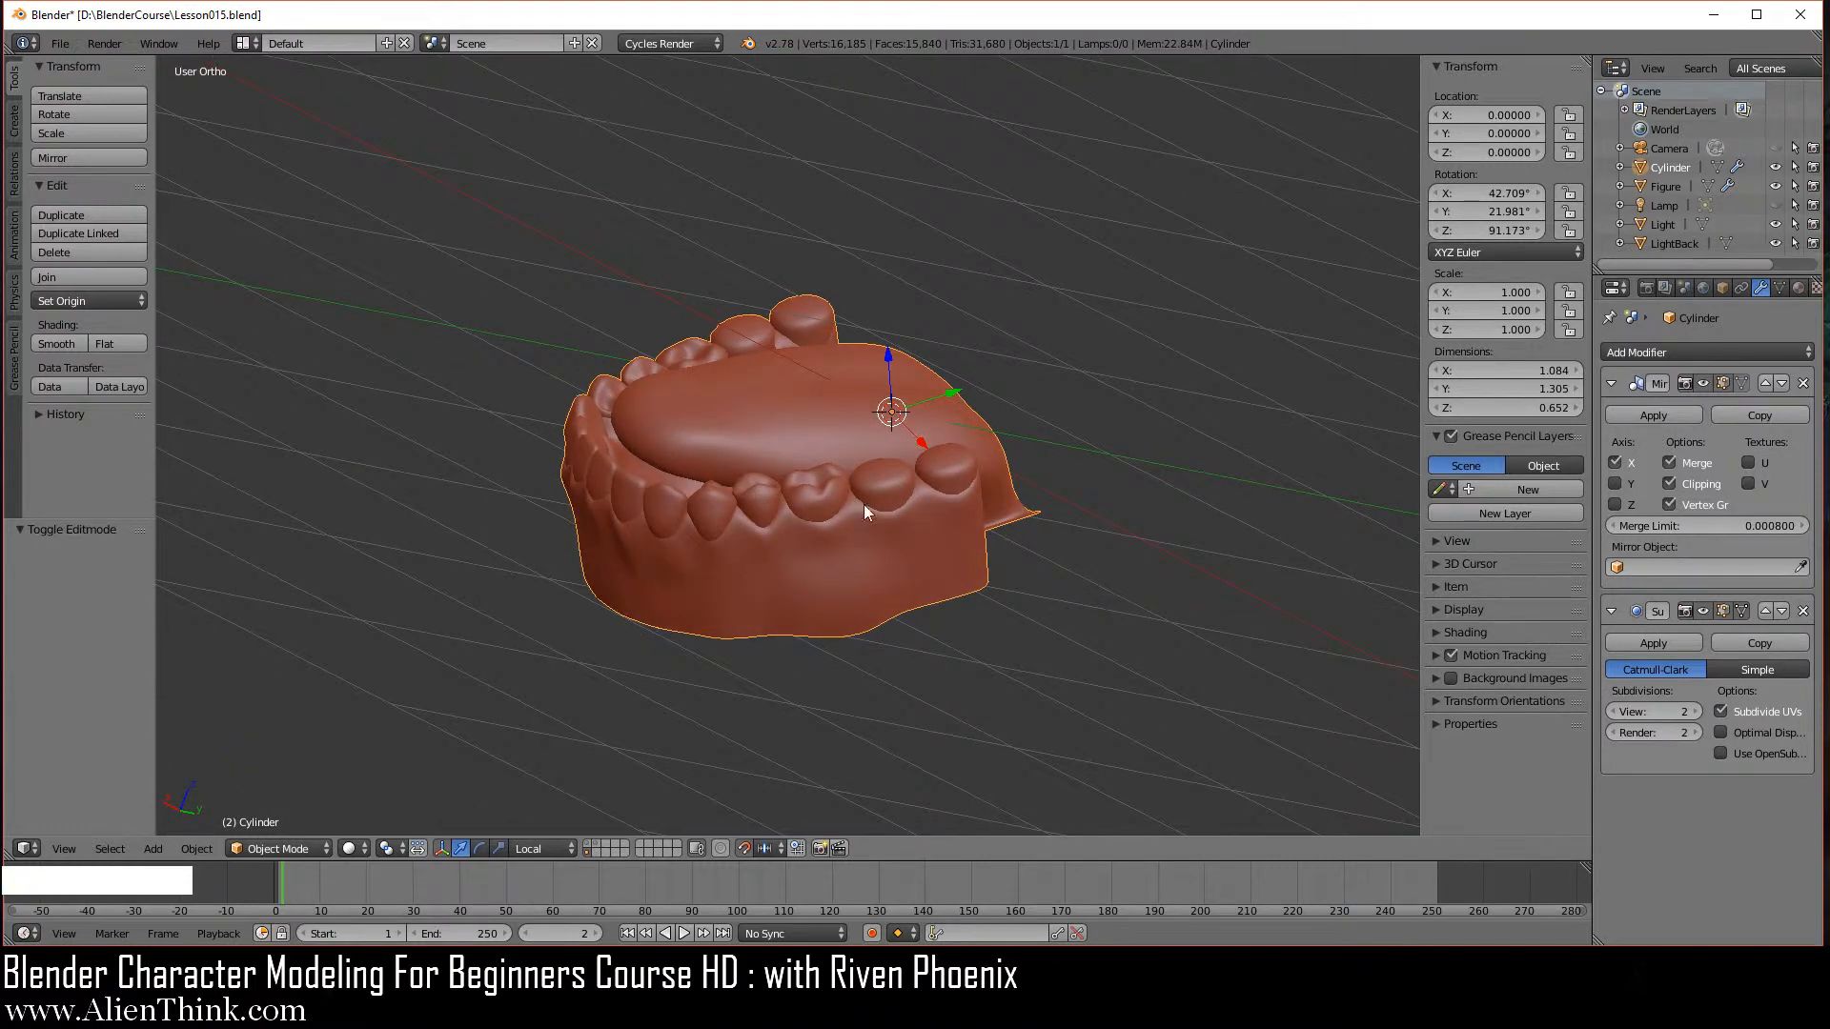
pyautogui.keyDown('shift'); pyautogui.moveTo(888, 450); pyautogui.dragTo(854, 452, button='middle'); pyautogui.keyUp('shift')
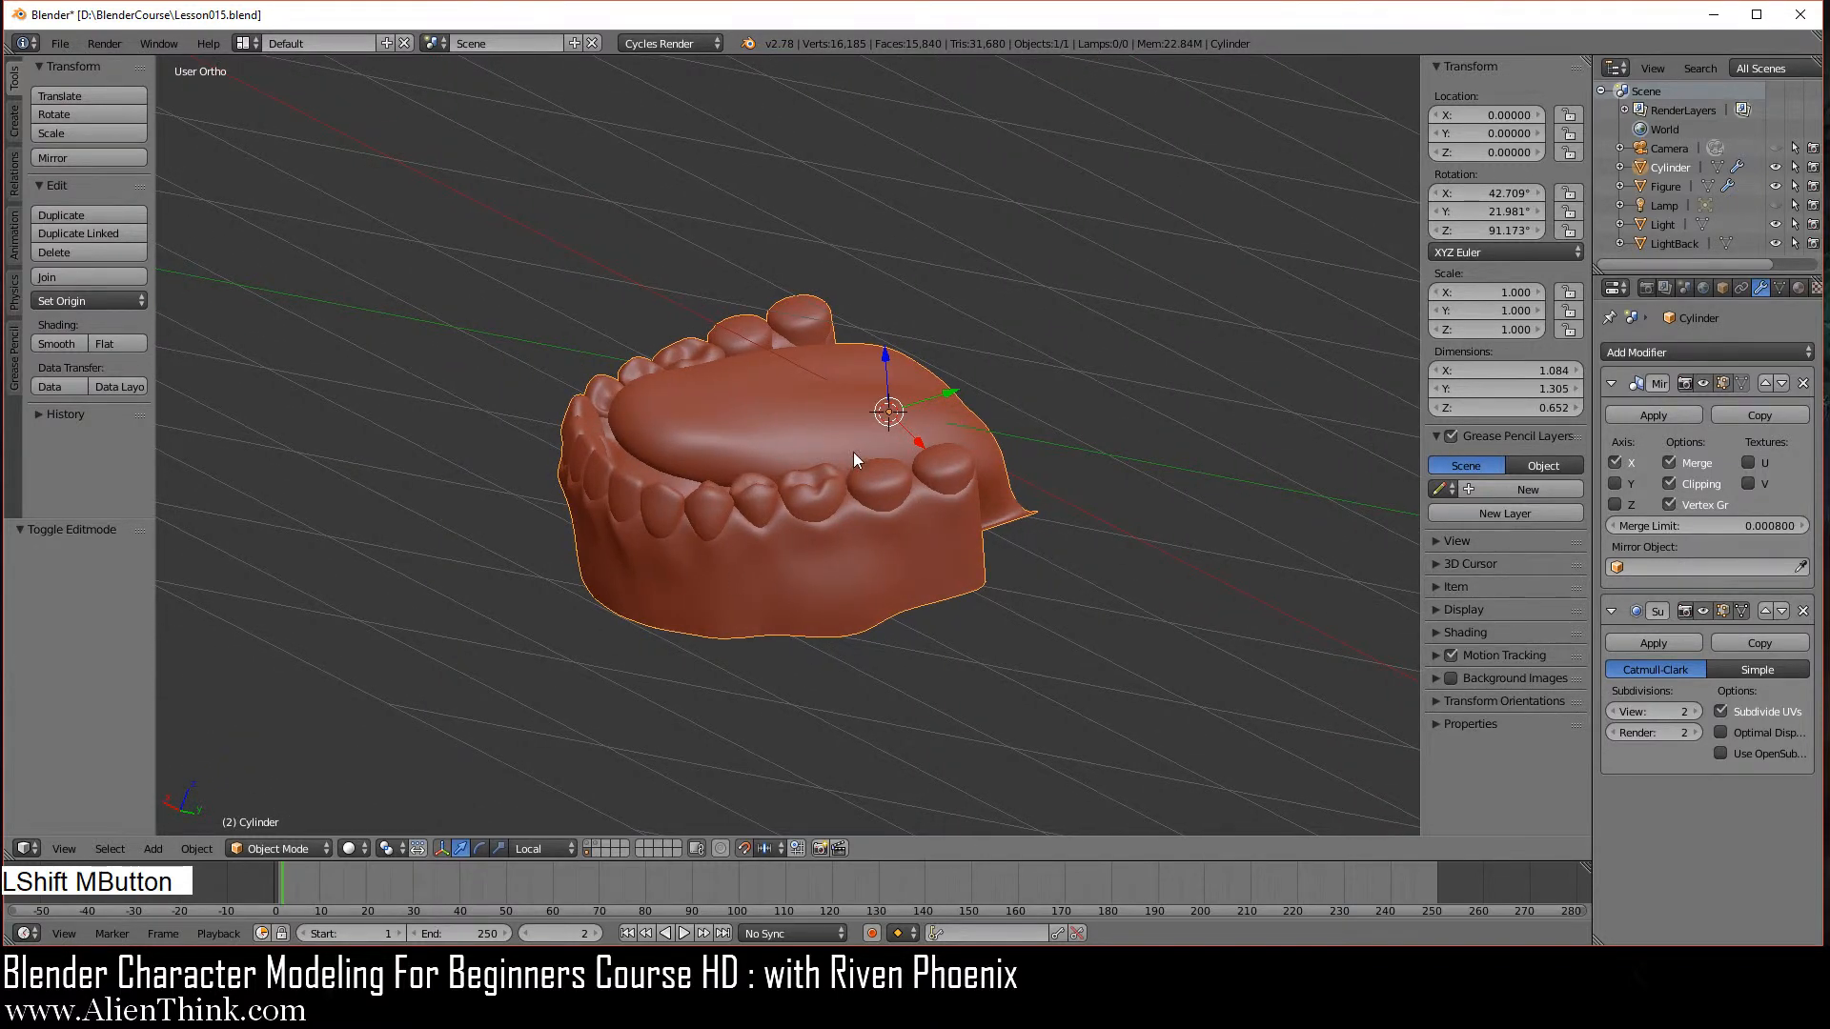
pyautogui.press('KP_1')
pyautogui.keyDown('shift'); pyautogui.moveTo(976, 464); pyautogui.dragTo(905, 426, button='middle'); pyautogui.keyUp('shift')
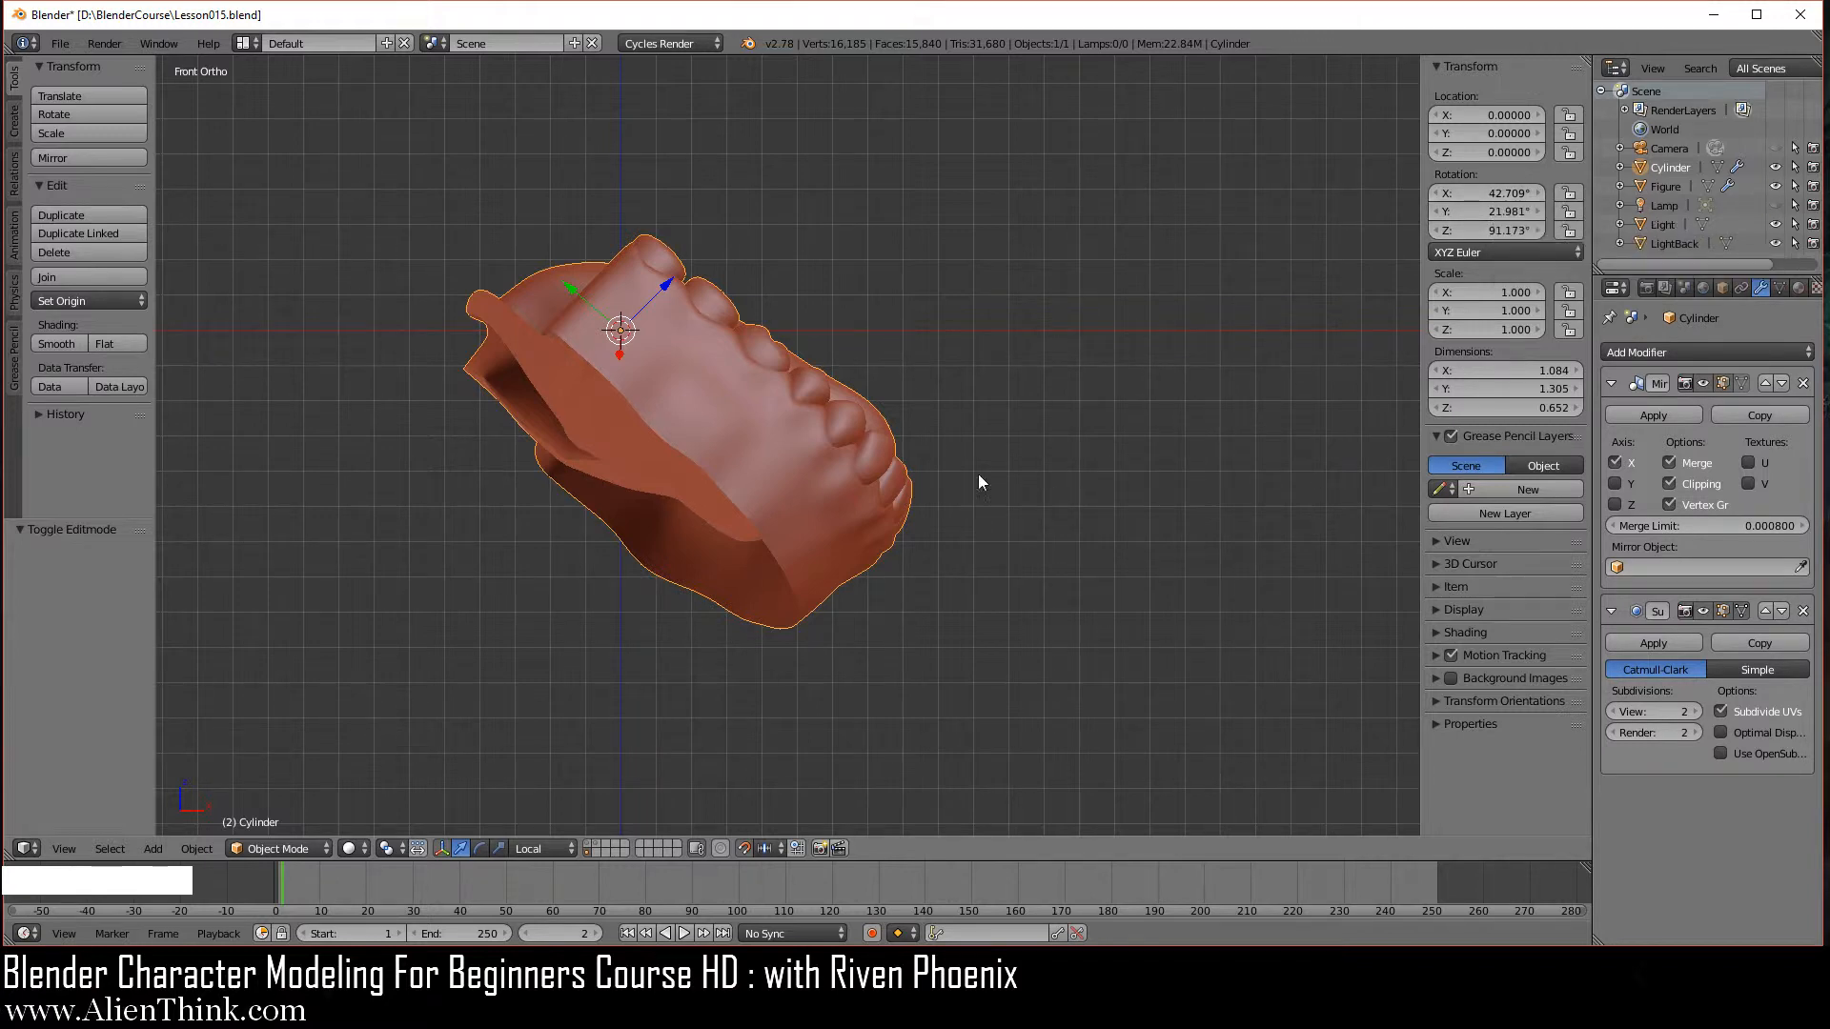
pyautogui.moveTo(1026, 506); pyautogui.dragTo(991, 439, button='middle')
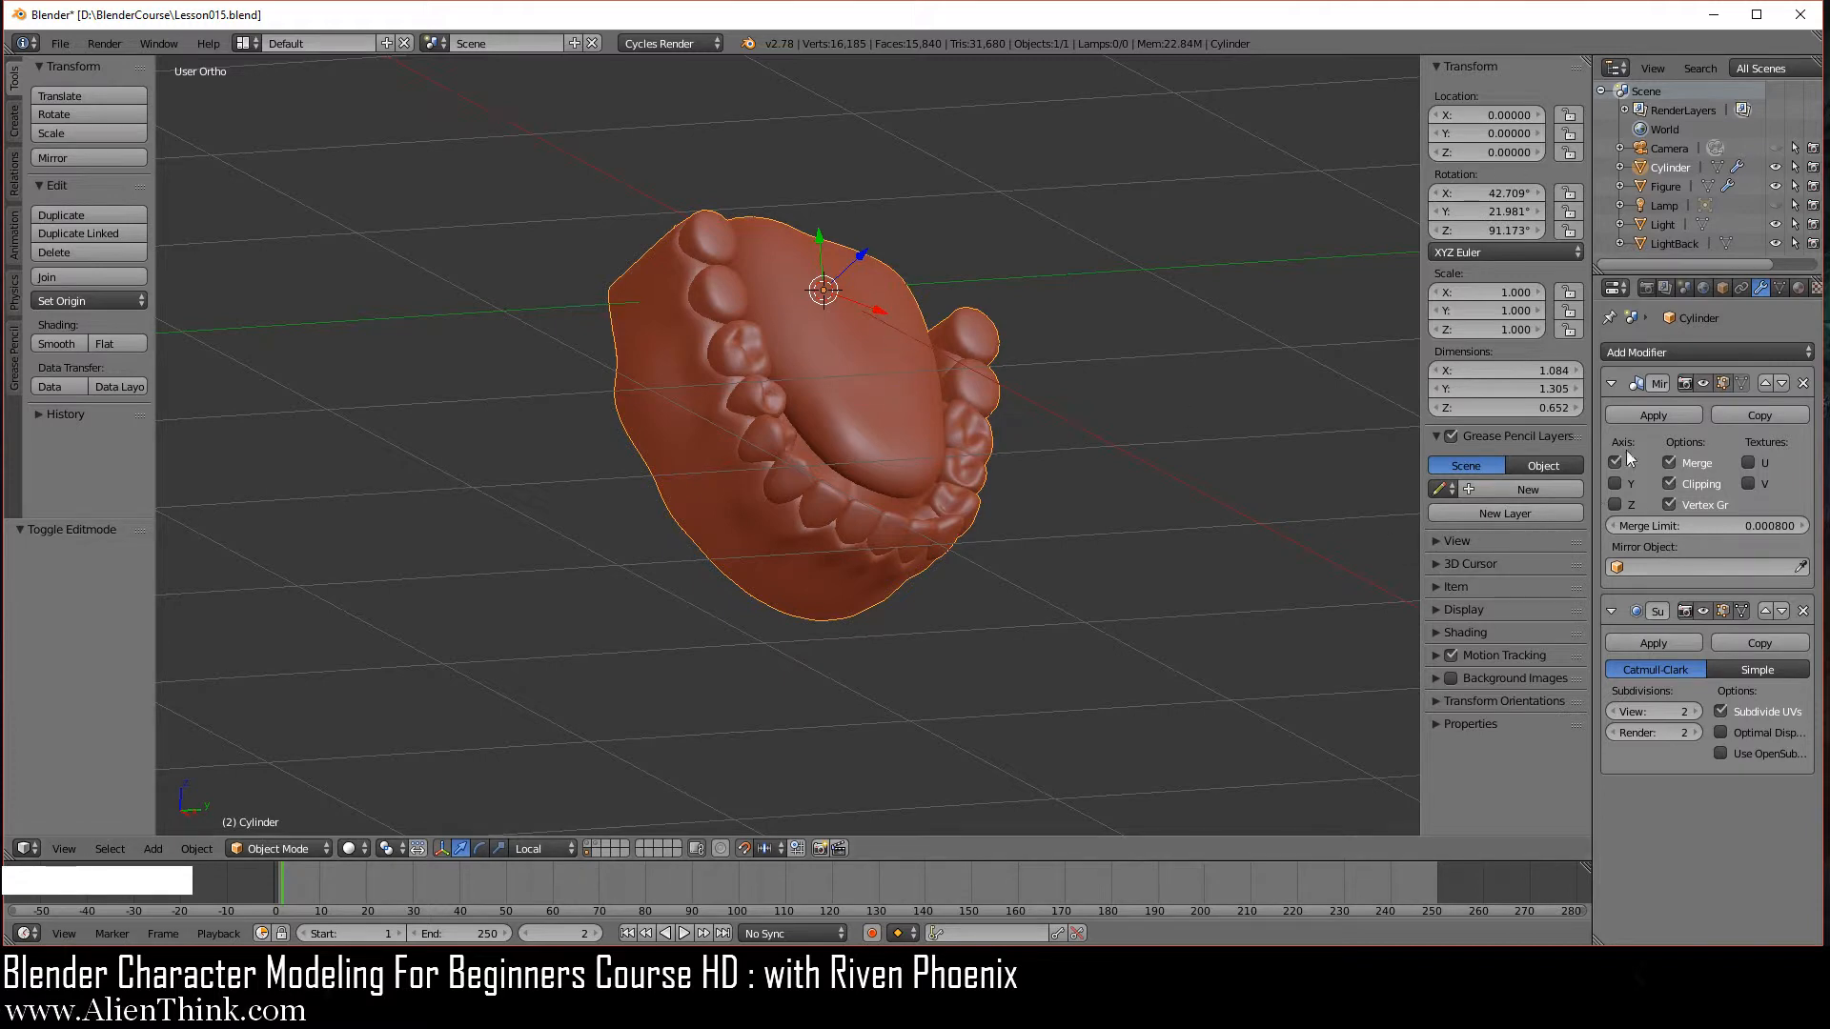
# Enter Edit Mode and switch the Mirror modifier's display off and on to compare the half and full jaw.
pyautogui.click(1722, 384)
pyautogui.press('Tab')
pyautogui.scroll(3, 1176, 519)
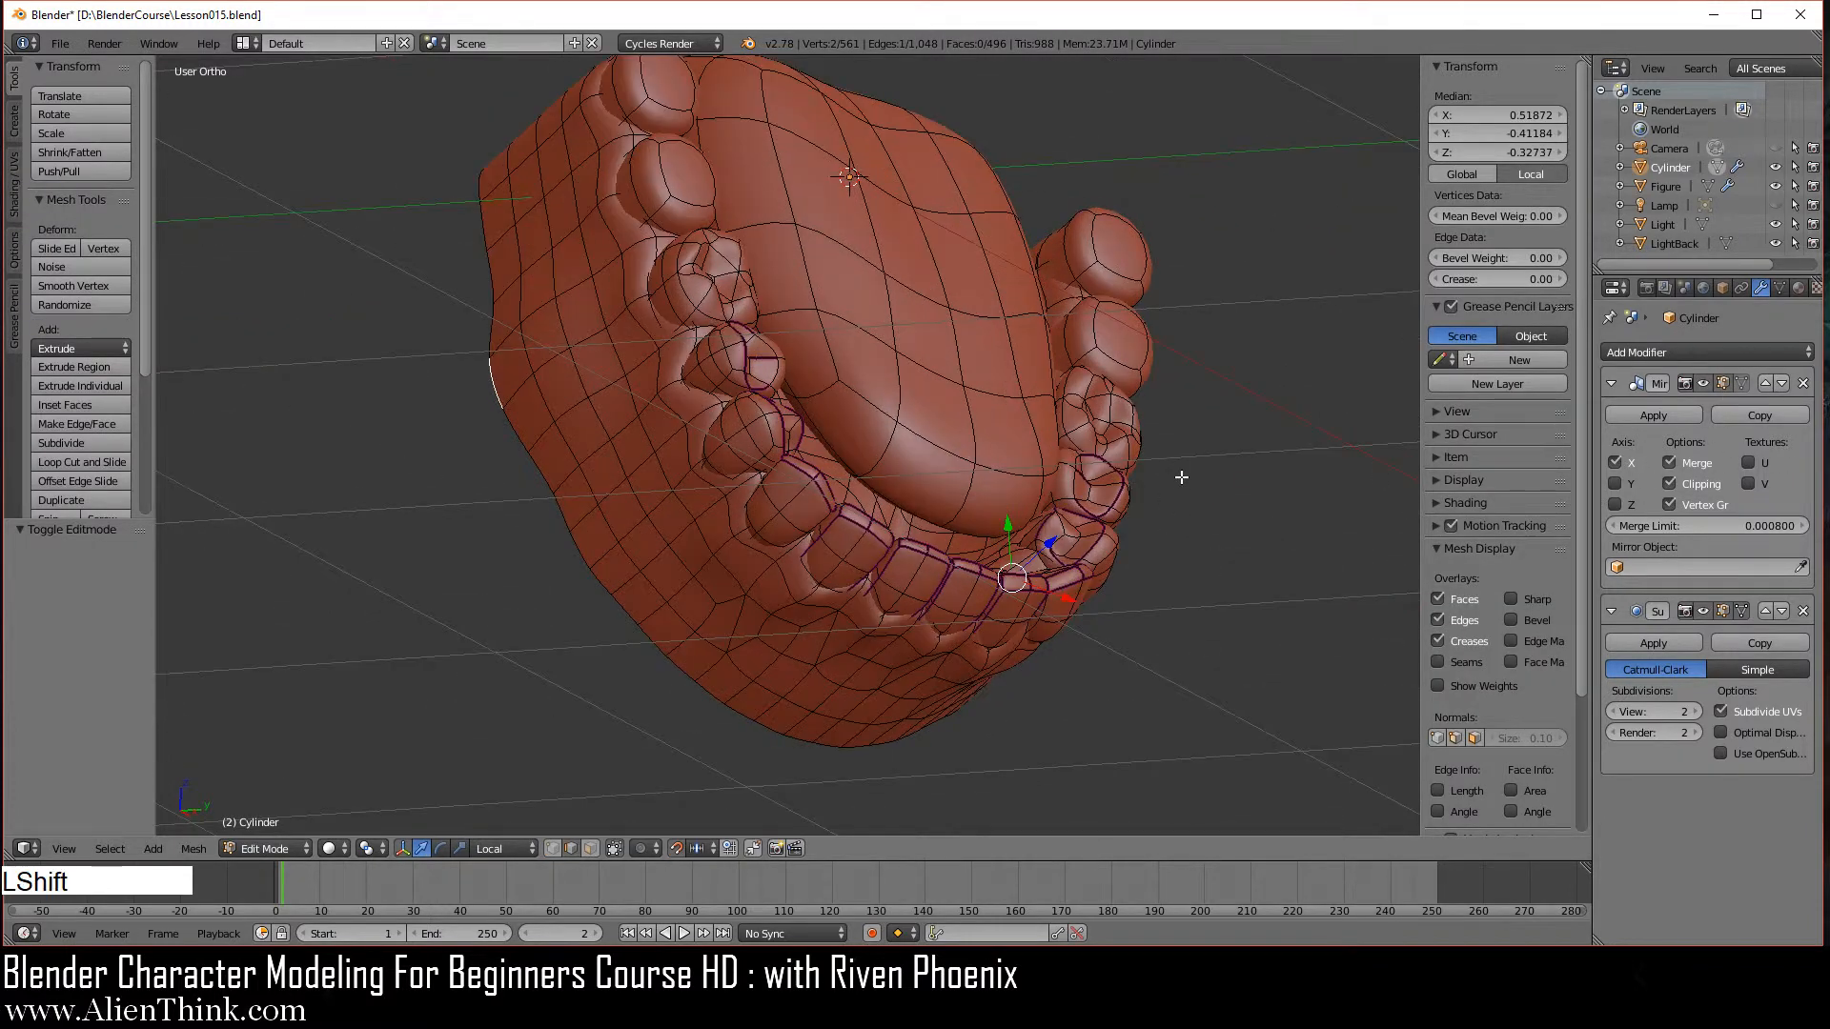
pyautogui.keyDown('shift'); pyautogui.moveTo(1181, 477); pyautogui.dragTo(1095, 524, button='middle'); pyautogui.keyUp('shift')
pyautogui.click(1722, 384)
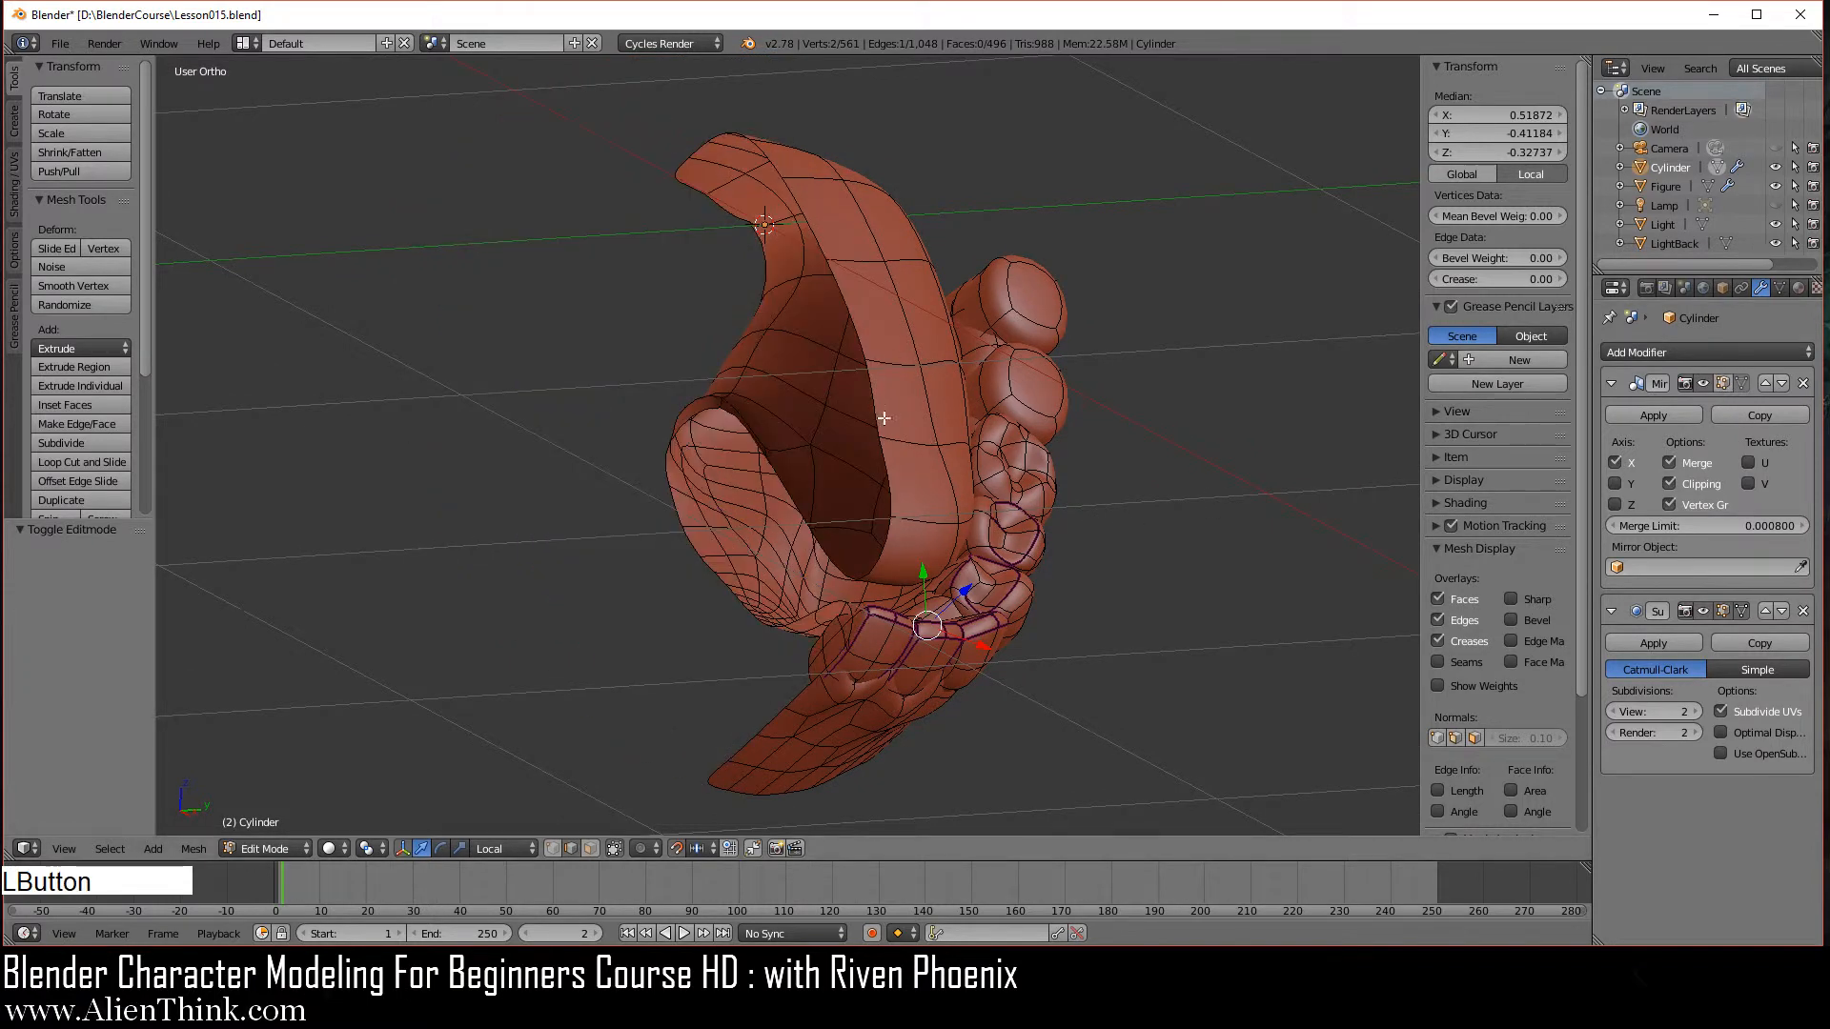
pyautogui.click(1723, 384)
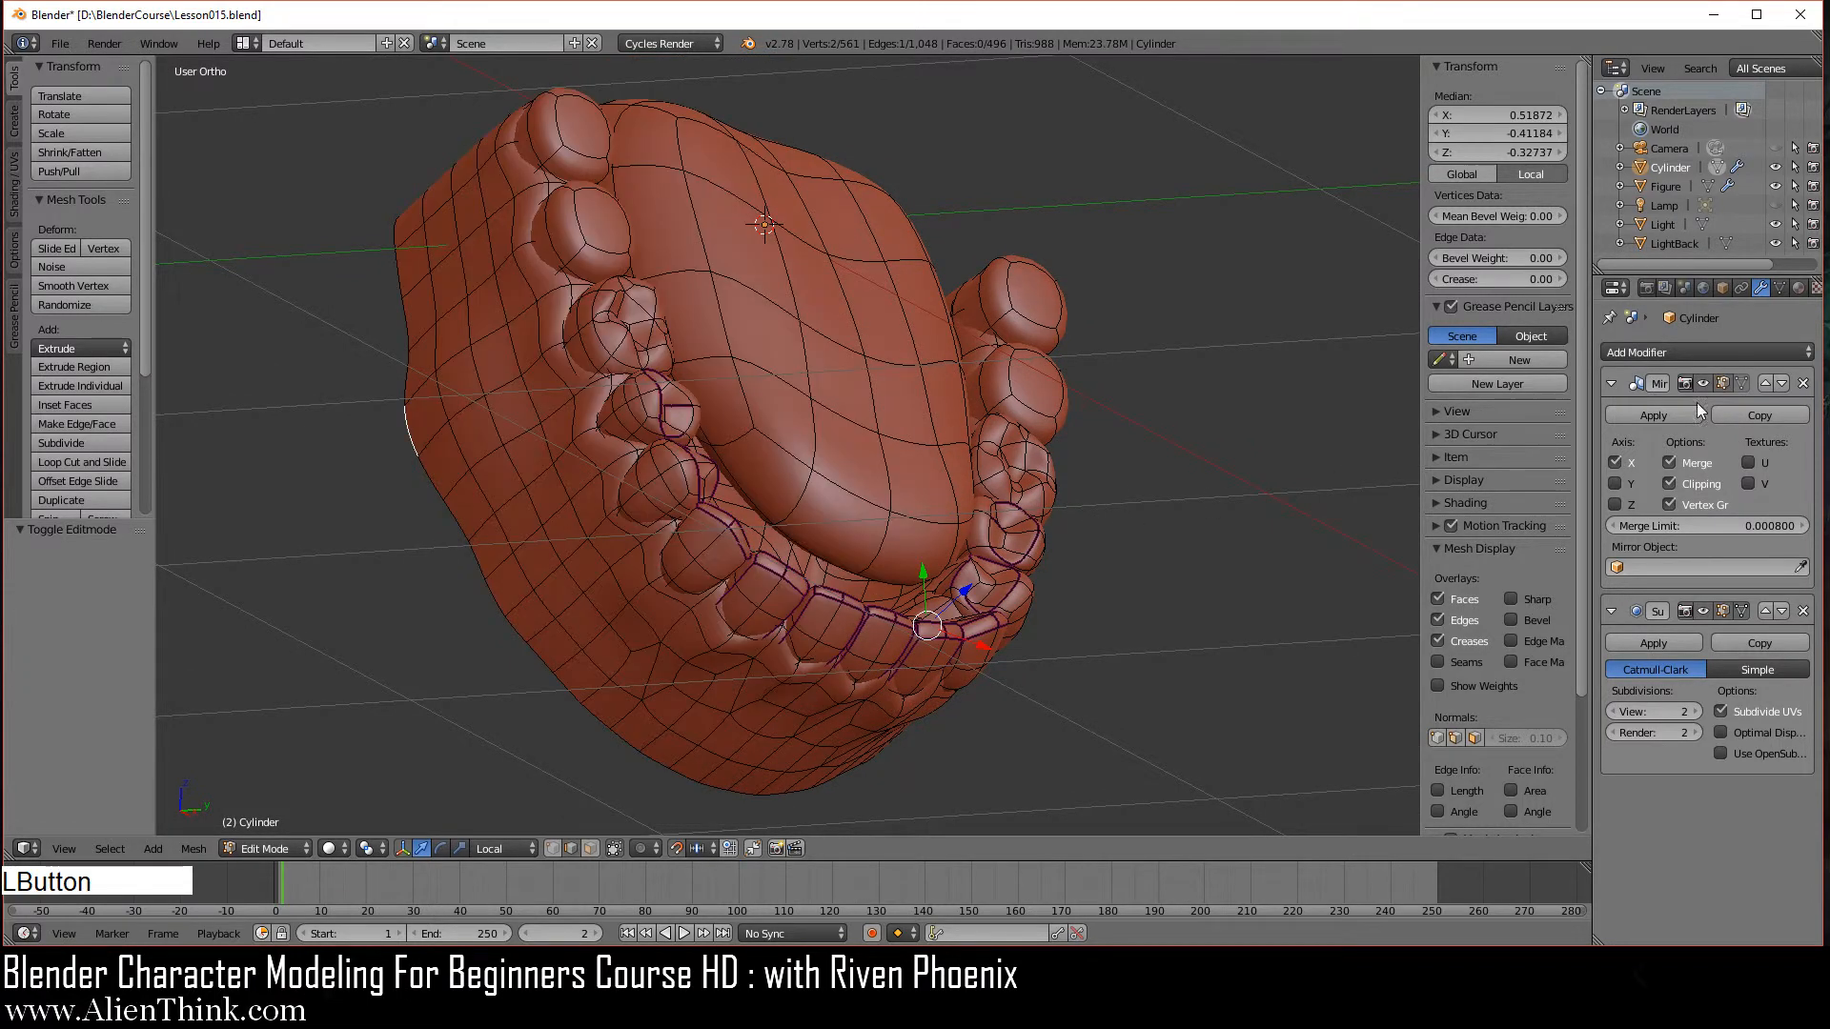
# Enable Y-axis mirroring on the rotated jaw, return to Object Mode and try Z-axis mirroring on and off.
pyautogui.click(1615, 485)
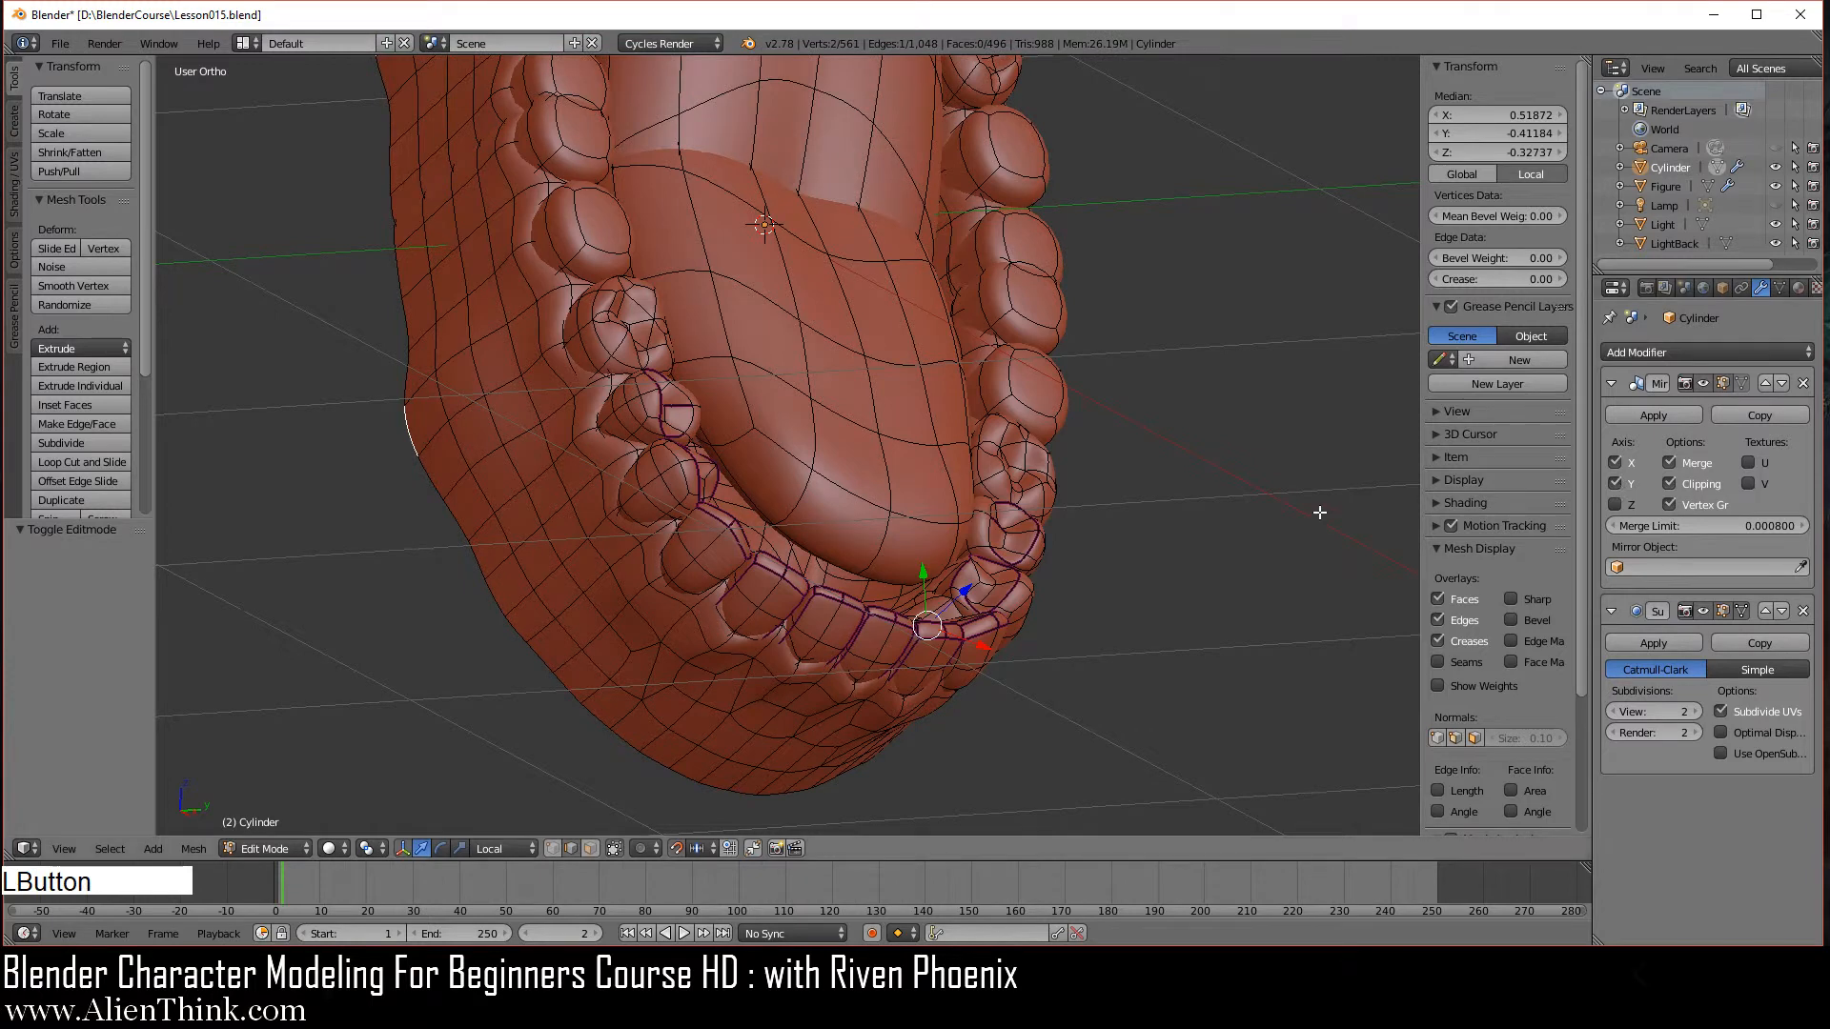
pyautogui.scroll(-5, 1035, 421)
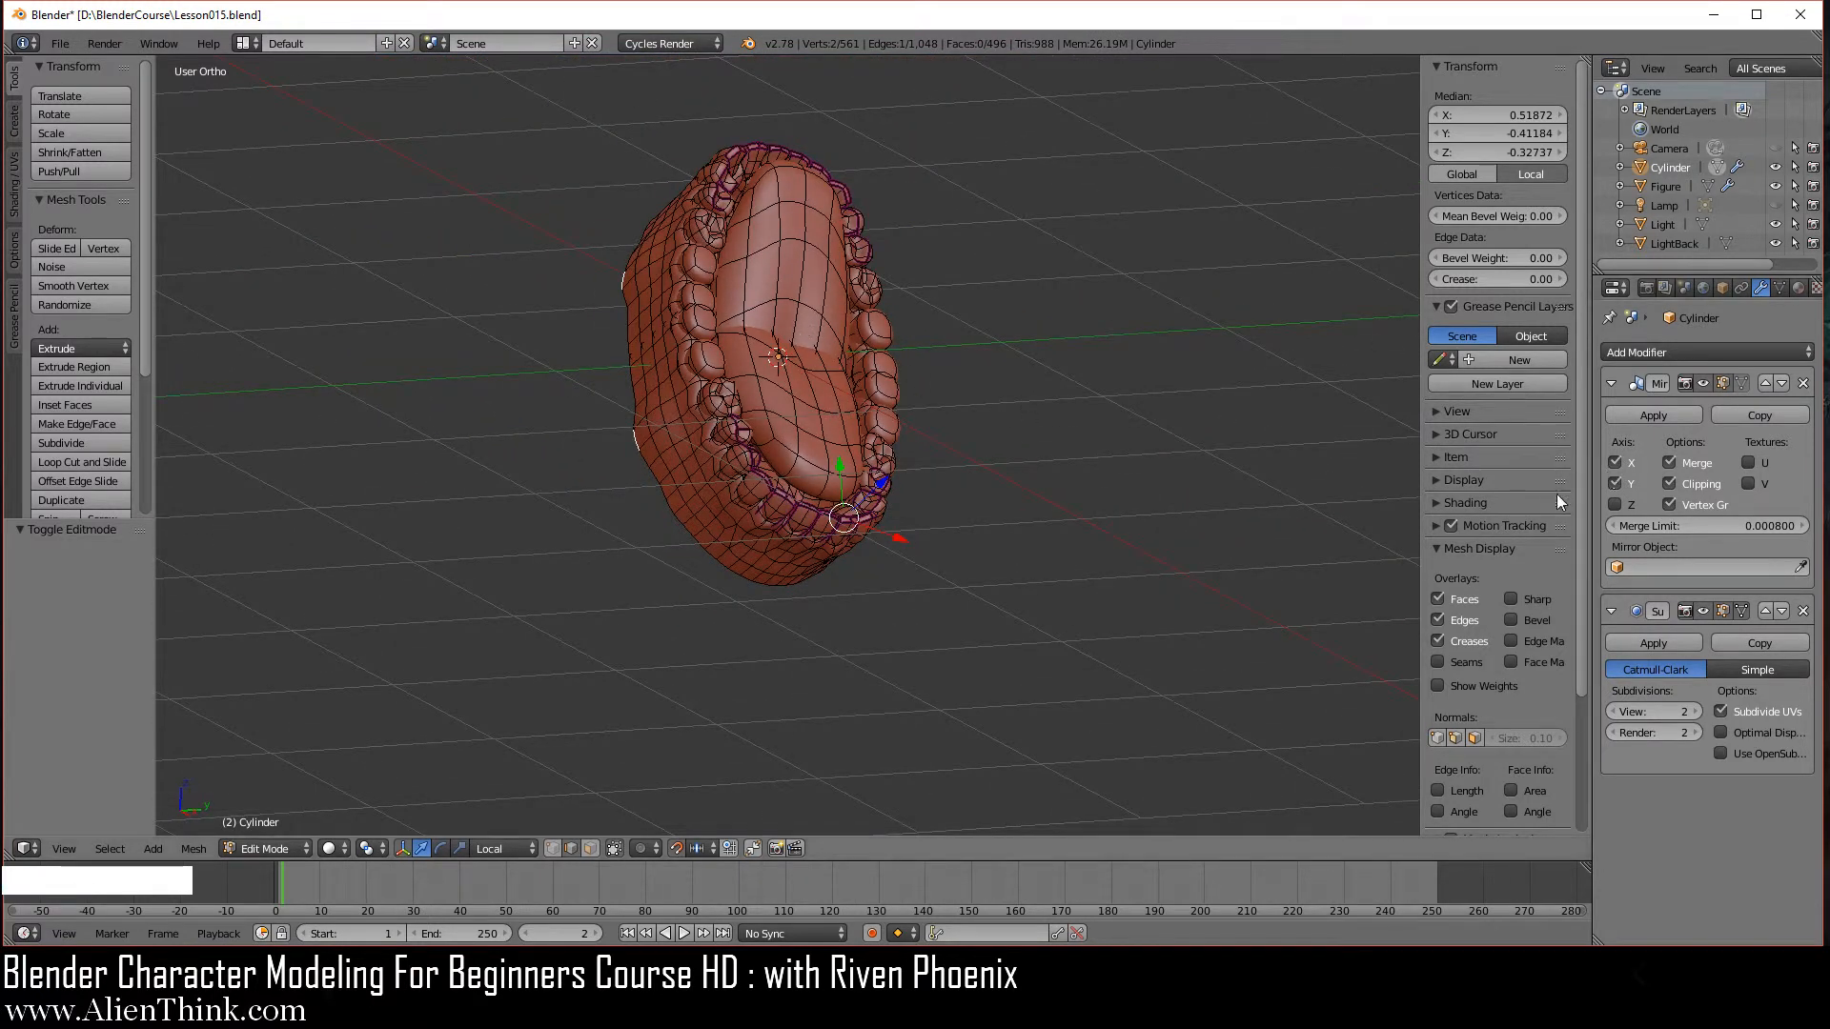
pyautogui.press('Tab')
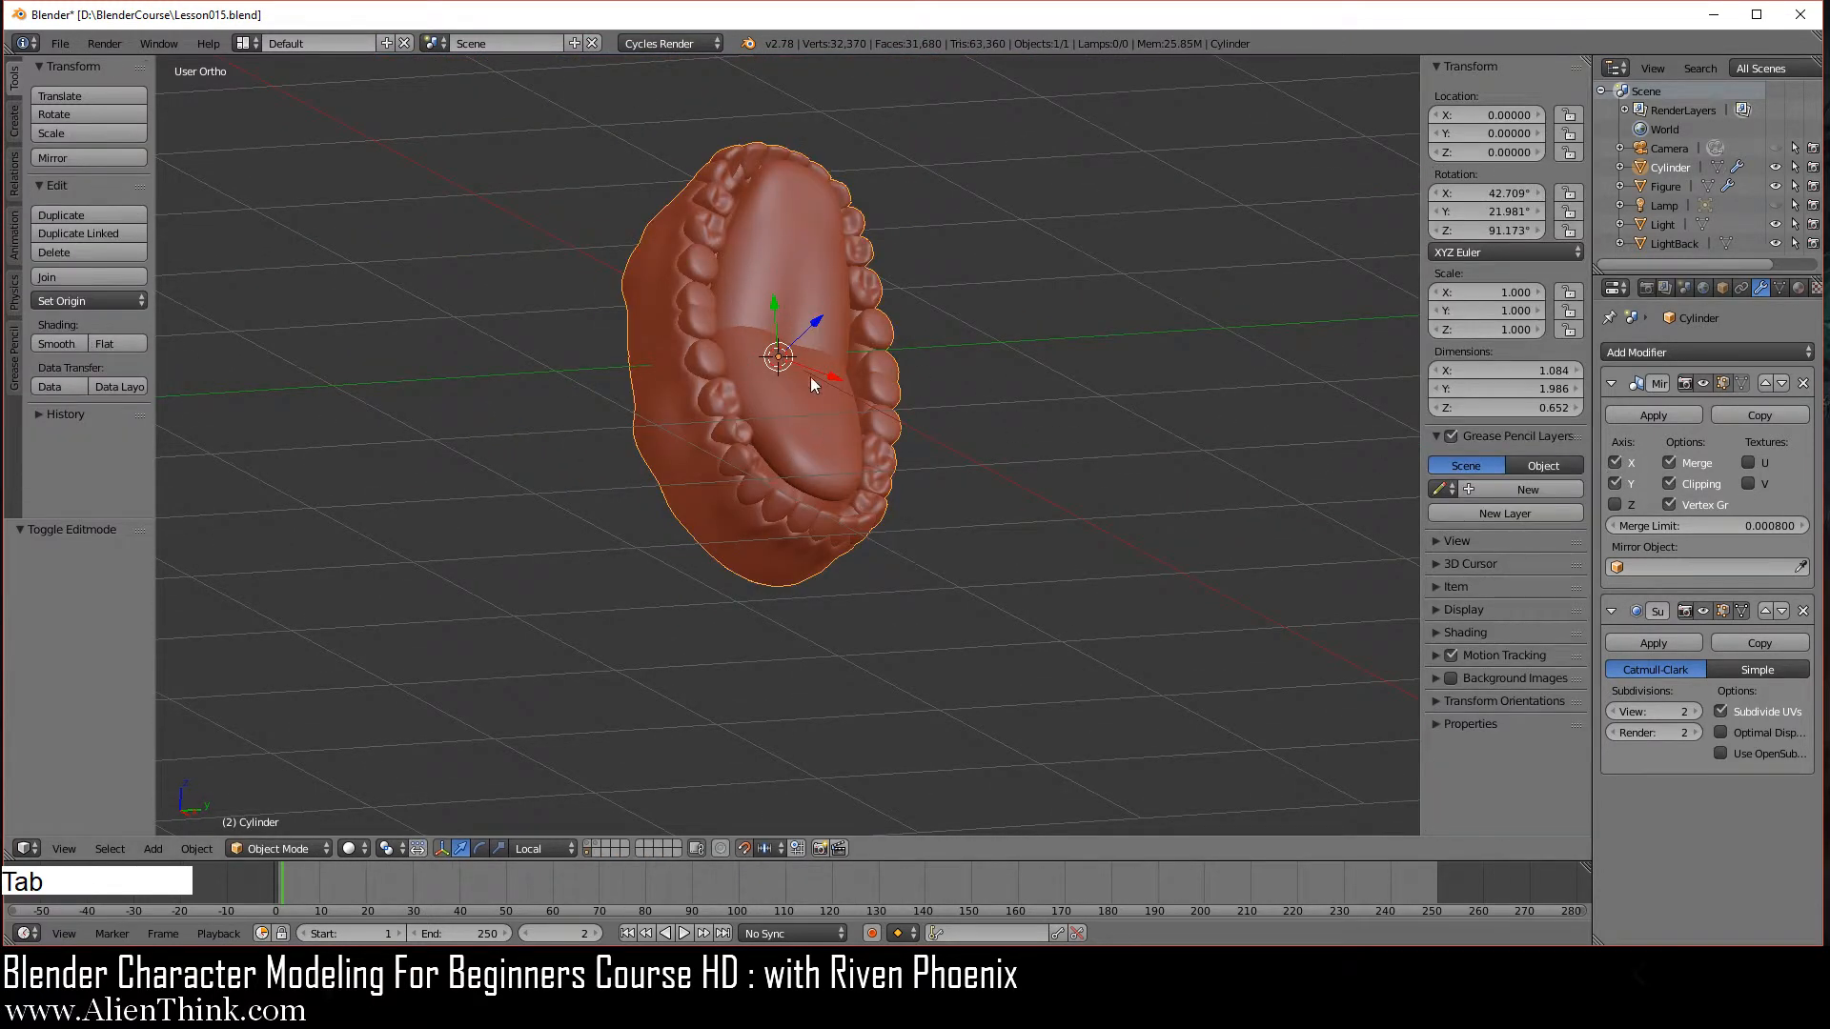
pyautogui.click(1616, 508)
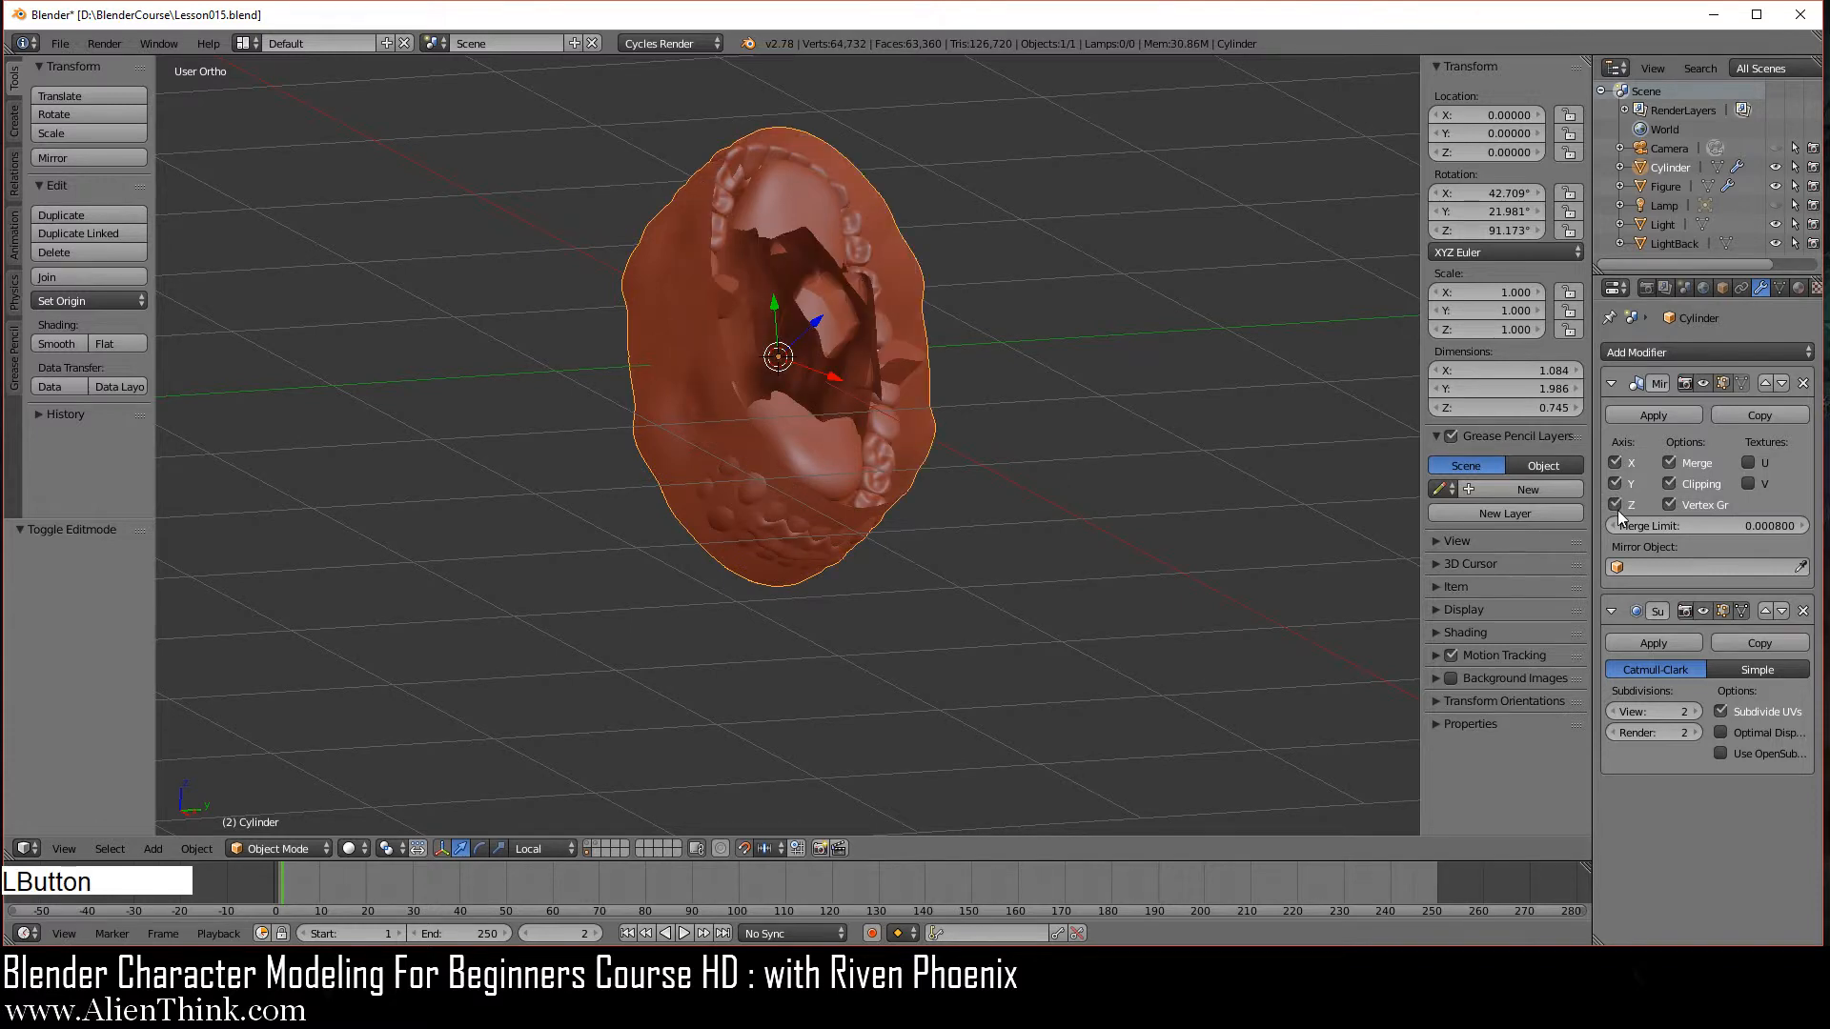
pyautogui.click(1617, 505)
# Toggle the Mirror modifier's X and Y axes to compare their effects, then leave only X enabled in front view.
pyautogui.click(1616, 462)
pyautogui.click(1617, 463)
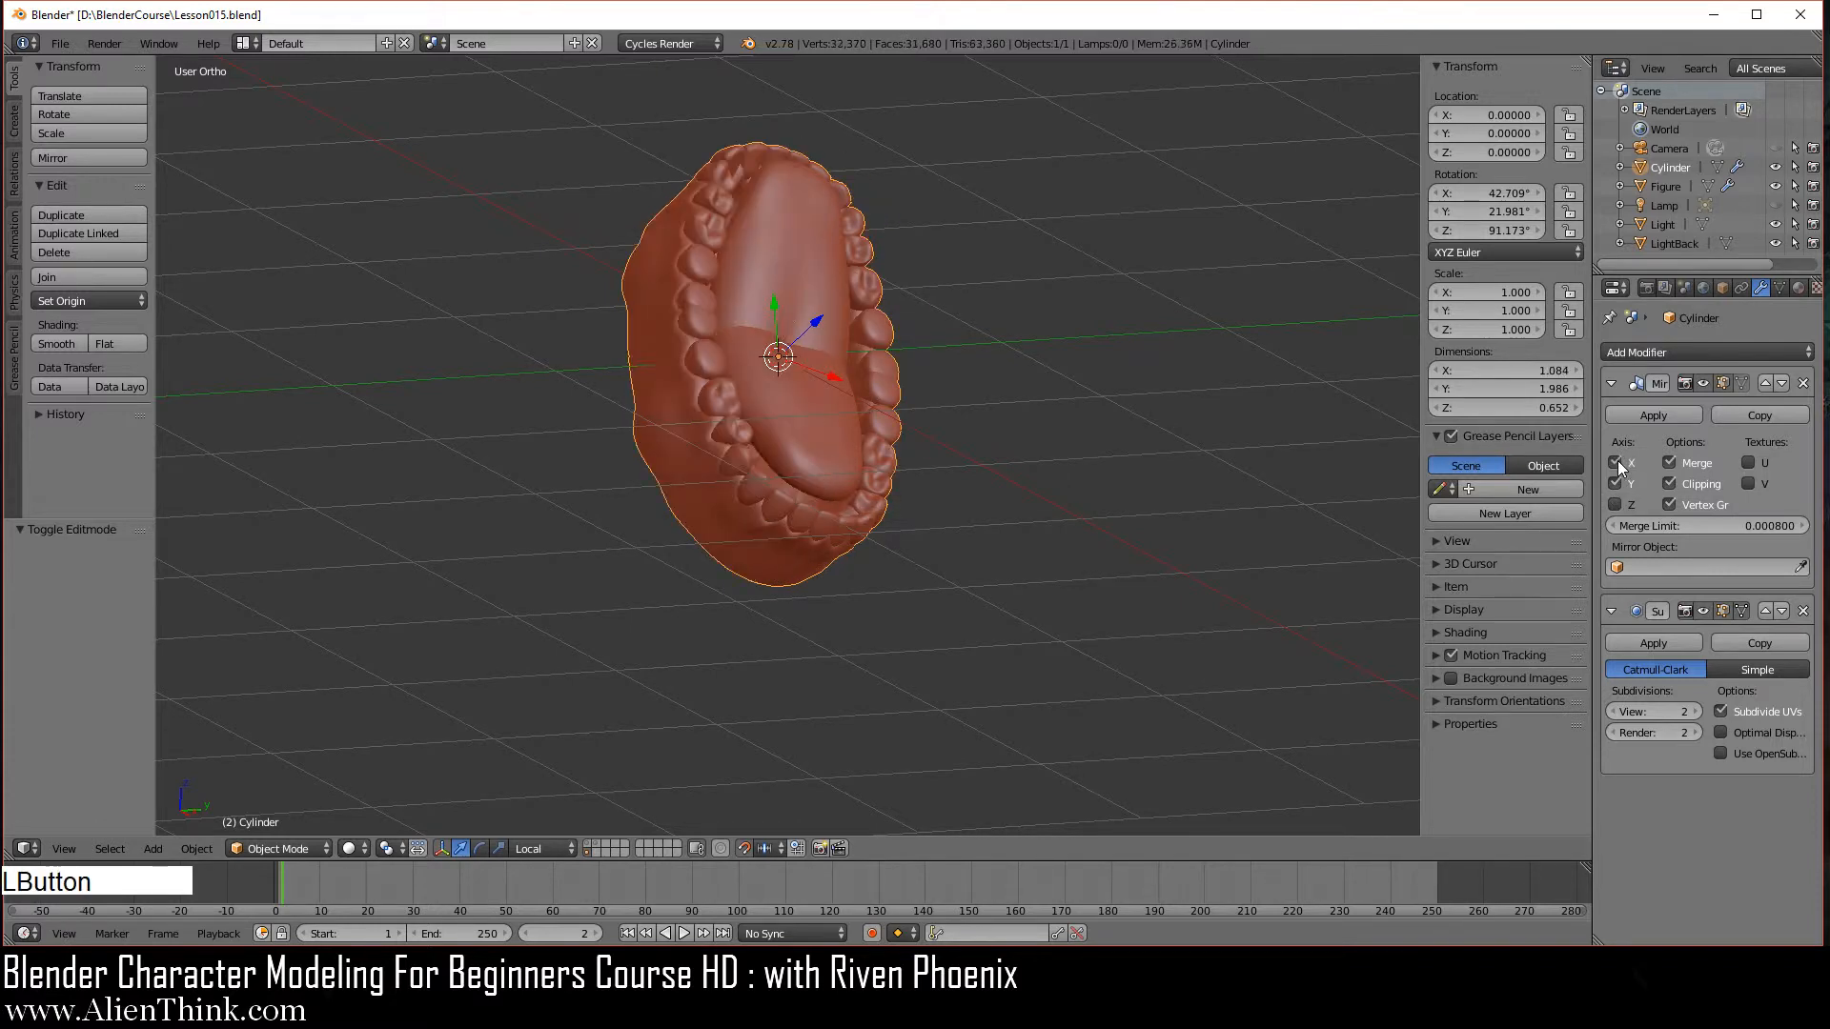
pyautogui.click(1616, 483)
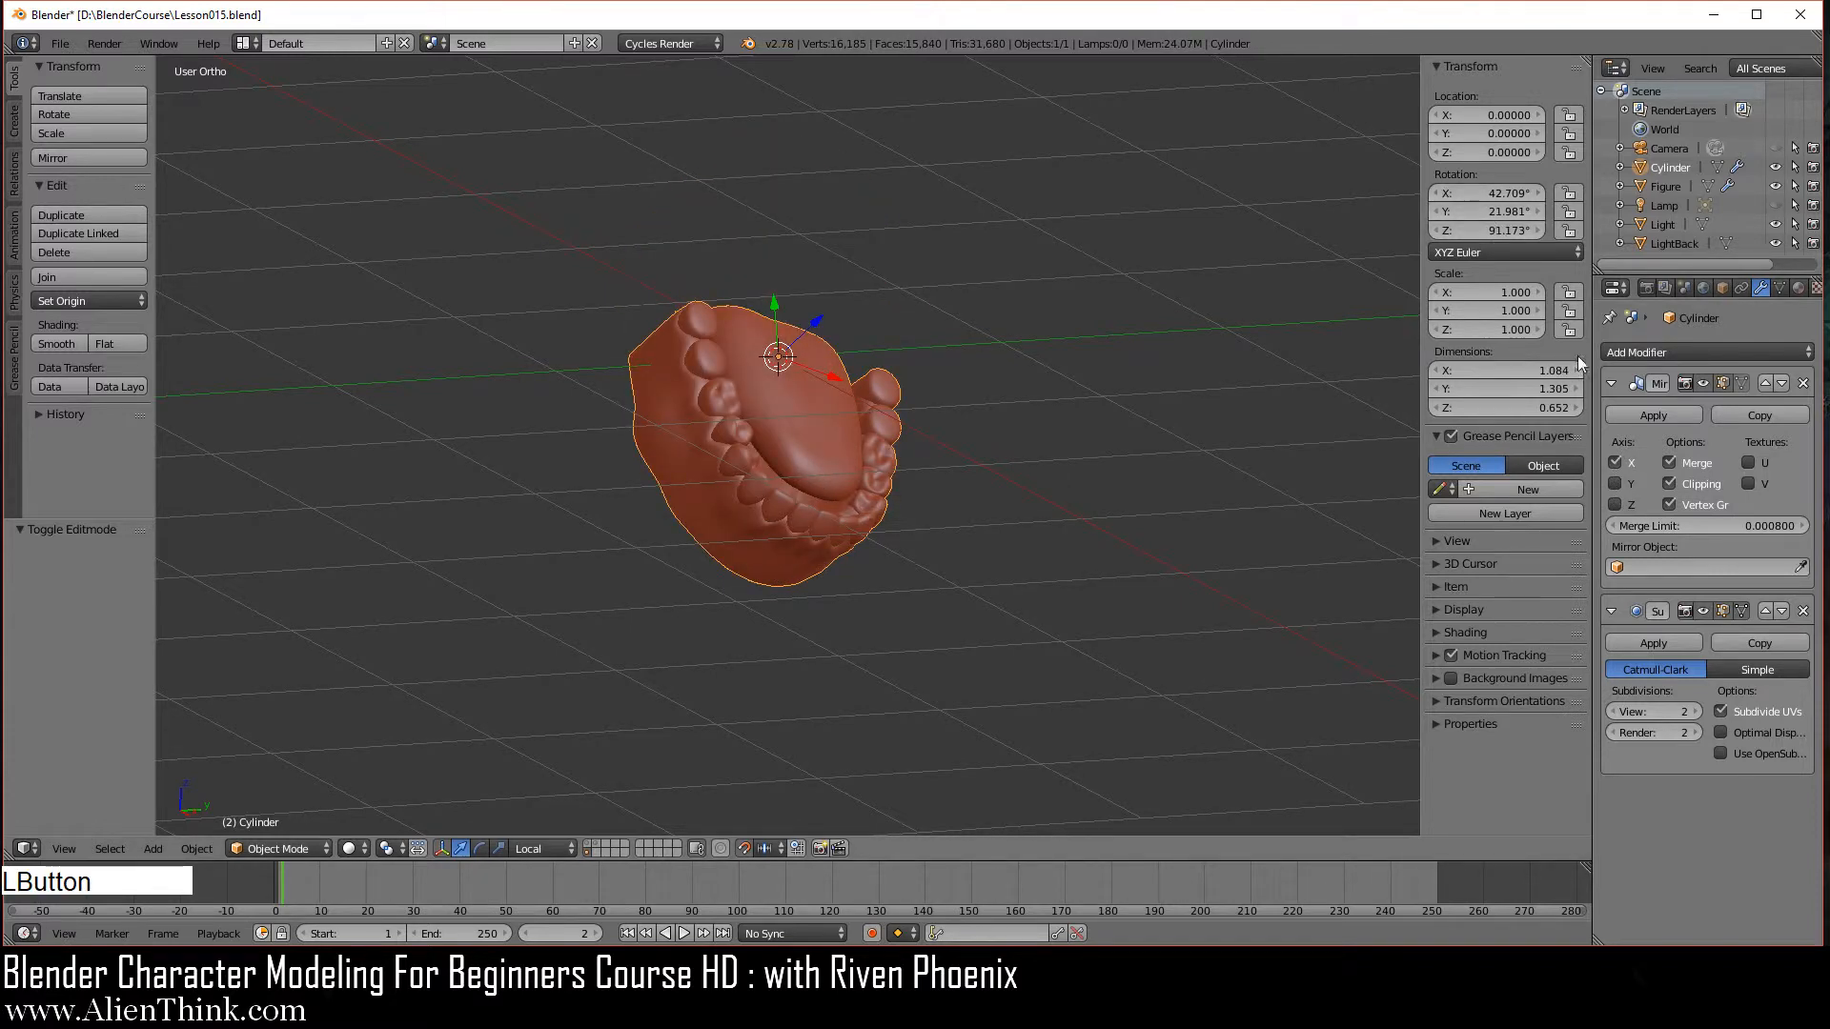
pyautogui.click(1617, 481)
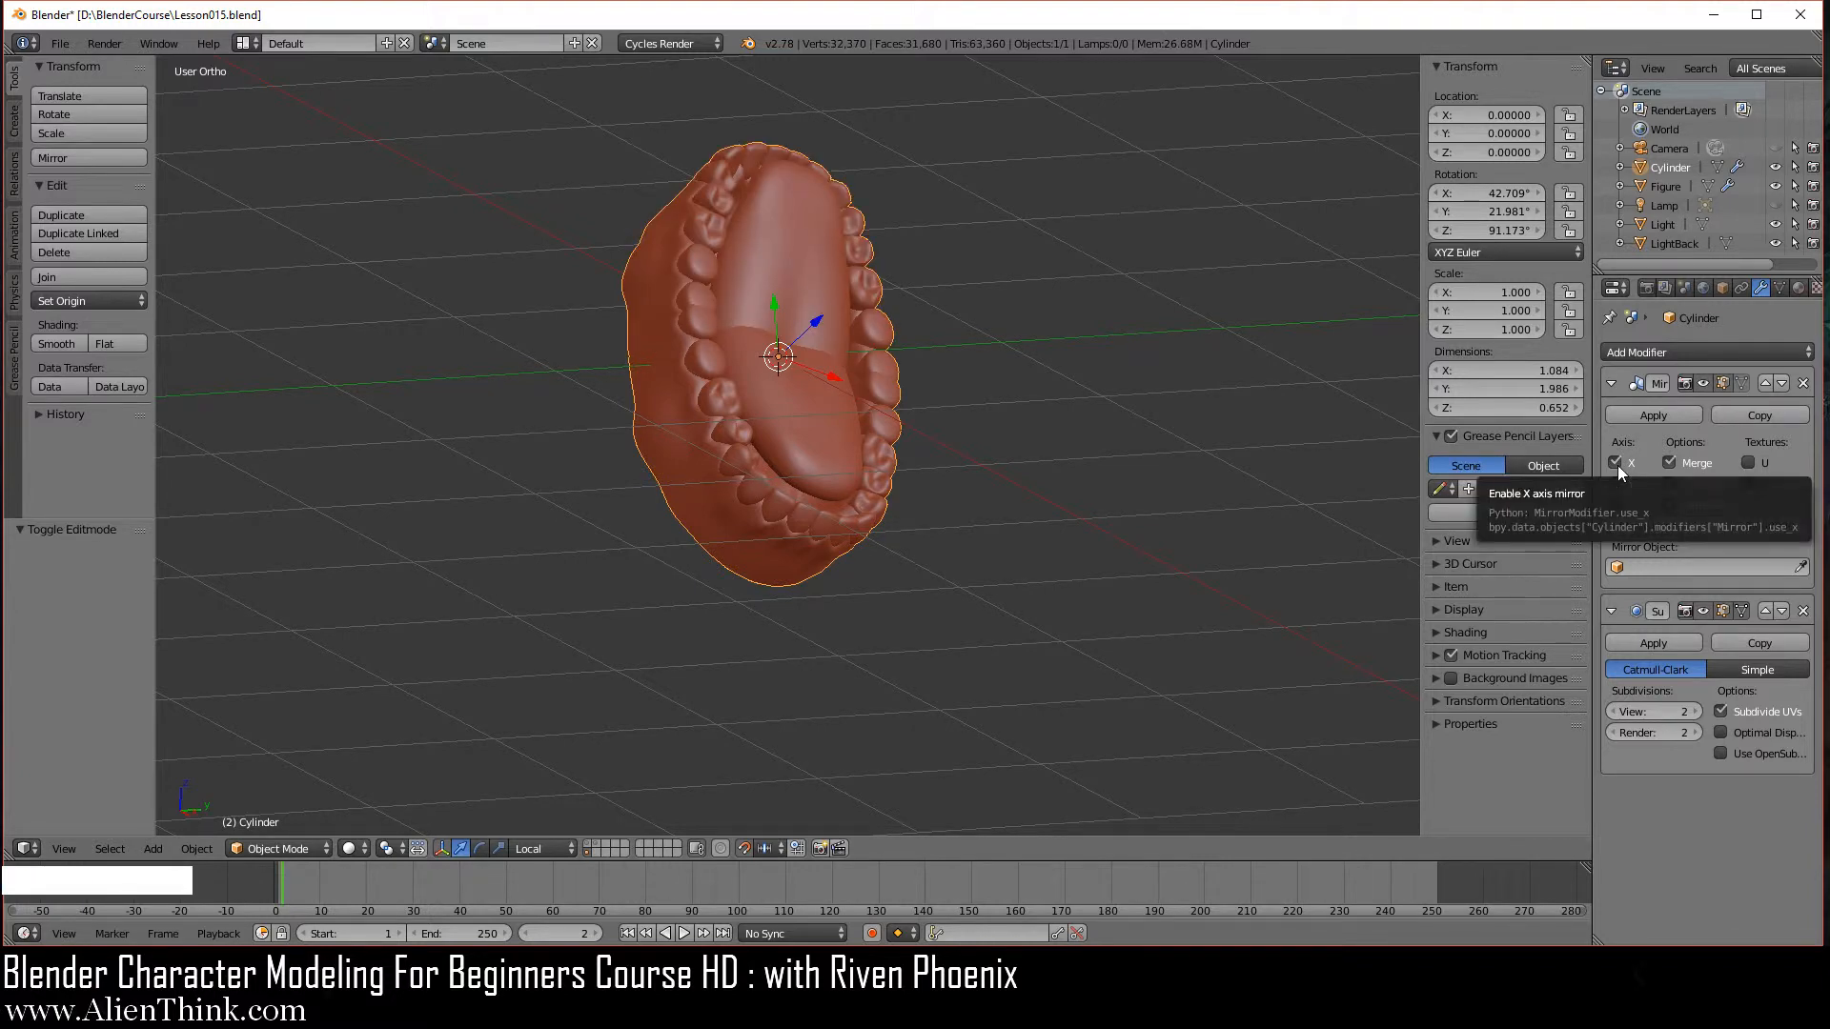
pyautogui.click(1617, 463)
pyautogui.click(1616, 463)
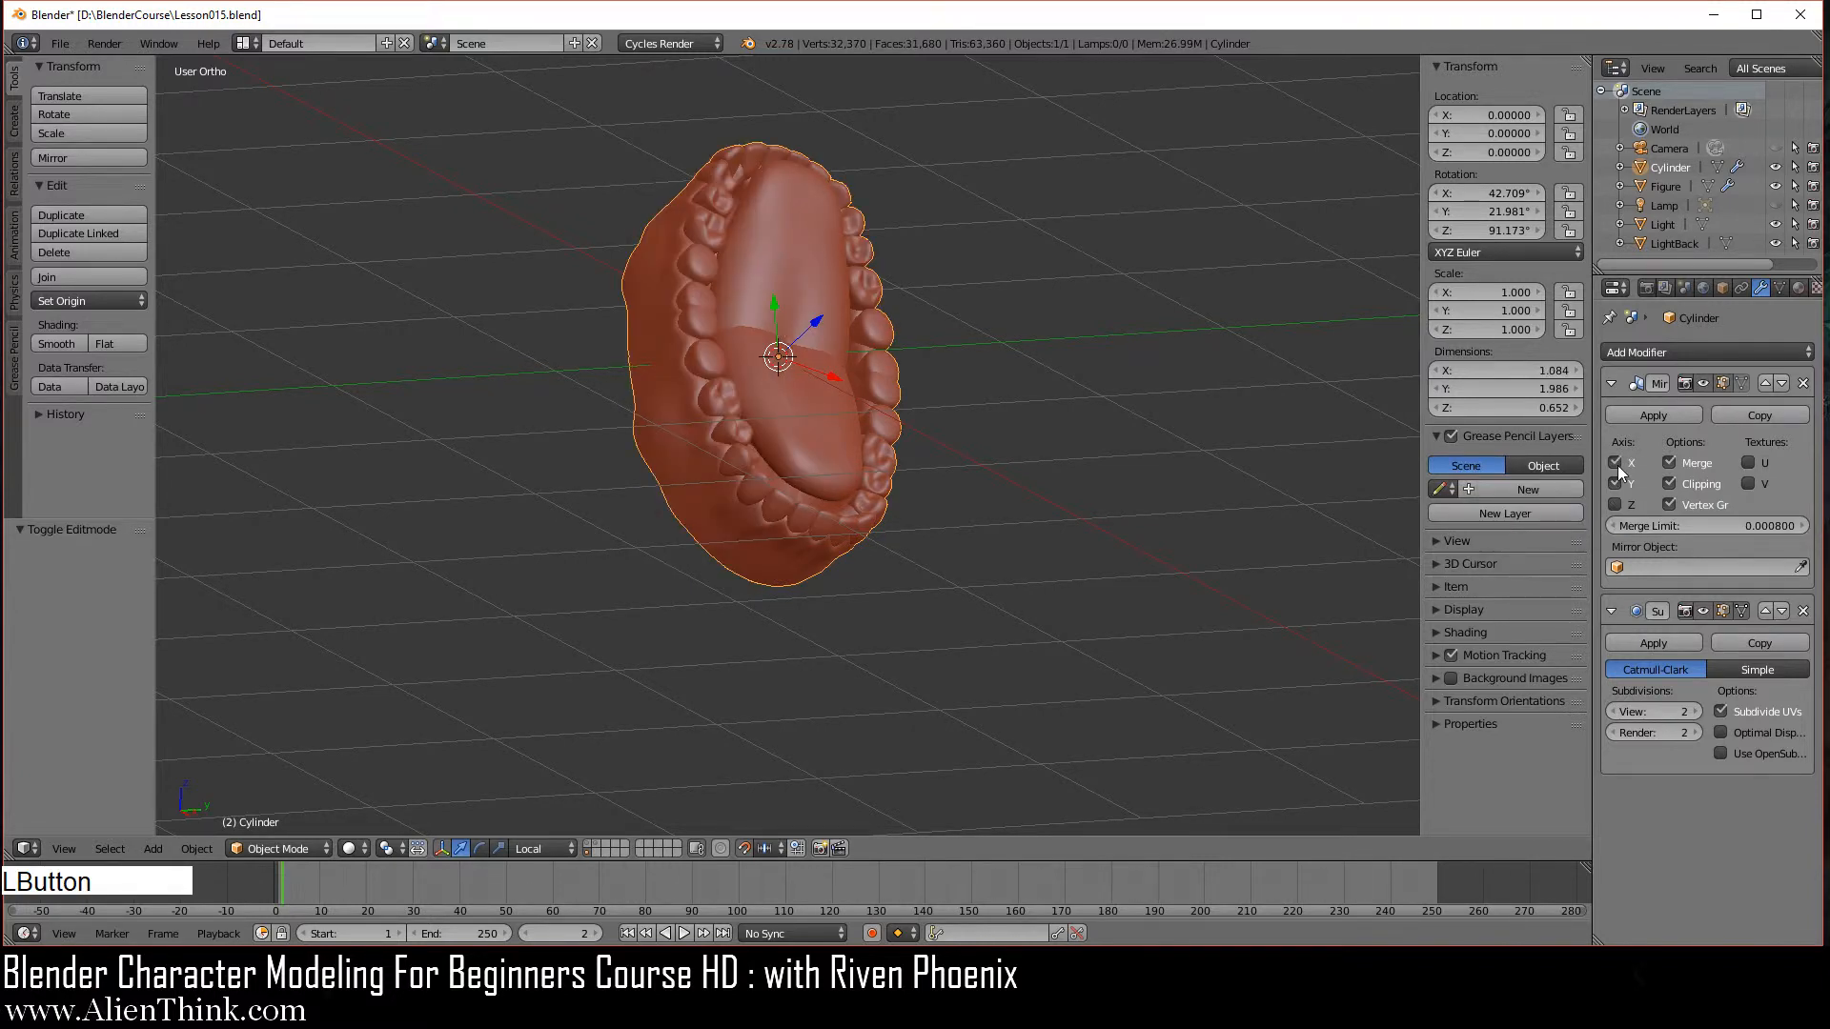
pyautogui.scroll(3, 929, 393)
pyautogui.press('KP_1')
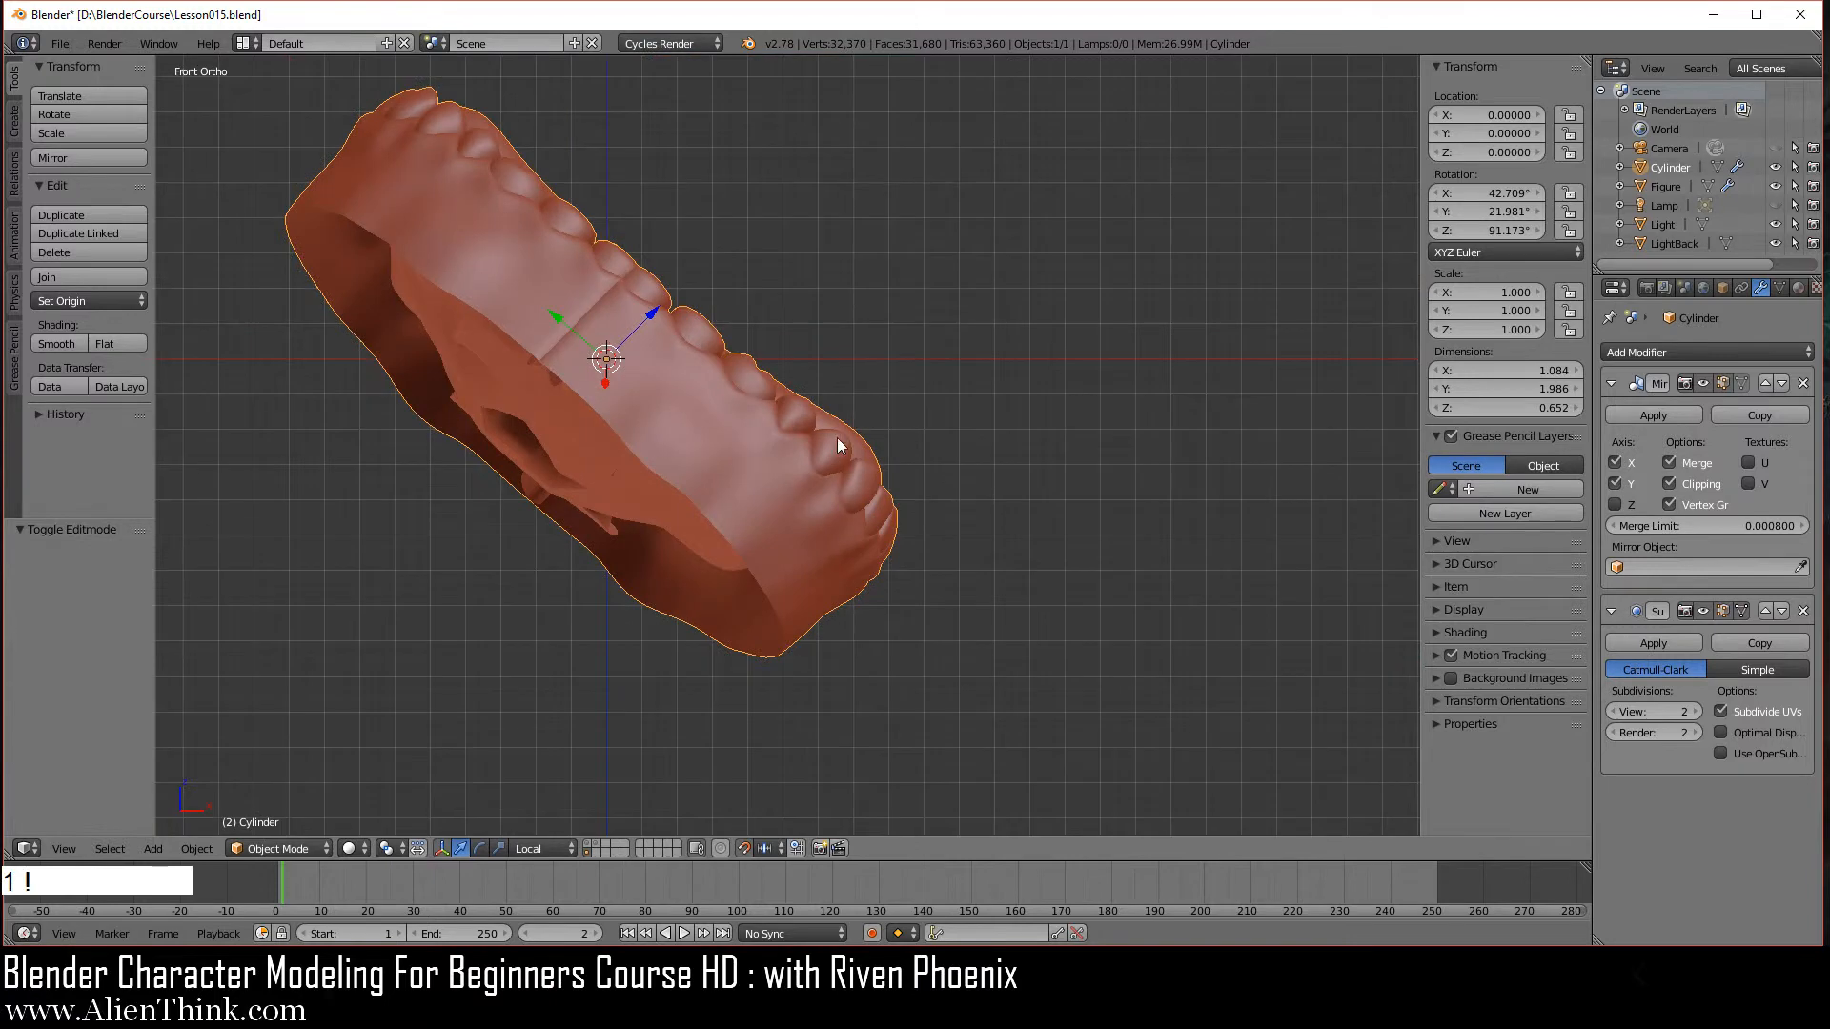
pyautogui.click(1616, 484)
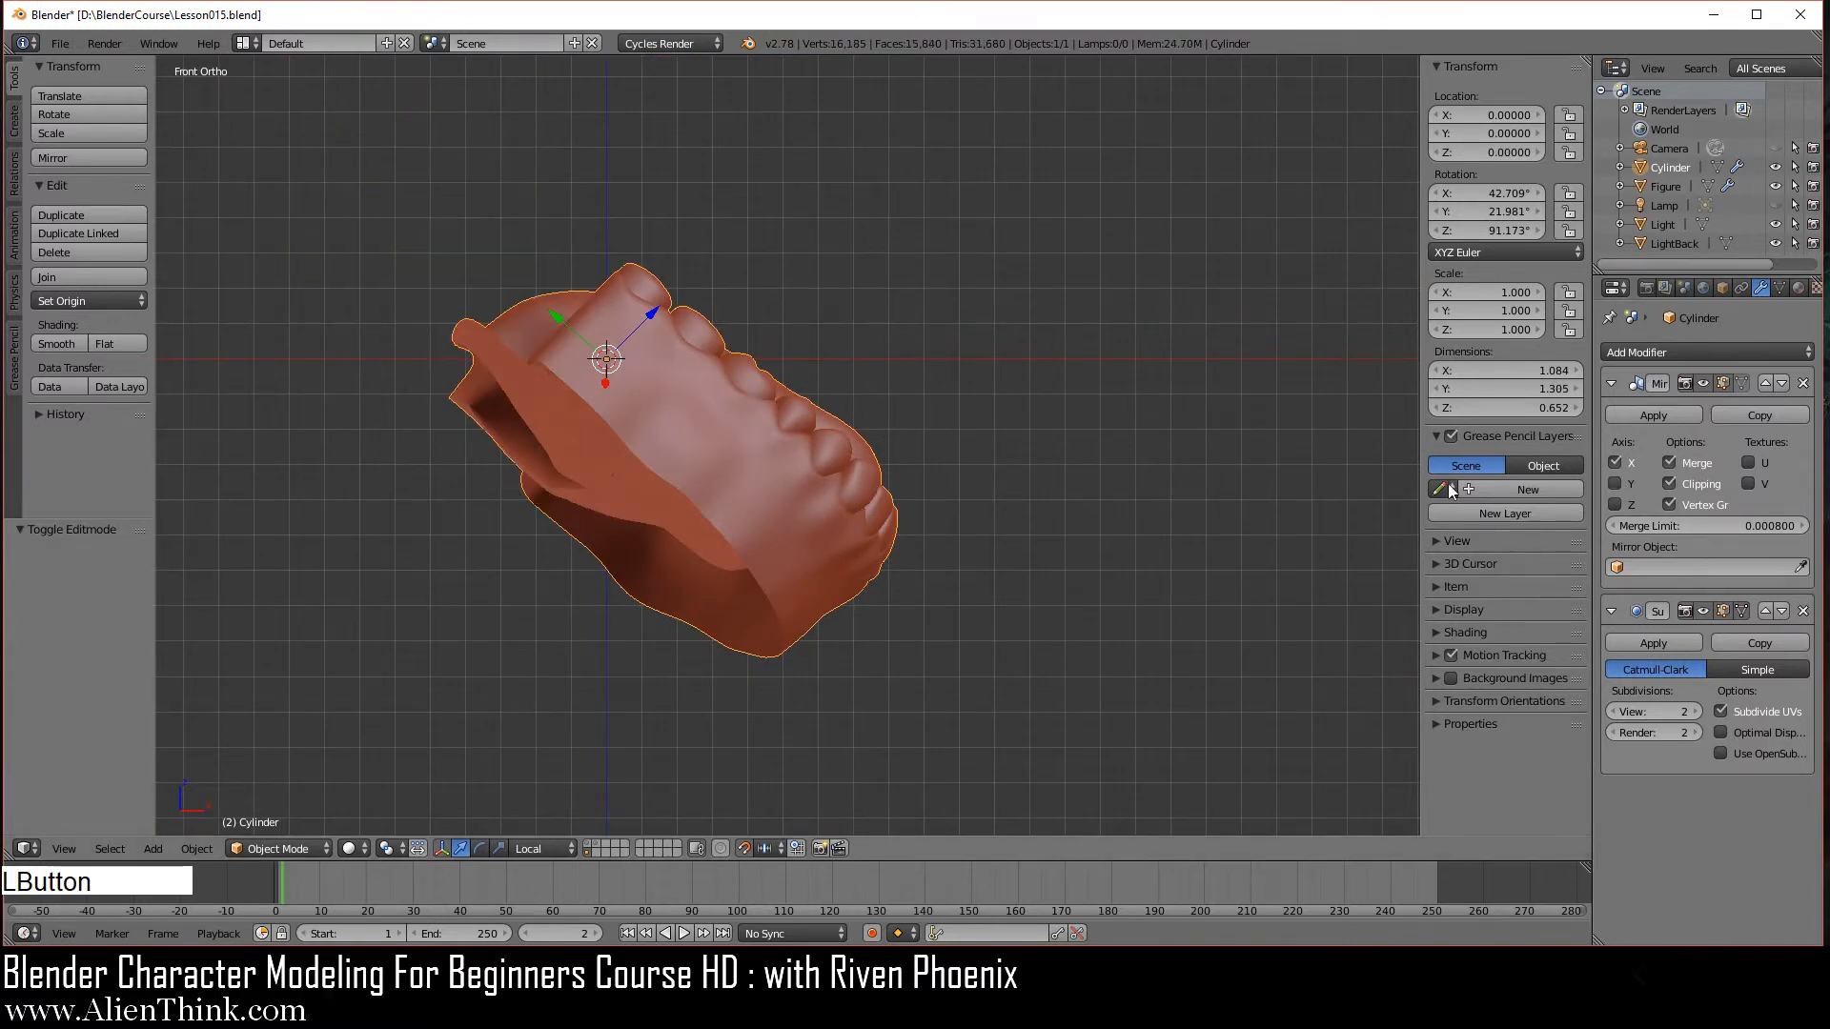
# Apply the jaw object's rotation so its local axes reset to the global axes.
pyautogui.click(197, 848)
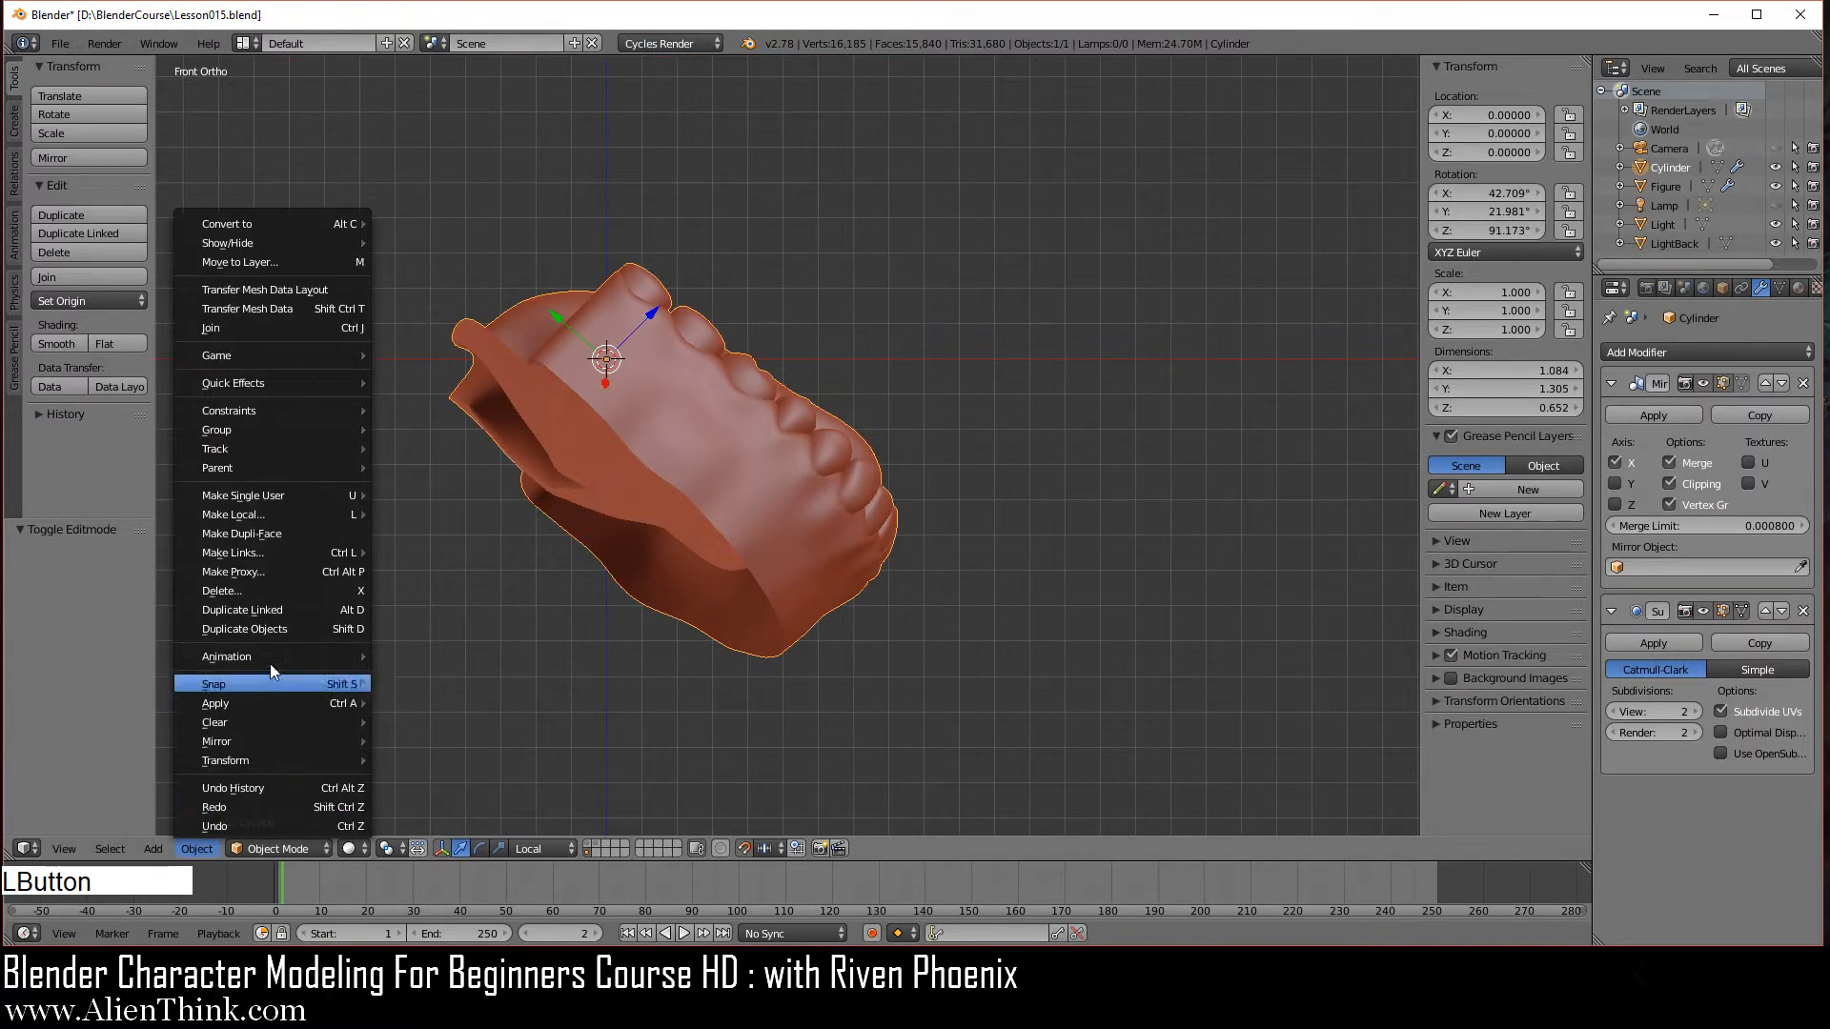
pyautogui.moveTo(271, 661)
pyautogui.moveTo(255, 699)
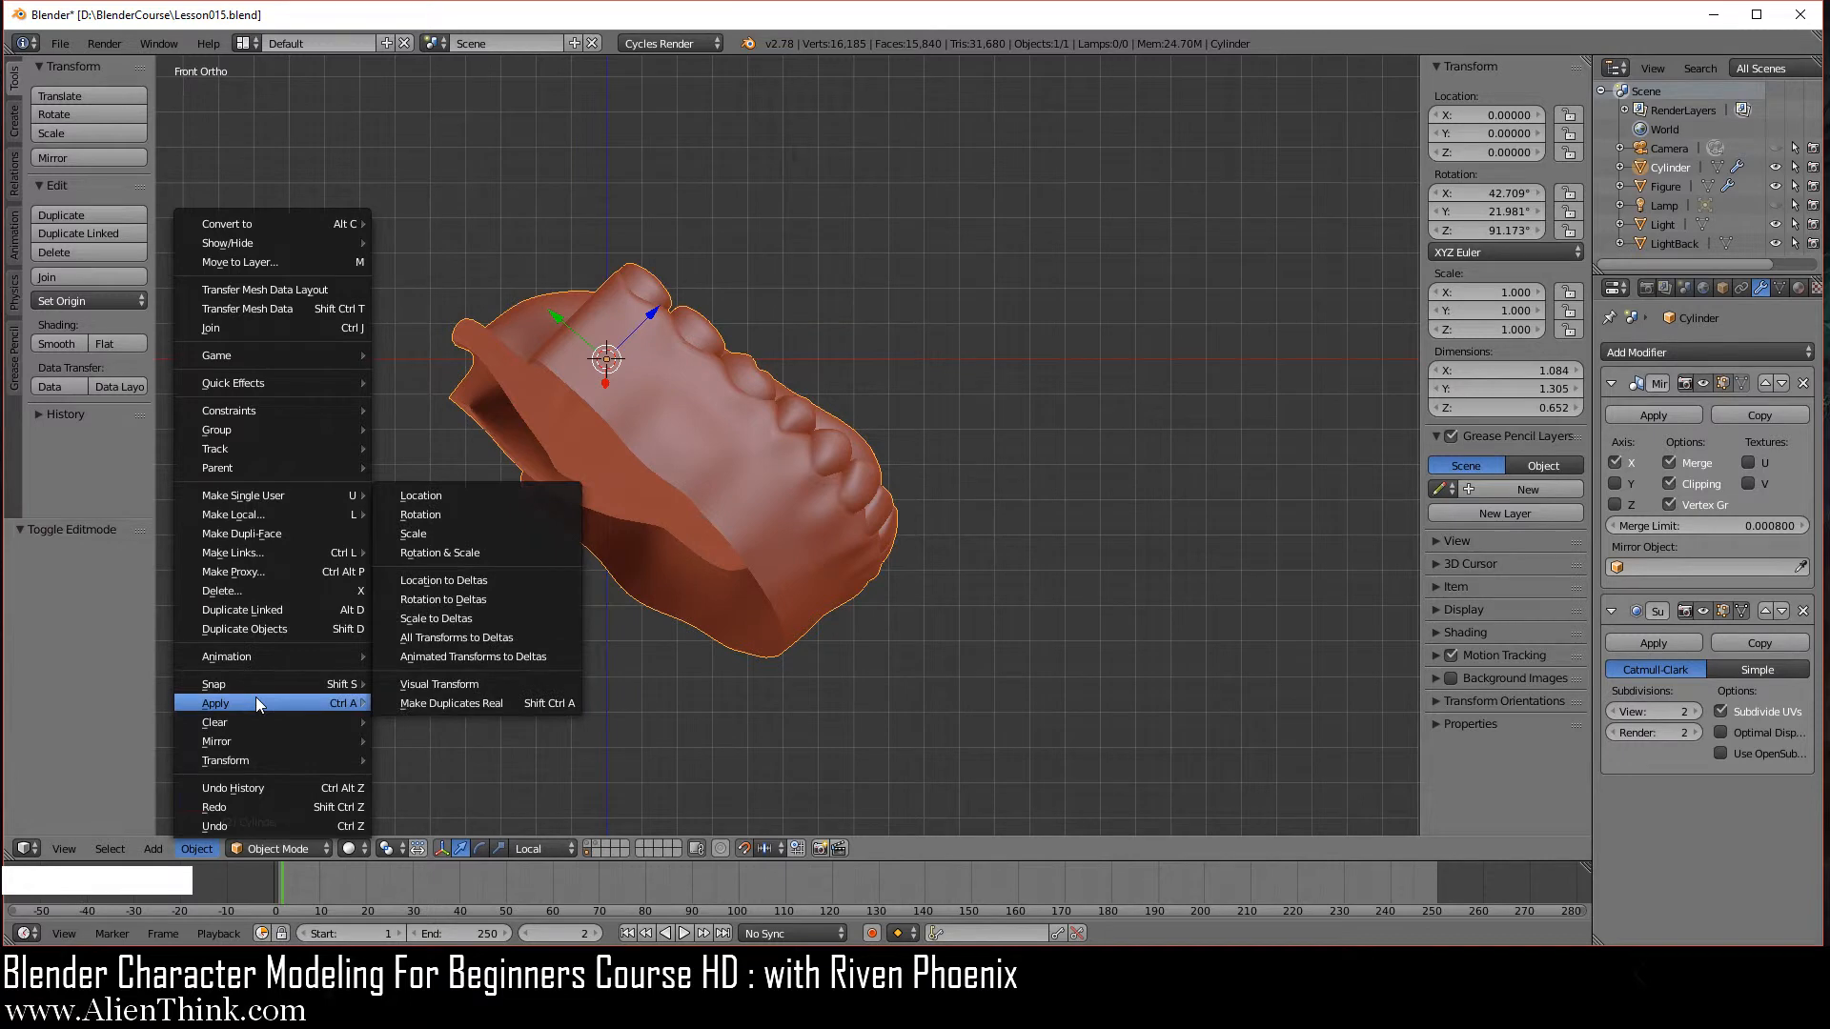
pyautogui.click(445, 513)
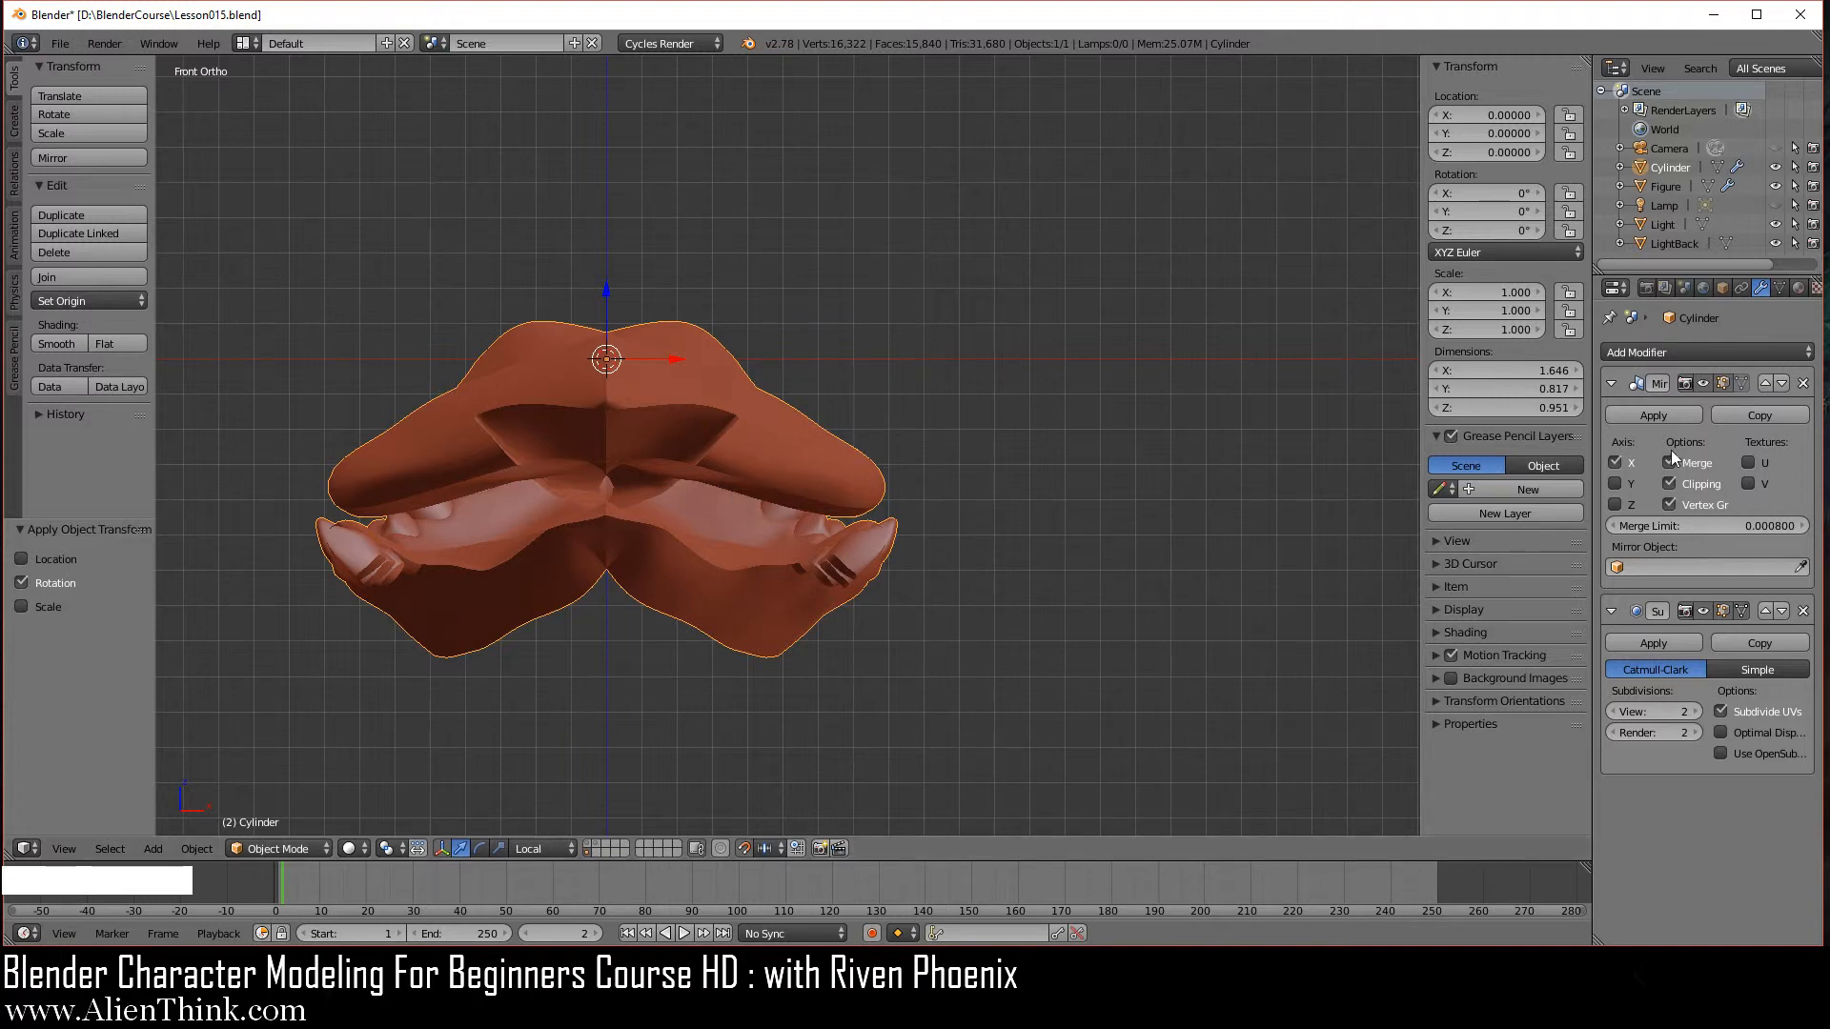
# Hide the Mirror modifier's result and examine the unmirrored jaw half in Edit Mode and Object Mode.
pyautogui.click(1705, 384)
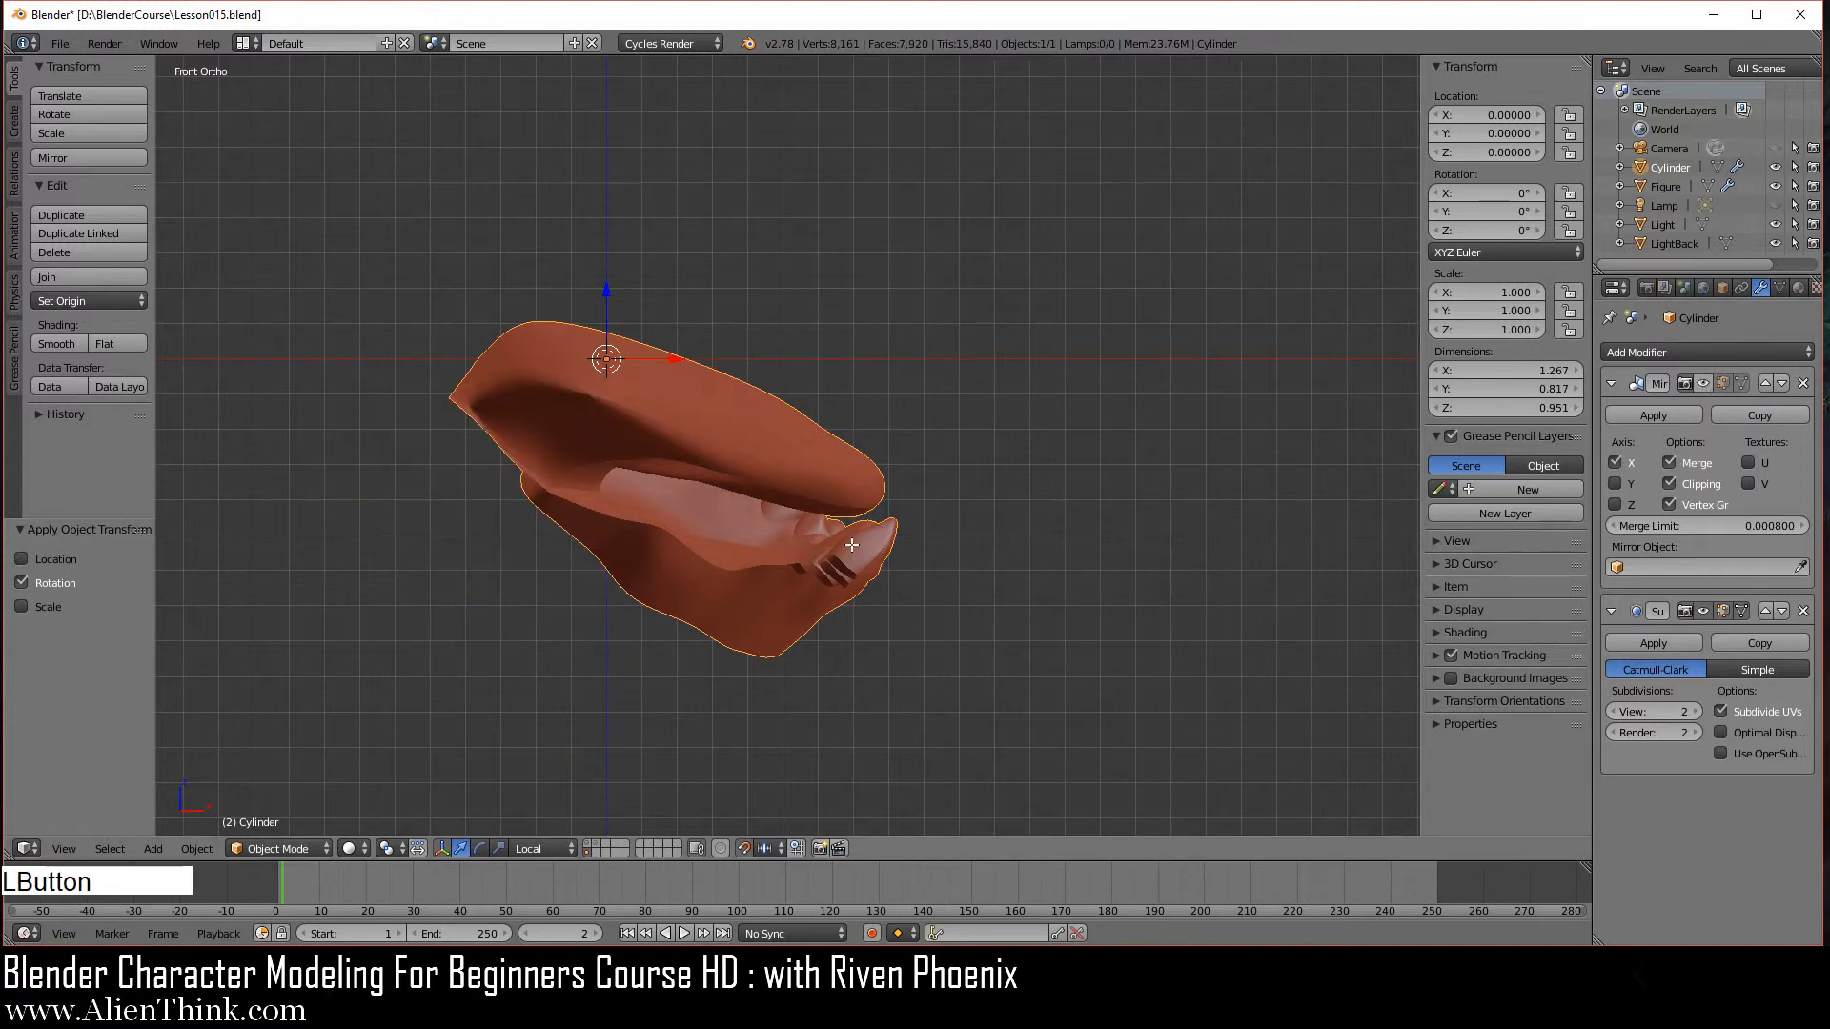
pyautogui.press('Tab')
pyautogui.moveTo(912, 487); pyautogui.dragTo(839, 381, button='middle')
pyautogui.press('KP_1')
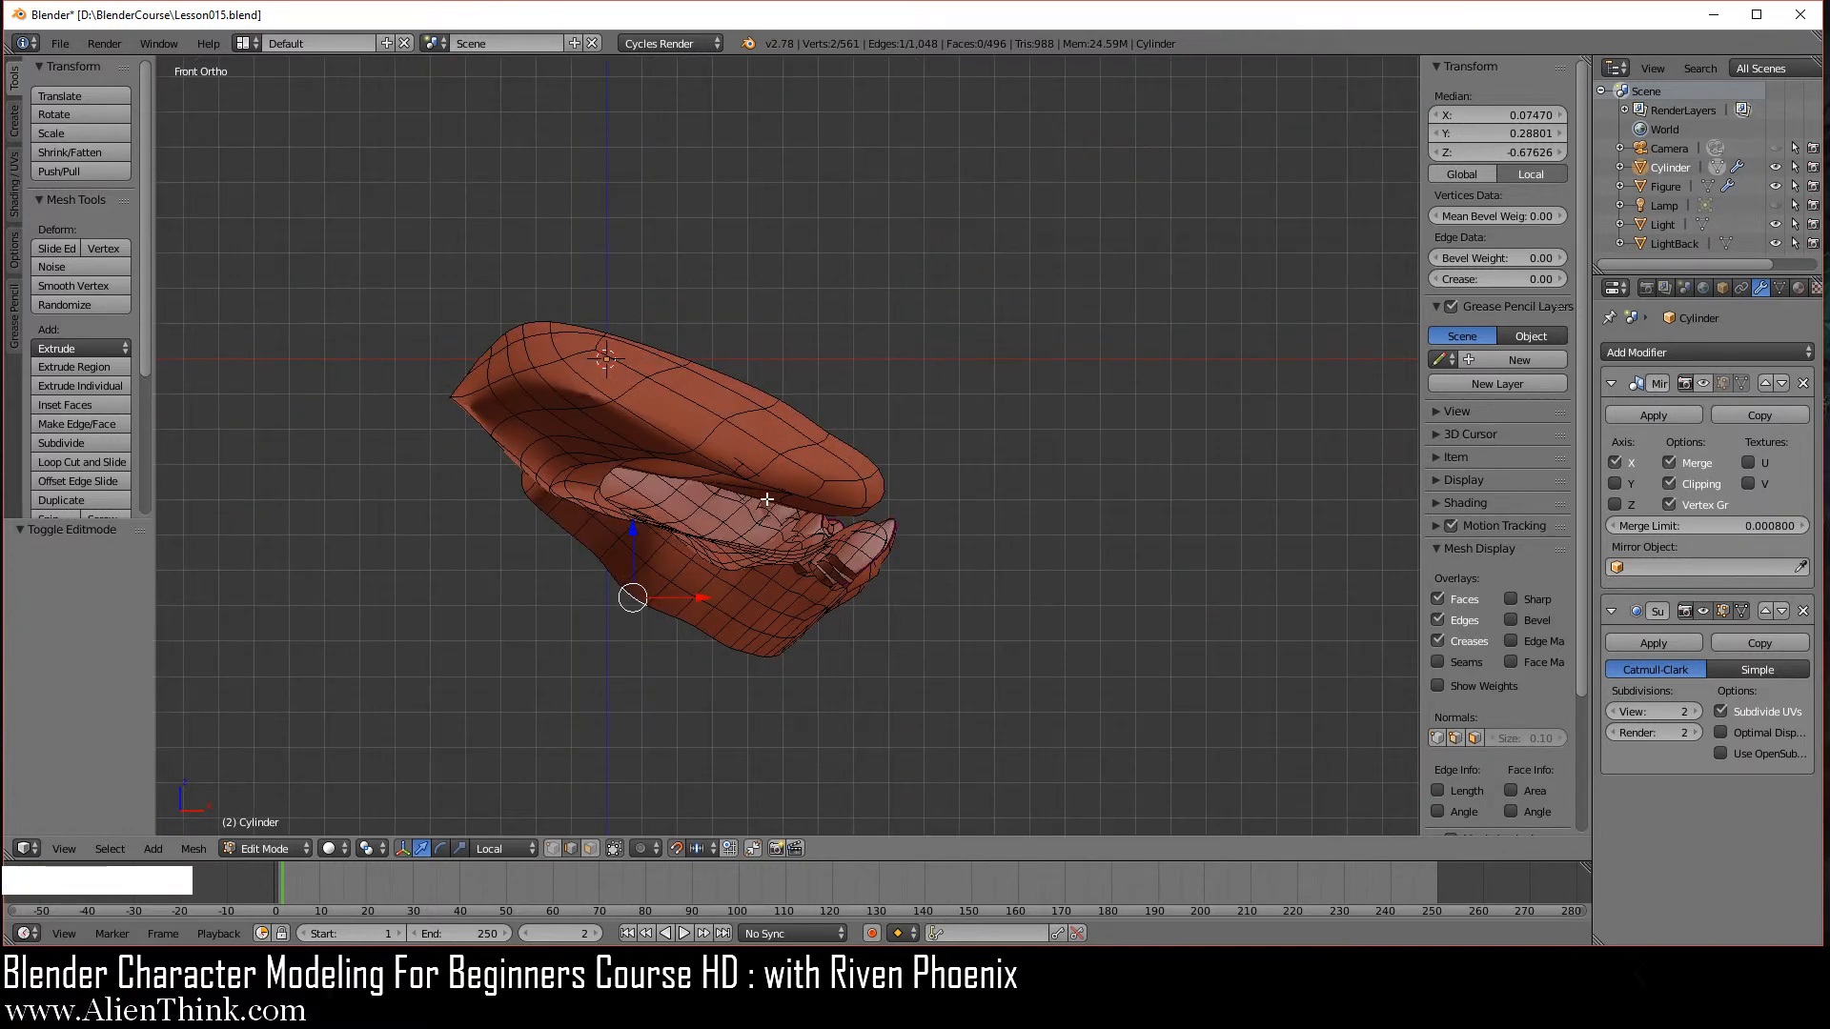
pyautogui.press('Tab')
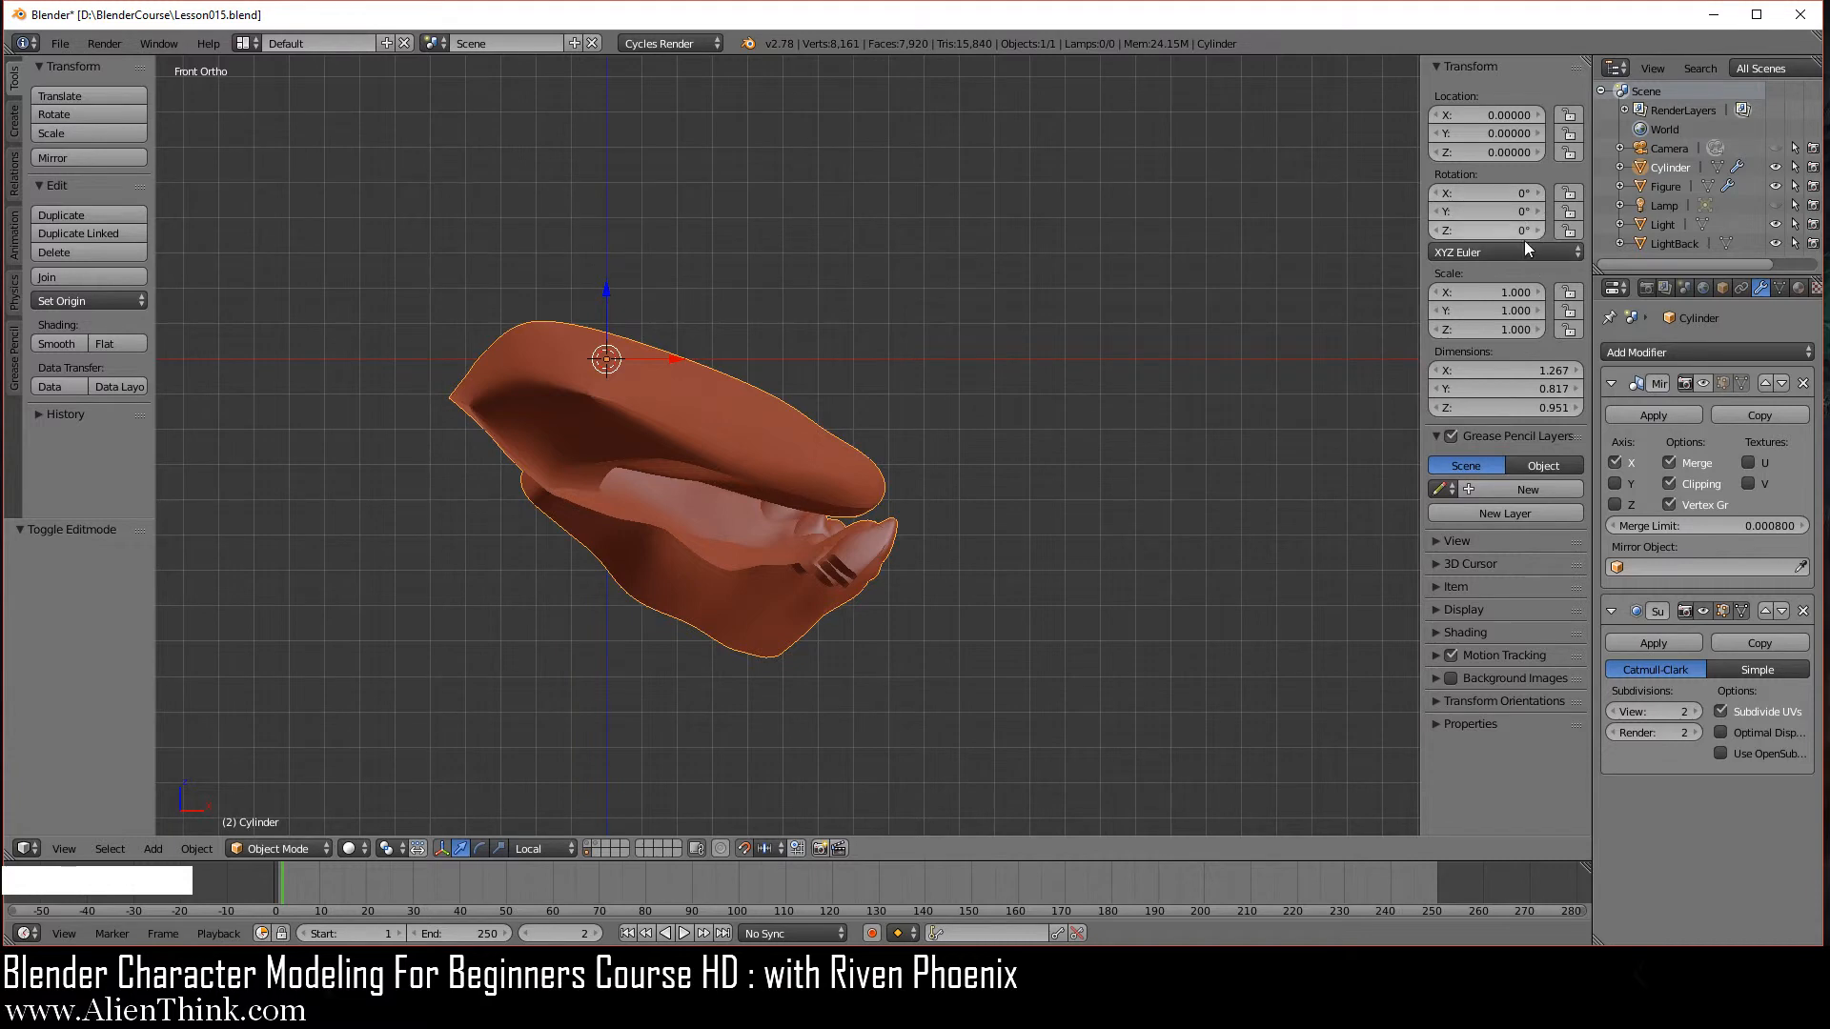
pyautogui.moveTo(942, 448); pyautogui.dragTo(750, 588, button='middle')
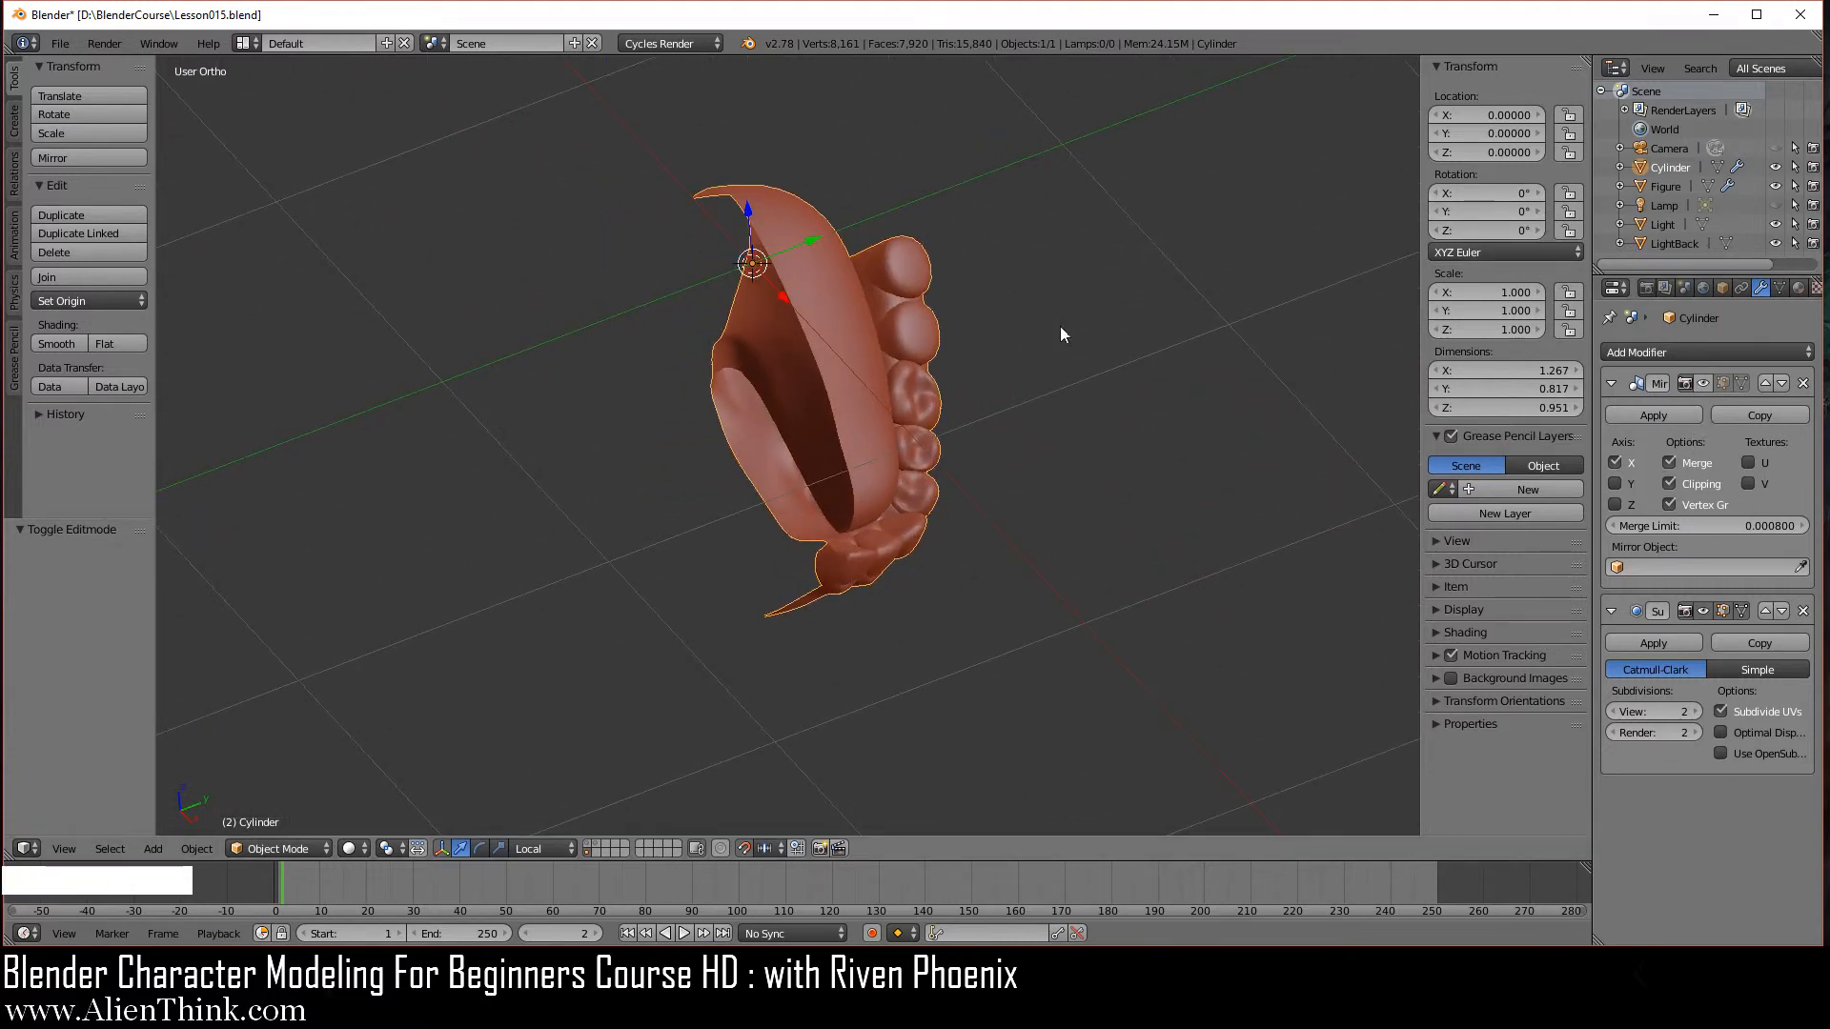
# Show the Mirror modifier's result again and test Y and Z mirroring, leaving the X and Y axes enabled.
pyautogui.click(1698, 382)
pyautogui.click(1614, 483)
pyautogui.click(1615, 504)
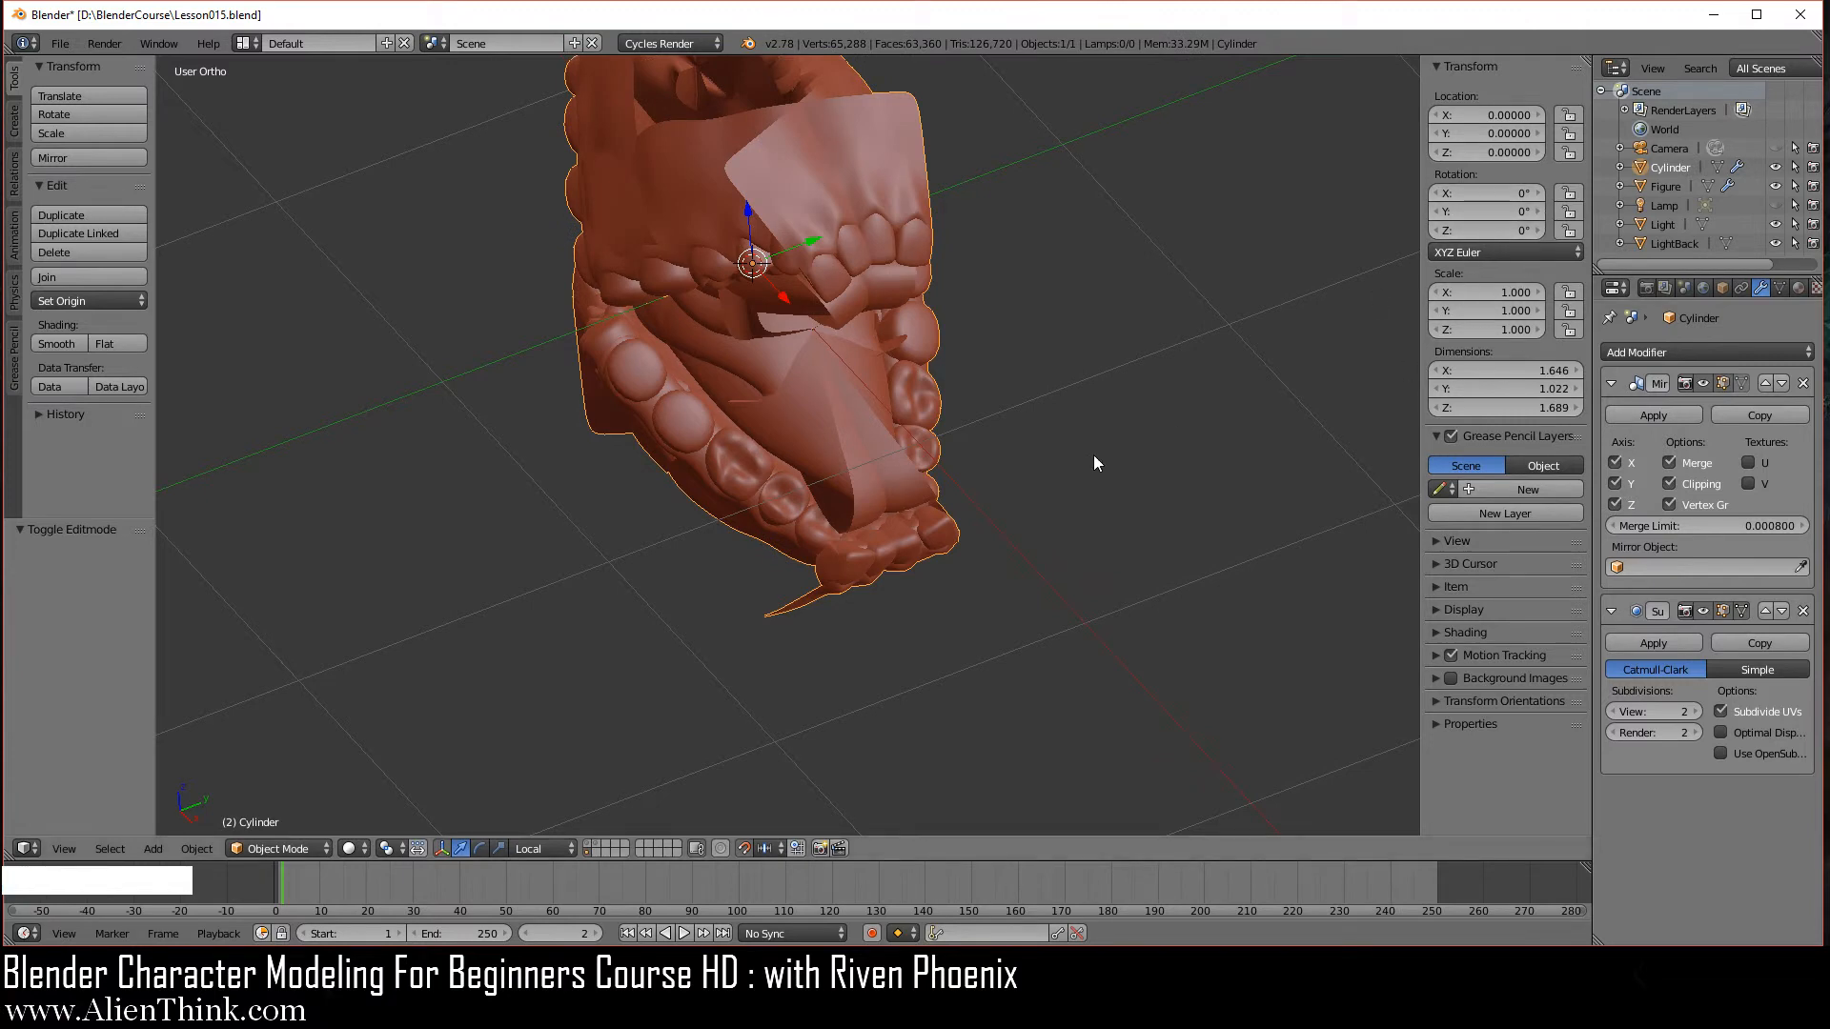
pyautogui.click(1614, 504)
pyautogui.click(1615, 484)
pyautogui.click(1615, 484)
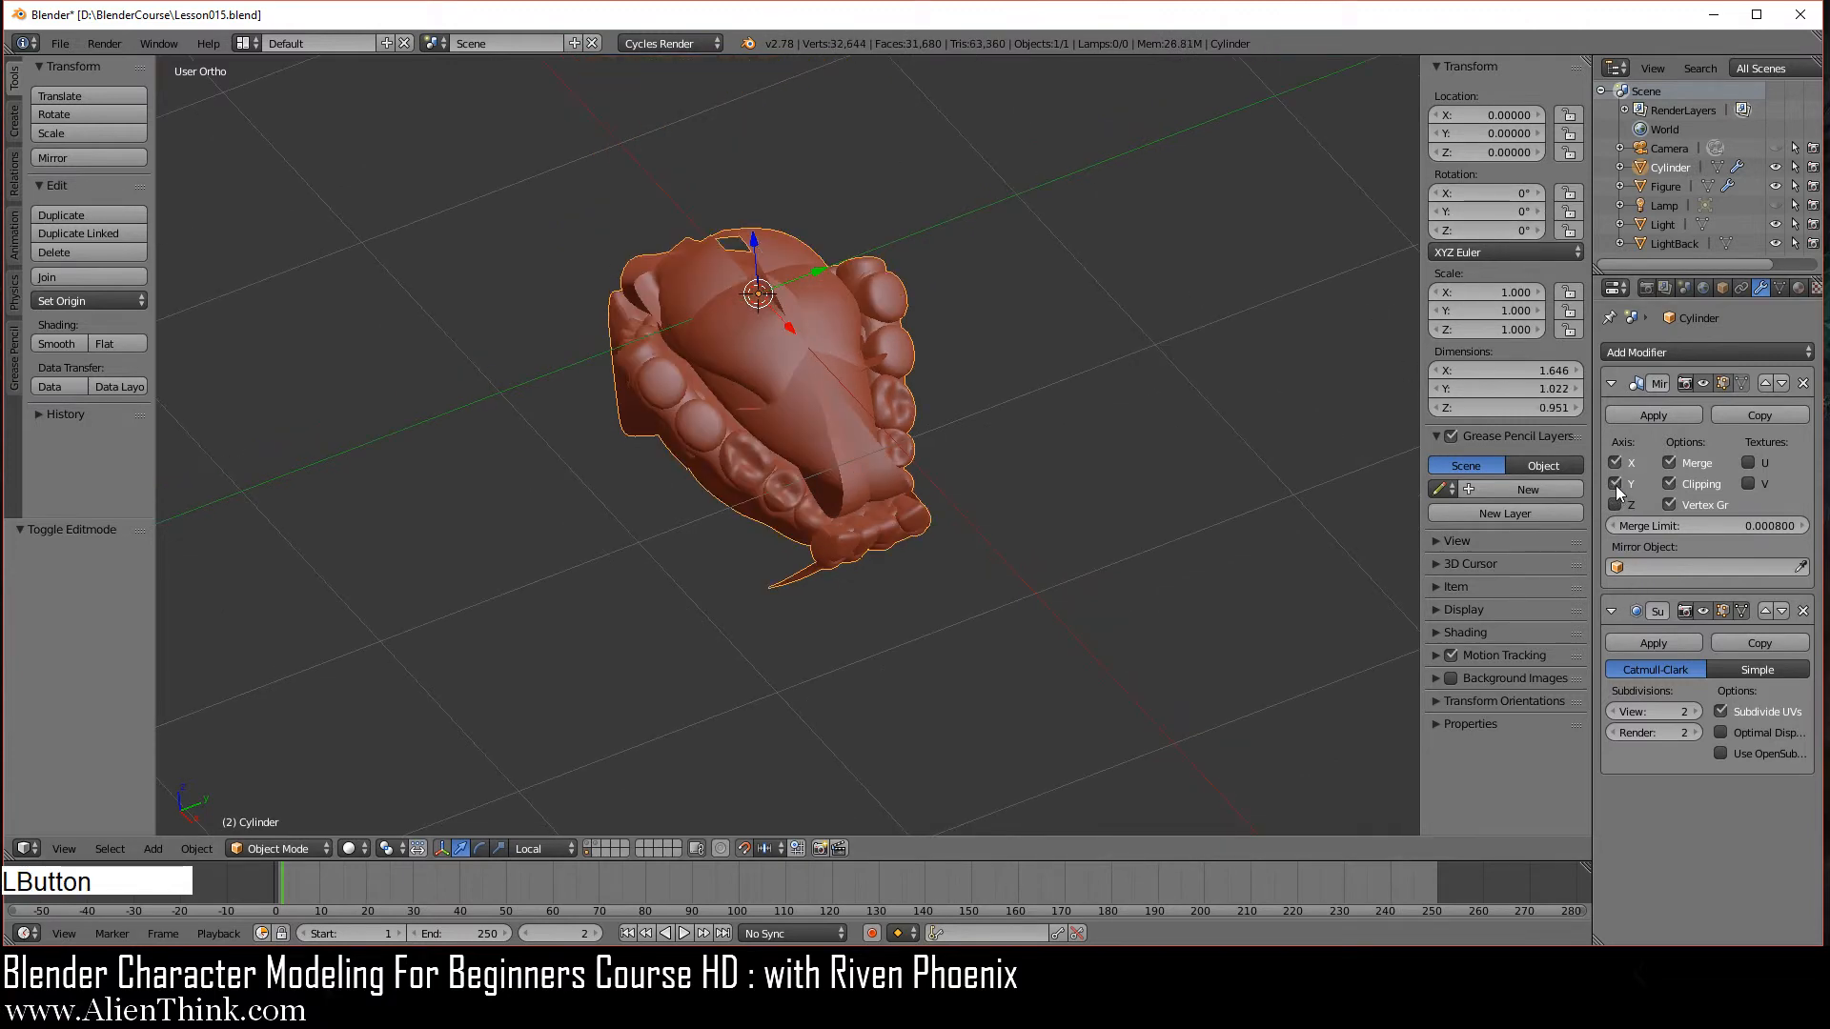
pyautogui.moveTo(951, 513); pyautogui.dragTo(959, 577, button='middle')
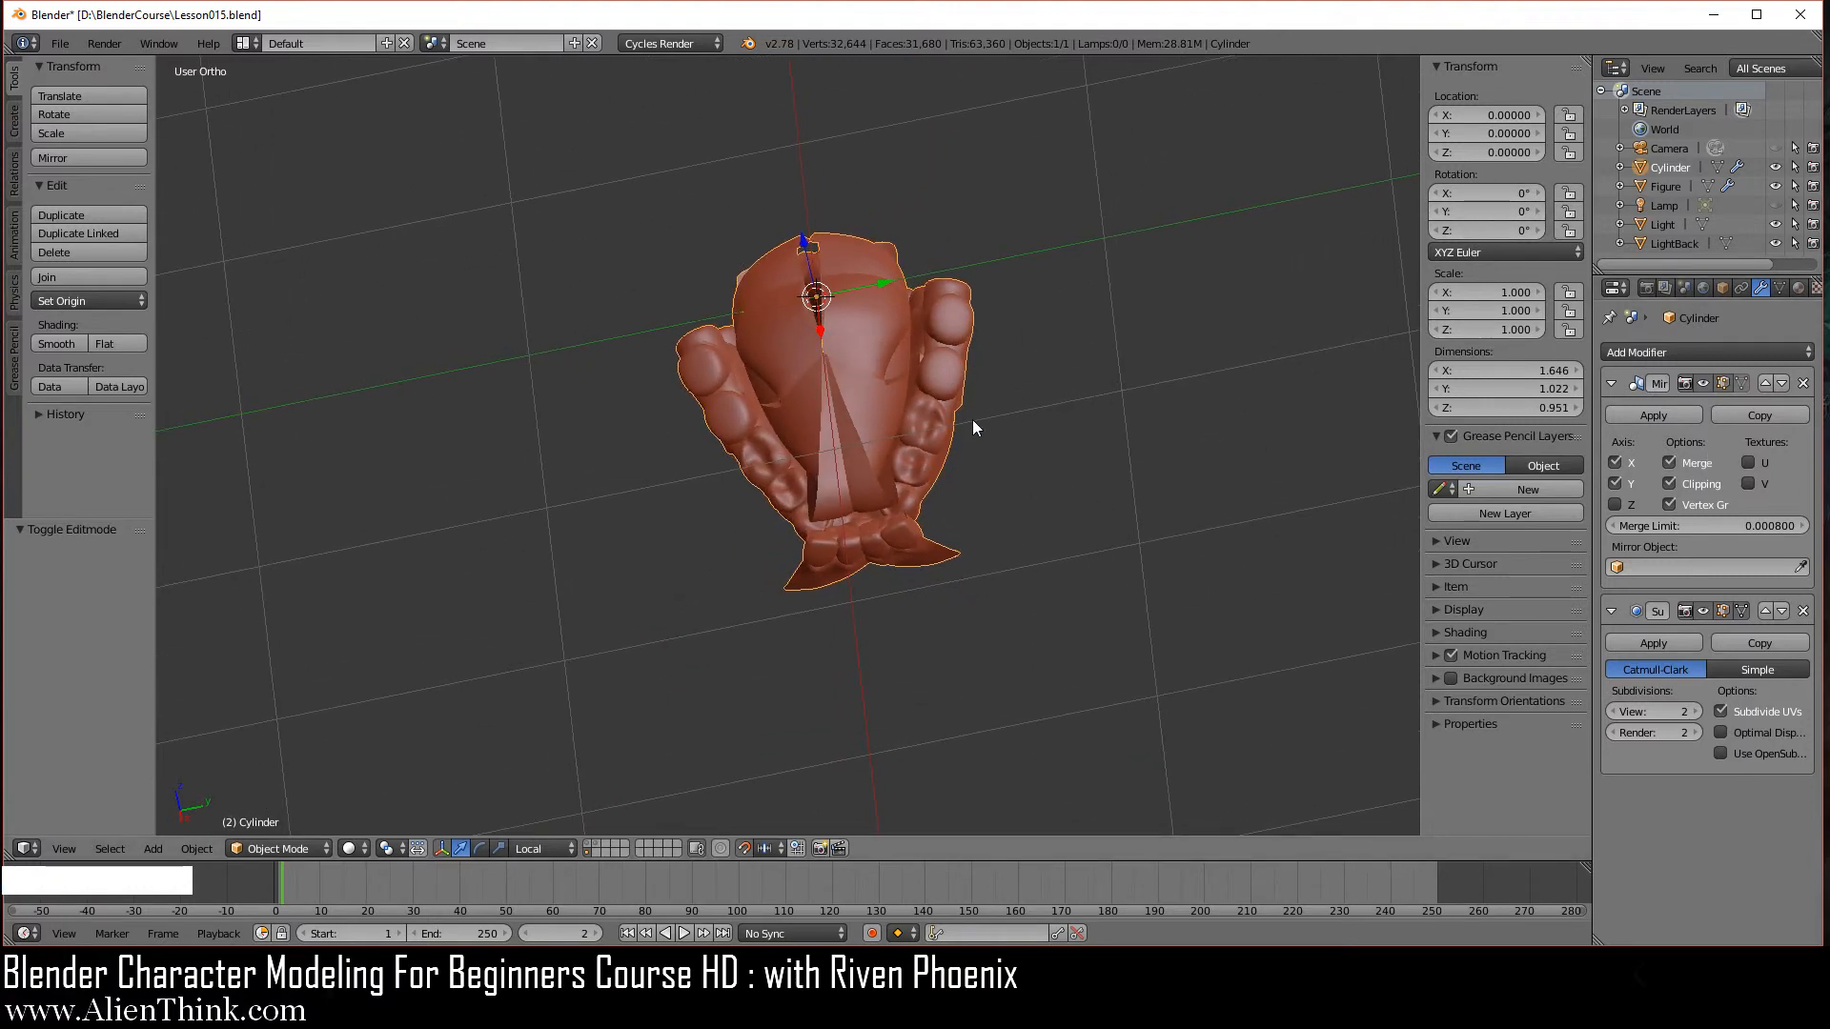
# Reopen the recent file Lesson015.blend to discard the rotation and mirror changes, and view the restored jaw.
pyautogui.click(59, 43)
pyautogui.moveTo(124, 101)
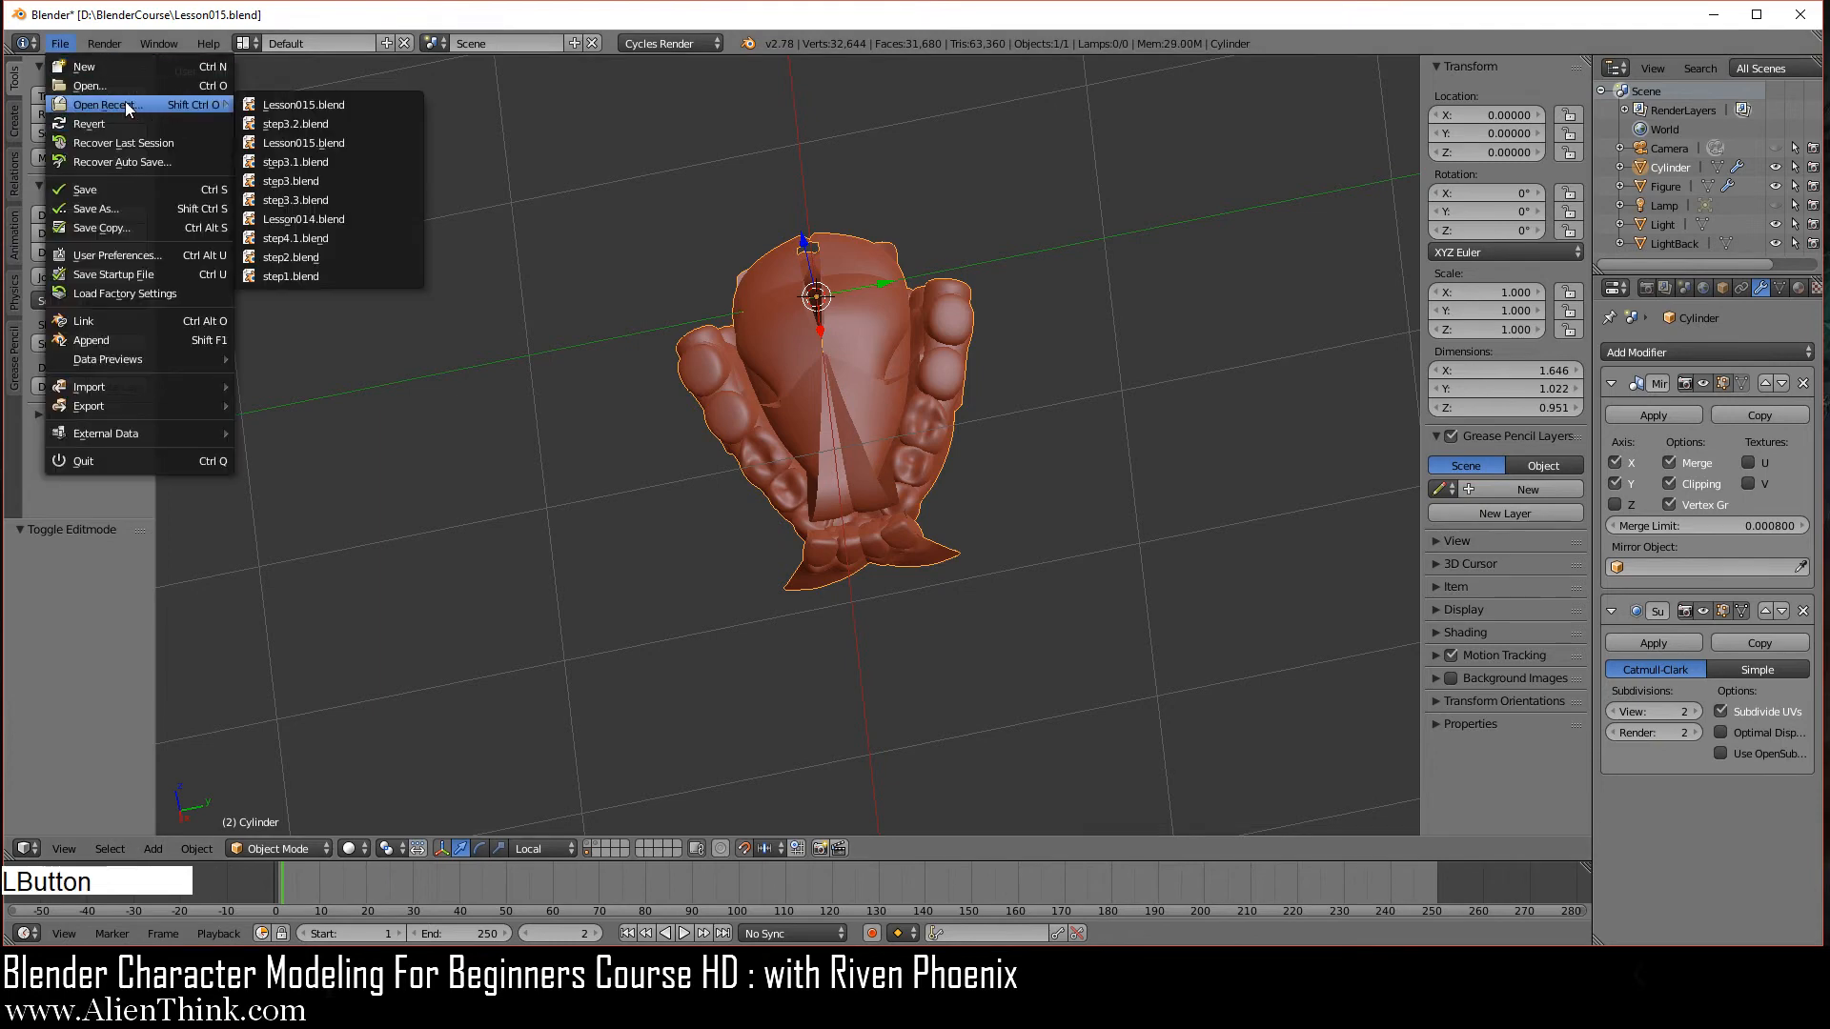
pyautogui.click(305, 106)
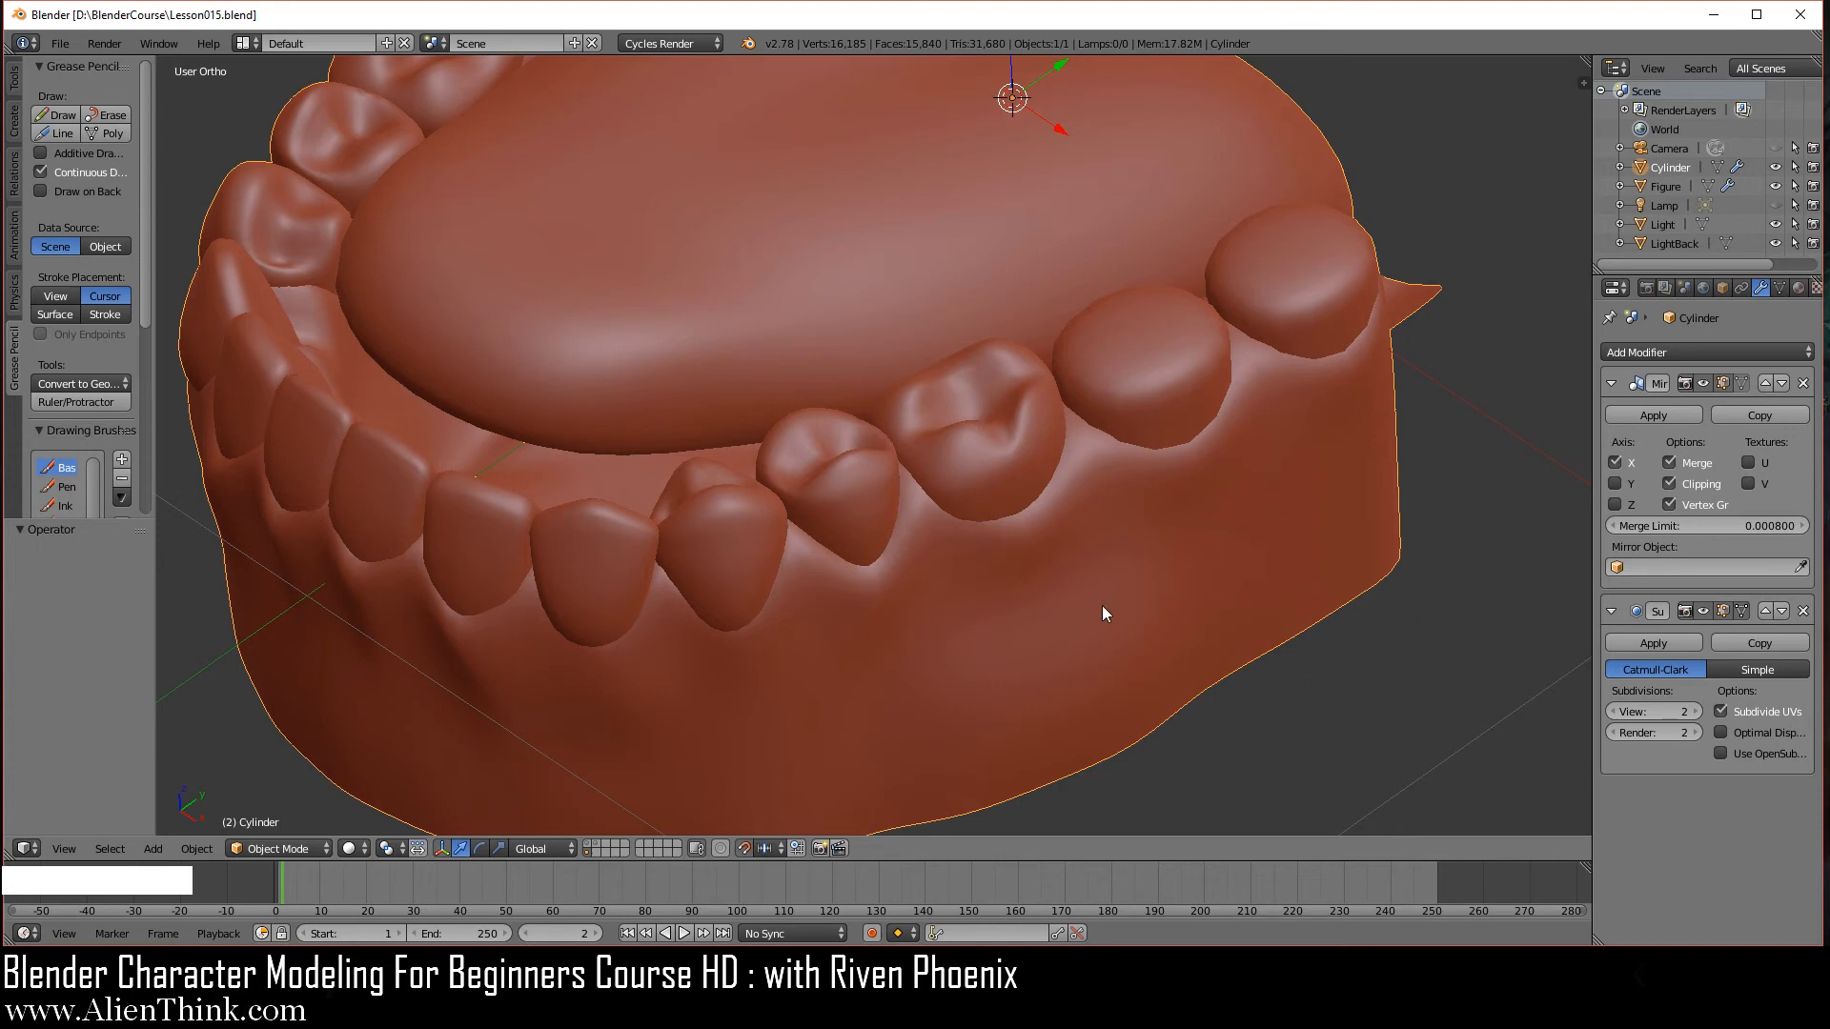
pyautogui.moveTo(1204, 573); pyautogui.dragTo(1112, 624, button='middle')
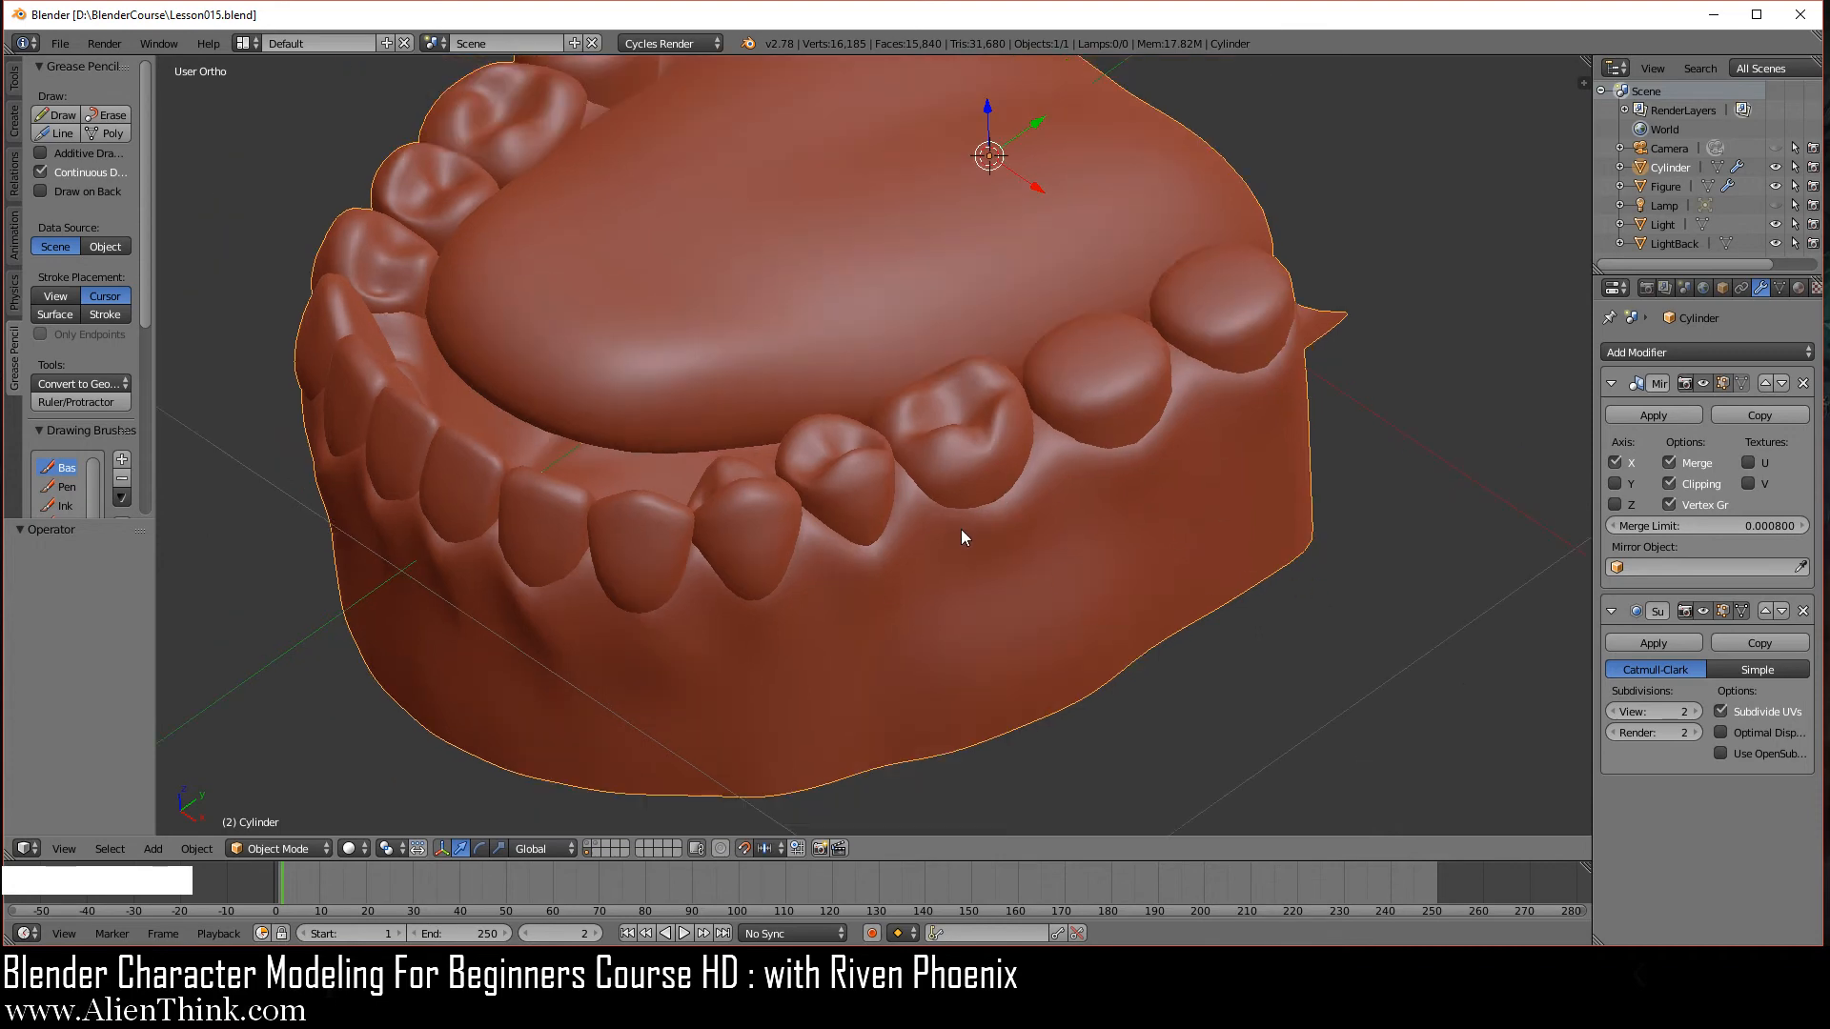